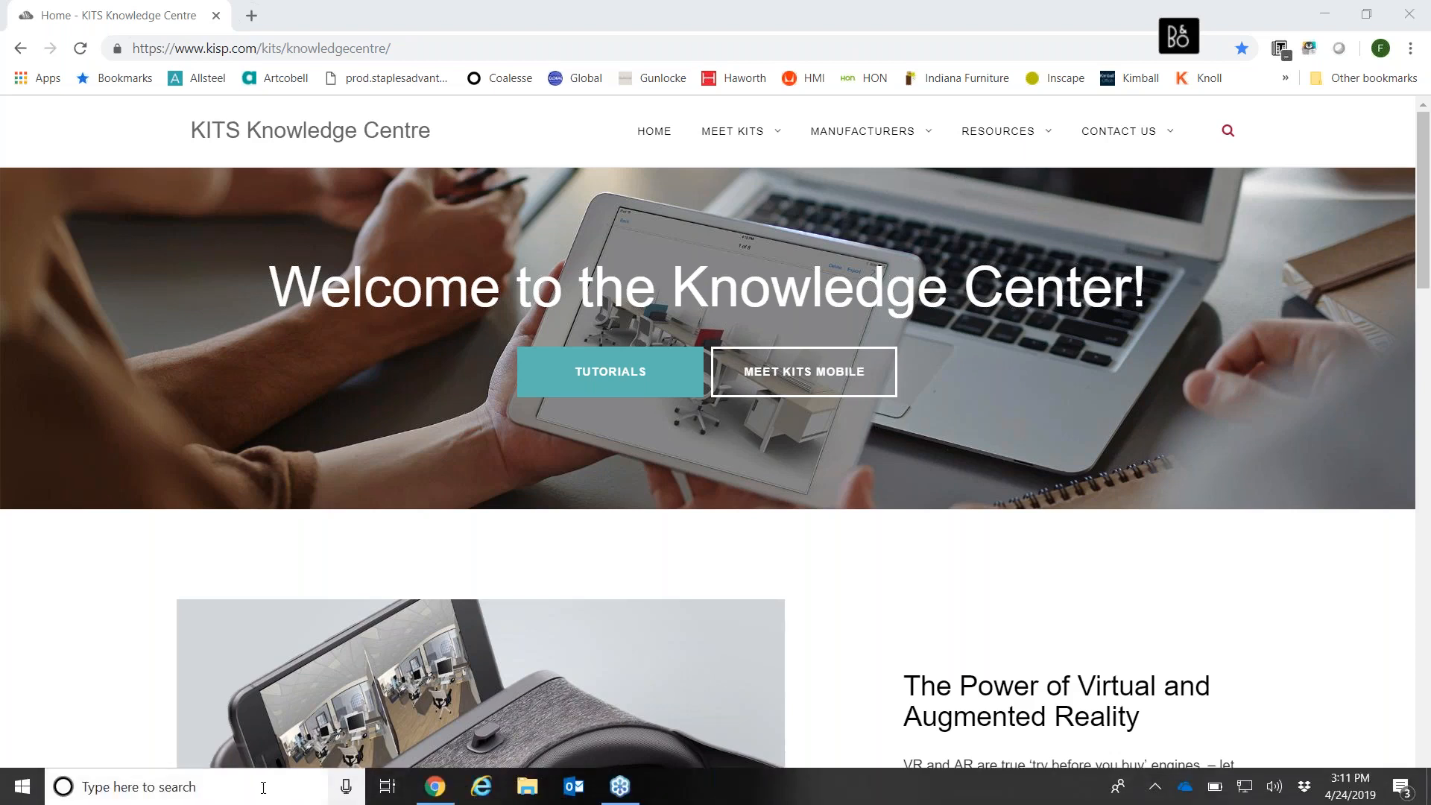
Launch the KITS Mobile application
{"action": "left_click", "coordinate": [265, 786]}
{"action": "type", "text": "kits"}
{"action": "key", "text": "Return"}
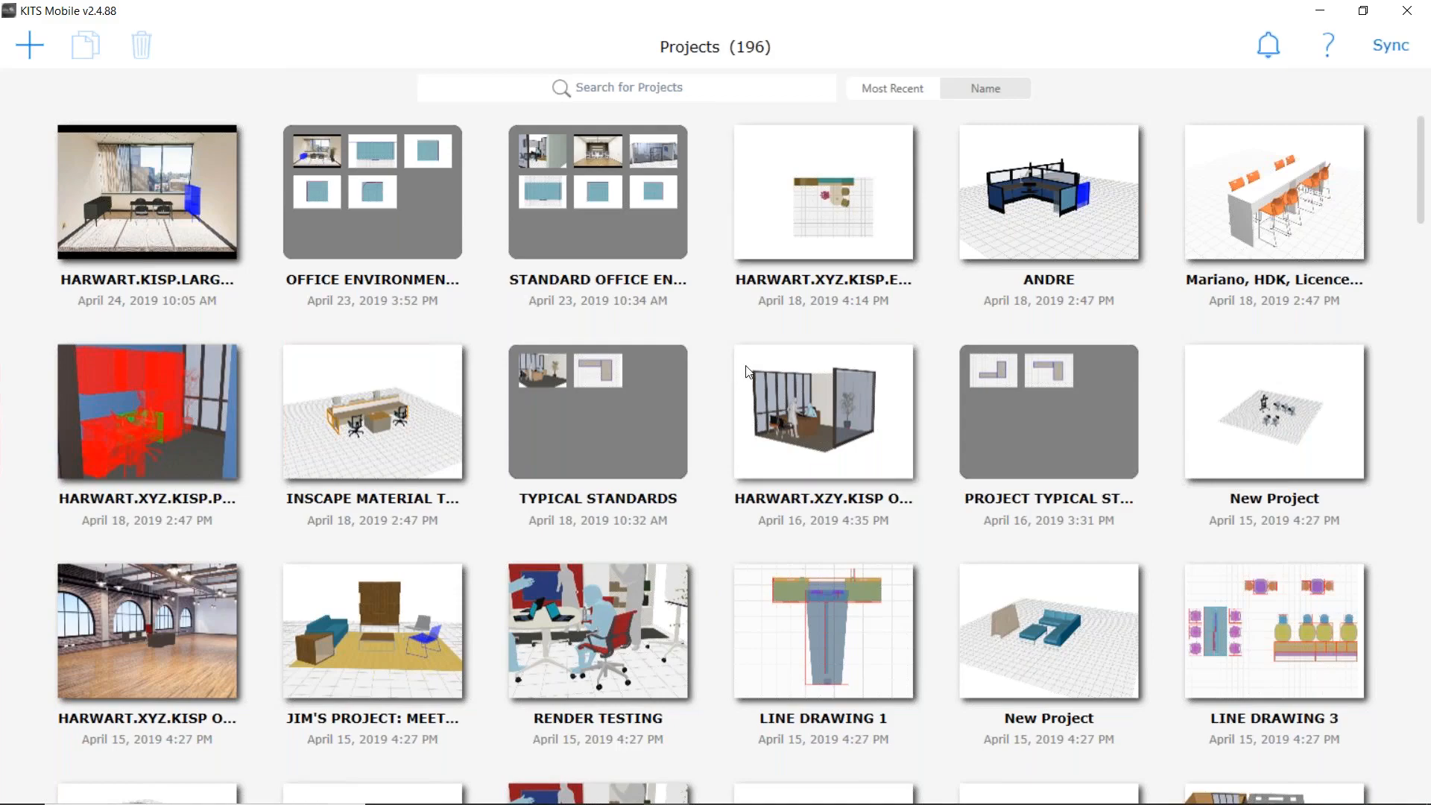
Open the executive office project dated 041819 from the project gallery
{"action": "scroll", "coordinate": [747, 378], "scroll_direction": "down", "scroll_amount": 5}
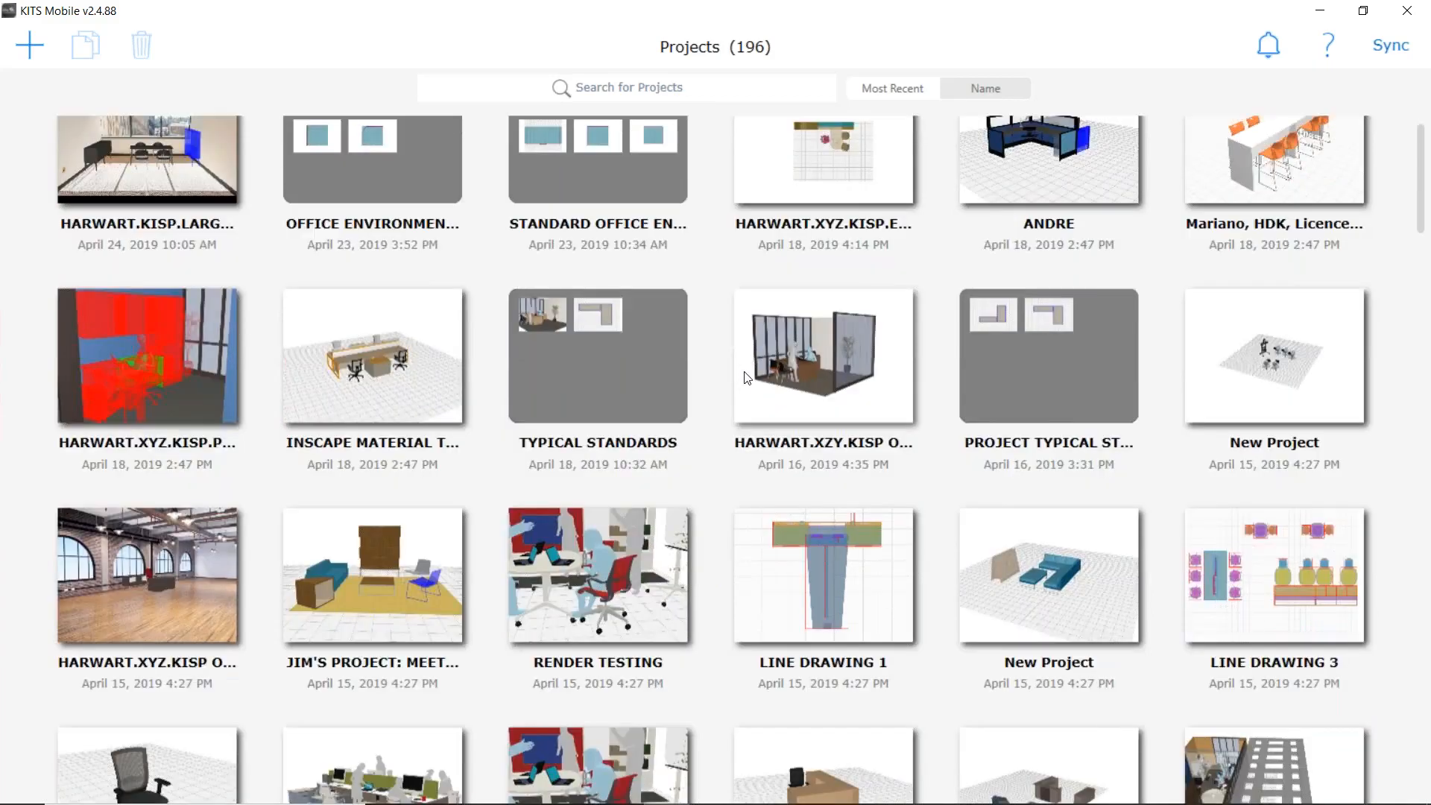
{"action": "scroll", "coordinate": [745, 373], "scroll_direction": "down", "scroll_amount": 5}
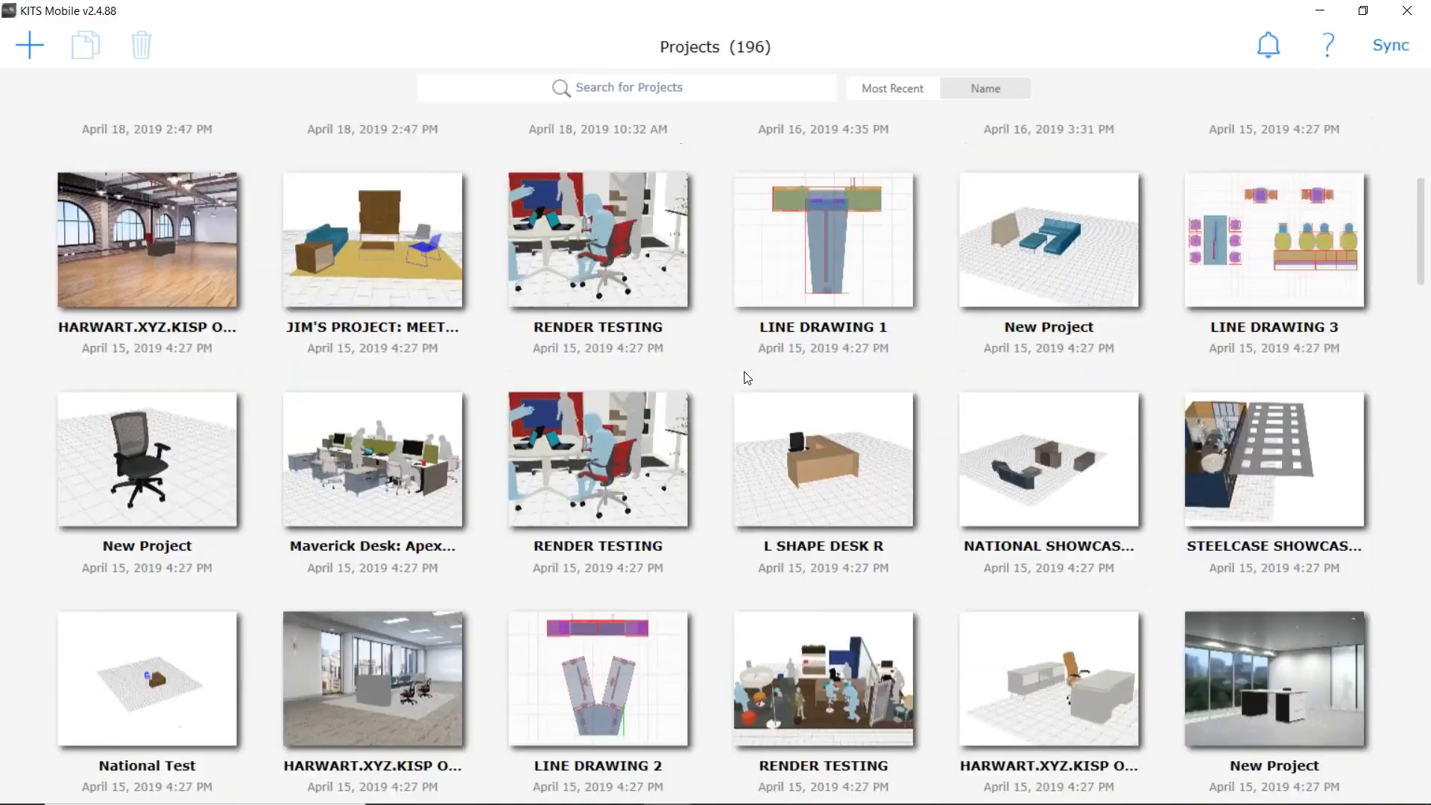
{"action": "scroll", "coordinate": [744, 376], "scroll_direction": "down", "scroll_amount": 5}
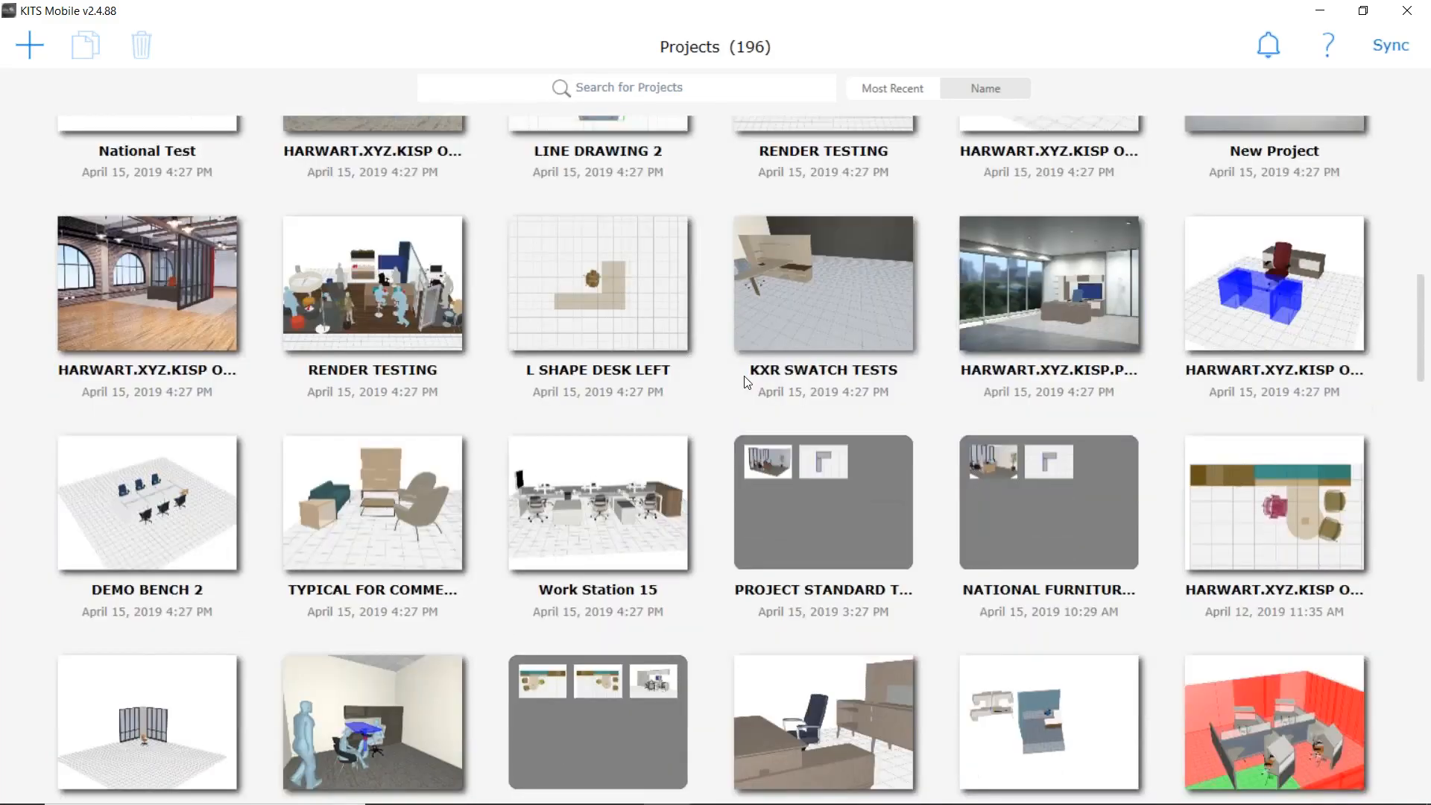
{"action": "scroll", "coordinate": [745, 379], "scroll_direction": "up", "scroll_amount": 15}
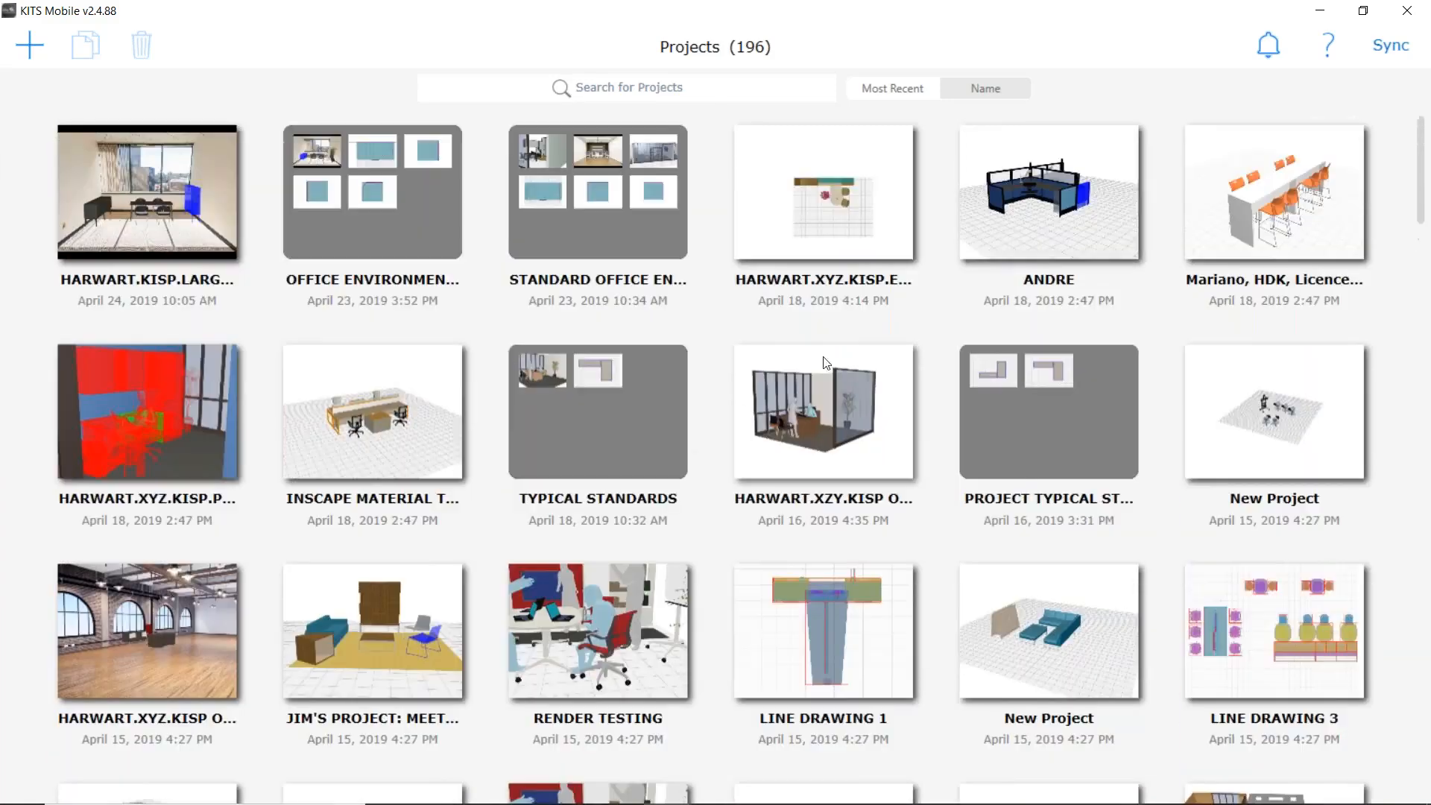
{"action": "left_click", "coordinate": [897, 174]}
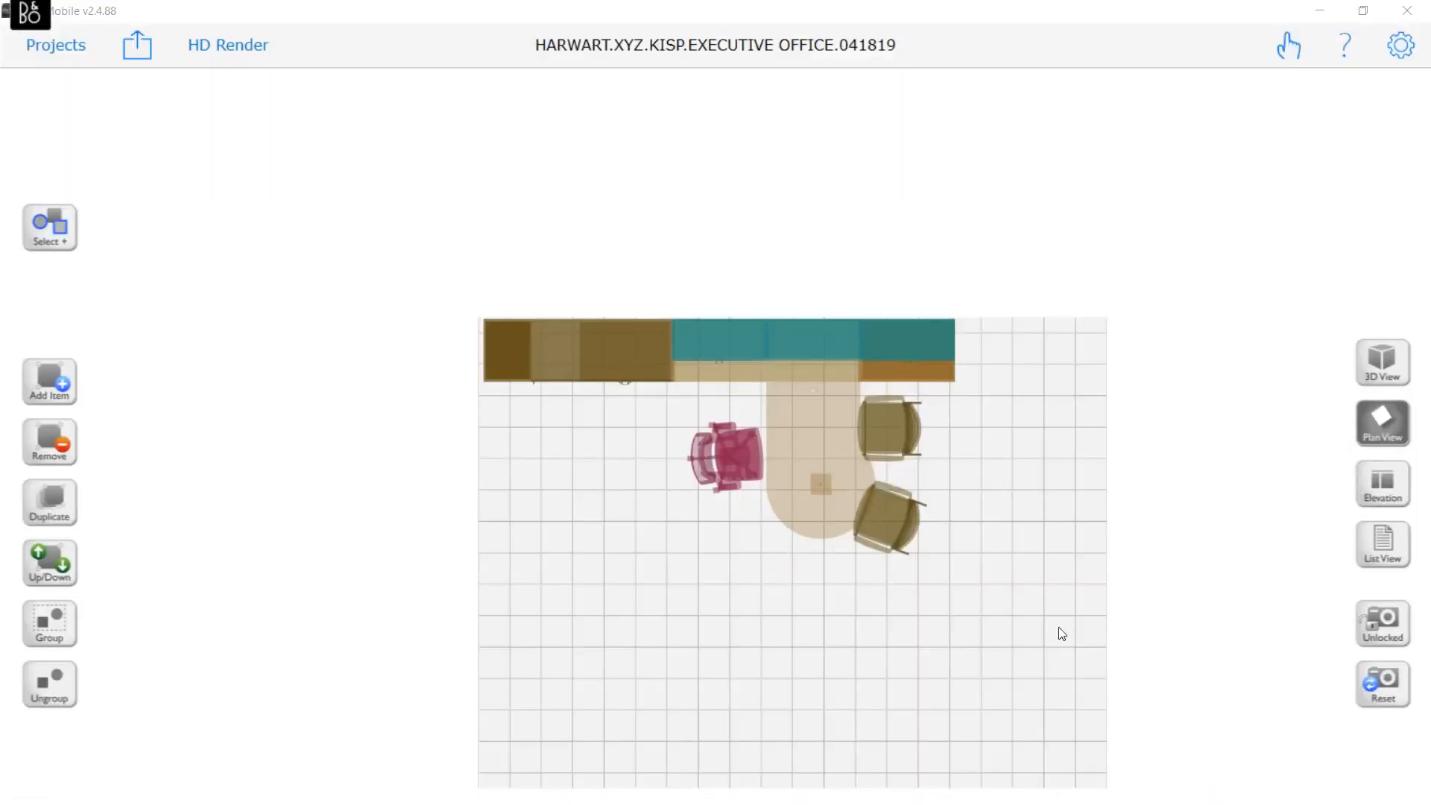
Switch the office layout from plan to 3D view and examine the furniture from several angles
{"action": "left_click_drag", "start_coordinate": [945, 649], "coordinate": [815, 607]}
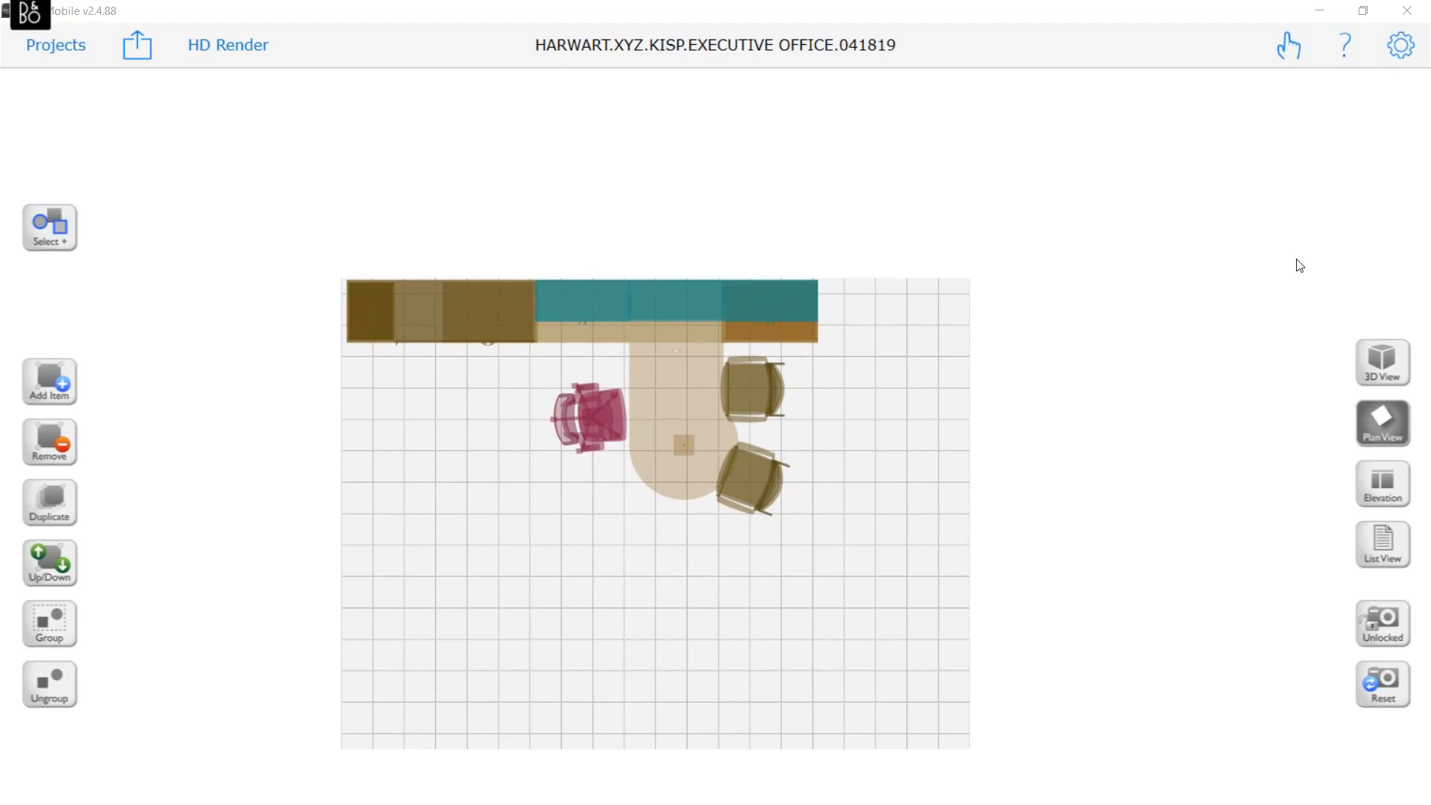
{"action": "left_click", "coordinate": [1383, 361]}
{"action": "left_click_drag", "start_coordinate": [946, 607], "coordinate": [1009, 597]}
{"action": "scroll", "coordinate": [1009, 597], "scroll_direction": "down", "scroll_amount": 3}
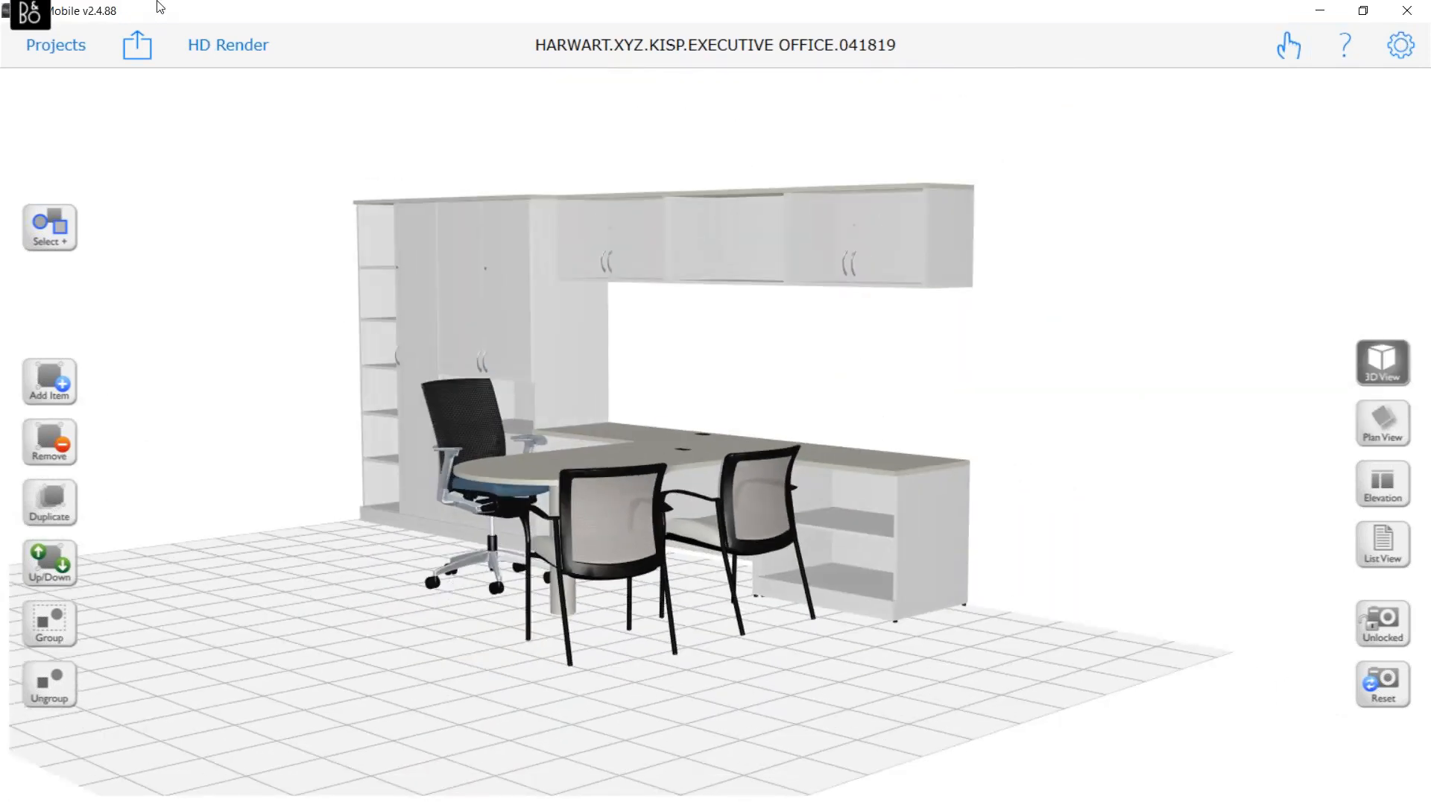
{"action": "left_click", "coordinate": [520, 647]}
{"action": "right_click_drag", "start_coordinate": [518, 641], "coordinate": [559, 636]}
{"action": "left_click_drag", "start_coordinate": [555, 666], "coordinate": [457, 650]}
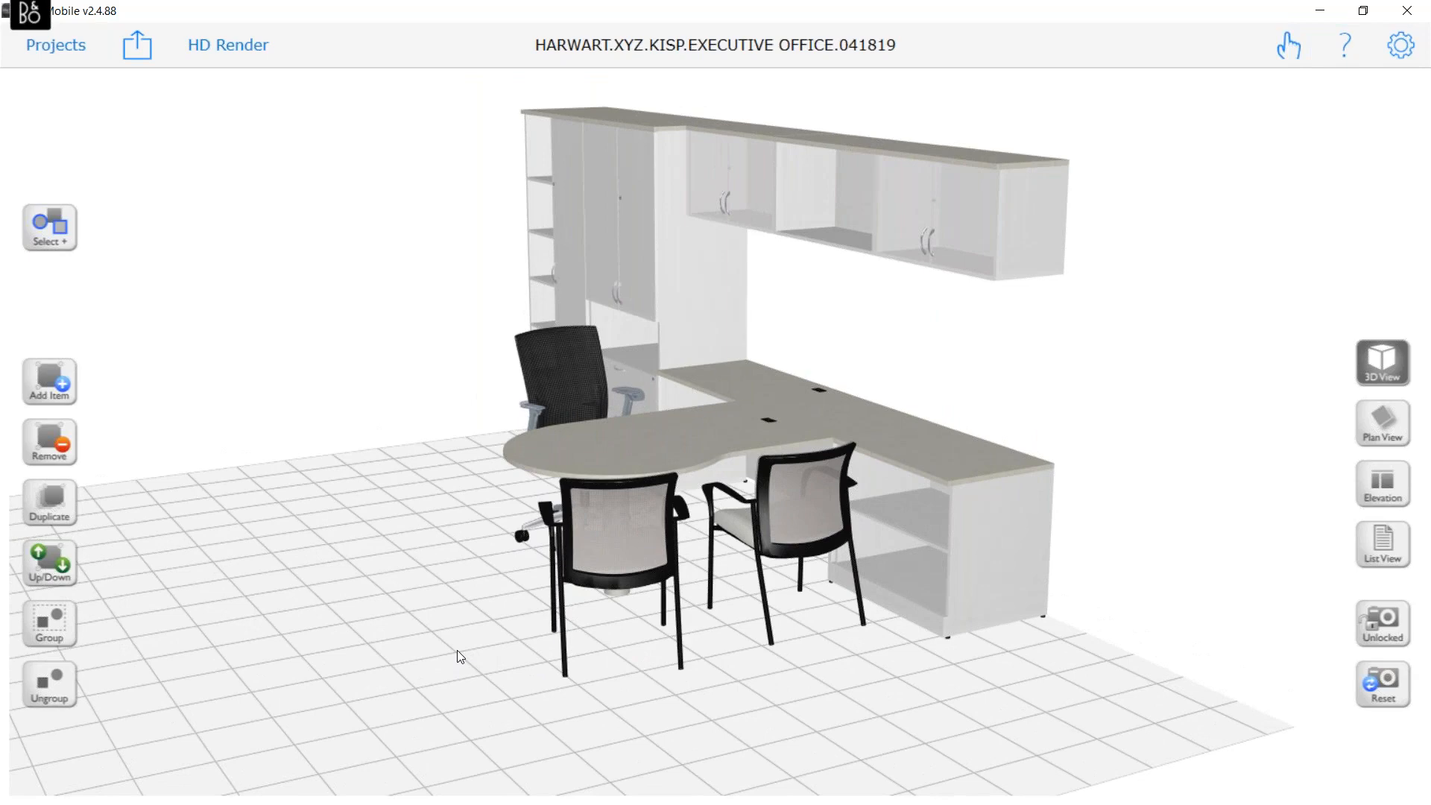
{"action": "left_click_drag", "start_coordinate": [618, 660], "coordinate": [659, 614]}
{"action": "left_click_drag", "start_coordinate": [796, 369], "coordinate": [584, 501]}
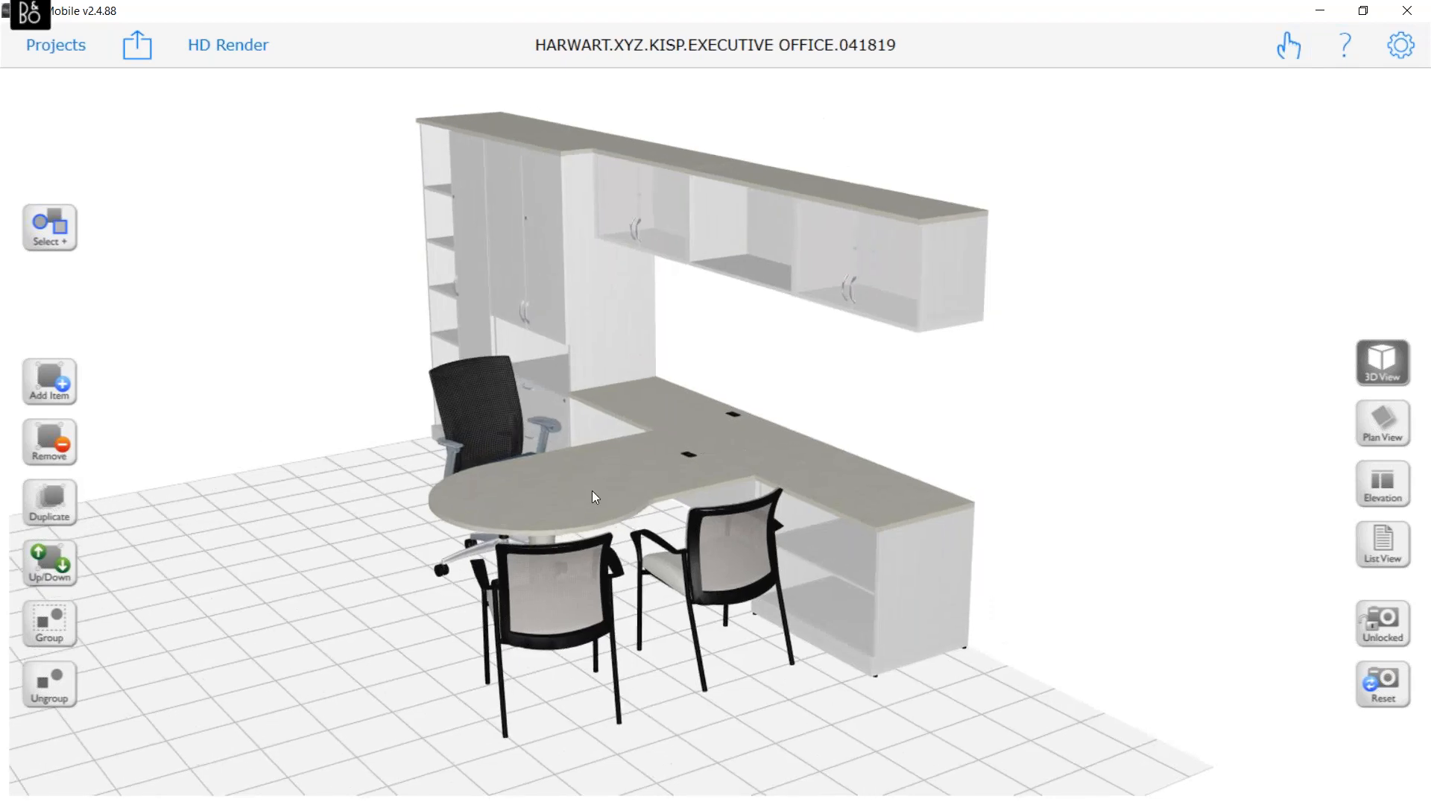
Set the "P" island desk's top finish to ASN - 1-Asian Night and its post leg to (Std) Black, with Replace All enabled
{"action": "left_click", "coordinate": [592, 490]}
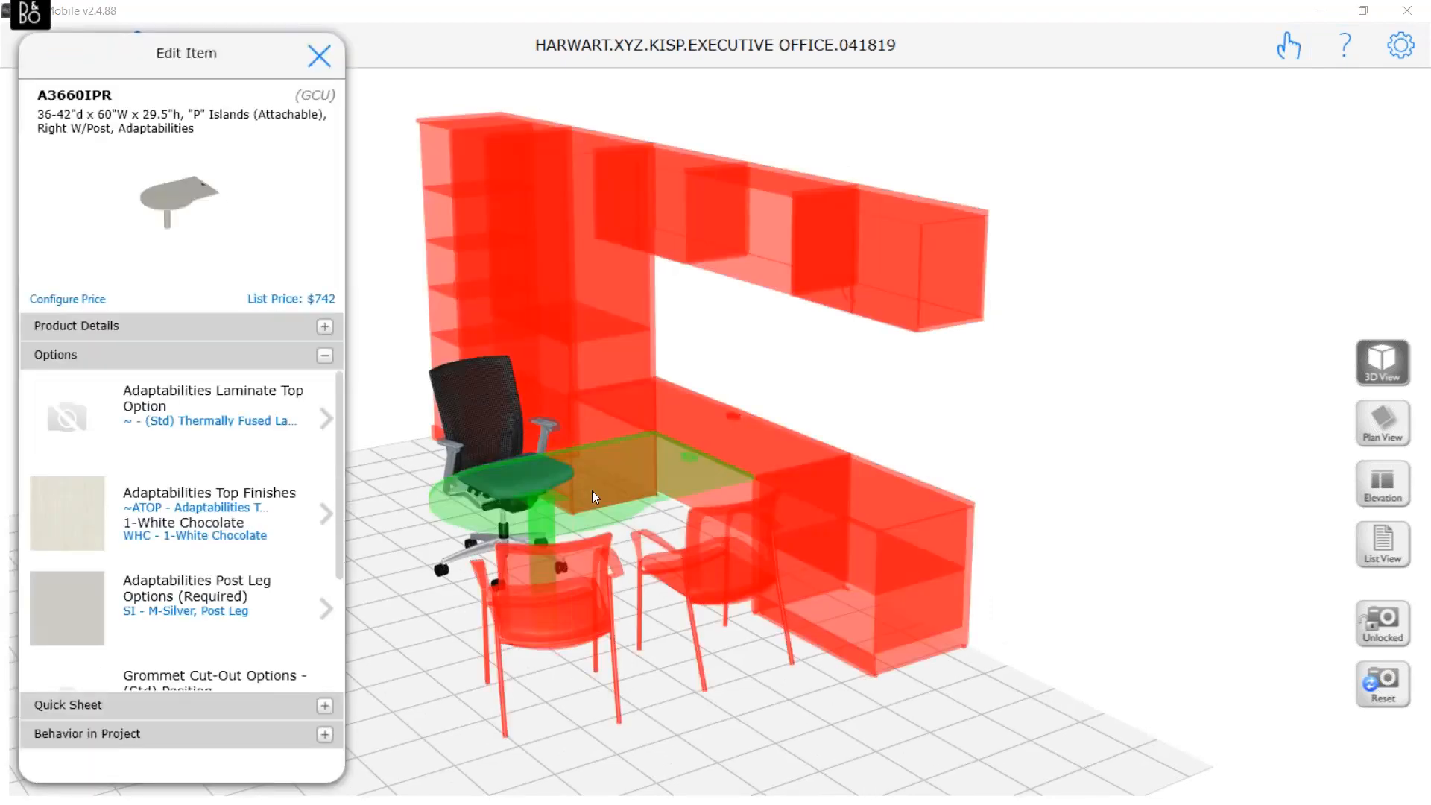
{"action": "left_click", "coordinate": [188, 513]}
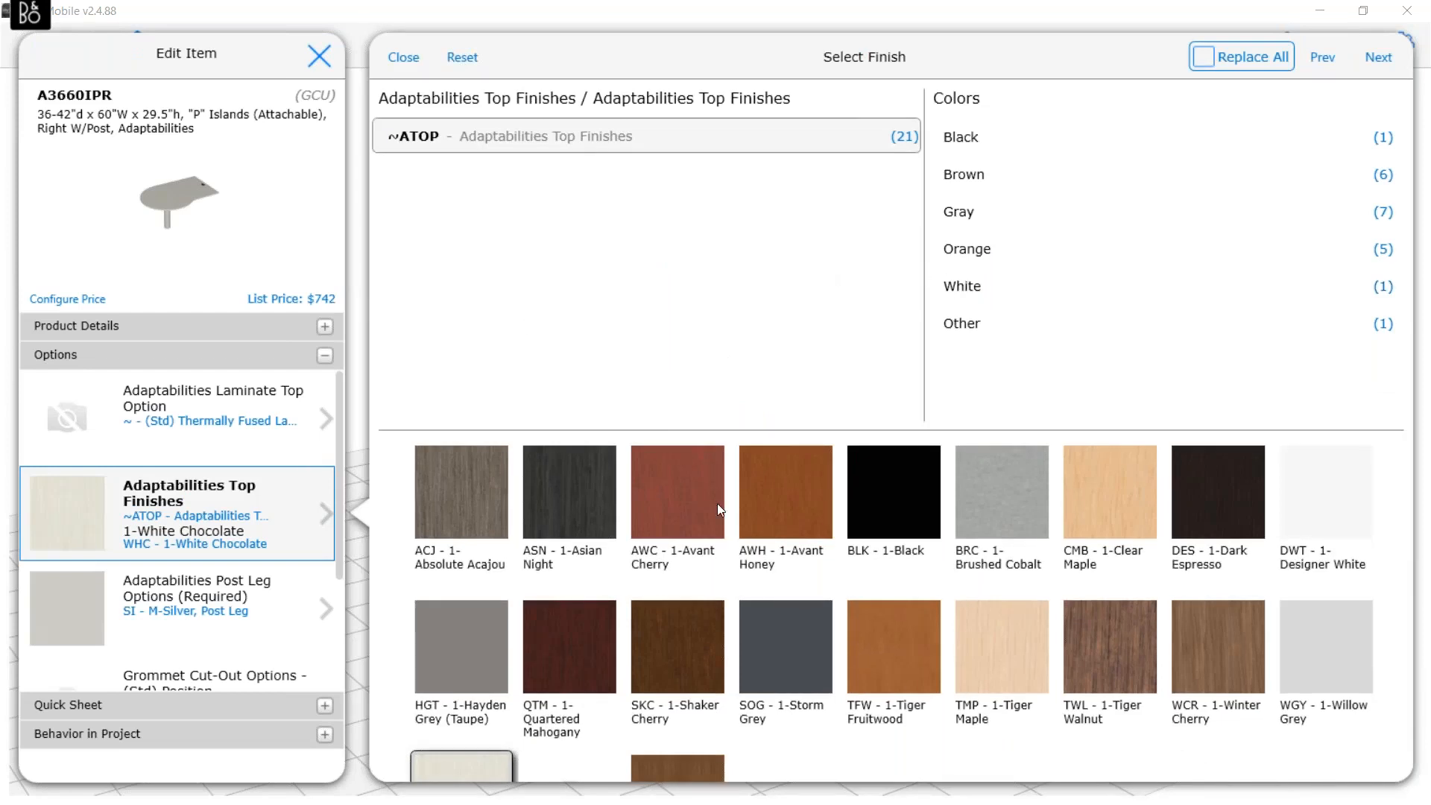
{"action": "left_click", "coordinate": [584, 489]}
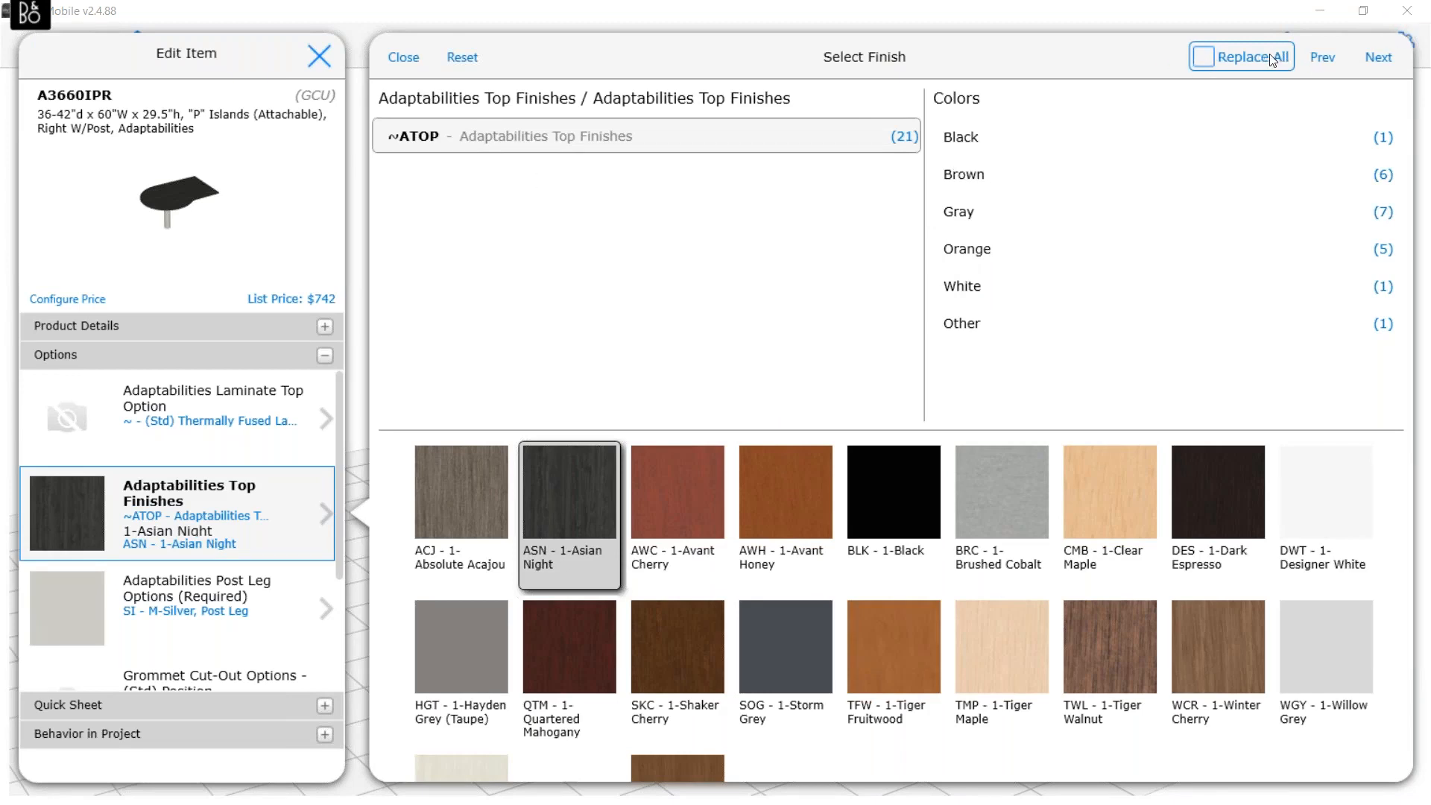
{"action": "left_click", "coordinate": [1206, 58]}
{"action": "left_click", "coordinate": [1376, 58]}
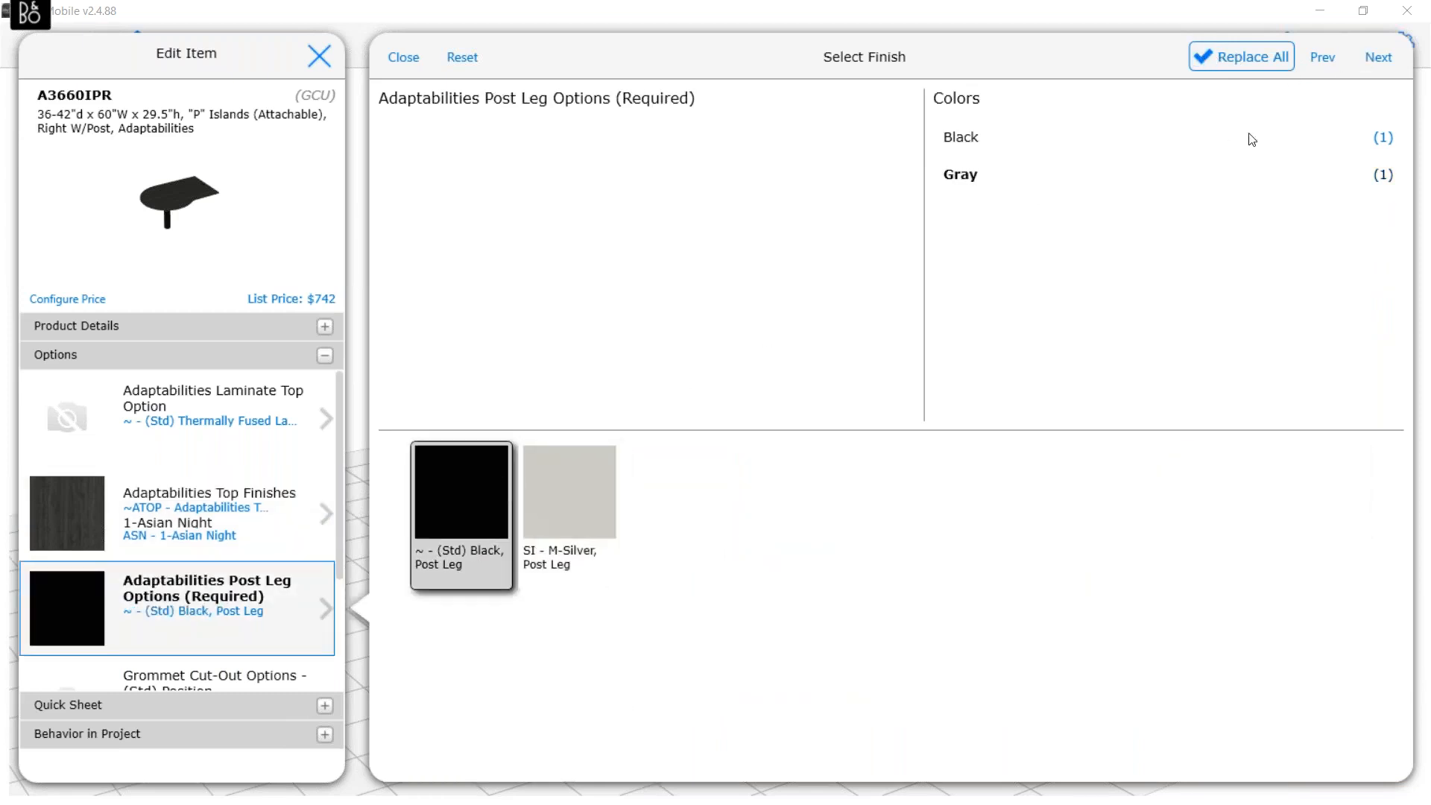
{"action": "left_click", "coordinate": [403, 58]}
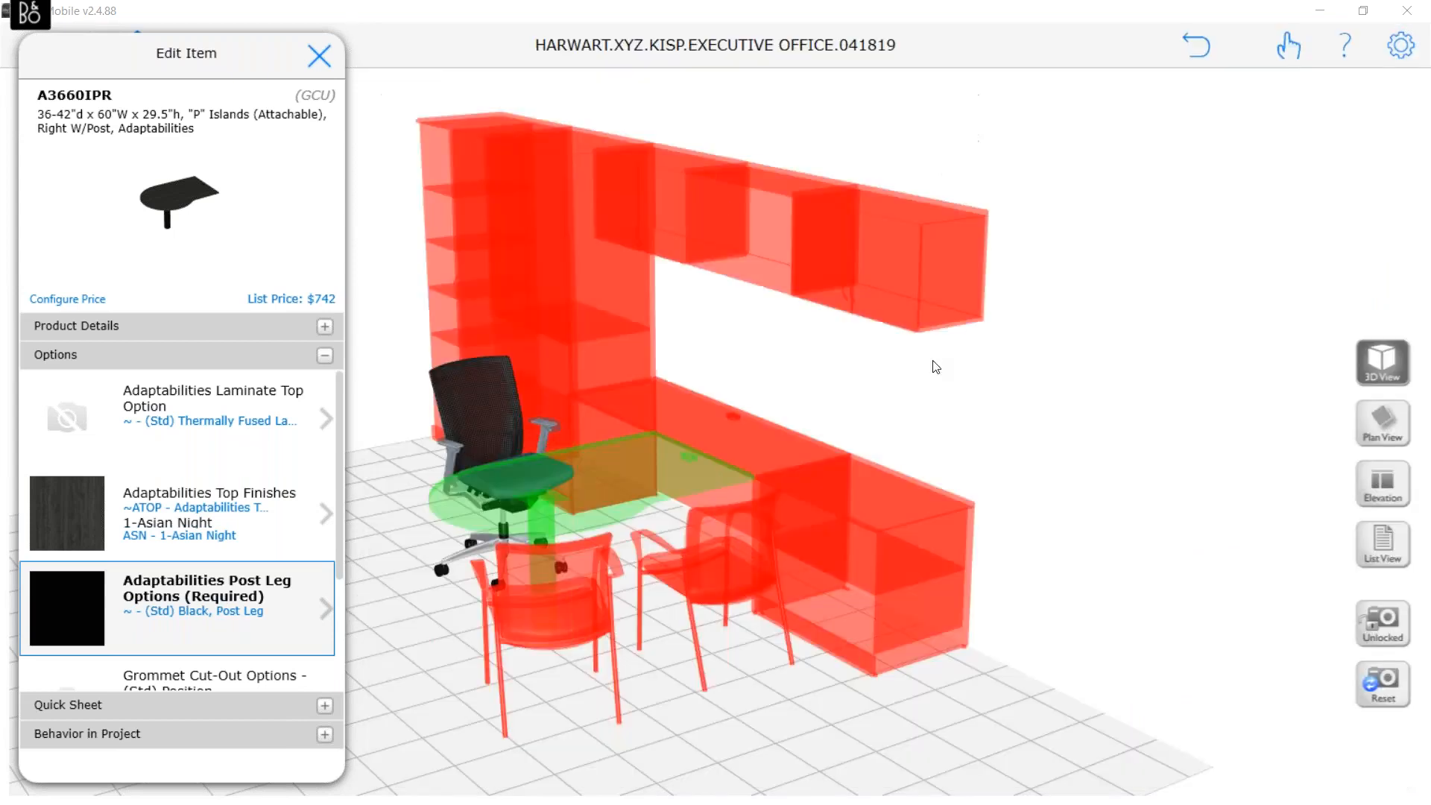
Set the Zira open storage module's top finish to ASN - 1-Asian Night with Replace All enabled
{"action": "left_click", "coordinate": [833, 472]}
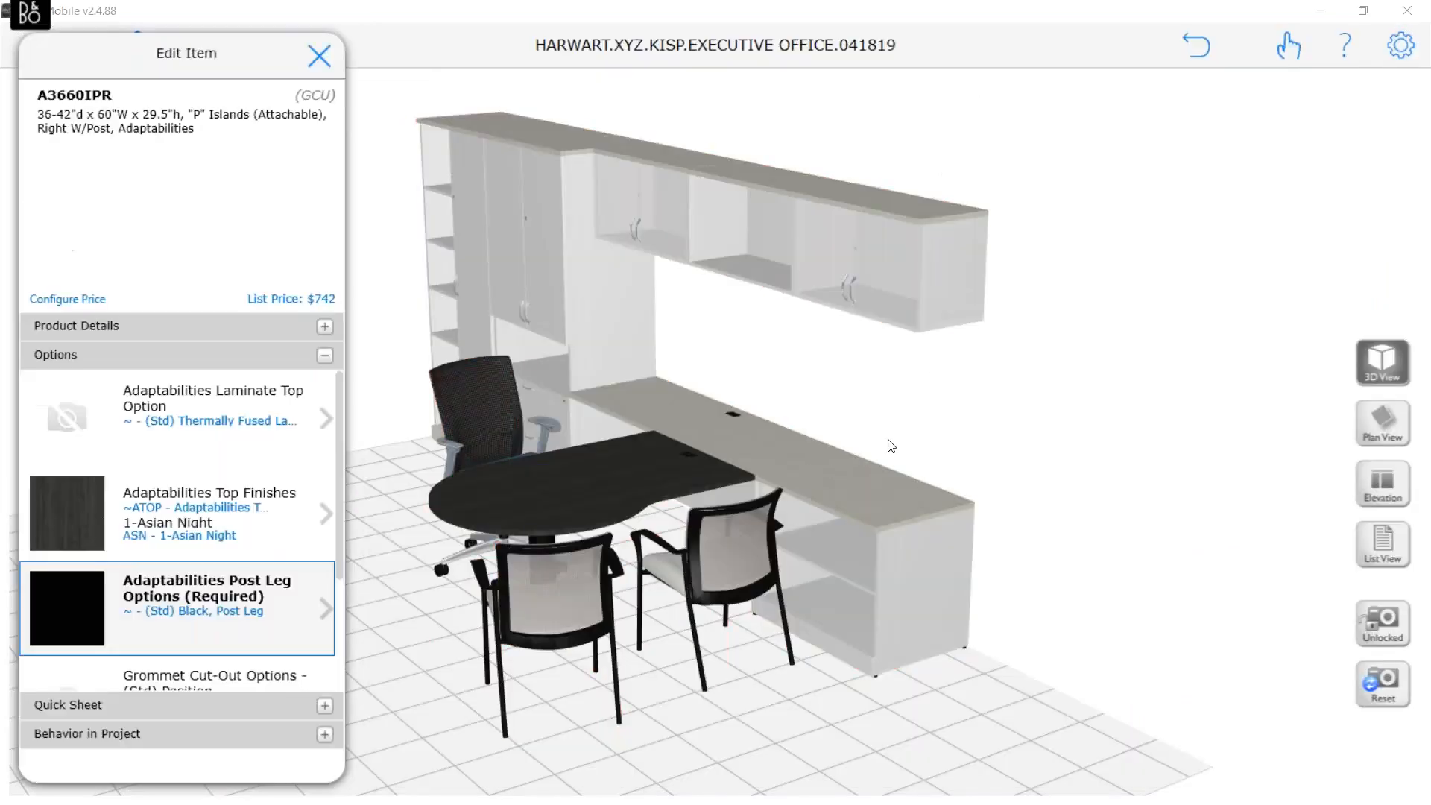
{"action": "left_click", "coordinate": [186, 513]}
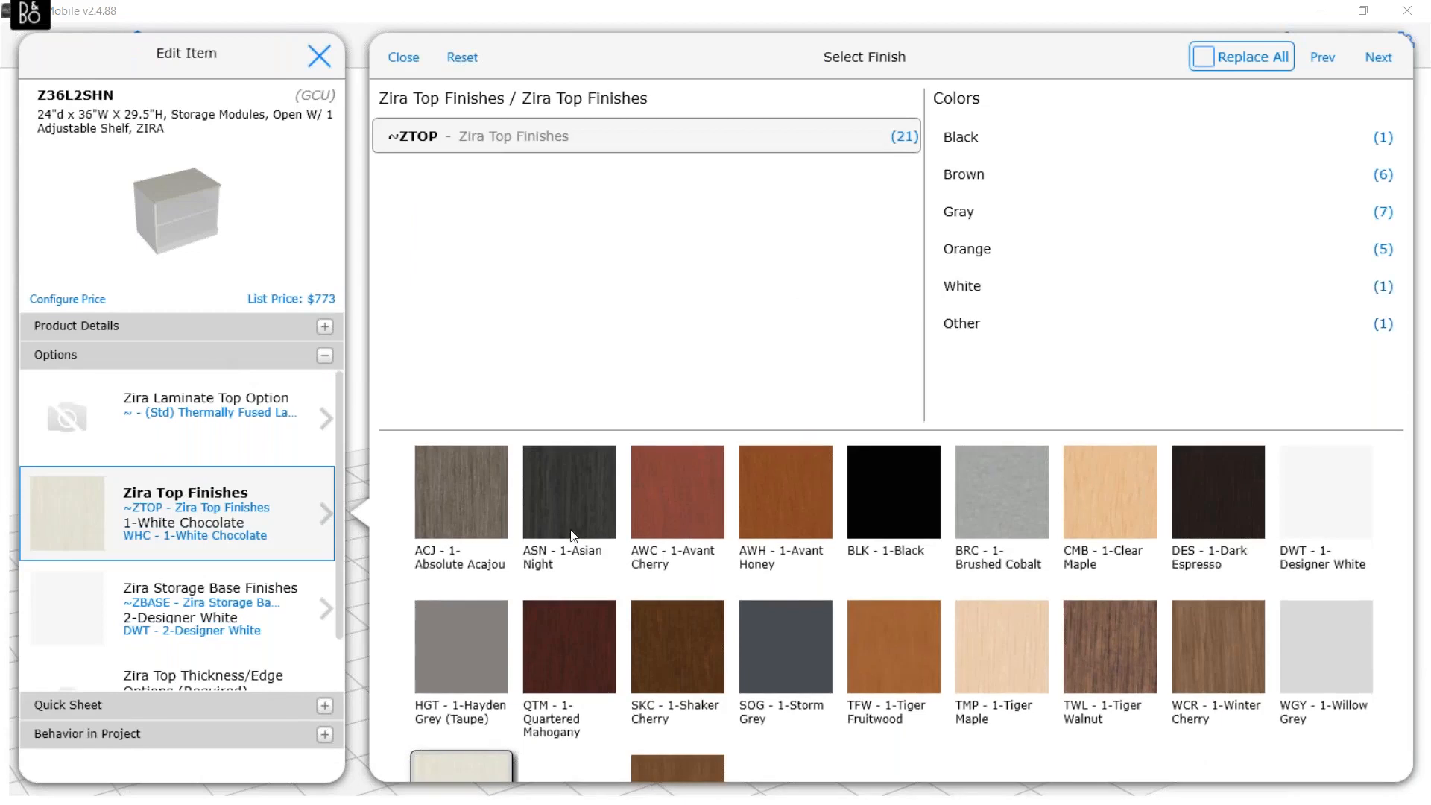
{"action": "left_click", "coordinate": [567, 492]}
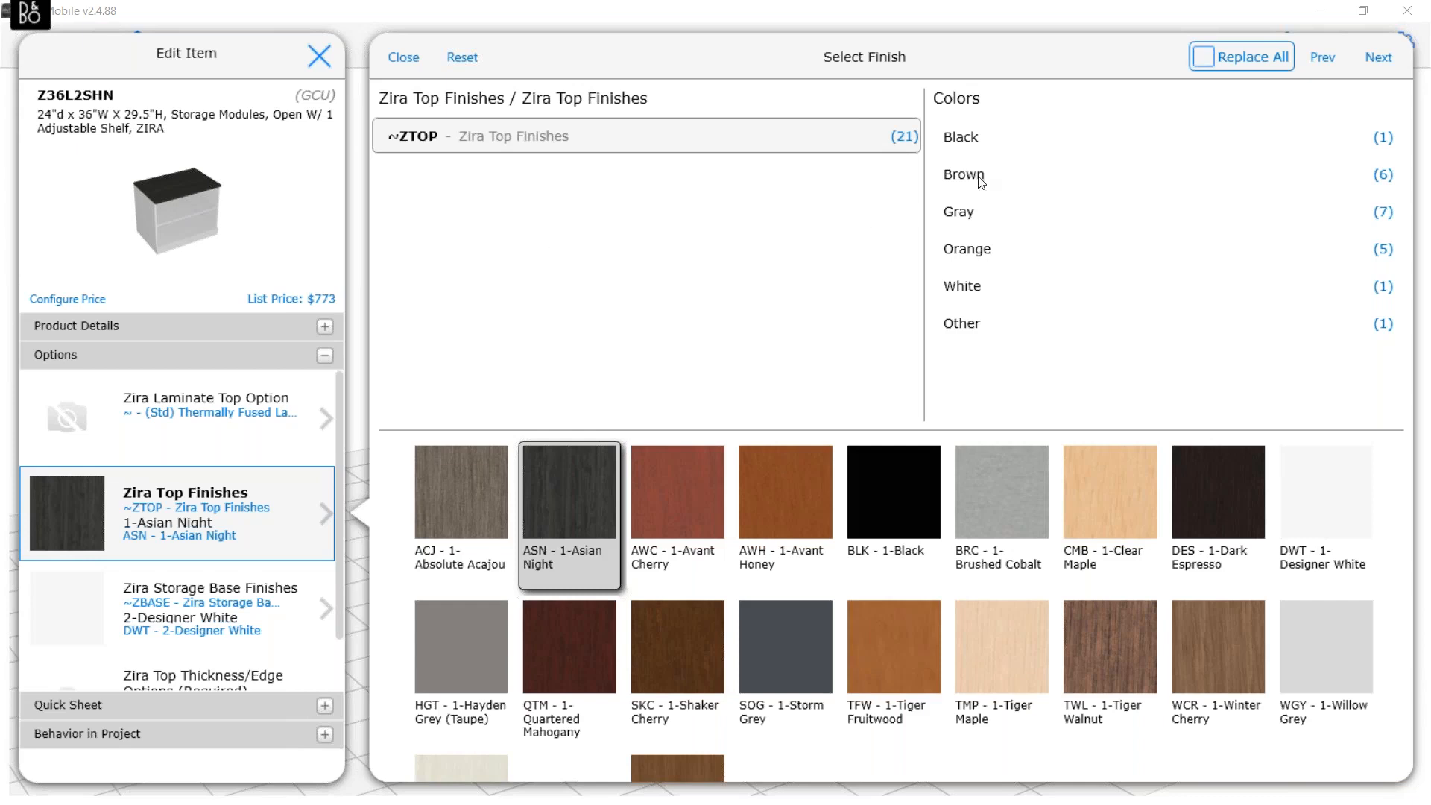
{"action": "left_click", "coordinate": [1205, 58]}
Set the Zira storage base finish to BLK - 2-Black throughout the project, keeping the standard-edge 1" top
{"action": "left_click", "coordinate": [1378, 57]}
{"action": "left_click", "coordinate": [920, 491]}
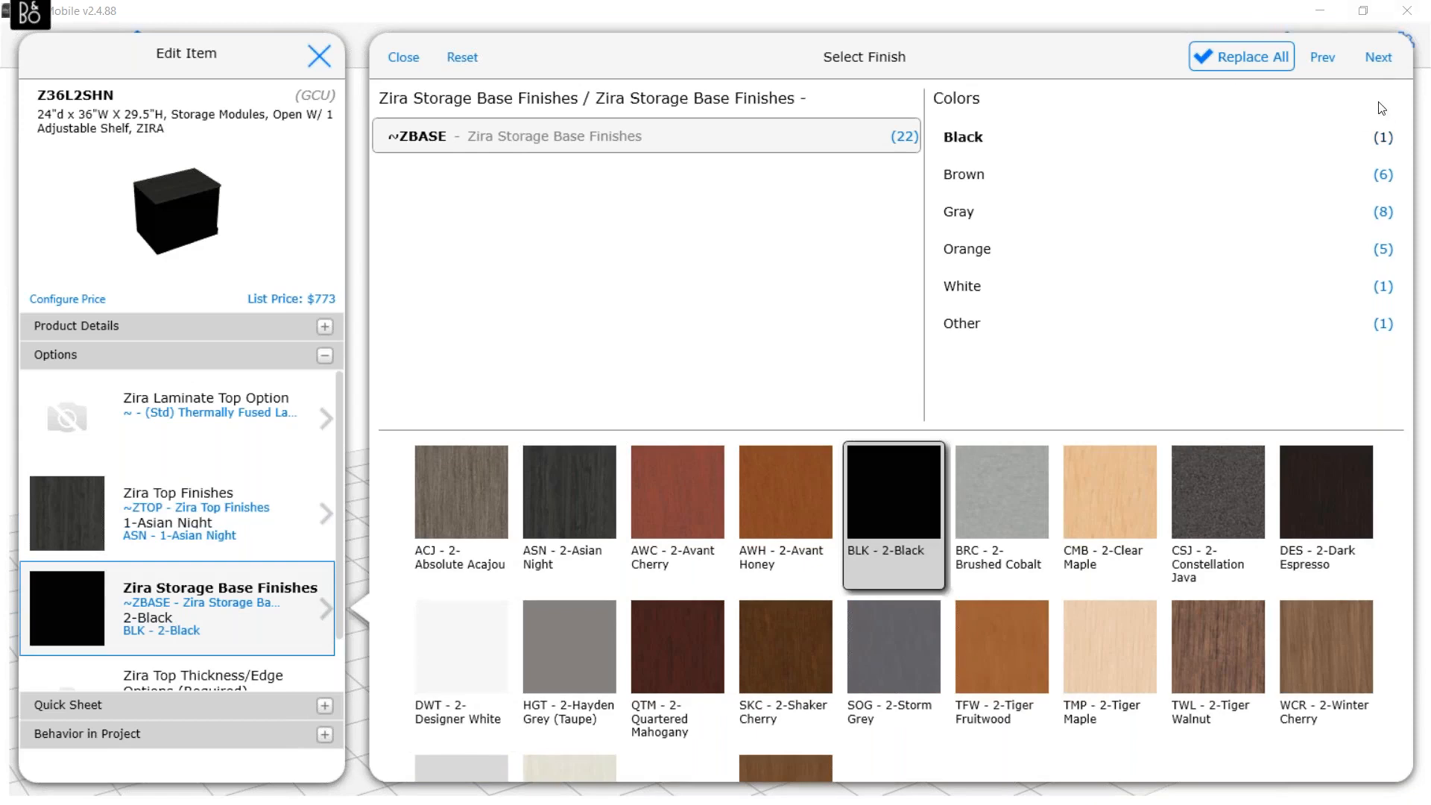
{"action": "left_click", "coordinate": [1378, 58]}
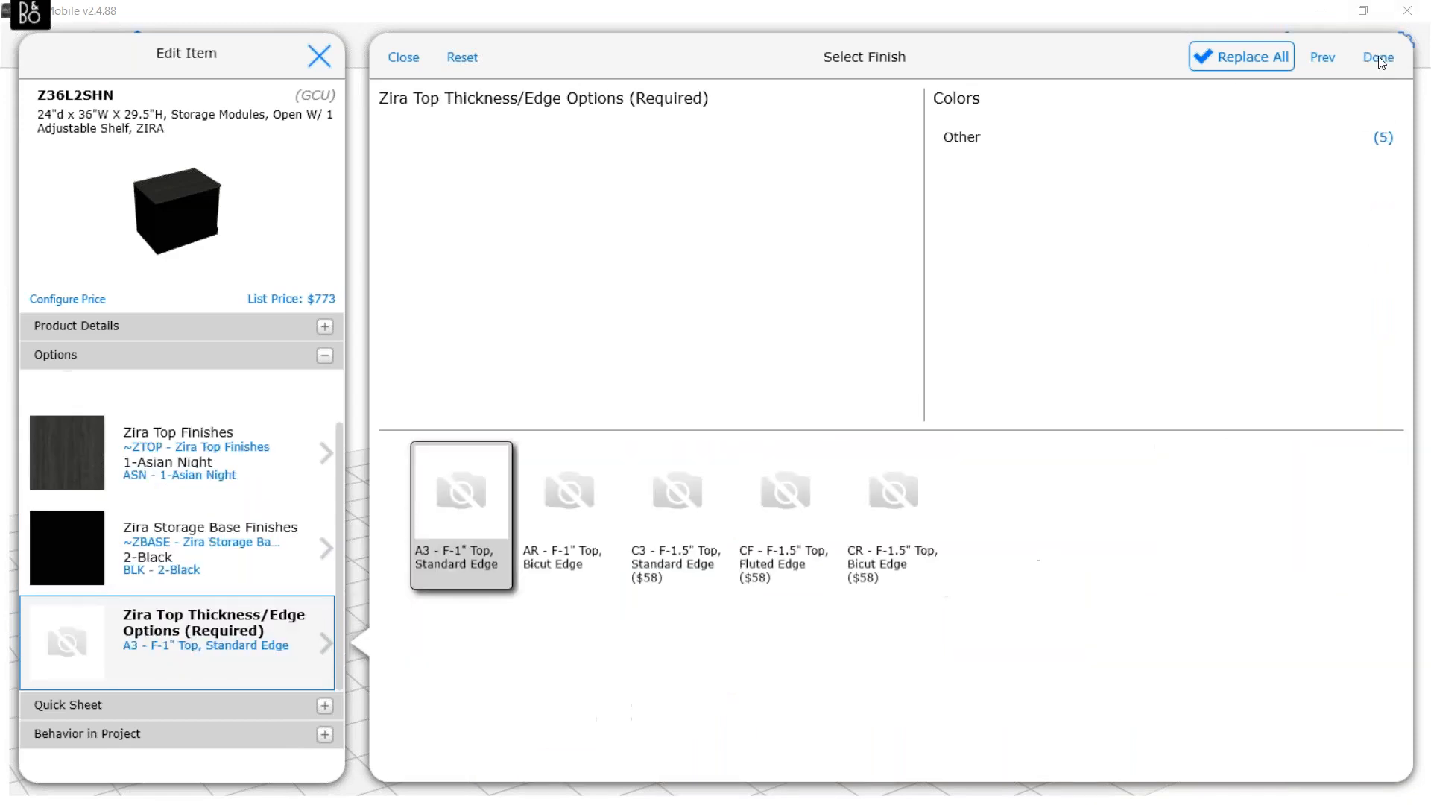
{"action": "left_click", "coordinate": [402, 58]}
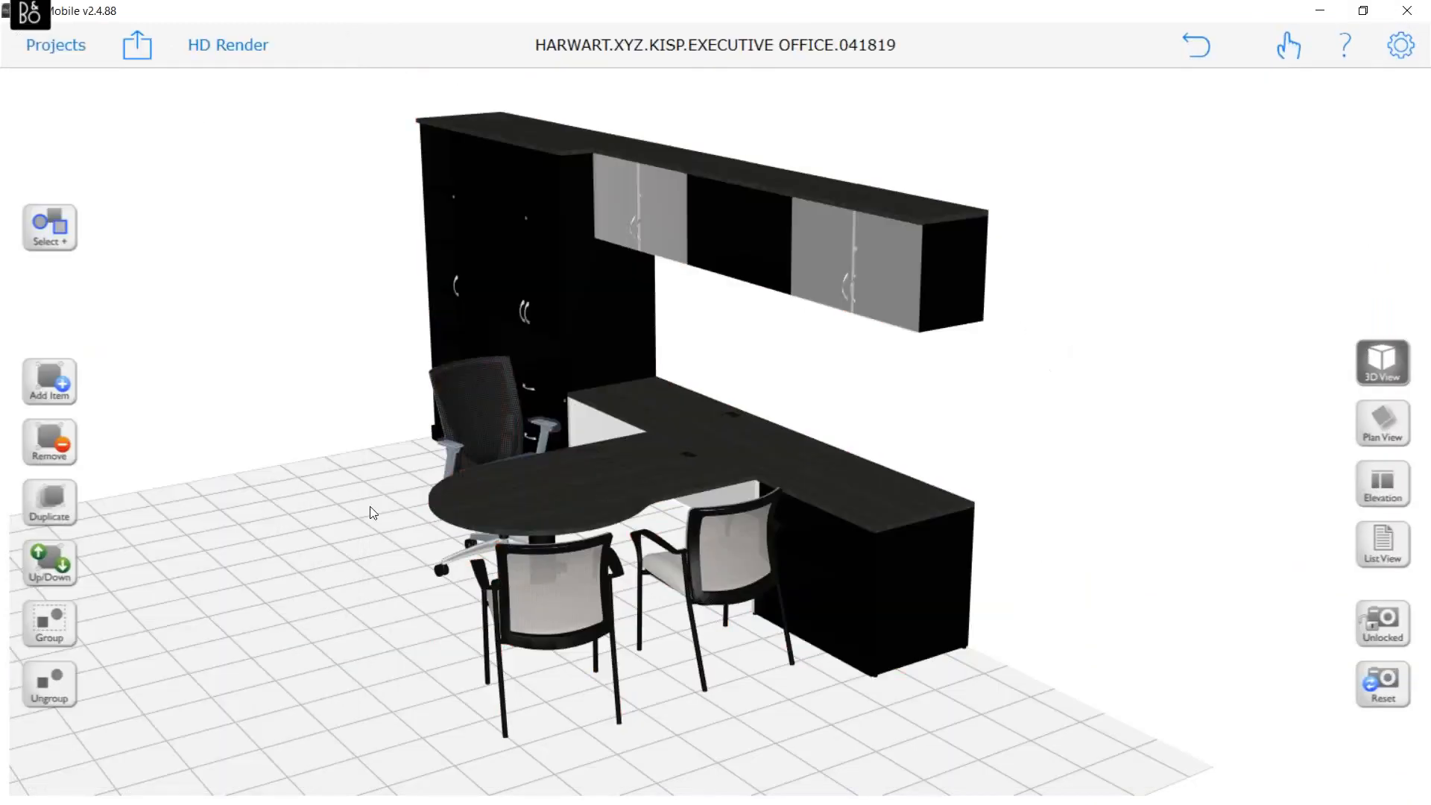
Change the Zira chassis finish of the 72" freestanding table behind the desk to a dark finish
{"action": "left_click_drag", "start_coordinate": [303, 445], "coordinate": [402, 495]}
{"action": "scroll", "coordinate": [597, 476], "scroll_direction": "up", "scroll_amount": 5}
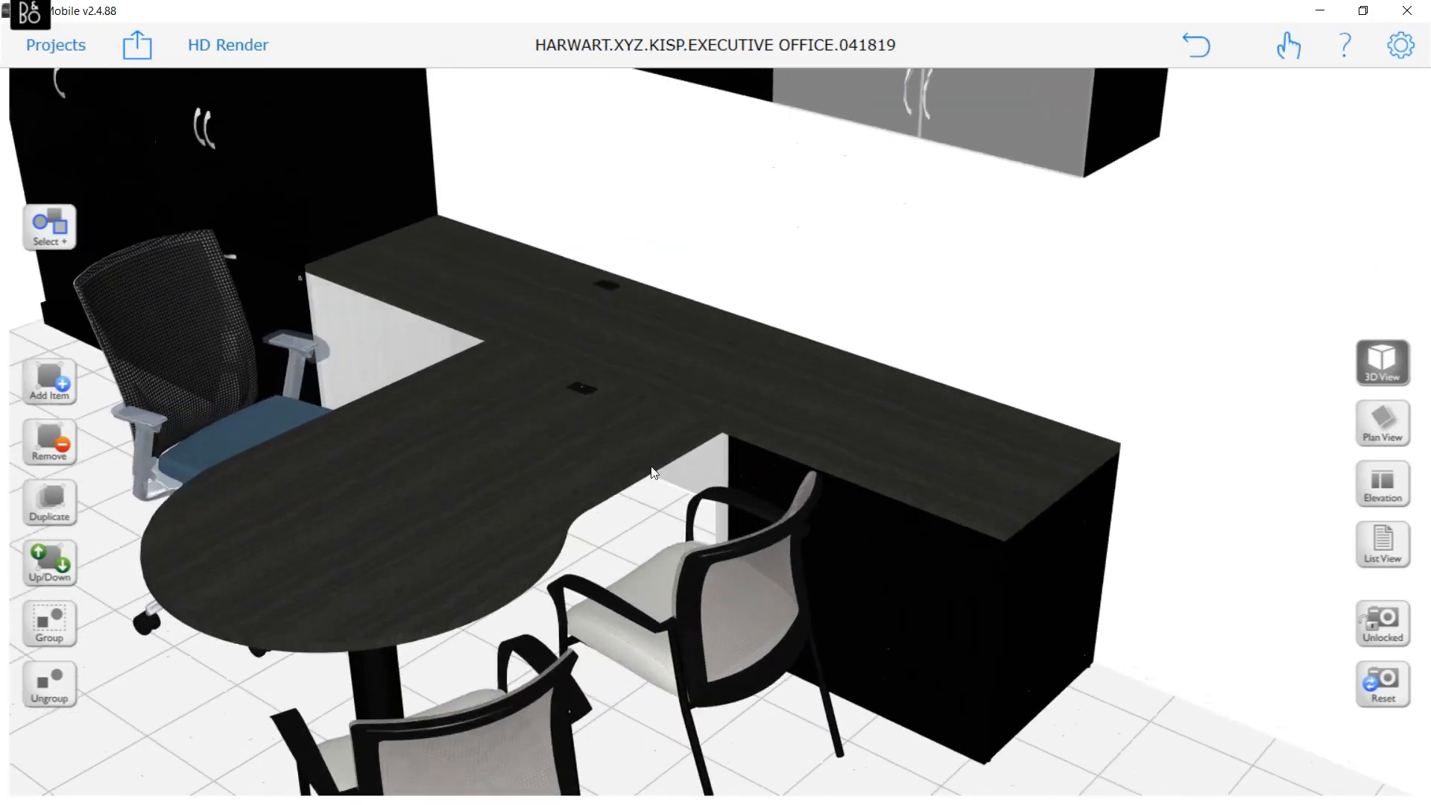
{"action": "scroll", "coordinate": [652, 471], "scroll_direction": "down", "scroll_amount": 5}
{"action": "left_click_drag", "start_coordinate": [652, 471], "coordinate": [579, 528]}
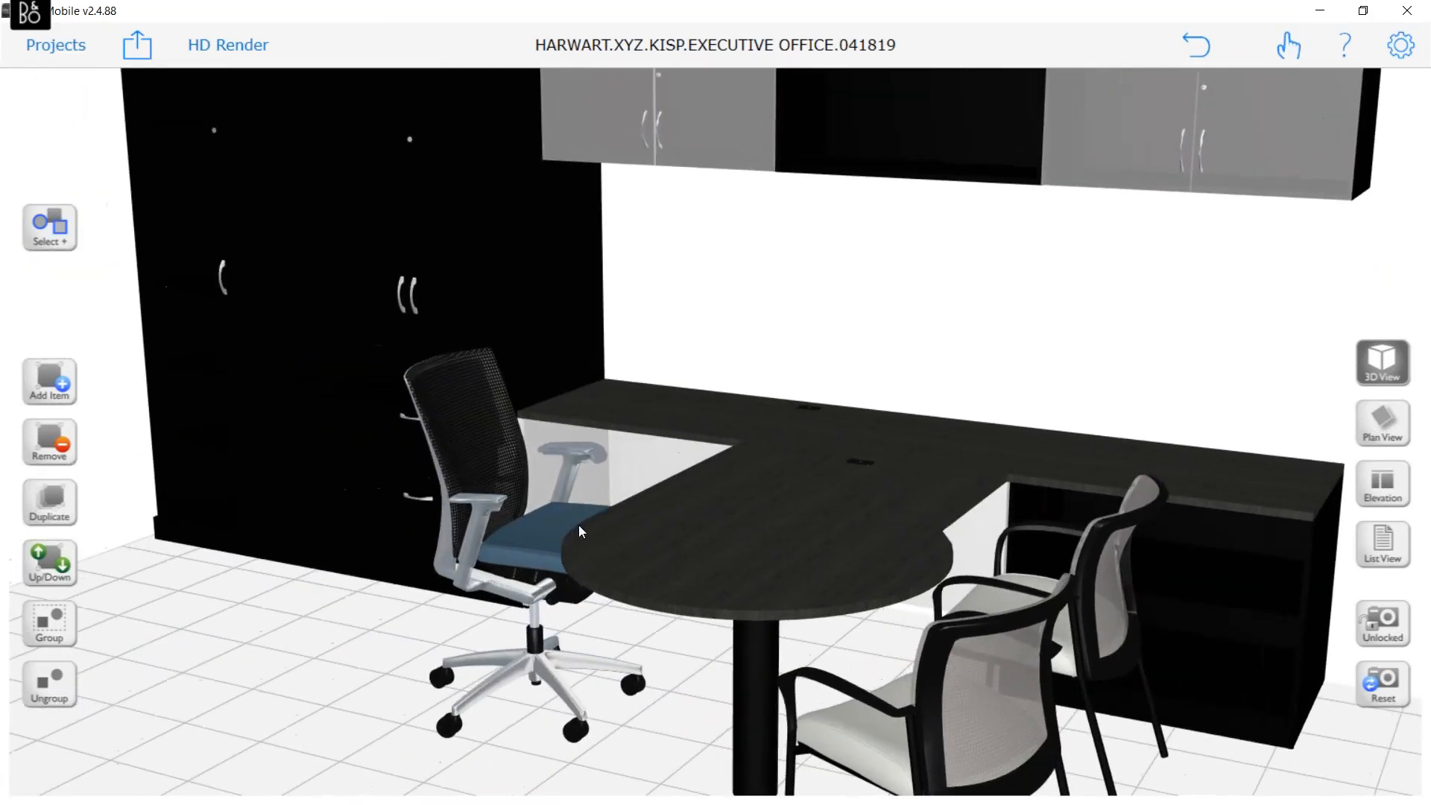
{"action": "scroll", "coordinate": [597, 458], "scroll_direction": "up", "scroll_amount": 3}
{"action": "double_click", "coordinate": [679, 420]}
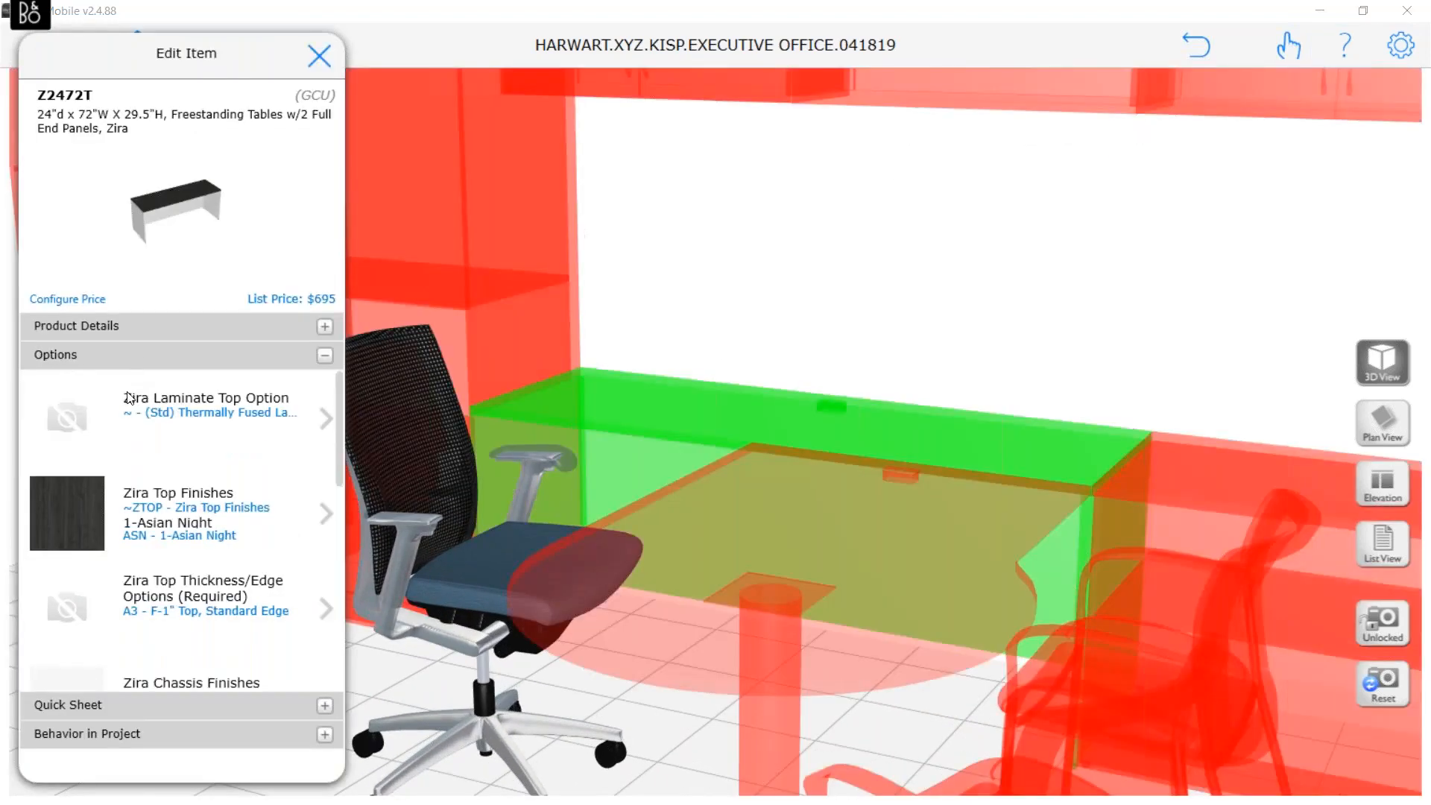
{"action": "left_click", "coordinate": [176, 674]}
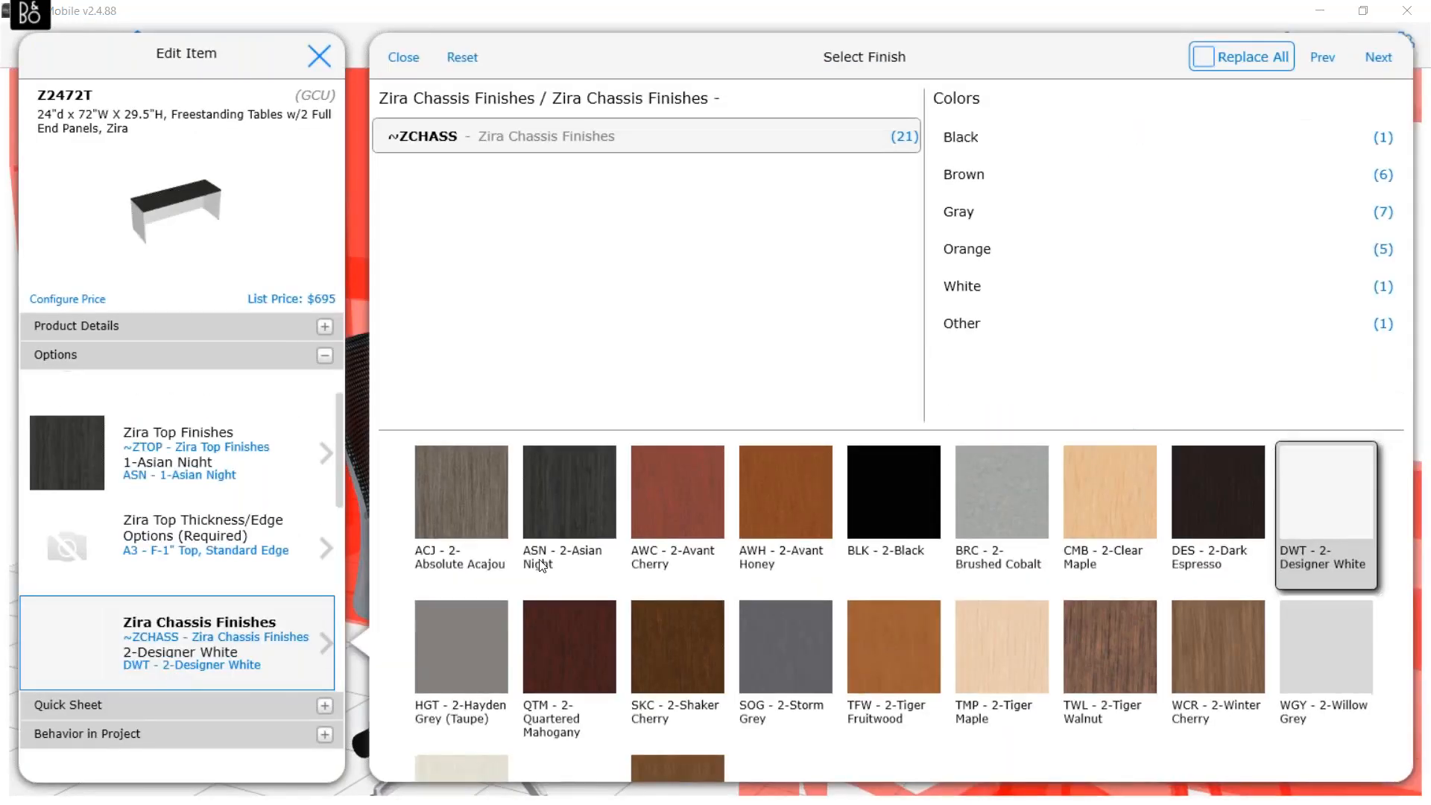
{"action": "left_click", "coordinate": [404, 60]}
Set the desk chair's seat upholstery to the Imprint fabric IM74 - 1-Candy Apple
{"action": "scroll", "coordinate": [922, 326], "scroll_direction": "down", "scroll_amount": 5}
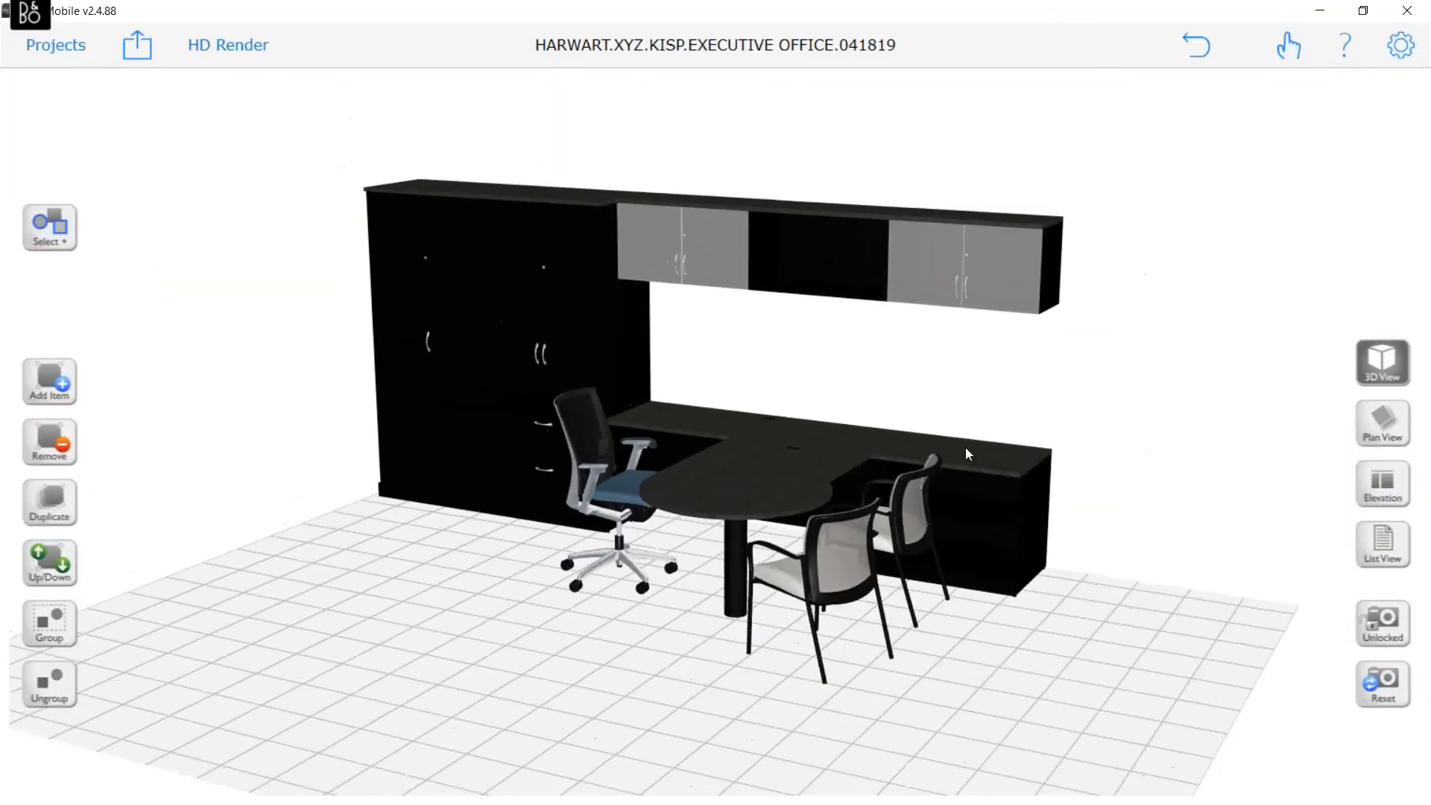
{"action": "left_click_drag", "start_coordinate": [965, 447], "coordinate": [1000, 449]}
{"action": "left_click", "coordinate": [634, 467]}
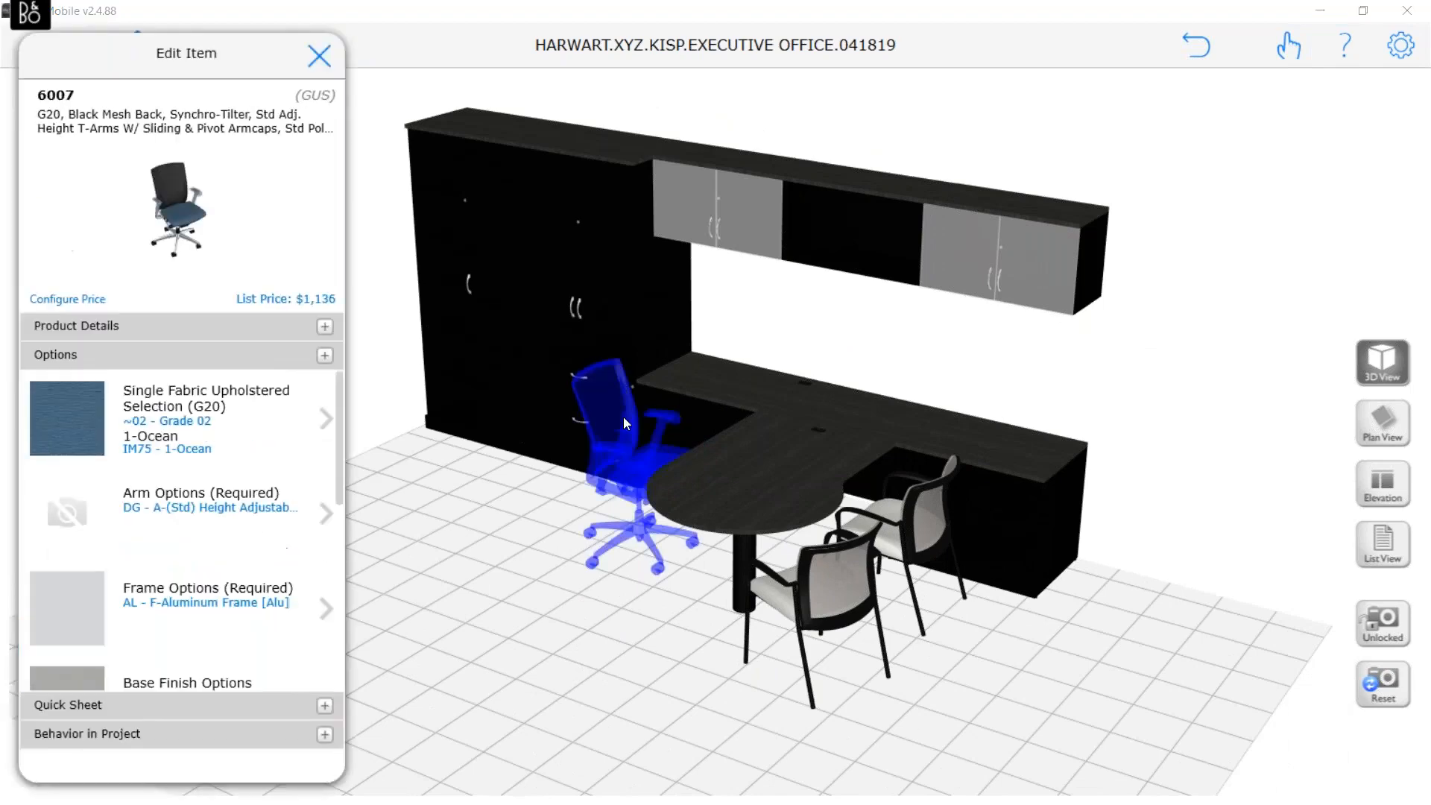
{"action": "left_click", "coordinate": [158, 408]}
{"action": "left_click", "coordinate": [894, 495]}
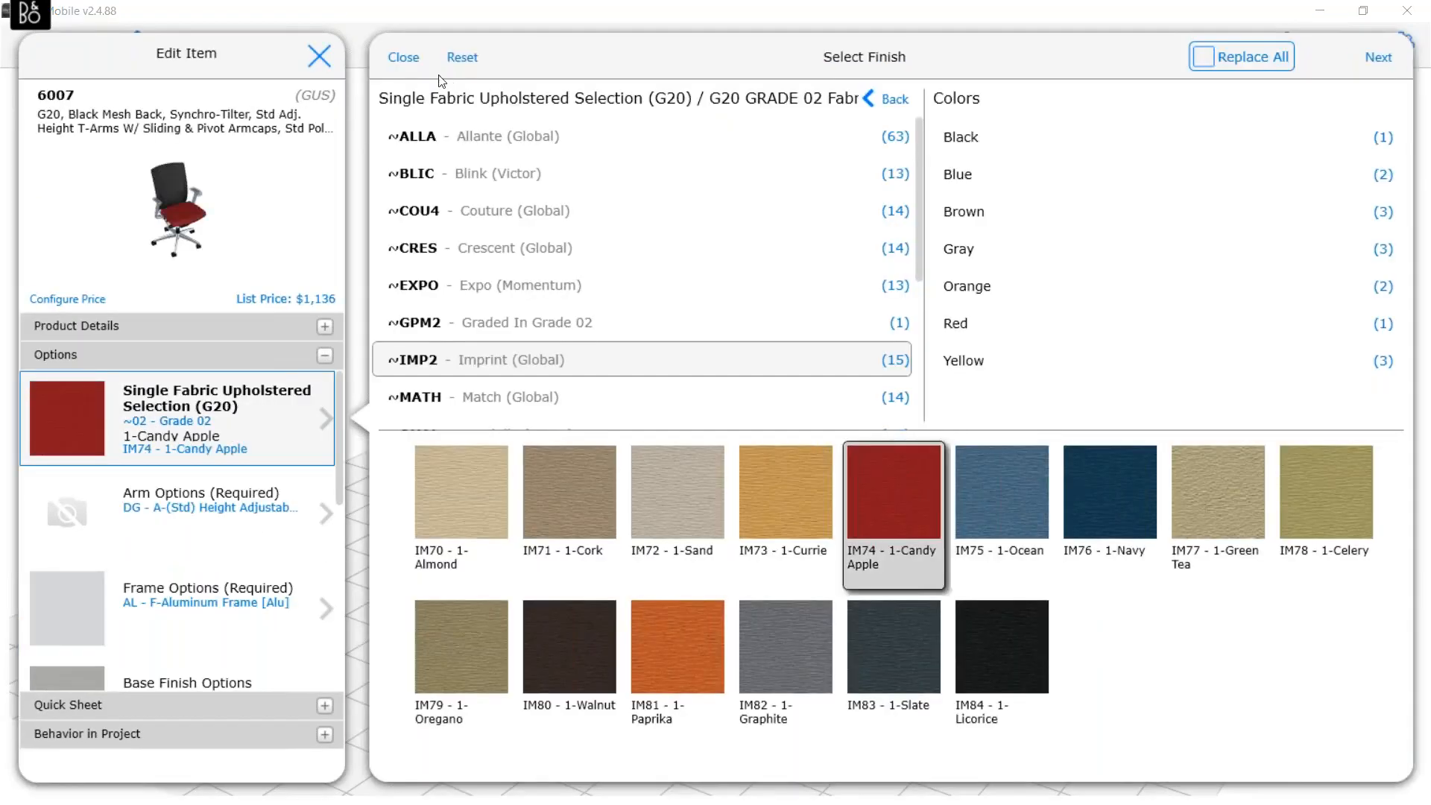
{"action": "left_click", "coordinate": [402, 58]}
Set the Vion guest armchair's seat upholstery to the gray Crescent fabric 792 - 1-Cinder Grey
{"action": "left_click", "coordinate": [914, 529]}
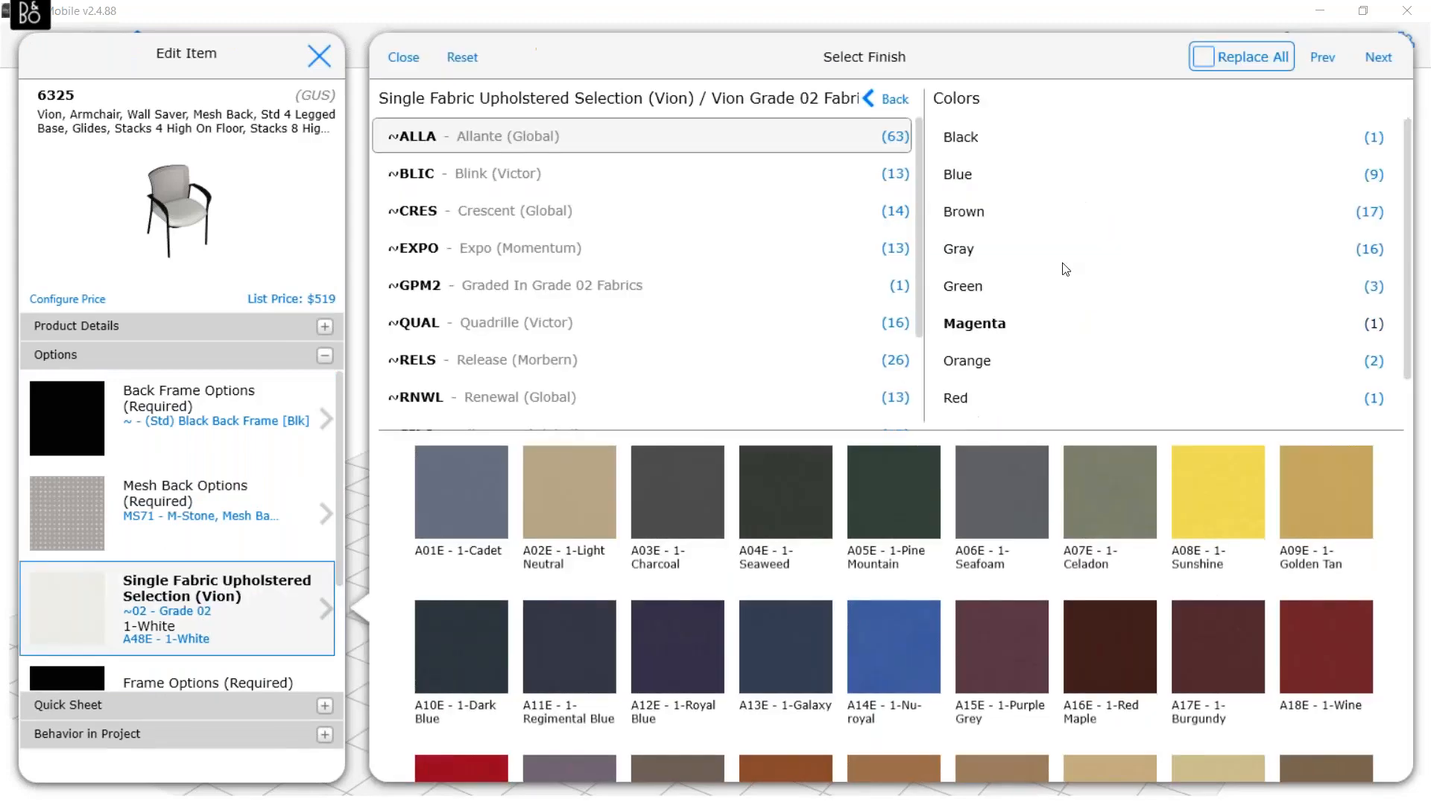
{"action": "left_click", "coordinate": [973, 249]}
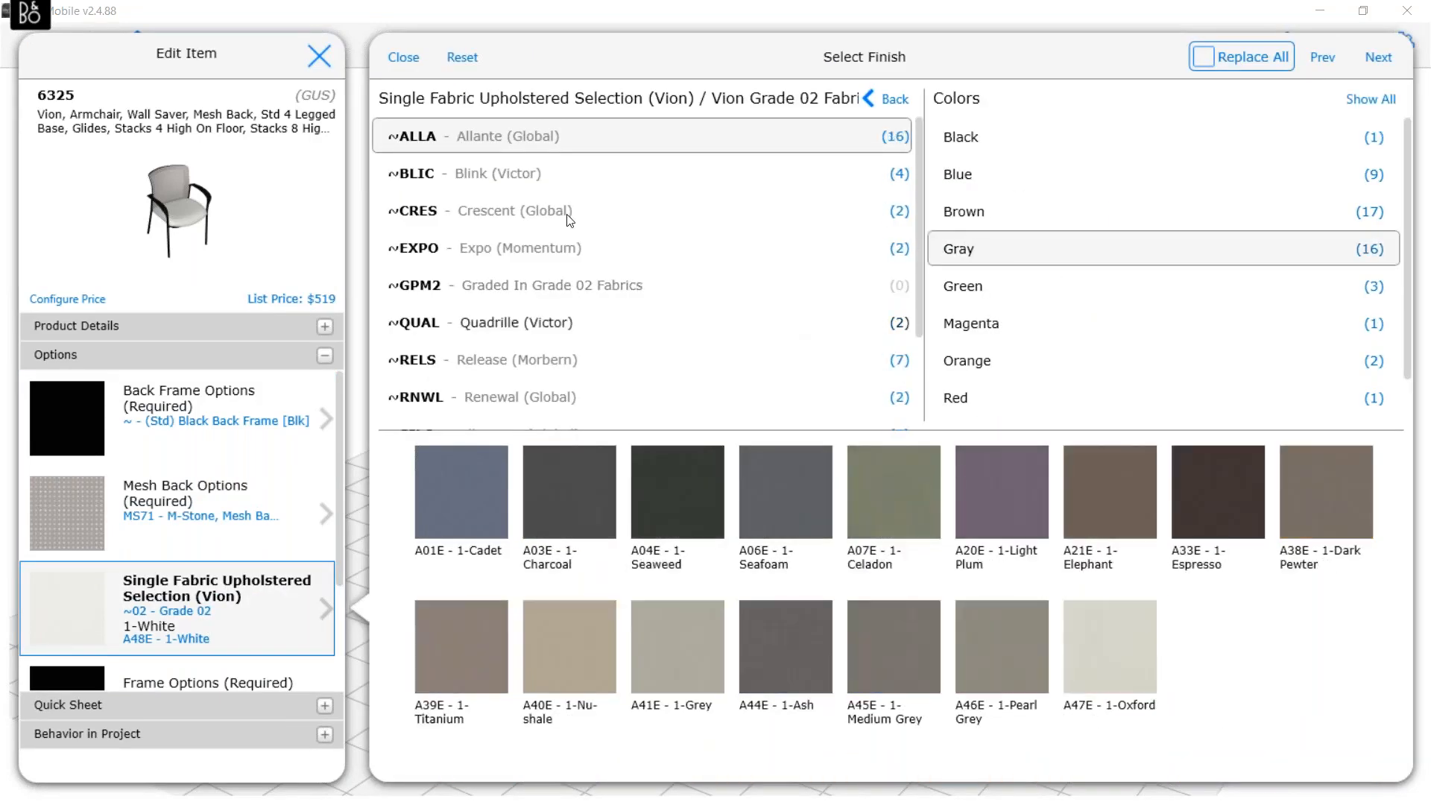
{"action": "left_click", "coordinate": [526, 174]}
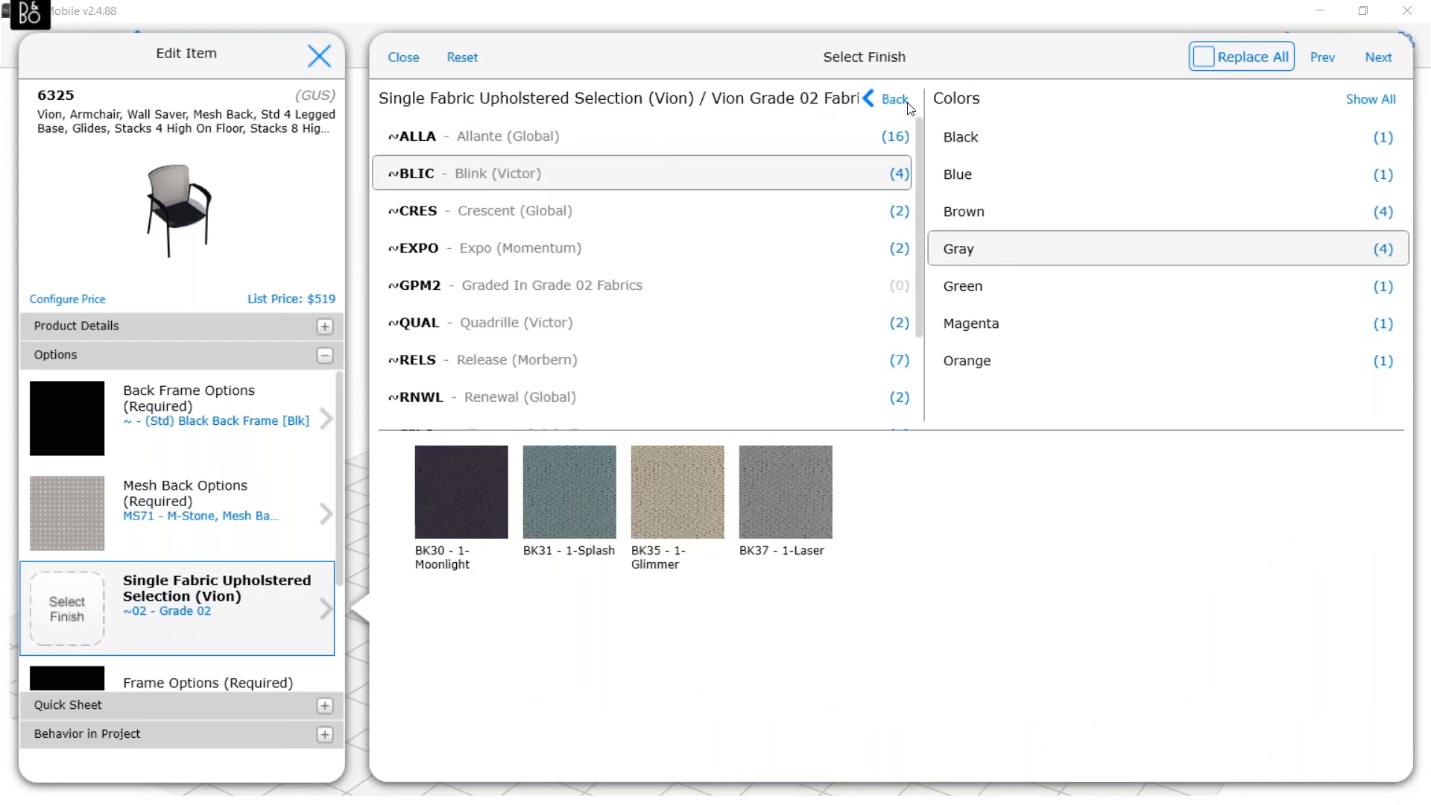
{"action": "left_click", "coordinate": [895, 102]}
{"action": "left_click", "coordinate": [522, 178]}
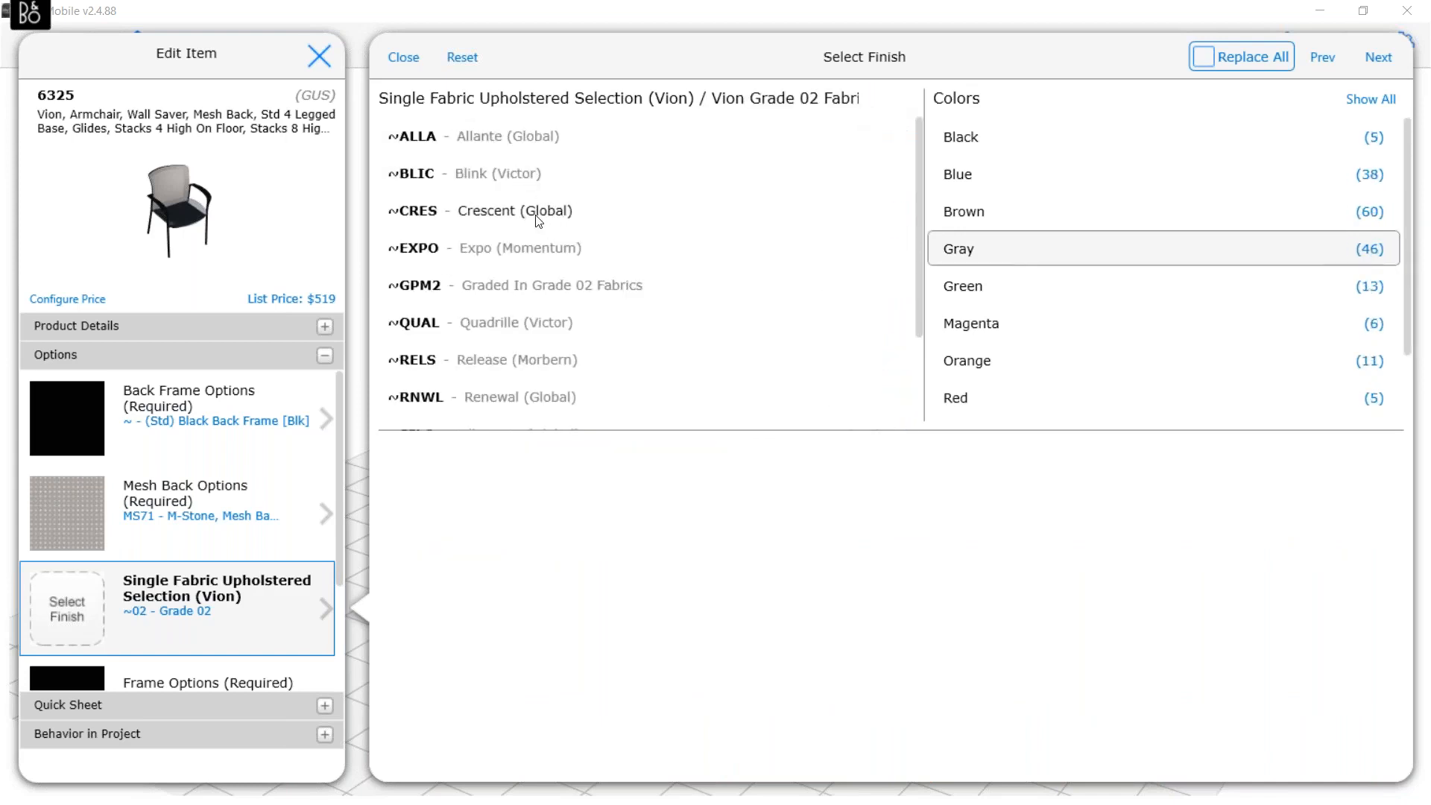
{"action": "left_click", "coordinate": [978, 255]}
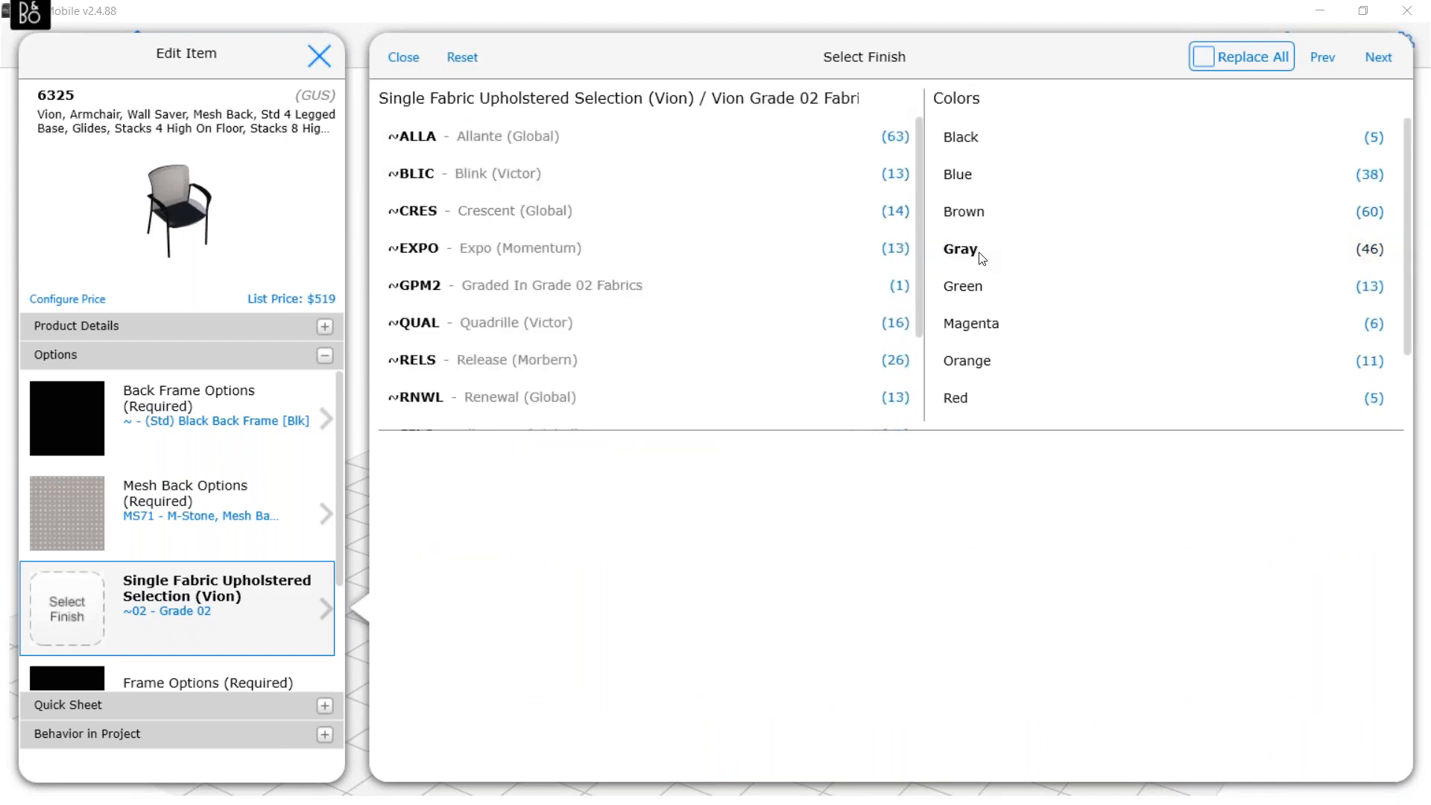
{"action": "left_click", "coordinate": [554, 175]}
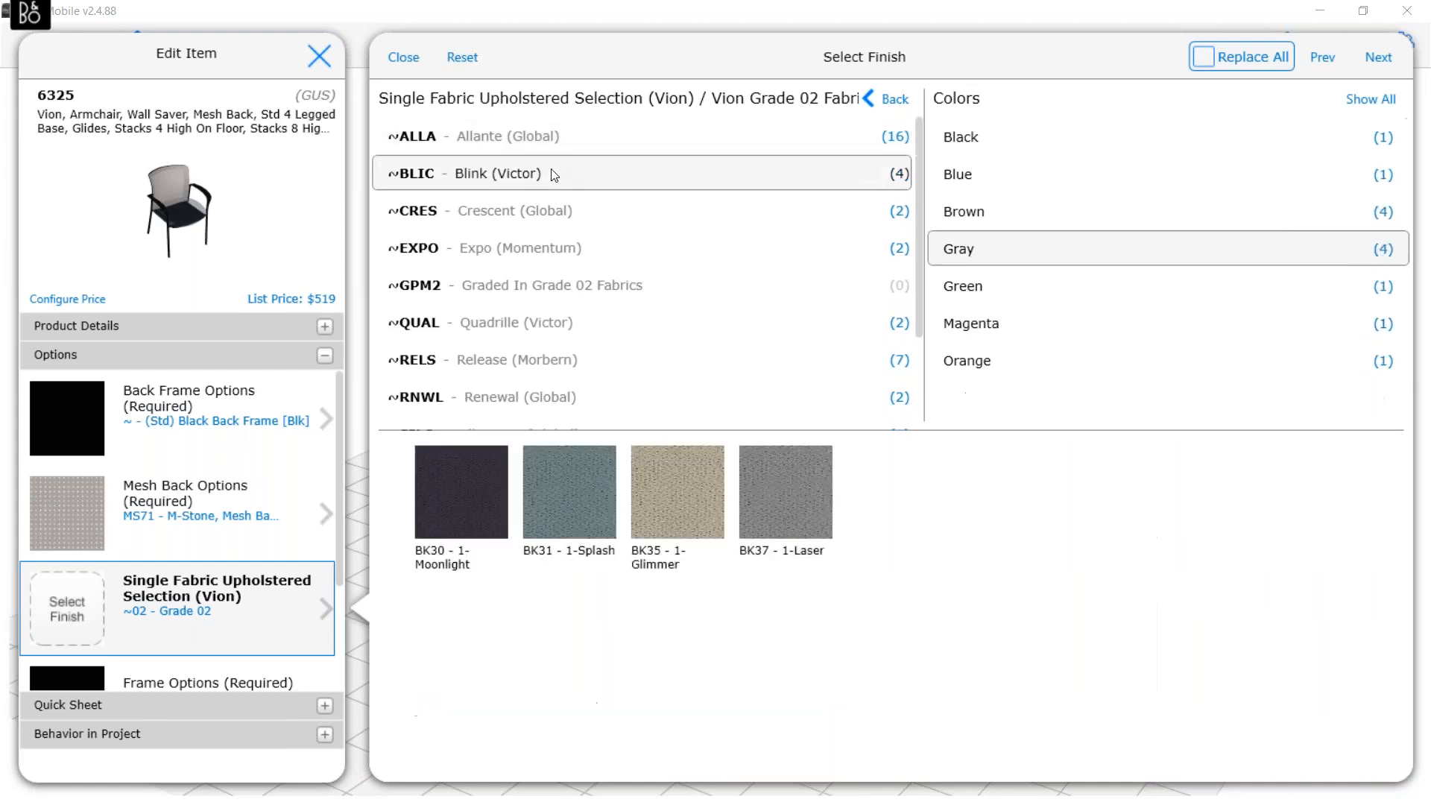
{"action": "left_click", "coordinate": [573, 216]}
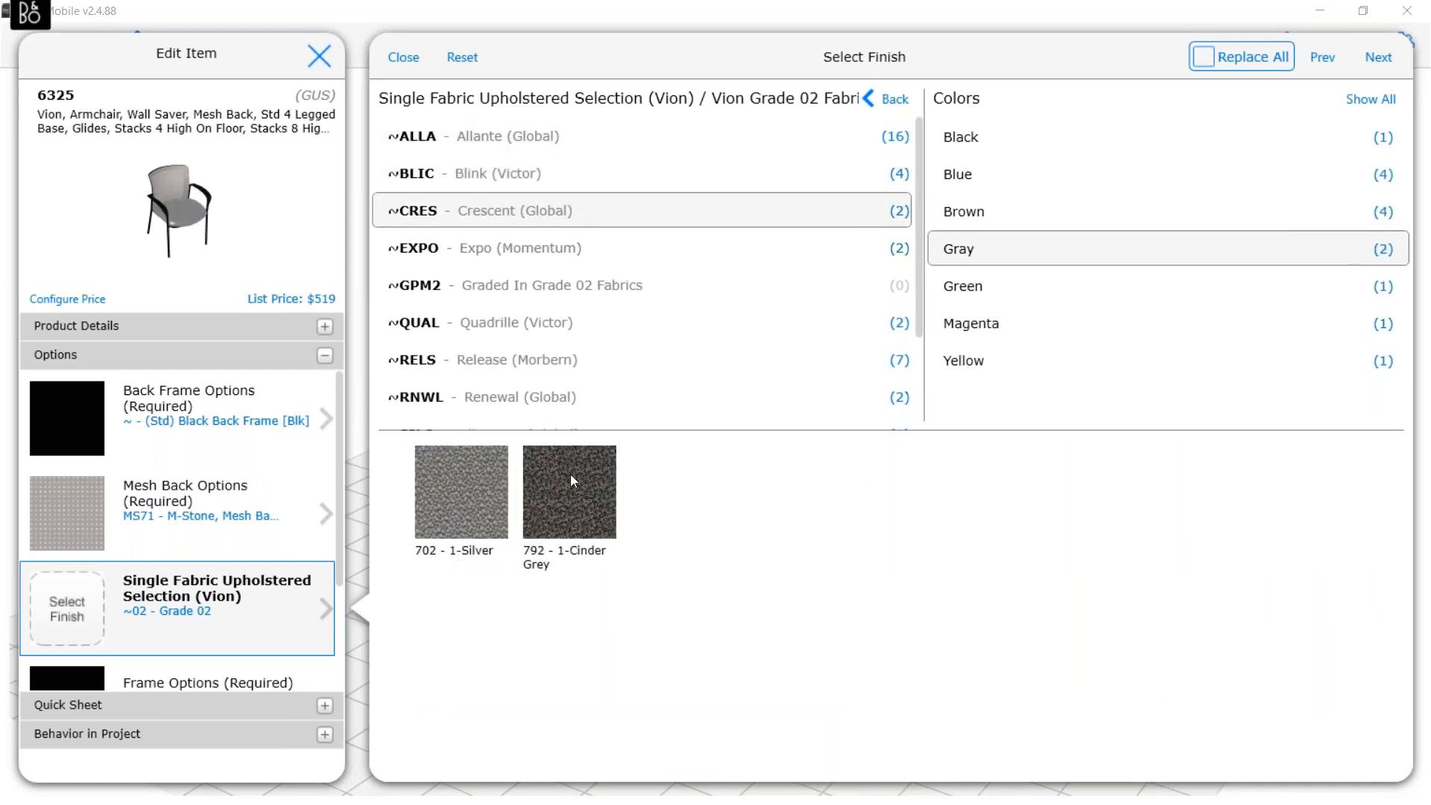
{"action": "left_click", "coordinate": [569, 479]}
Change the Vion guest armchair's mesh back to a black mesh and finish editing the chair
{"action": "left_click", "coordinate": [154, 485]}
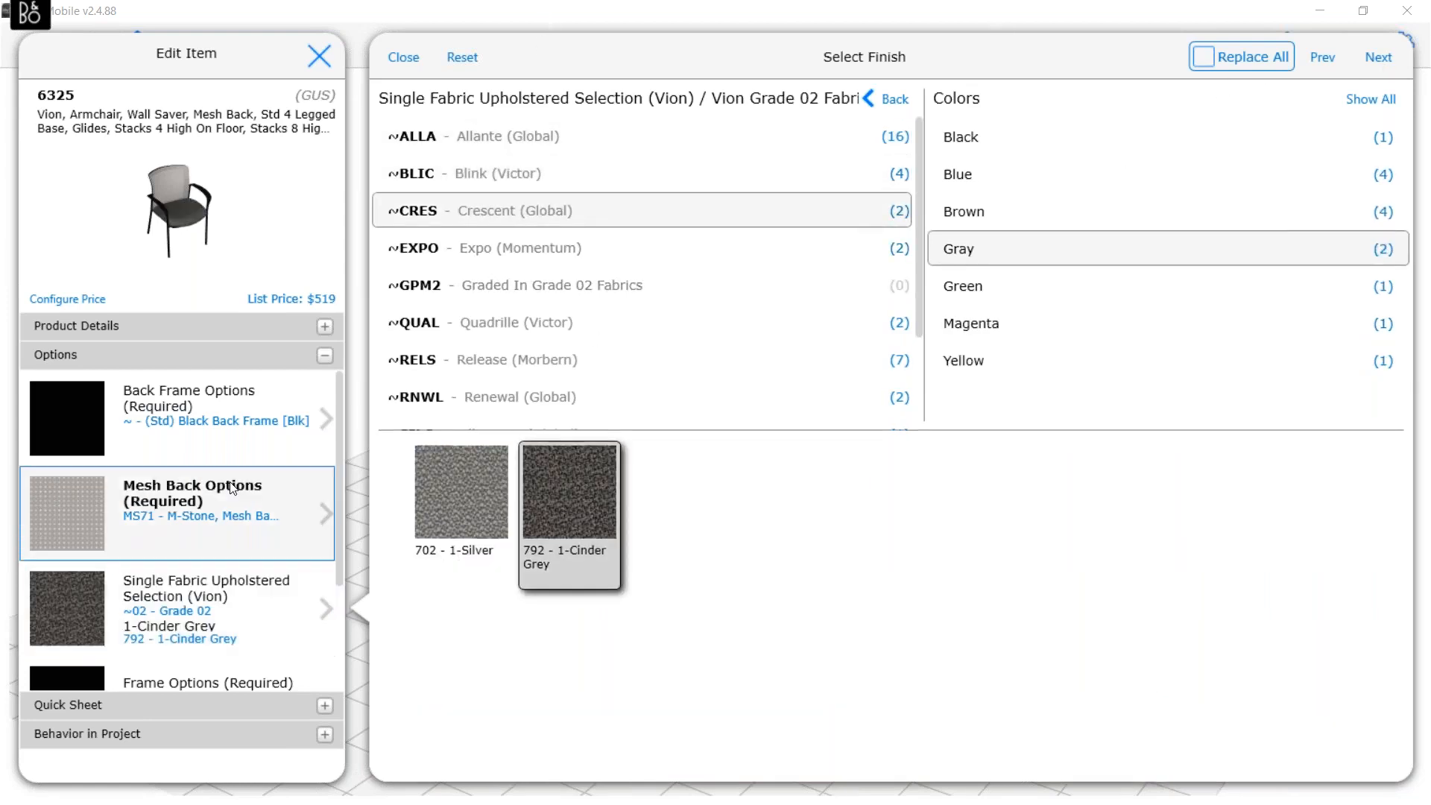
{"action": "left_click", "coordinate": [458, 477]}
{"action": "left_click", "coordinate": [399, 60]}
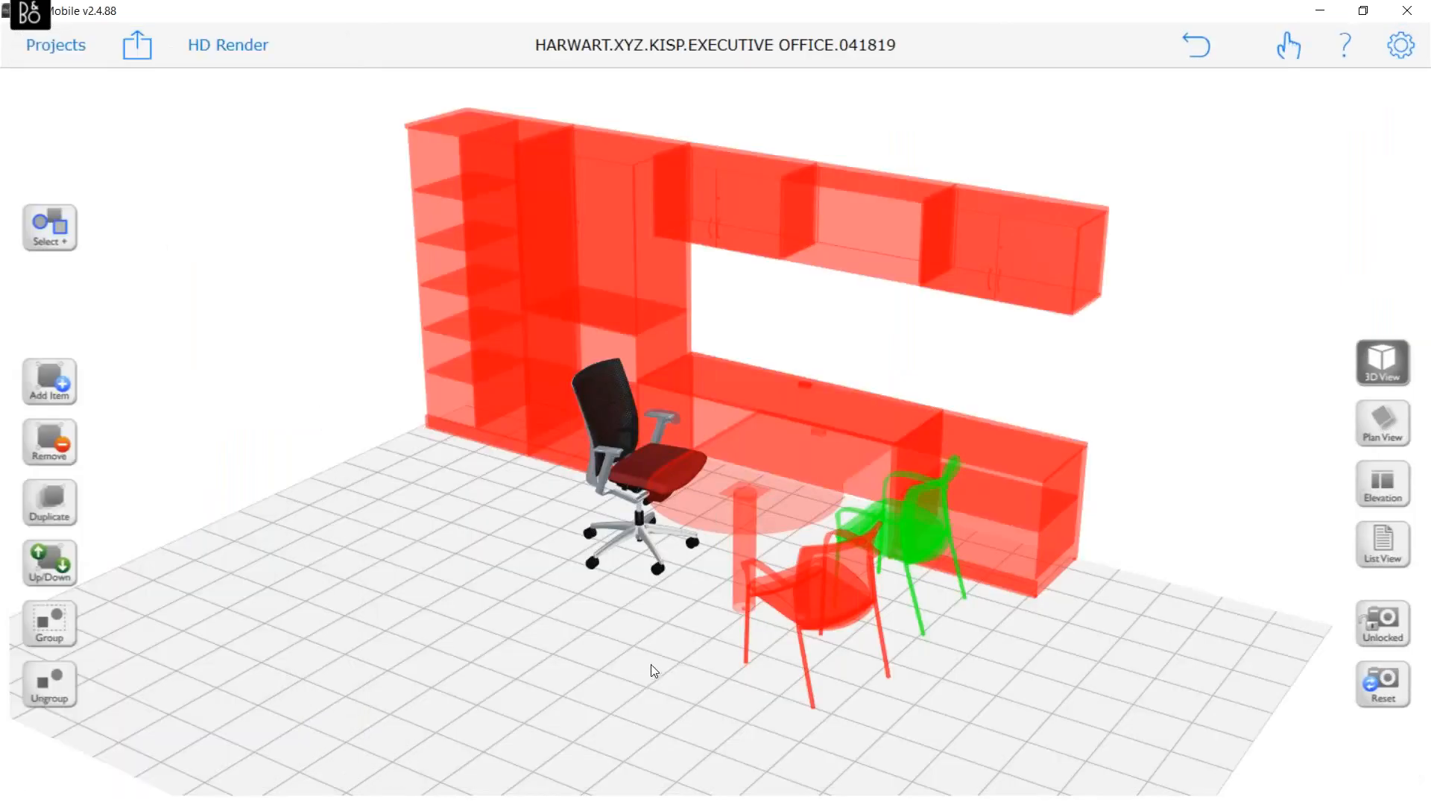
Render the executive office in good quality from behind the two guest chairs, framing the desk and overhead storage
{"action": "left_click_drag", "start_coordinate": [520, 604], "coordinate": [477, 571]}
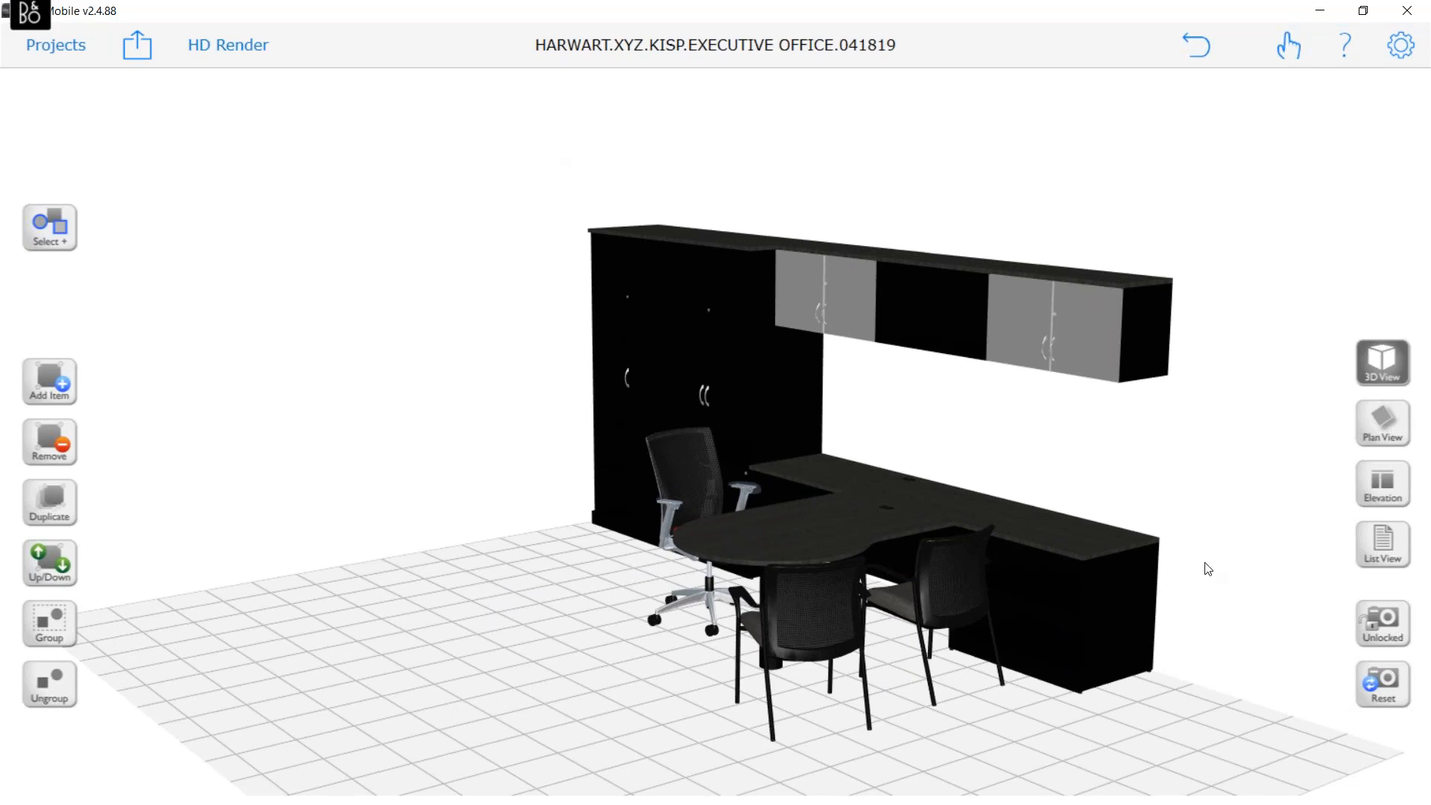
{"action": "left_click_drag", "start_coordinate": [1205, 569], "coordinate": [1070, 494]}
{"action": "scroll", "coordinate": [1048, 558], "scroll_direction": "up", "scroll_amount": 3}
{"action": "right_click_drag", "start_coordinate": [1019, 464], "coordinate": [974, 429]}
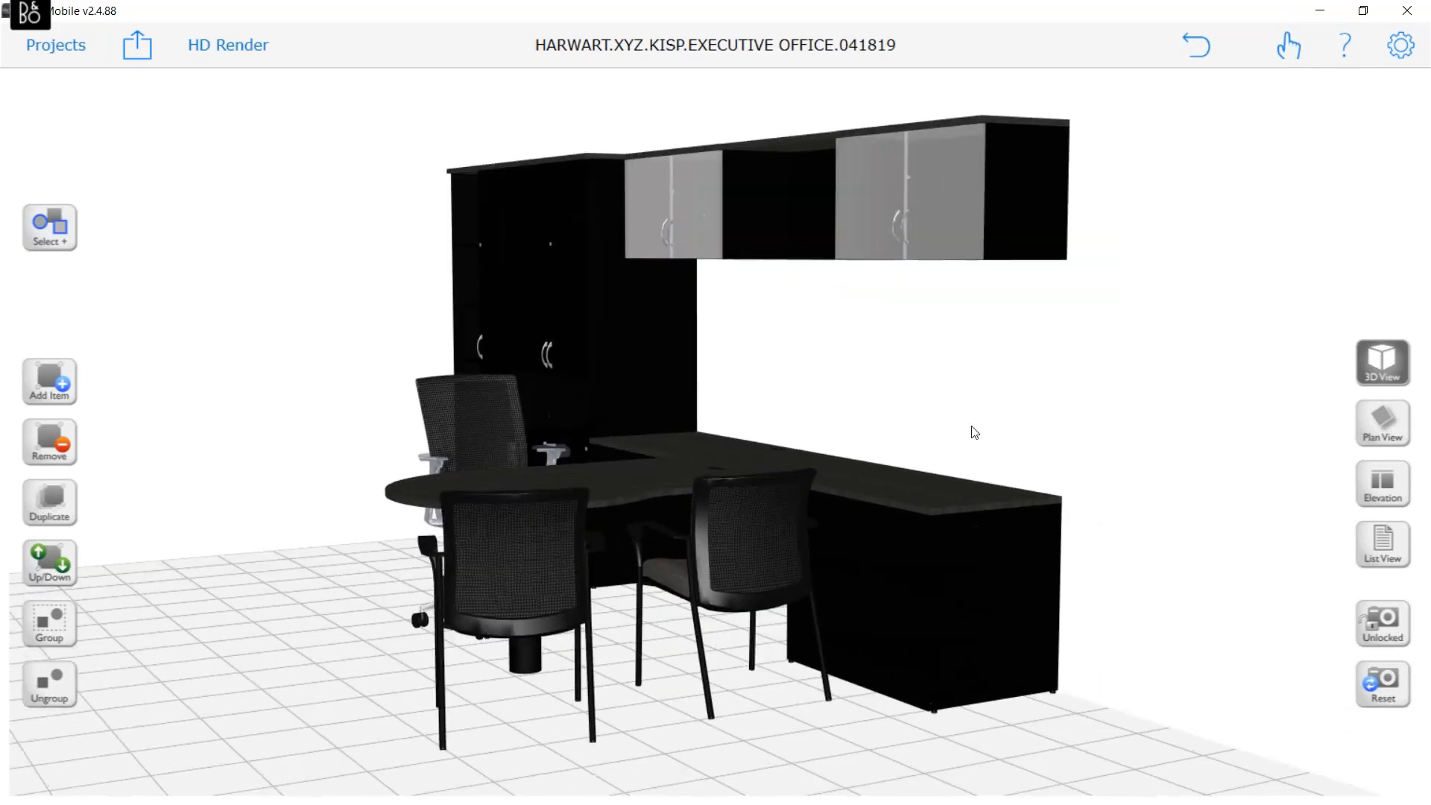
{"action": "scroll", "coordinate": [974, 441], "scroll_direction": "up", "scroll_amount": 2}
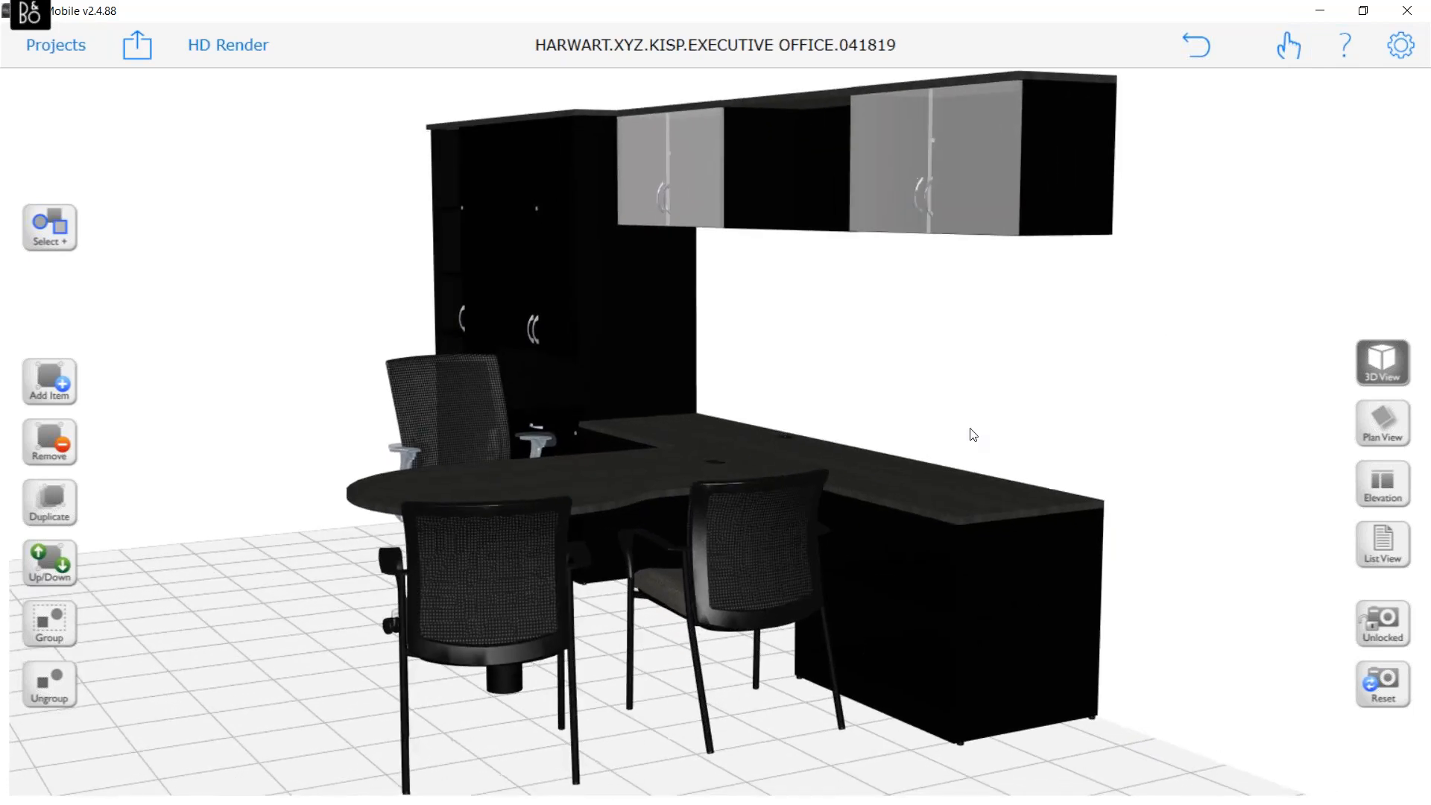
{"action": "right_click_drag", "start_coordinate": [981, 415], "coordinate": [955, 416]}
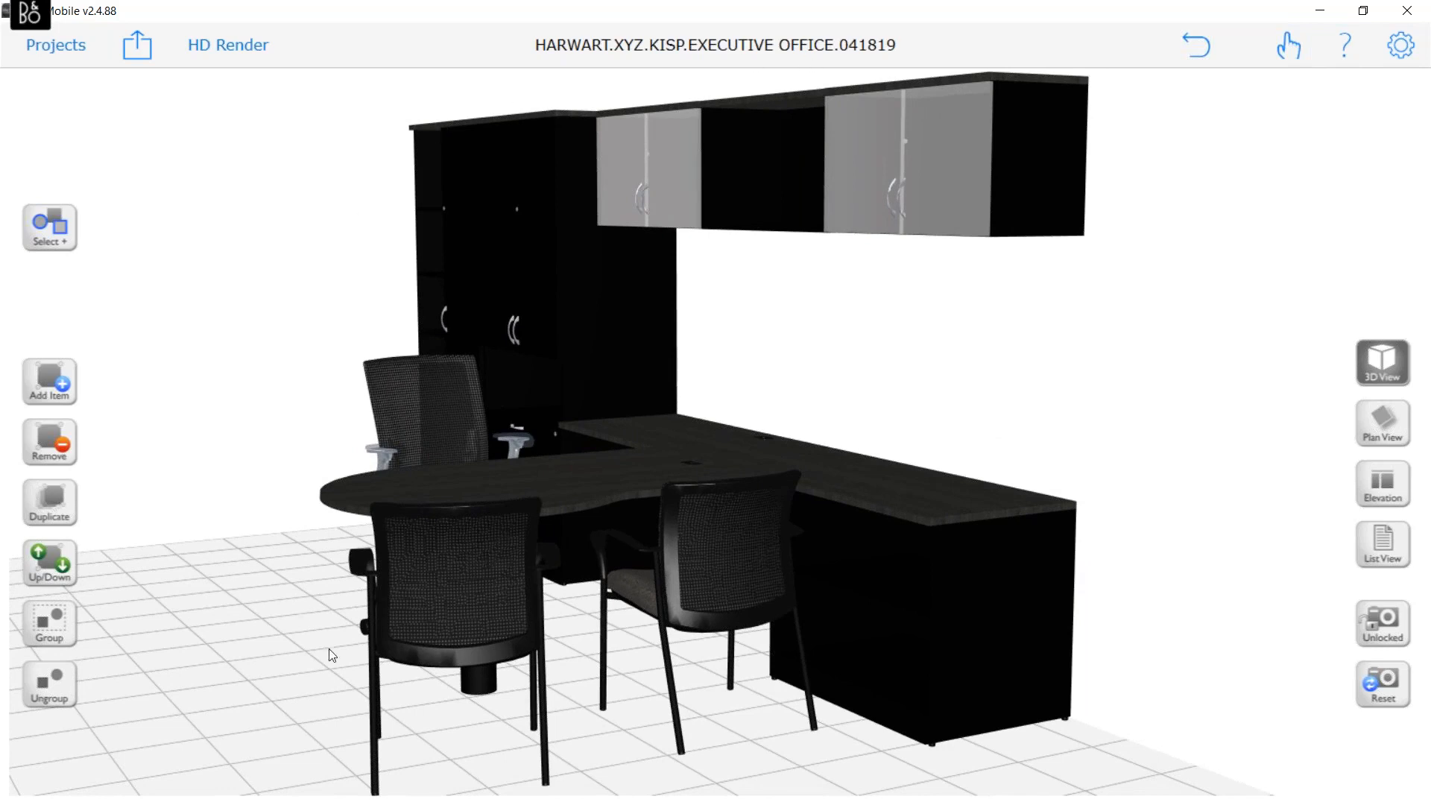
{"action": "left_click_drag", "start_coordinate": [651, 766], "coordinate": [776, 757]}
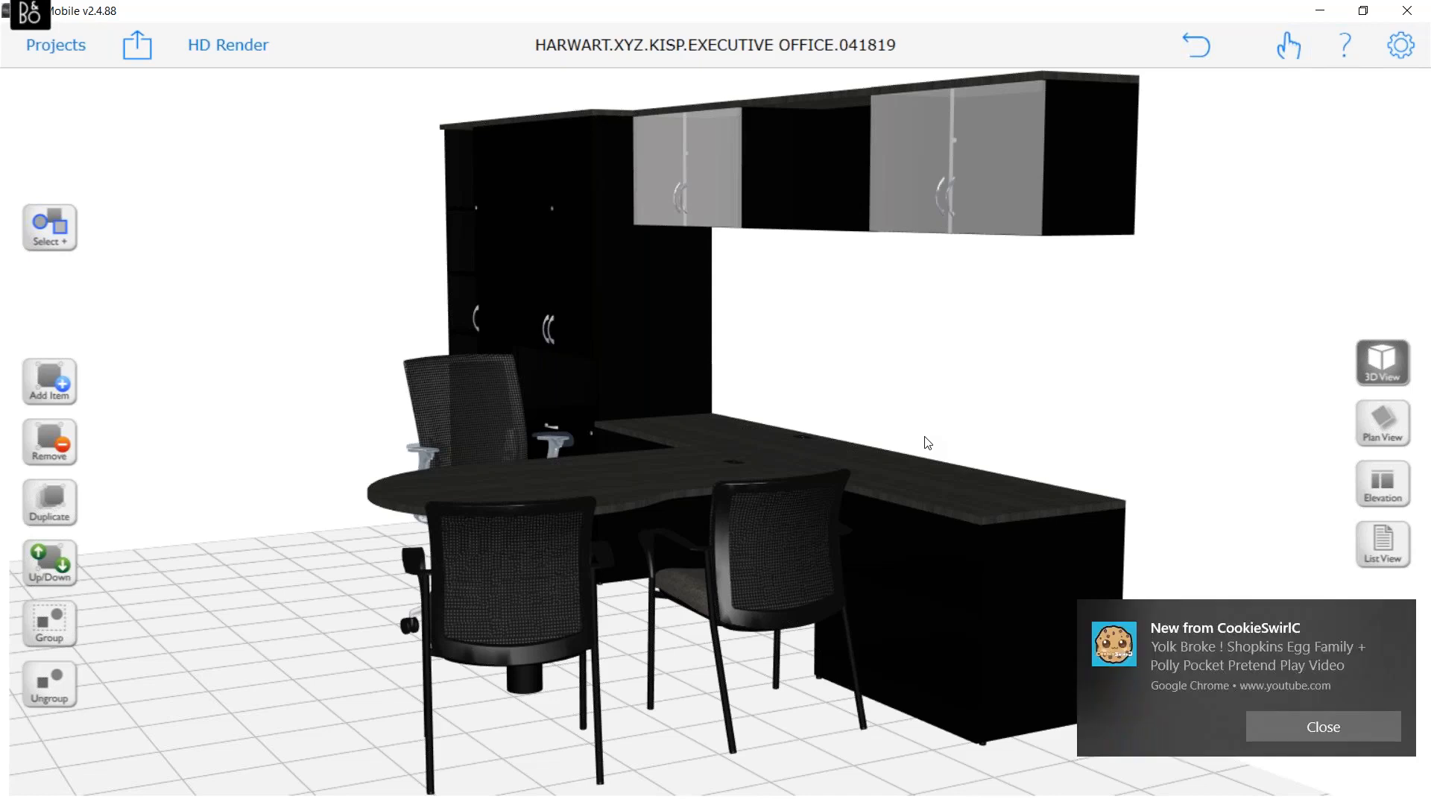
{"action": "left_click", "coordinate": [1323, 726]}
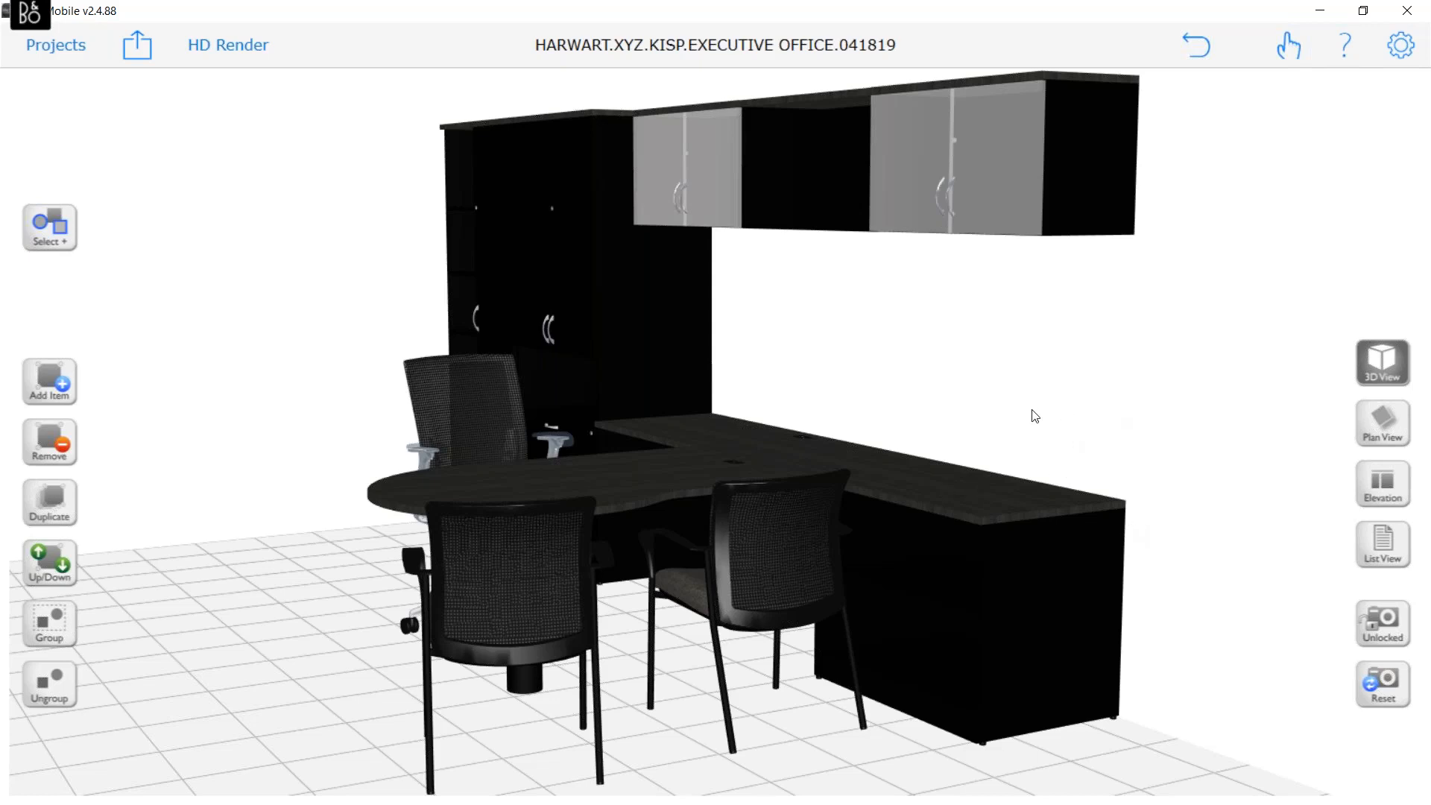
{"action": "left_click_drag", "start_coordinate": [910, 399], "coordinate": [923, 402]}
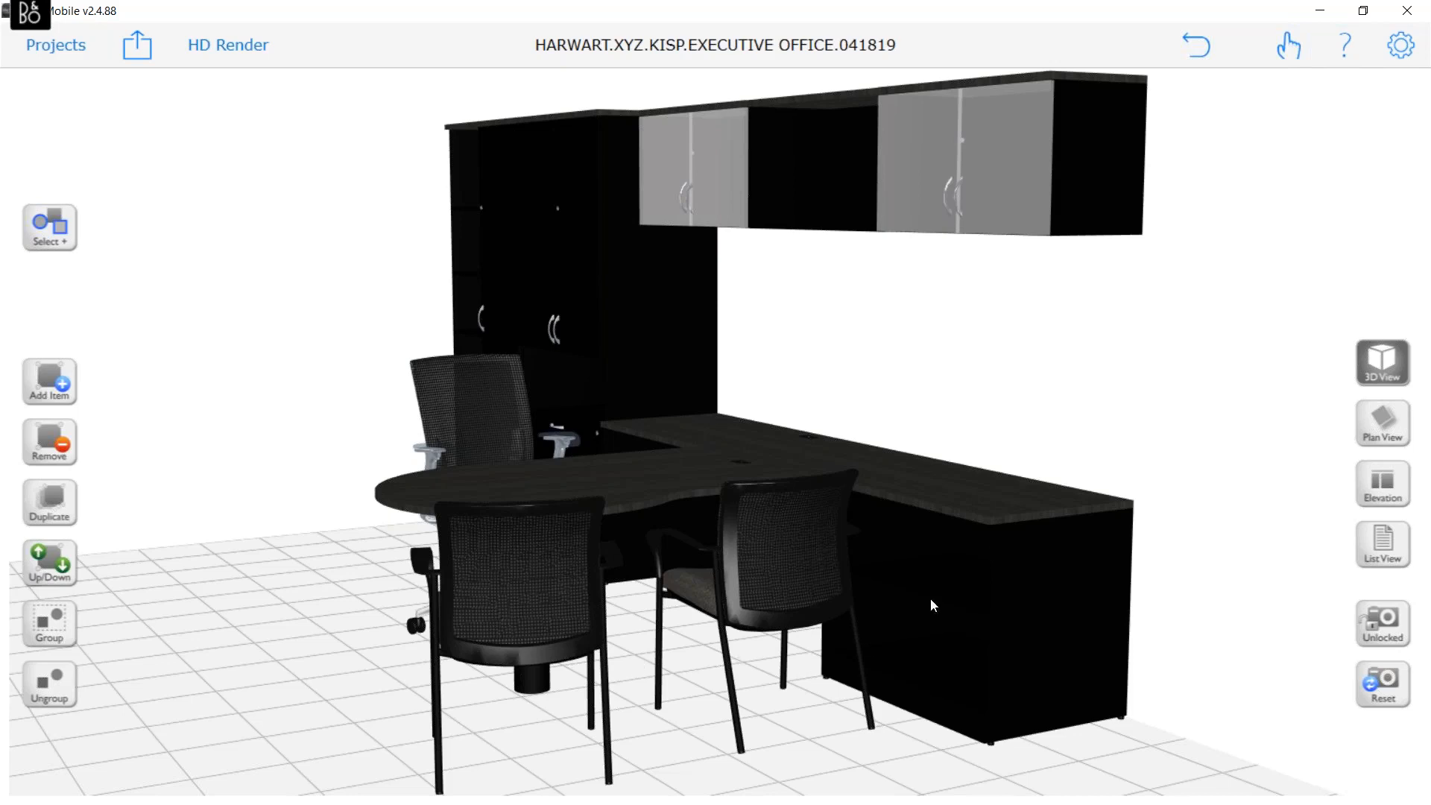
{"action": "left_click", "coordinate": [248, 60]}
{"action": "left_click", "coordinate": [224, 119]}
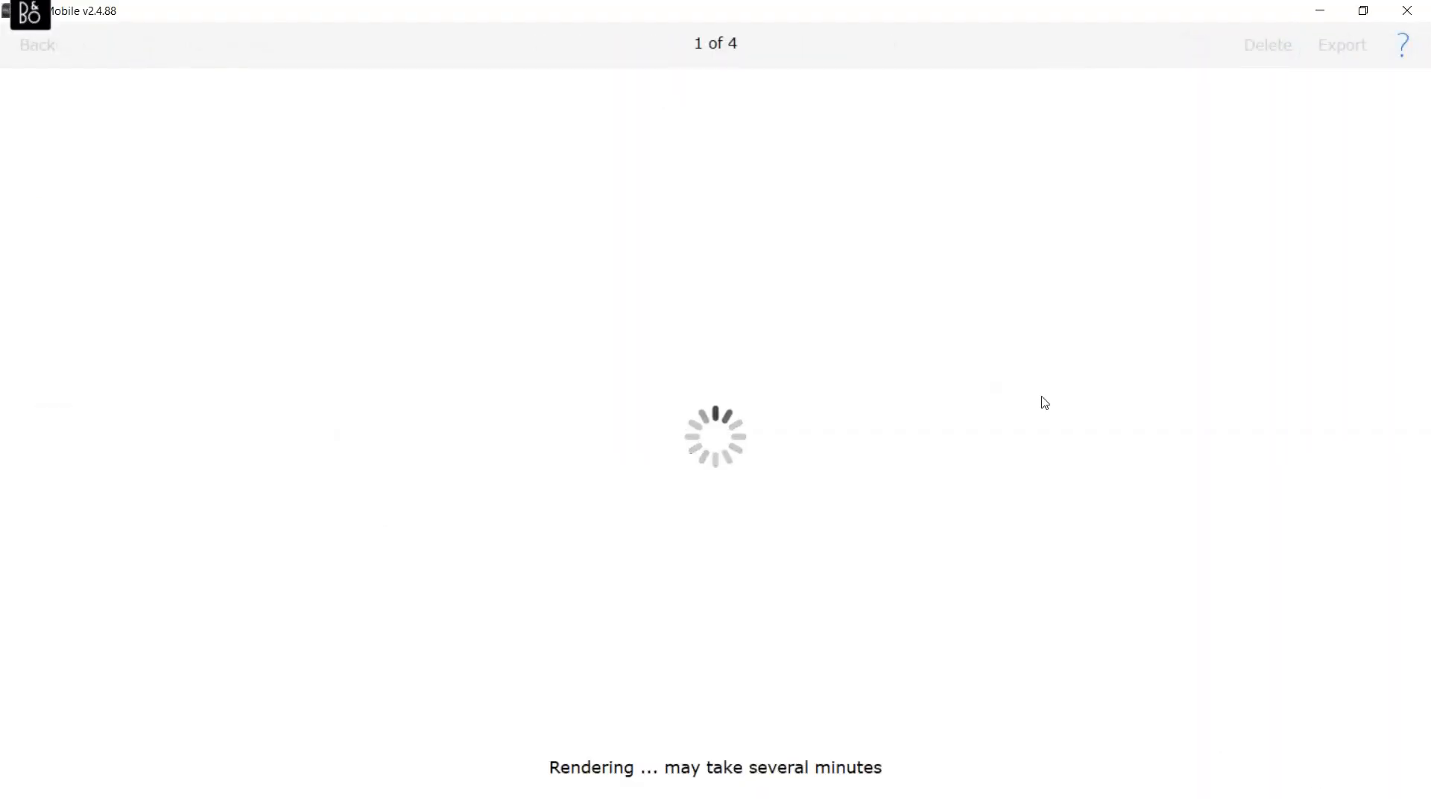
Copy the guest-chair-side rendering to the photo library and return to the project
{"action": "left_click", "coordinate": [1355, 46]}
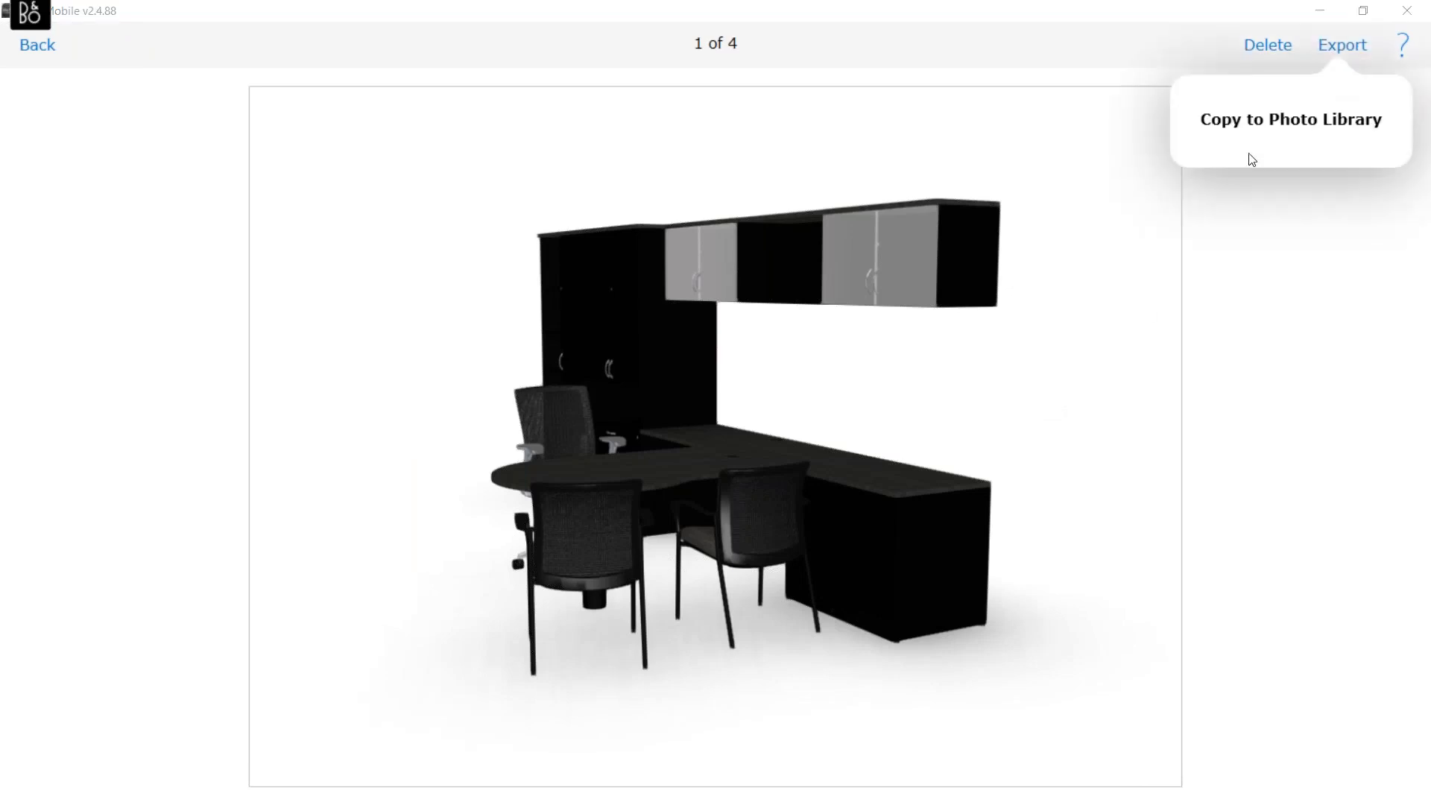
{"action": "left_click", "coordinate": [1259, 117]}
{"action": "left_click", "coordinate": [740, 439]}
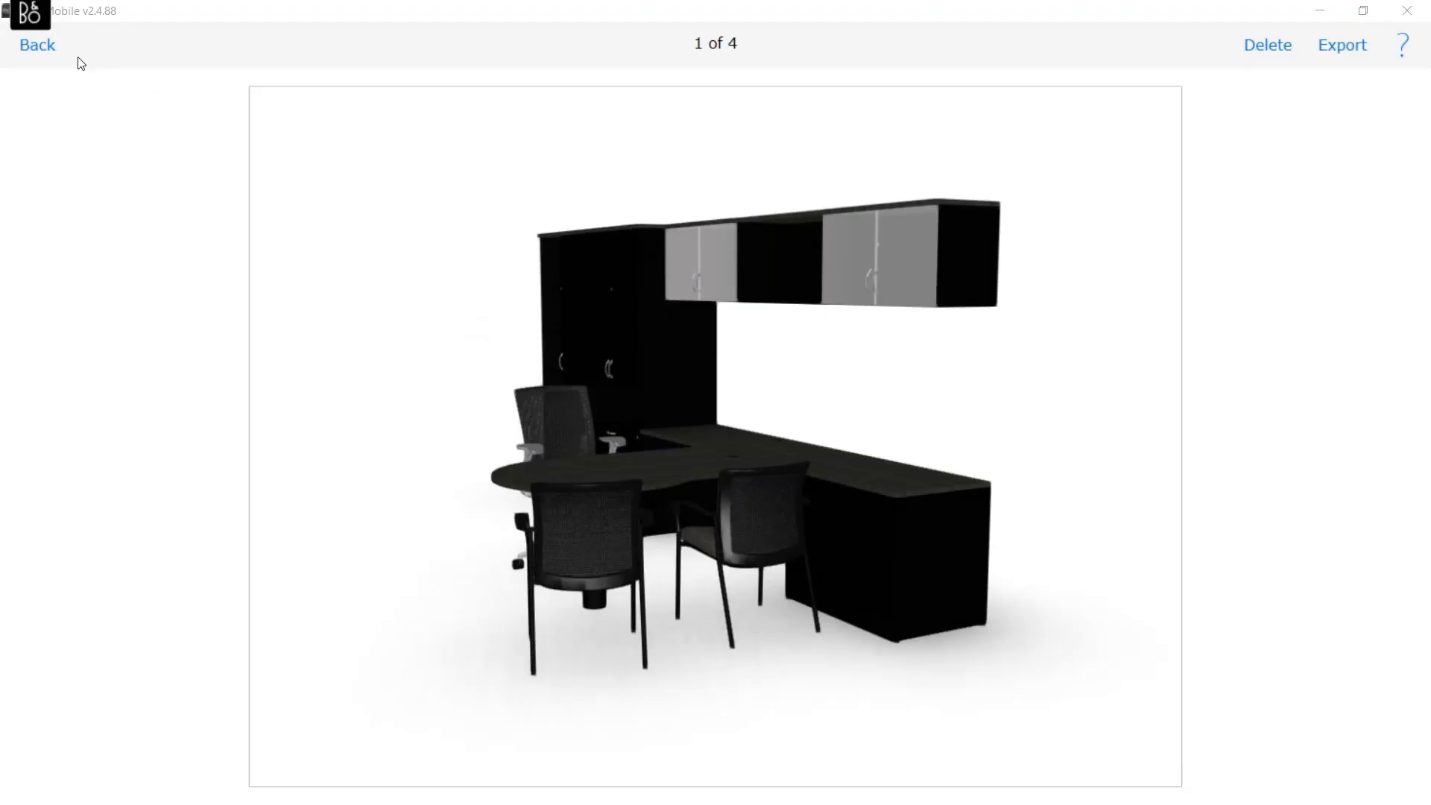
{"action": "left_click", "coordinate": [76, 57]}
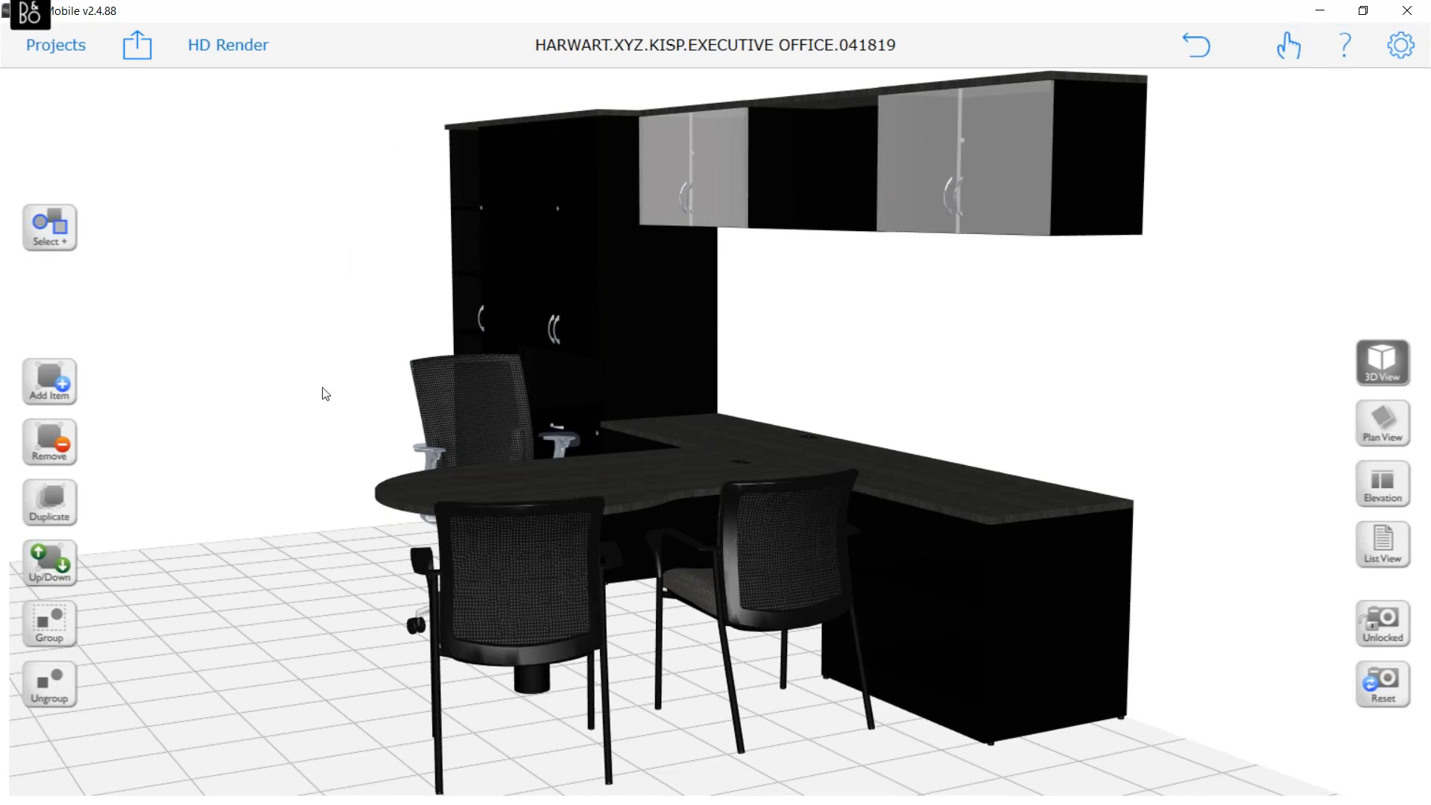
Render the office in good quality from the opposite side, showing the tall storage, desk chair and guest chairs
{"action": "left_click_drag", "start_coordinate": [244, 624], "coordinate": [1025, 713]}
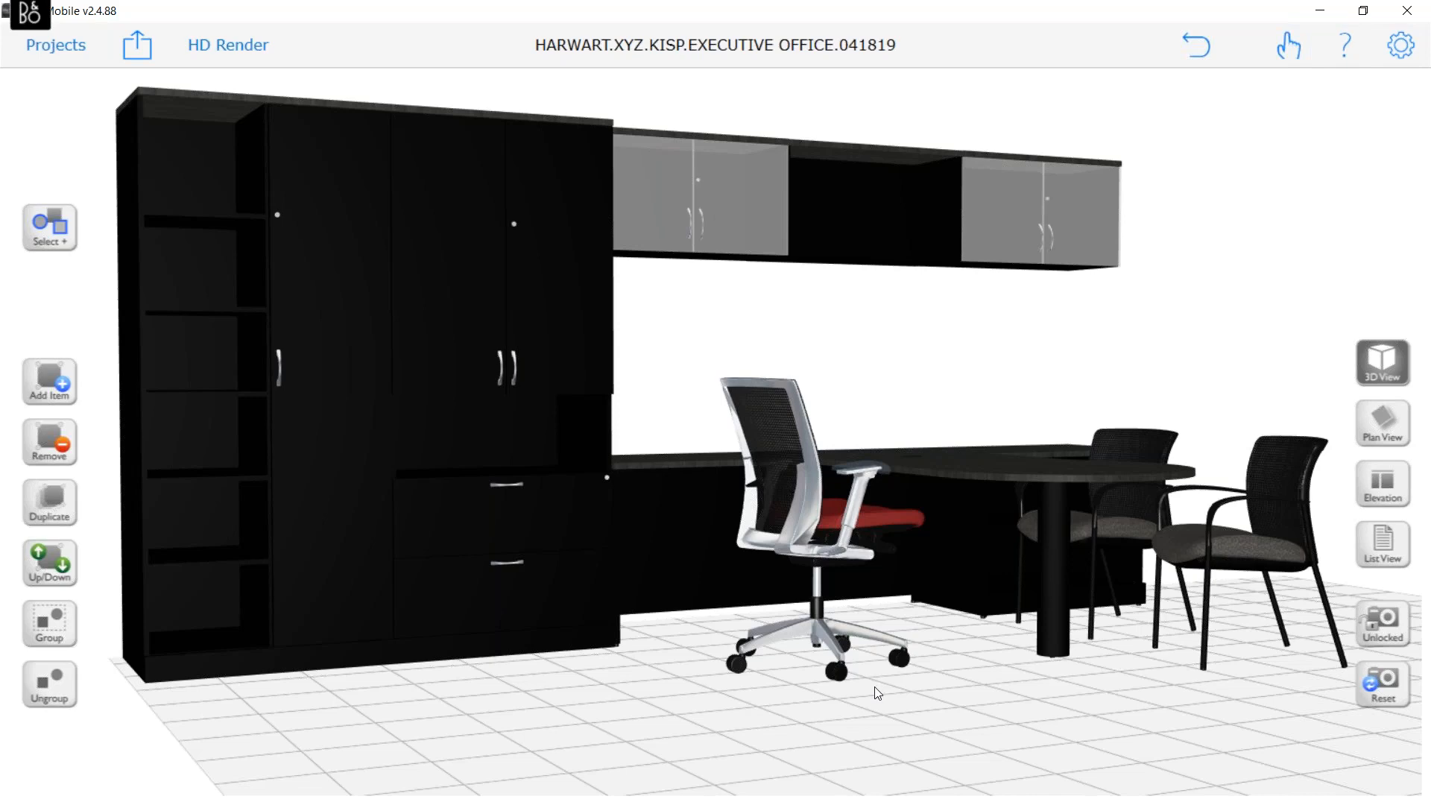
{"action": "left_click_drag", "start_coordinate": [875, 687], "coordinate": [886, 723]}
{"action": "scroll", "coordinate": [933, 710], "scroll_direction": "up", "scroll_amount": 3}
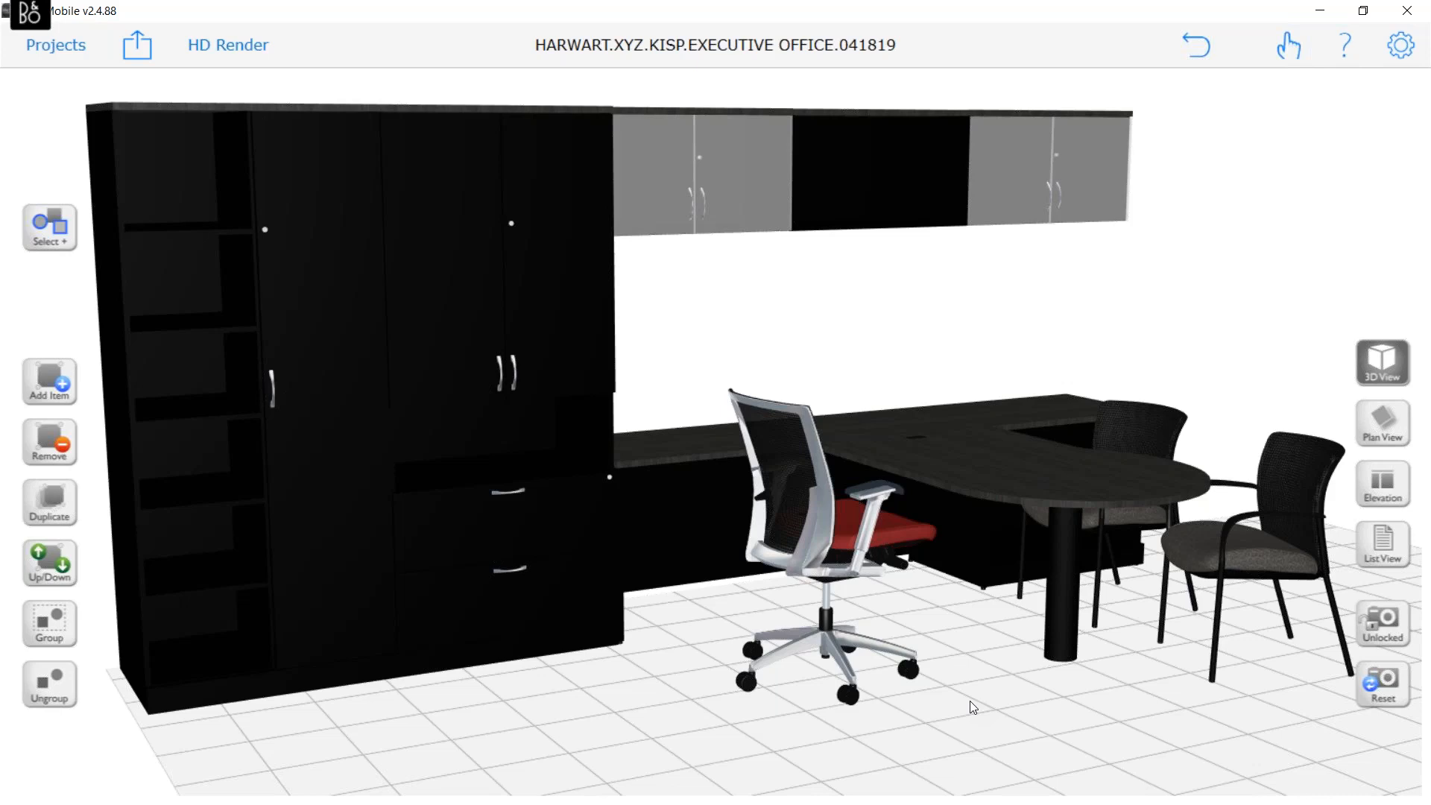
{"action": "left_click", "coordinate": [223, 46]}
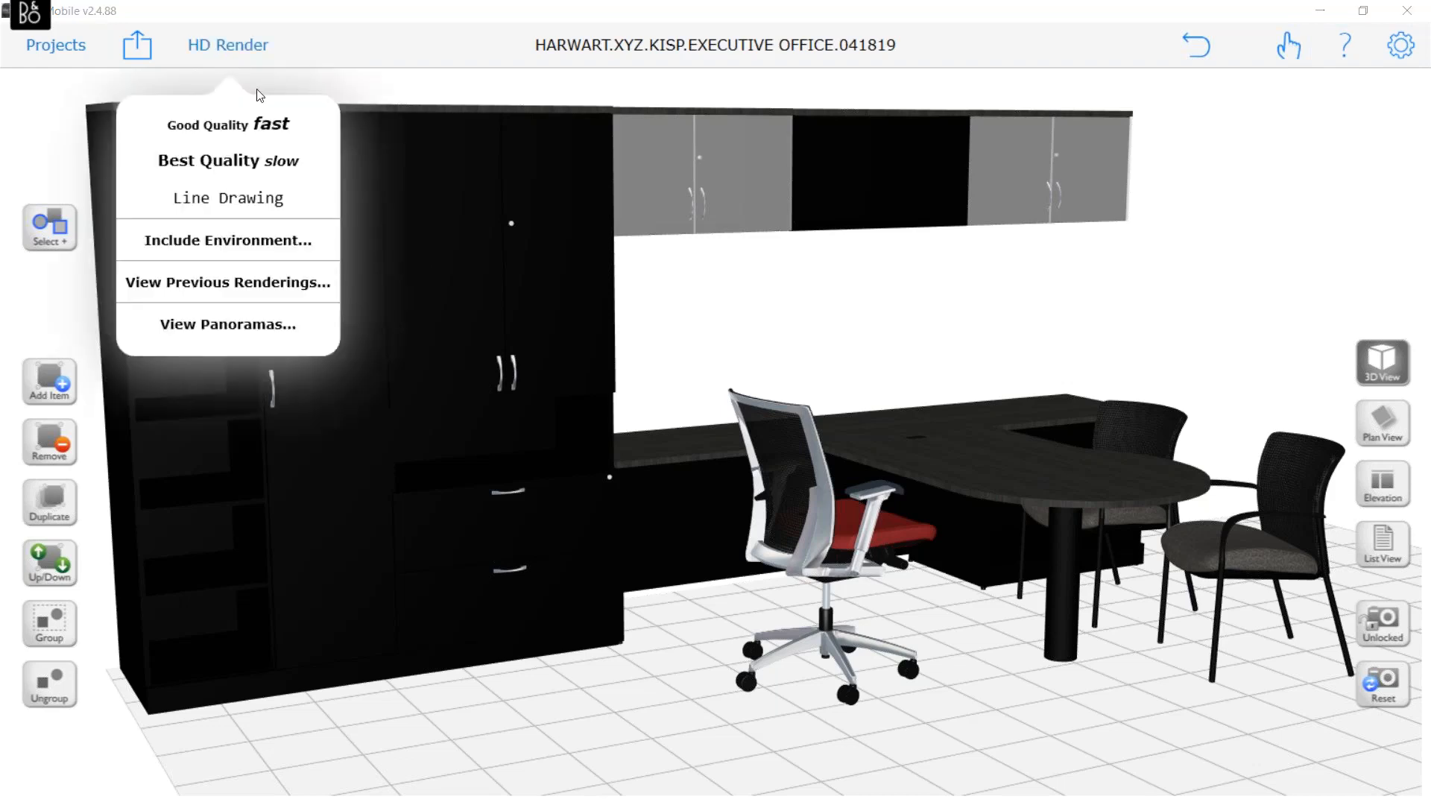
{"action": "left_click", "coordinate": [281, 123]}
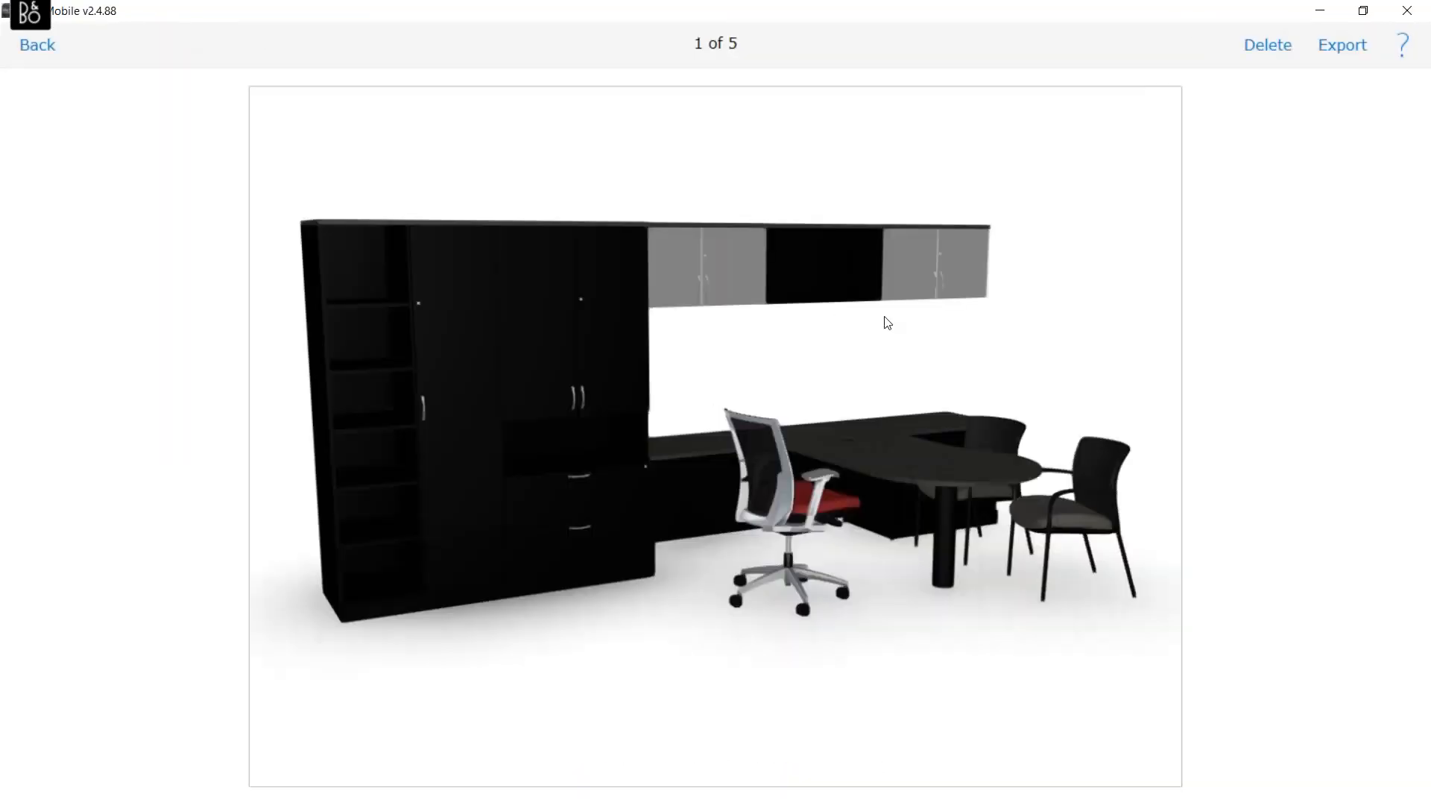
Copy the storage-side rendering to the photo library and return to the project
{"action": "left_click", "coordinate": [1364, 48]}
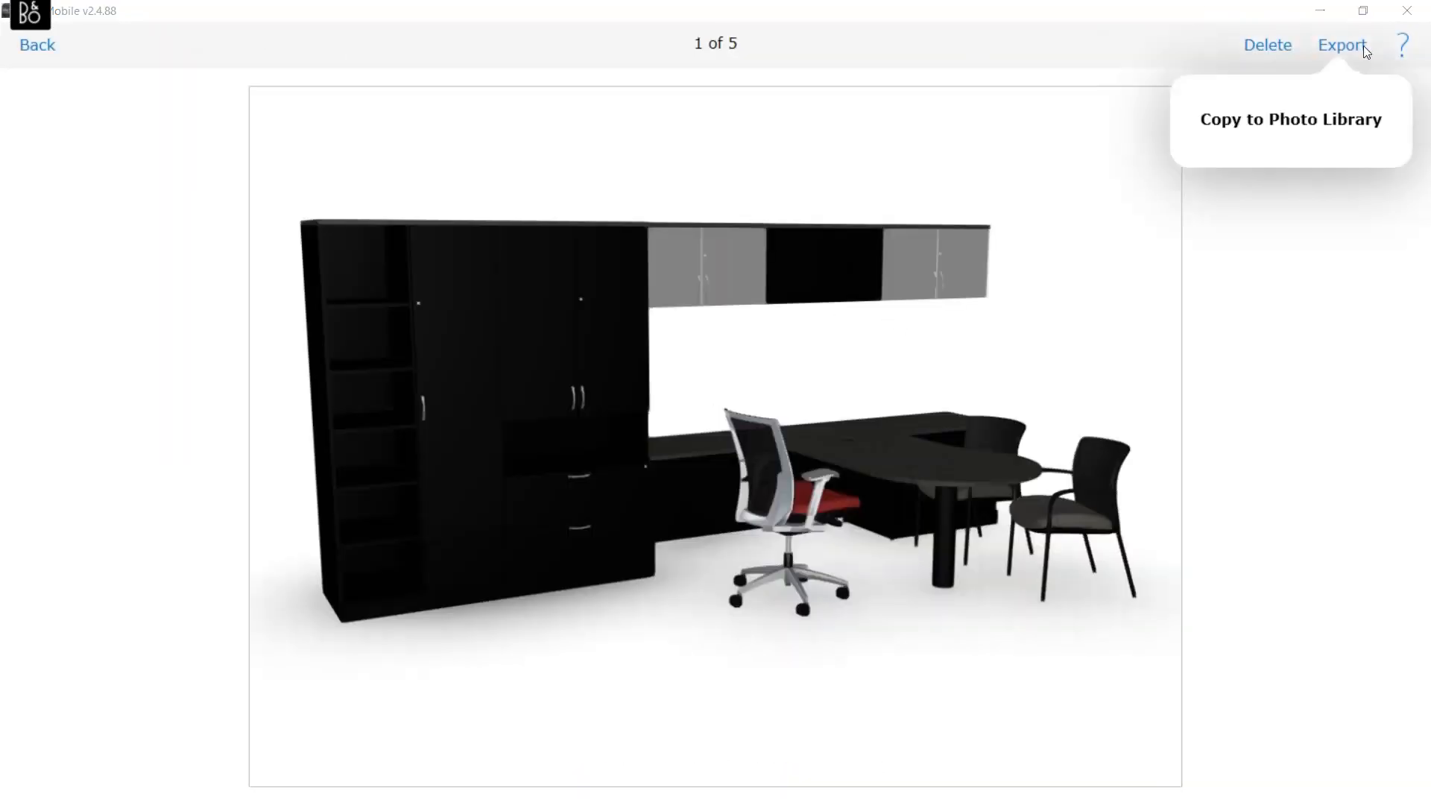
{"action": "left_click", "coordinate": [1223, 122]}
{"action": "left_click", "coordinate": [723, 440]}
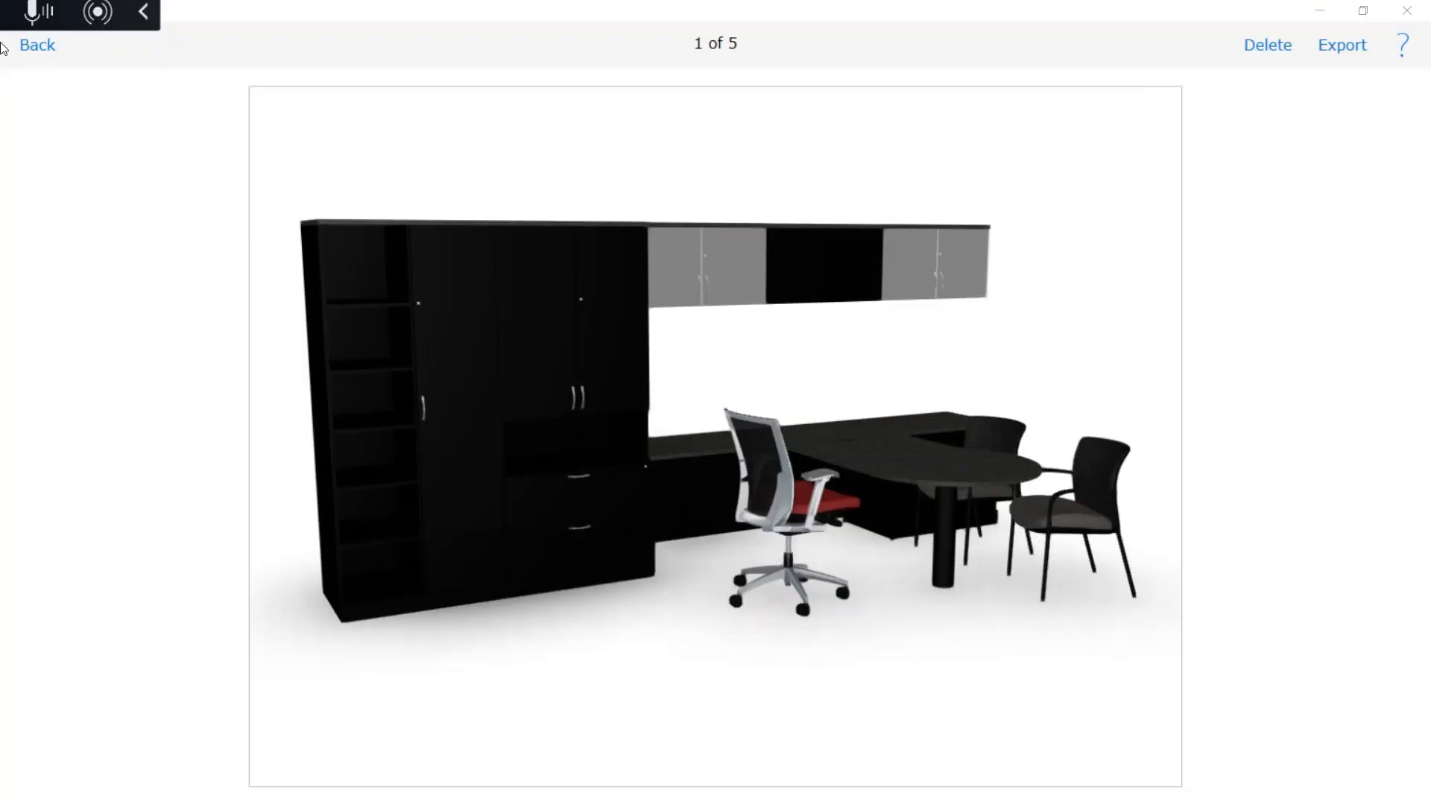
{"action": "left_click", "coordinate": [46, 48]}
Render a good-quality close-up of the rounded desk with the red-seated desk chair and the guest chairs
{"action": "left_click_drag", "start_coordinate": [1078, 692], "coordinate": [490, 610]}
{"action": "scroll", "coordinate": [492, 610], "scroll_direction": "up", "scroll_amount": 10}
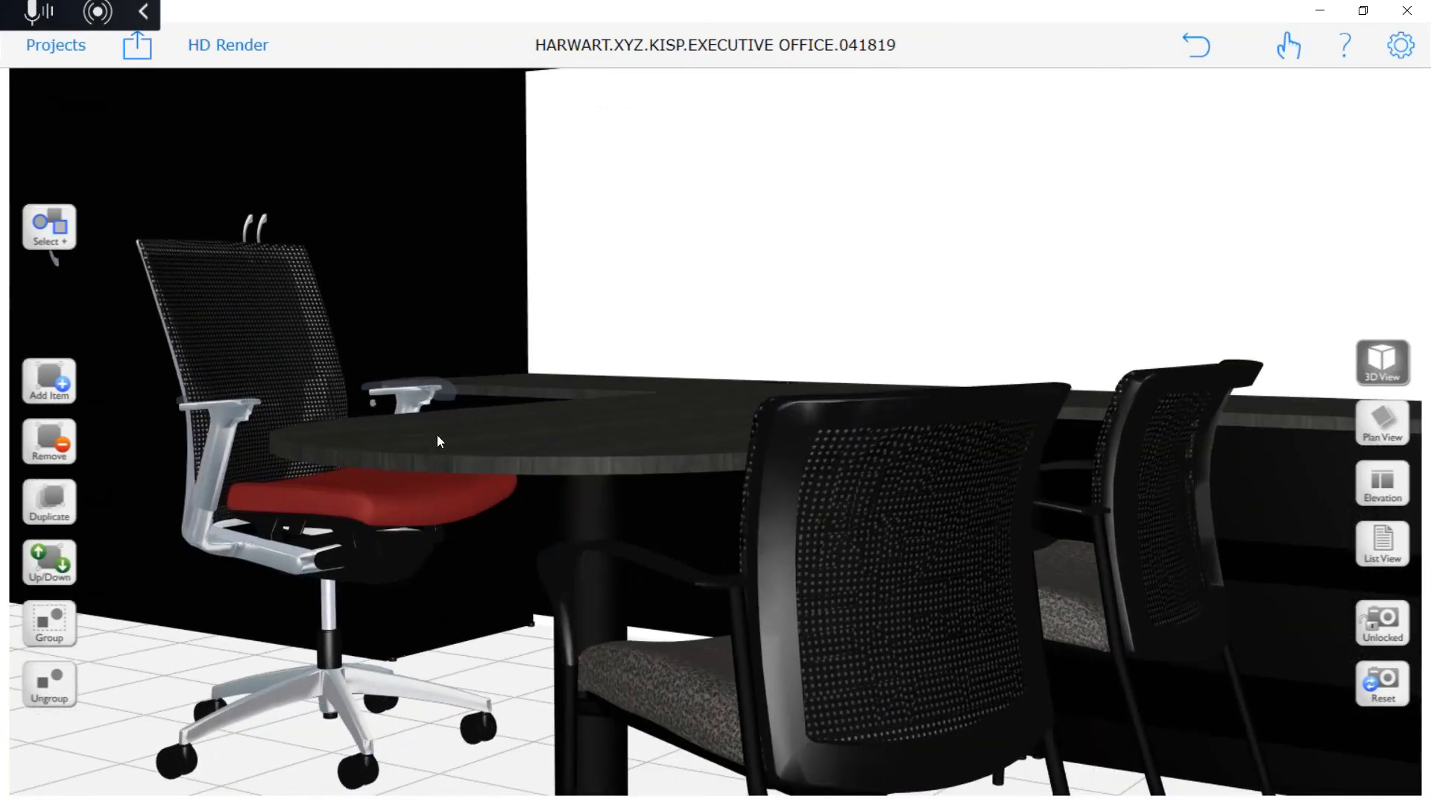
{"action": "scroll", "coordinate": [495, 378], "scroll_direction": "down", "scroll_amount": 5}
{"action": "scroll", "coordinate": [495, 377], "scroll_direction": "up", "scroll_amount": 3}
{"action": "scroll", "coordinate": [376, 526], "scroll_direction": "down", "scroll_amount": 3}
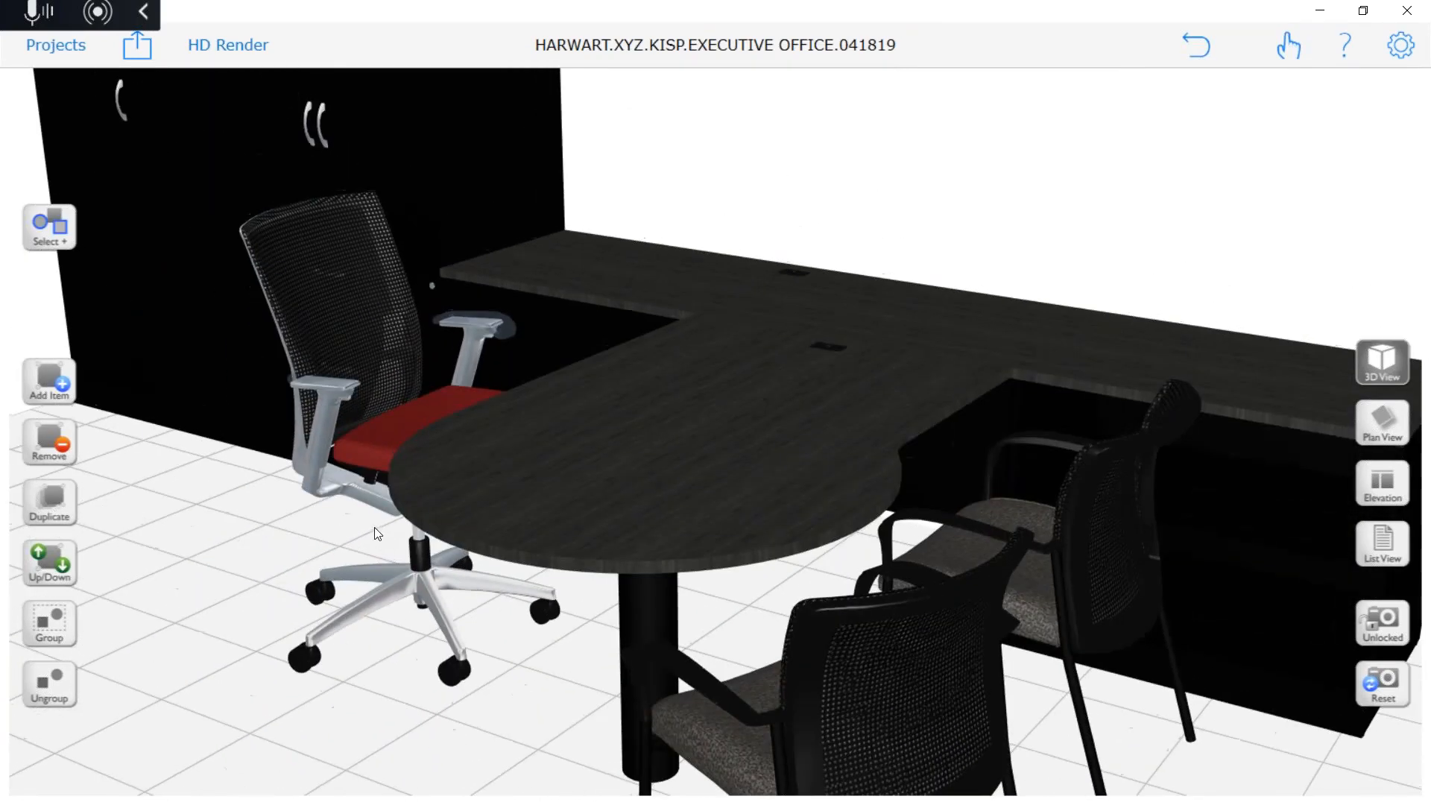
{"action": "left_click_drag", "start_coordinate": [374, 527], "coordinate": [335, 520]}
{"action": "scroll", "coordinate": [424, 495], "scroll_direction": "up", "scroll_amount": 4}
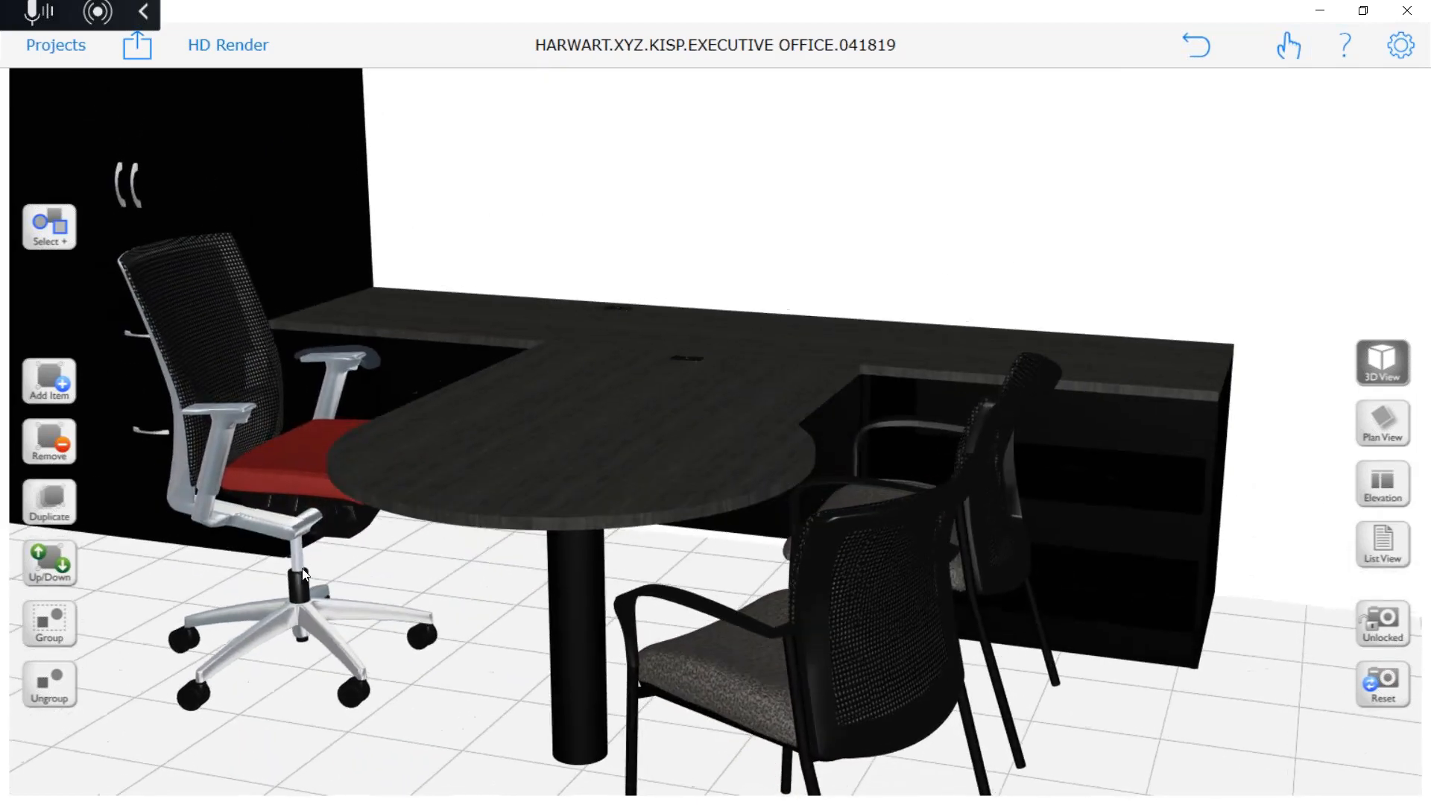
{"action": "scroll", "coordinate": [383, 606], "scroll_direction": "up", "scroll_amount": 4}
{"action": "left_click_drag", "start_coordinate": [397, 623], "coordinate": [448, 623]}
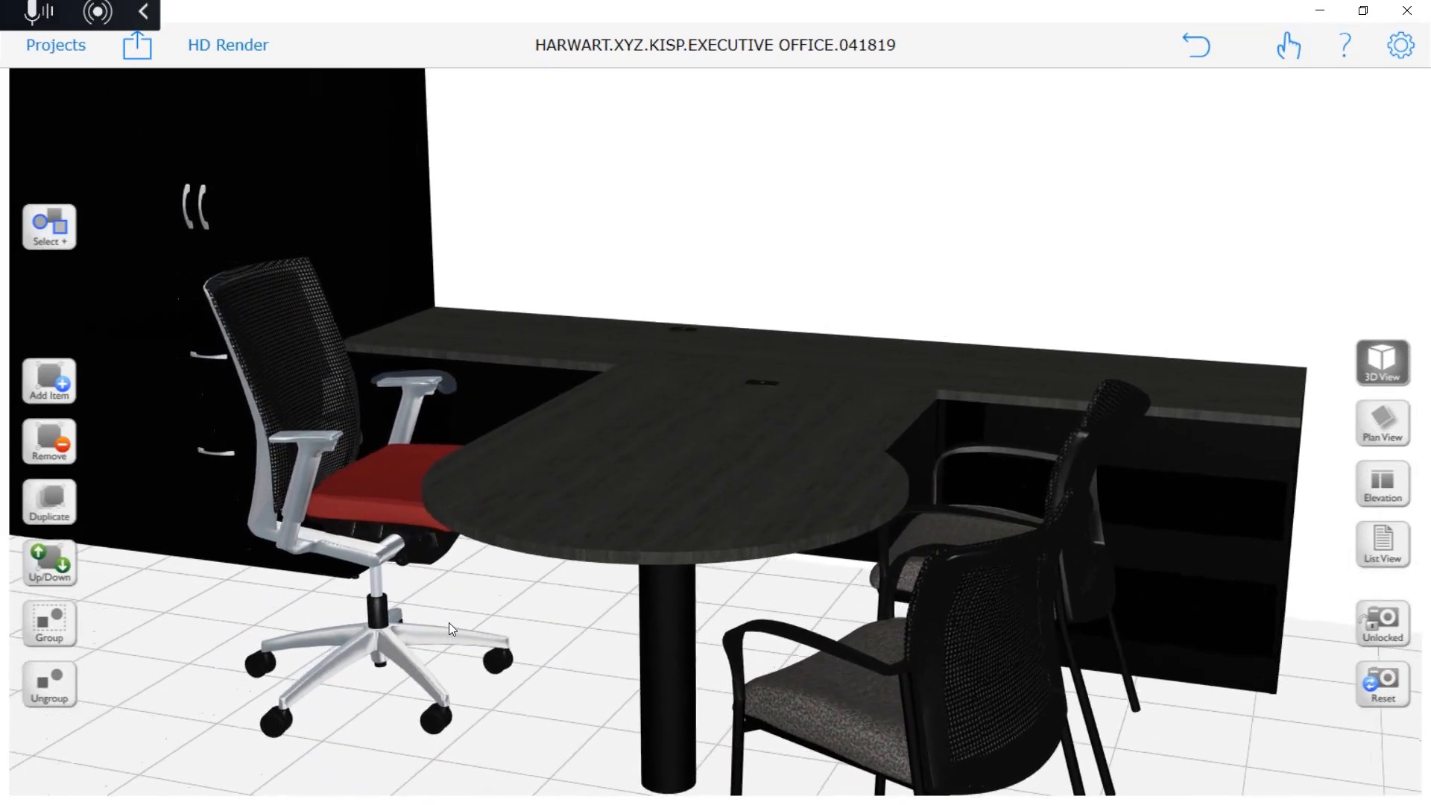
{"action": "left_click", "coordinate": [207, 42]}
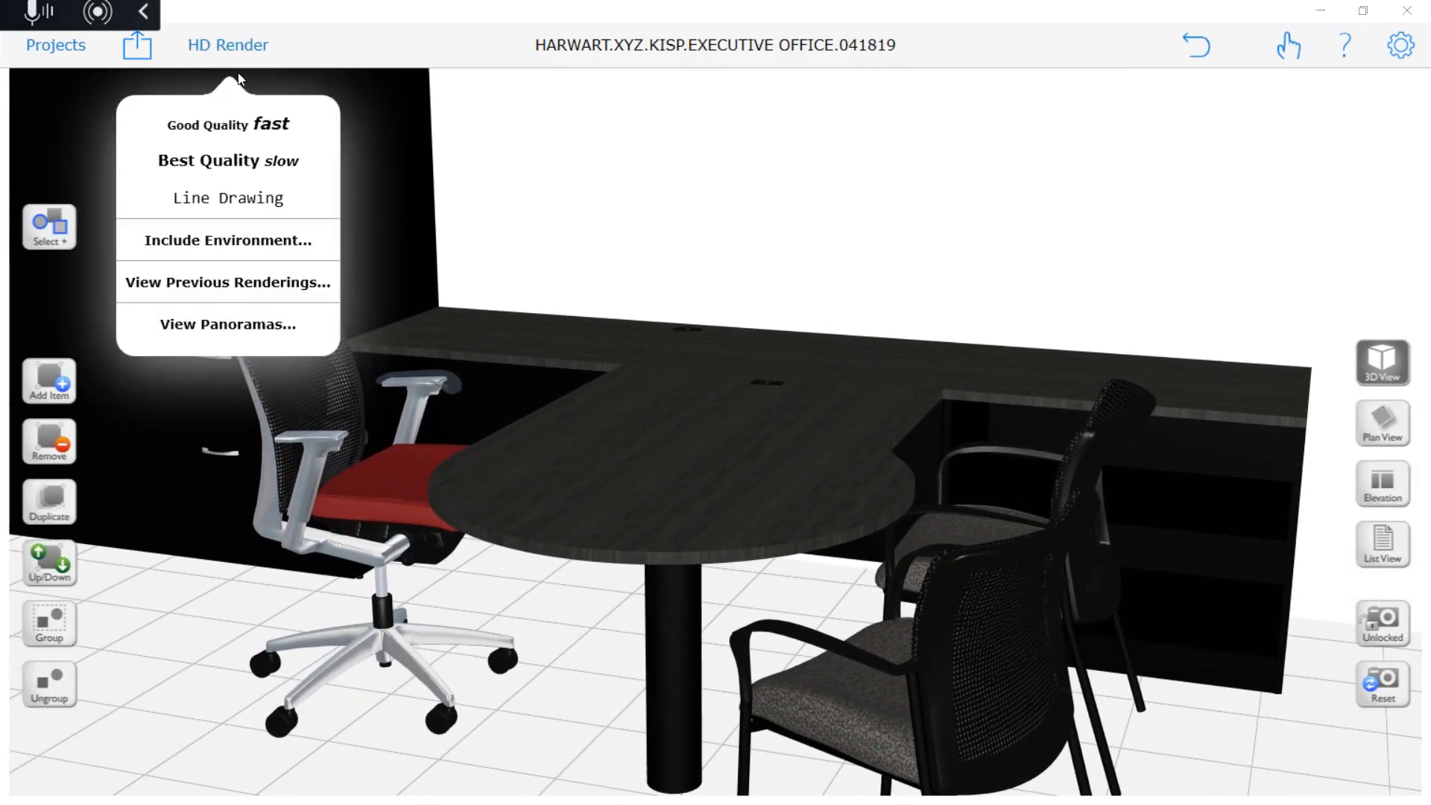
{"action": "left_click", "coordinate": [243, 123]}
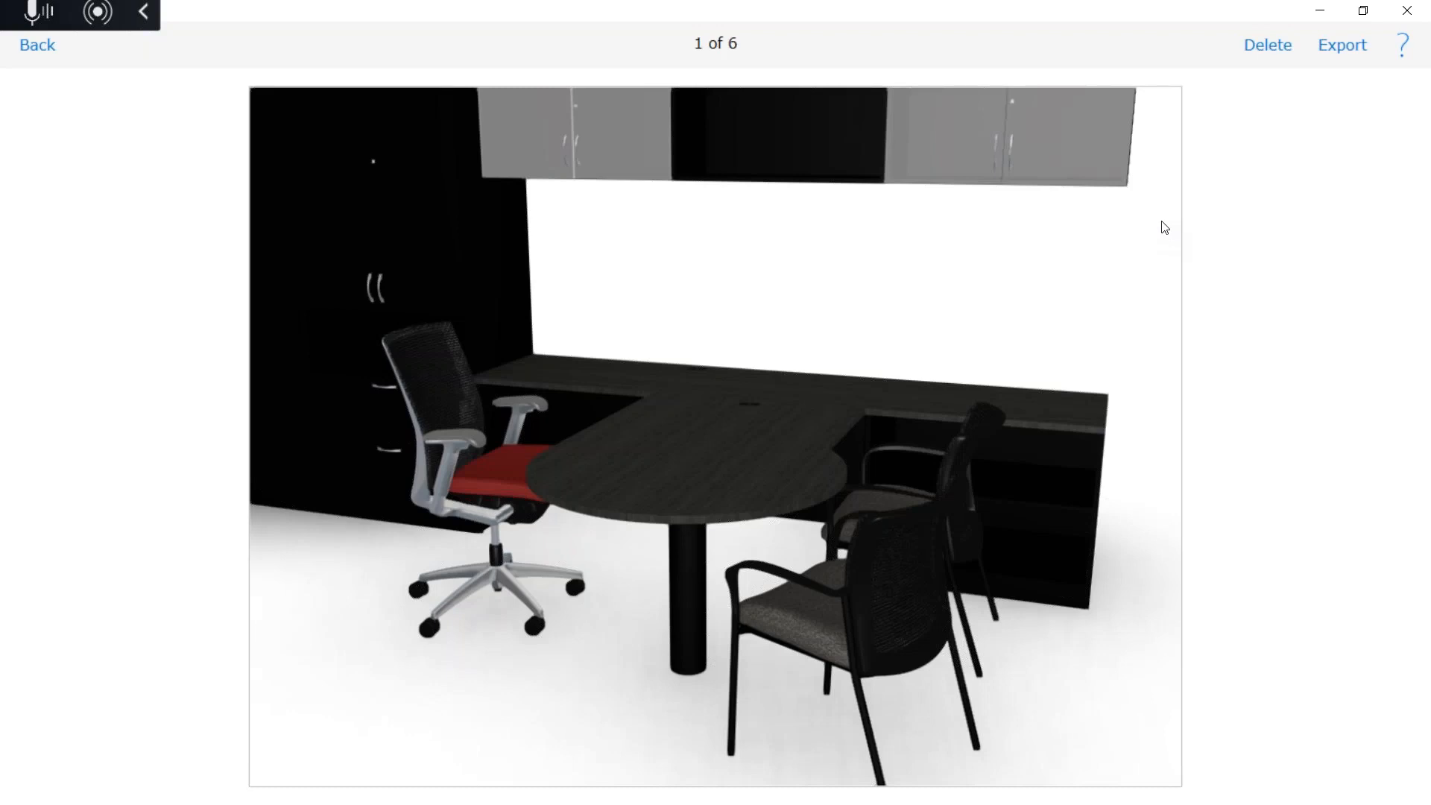
Copy the close-up desk rendering to the photo library and return to the project
{"action": "left_click", "coordinate": [1345, 45]}
{"action": "left_click", "coordinate": [1334, 120]}
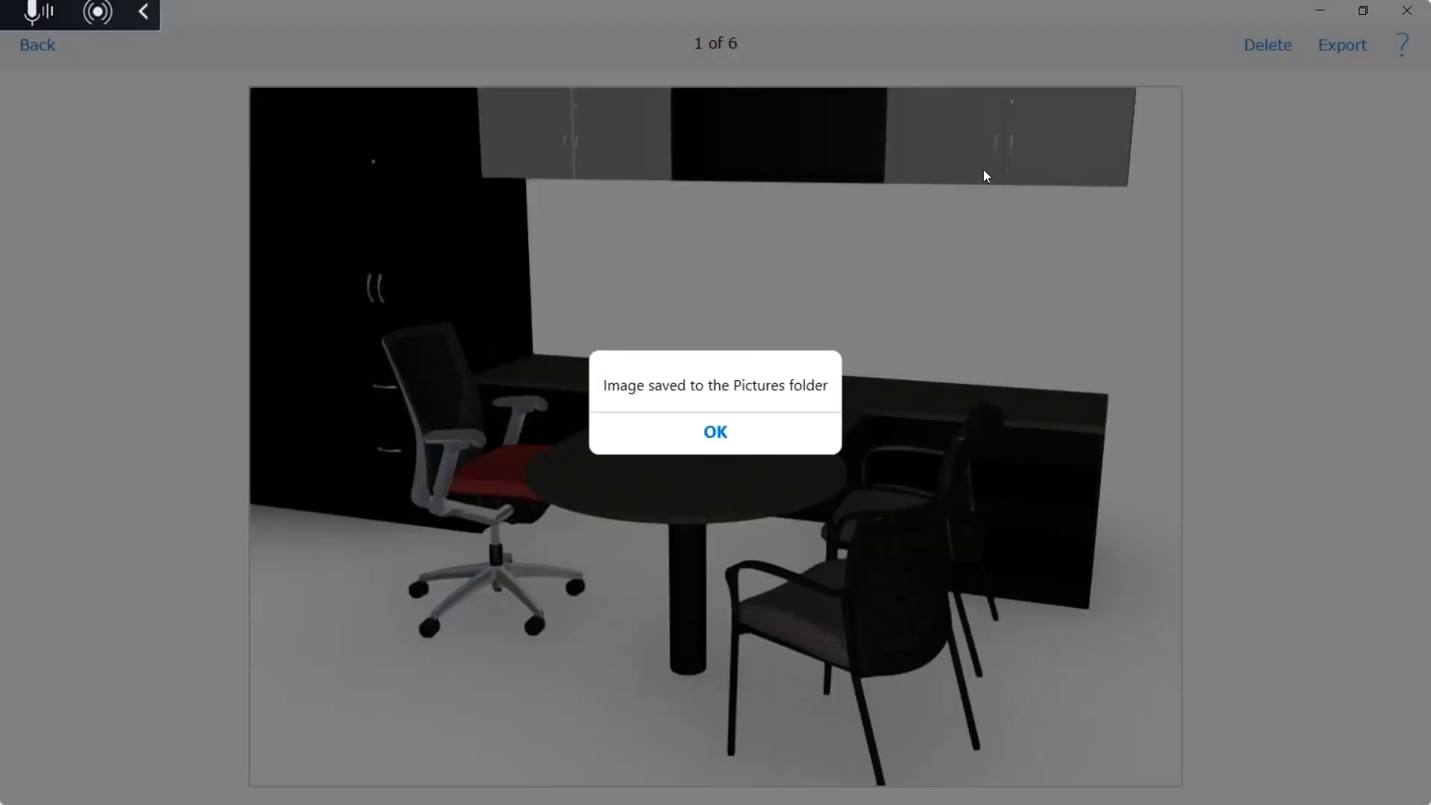
{"action": "left_click", "coordinate": [689, 438]}
{"action": "left_click", "coordinate": [41, 46]}
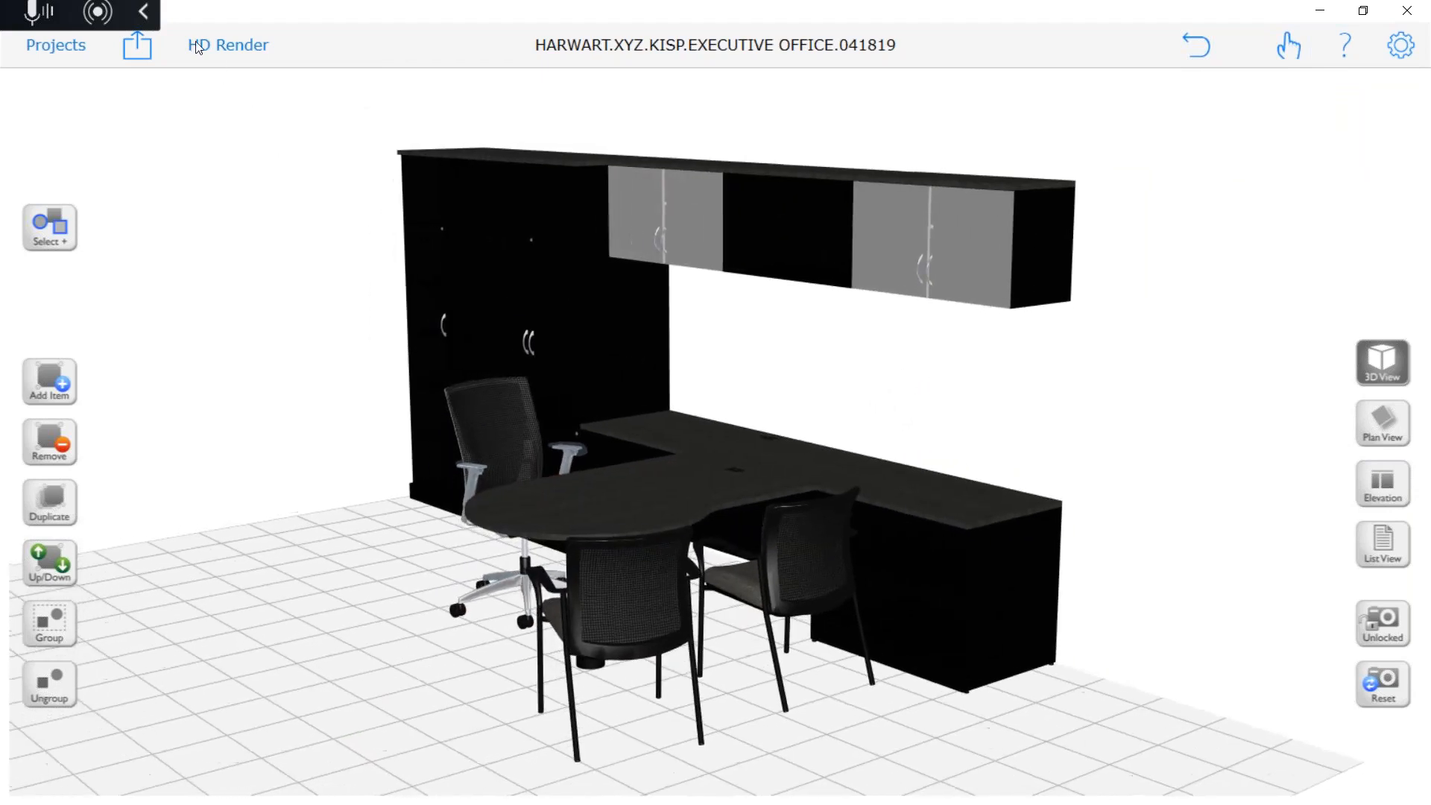
Review the project's previously saved renderings and return to the 3D view
{"action": "left_click", "coordinate": [198, 48]}
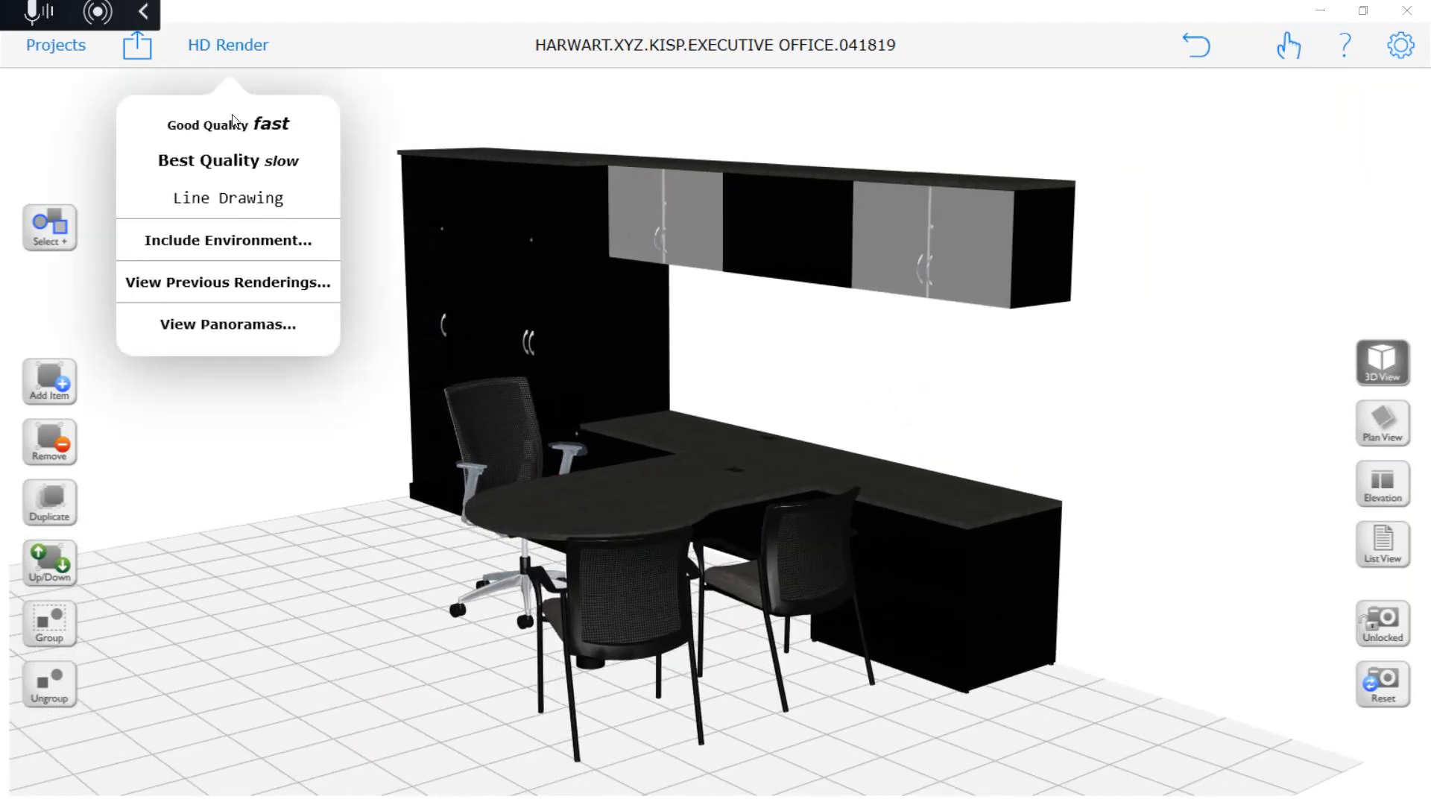
{"action": "left_click", "coordinate": [240, 290]}
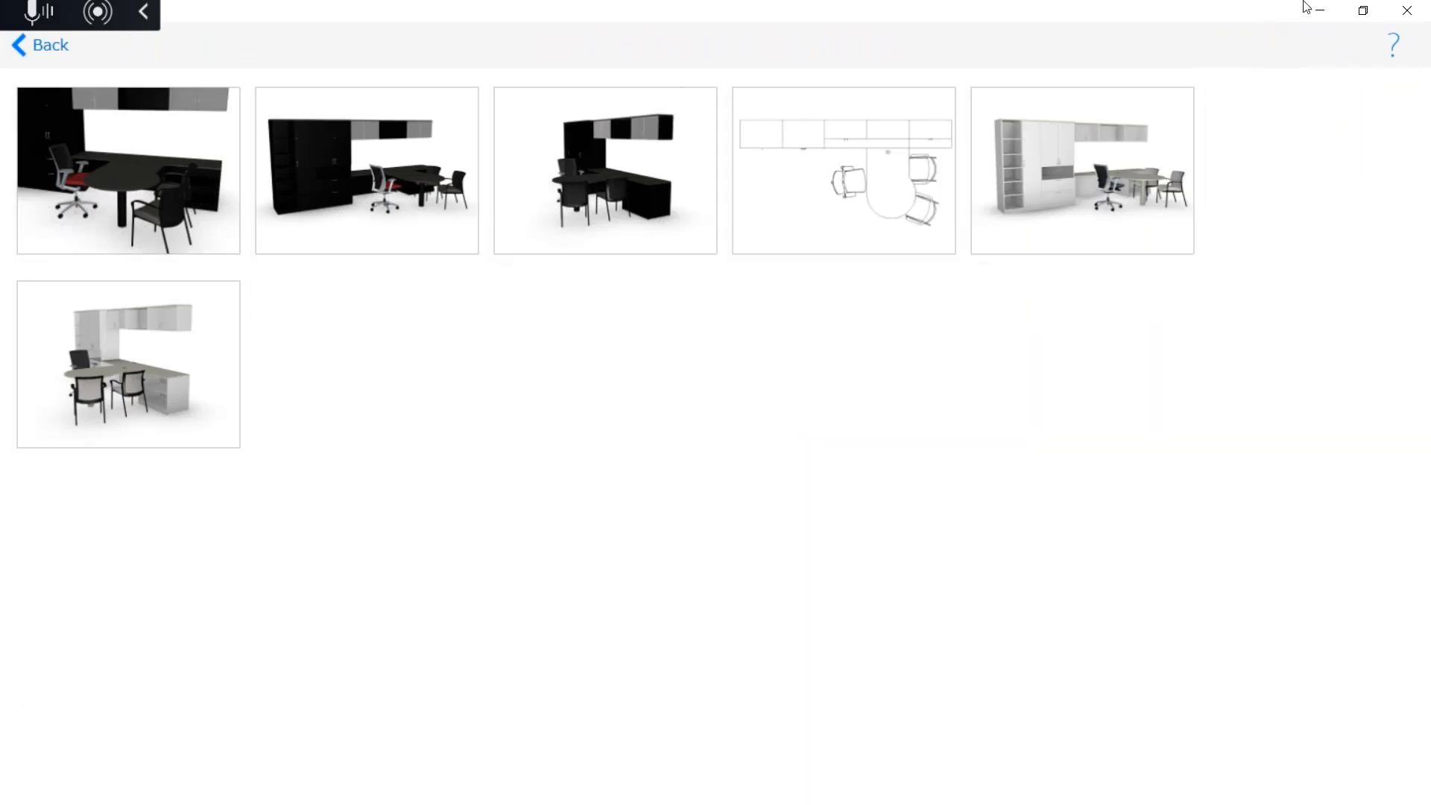
{"action": "left_click", "coordinate": [46, 46]}
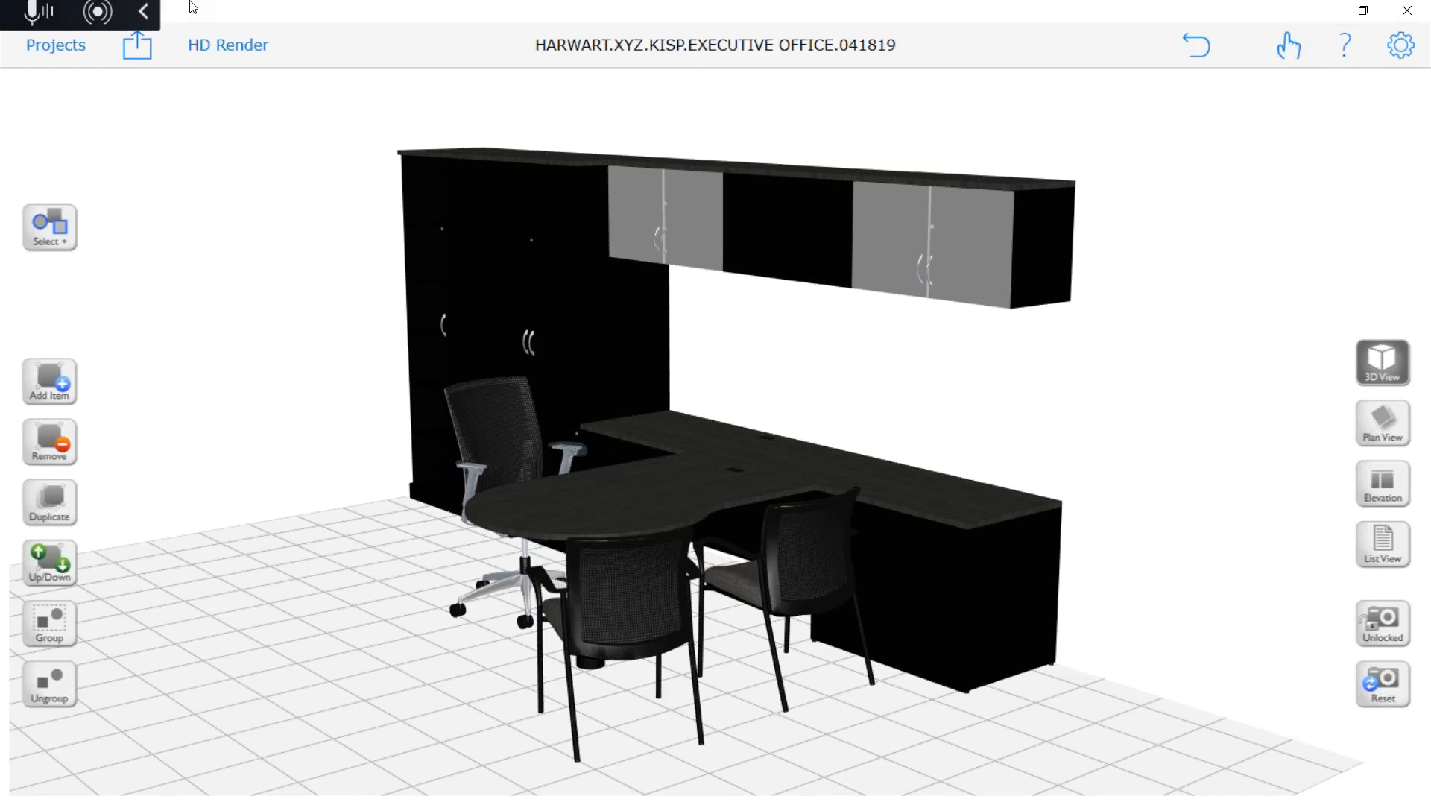
Browse the sample environments and apply the room with floor-to-ceiling city-view windows and a concrete floor
{"action": "left_click", "coordinate": [252, 47]}
{"action": "left_click", "coordinate": [258, 242]}
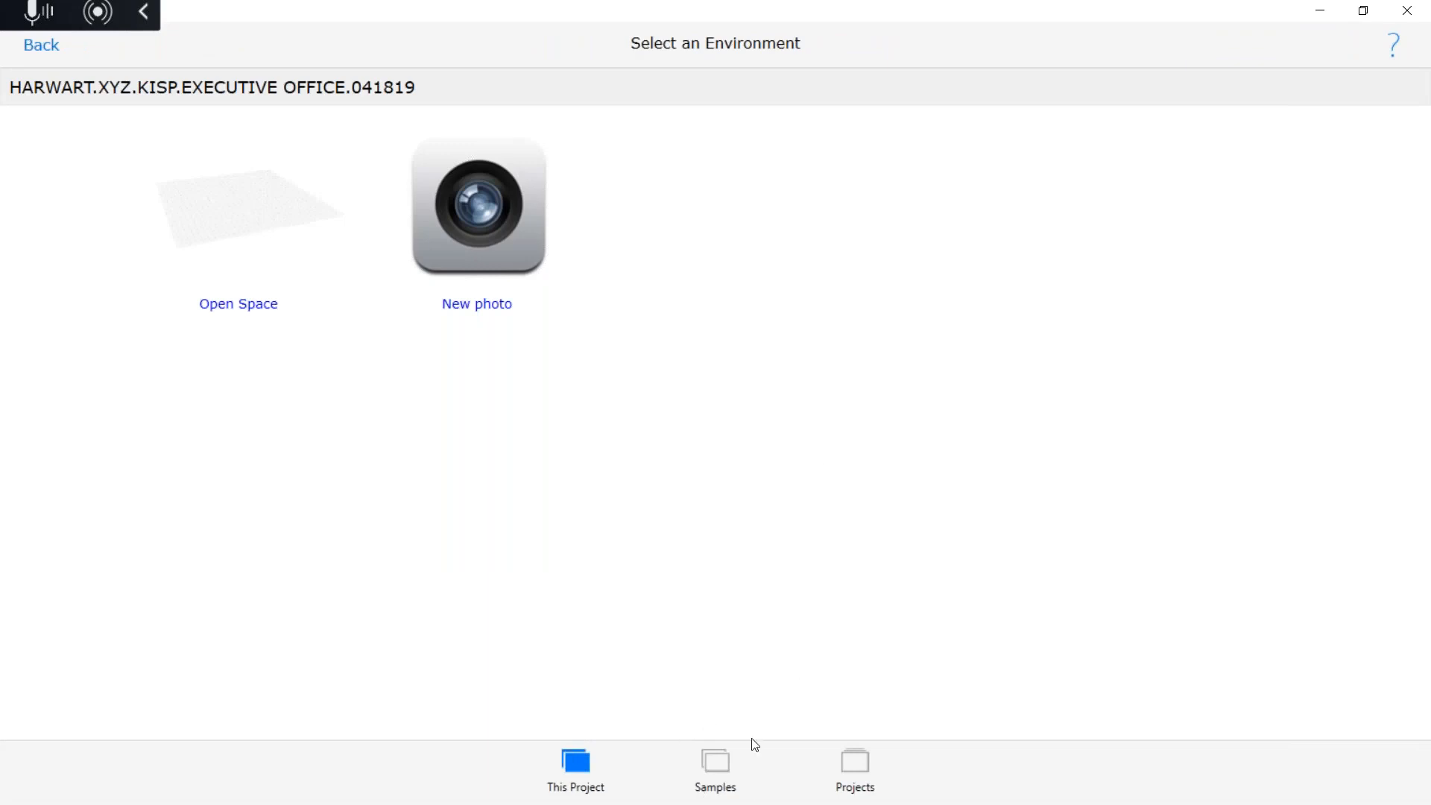
{"action": "left_click", "coordinate": [723, 764]}
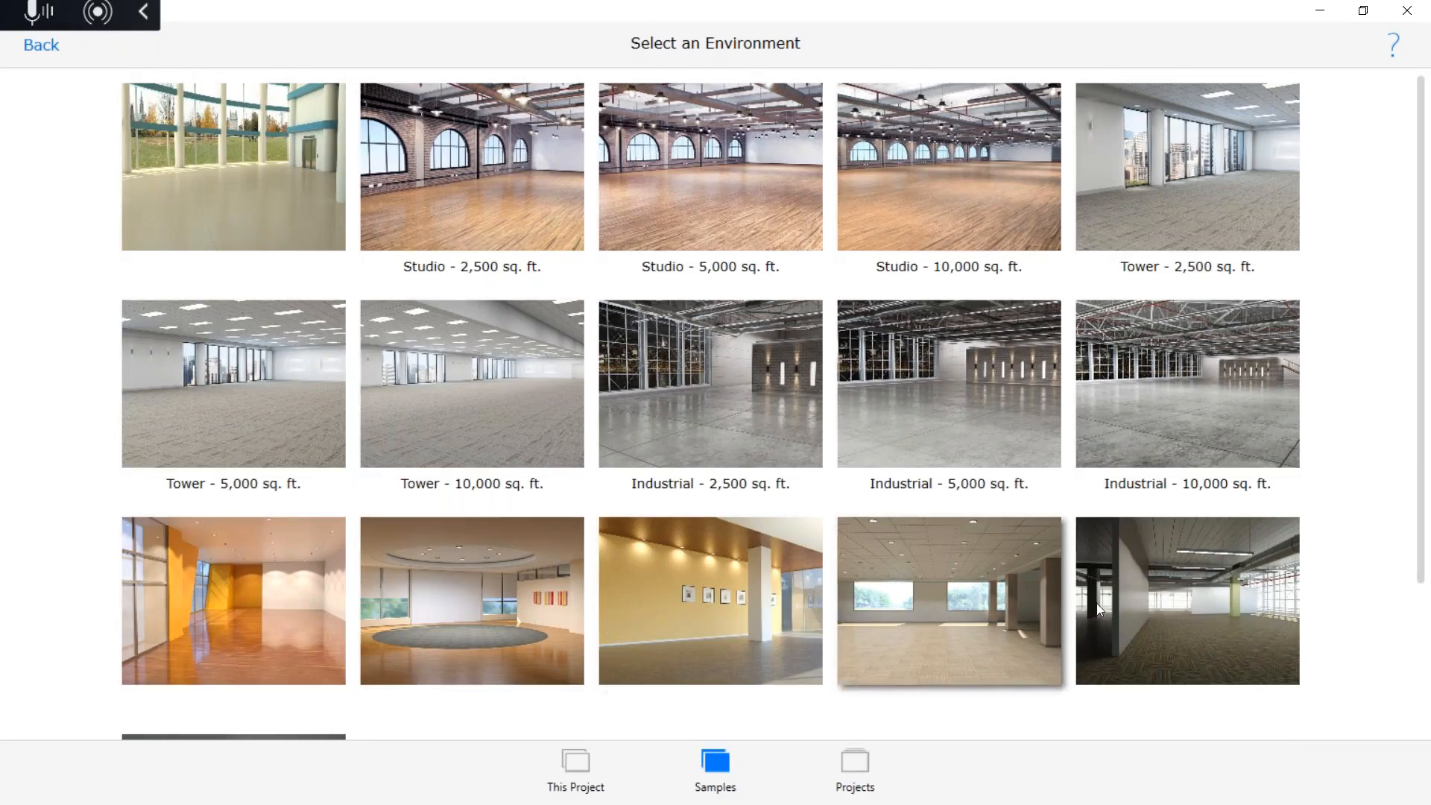
{"action": "scroll", "coordinate": [1145, 601], "scroll_direction": "down", "scroll_amount": 3}
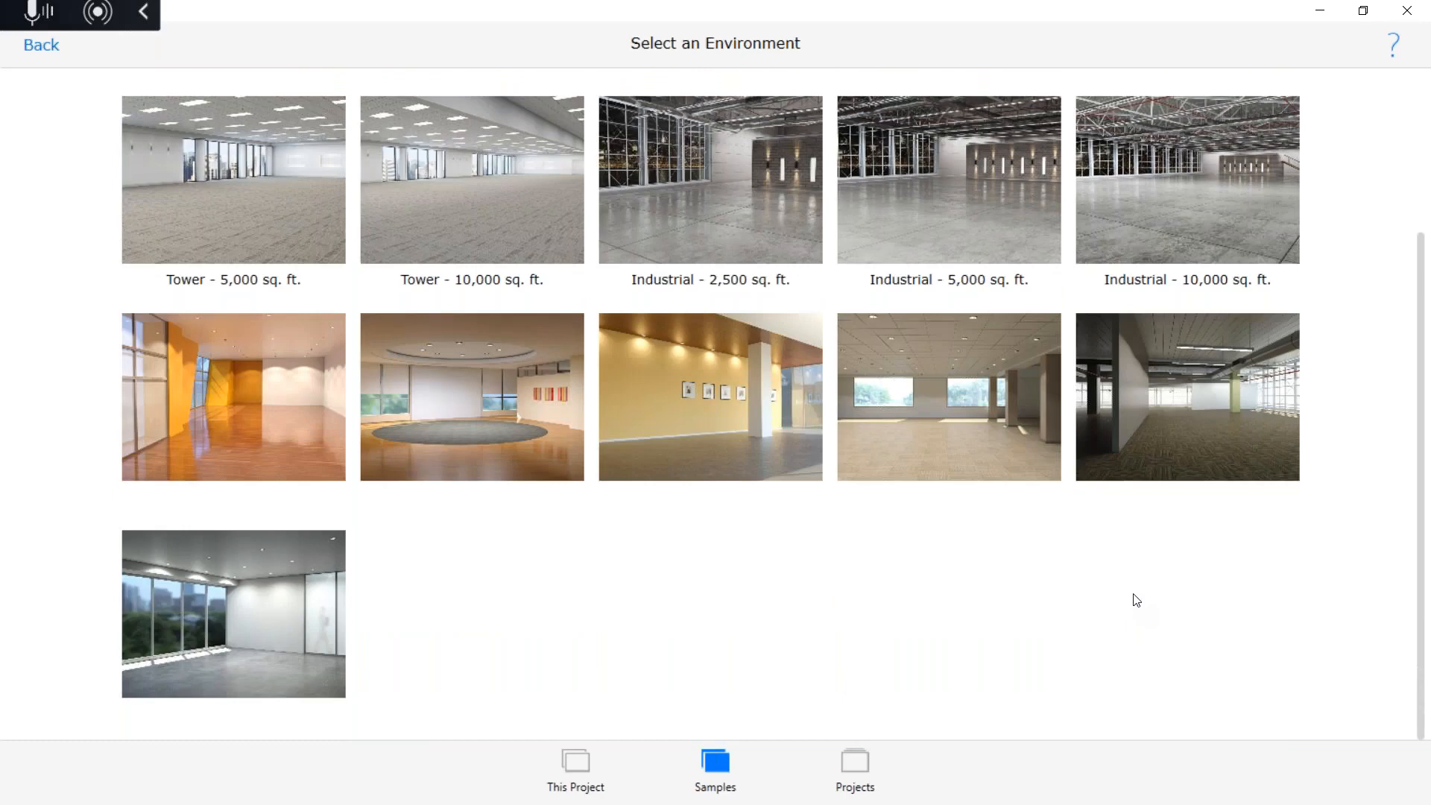
{"action": "scroll", "coordinate": [1136, 600], "scroll_direction": "up", "scroll_amount": 3}
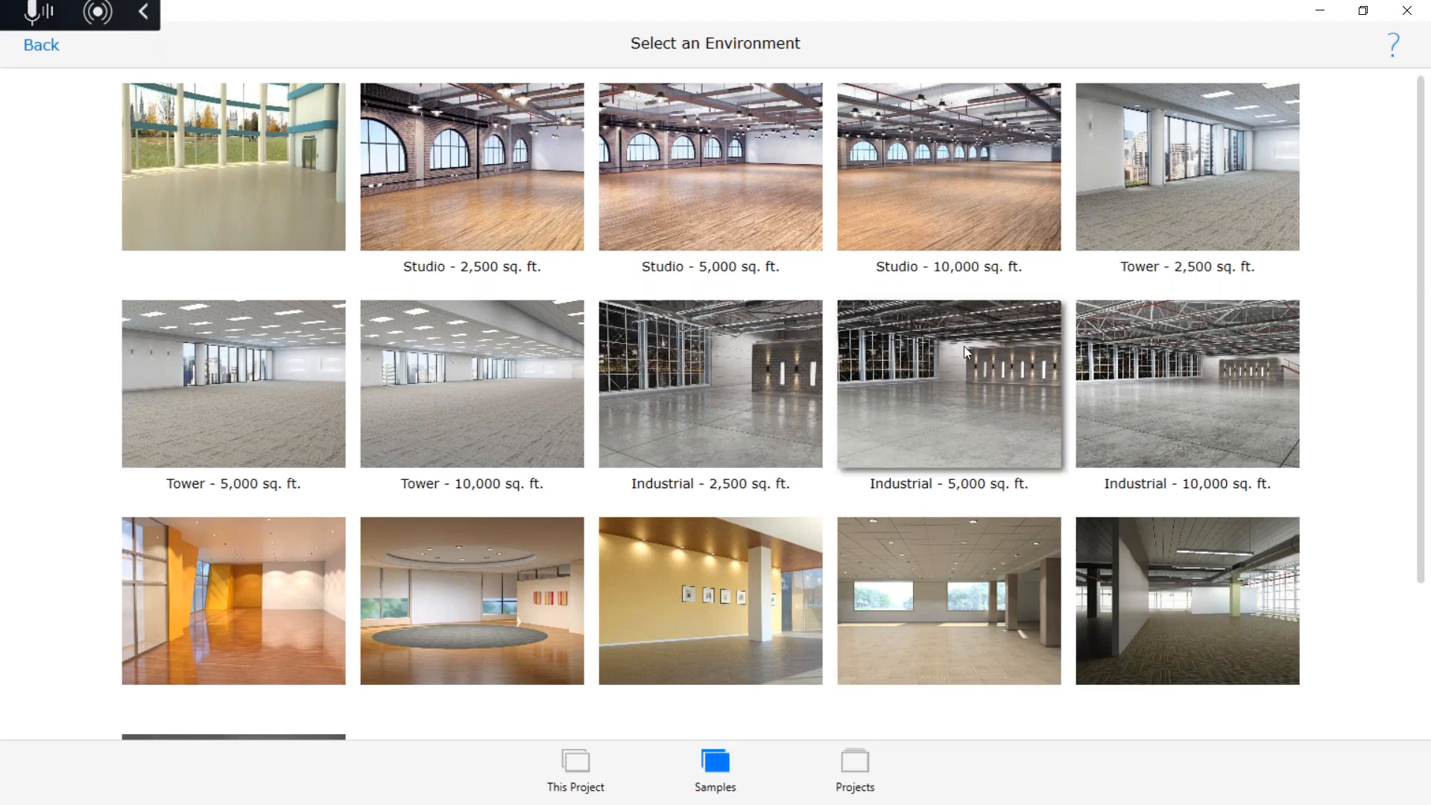
{"action": "scroll", "coordinate": [768, 341], "scroll_direction": "down", "scroll_amount": 3}
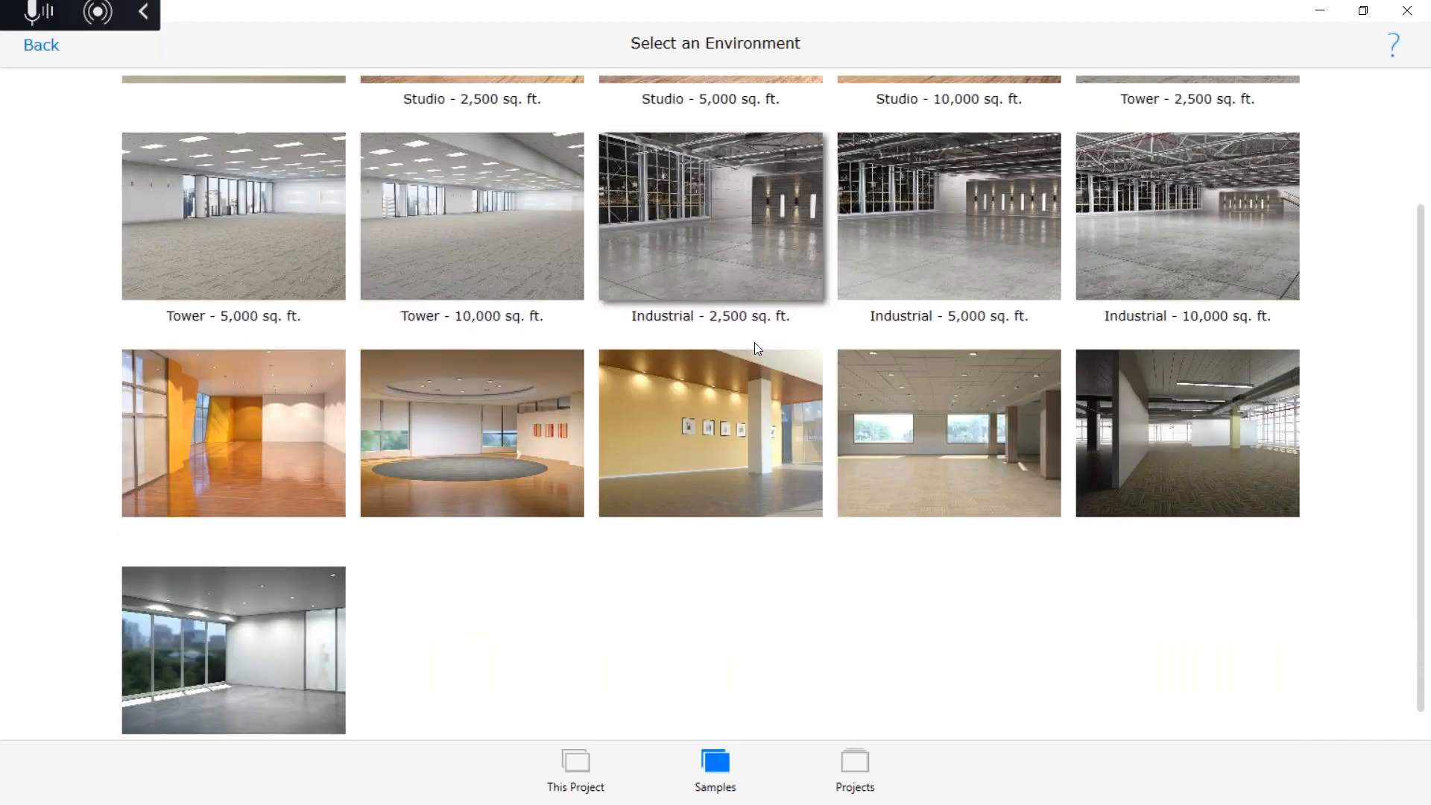
{"action": "scroll", "coordinate": [750, 346], "scroll_direction": "down", "scroll_amount": 1}
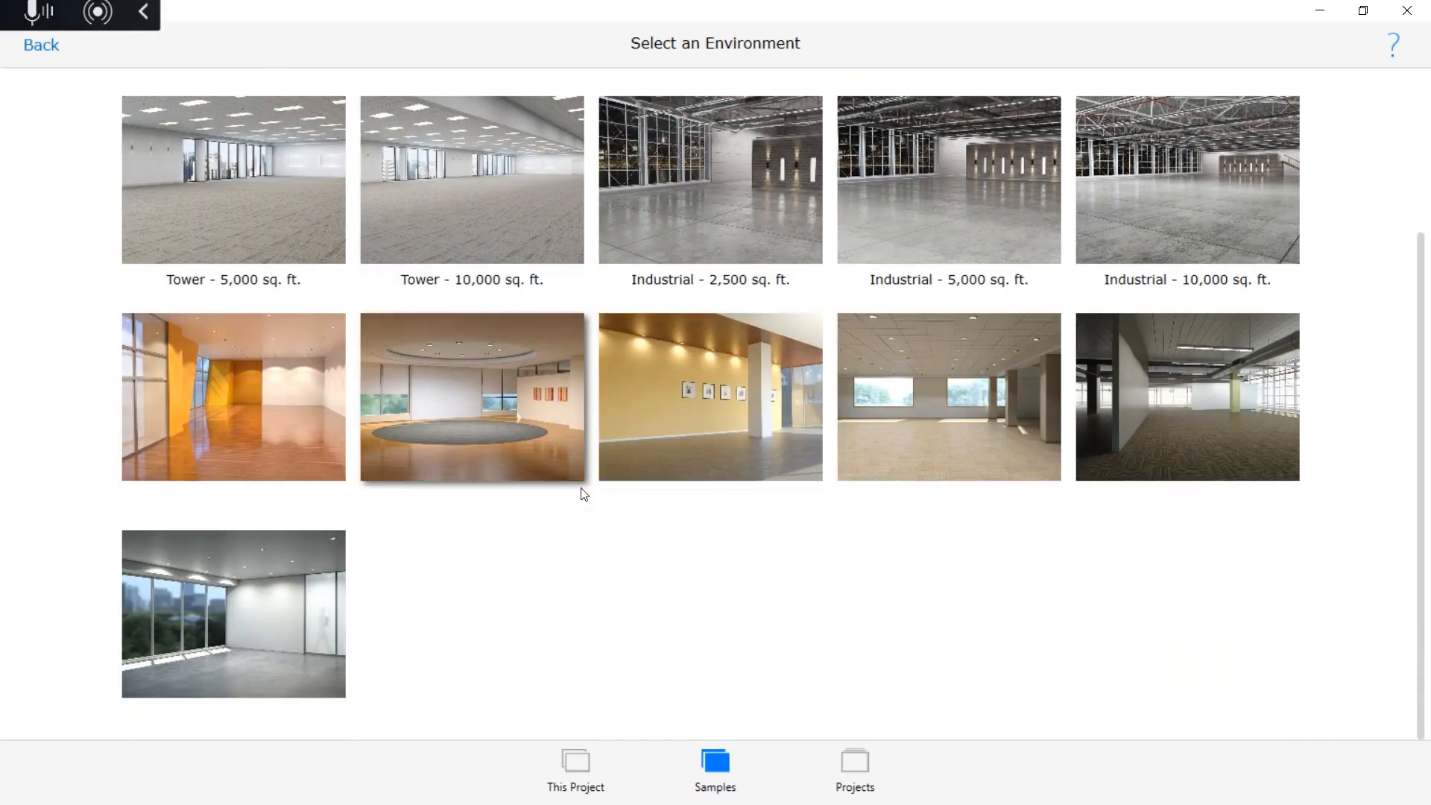
{"action": "left_click", "coordinate": [226, 641]}
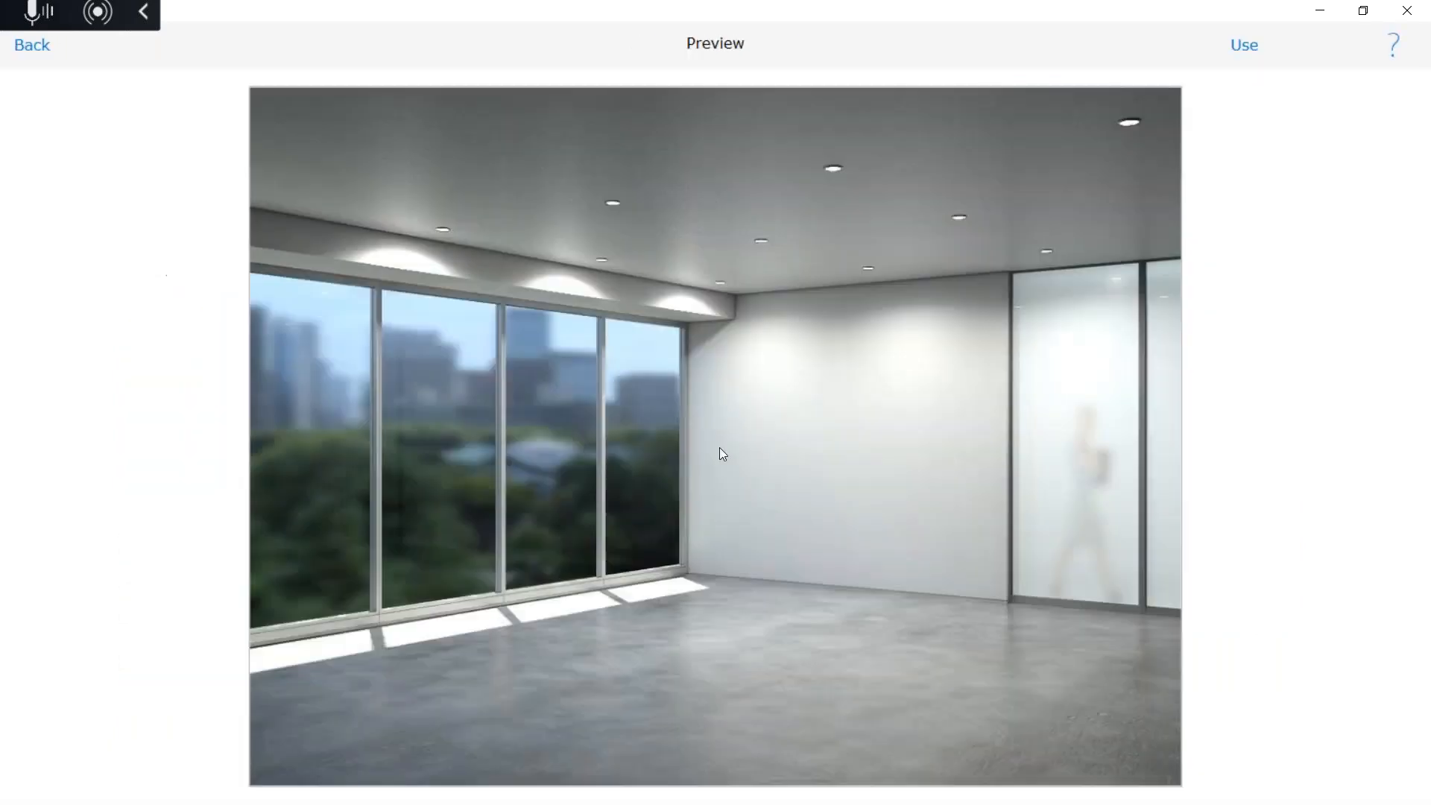
{"action": "left_click", "coordinate": [1244, 45]}
Rotate and reposition the office furniture within the window-walled room photo, adjusting its distance from the viewer
{"action": "left_click_drag", "start_coordinate": [789, 468], "coordinate": [1064, 462]}
{"action": "left_click_drag", "start_coordinate": [1035, 508], "coordinate": [768, 552]}
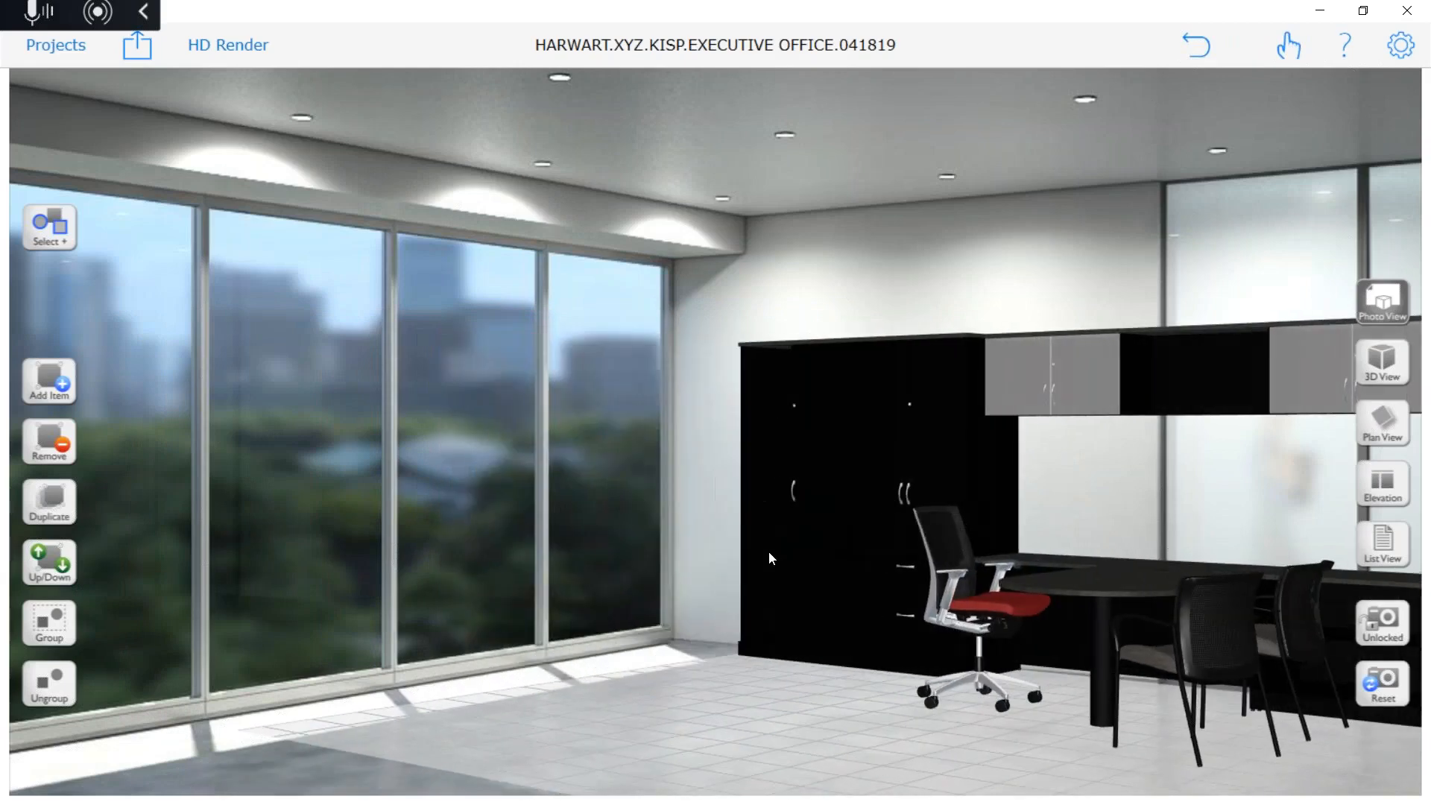
{"action": "left_click_drag", "start_coordinate": [705, 727], "coordinate": [429, 771]}
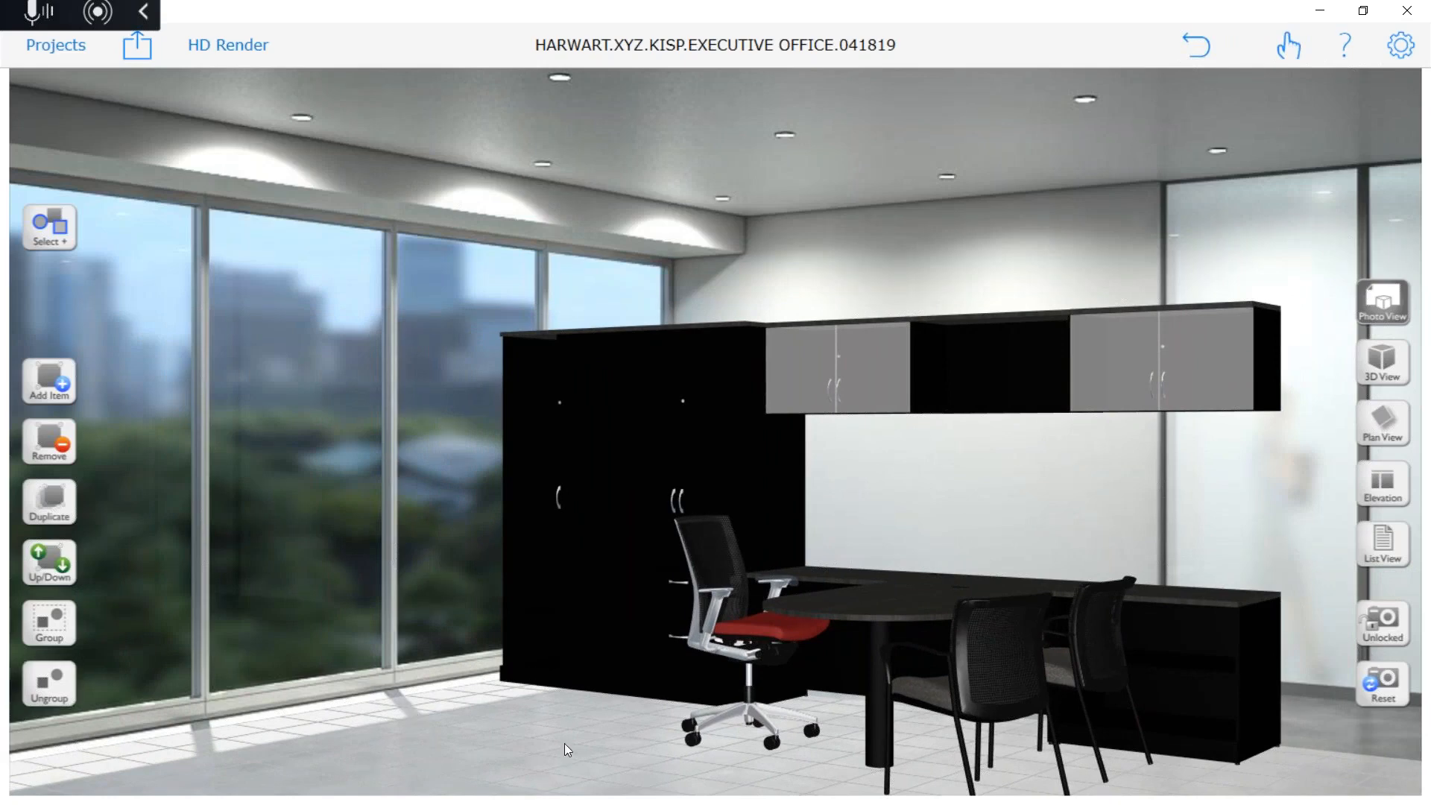
{"action": "left_click_drag", "start_coordinate": [580, 660], "coordinate": [364, 417]}
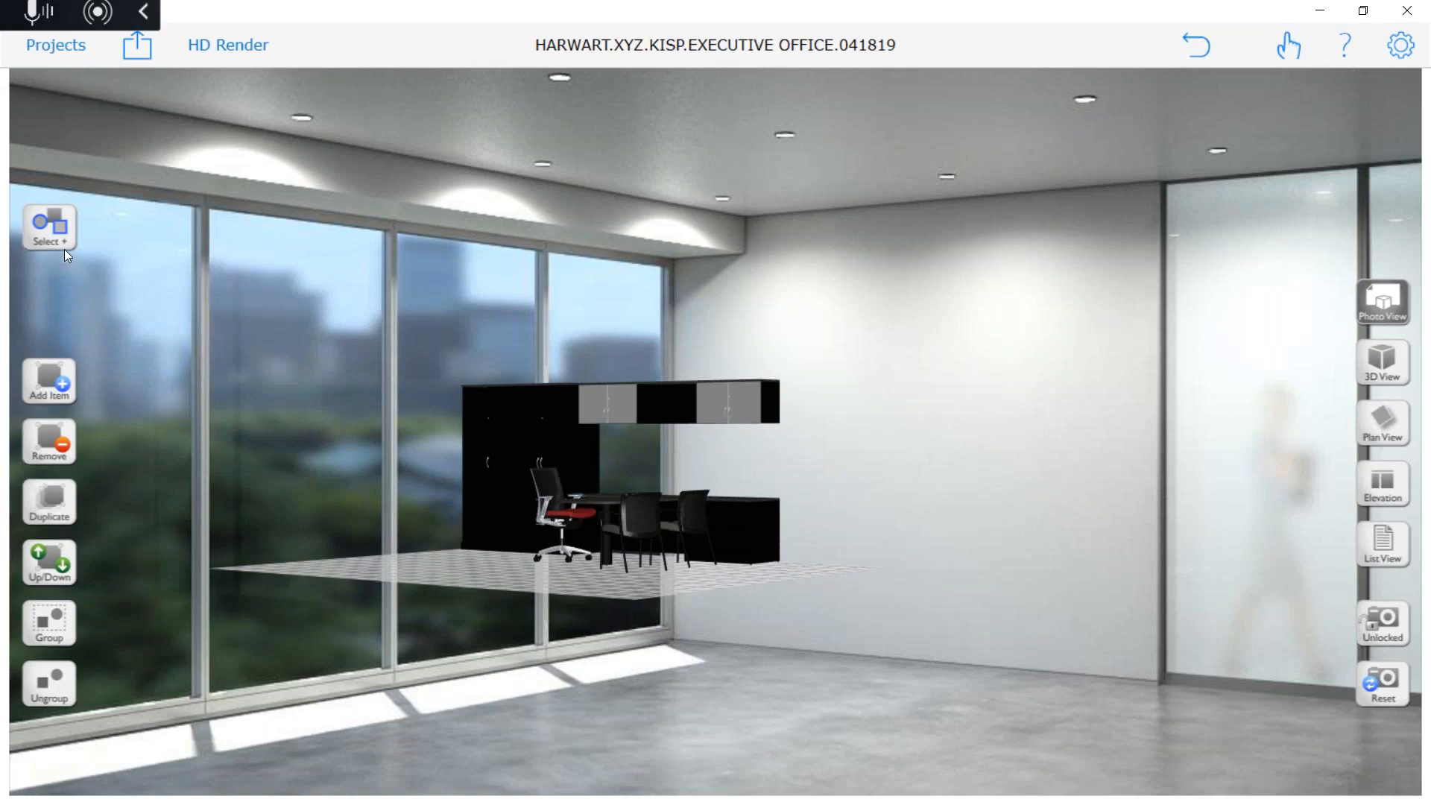
Compare the furniture's placement in the plan, 3D and photo views
{"action": "left_click", "coordinate": [1385, 418]}
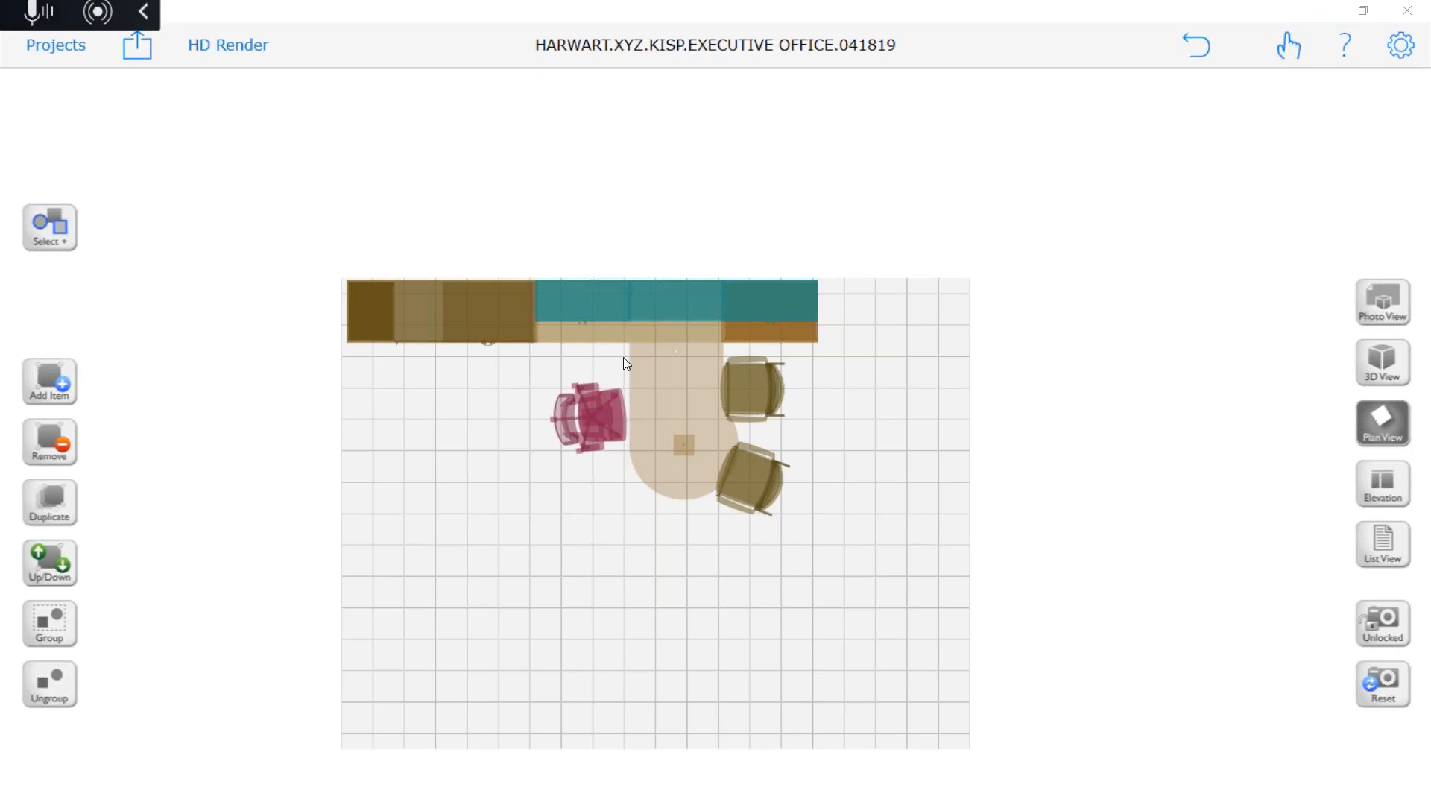
{"action": "left_click", "coordinate": [1379, 373]}
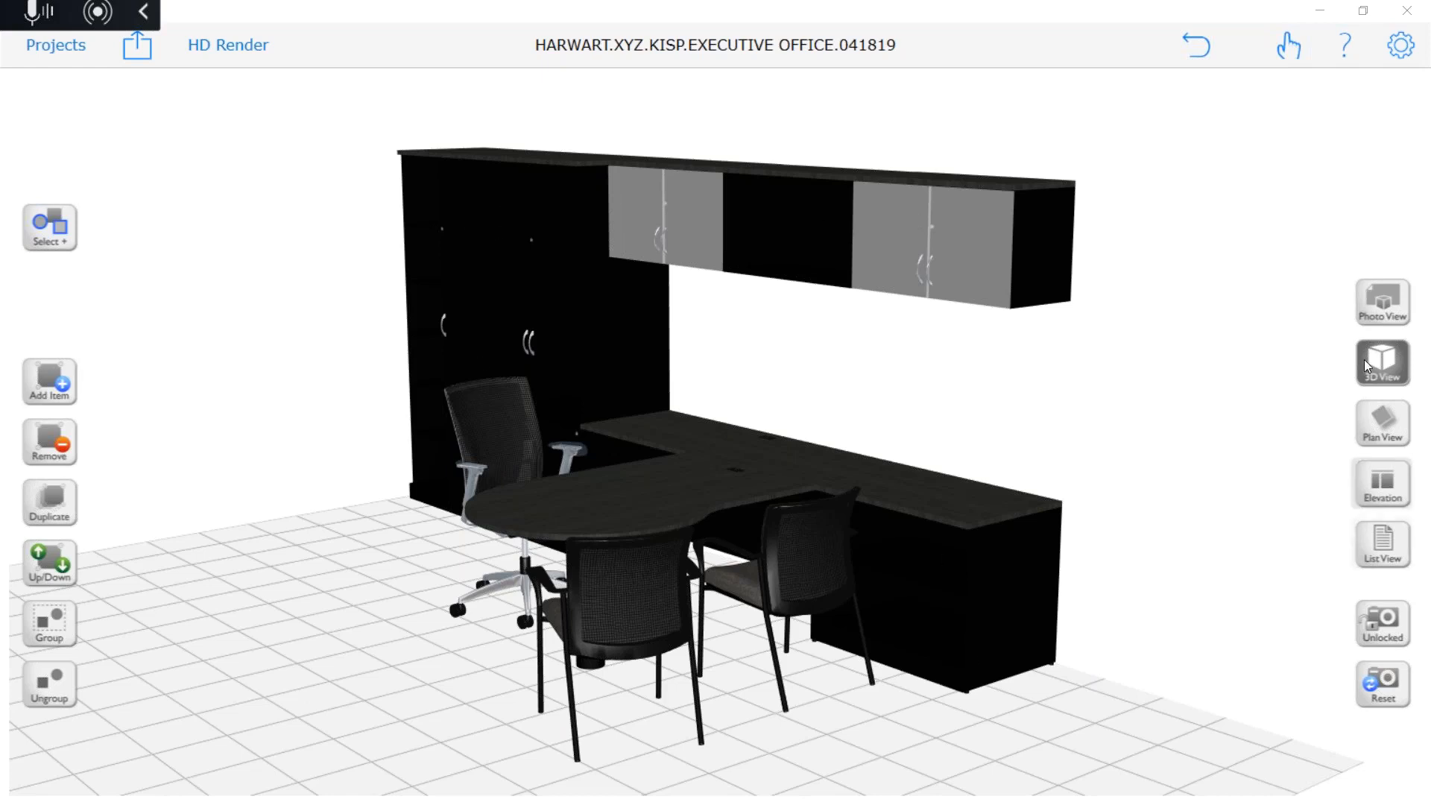
{"action": "left_click", "coordinate": [1383, 422]}
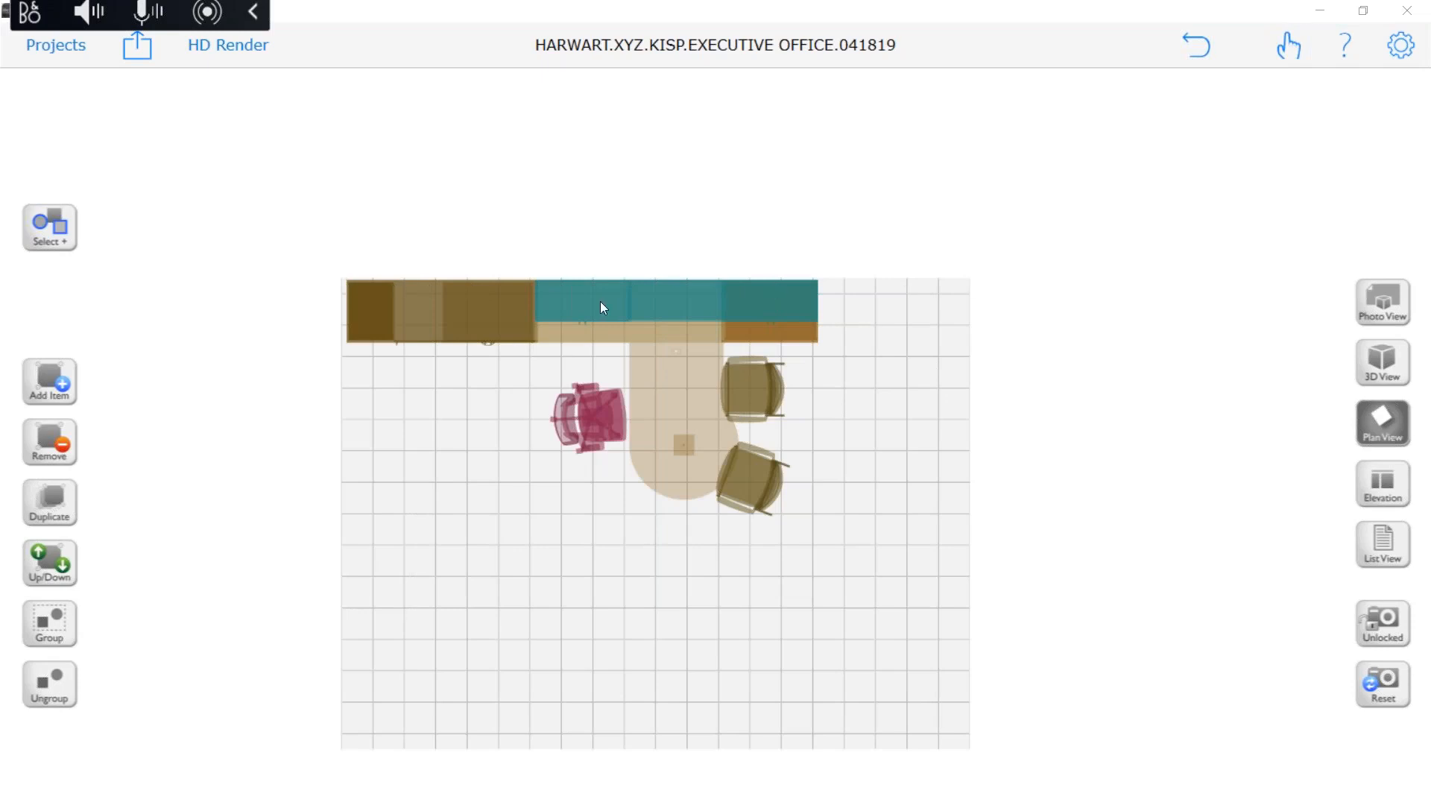
{"action": "left_click", "coordinate": [1379, 303]}
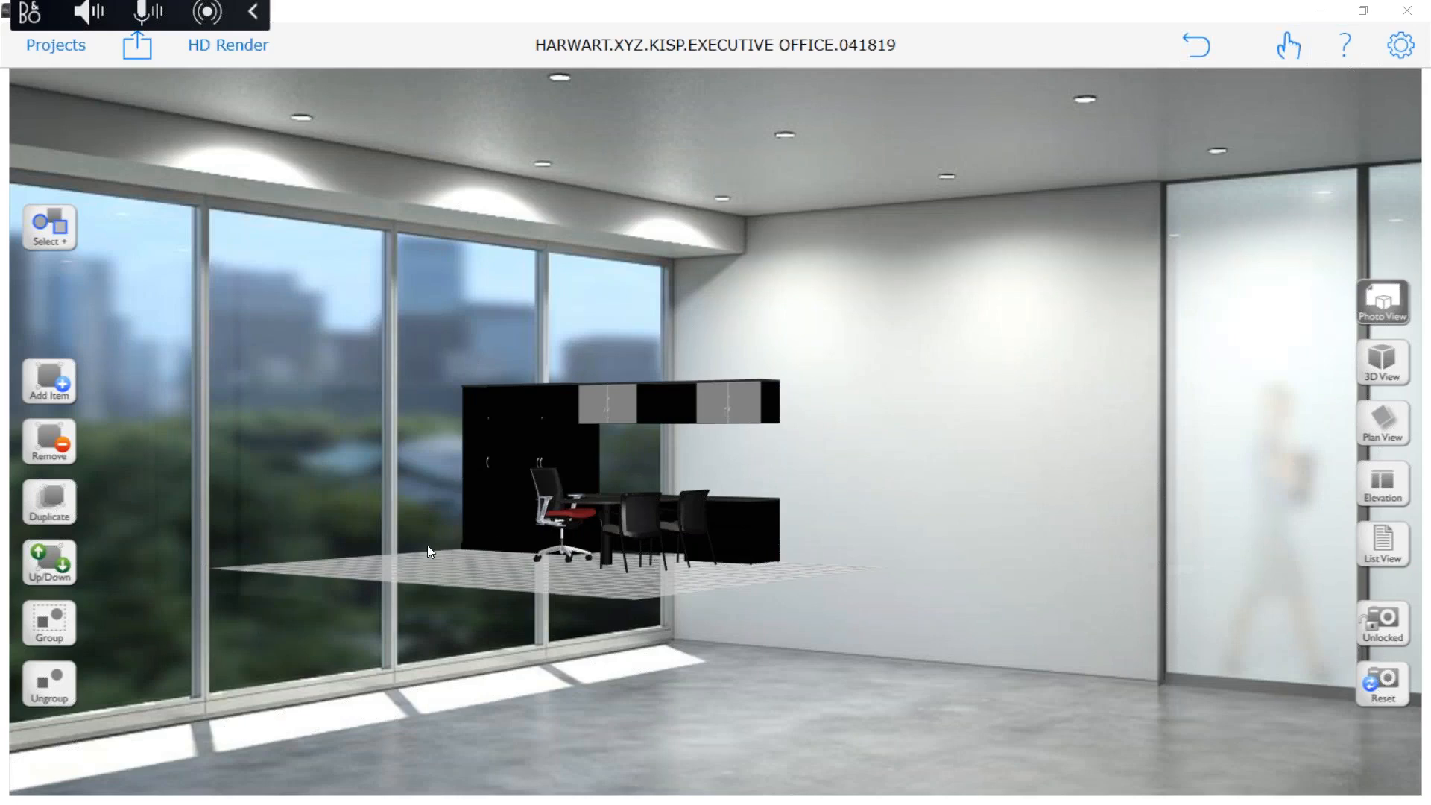
{"action": "left_click_drag", "start_coordinate": [494, 571], "coordinate": [619, 618]}
{"action": "left_click", "coordinate": [1383, 435]}
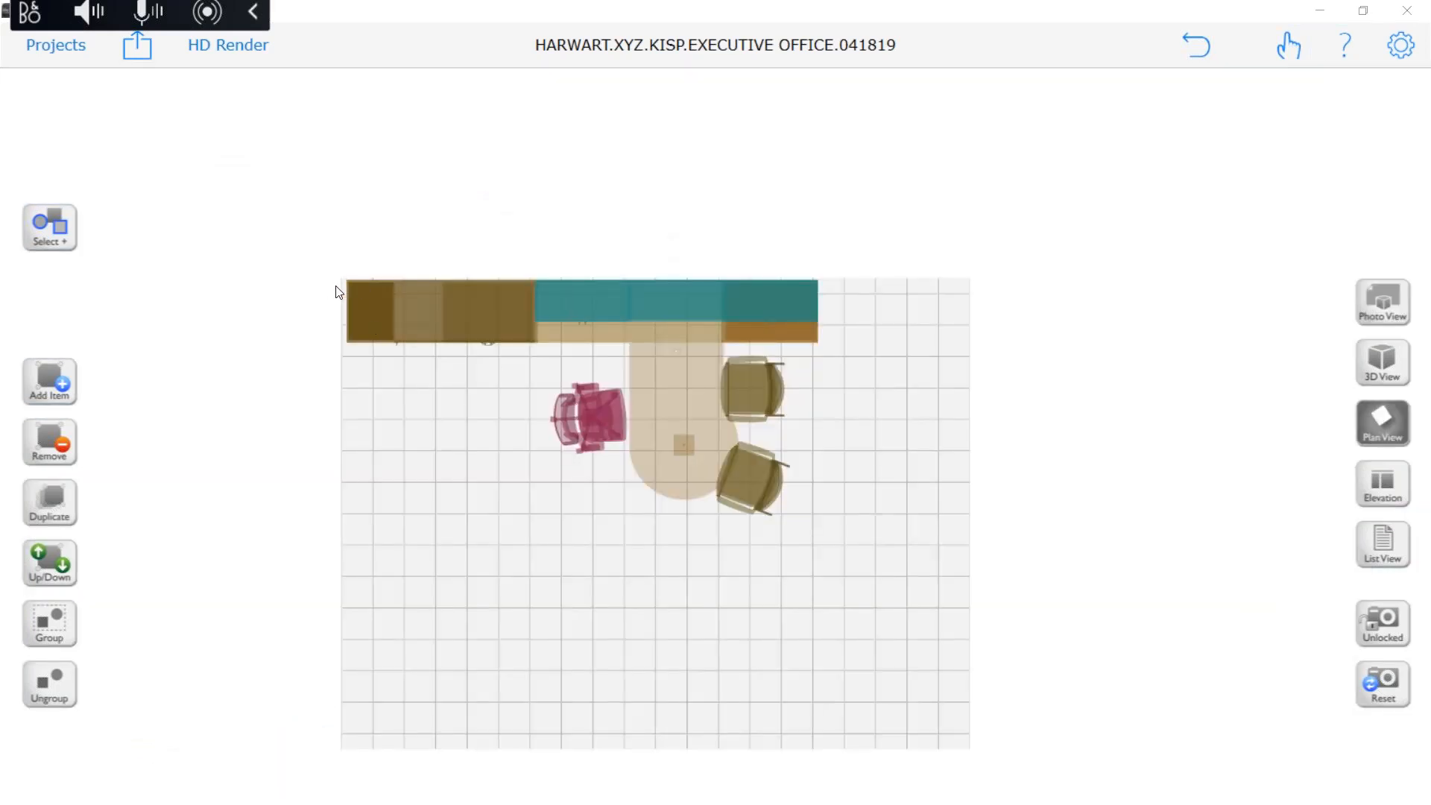
{"action": "left_click", "coordinate": [1403, 308]}
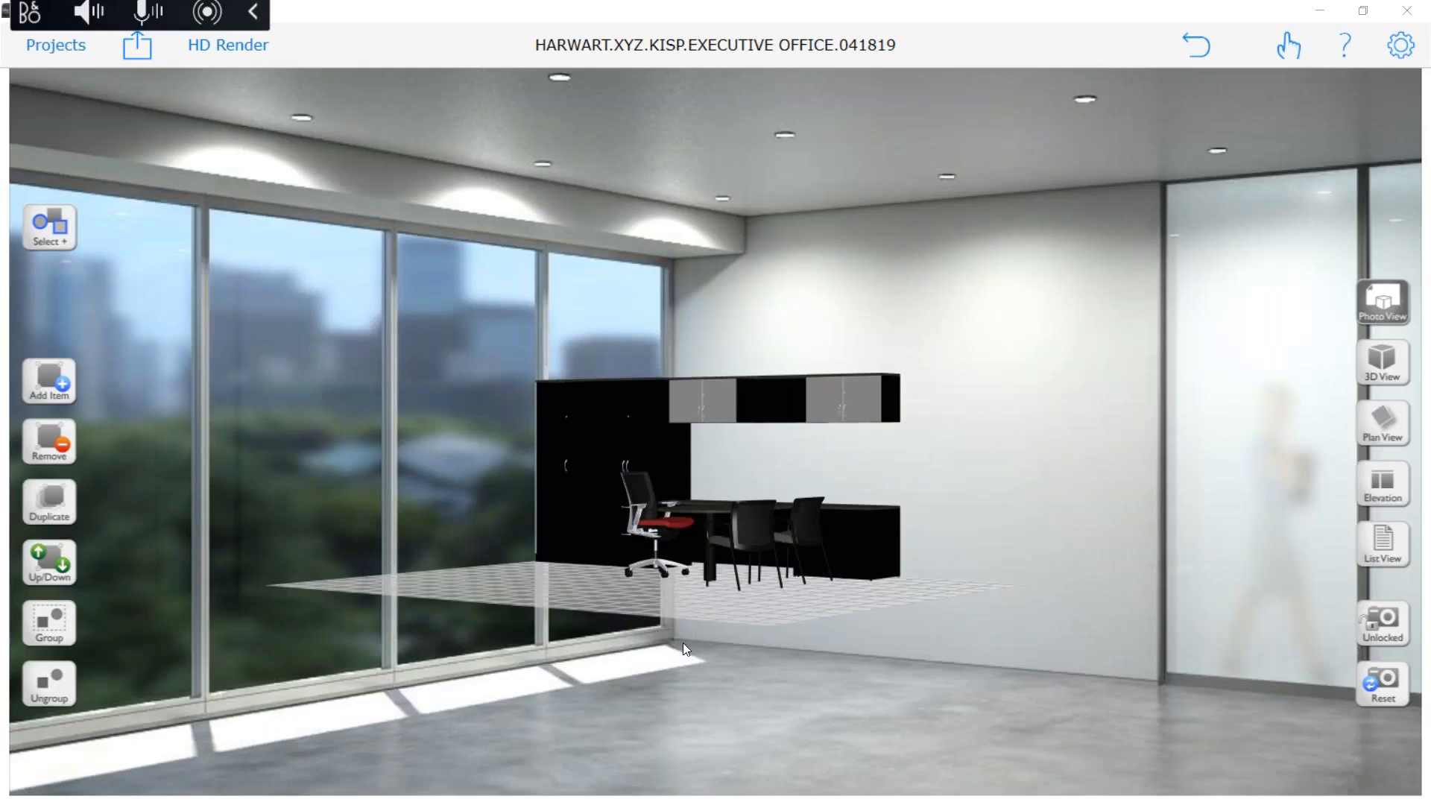
Align the floor grid with the room's concrete floor while all furniture is temporarily removed, and restore the furniture by undoing its removal
{"action": "left_click", "coordinate": [44, 224]}
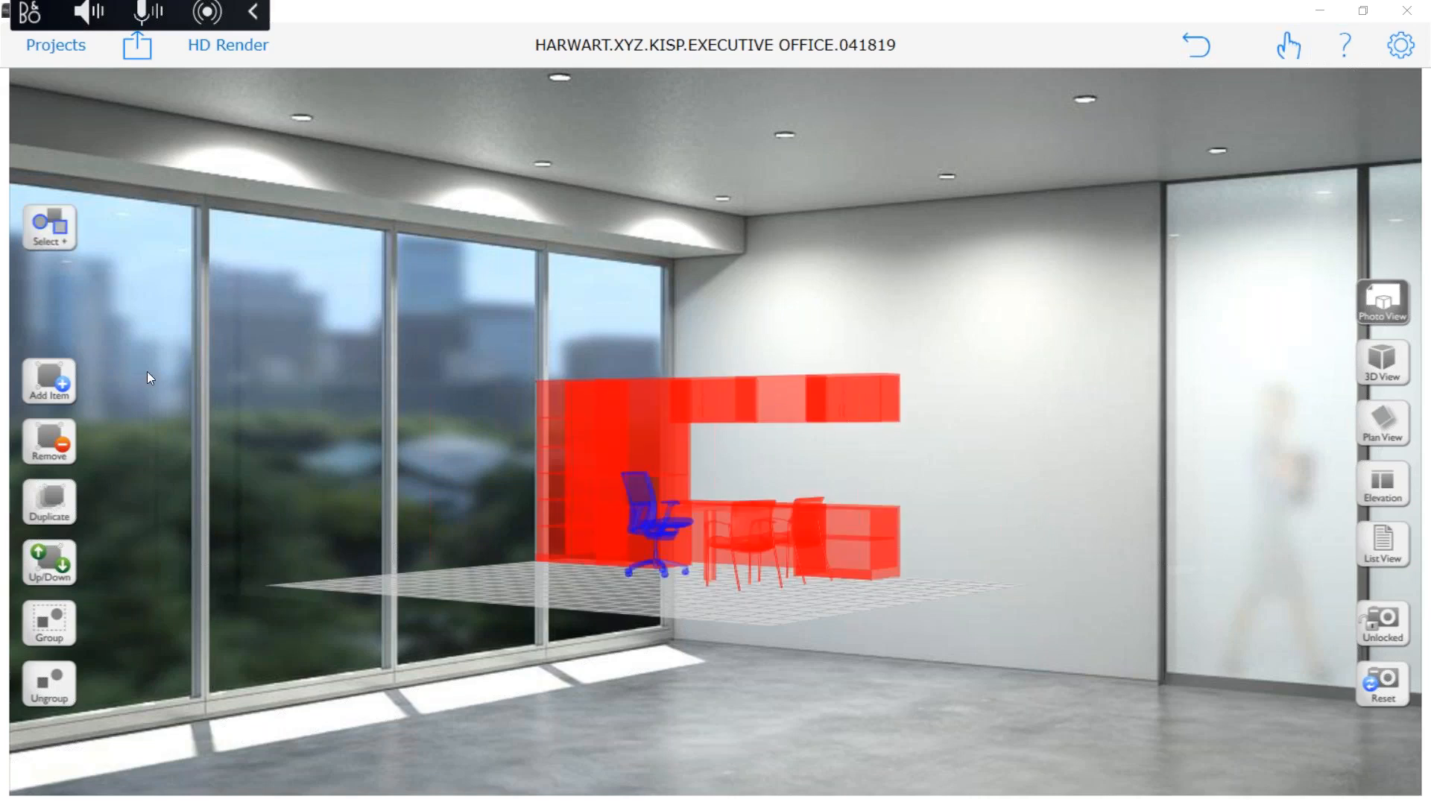
{"action": "left_click", "coordinate": [59, 628]}
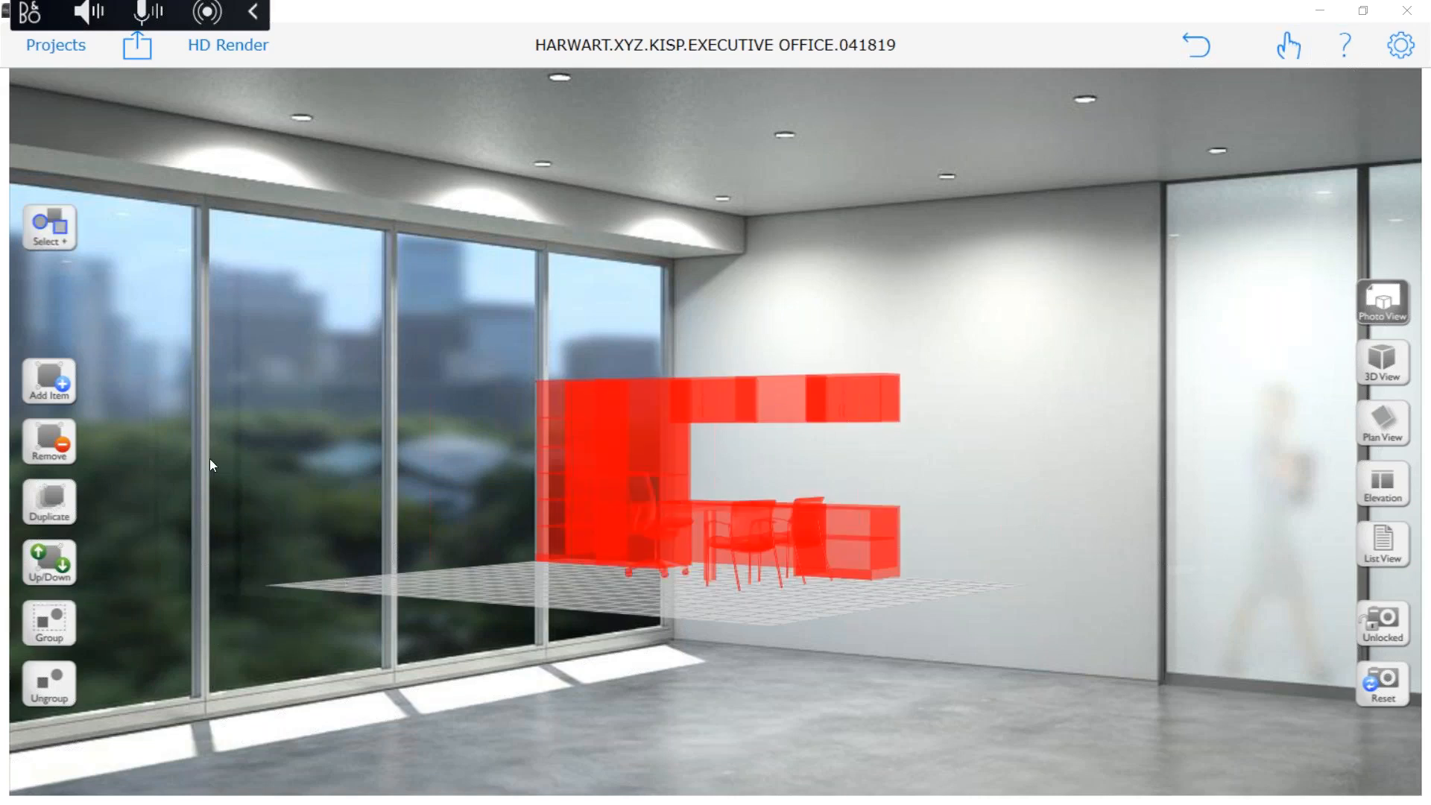
{"action": "left_click", "coordinate": [39, 452]}
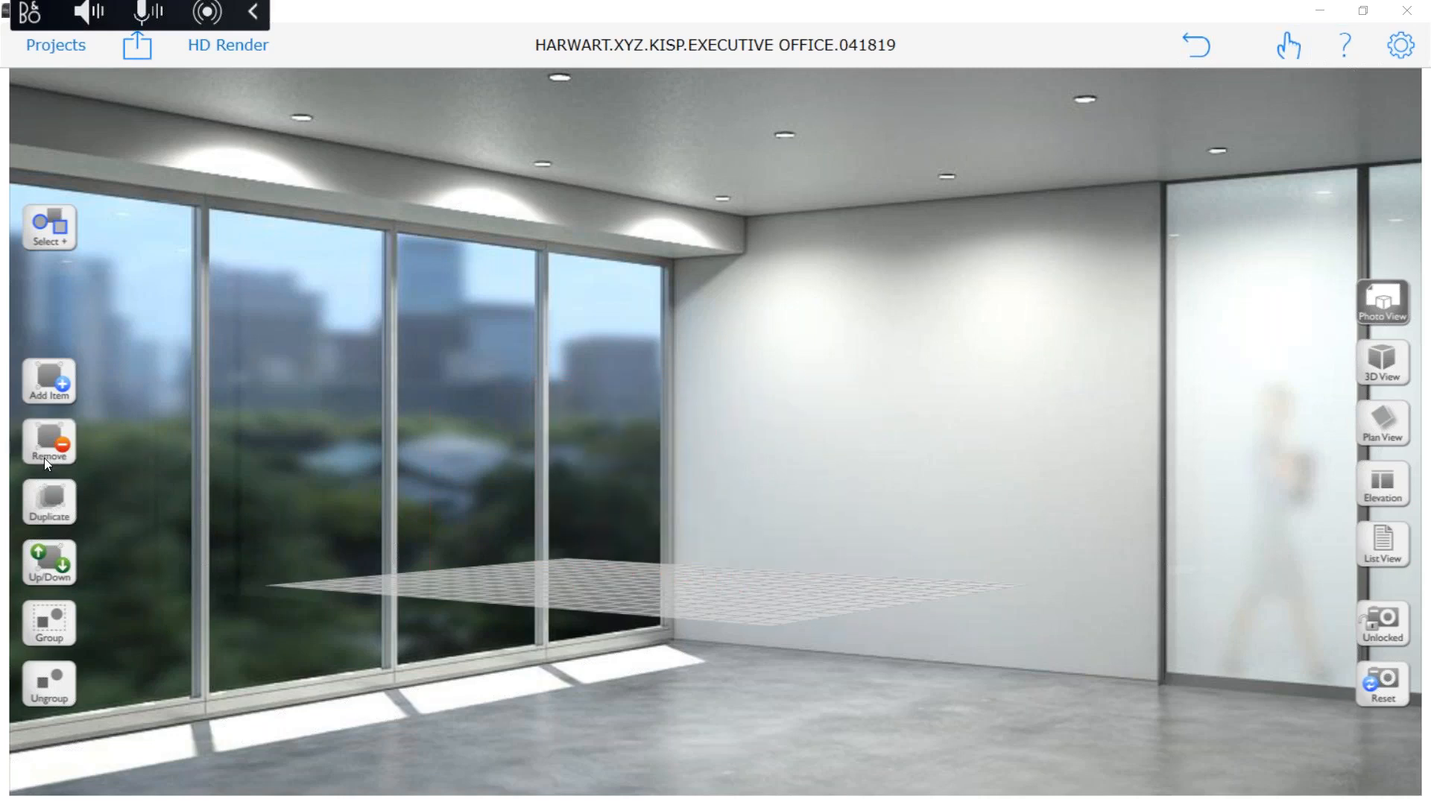
{"action": "left_click_drag", "start_coordinate": [610, 588], "coordinate": [696, 740]}
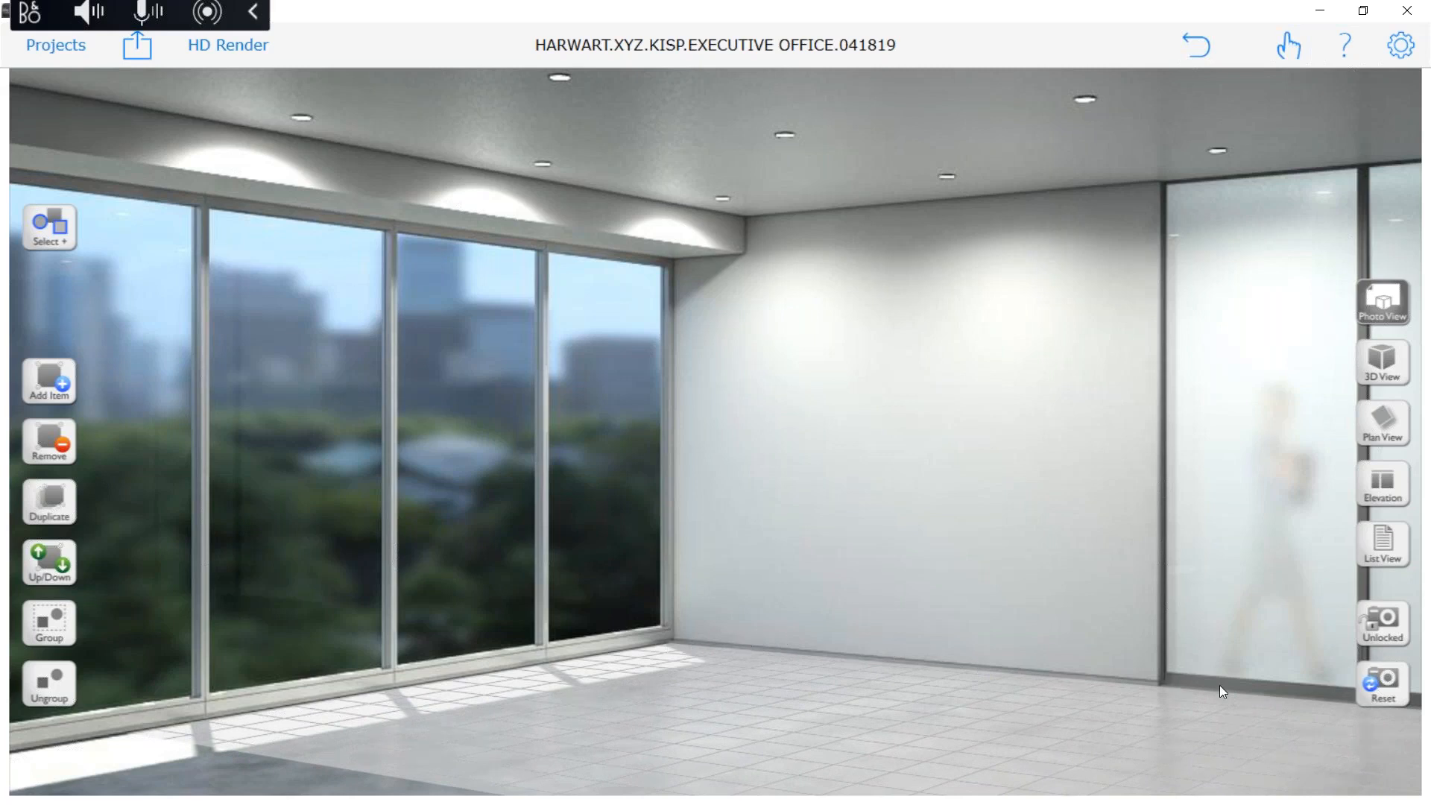
{"action": "left_click", "coordinate": [1198, 43]}
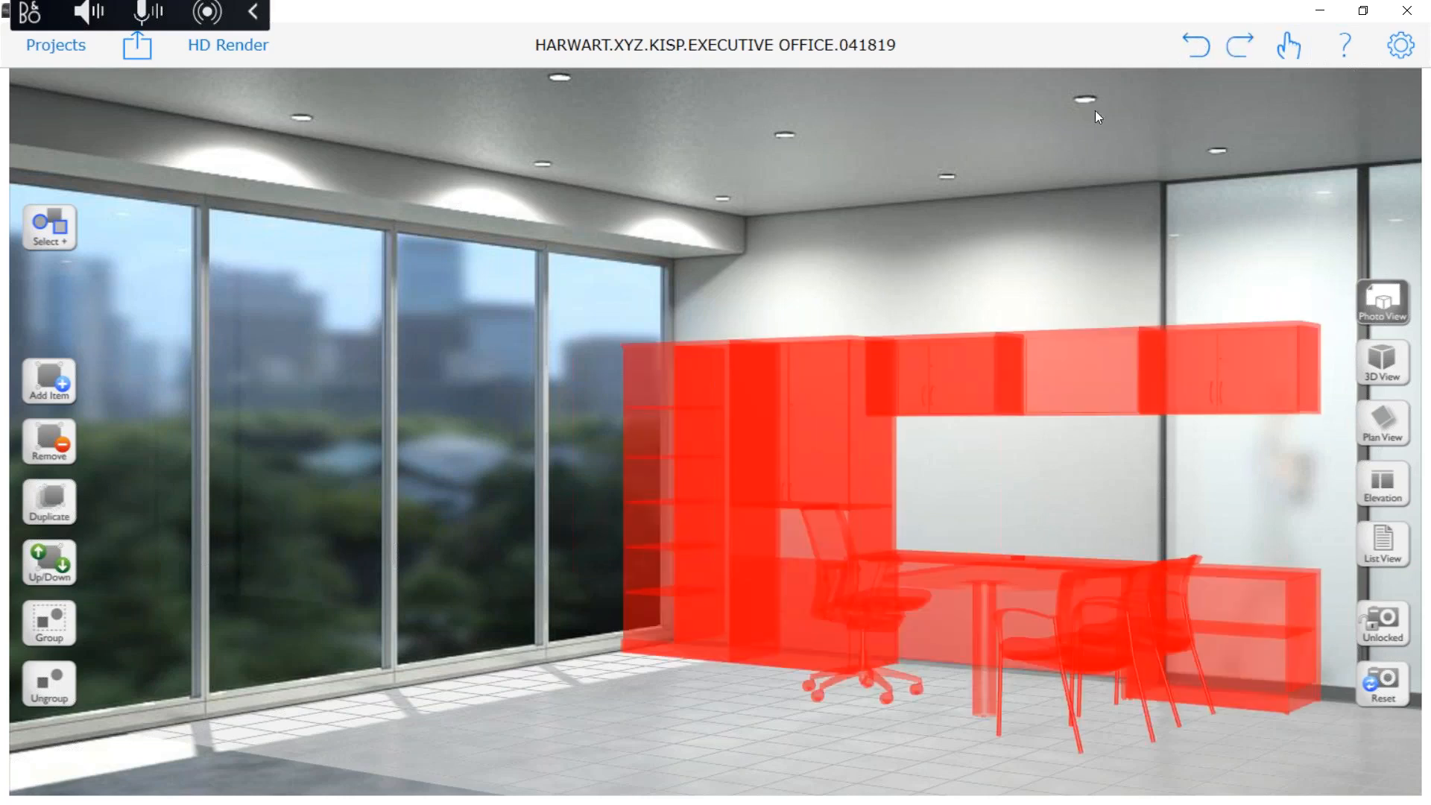
{"action": "left_click", "coordinate": [514, 490]}
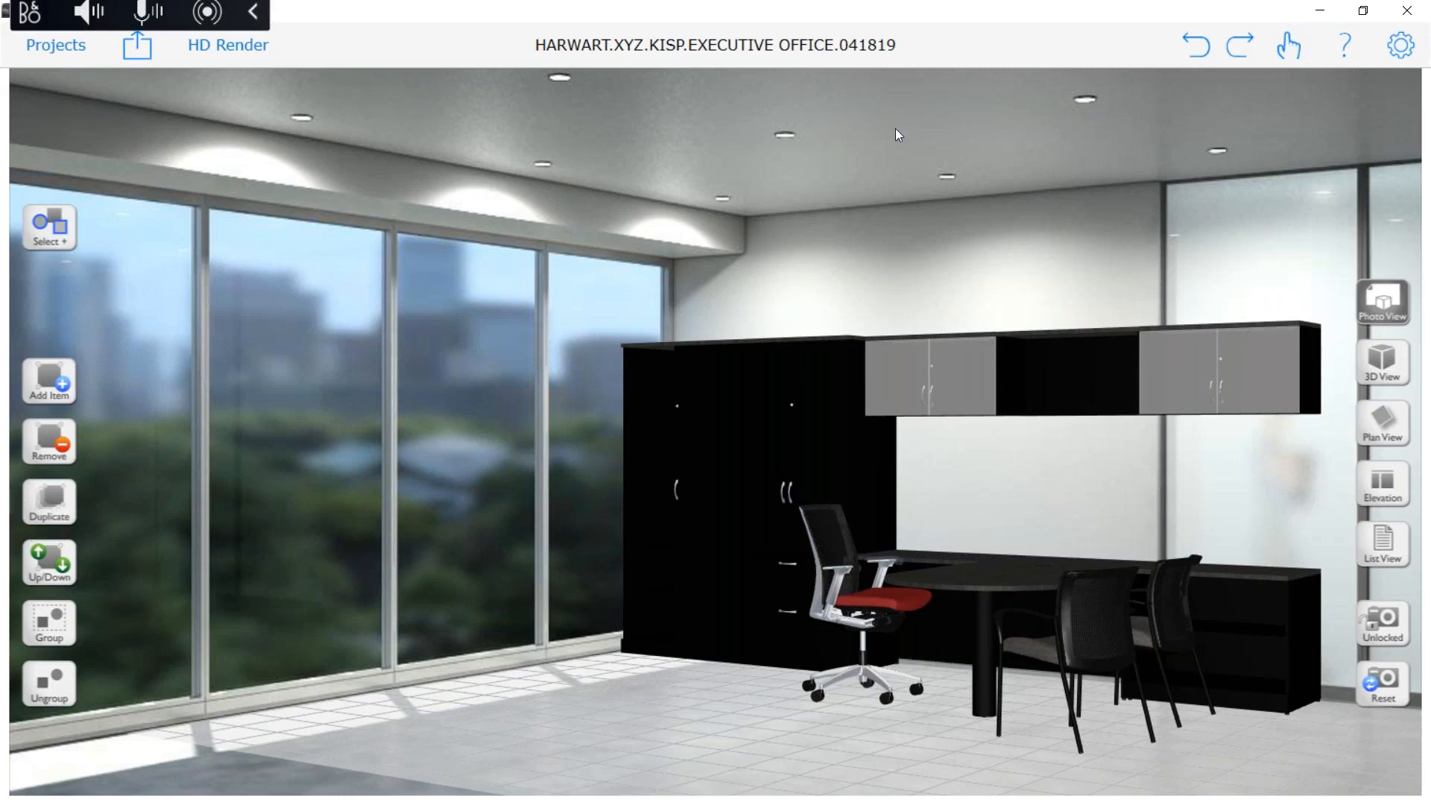
Render the office inside the window-walled room in good quality and return to the project
{"action": "left_click", "coordinate": [227, 45]}
{"action": "left_click", "coordinate": [256, 126]}
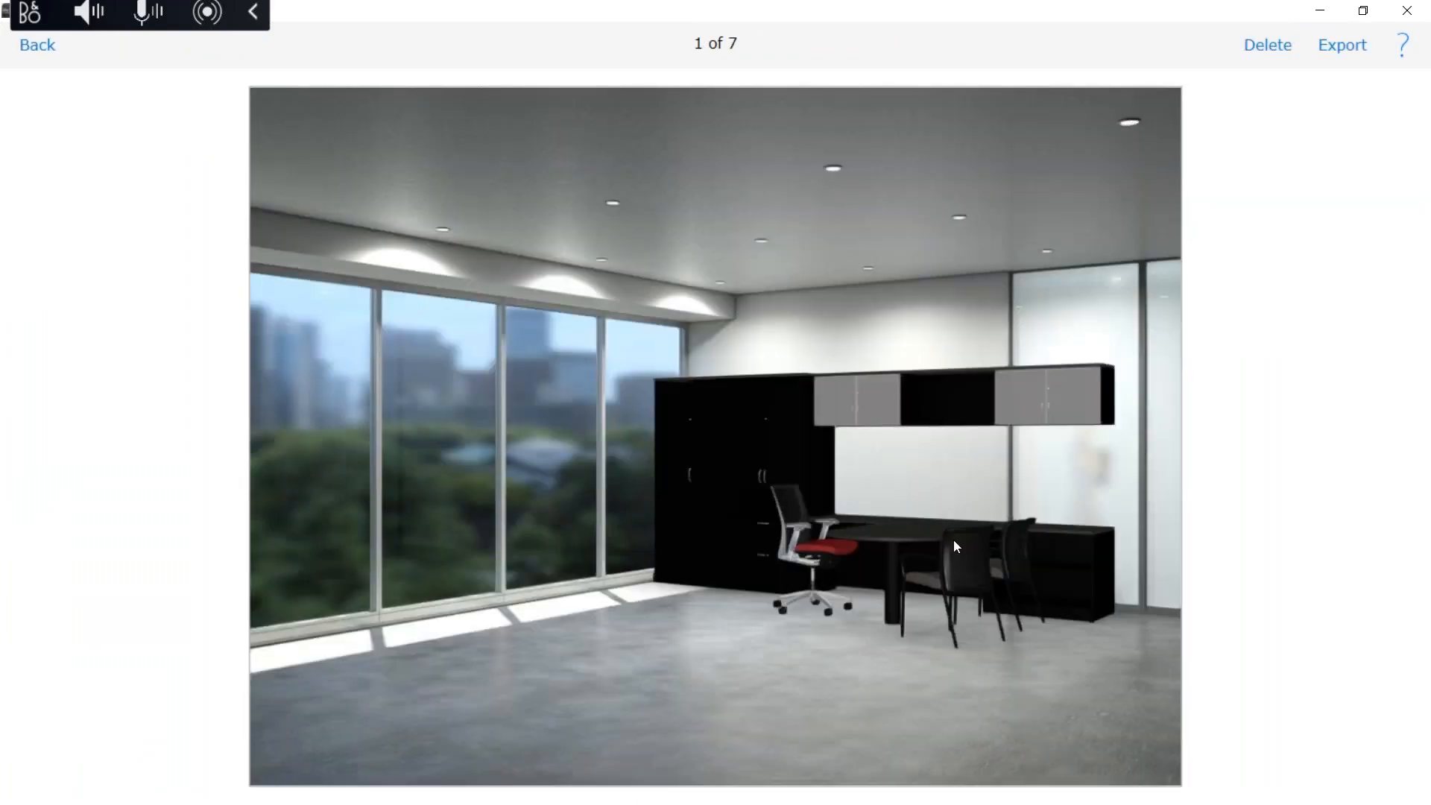
{"action": "left_click", "coordinate": [32, 53]}
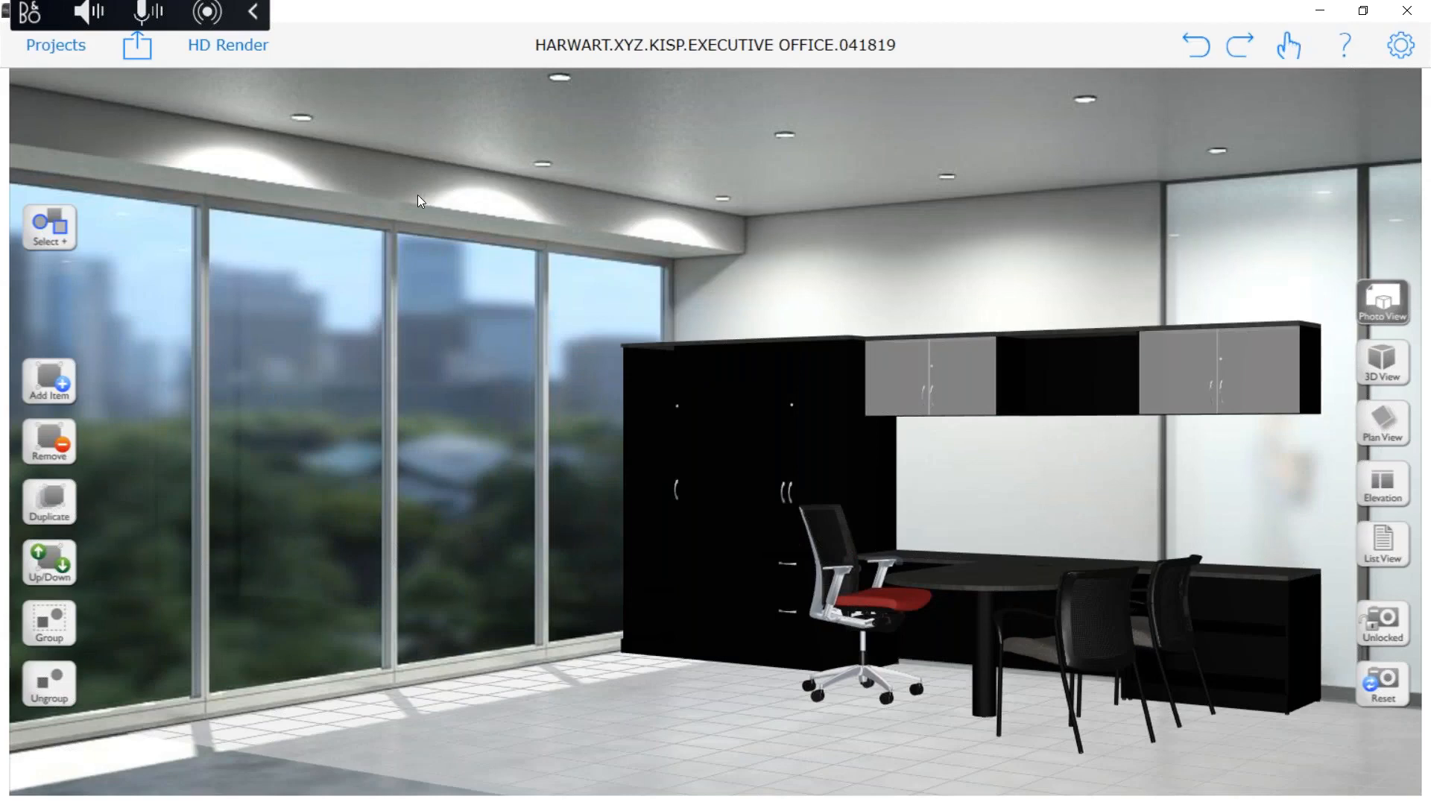
Replace the environment with the sample carpeted open office that has exposed ductwork and a green column
{"action": "left_click", "coordinate": [209, 46]}
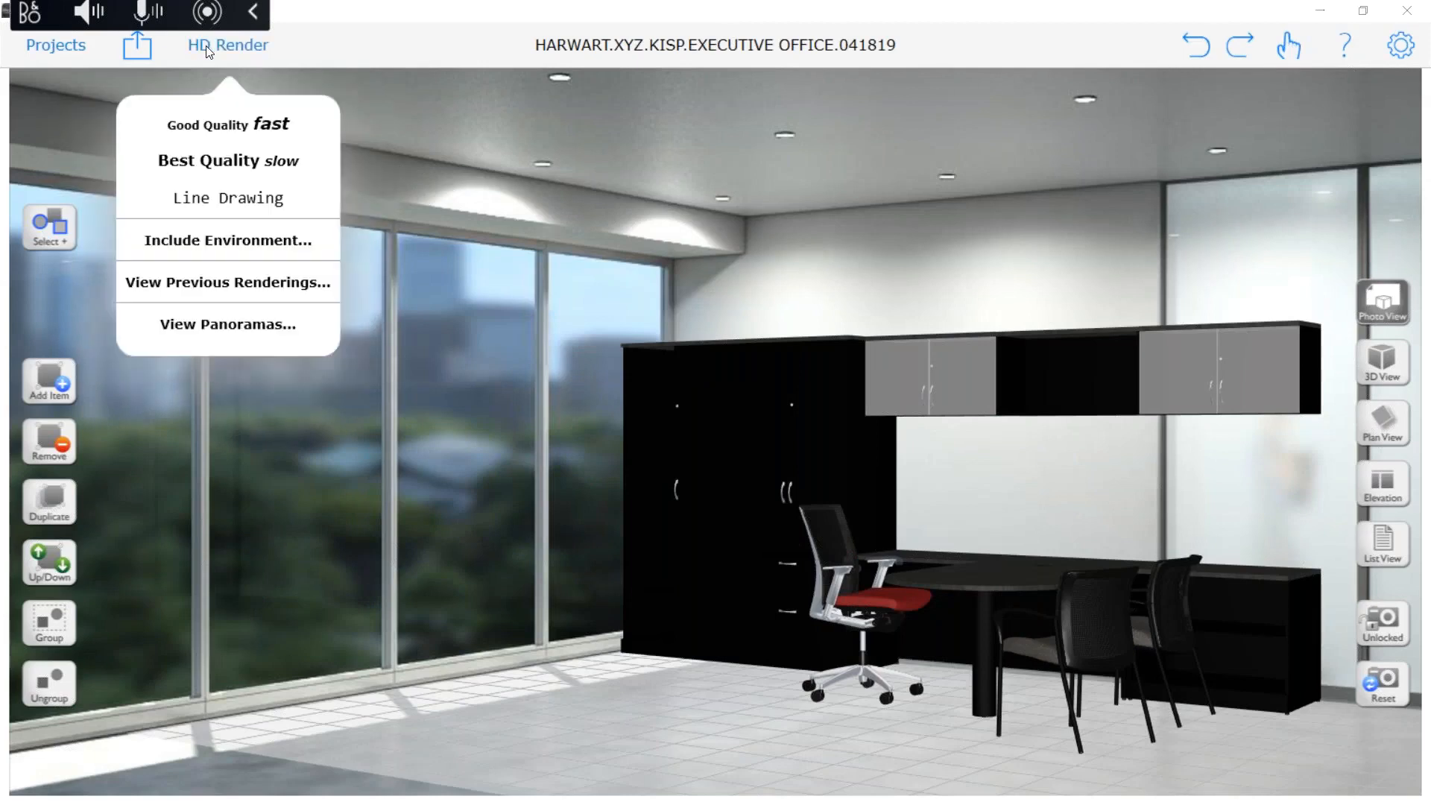
{"action": "left_click", "coordinate": [234, 248]}
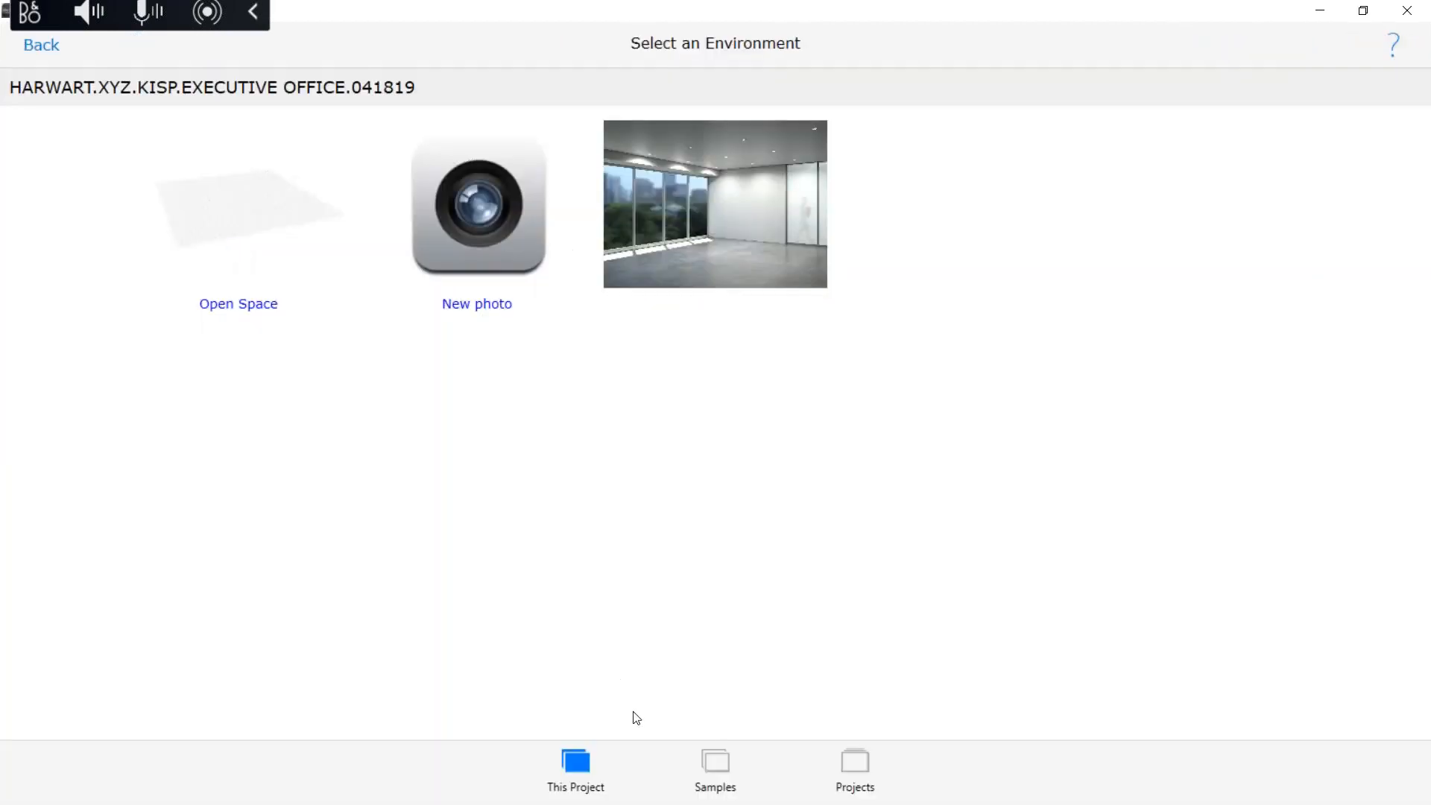
{"action": "left_click", "coordinate": [730, 759]}
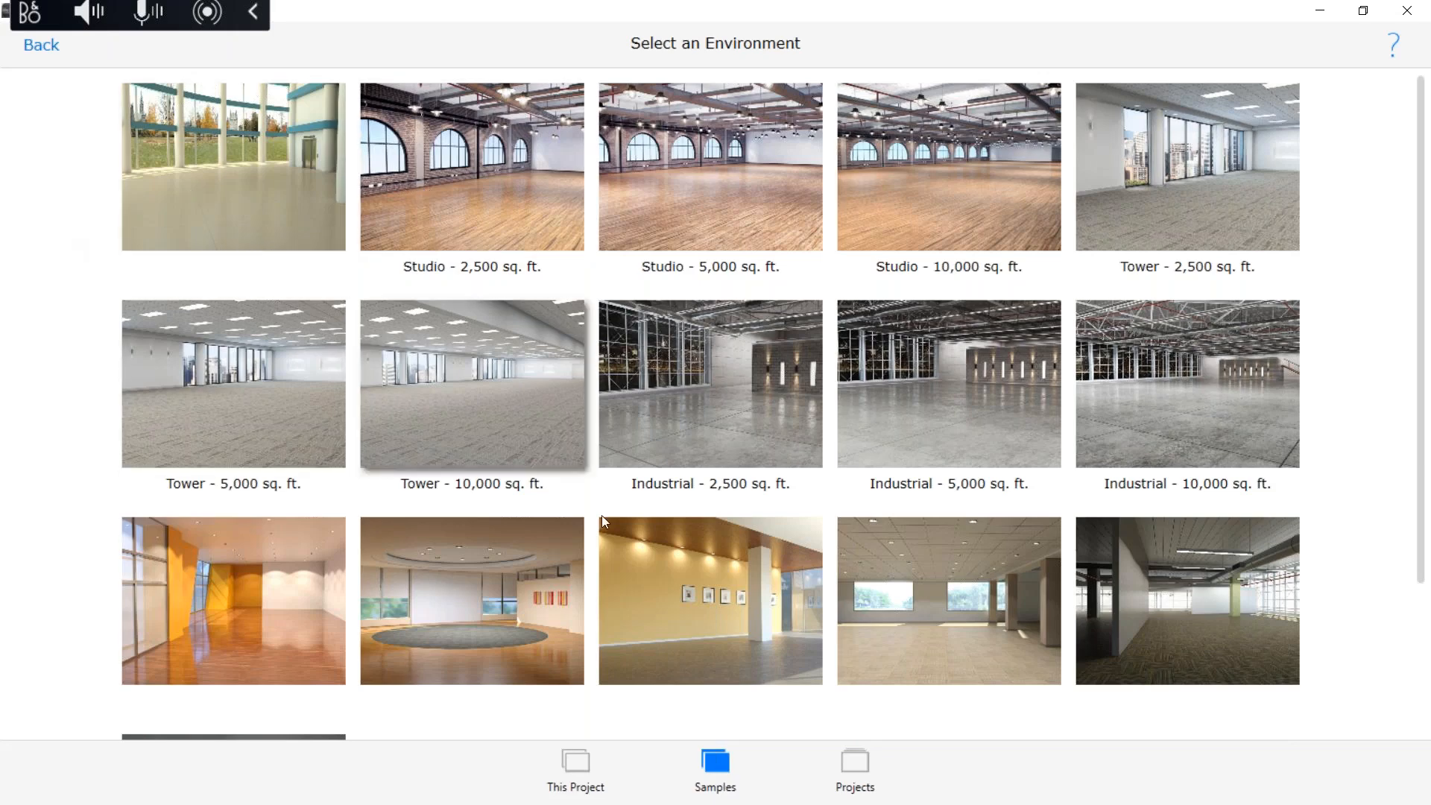
{"action": "left_click", "coordinate": [1278, 648]}
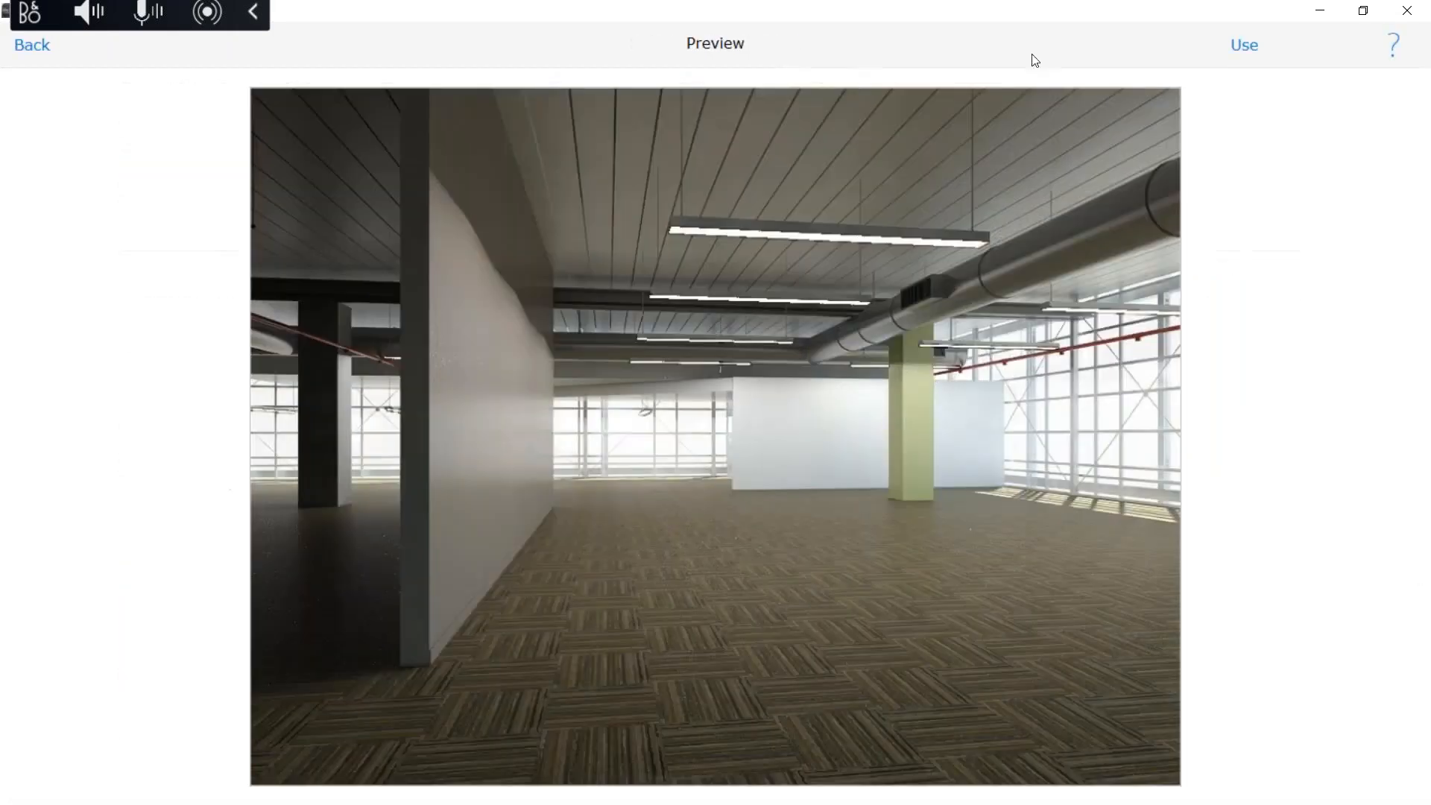
{"action": "left_click", "coordinate": [1243, 48]}
Orient and enlarge the furniture on the carpeted floor so the storage faces front, with its open shelving end beside the partition wall
{"action": "left_click_drag", "start_coordinate": [466, 705], "coordinate": [471, 595]}
{"action": "left_click_drag", "start_coordinate": [530, 631], "coordinate": [1051, 588]}
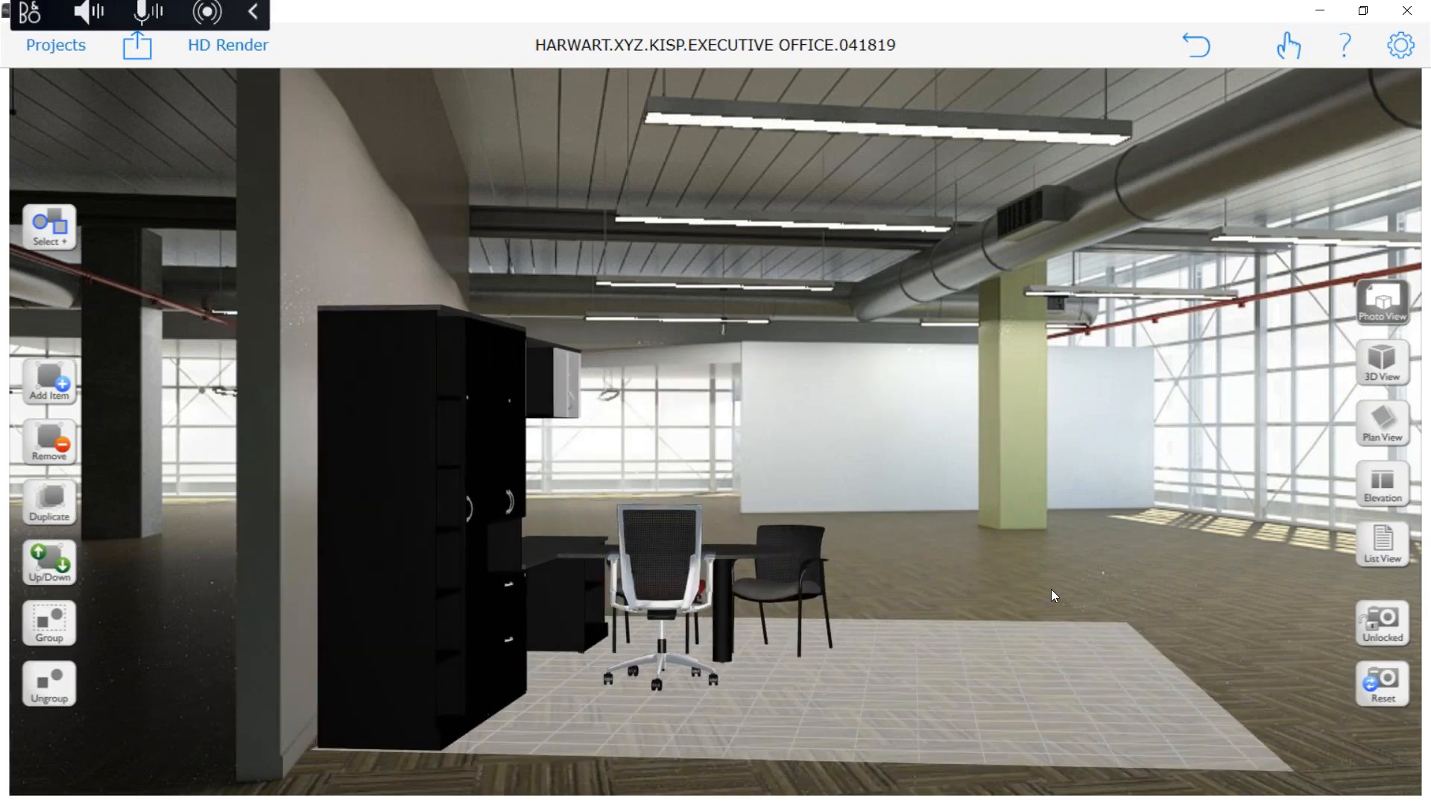
{"action": "left_click_drag", "start_coordinate": [602, 722], "coordinate": [553, 728]}
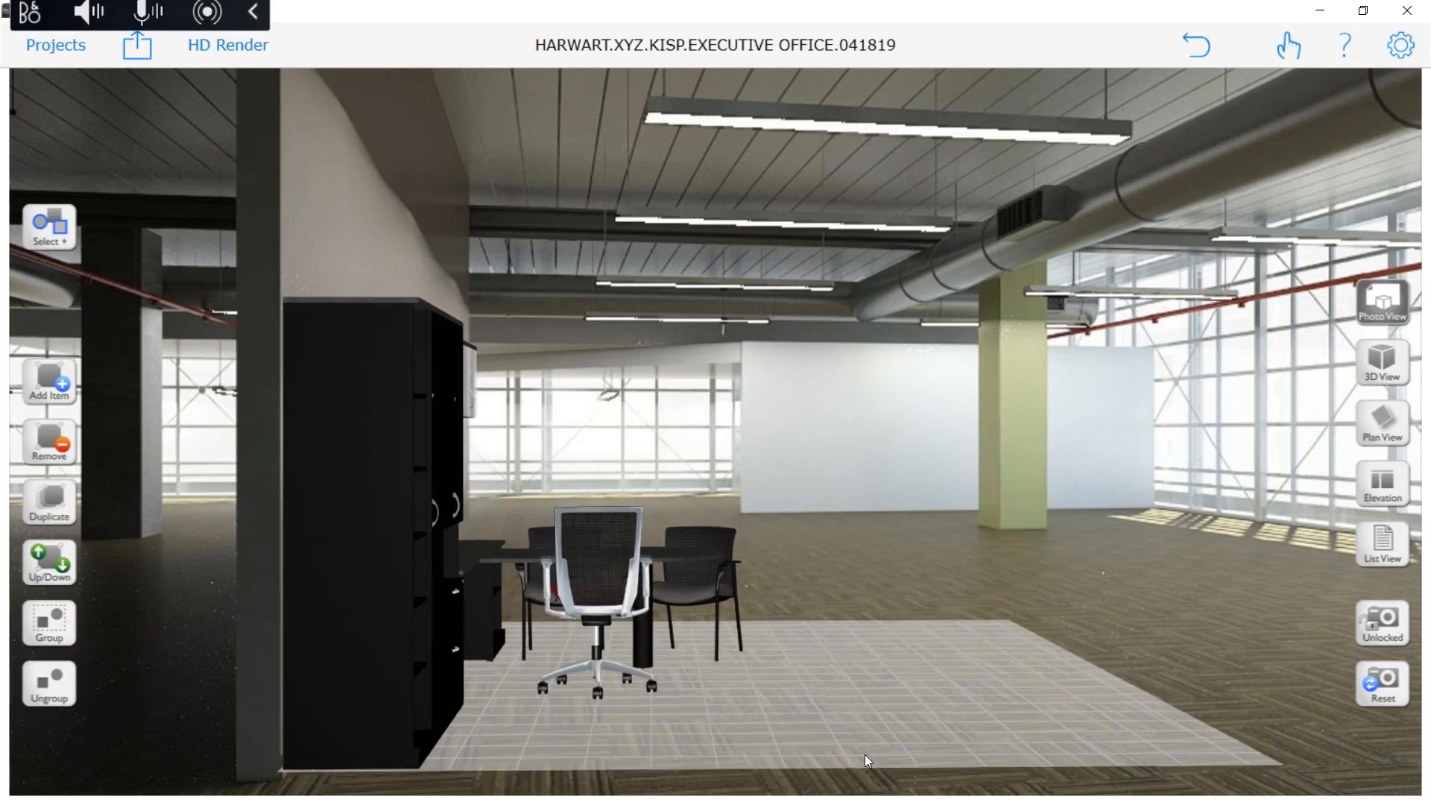
{"action": "left_click_drag", "start_coordinate": [669, 750], "coordinate": [478, 698]}
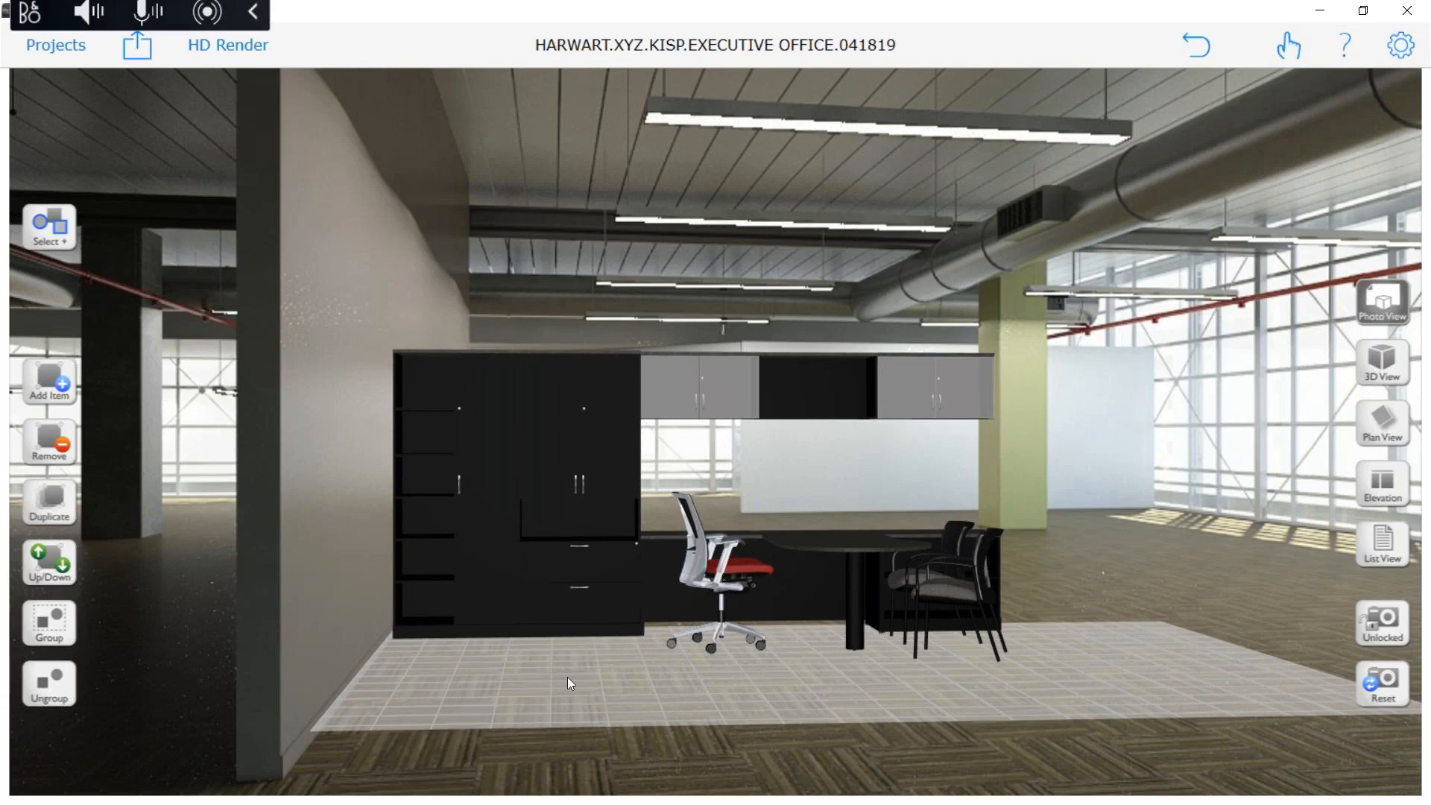
{"action": "left_click_drag", "start_coordinate": [568, 678], "coordinate": [705, 615]}
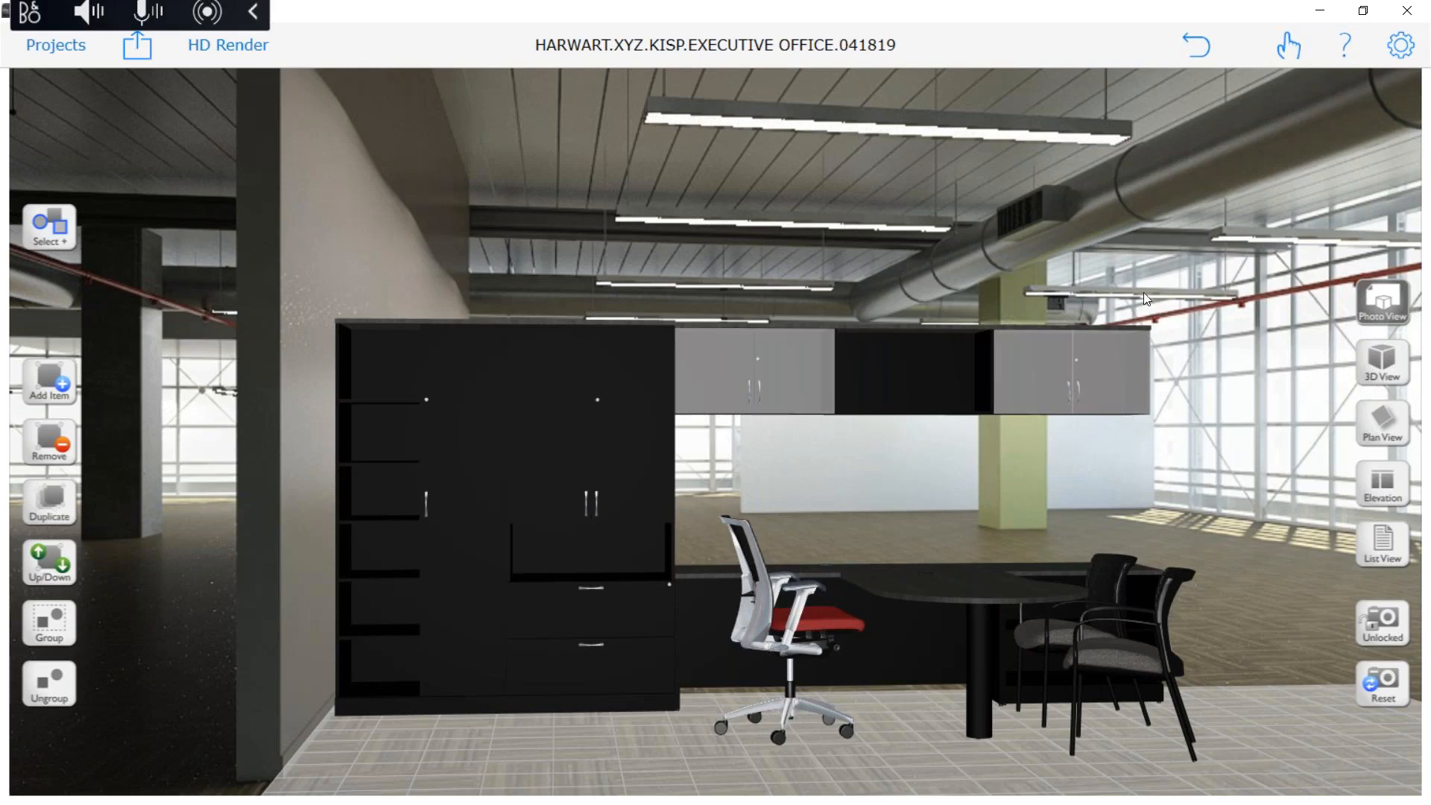
In plan view, browse the KITS Office Environment Elements catalog to its Architectural Elements category for adding an item
{"action": "left_click", "coordinate": [1383, 423]}
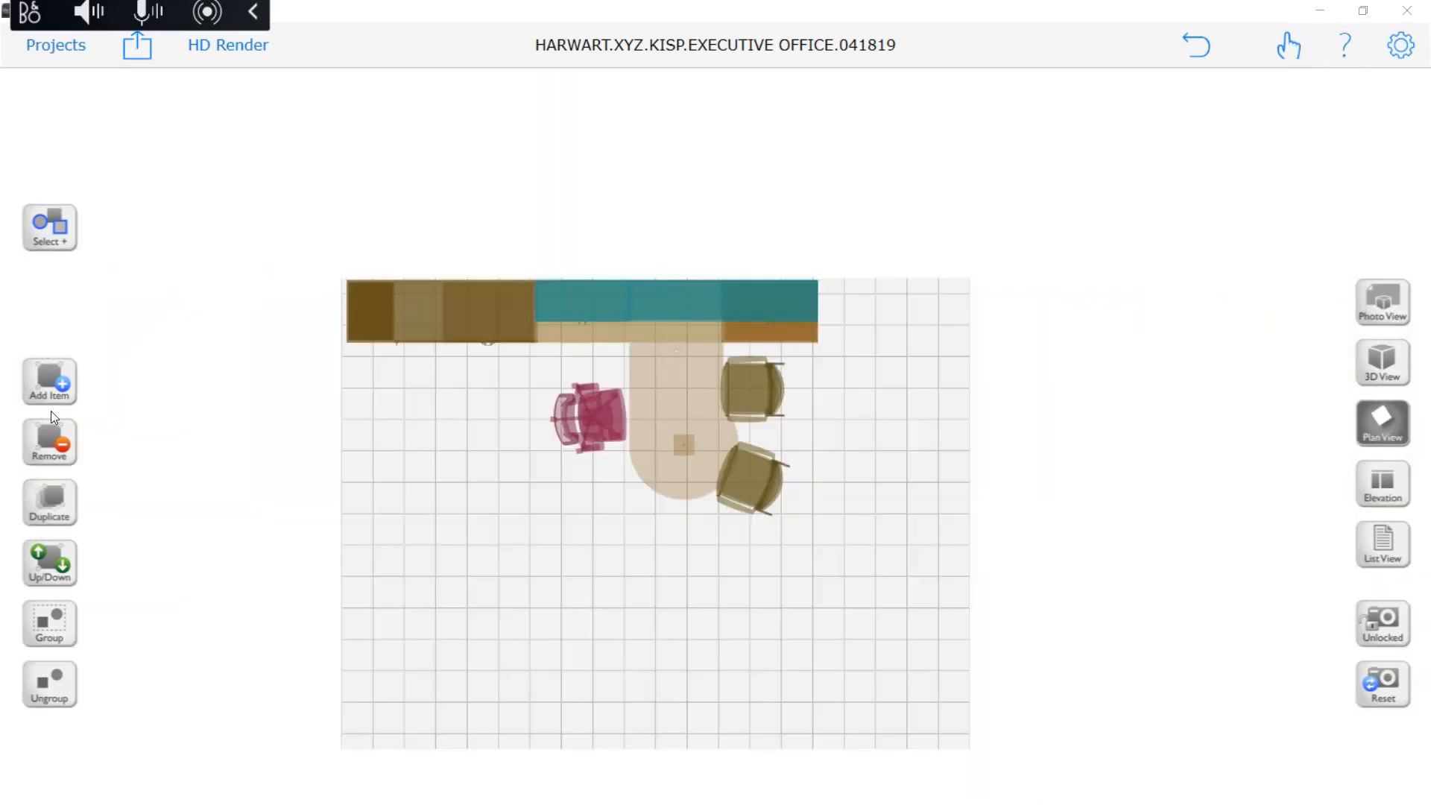
{"action": "left_click", "coordinate": [44, 384]}
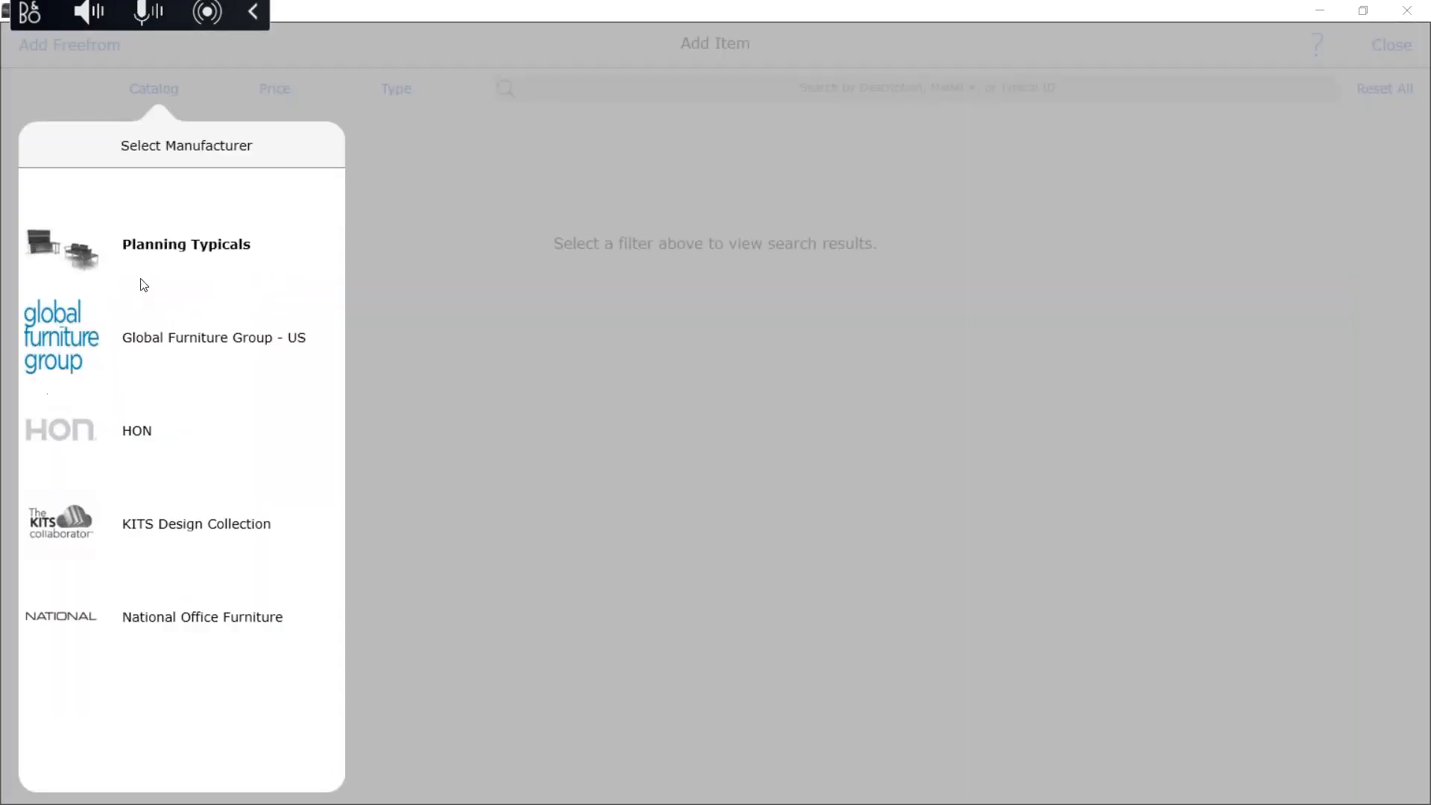
{"action": "left_click", "coordinate": [182, 527]}
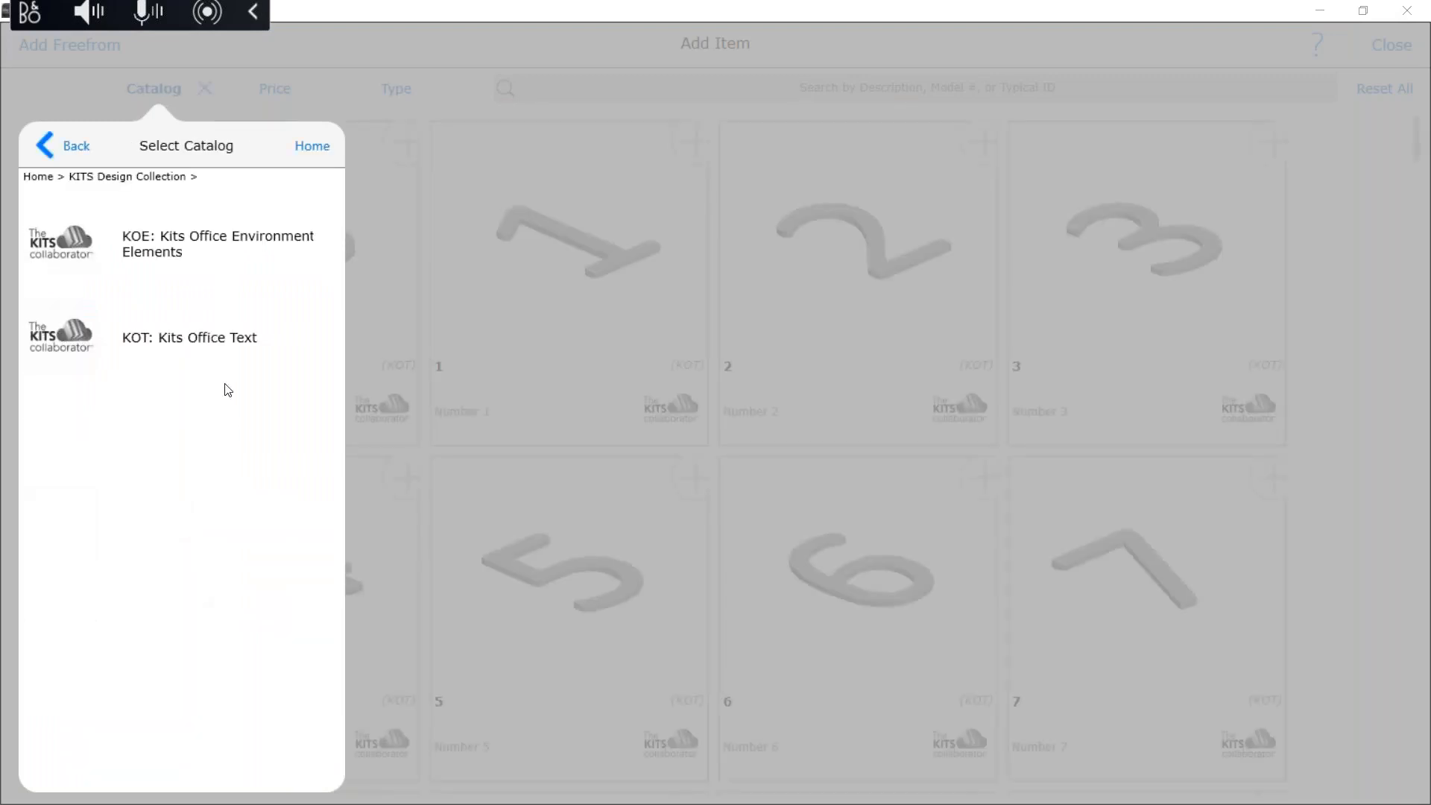
{"action": "left_click", "coordinate": [119, 259]}
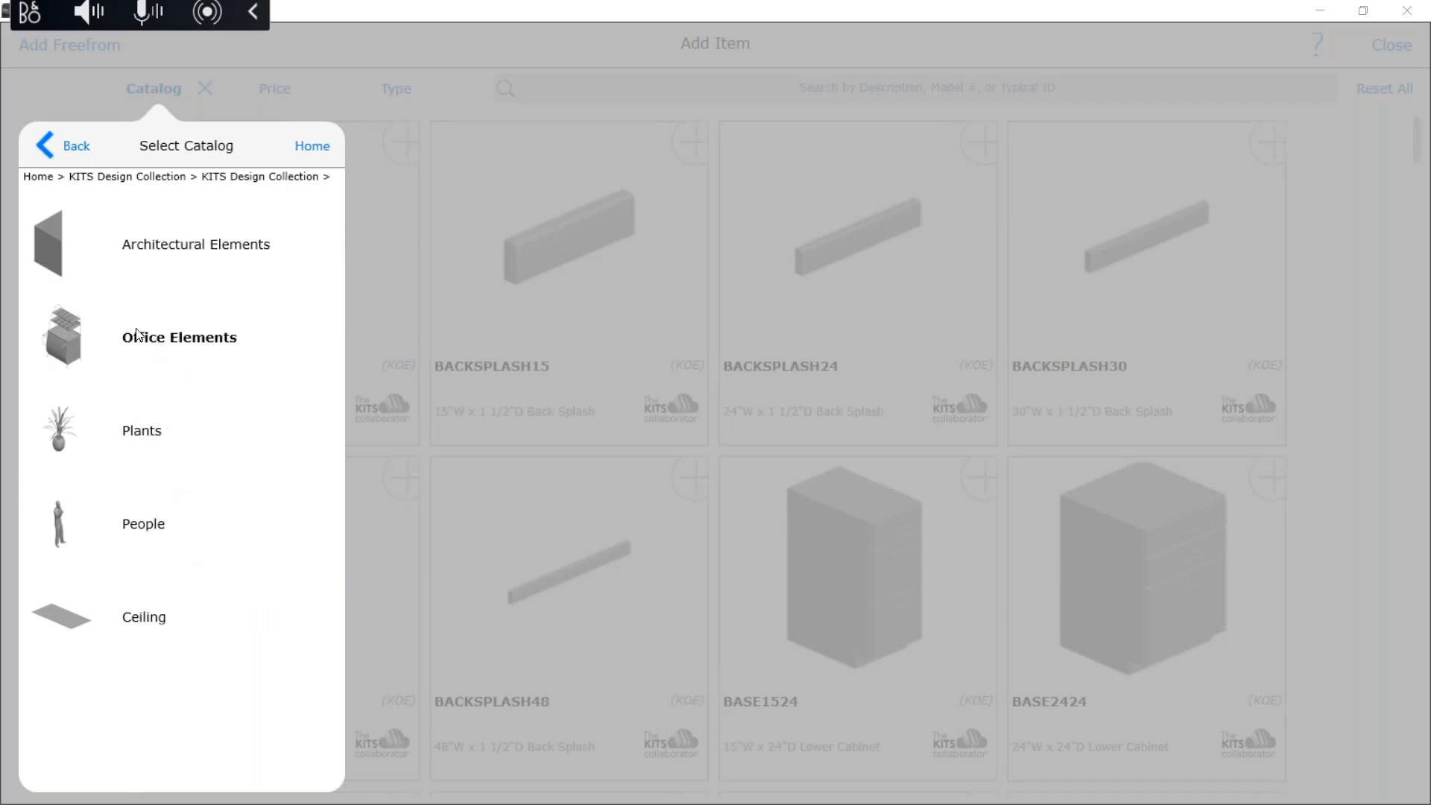
{"action": "left_click", "coordinate": [198, 346]}
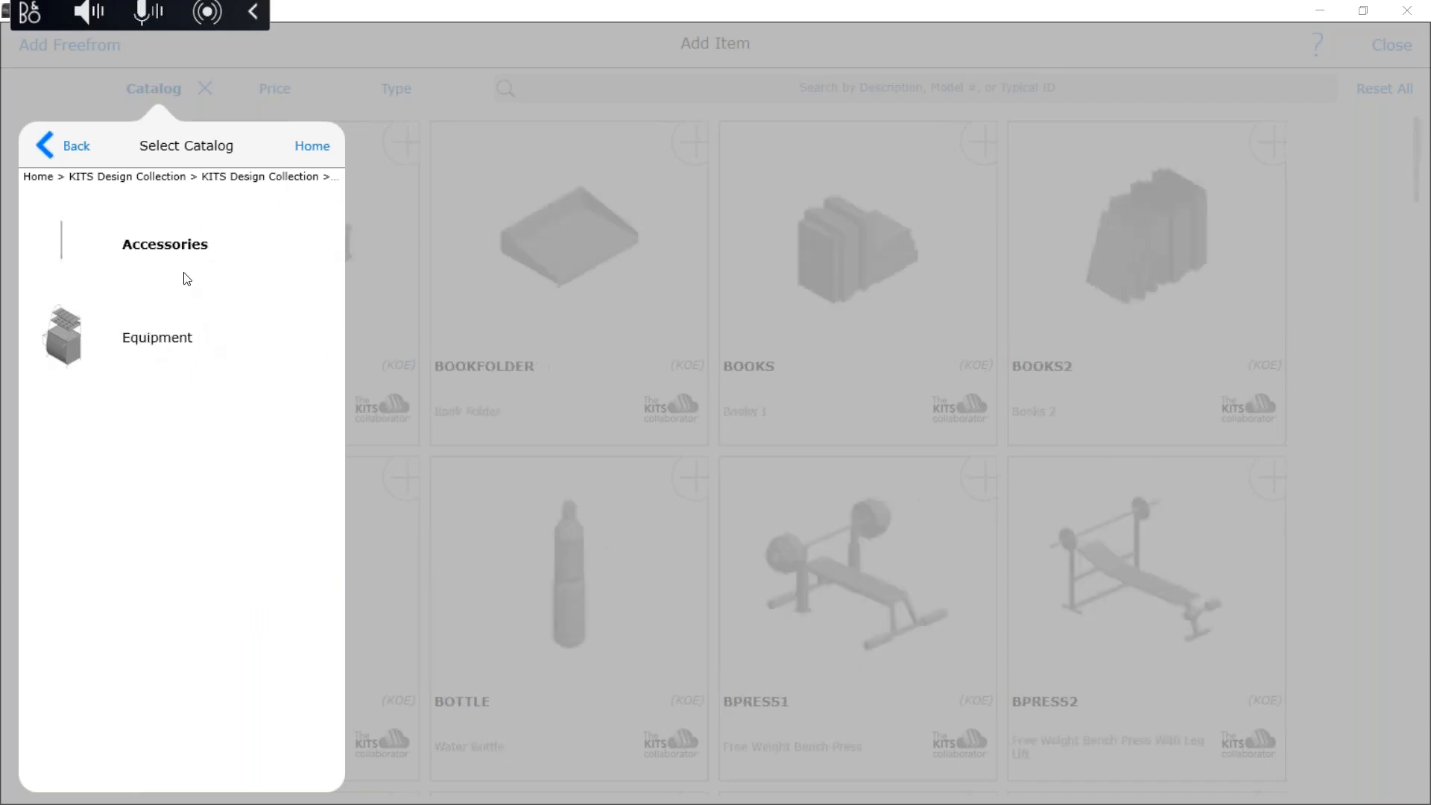
{"action": "left_click", "coordinate": [76, 147]}
{"action": "left_click", "coordinate": [134, 264]}
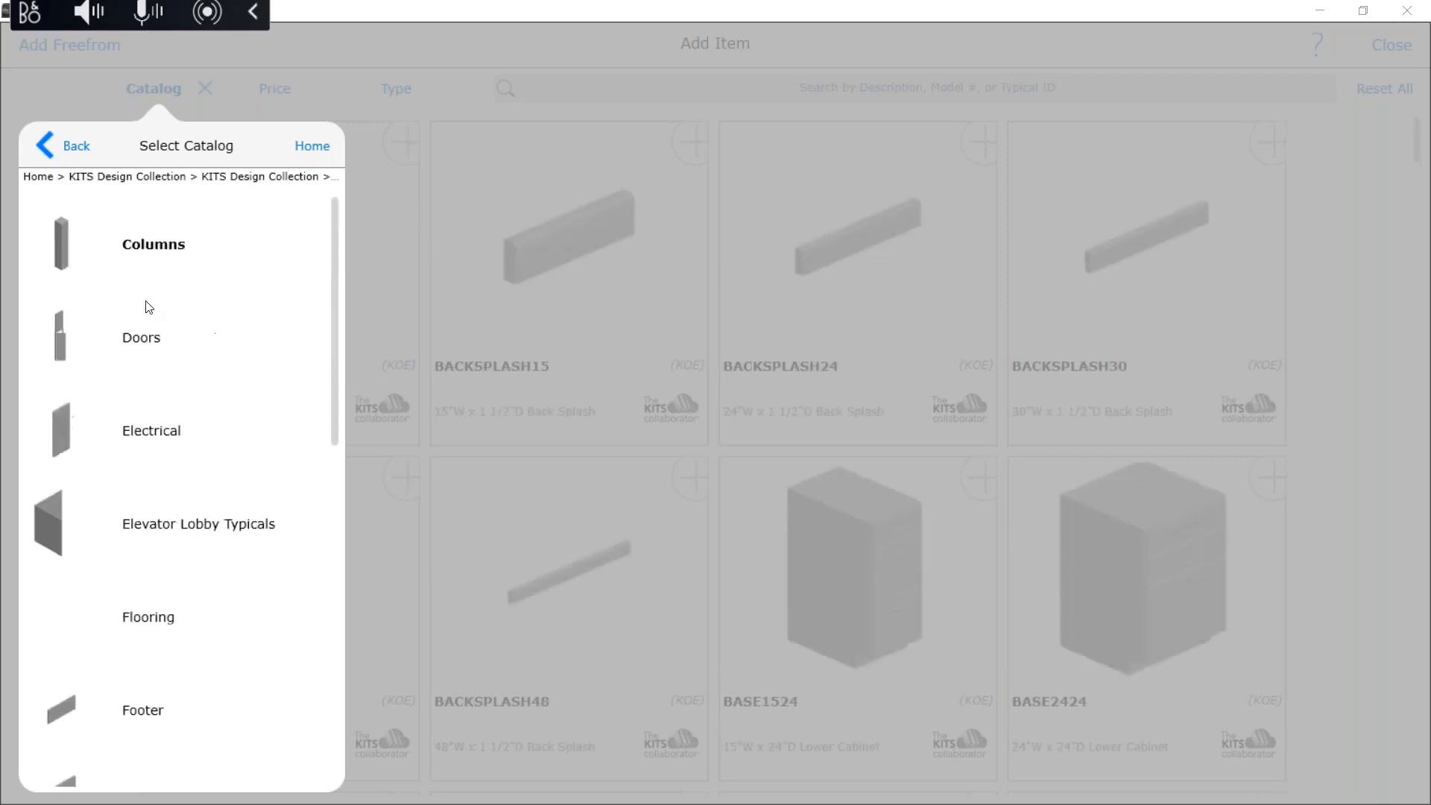
Add the 9 ft high, 15 ft x 15 ft curtain wall and perpendicular wall typical CWPW151509 to the plan
{"action": "scroll", "coordinate": [153, 350], "scroll_direction": "down", "scroll_amount": 5}
{"action": "scroll", "coordinate": [157, 390], "scroll_direction": "down", "scroll_amount": 5}
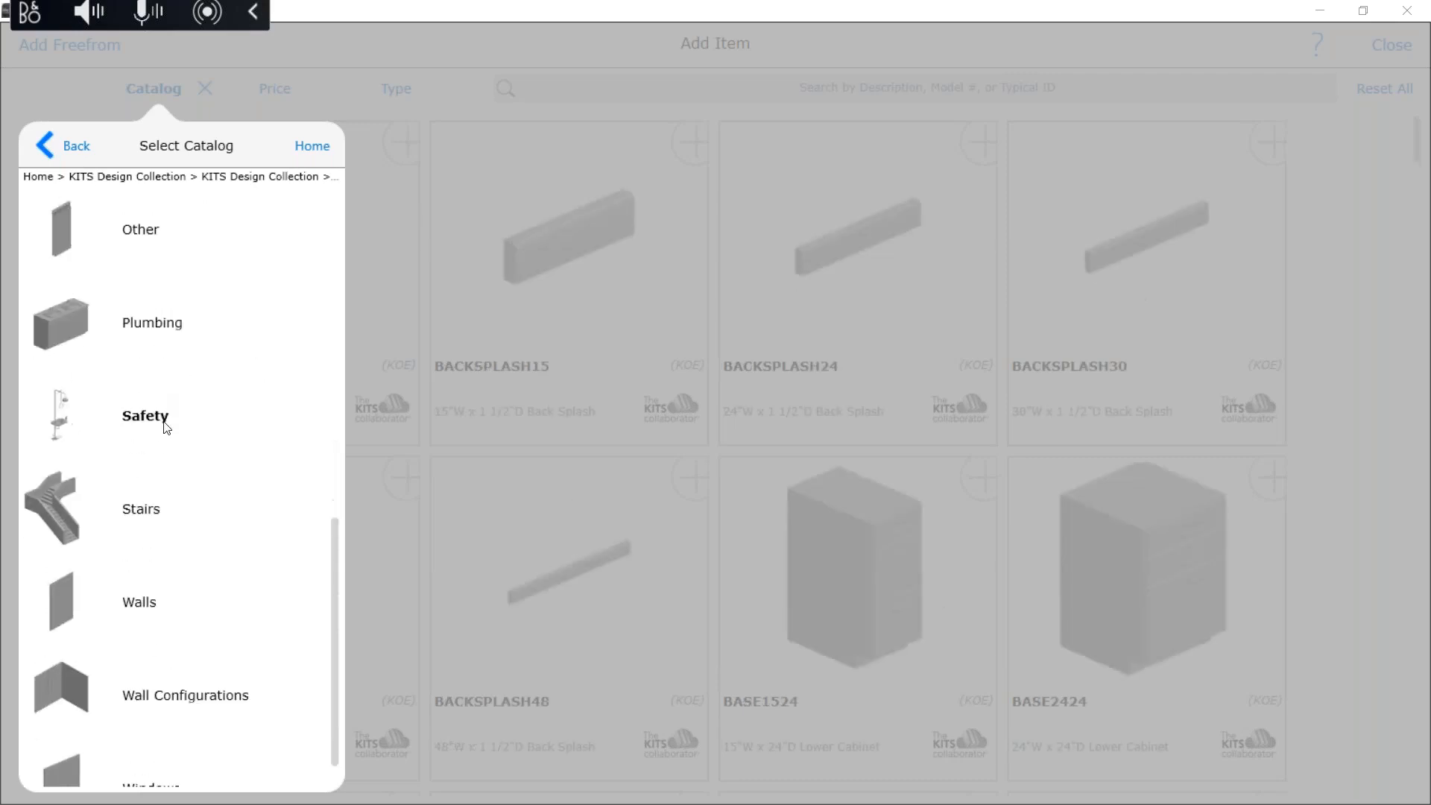
{"action": "left_click", "coordinate": [194, 697]}
{"action": "left_click", "coordinate": [174, 252]}
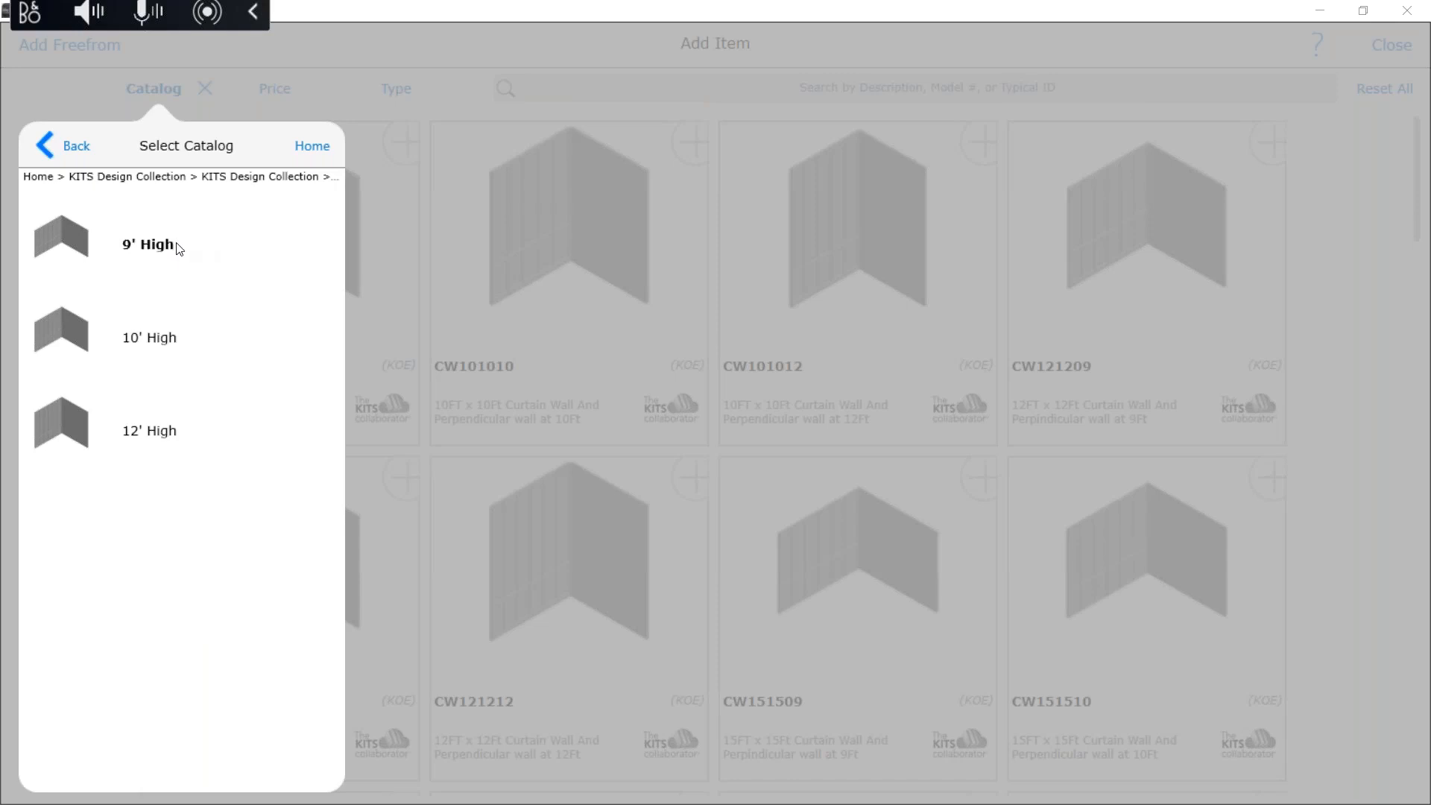
{"action": "left_click", "coordinate": [178, 246]}
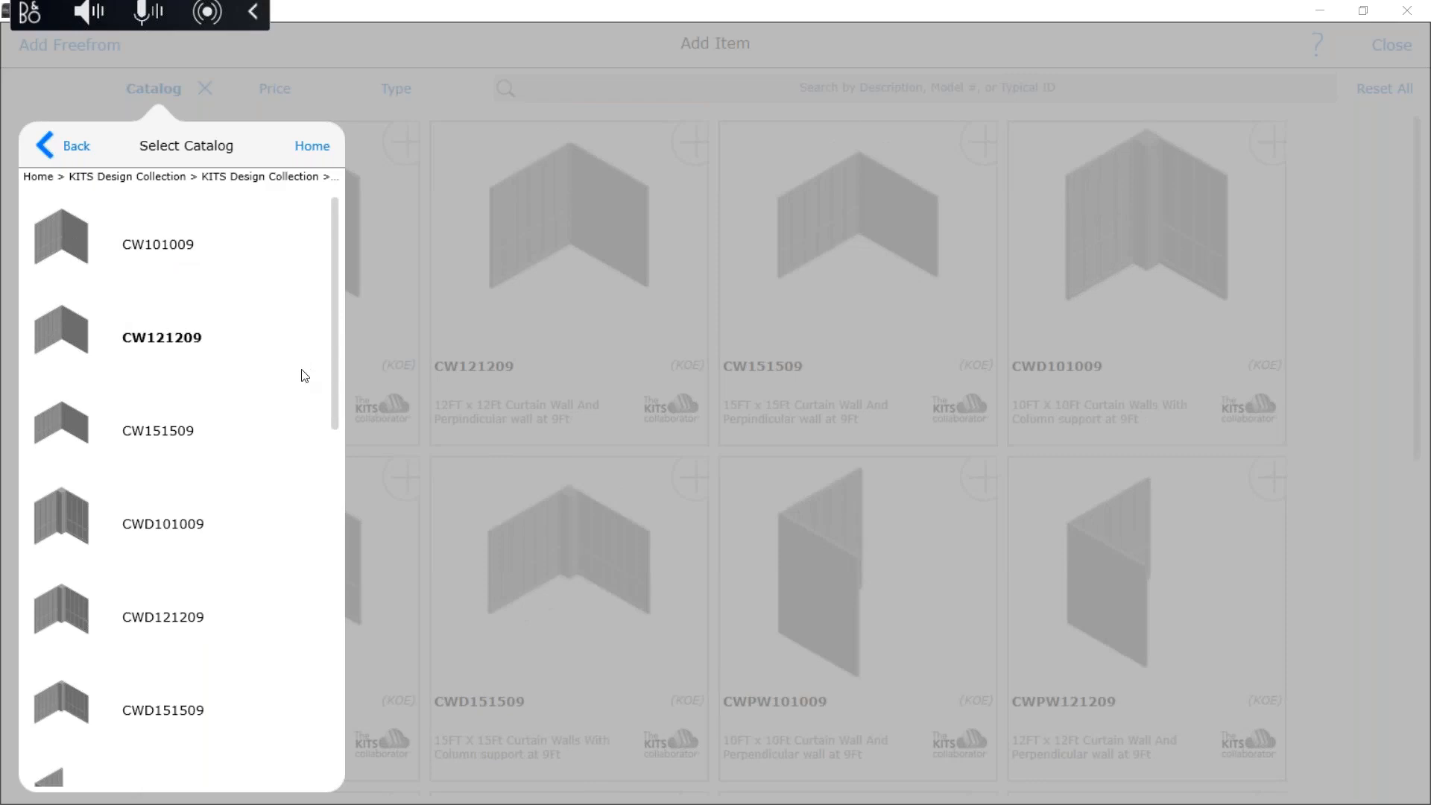
{"action": "scroll", "coordinate": [266, 556], "scroll_direction": "down", "scroll_amount": 4}
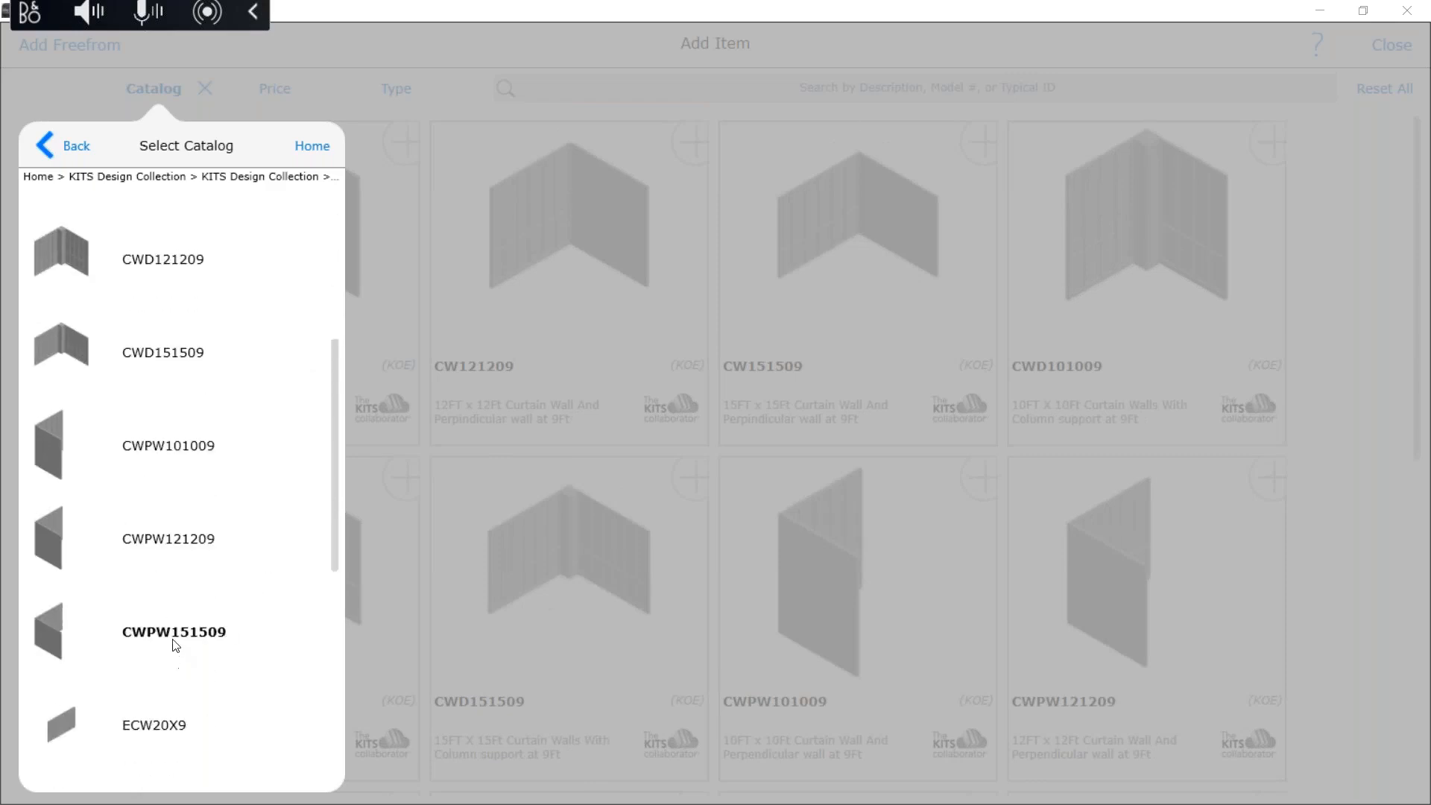
{"action": "left_click", "coordinate": [176, 645]}
{"action": "left_click_drag", "start_coordinate": [281, 229], "coordinate": [731, 442]}
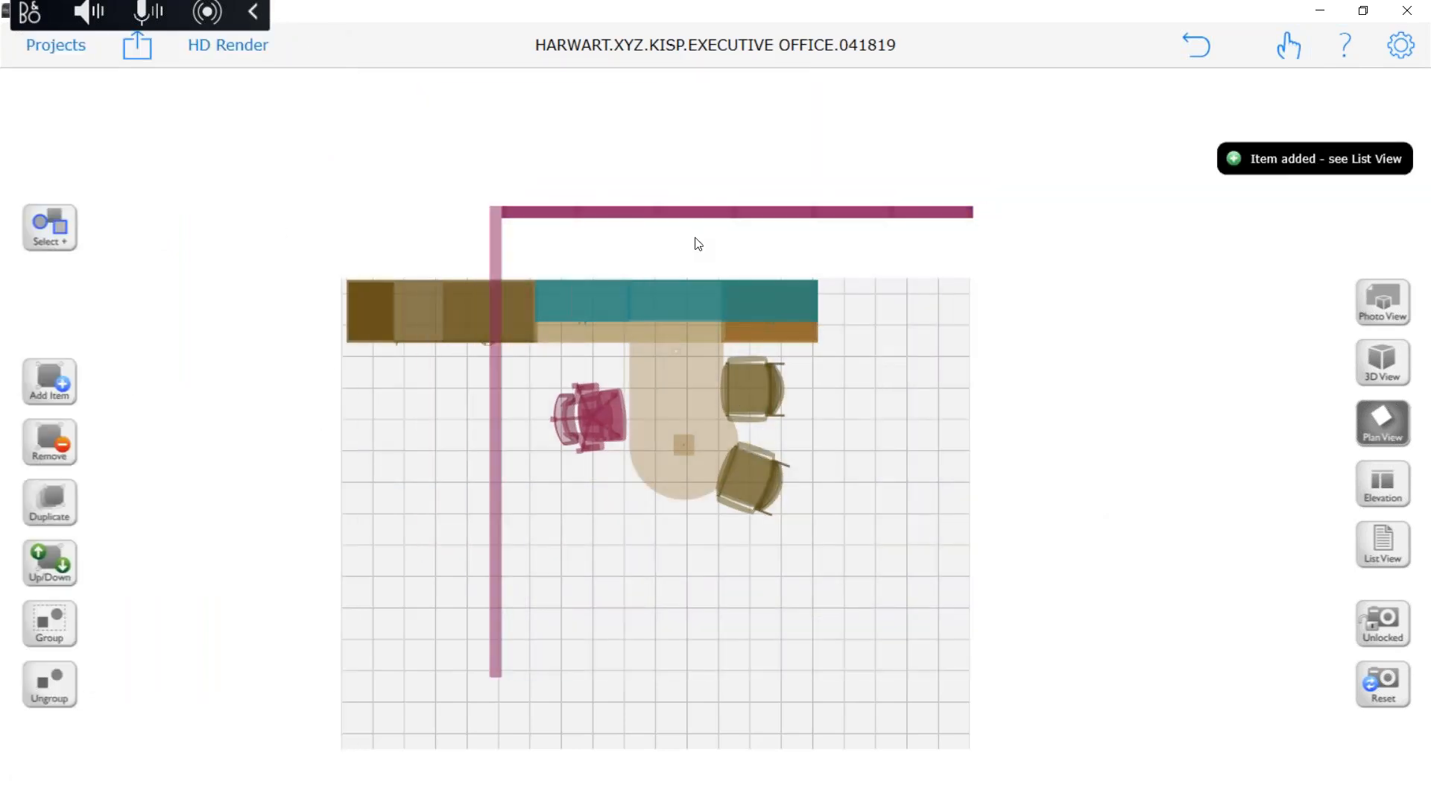
Rotate the wall assembly and place its solid wall directly behind the furniture, with the curtain wall on the guest chair side, checking it in 3D
{"action": "left_click", "coordinate": [705, 219]}
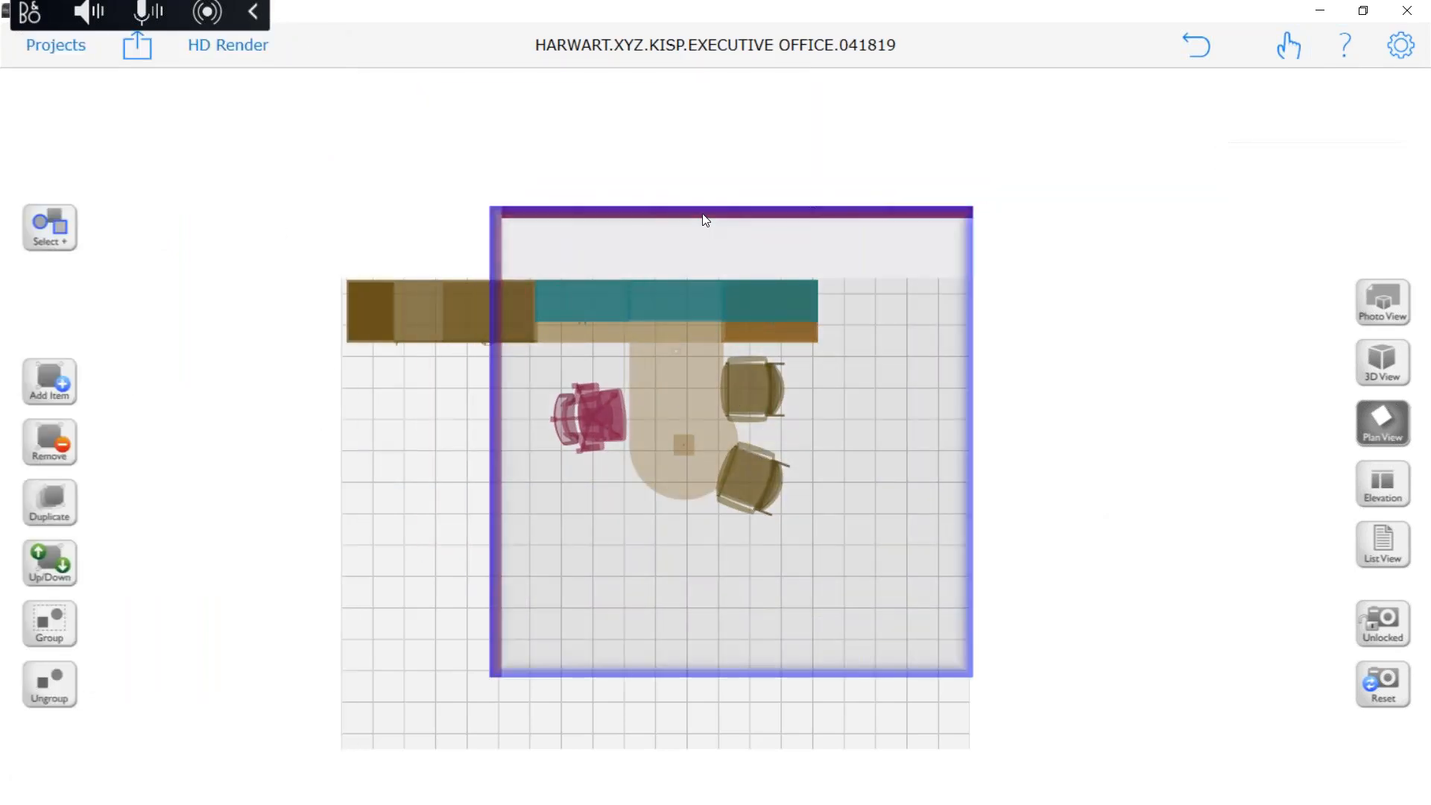
{"action": "right_click_drag", "start_coordinate": [643, 222], "coordinate": [524, 265]}
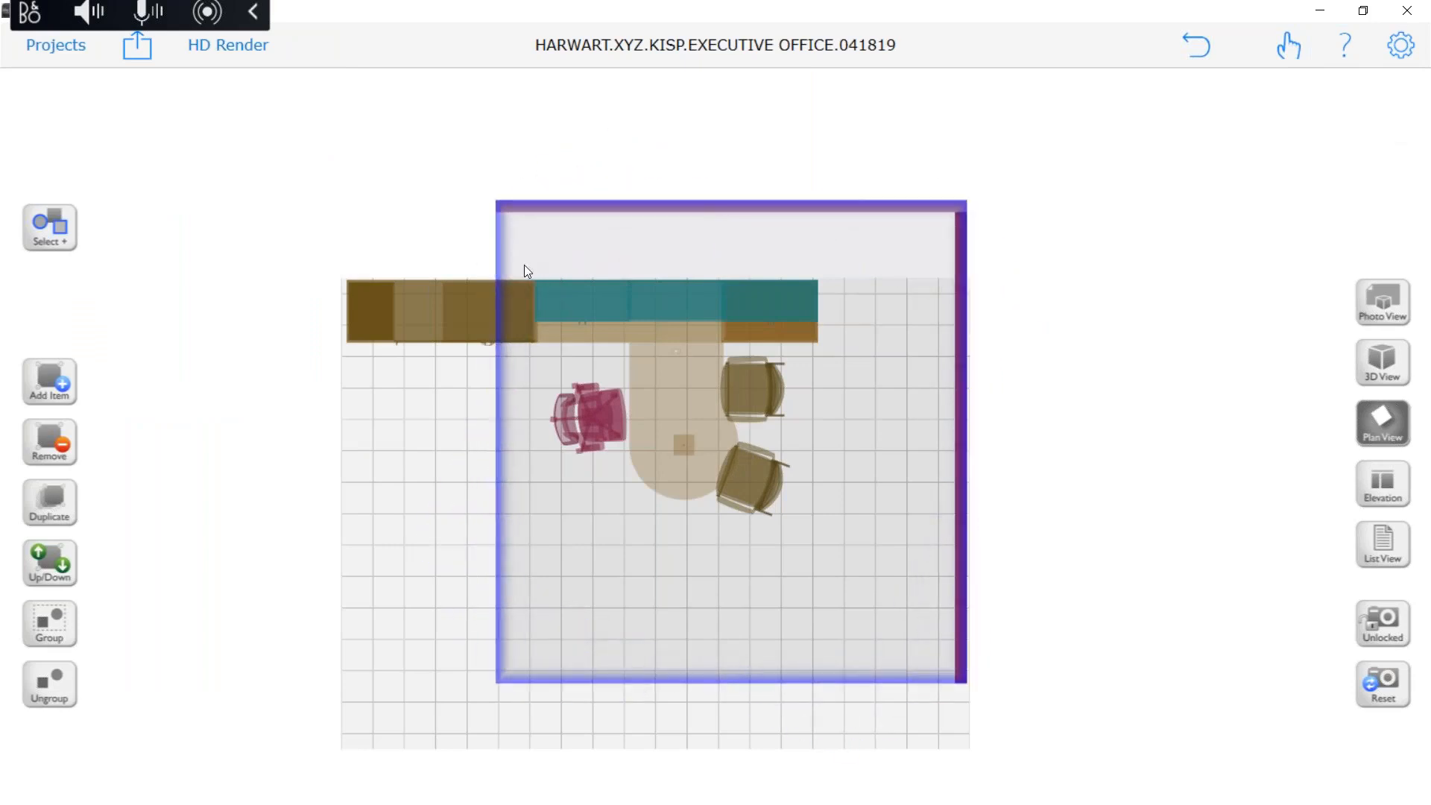
{"action": "left_click_drag", "start_coordinate": [952, 197], "coordinate": [923, 274]}
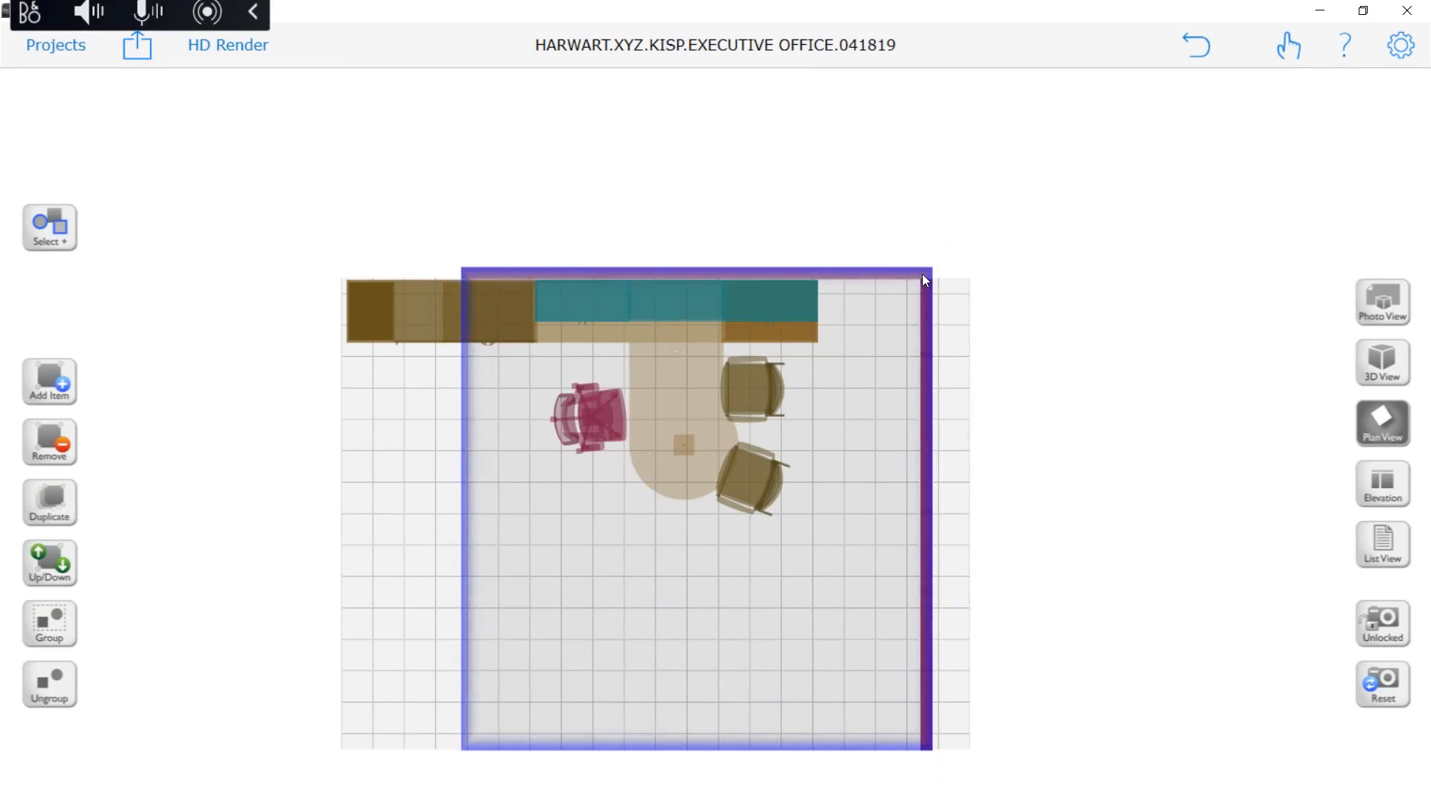
{"action": "left_click", "coordinate": [1378, 372]}
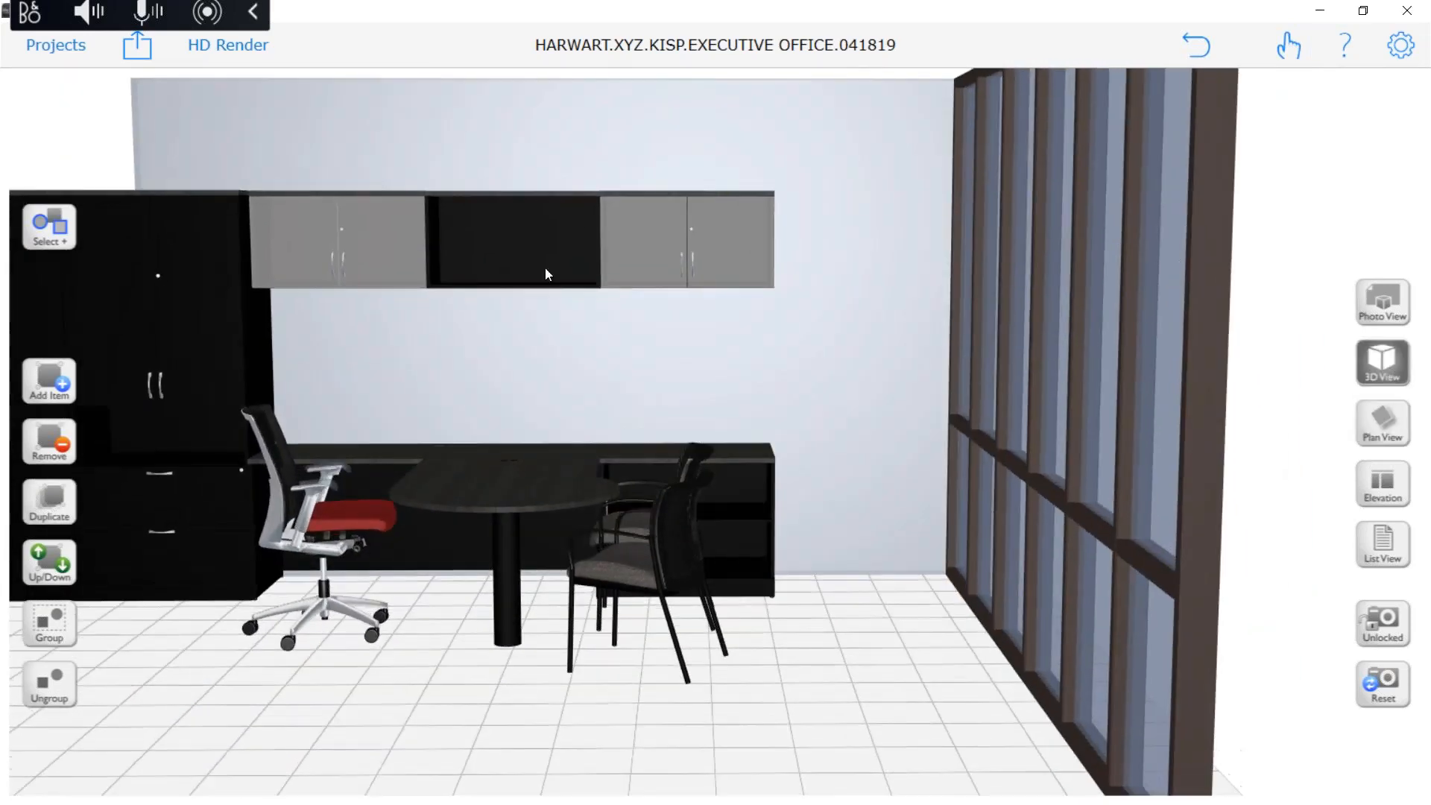
From plan view, return to the item catalog's Architectural Elements category and open its Walls group
{"action": "left_click", "coordinate": [1383, 432]}
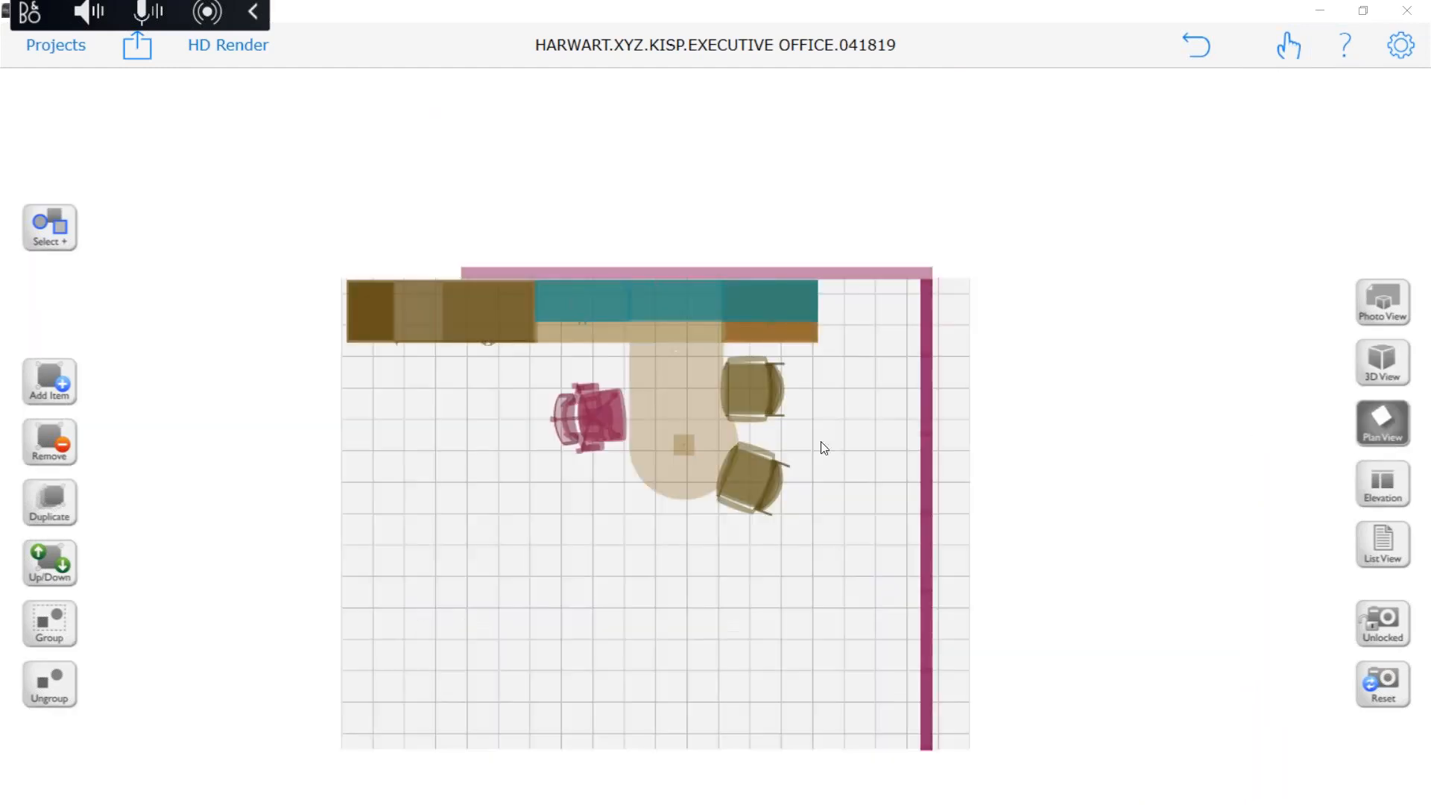
{"action": "left_click", "coordinate": [54, 519]}
{"action": "left_click", "coordinate": [43, 379]}
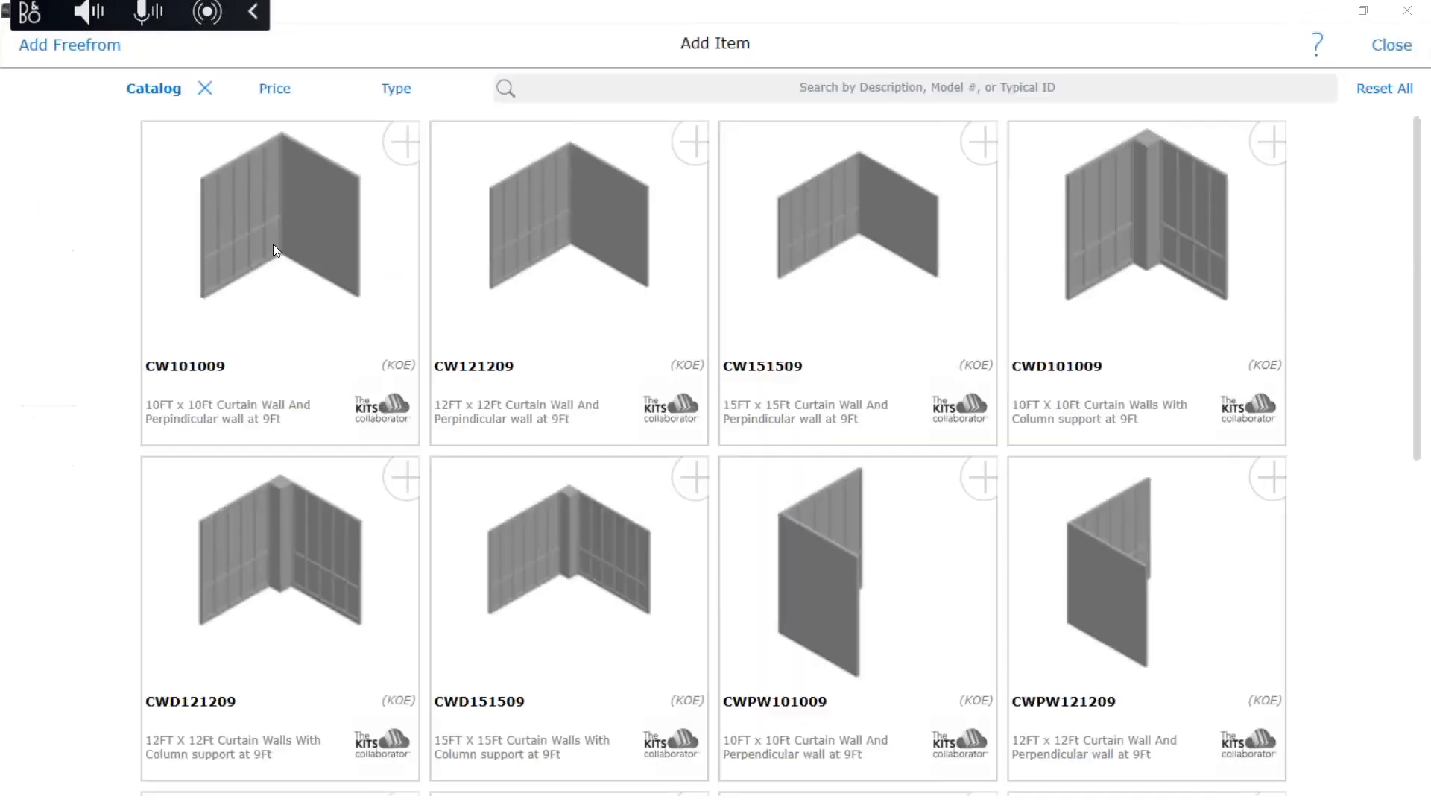
{"action": "left_click", "coordinate": [133, 89]}
{"action": "left_click", "coordinate": [48, 149]}
{"action": "left_click", "coordinate": [49, 152]}
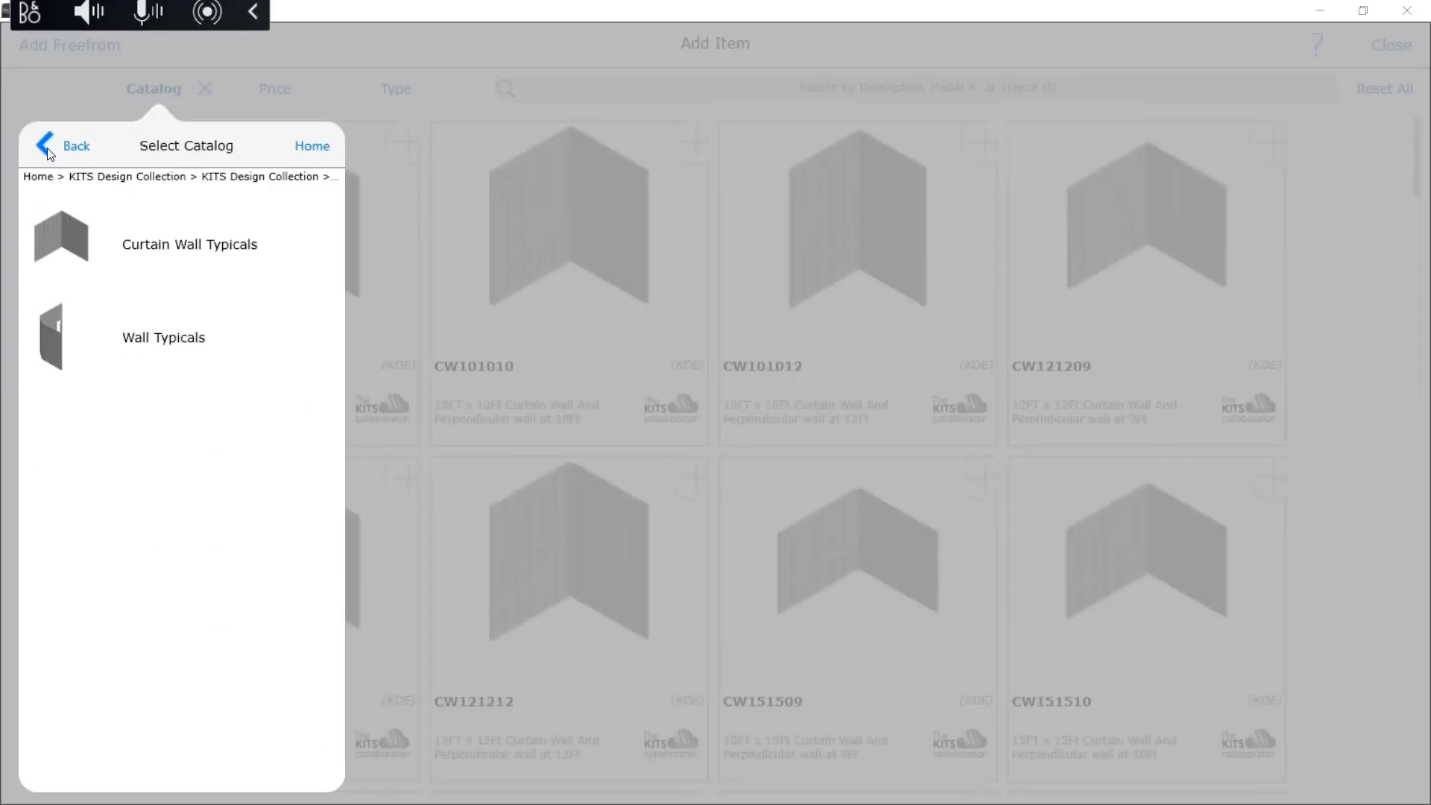
{"action": "left_click", "coordinate": [48, 152]}
{"action": "scroll", "coordinate": [181, 641], "scroll_direction": "down", "scroll_amount": 10}
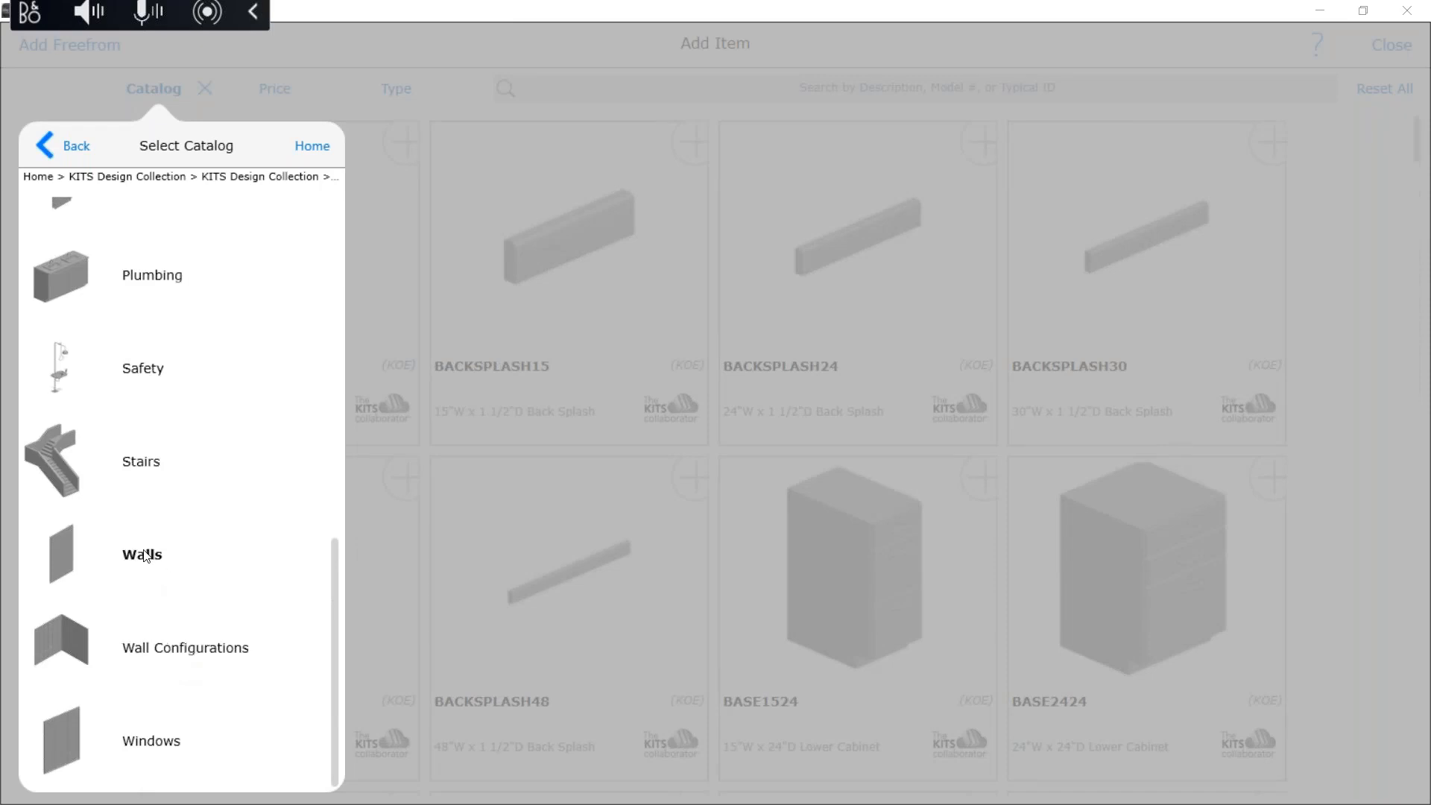
{"action": "left_click", "coordinate": [145, 555]}
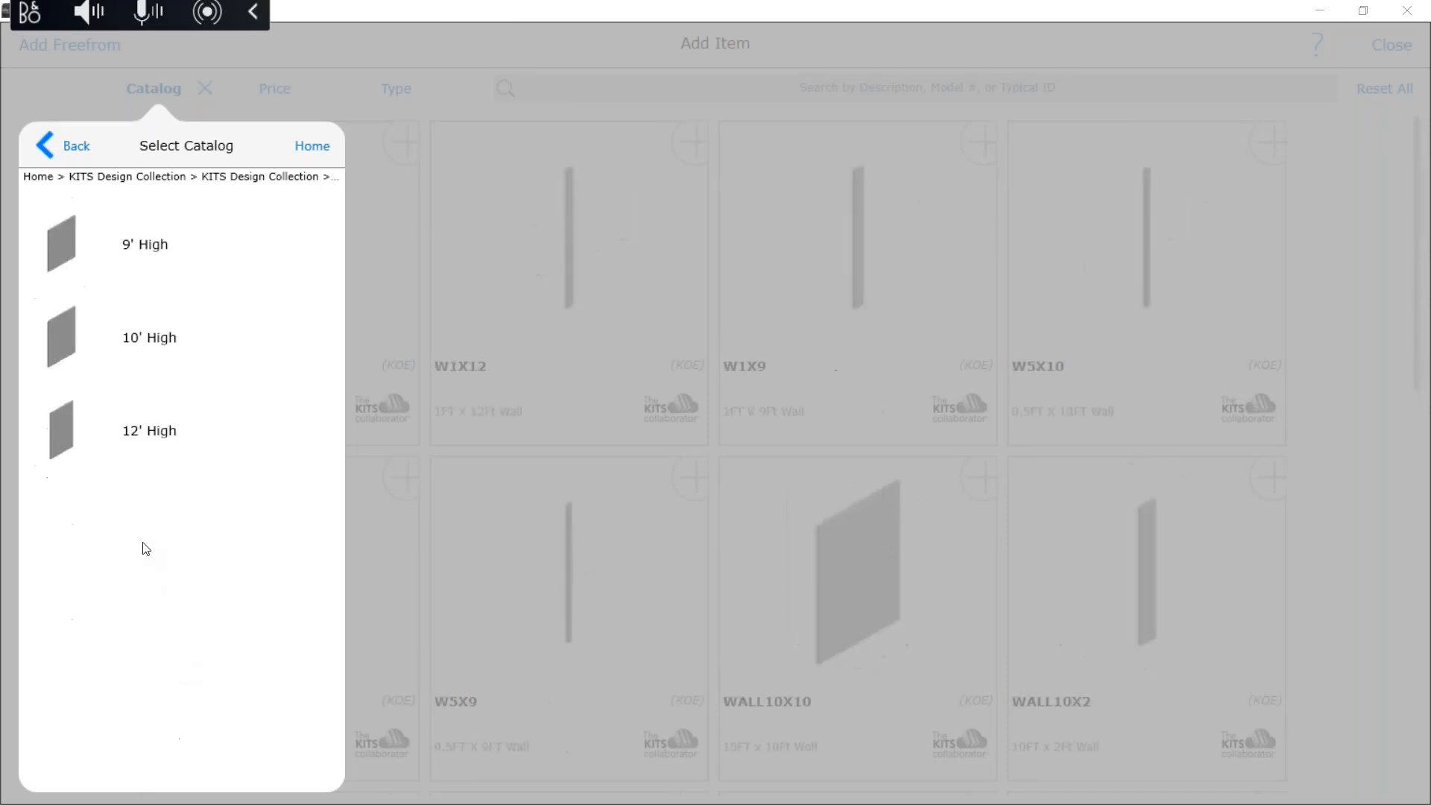
Add the 9 ft x 6 ft wall WALL9X6 behind the tall storage, extending the back wall to the end of the cabinets
{"action": "left_click", "coordinate": [168, 245]}
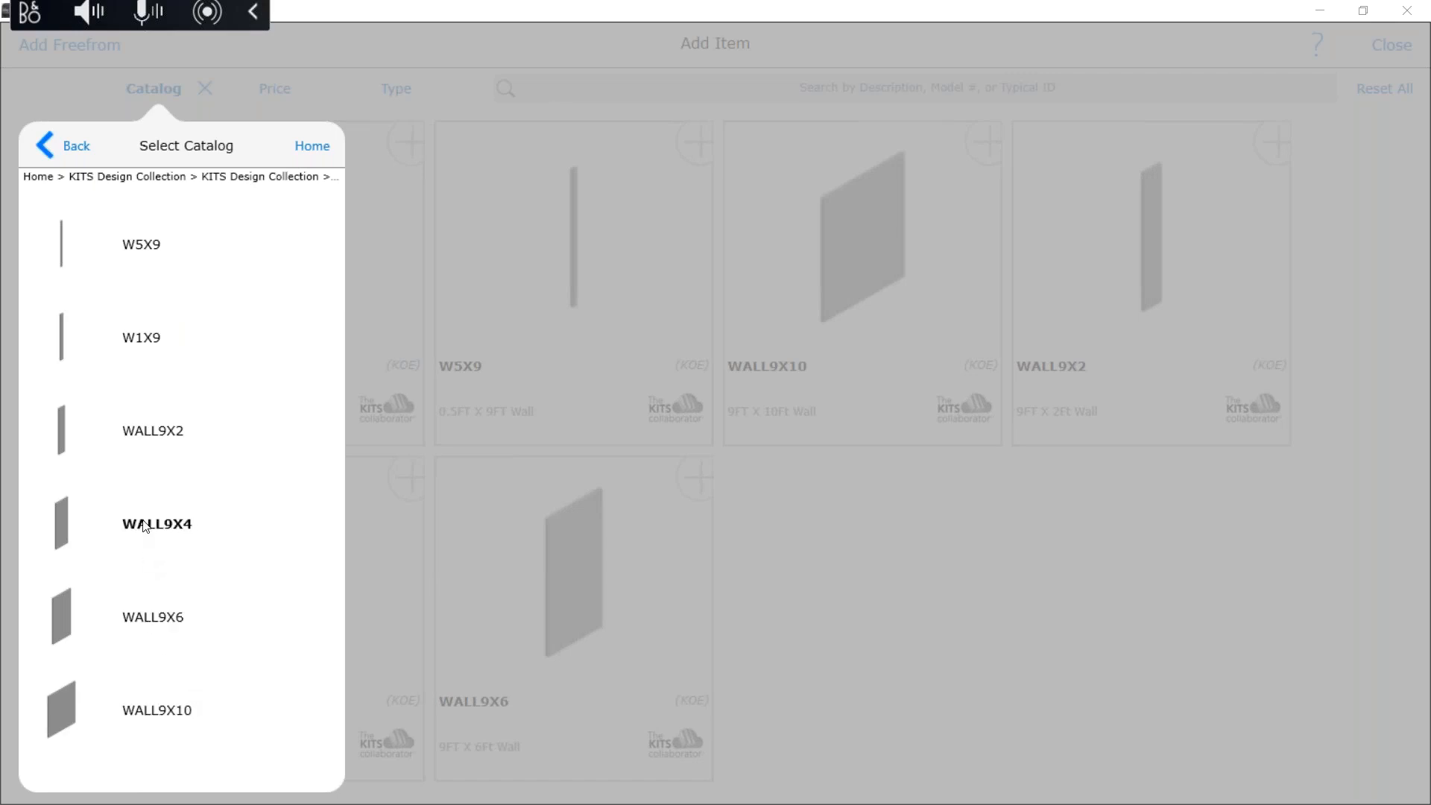
{"action": "left_click", "coordinate": [153, 617]}
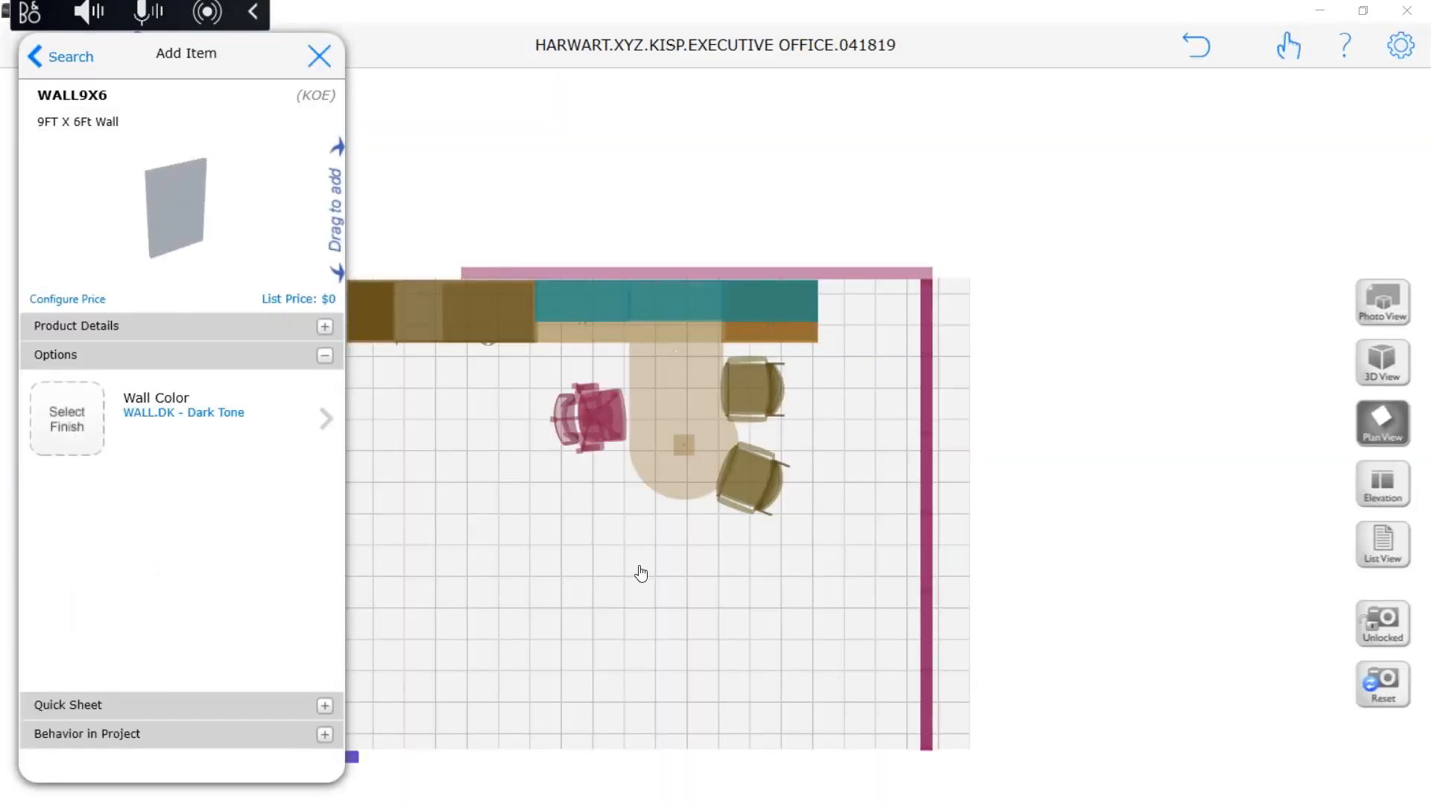
{"action": "left_click_drag", "start_coordinate": [352, 757], "coordinate": [506, 299]}
{"action": "scroll", "coordinate": [750, 599], "scroll_direction": "down", "scroll_amount": 2}
{"action": "left_click", "coordinate": [670, 633]}
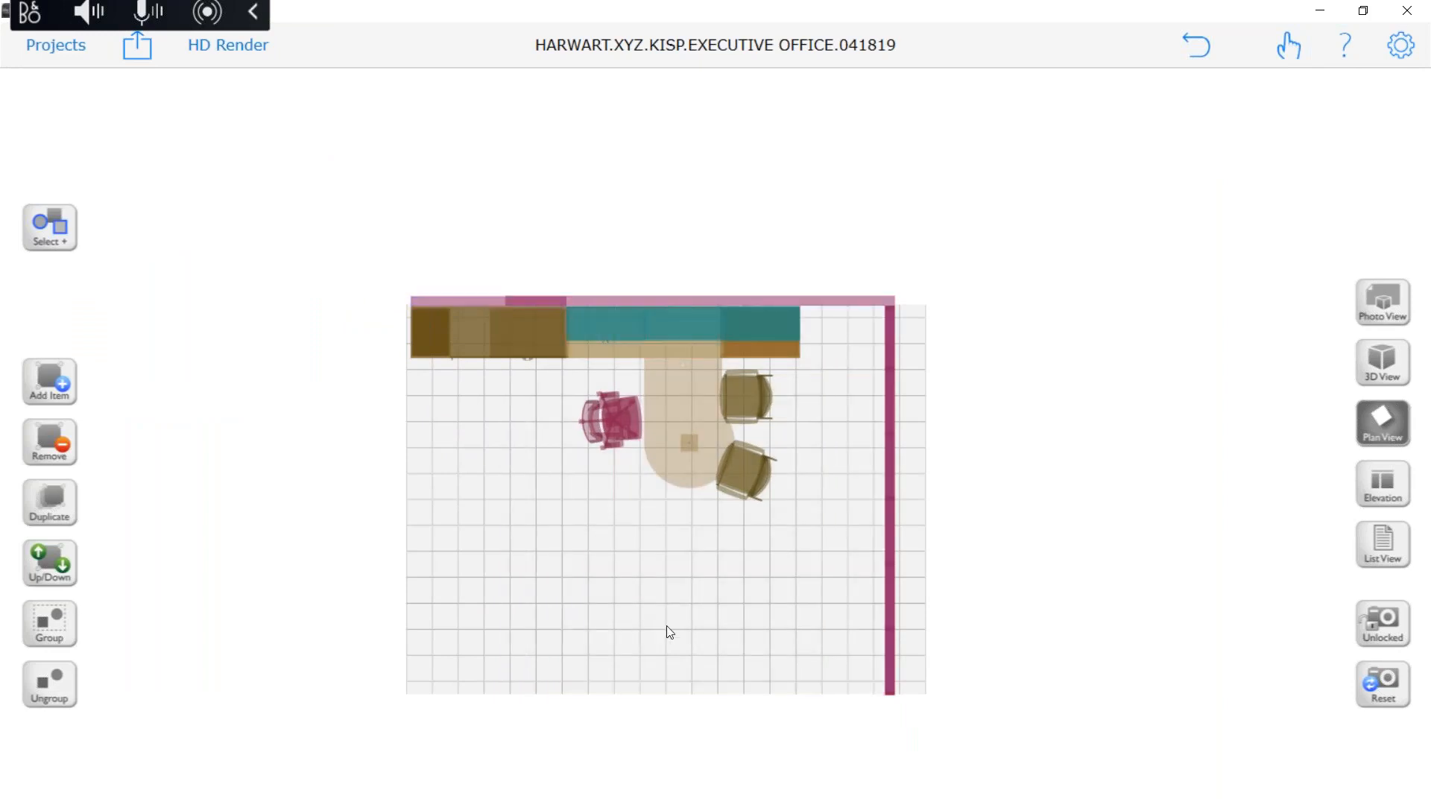
Shift the curtain wall assembly slightly closer to the furniture along the back wall, overlapping the added wall further
{"action": "scroll", "coordinate": [508, 307], "scroll_direction": "up", "scroll_amount": 4}
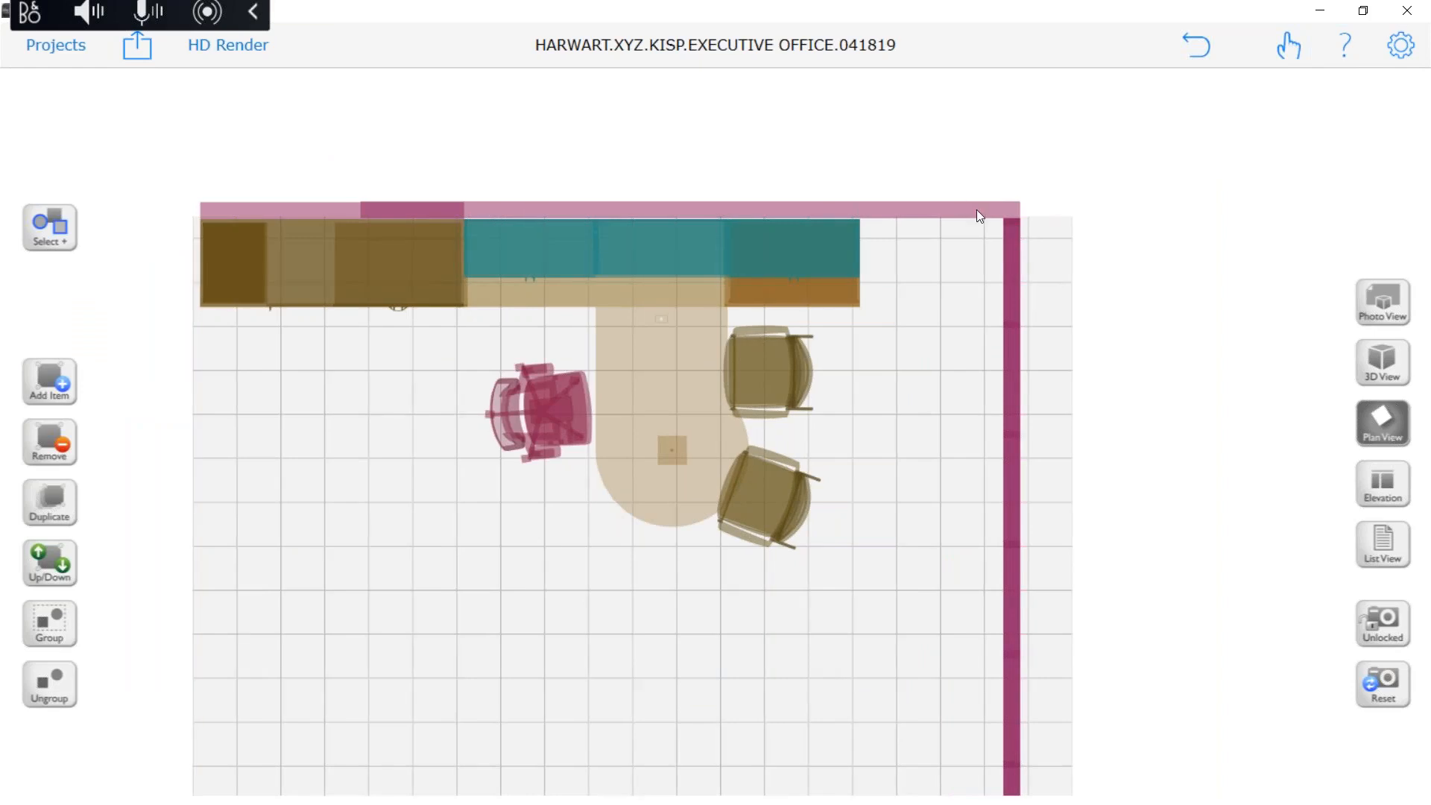
{"action": "left_click", "coordinate": [1017, 240]}
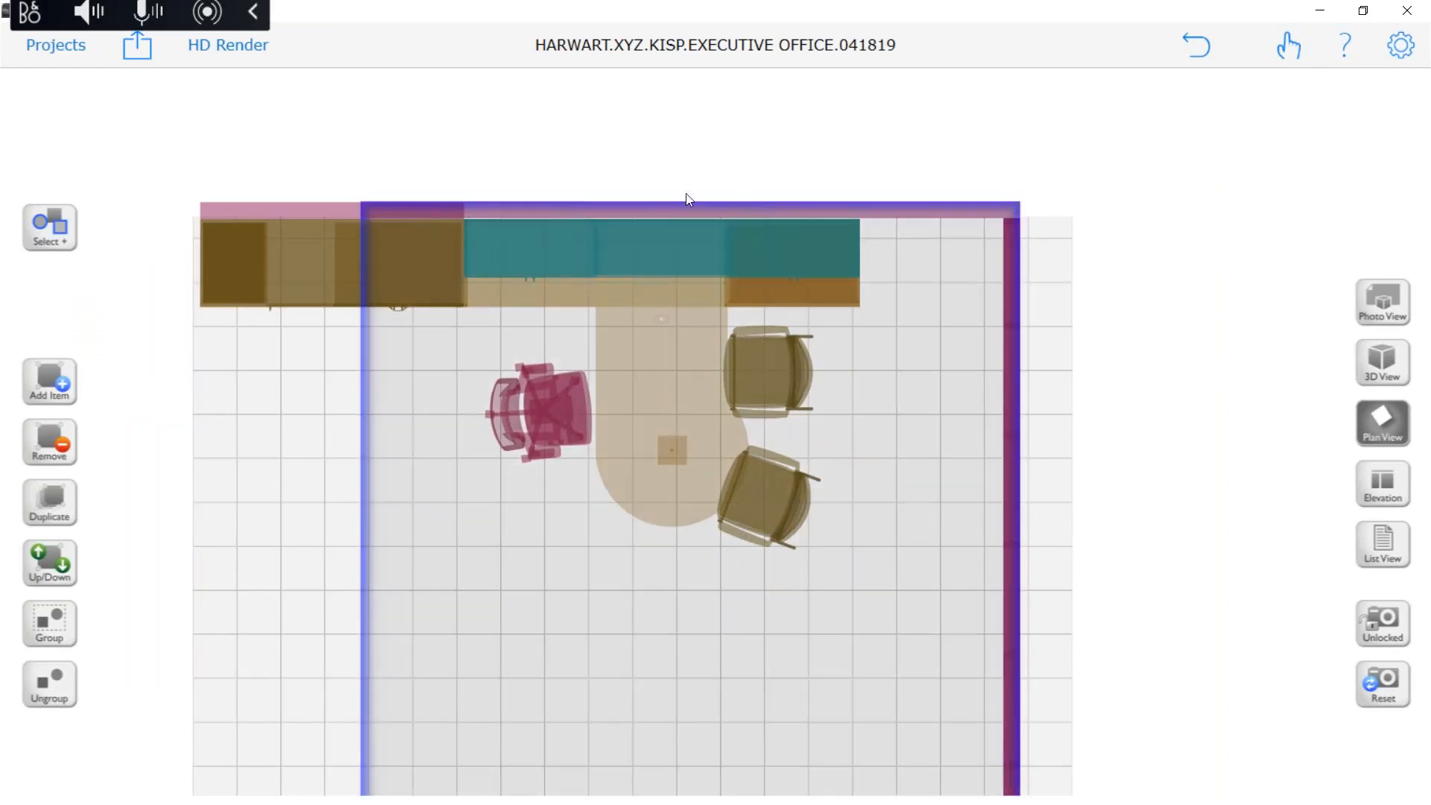
{"action": "left_click_drag", "start_coordinate": [560, 210], "coordinate": [600, 198]}
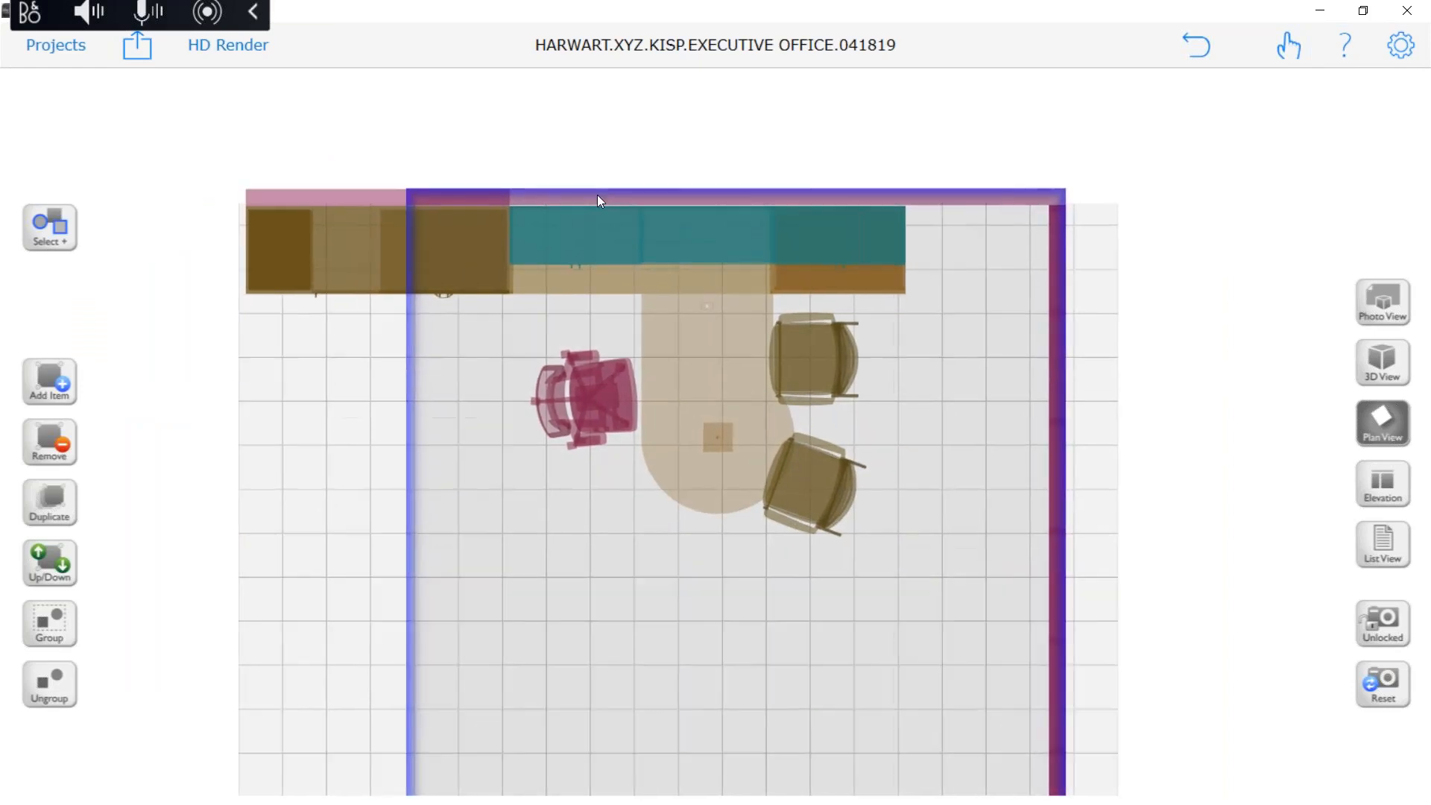
{"action": "mouse_move", "coordinate": [1037, 258]}
{"action": "left_mouse_down"}
{"action": "mouse_move", "coordinate": [1071, 258]}
{"action": "mouse_move", "coordinate": [1040, 257]}
{"action": "left_mouse_up"}
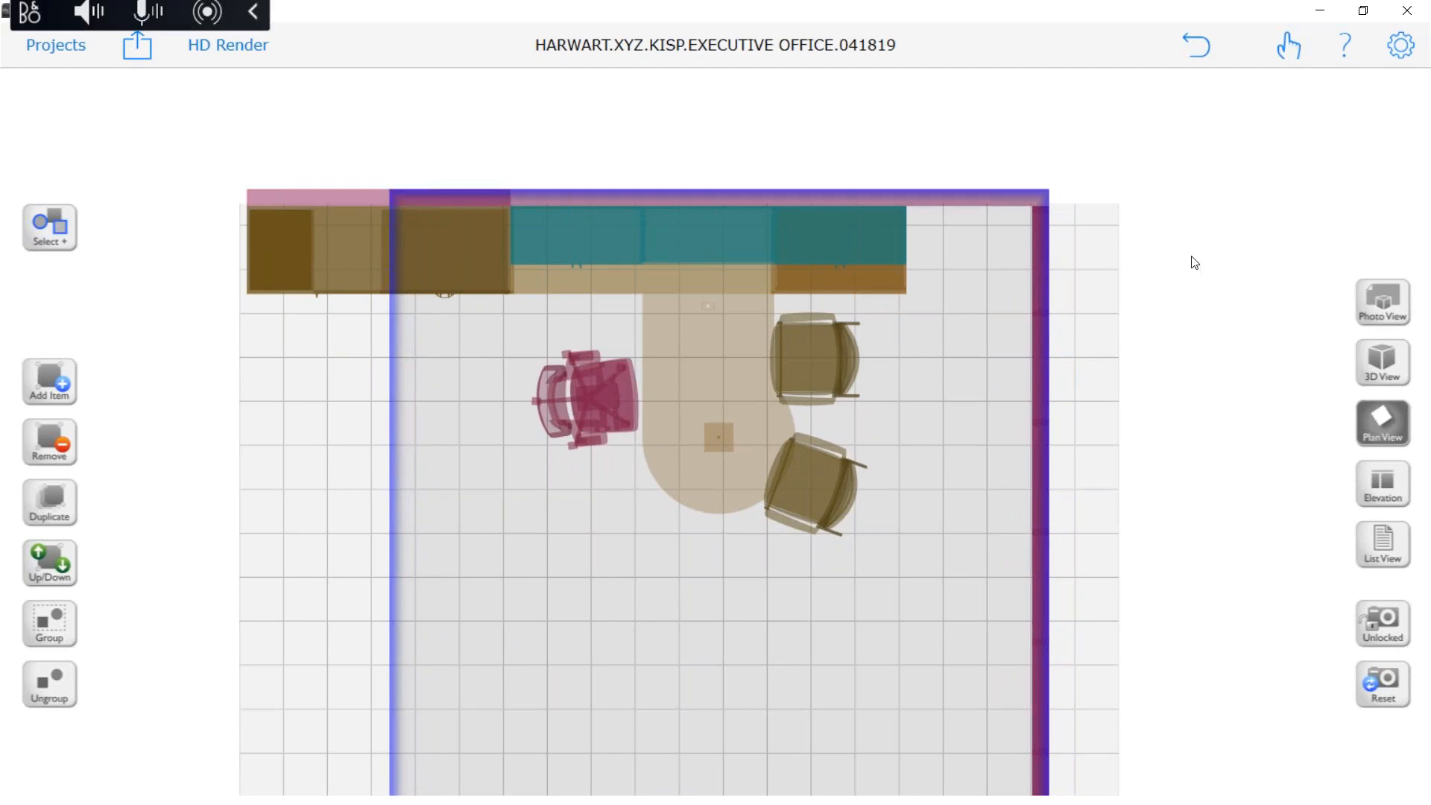
In 3D, set the wall color of all walls to Whites And Neutrals WC-NT18 Half Napa using Replace All
{"action": "left_click", "coordinate": [1381, 361]}
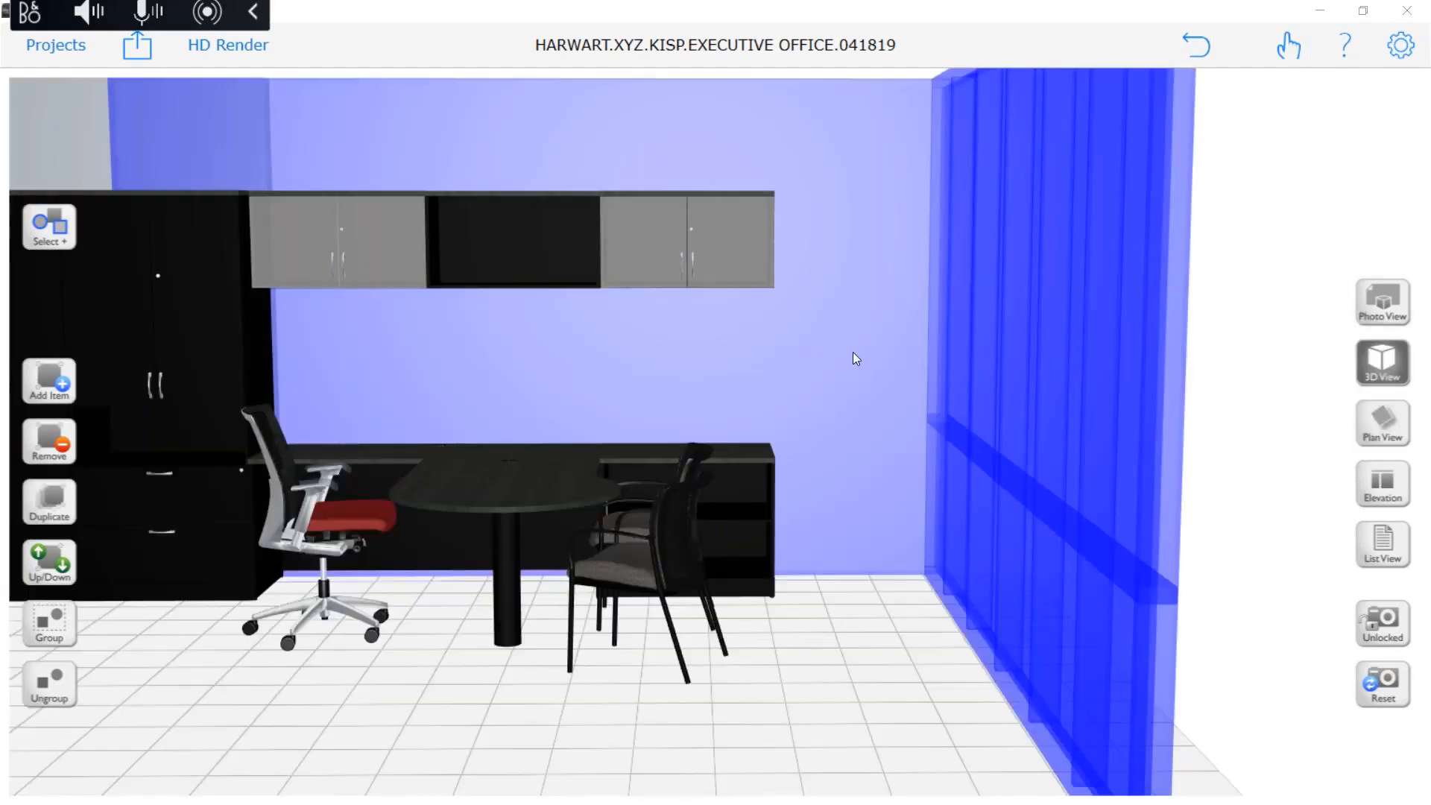
{"action": "double_click", "coordinate": [851, 354]}
{"action": "left_click", "coordinate": [123, 453]}
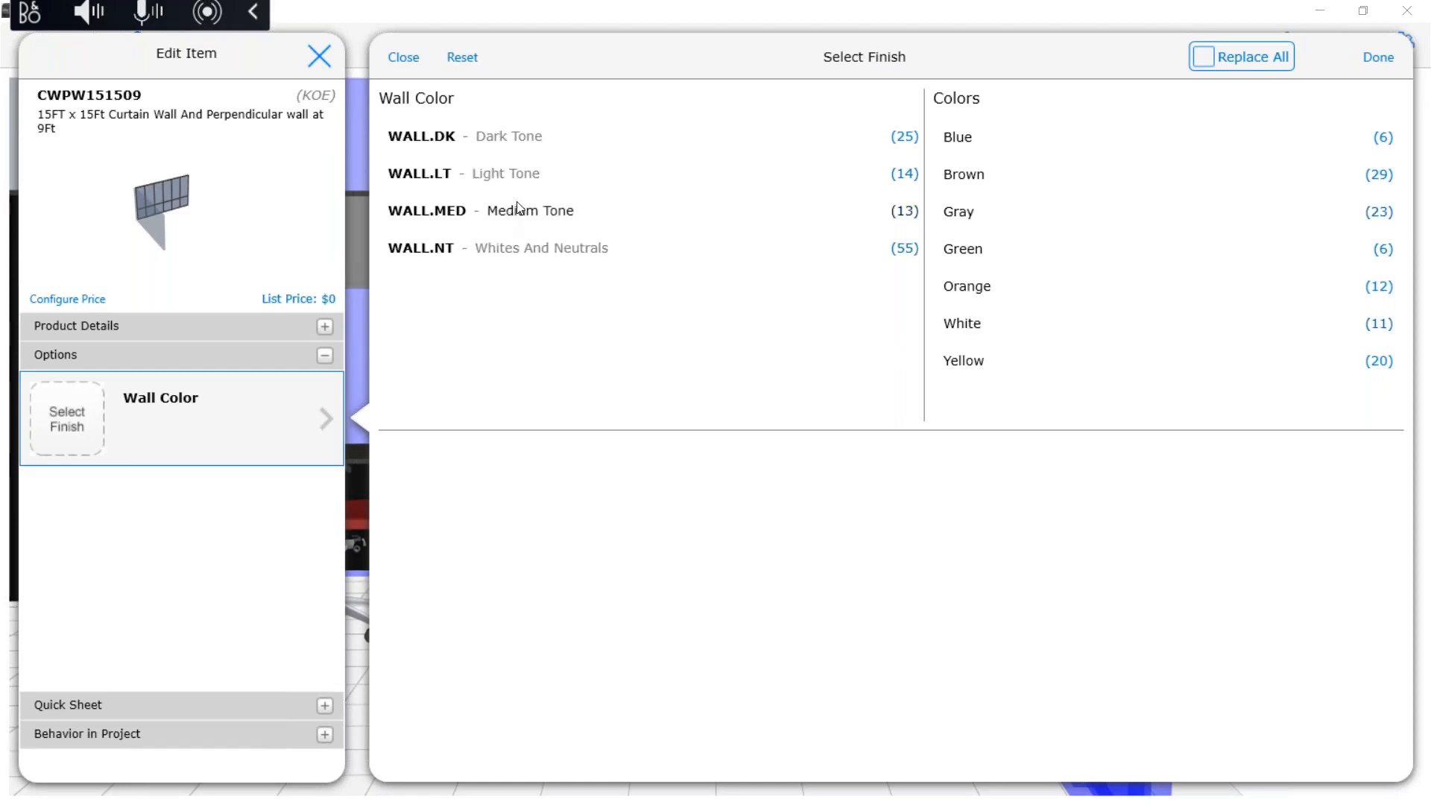
{"action": "left_click", "coordinate": [517, 249]}
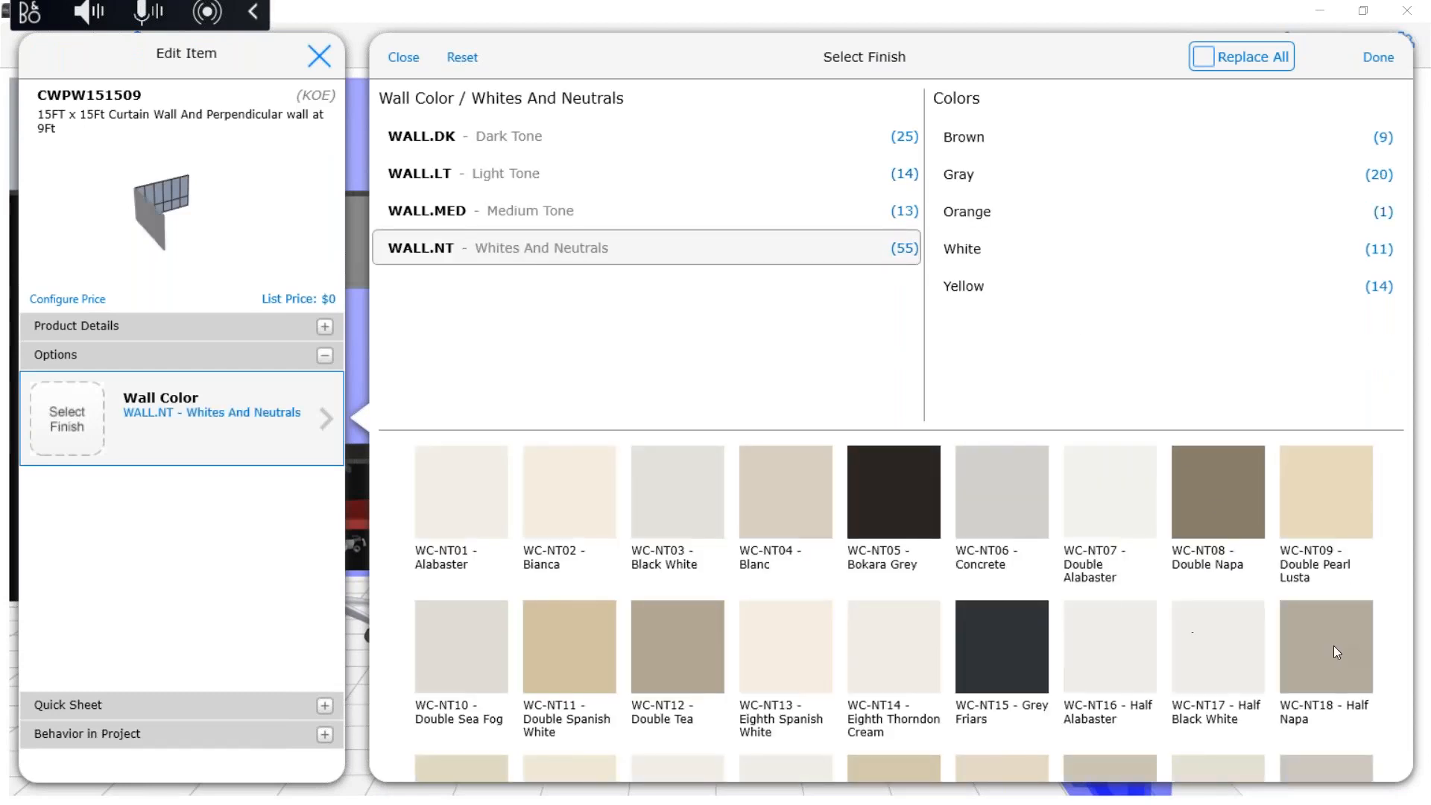
{"action": "left_click", "coordinate": [1334, 645]}
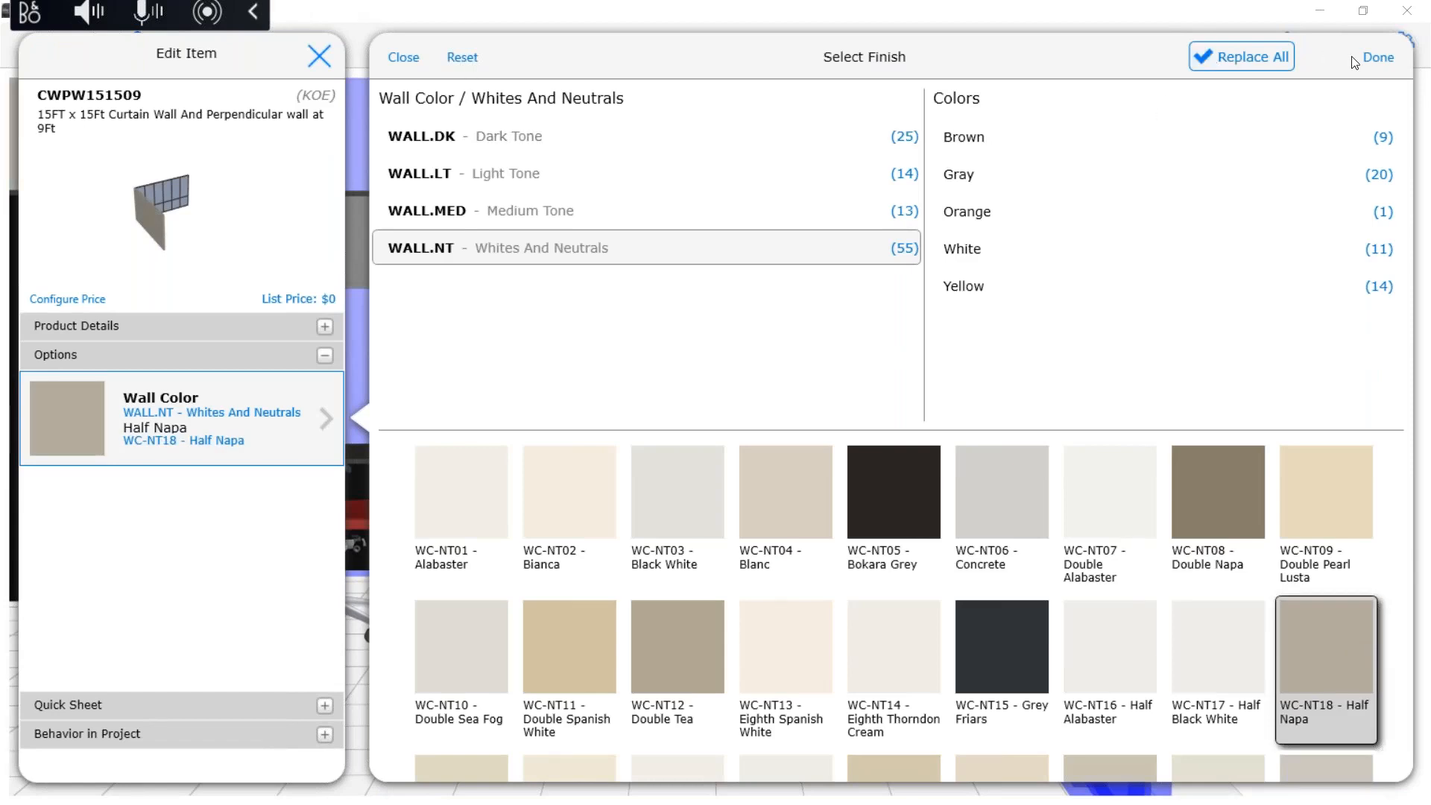
{"action": "left_click", "coordinate": [1378, 57]}
{"action": "left_click", "coordinate": [788, 662]}
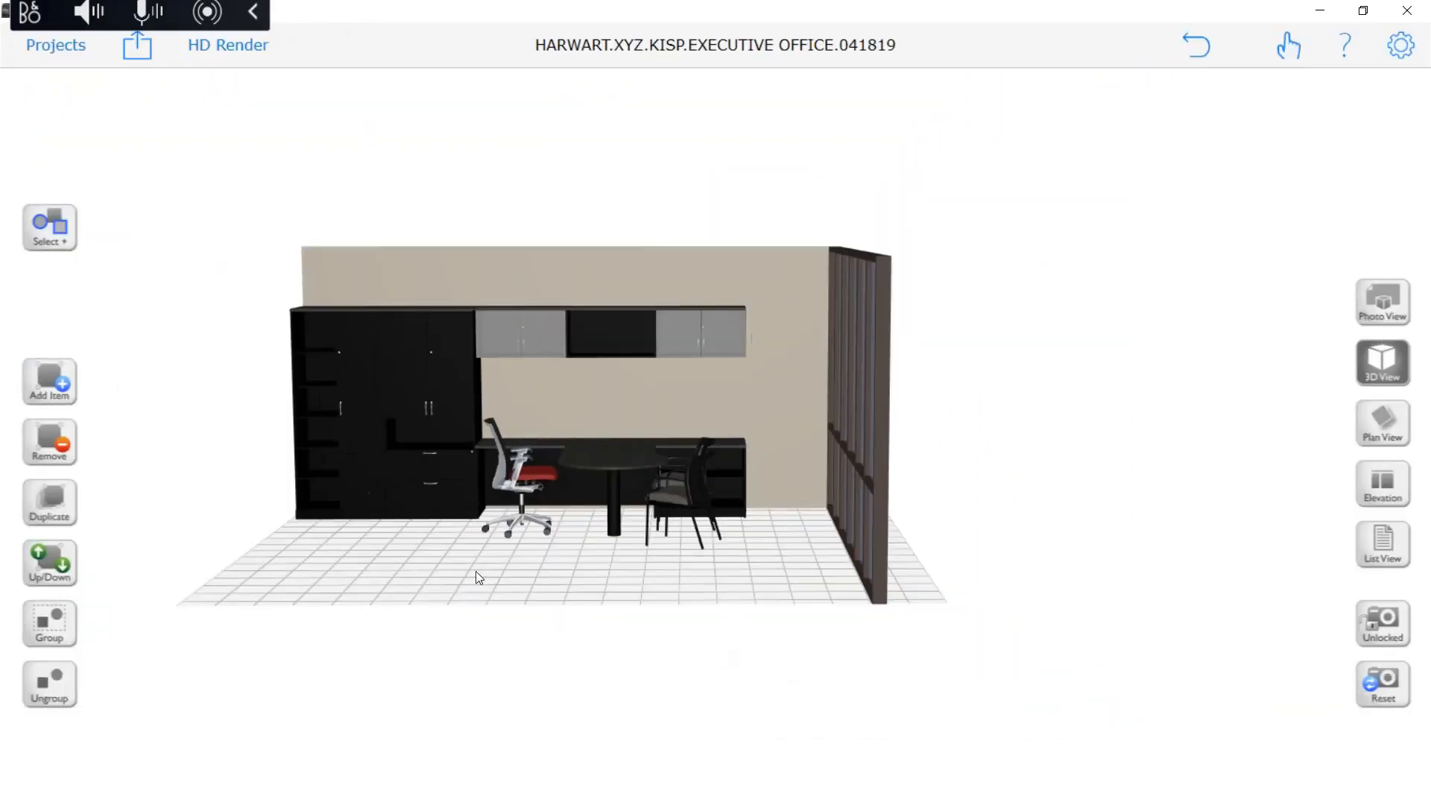
Frame a close, angled 3D view of the desk and chairs, with the tall storage and curtain wall on either side
{"action": "right_click_drag", "start_coordinate": [475, 571], "coordinate": [548, 610]}
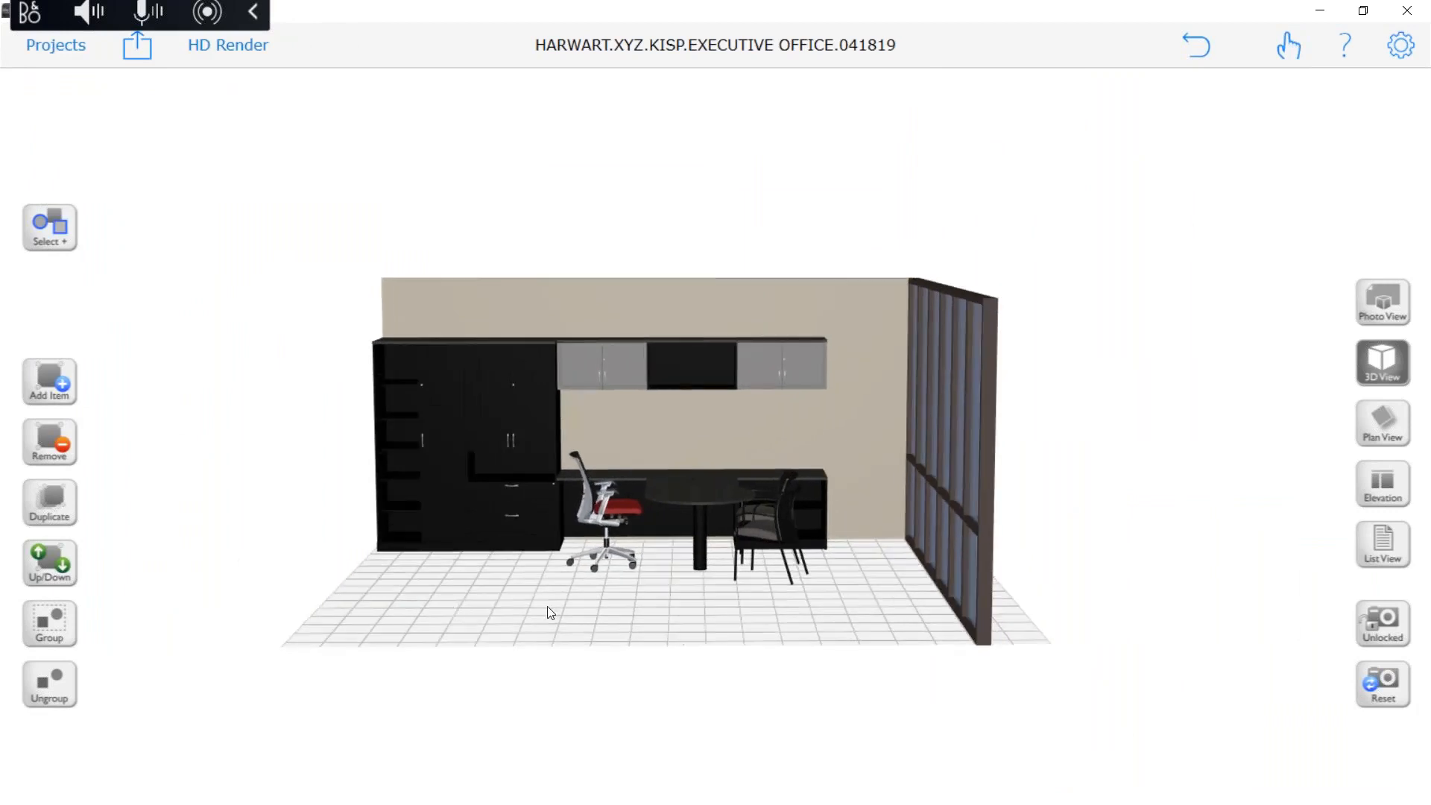
{"action": "left_click_drag", "start_coordinate": [549, 611], "coordinate": [610, 604]}
{"action": "scroll", "coordinate": [609, 603], "scroll_direction": "up", "scroll_amount": 3}
{"action": "scroll", "coordinate": [612, 609], "scroll_direction": "up", "scroll_amount": 5}
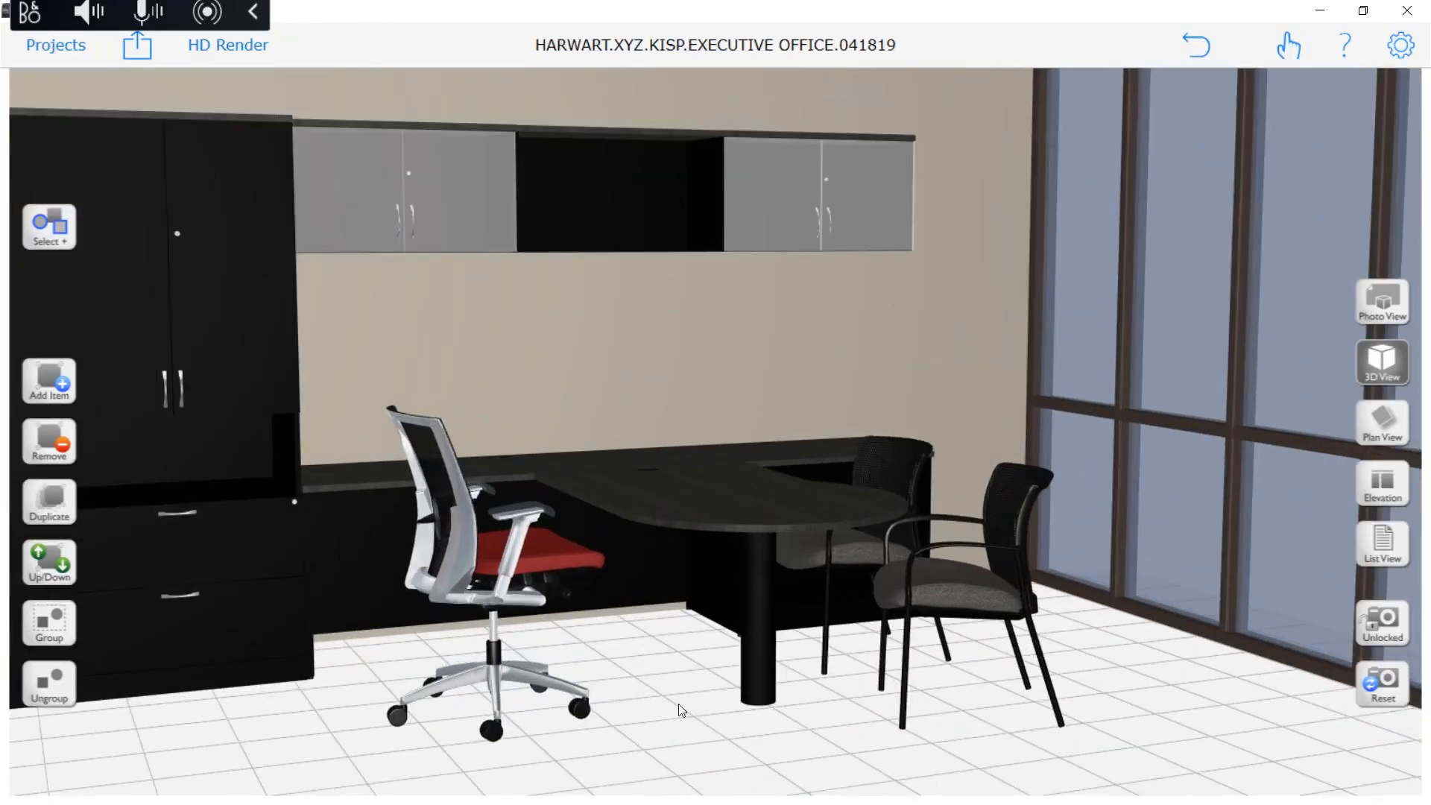
{"action": "right_click_drag", "start_coordinate": [678, 704], "coordinate": [822, 680]}
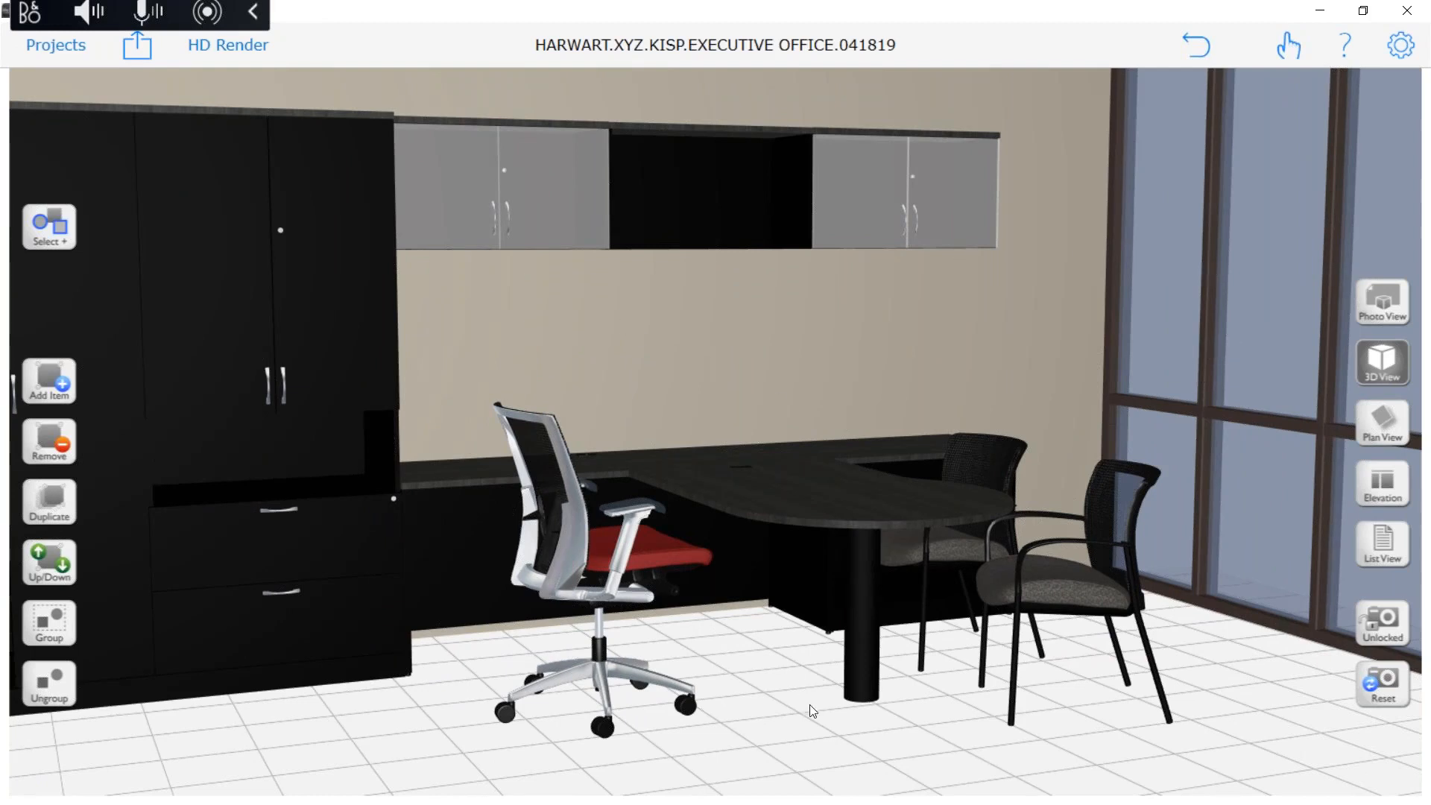
Render the close 3D view of the office in Good Quality and copy the rendering to the photo library
{"action": "scroll", "coordinate": [813, 712], "scroll_direction": "up", "scroll_amount": 3}
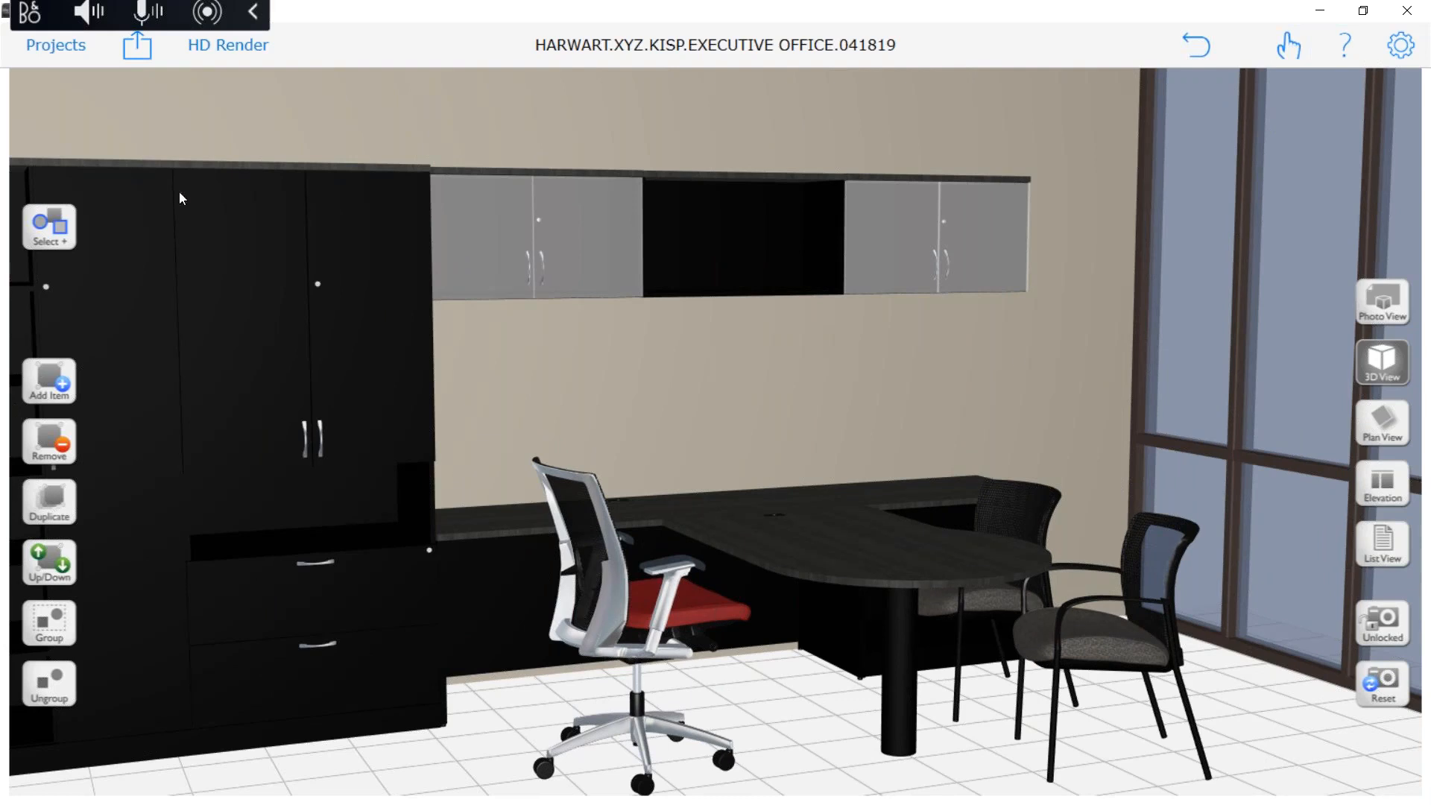
{"action": "left_click", "coordinate": [251, 41]}
{"action": "left_click", "coordinate": [254, 128]}
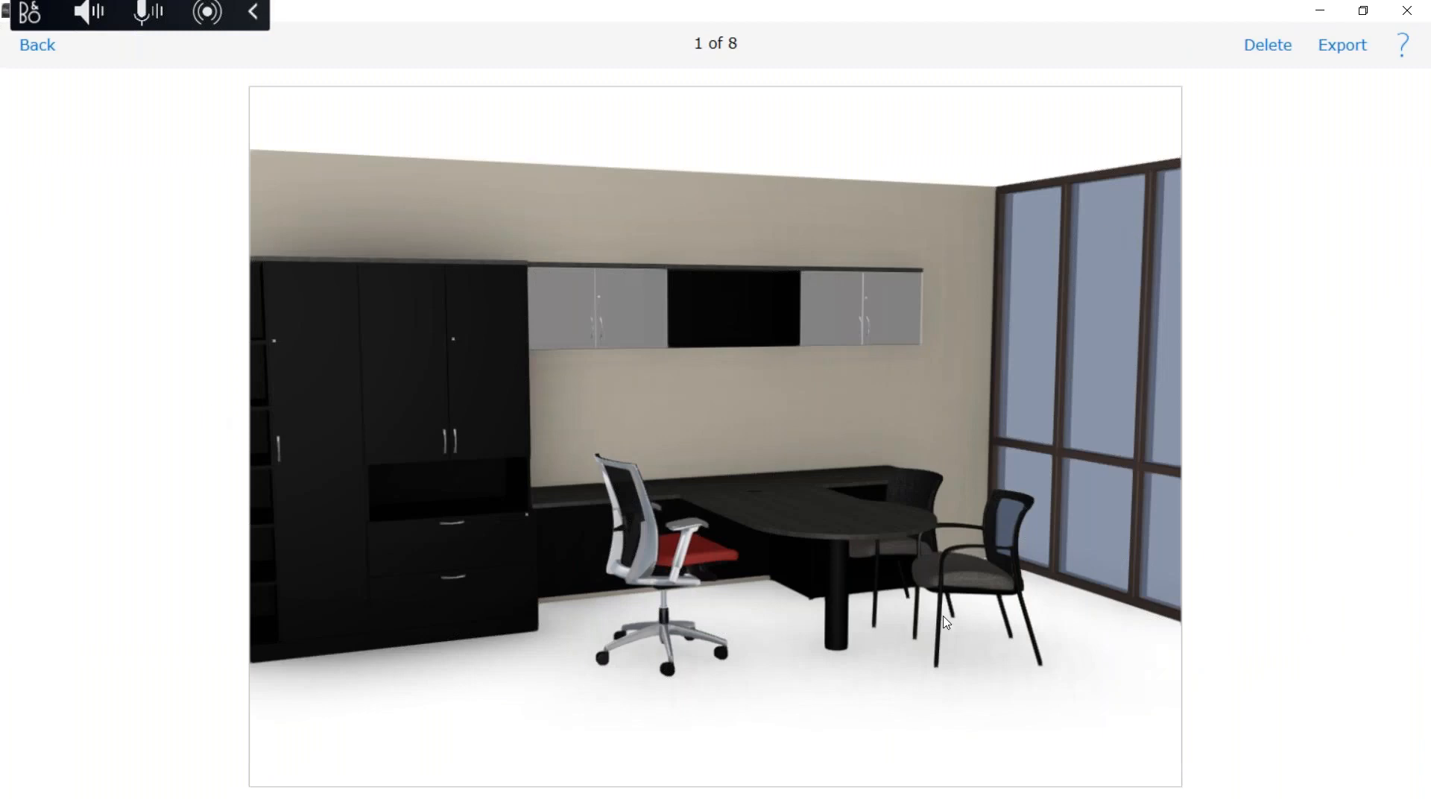
{"action": "left_click", "coordinate": [1343, 46]}
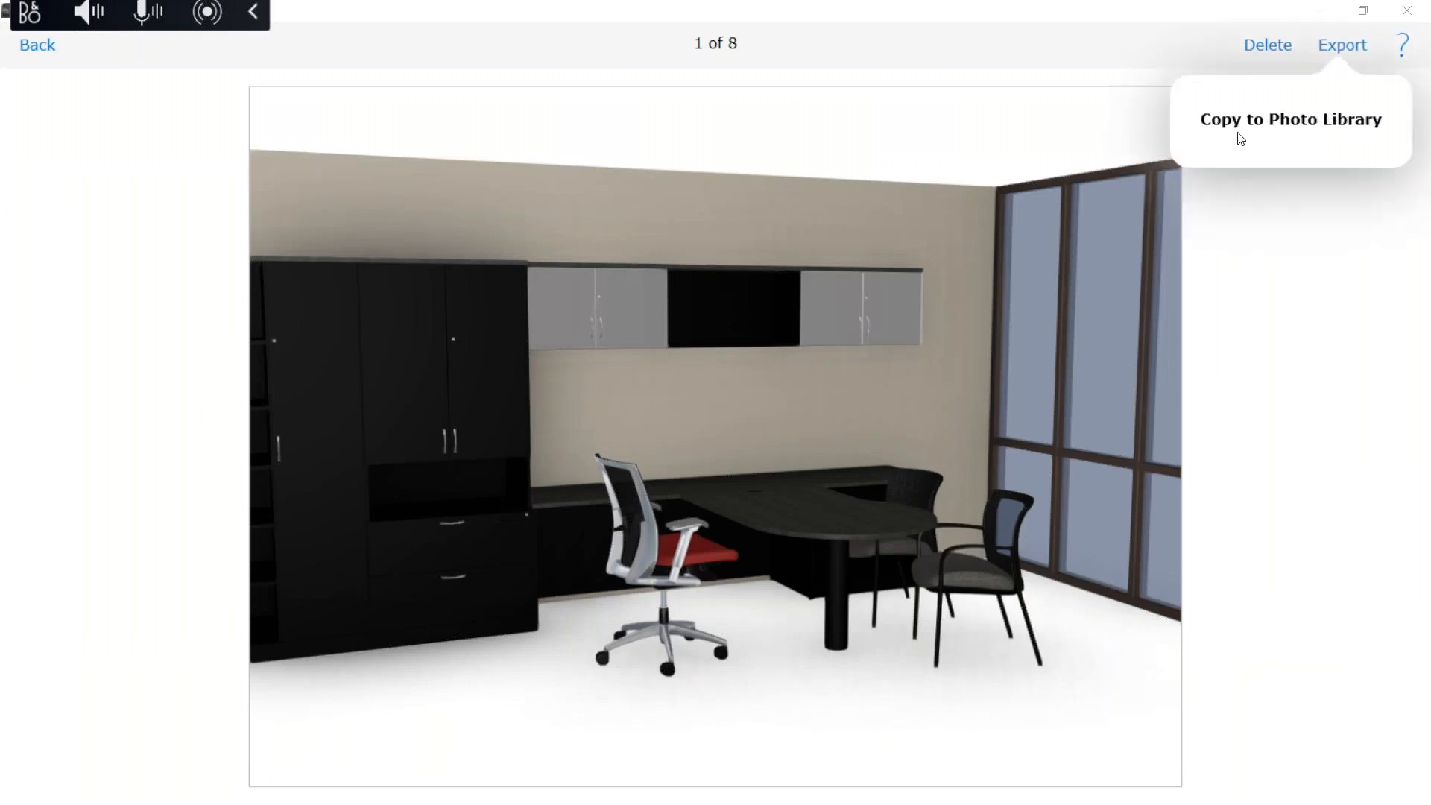
{"action": "left_click", "coordinate": [1244, 133]}
{"action": "left_click", "coordinate": [750, 432]}
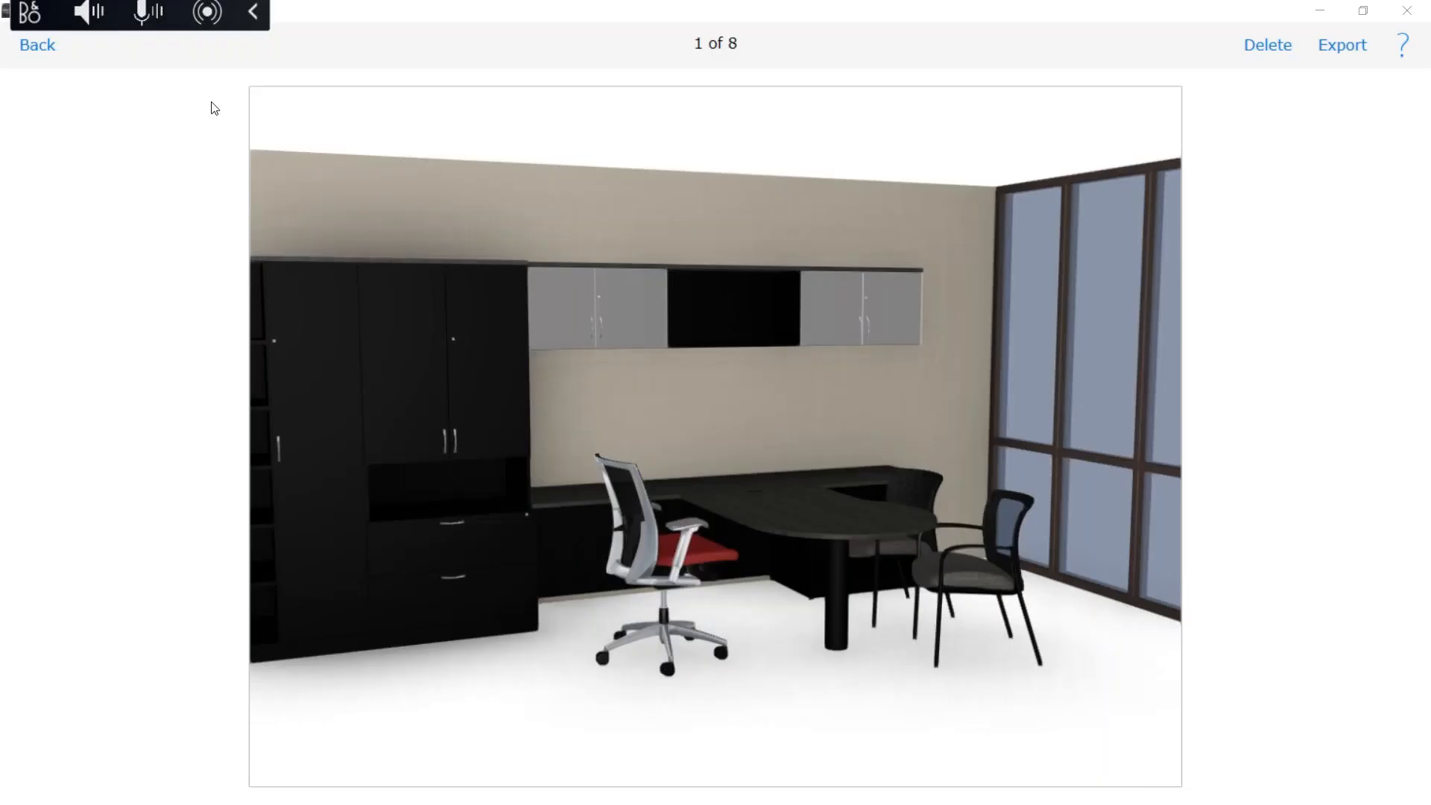
{"action": "left_click", "coordinate": [41, 46]}
In the photo environment view, shift the whole office layout slightly farther back on the floor
{"action": "left_click", "coordinate": [1364, 294]}
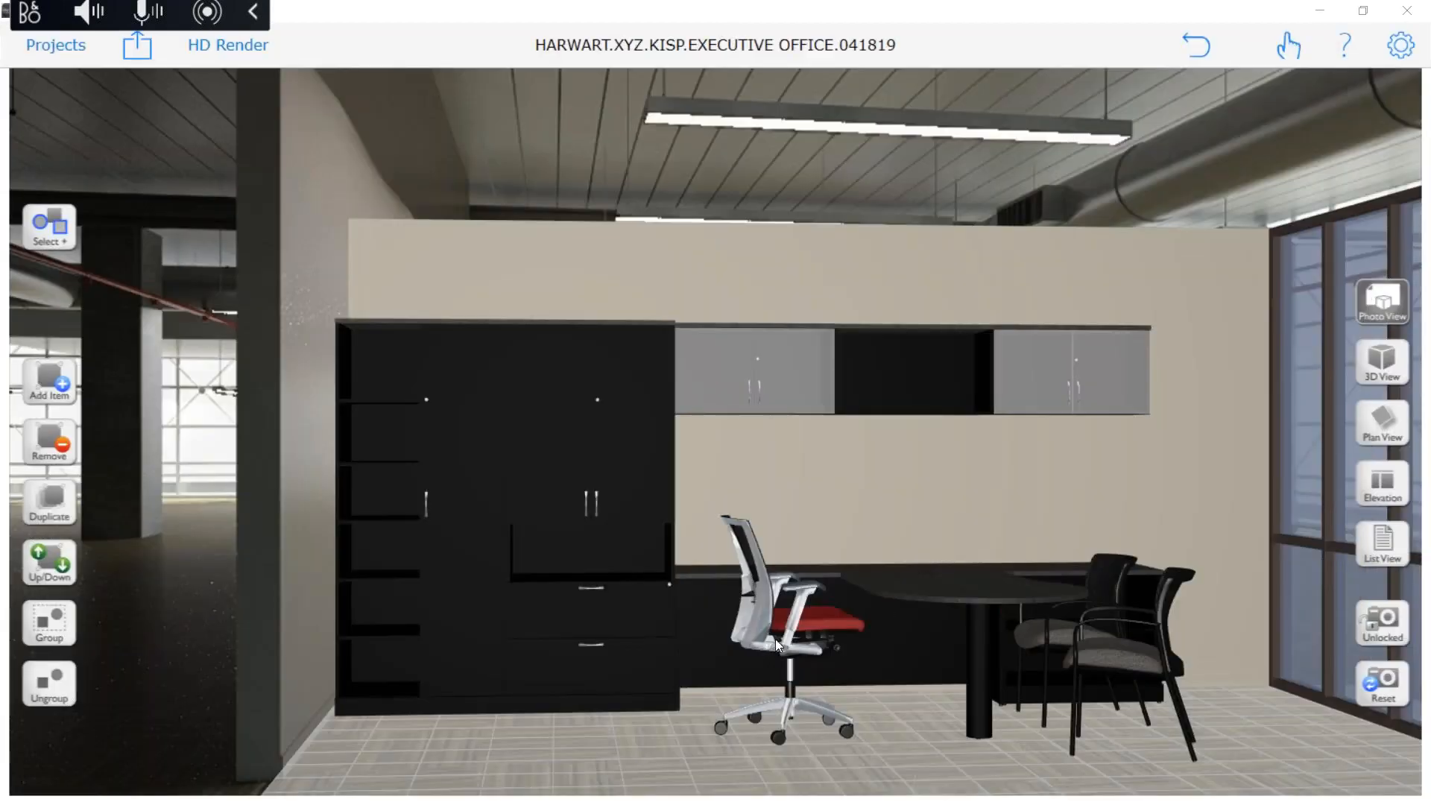
{"action": "left_click_drag", "start_coordinate": [477, 738], "coordinate": [470, 736]}
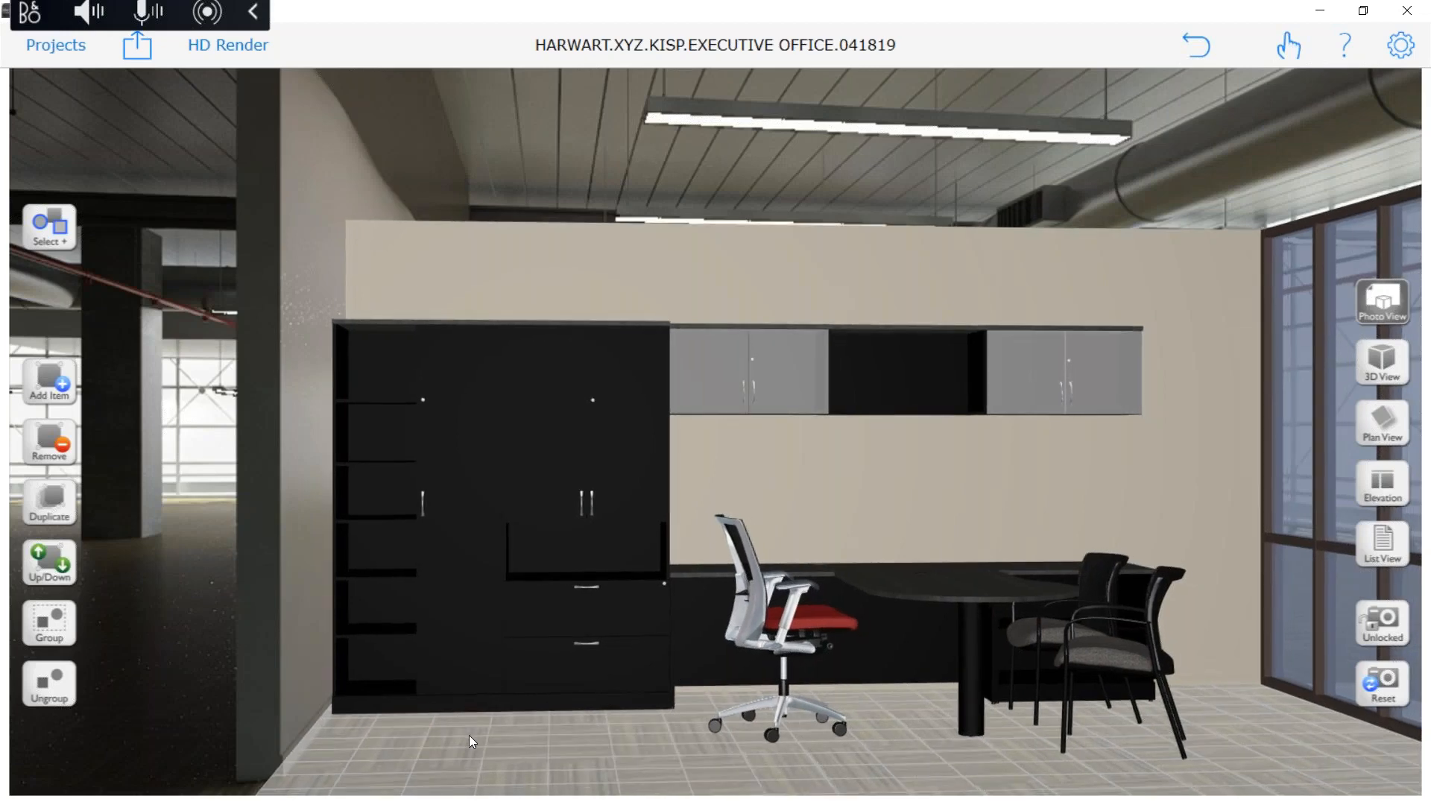
{"action": "left_click_drag", "start_coordinate": [470, 735], "coordinate": [462, 704]}
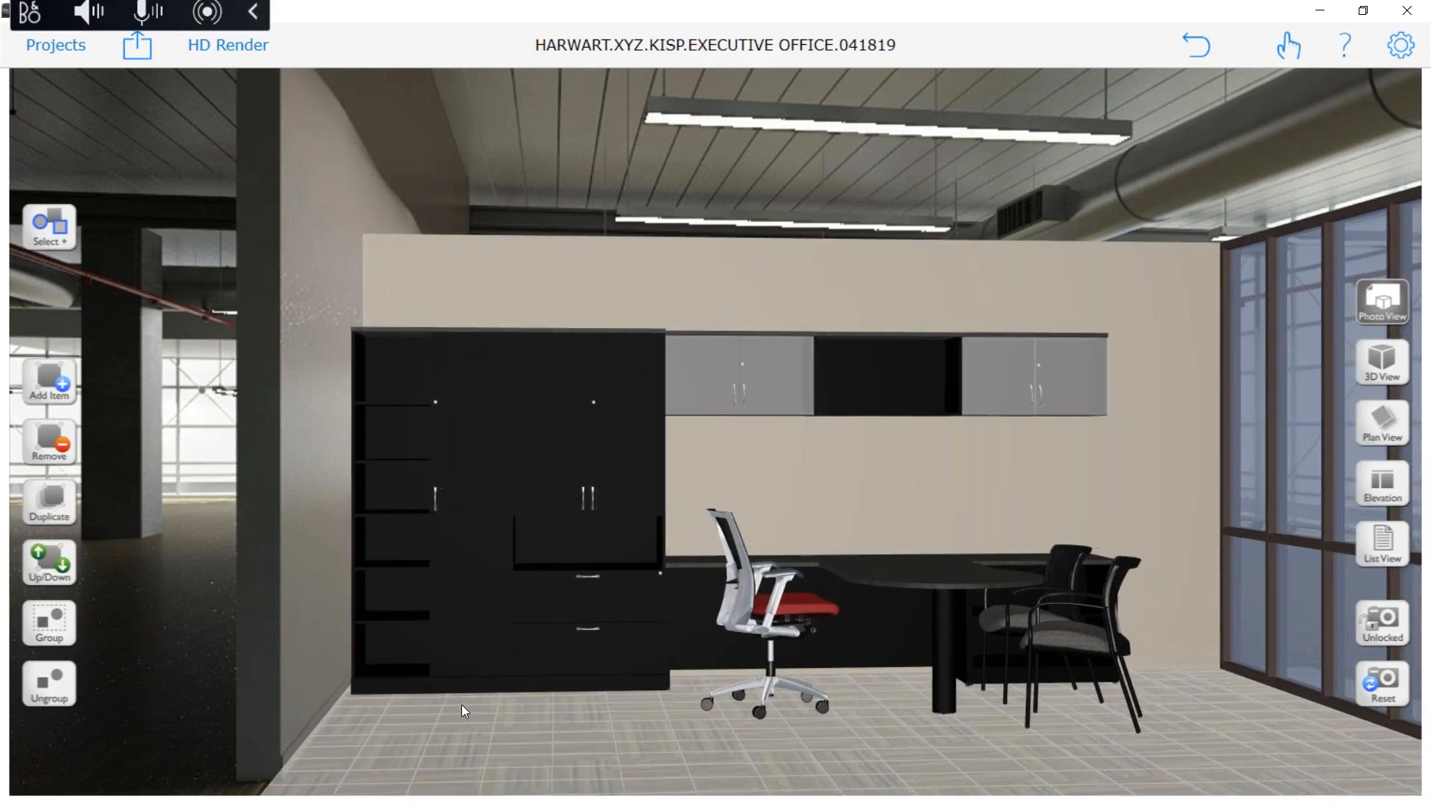
Turn off Show Floor in the project settings and return to the photo environment view
{"action": "left_click", "coordinate": [1390, 50]}
{"action": "left_click", "coordinate": [1014, 126]}
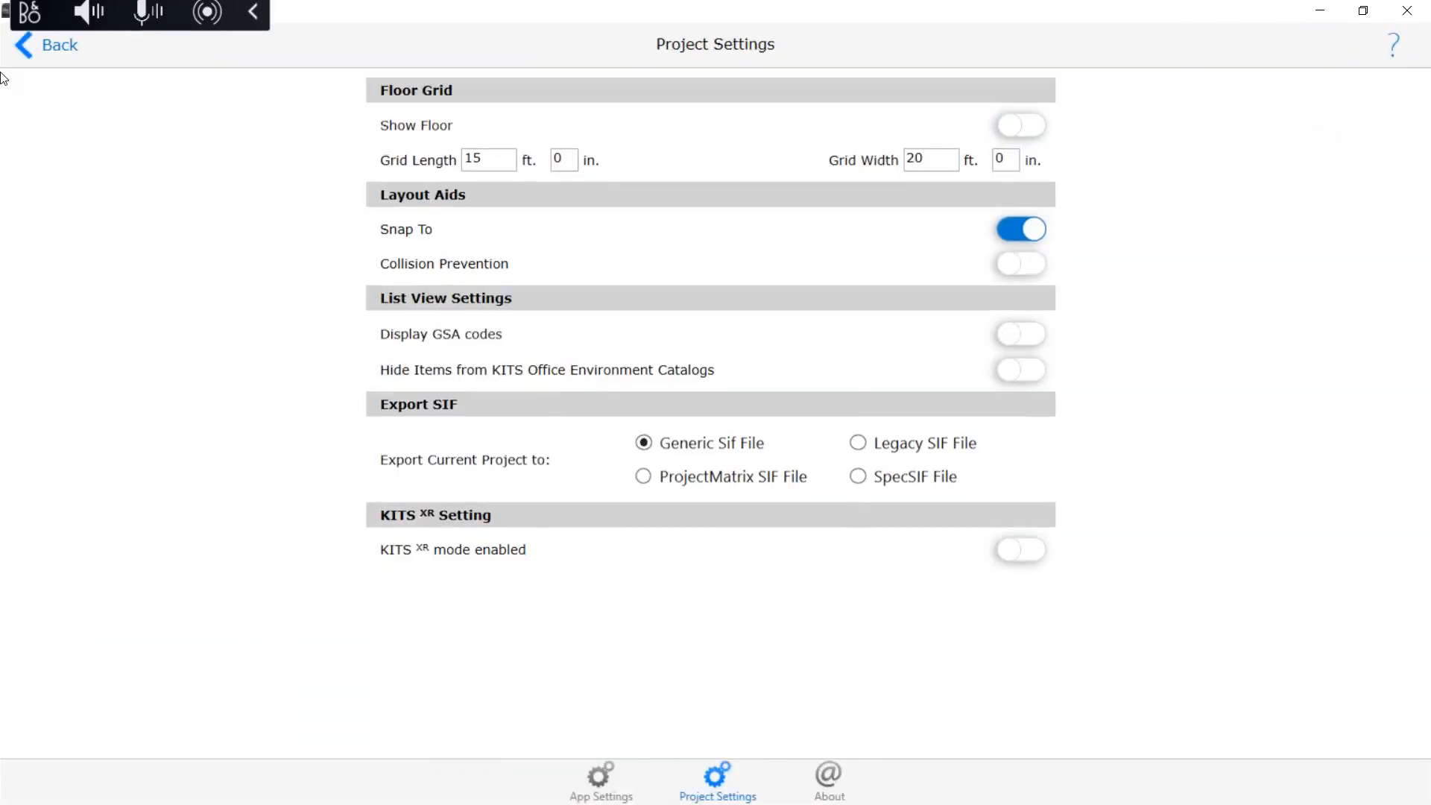
{"action": "left_click", "coordinate": [51, 57]}
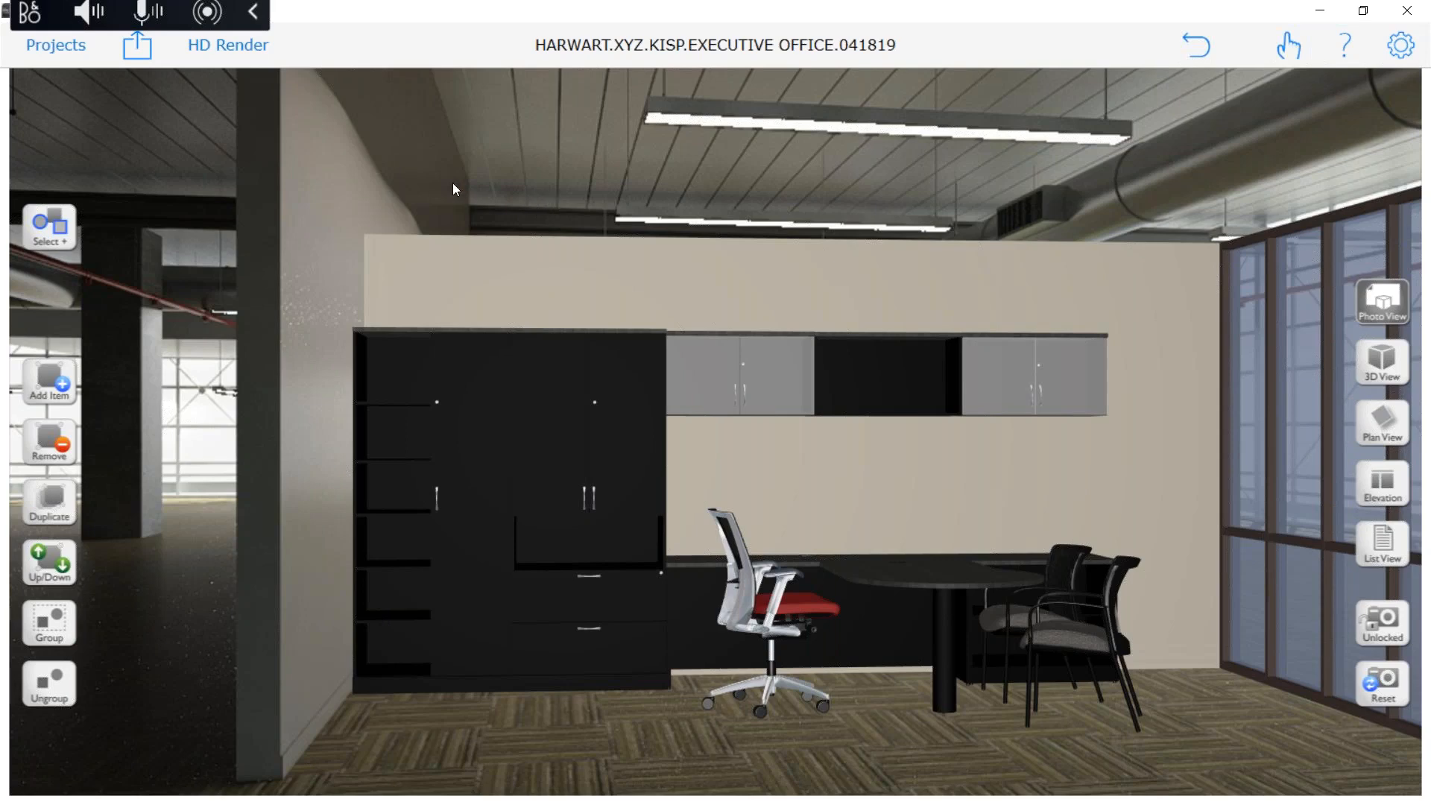
Render the office in its photo environment in Good Quality and copy that rendering to the photo library
{"action": "left_click", "coordinate": [227, 53]}
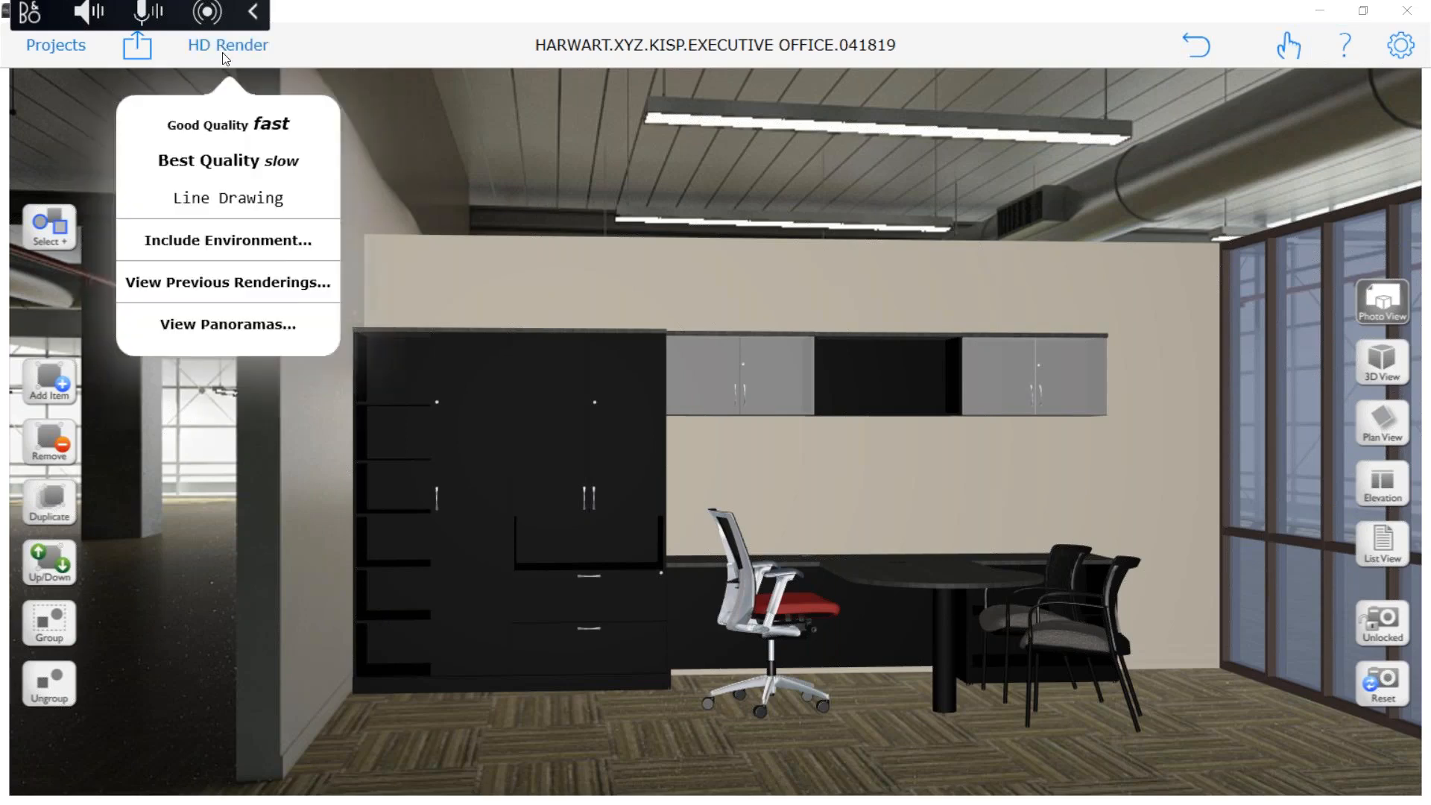
{"action": "left_click", "coordinate": [229, 123]}
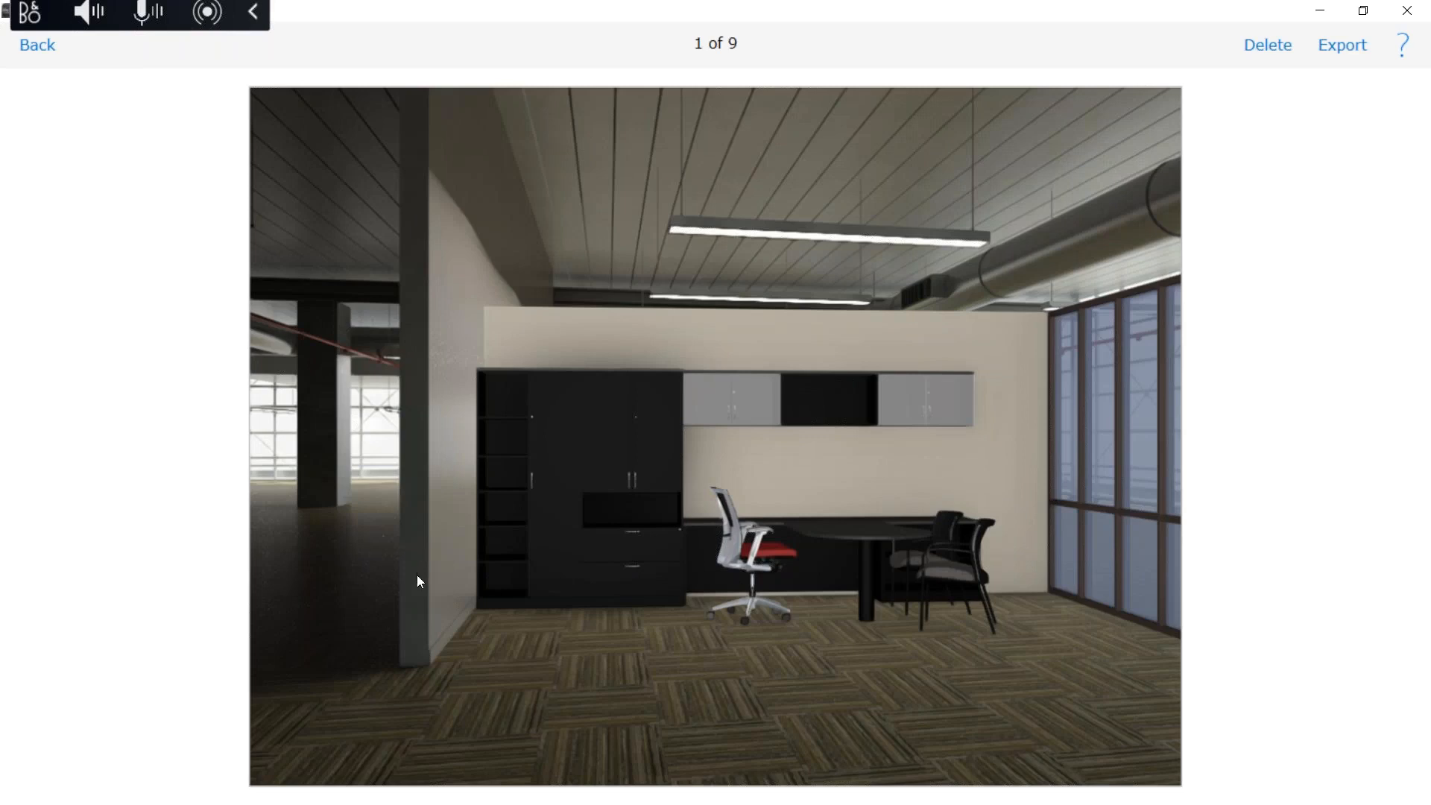
{"action": "left_click", "coordinate": [1343, 46]}
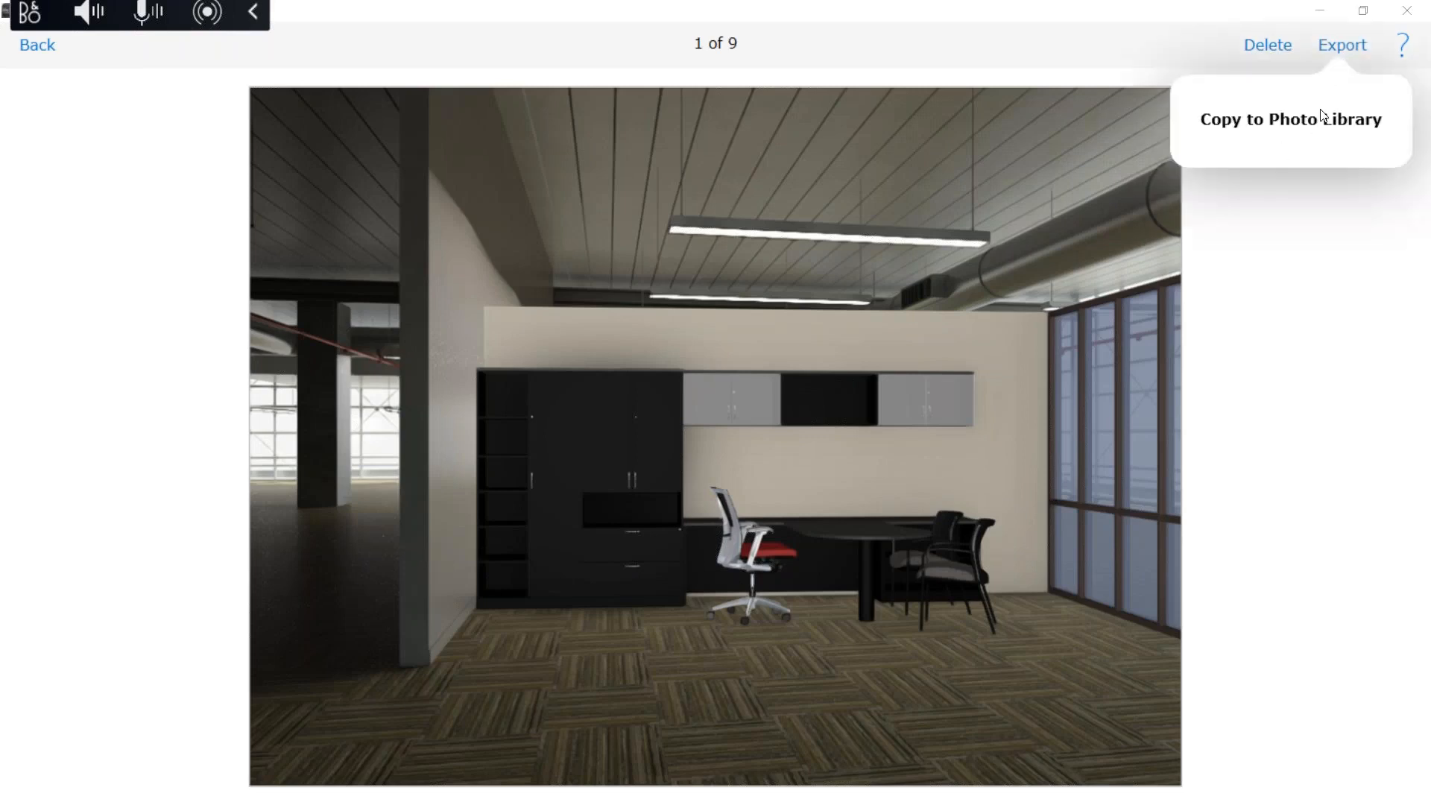
{"action": "left_click", "coordinate": [1323, 116]}
{"action": "left_click", "coordinate": [720, 436]}
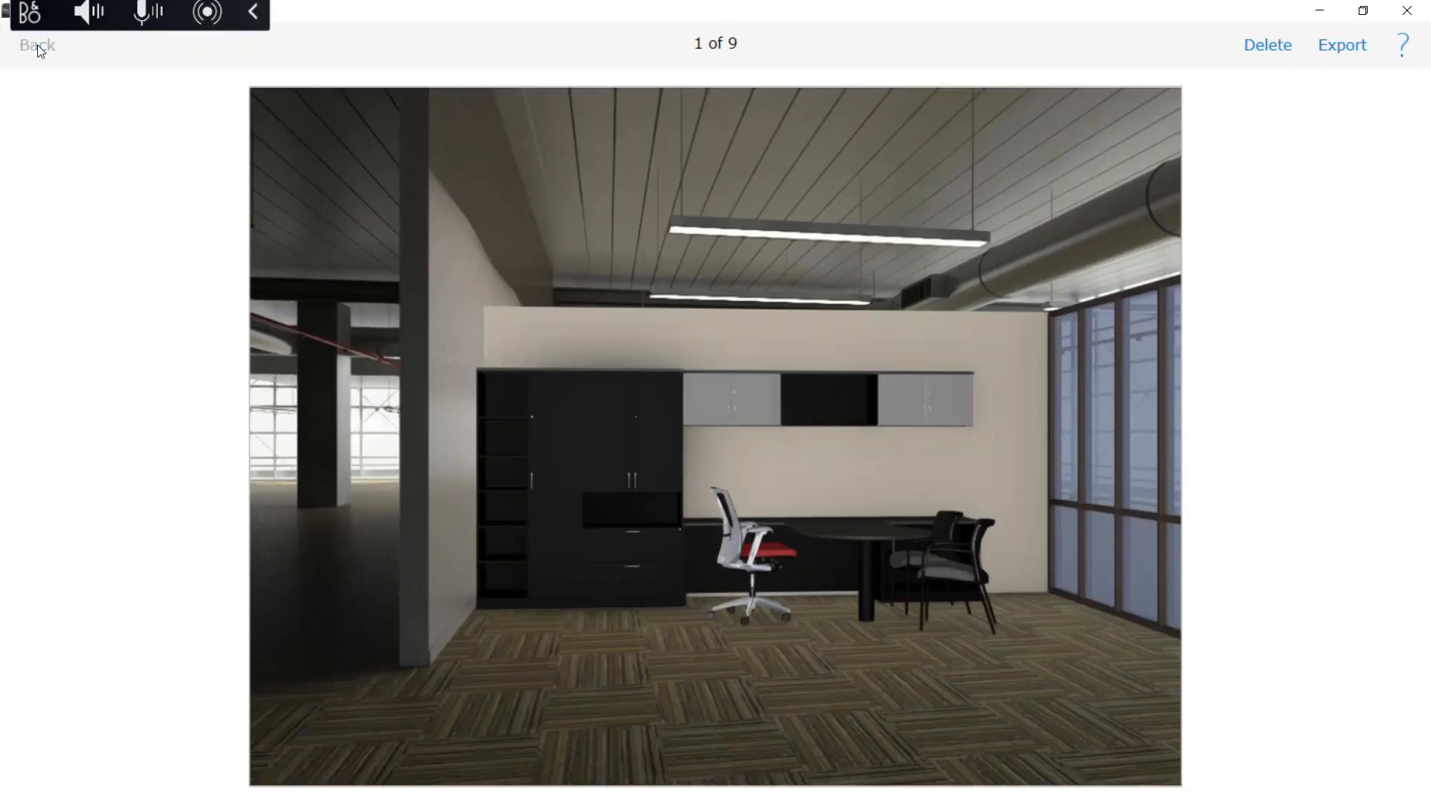
{"action": "left_click", "coordinate": [37, 45]}
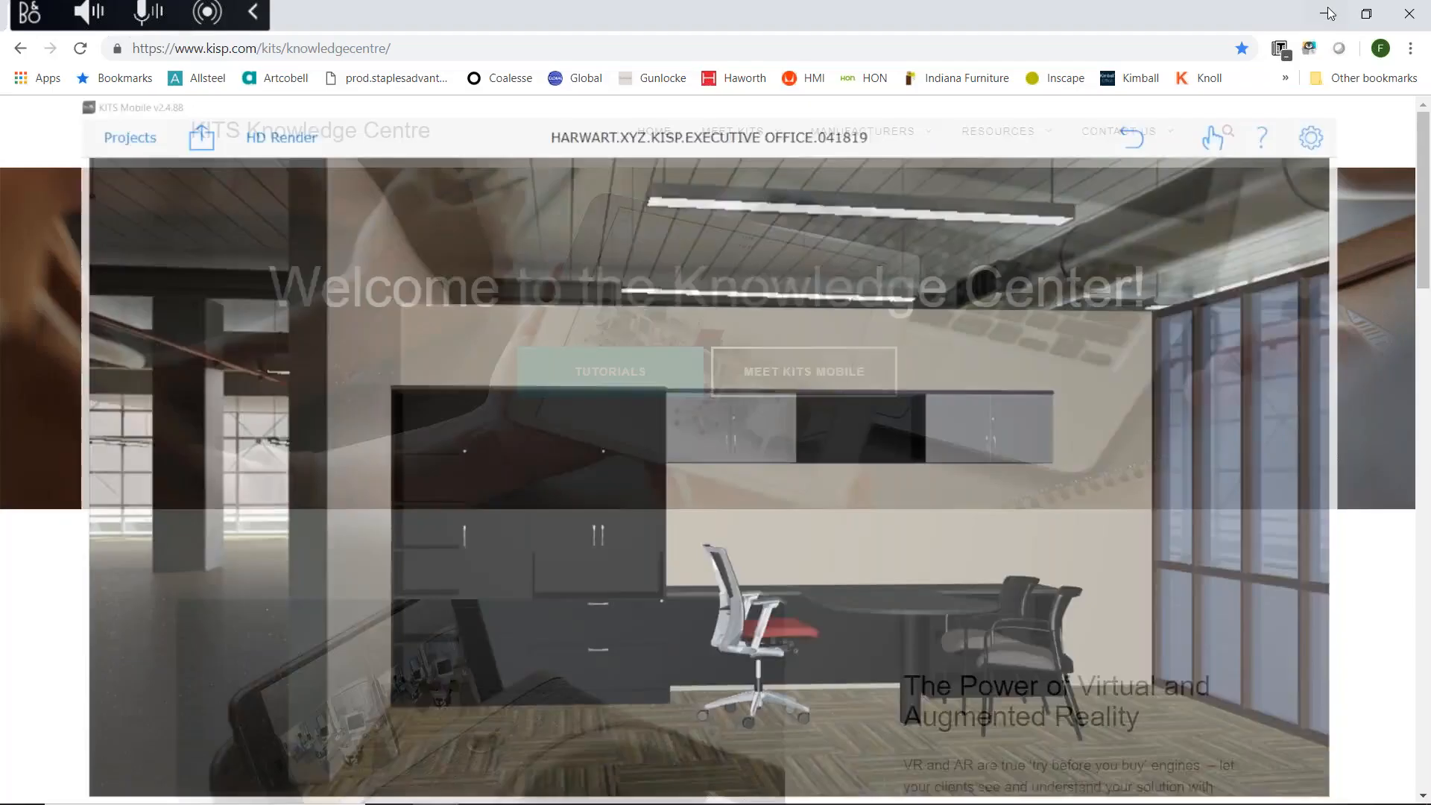
Switch to File Explorer and open the newest executive office rendering, ending in 041819 7, from the KITS Mobile folder in Pictures
{"action": "left_click", "coordinate": [1320, 10]}
{"action": "left_click", "coordinate": [529, 788]}
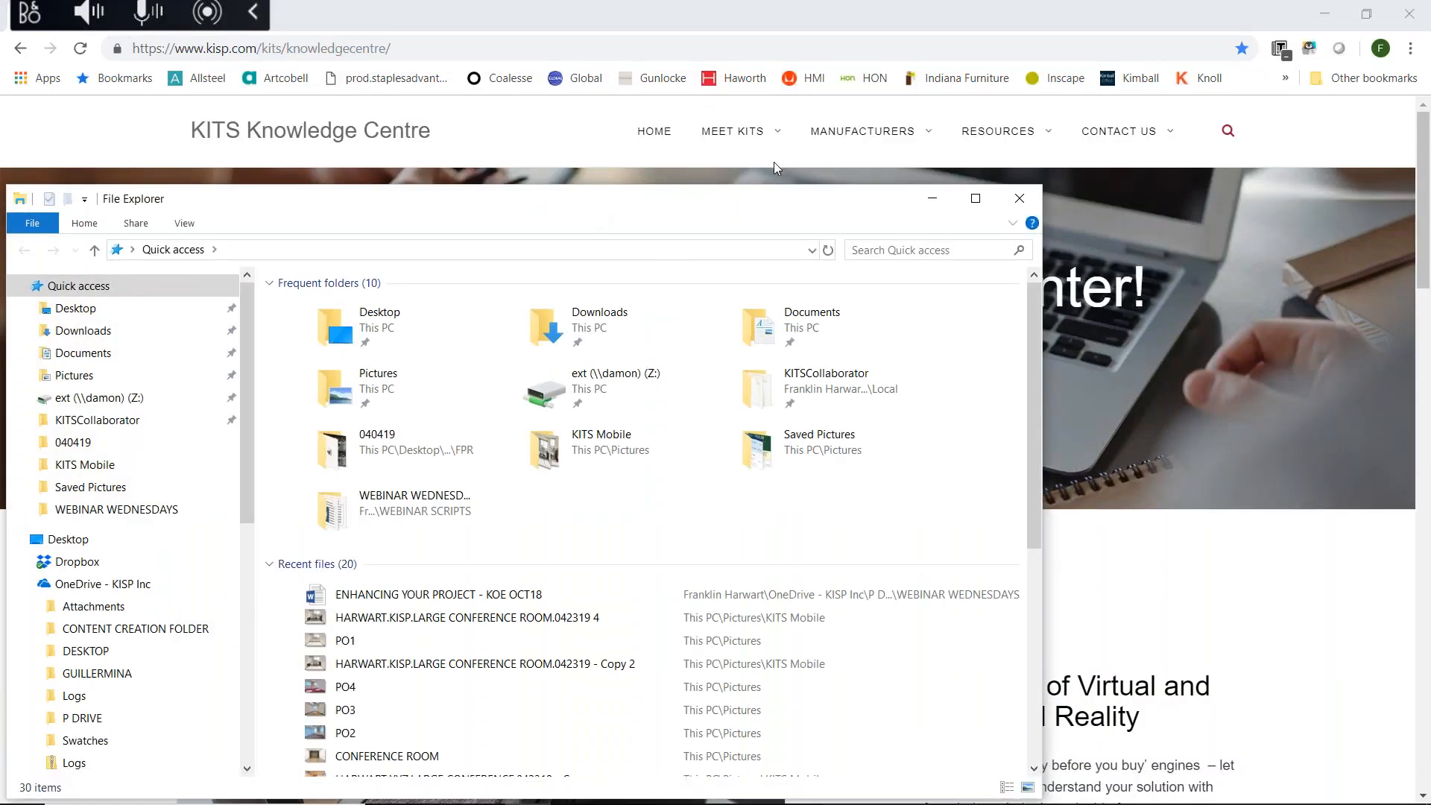
{"action": "left_click_drag", "start_coordinate": [632, 201], "coordinate": [876, 107]}
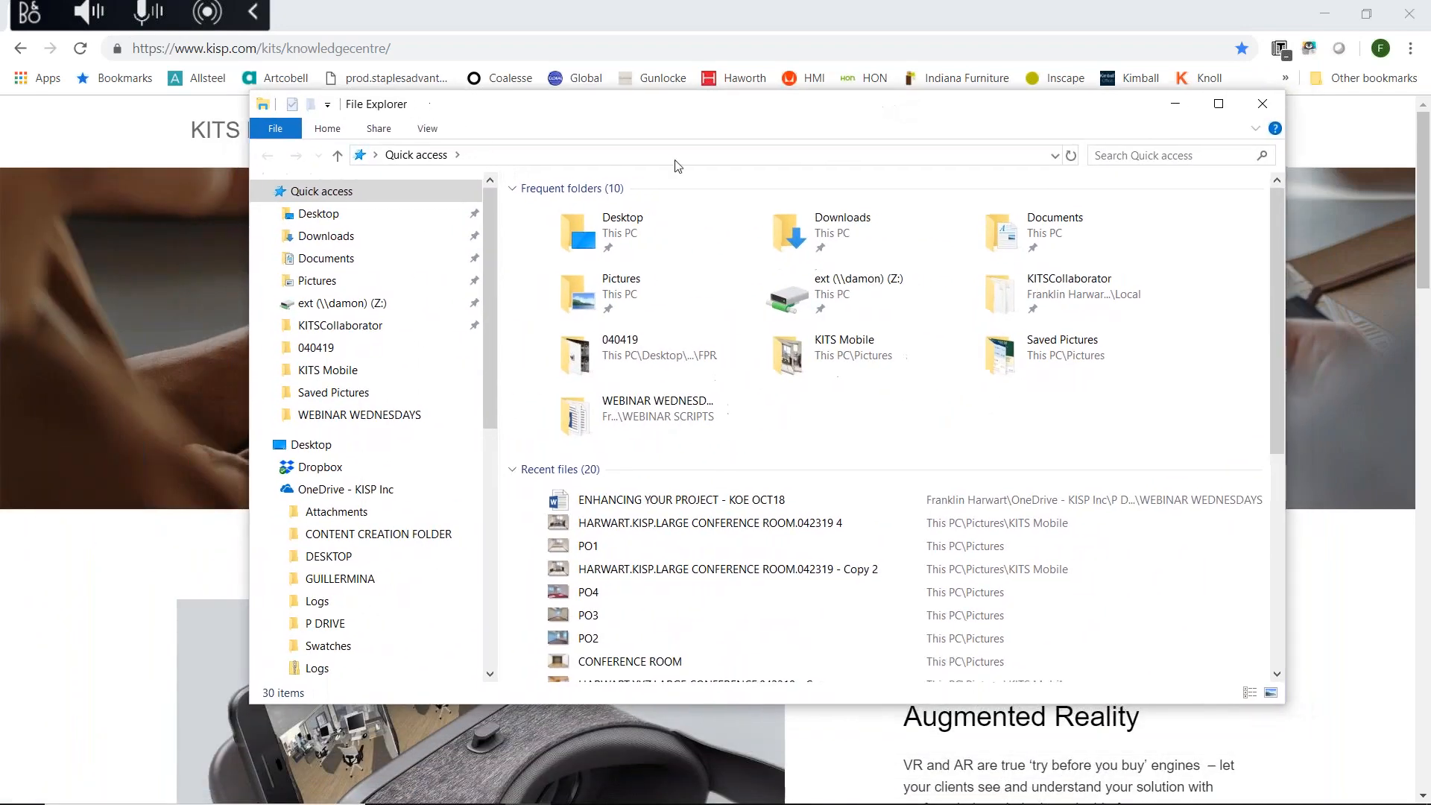
{"action": "left_click", "coordinate": [389, 281]}
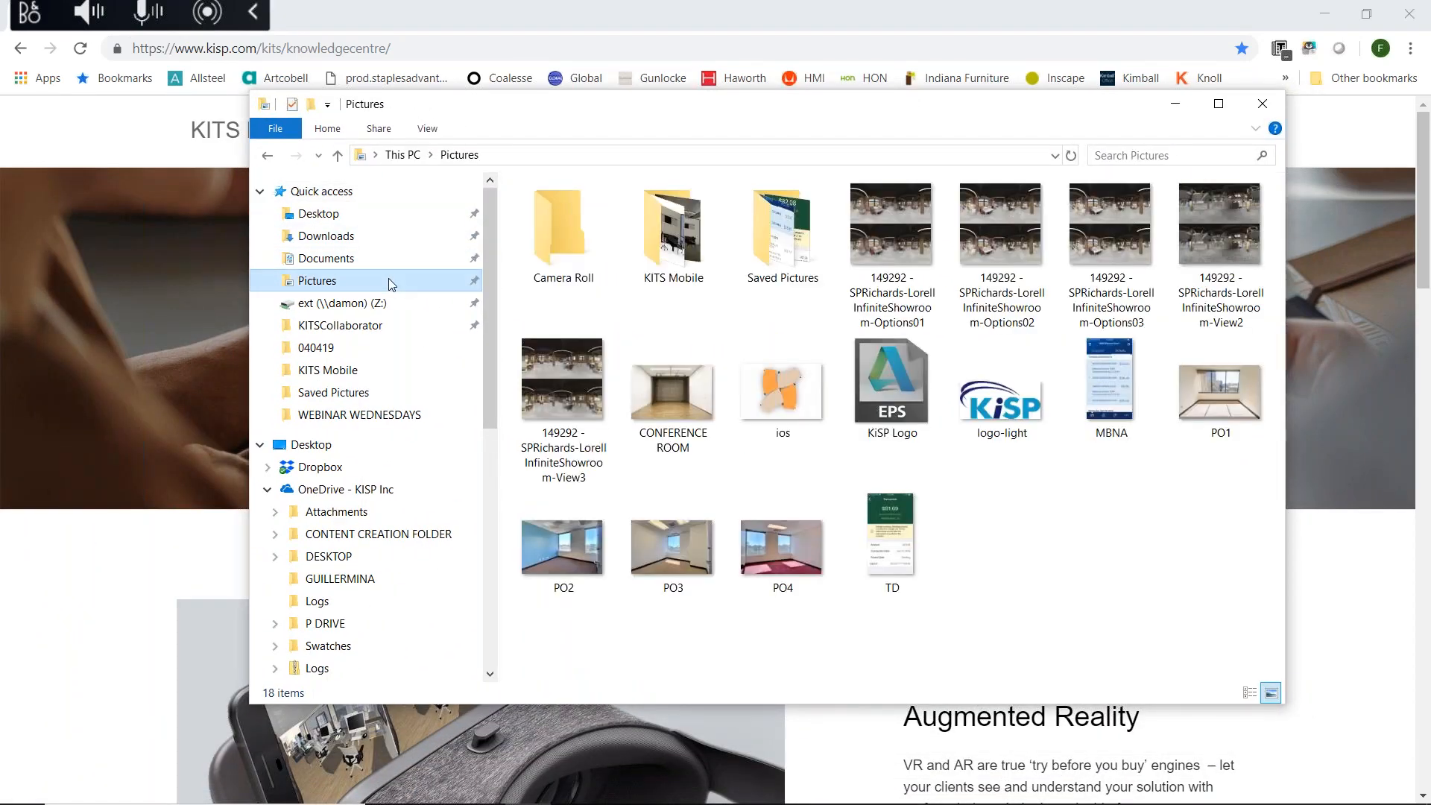
{"action": "left_click", "coordinate": [681, 255]}
{"action": "double_click", "coordinate": [682, 255]}
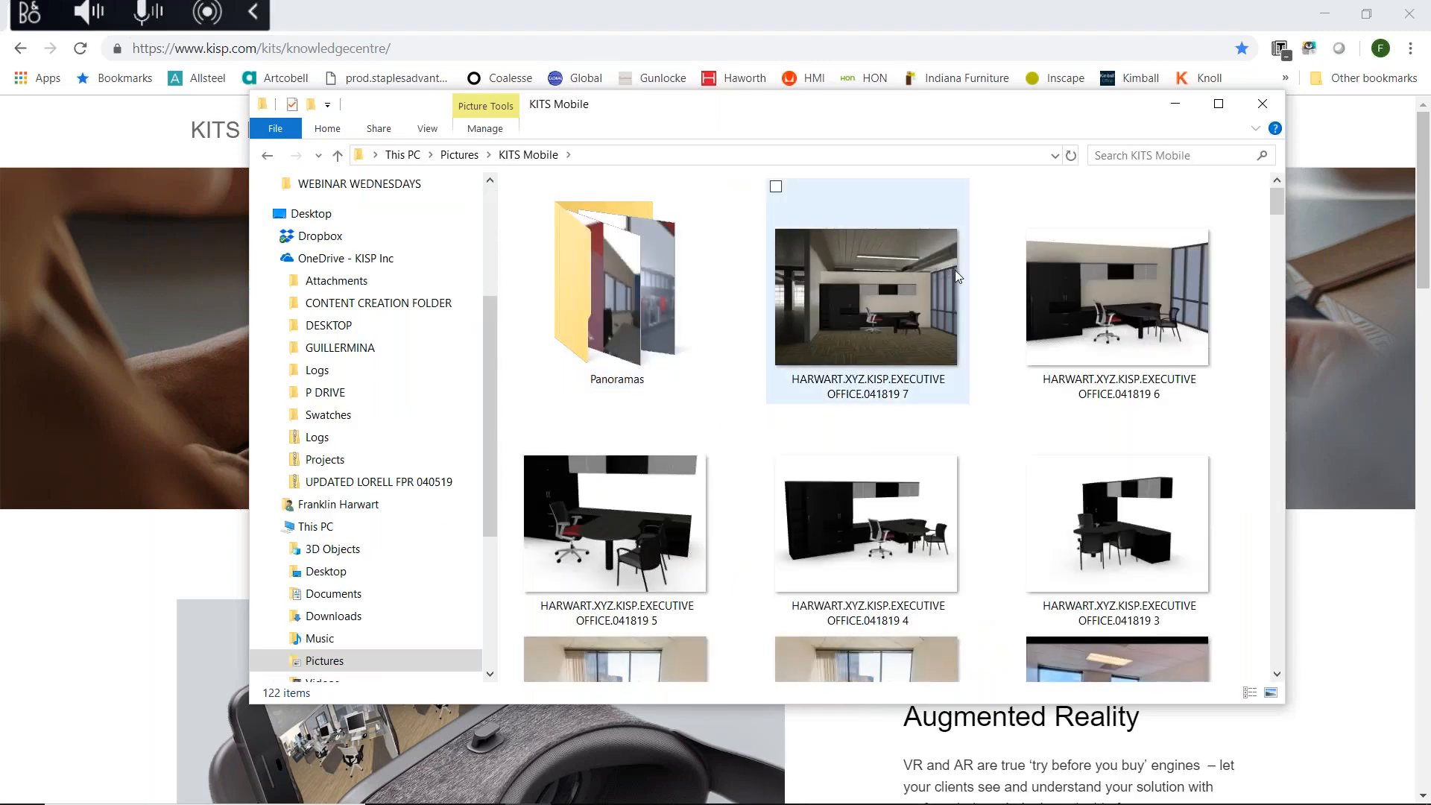
{"action": "left_click", "coordinate": [893, 285]}
{"action": "double_click", "coordinate": [892, 283]}
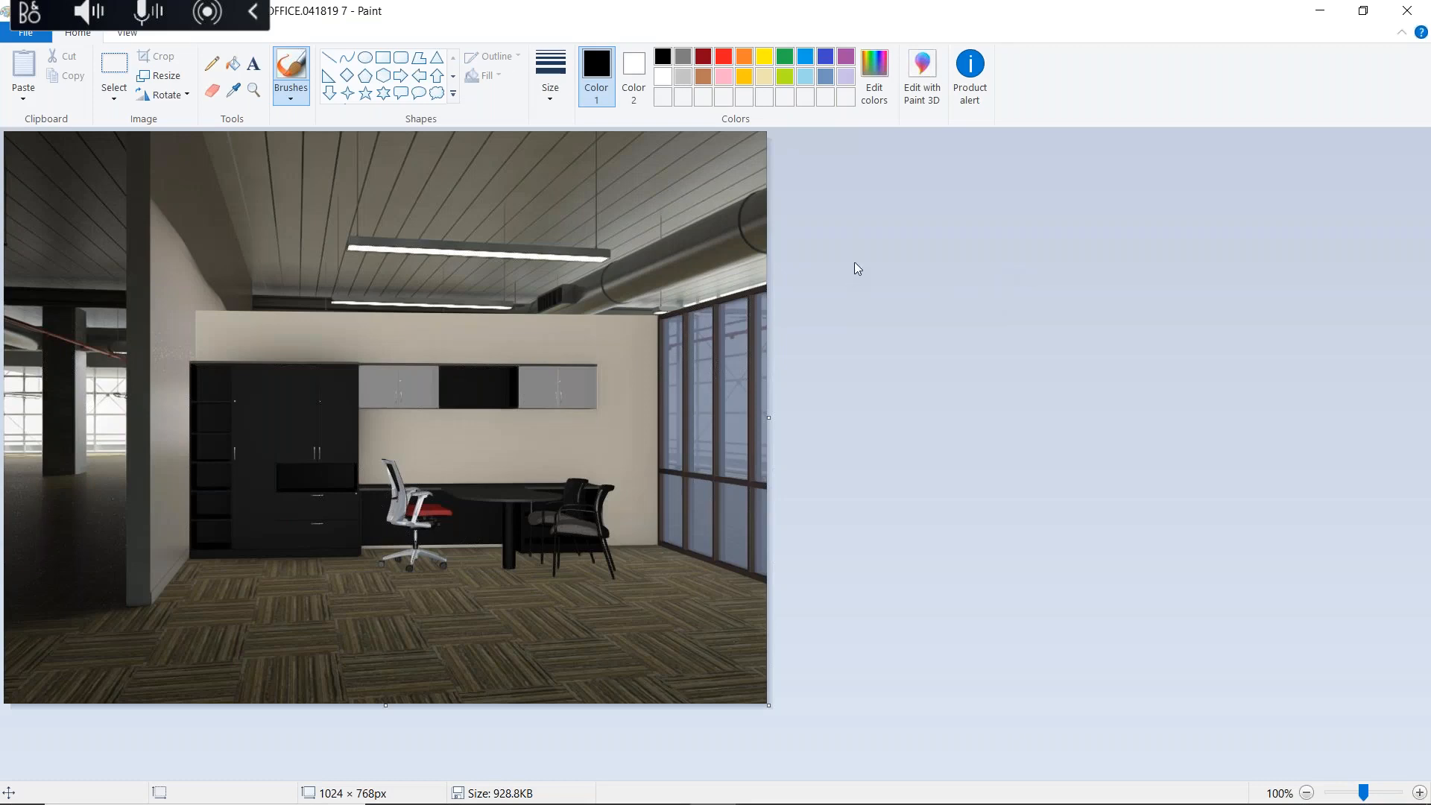
Cut a rectangular region of about 761 × 498 px around the office furniture and walls out of the rendering
{"action": "left_click", "coordinate": [114, 66]}
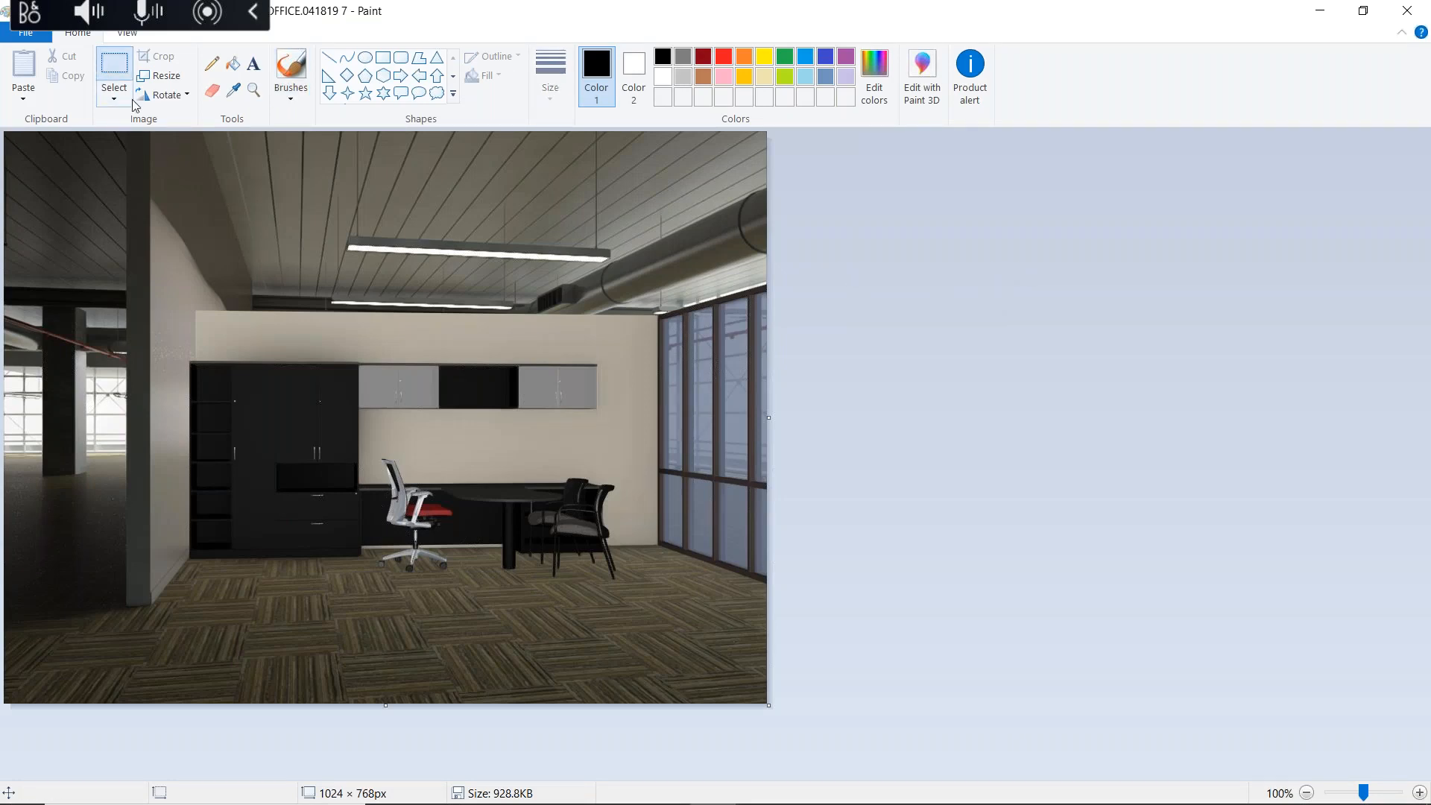
{"action": "left_click_drag", "start_coordinate": [151, 177], "coordinate": [761, 608]}
{"action": "left_click", "coordinate": [691, 669]}
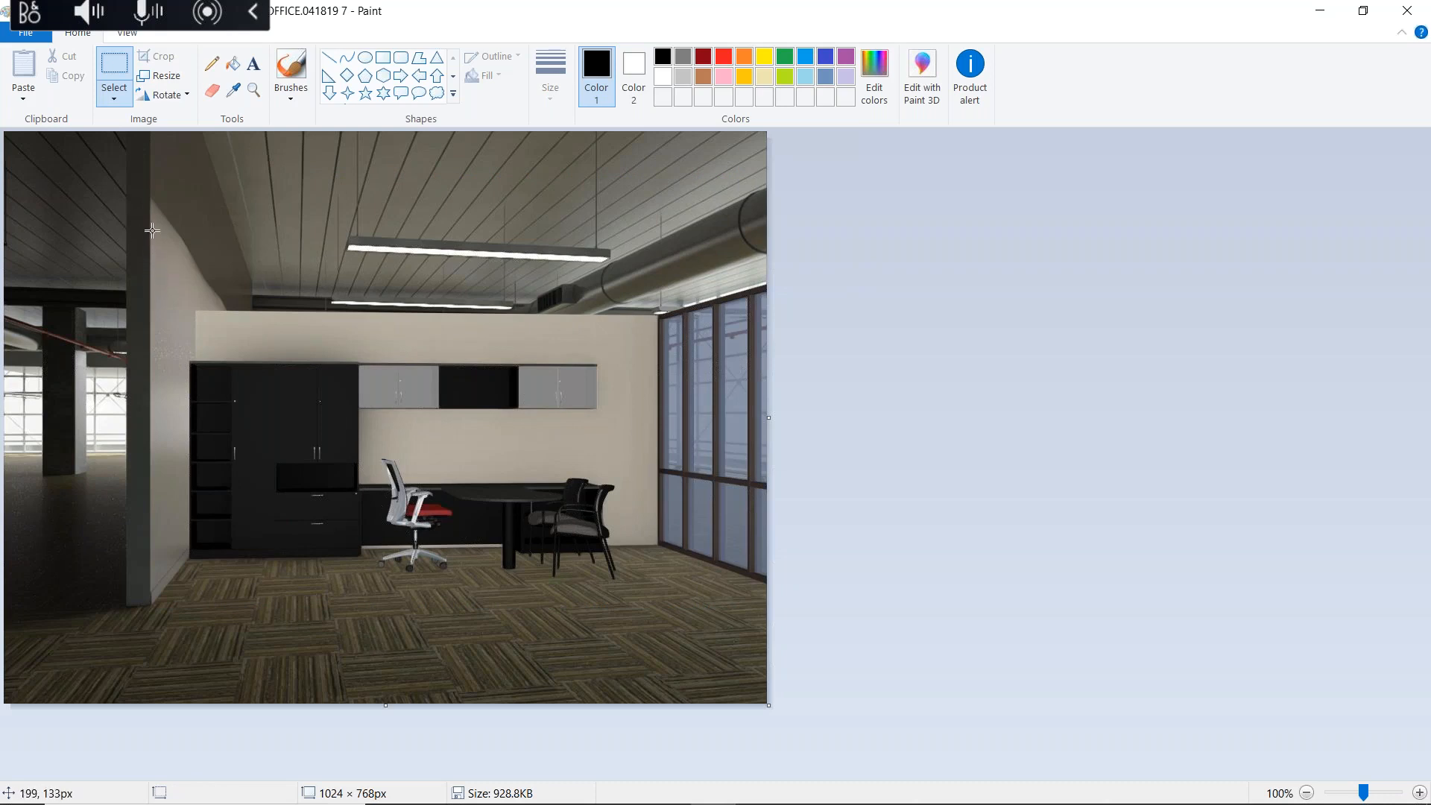
{"action": "left_click_drag", "start_coordinate": [157, 230], "coordinate": [723, 601]}
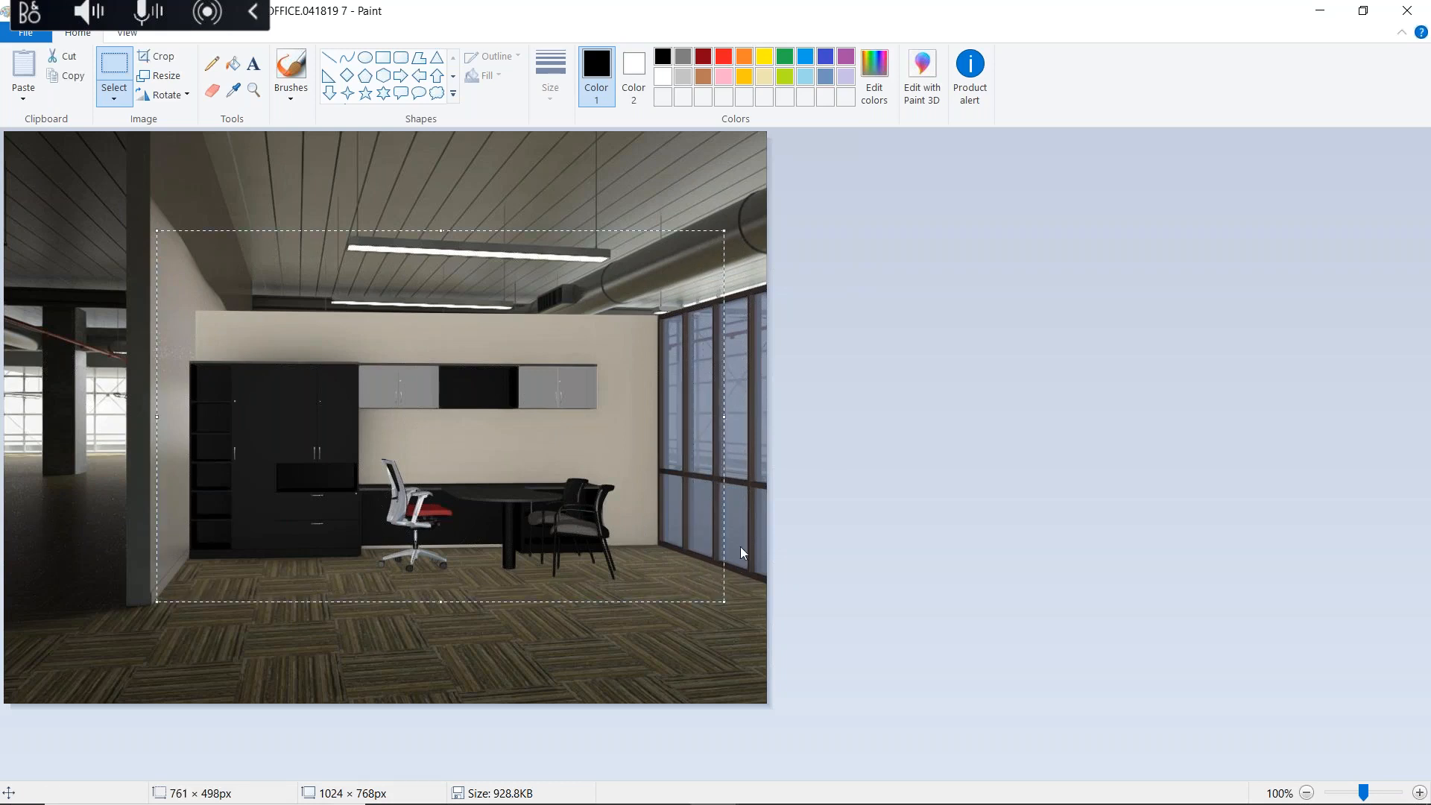
{"action": "key", "text": "Delete"}
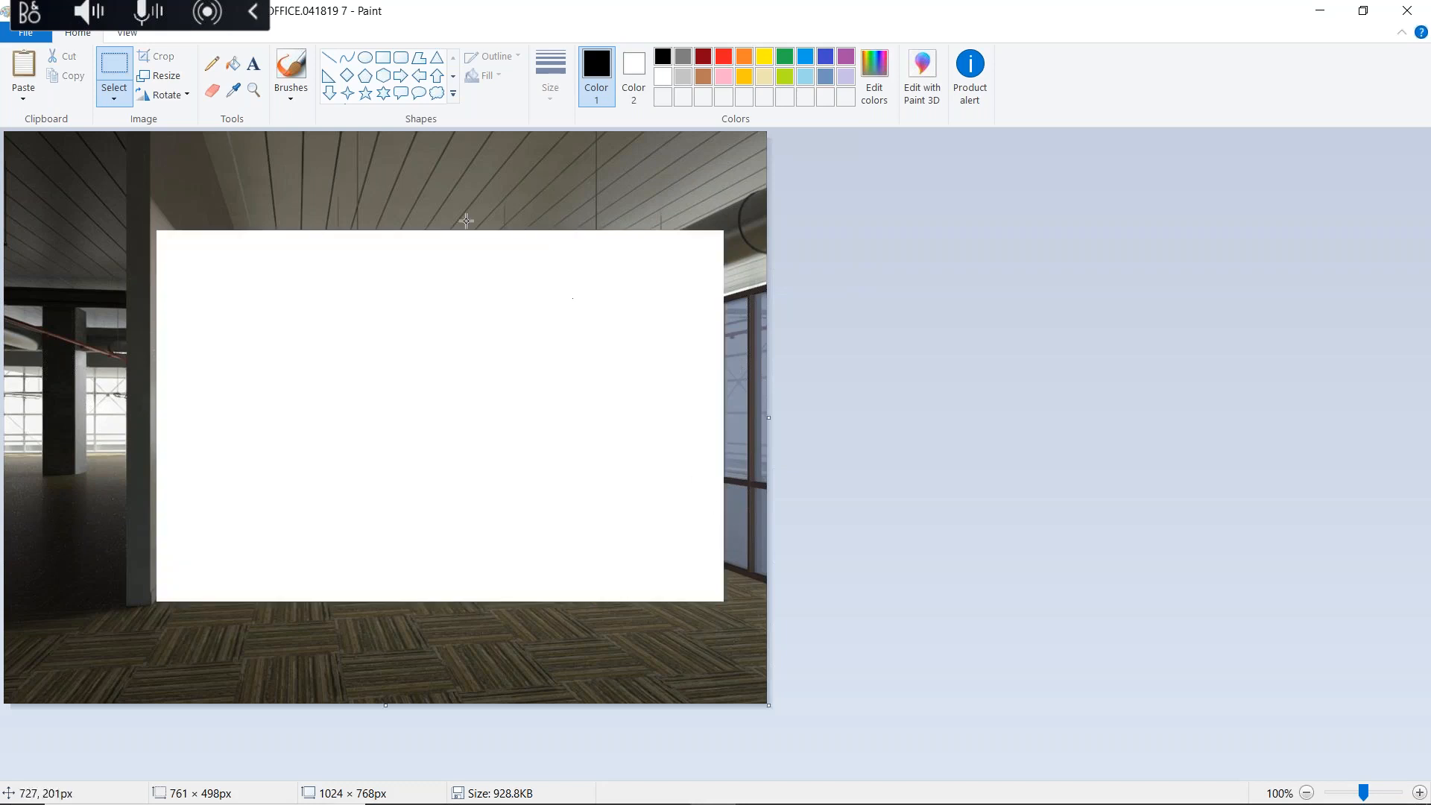
Start a new blank image without saving the changes to the rendering
{"action": "left_click", "coordinate": [22, 36]}
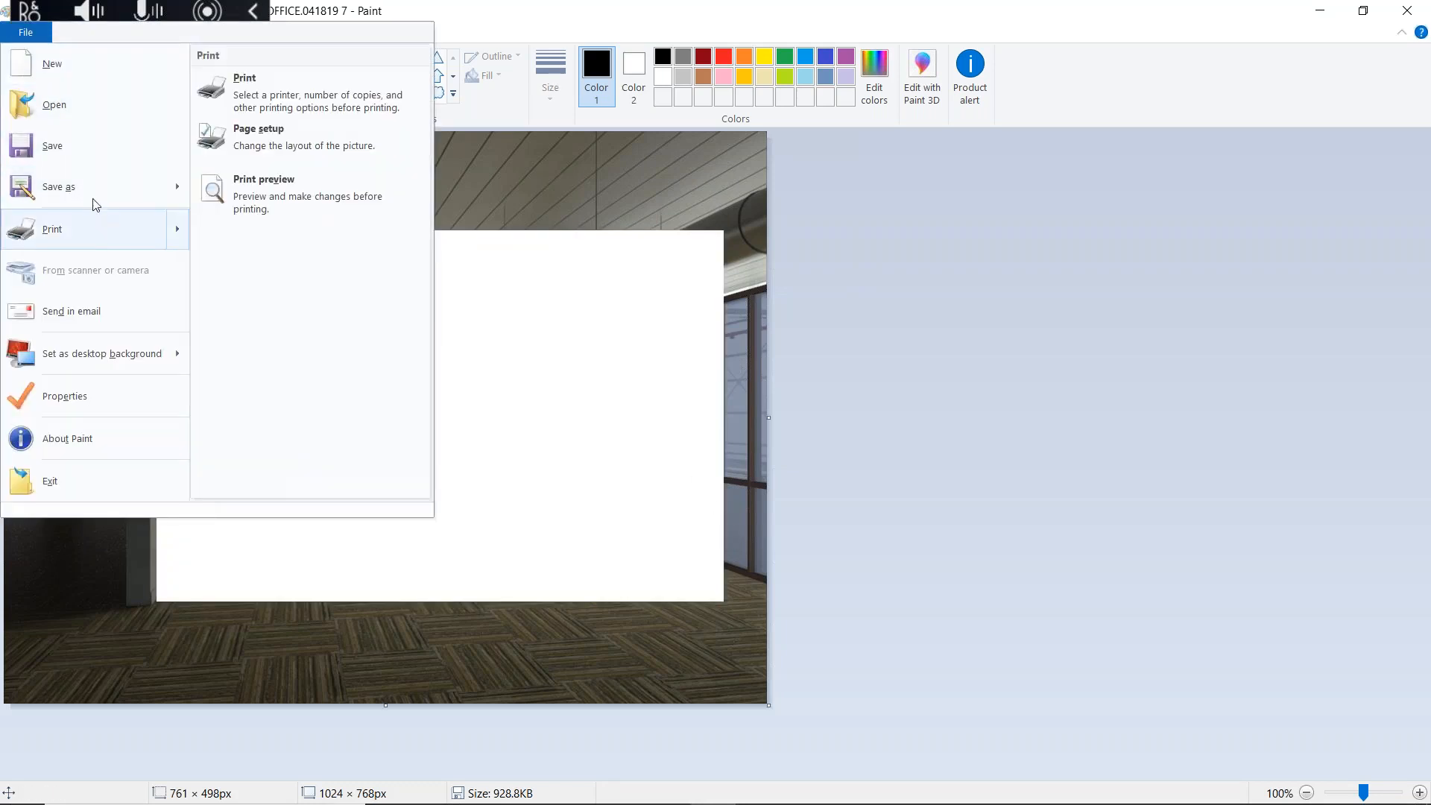
{"action": "left_click", "coordinate": [52, 63]}
{"action": "left_click", "coordinate": [759, 444]}
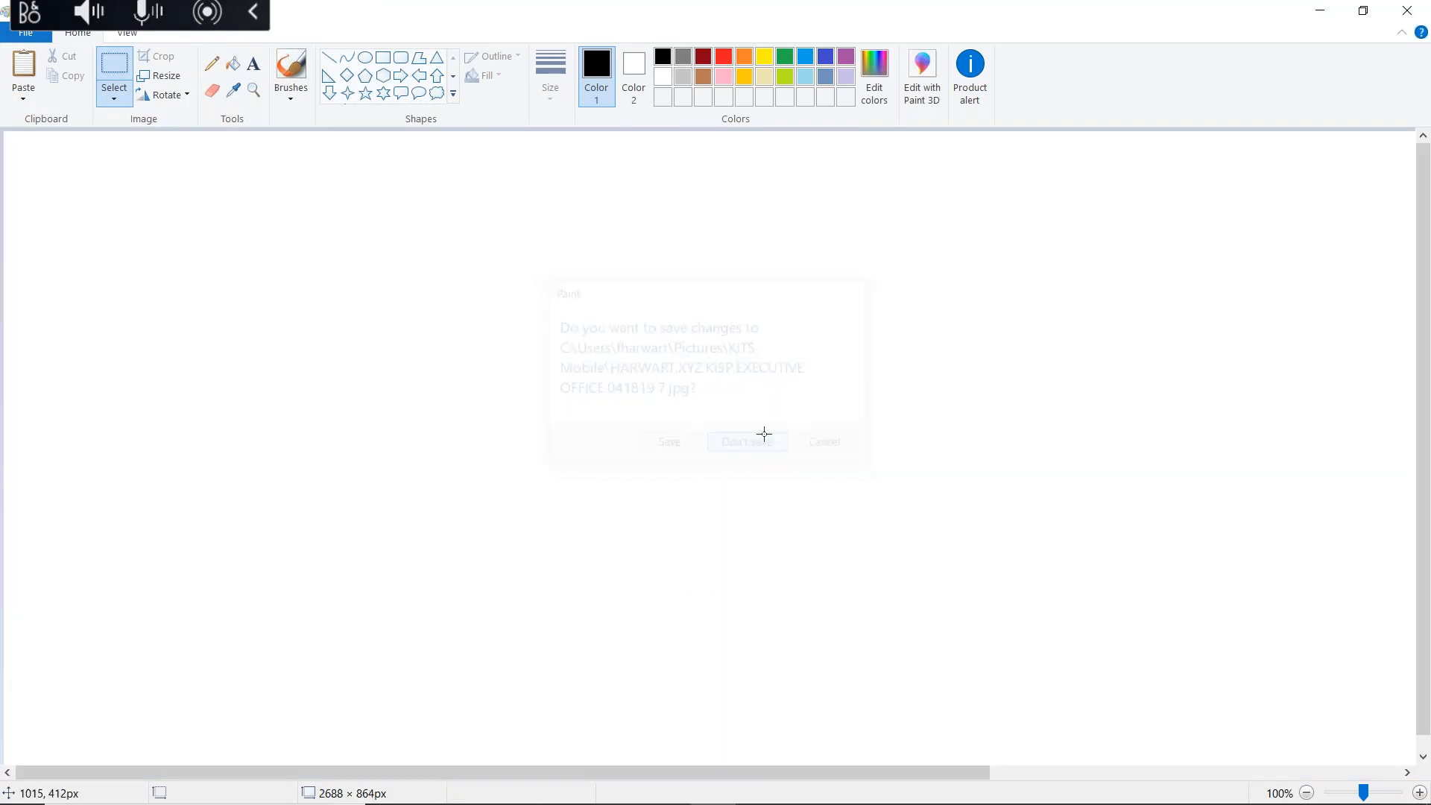
Resize the blank canvas to 50 percent with the aspect ratio maintained
{"action": "left_click", "coordinate": [160, 75]}
{"action": "left_click", "coordinate": [206, 163]}
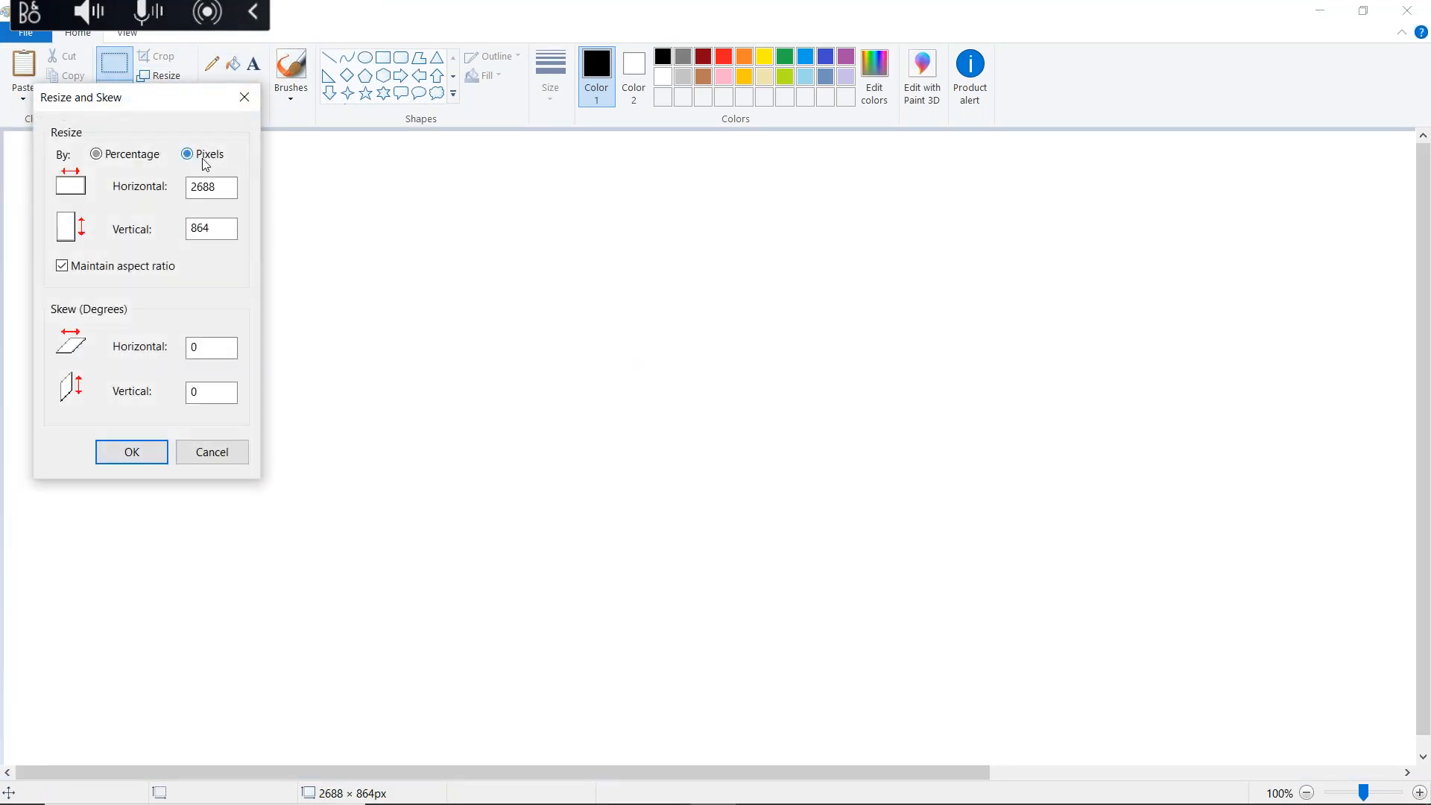
{"action": "left_click", "coordinate": [161, 158]}
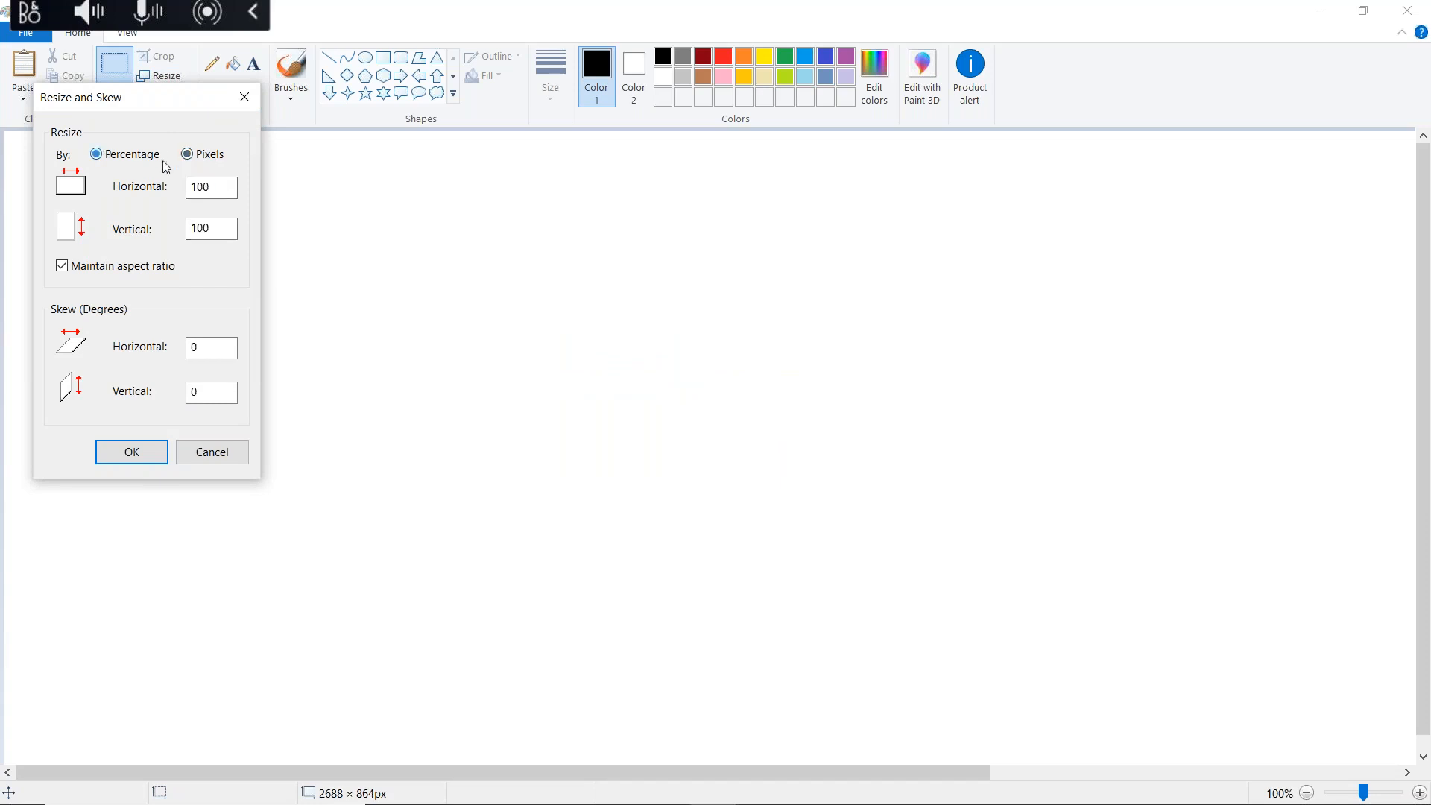
{"action": "double_click", "coordinate": [223, 187]}
{"action": "type", "text": "50"}
{"action": "key", "text": "Return"}
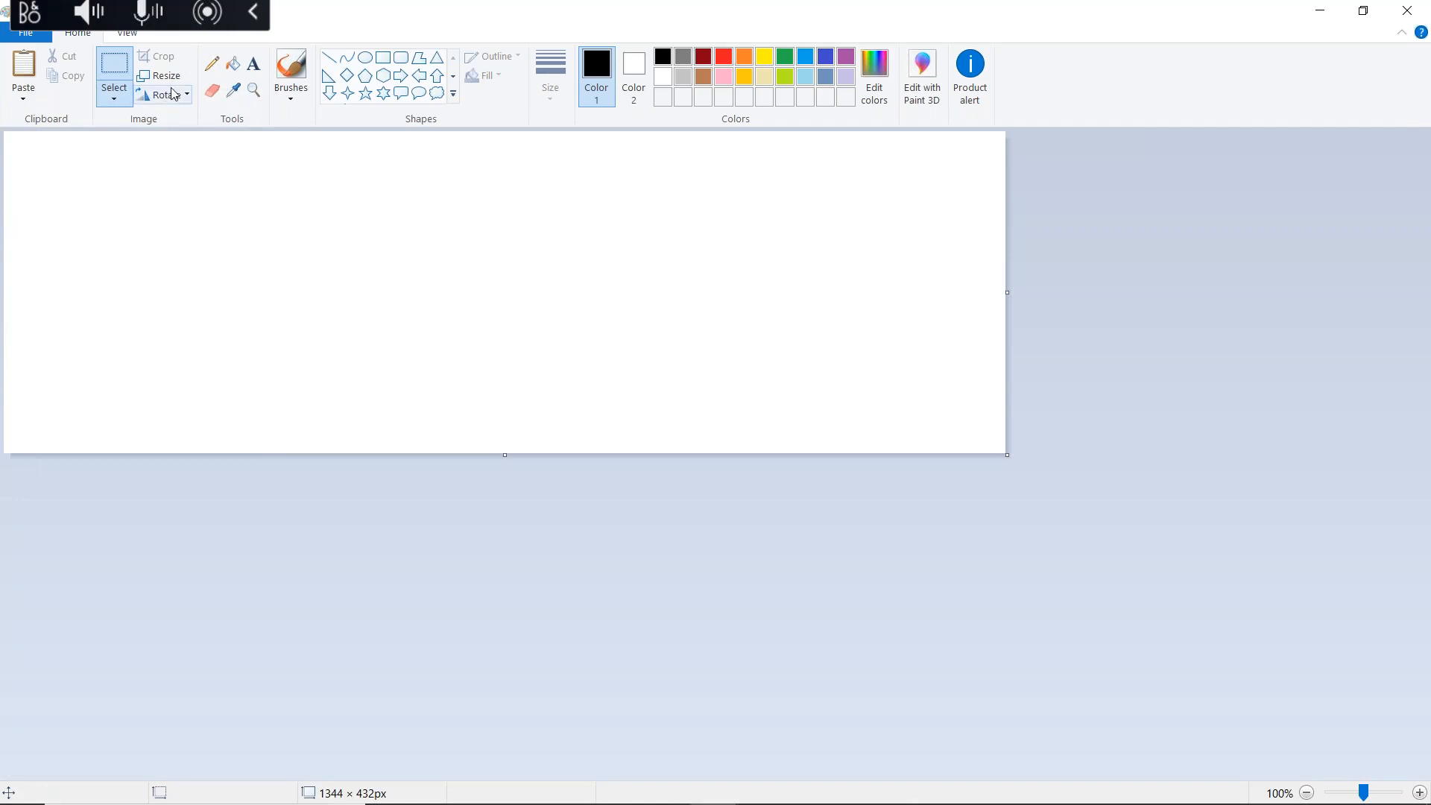
Paste the cut office region onto the canvas and enlarge it to about 1347 × 741 px to span the canvas width
{"action": "key", "text": "ctrl+v"}
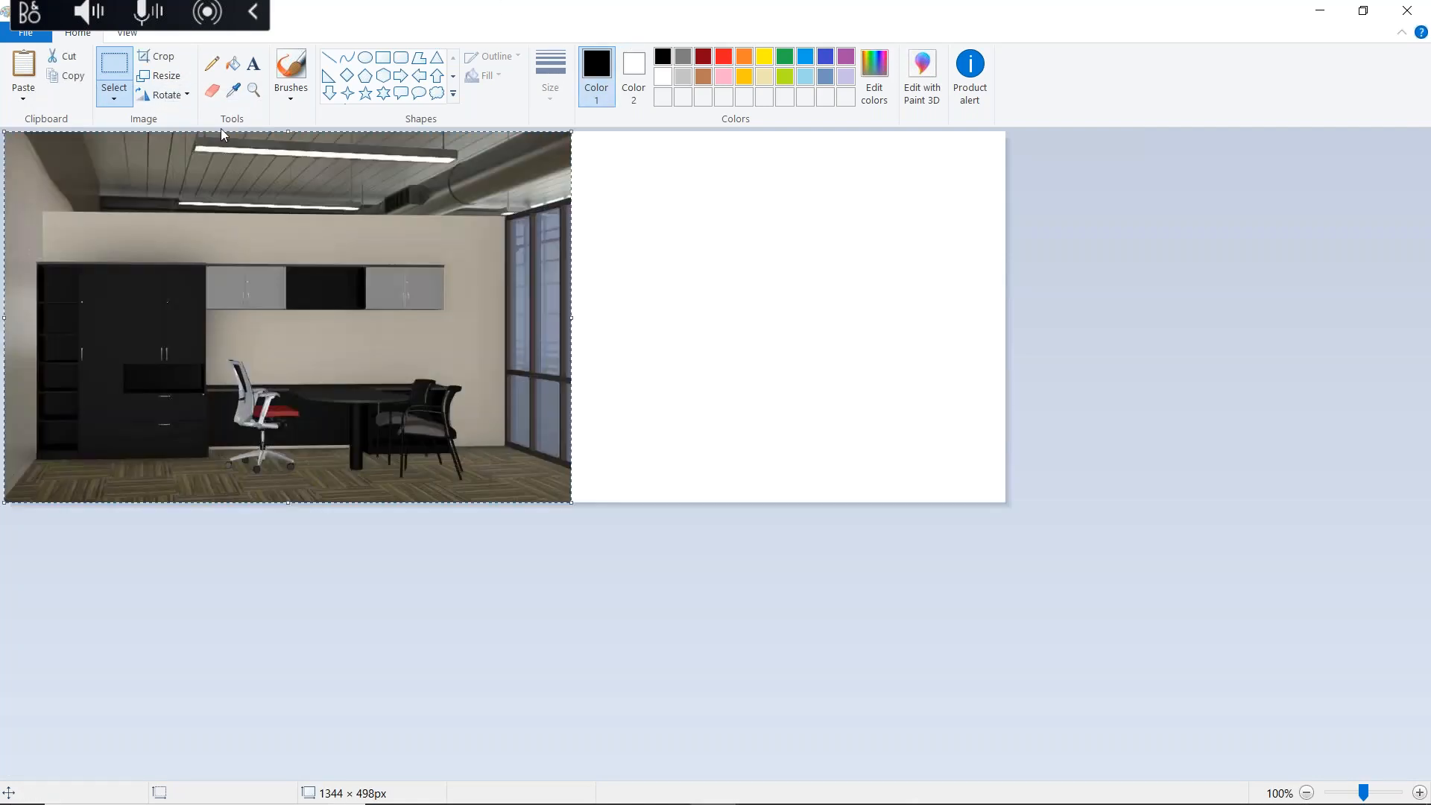
{"action": "left_click", "coordinate": [160, 75]}
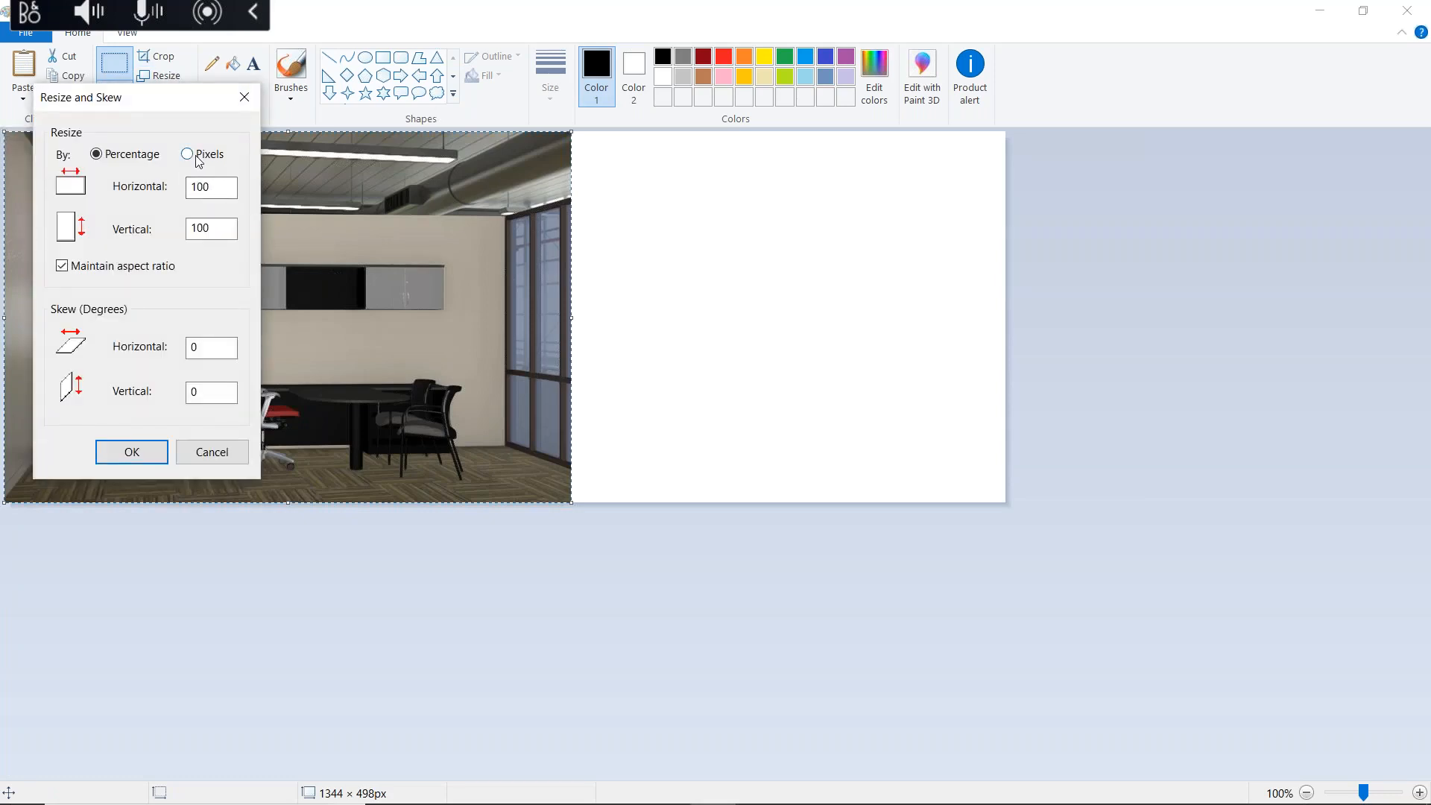
{"action": "left_click", "coordinate": [753, 315]}
{"action": "left_click", "coordinate": [246, 99]}
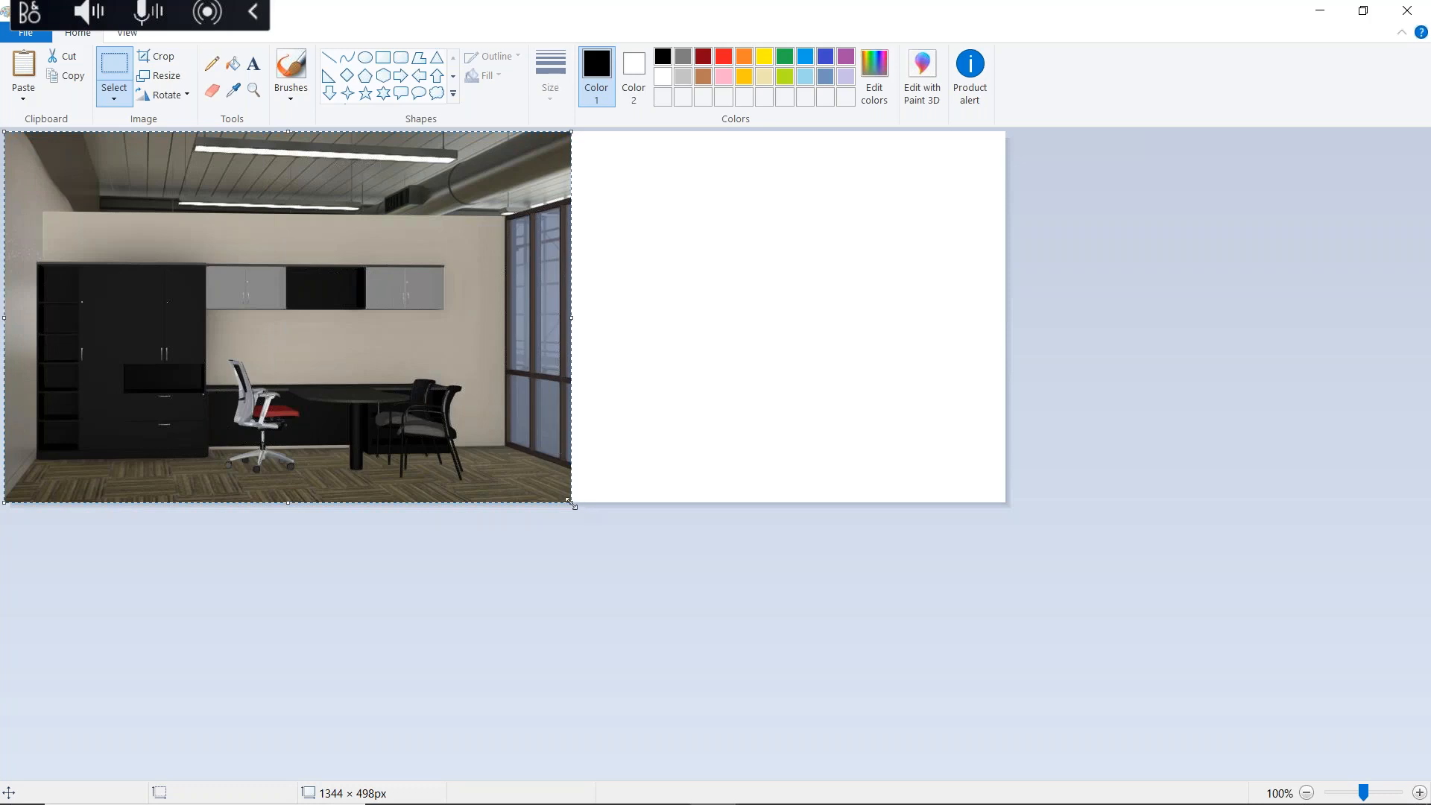
{"action": "left_click_drag", "start_coordinate": [571, 504], "coordinate": [1004, 681]}
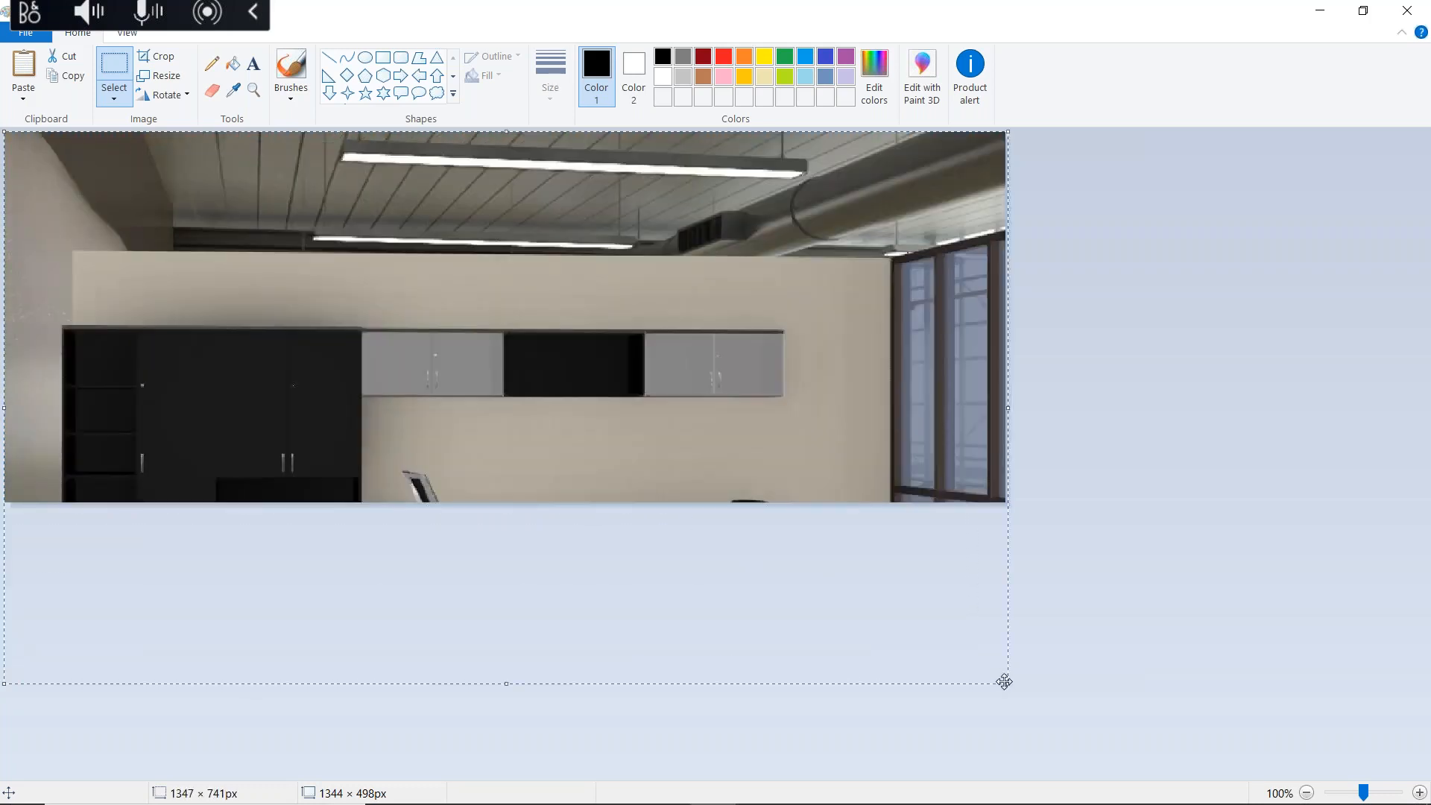
Try to set the pasted image's height to 498 pixels without maintaining the aspect ratio, and undo back to the blank canvas
{"action": "left_click", "coordinate": [159, 75]}
{"action": "left_click", "coordinate": [200, 153]}
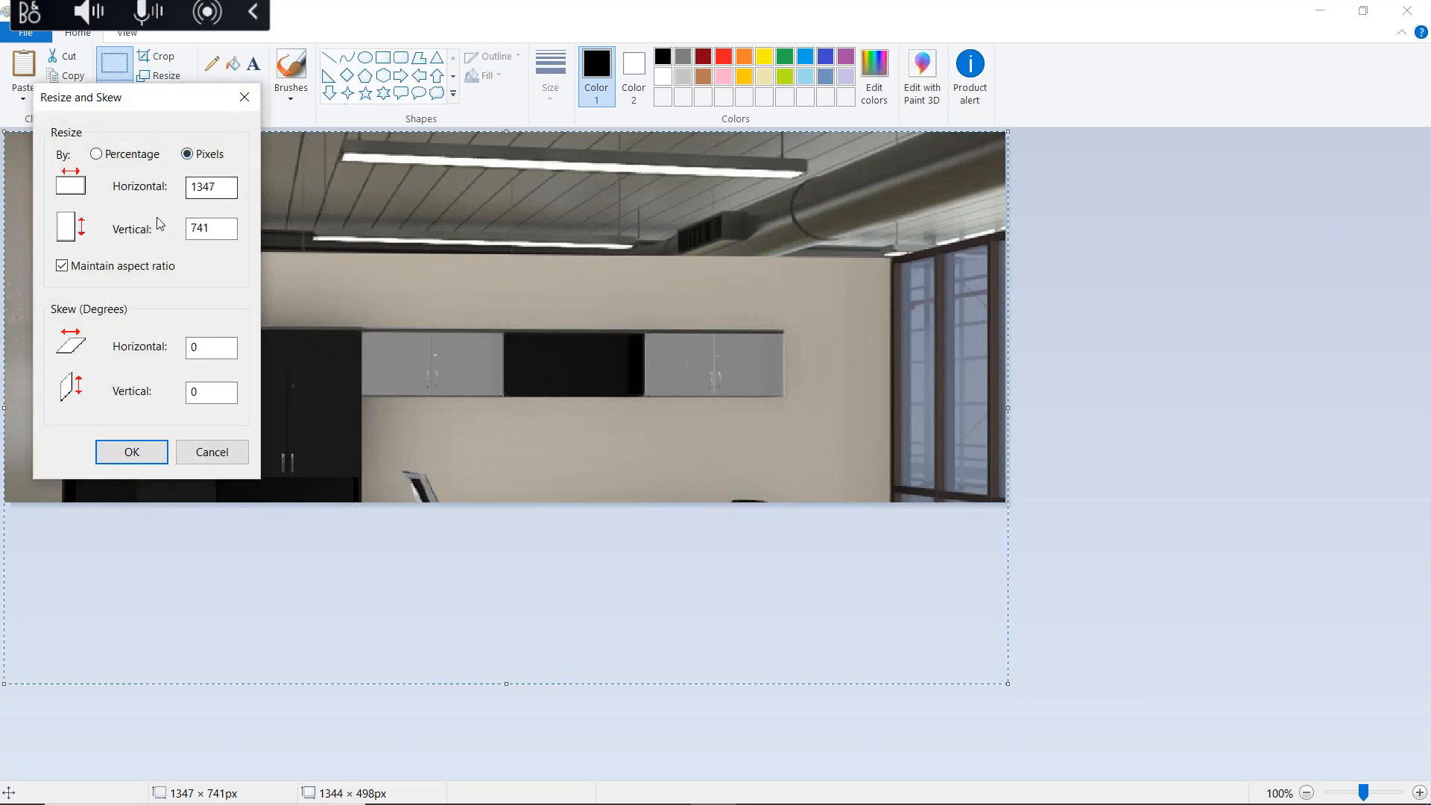
{"action": "left_click", "coordinate": [59, 264]}
{"action": "left_click_drag", "start_coordinate": [212, 229], "coordinate": [135, 217]}
{"action": "type", "text": "498"}
{"action": "key", "text": "Return"}
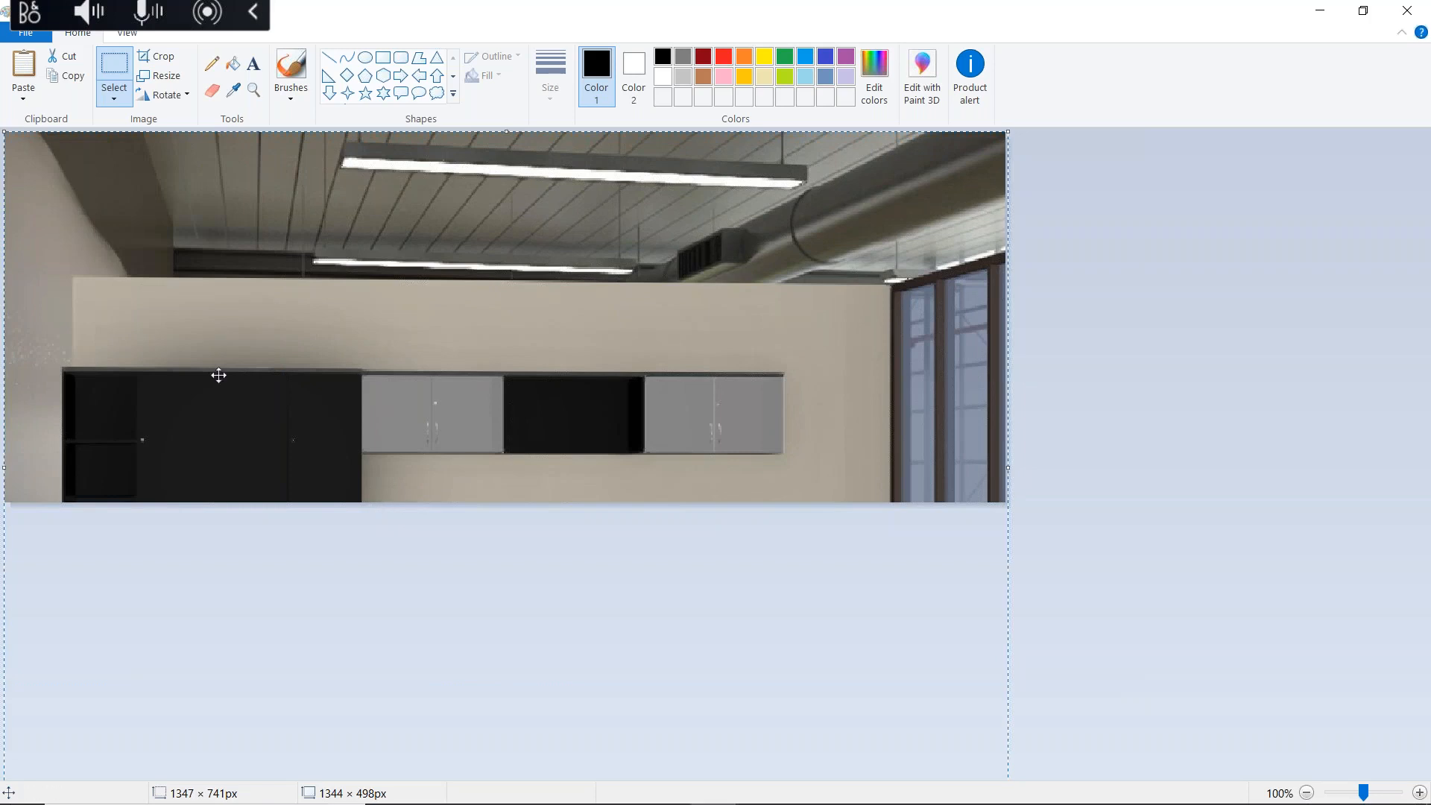
{"action": "key", "text": "Delete"}
{"action": "key", "text": "ctrl+z"}
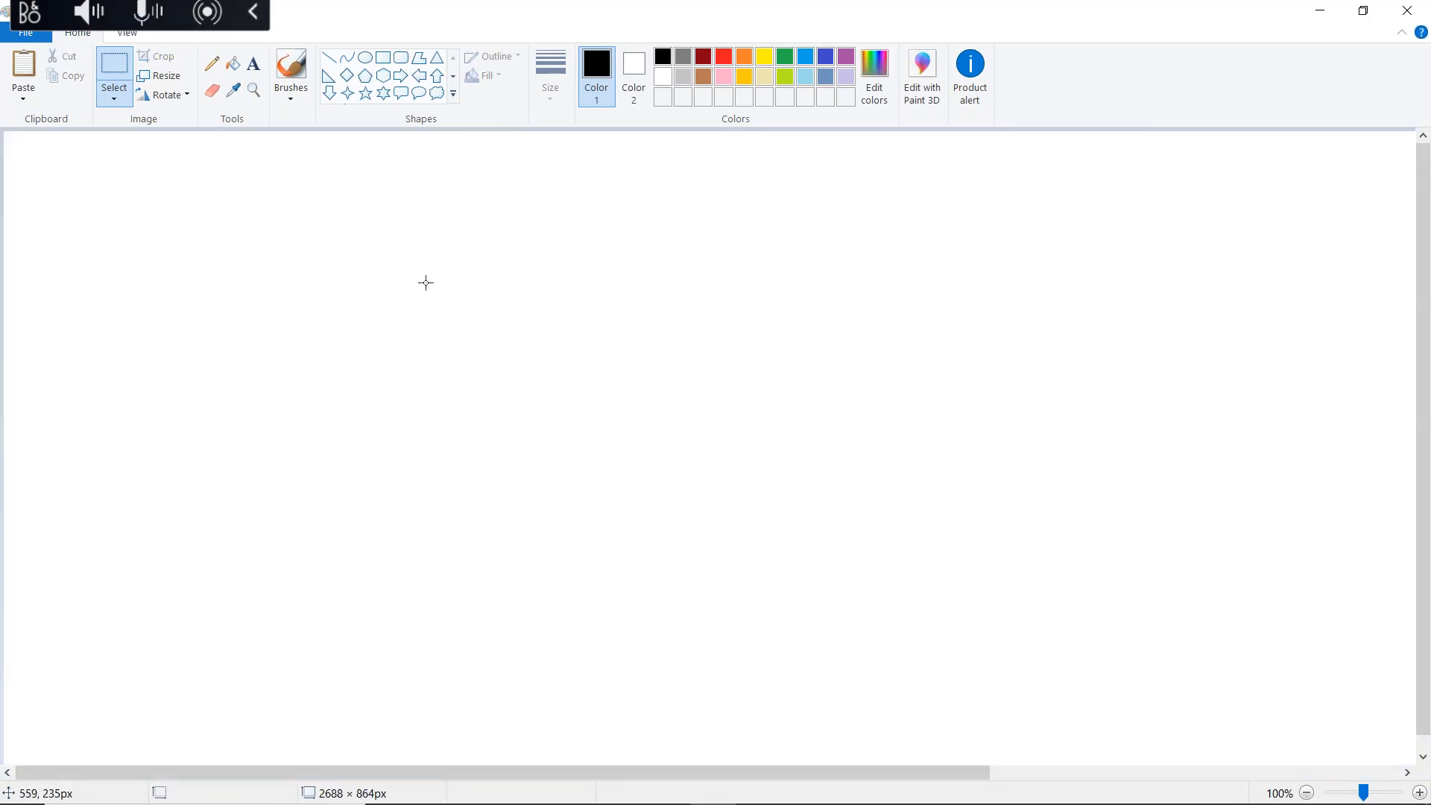
Resize the blank canvas to 75 percent with the aspect ratio maintained
{"action": "left_click", "coordinate": [158, 77]}
{"action": "left_click", "coordinate": [210, 154]}
{"action": "left_click", "coordinate": [222, 187]}
{"action": "left_click_drag", "start_coordinate": [224, 187], "coordinate": [184, 191]}
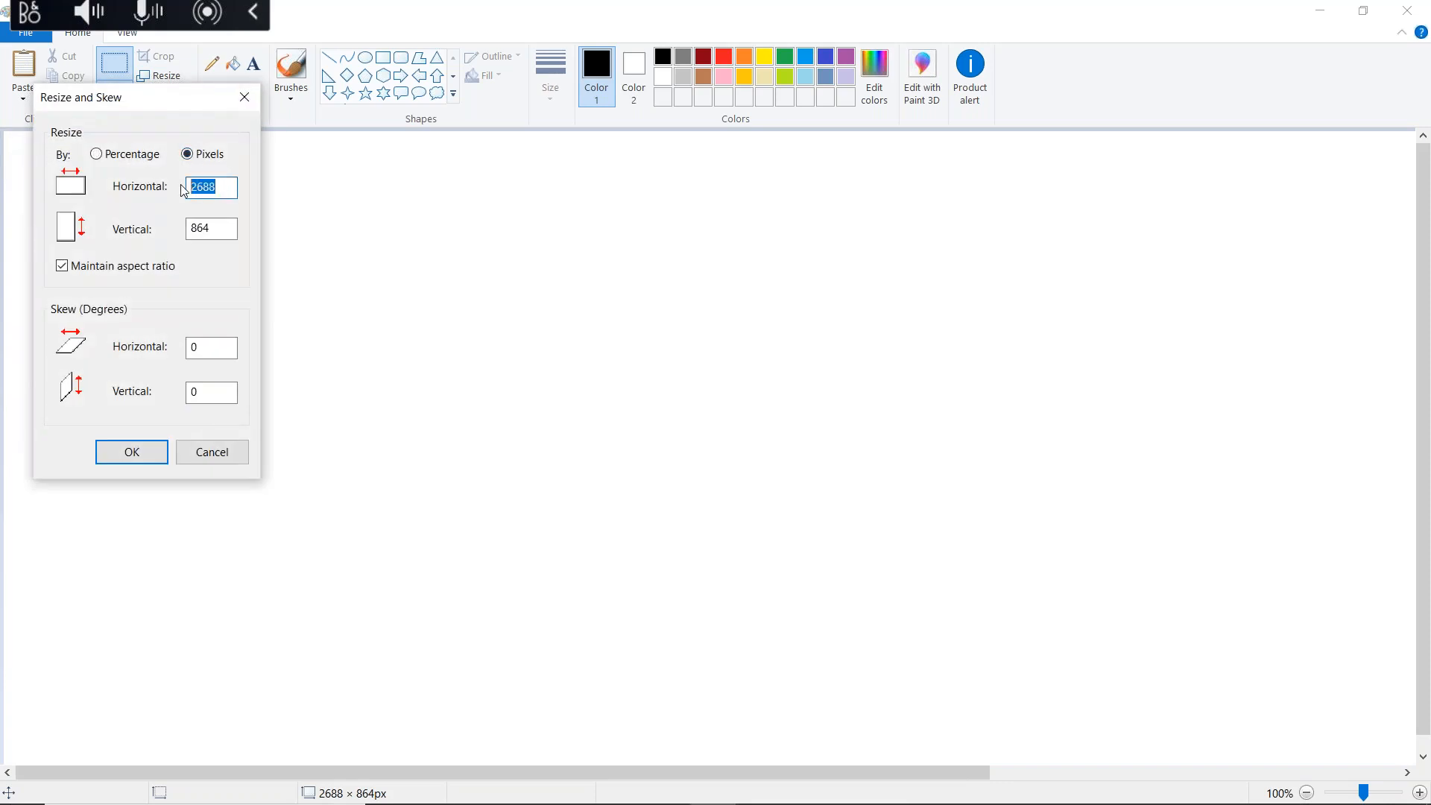
{"action": "left_click", "coordinate": [142, 154]}
{"action": "type", "text": "75"}
{"action": "key", "text": "Return"}
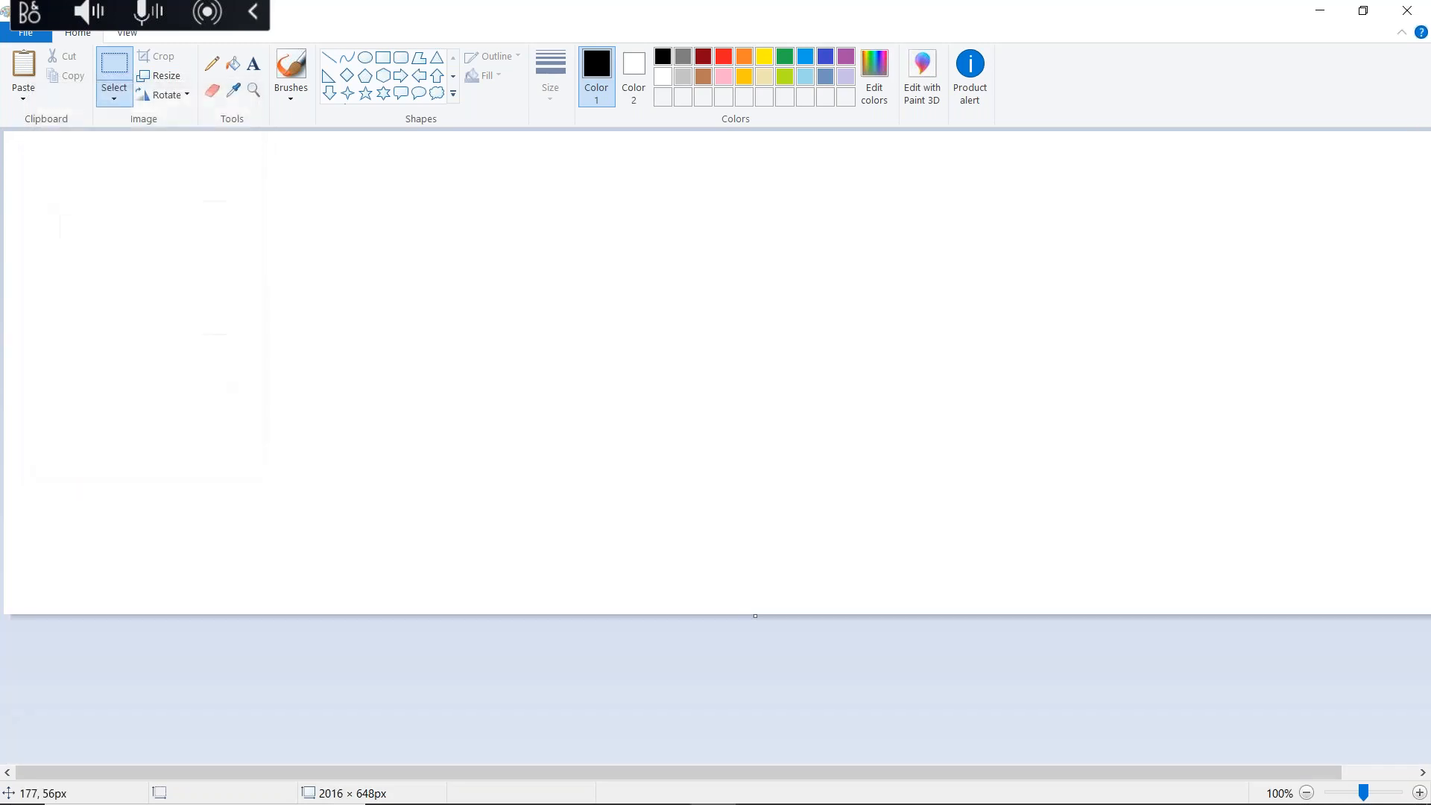
Set the canvas width to 648 pixels without maintaining the aspect ratio
{"action": "left_click", "coordinate": [160, 75]}
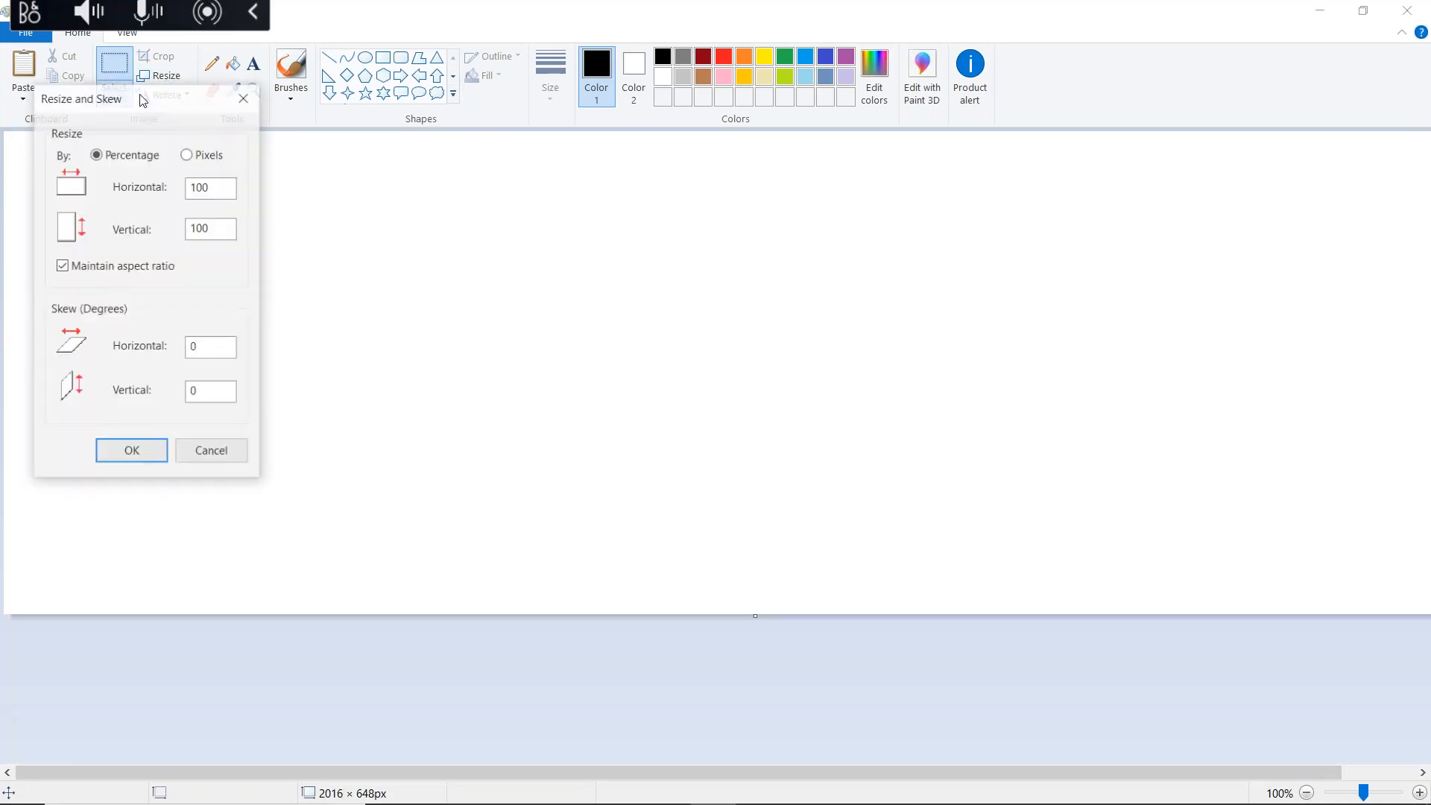
{"action": "left_click", "coordinate": [62, 266]}
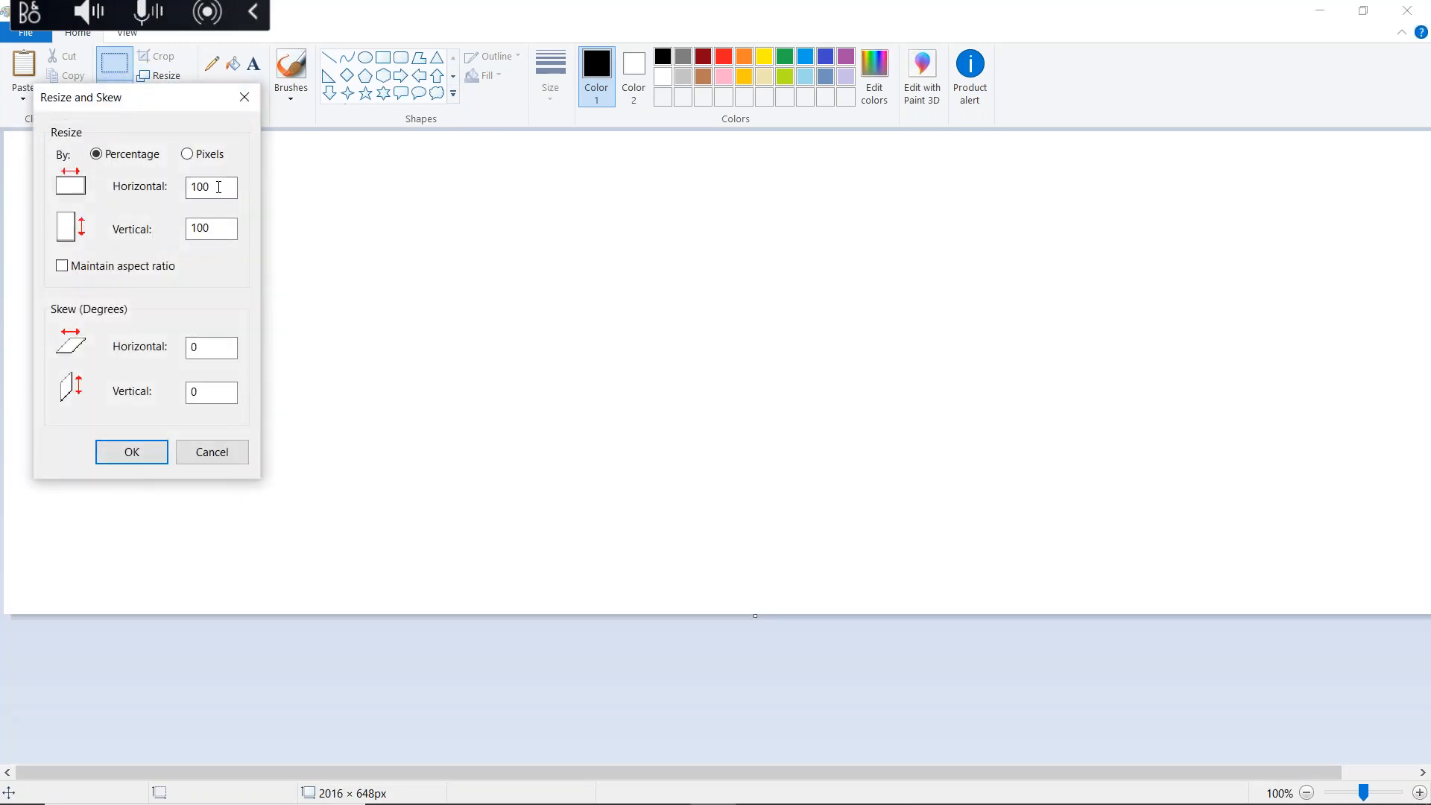
{"action": "left_click", "coordinate": [218, 187]}
{"action": "double_click", "coordinate": [201, 188]}
{"action": "left_click", "coordinate": [187, 154]}
{"action": "double_click", "coordinate": [205, 187]}
{"action": "type", "text": "648"}
{"action": "key", "text": "Return"}
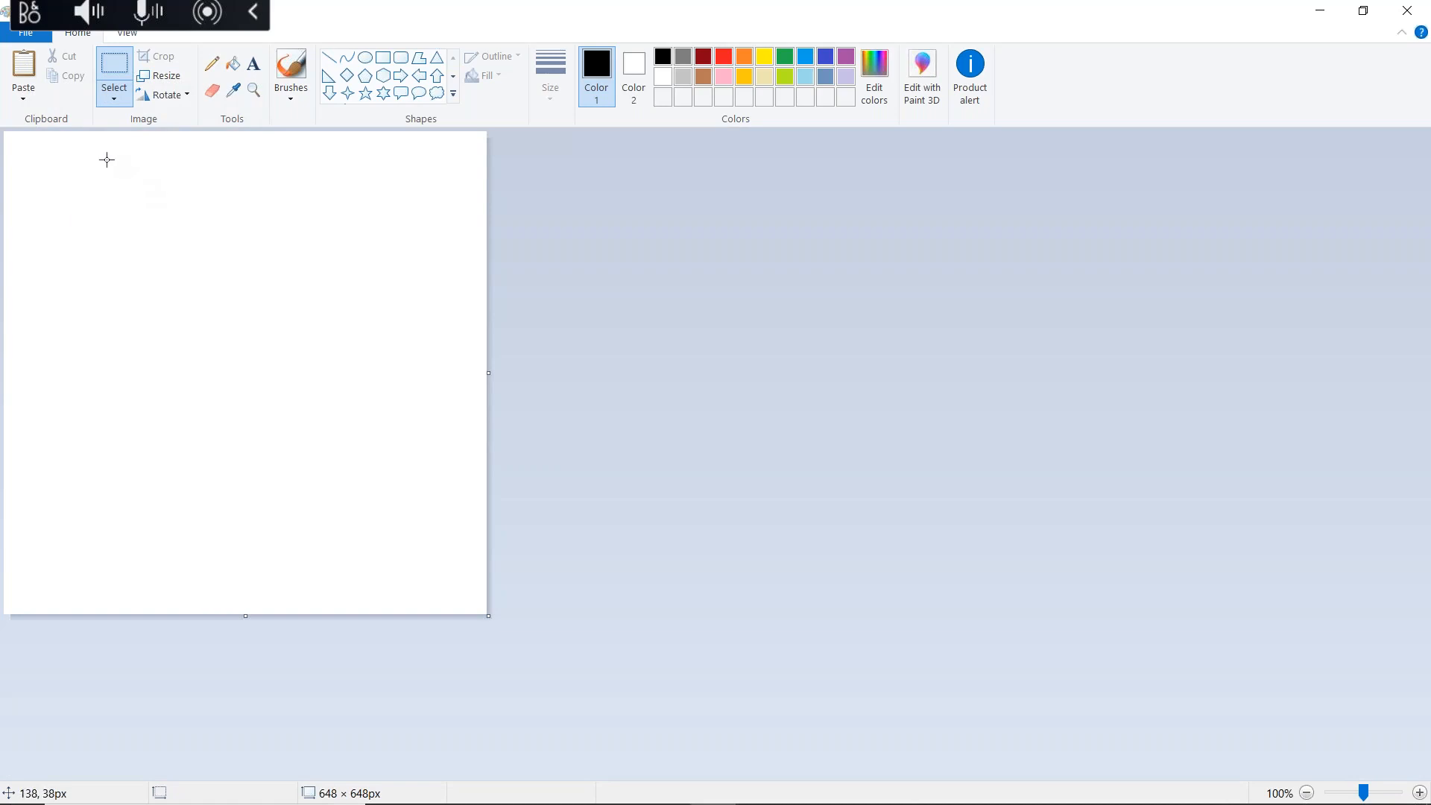
Paste the cut office region onto the canvas and enlarge it to about 882 × 652 px
{"action": "key", "text": "ctrl+v"}
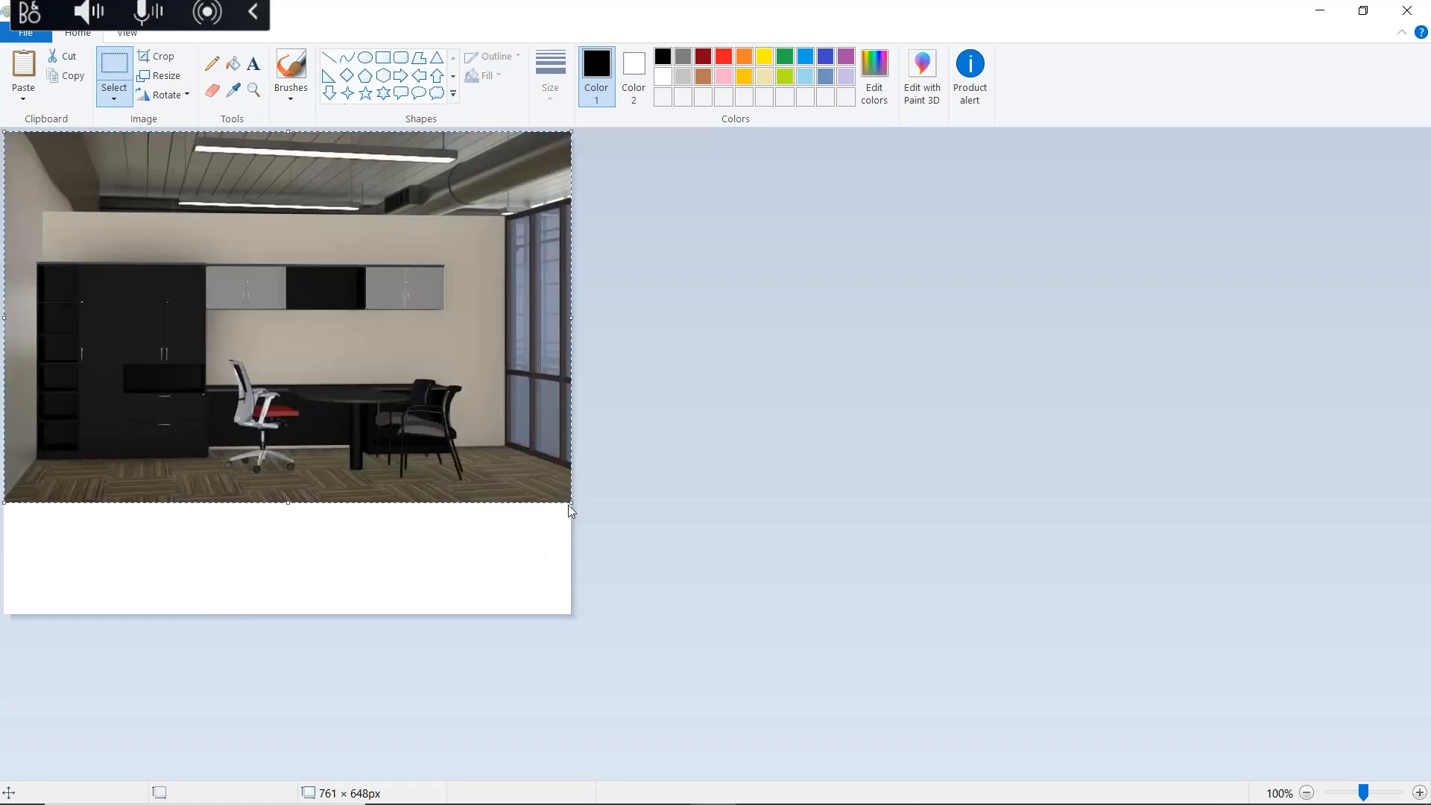
{"action": "left_click_drag", "start_coordinate": [572, 504], "coordinate": [661, 618]}
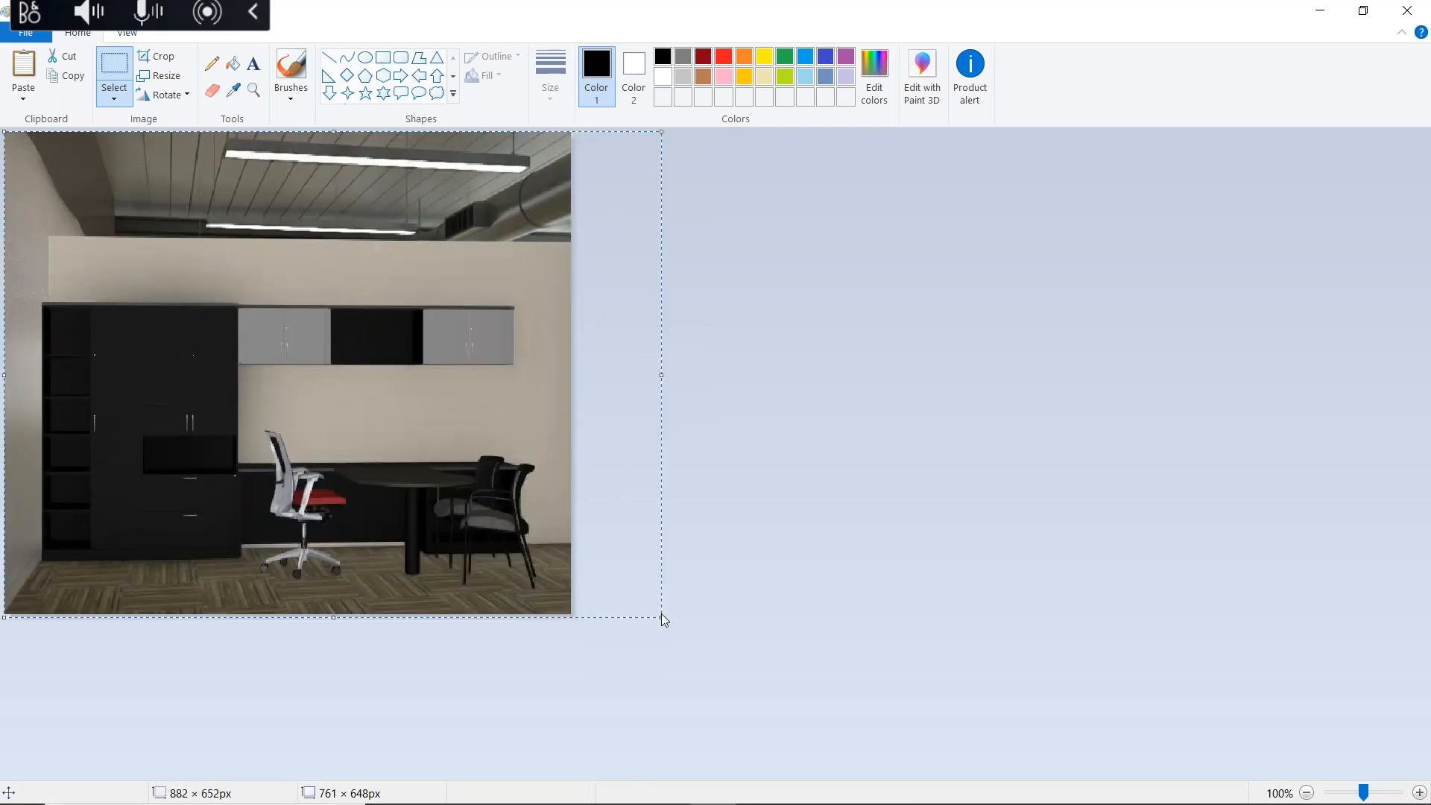
Set the pasted image's width to 1000 pixels without maintaining the aspect ratio
{"action": "left_click", "coordinate": [158, 78]}
{"action": "left_click", "coordinate": [187, 155]}
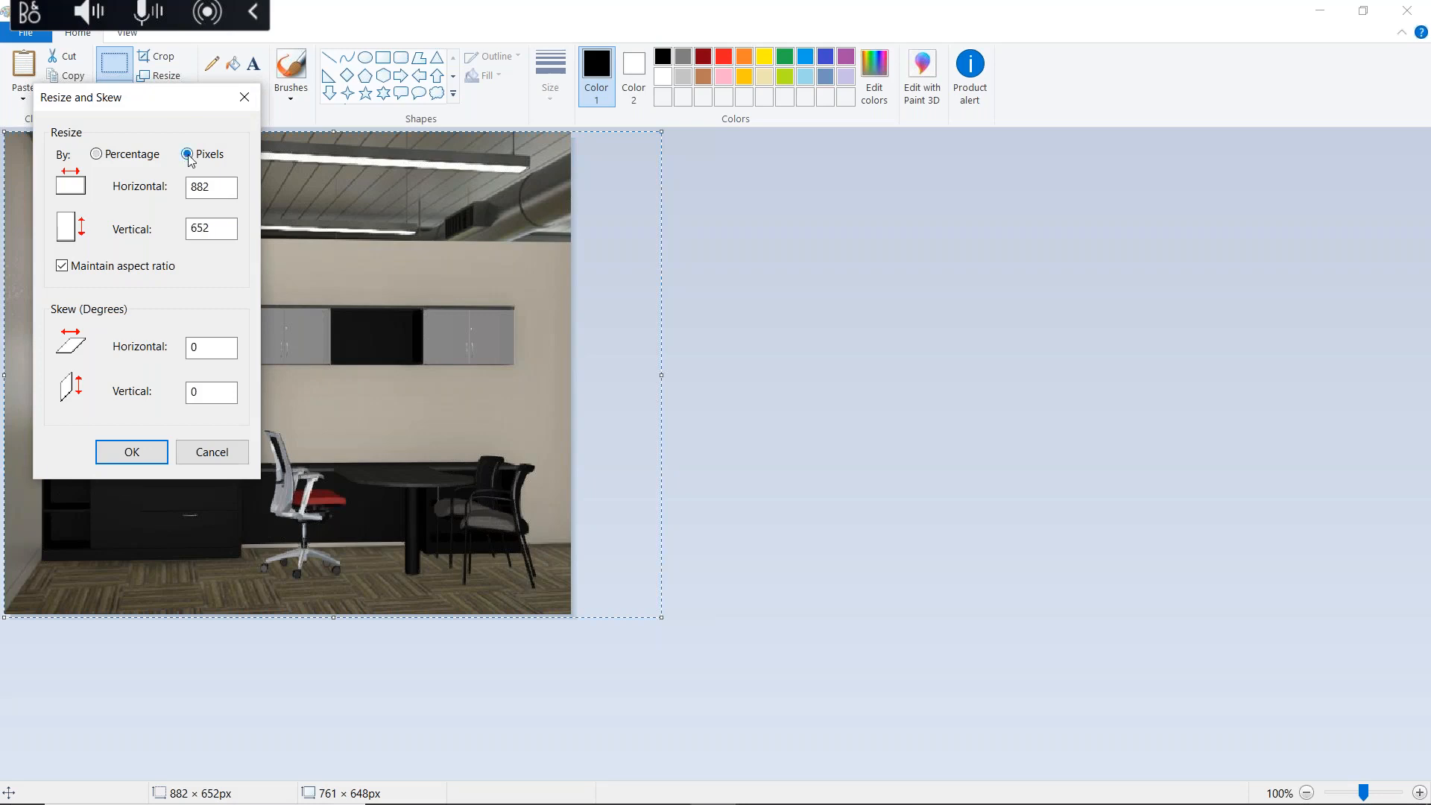
{"action": "left_click", "coordinate": [62, 266]}
{"action": "left_click_drag", "start_coordinate": [216, 187], "coordinate": [152, 191]}
{"action": "type", "text": "1000"}
{"action": "key", "text": "Return"}
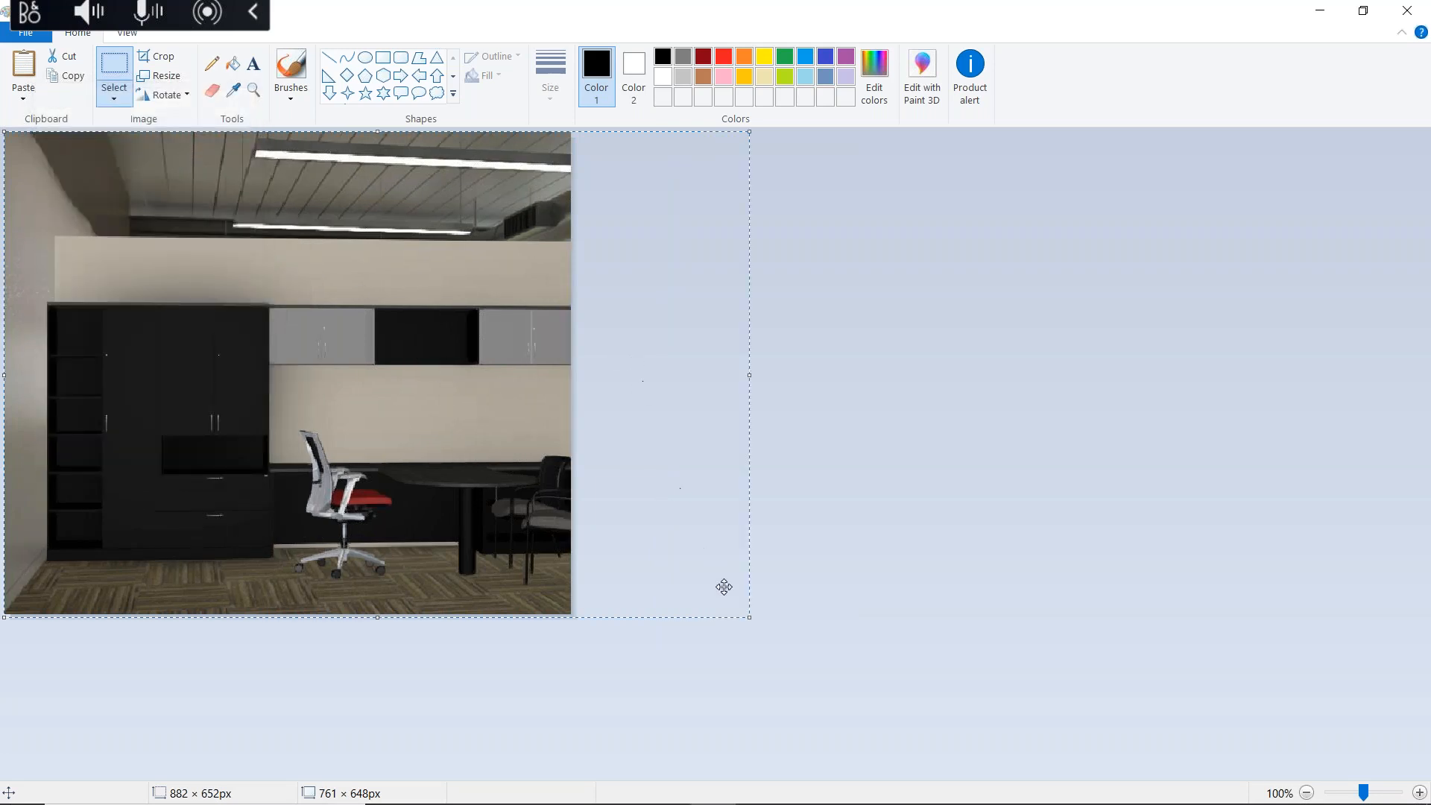
Shrink the pasted image to about 798 × 643 px and align it with the canvas's lower edge
{"action": "left_click_drag", "start_coordinate": [747, 614], "coordinate": [594, 616]}
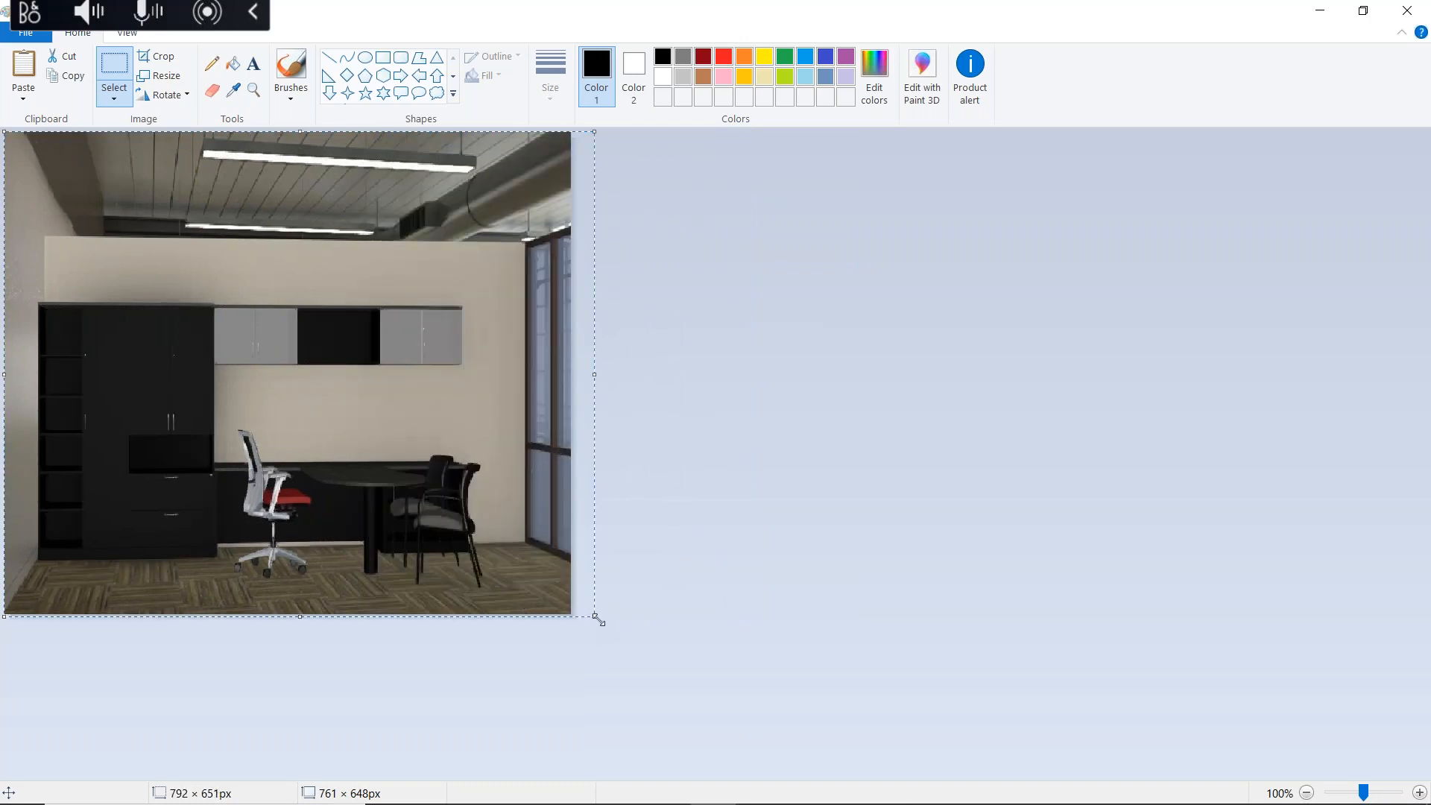
{"action": "left_click_drag", "start_coordinate": [594, 616], "coordinate": [599, 610]}
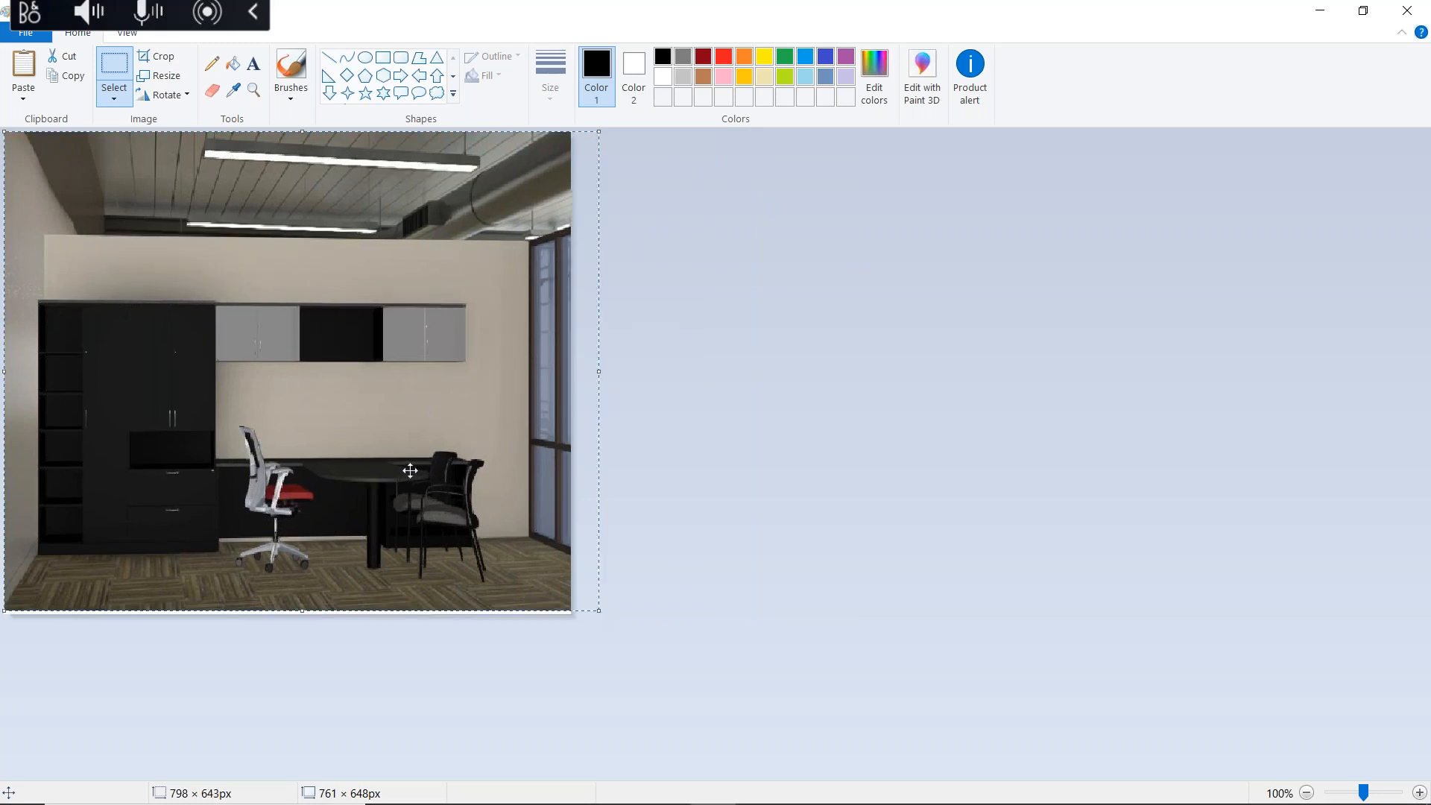
{"action": "left_click_drag", "start_coordinate": [409, 471], "coordinate": [409, 473]}
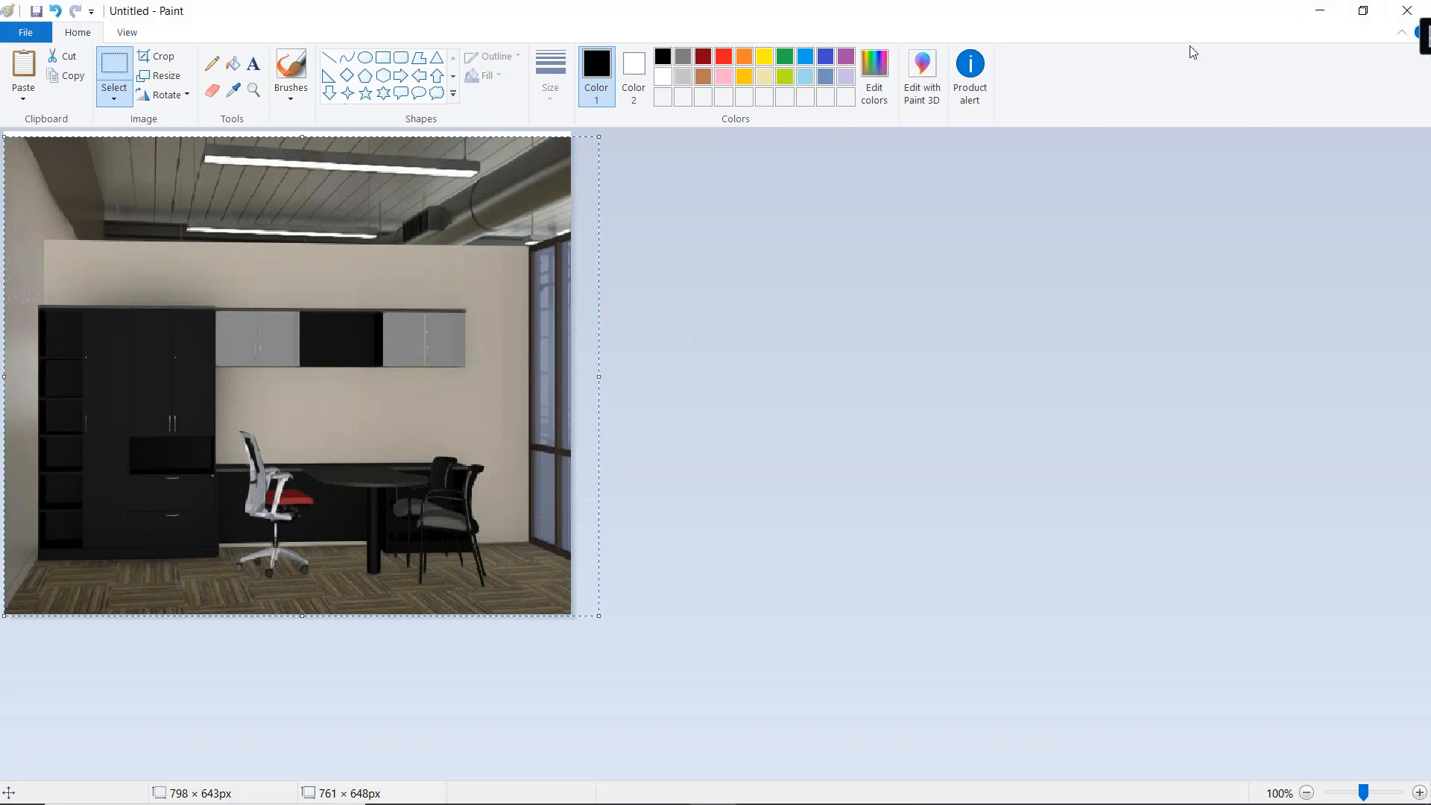
Close the Paint image without saving it and switch to the executive office project in KITS Mobile
{"action": "left_click", "coordinate": [1411, 10]}
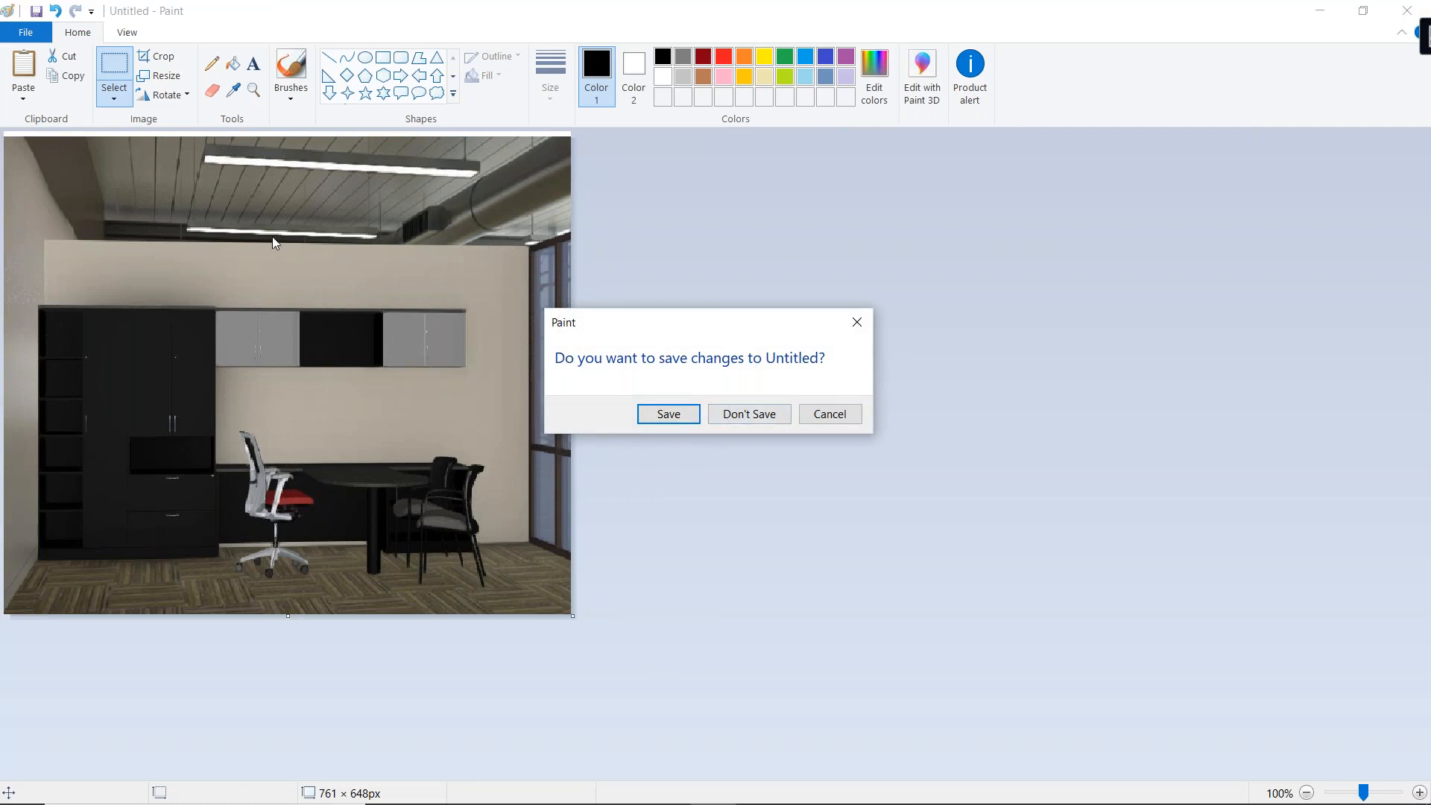
{"action": "left_click", "coordinate": [759, 415]}
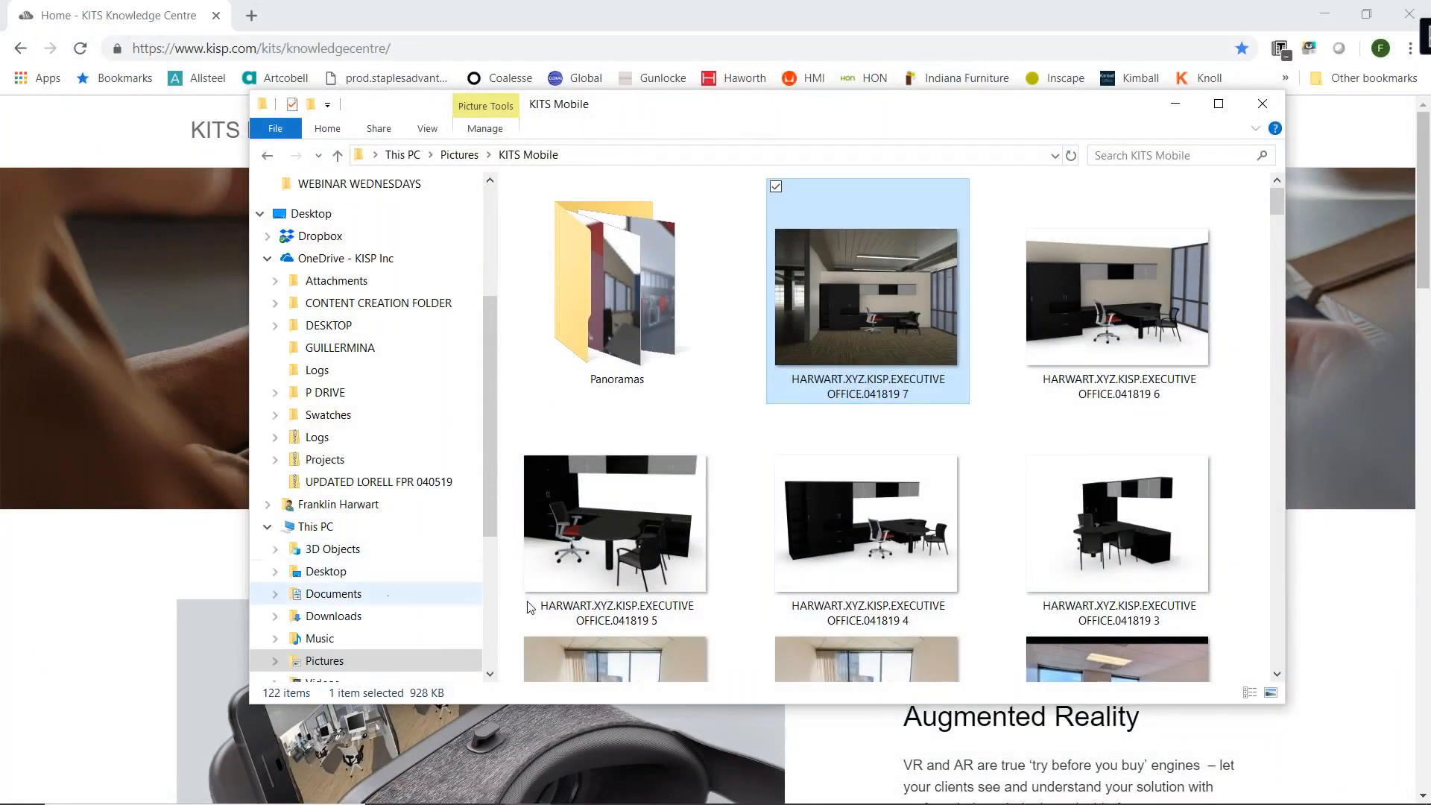
{"action": "left_click", "coordinate": [663, 789]}
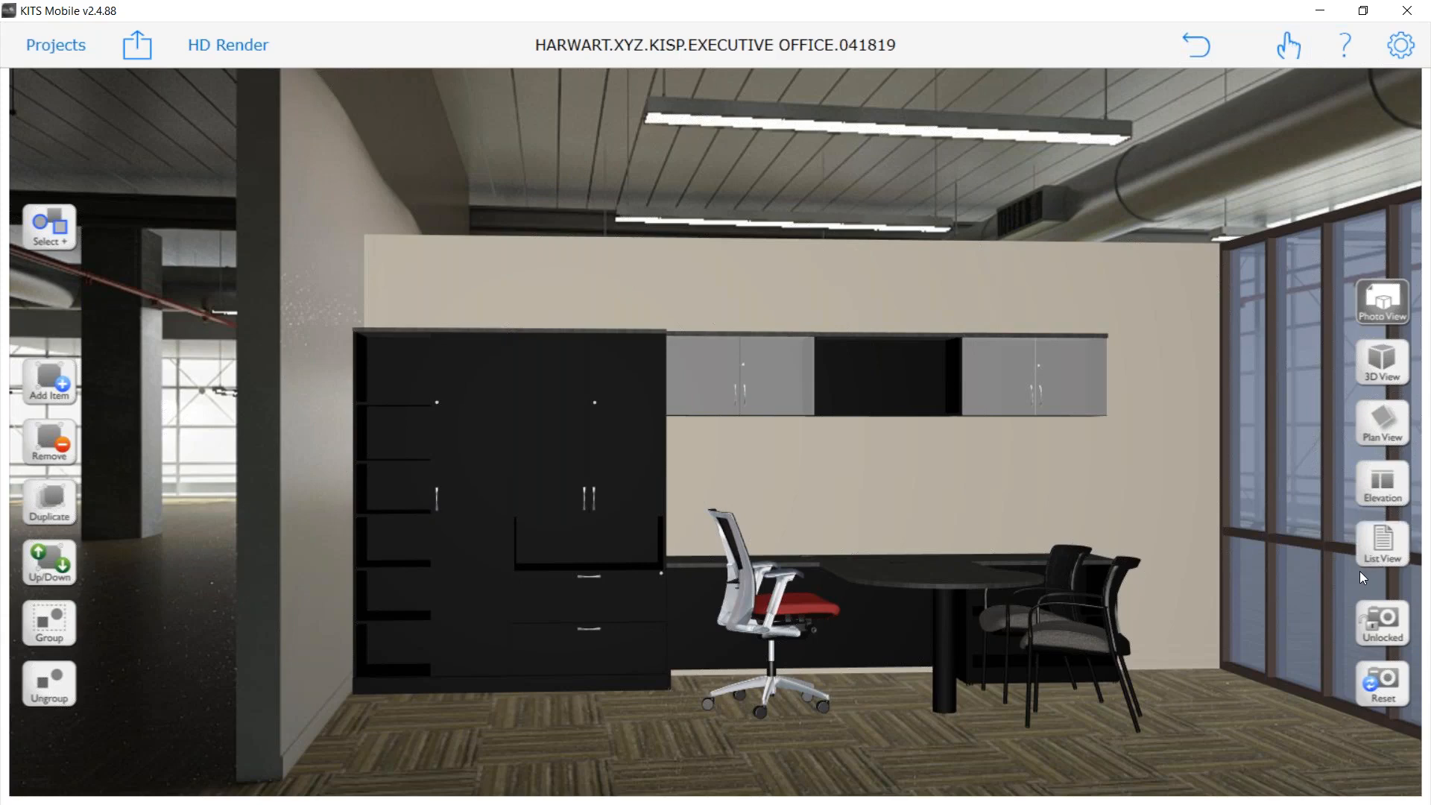
In the 3D view, duplicate the section of the back wall behind the tall black cabinets
{"action": "left_click", "coordinate": [1382, 363]}
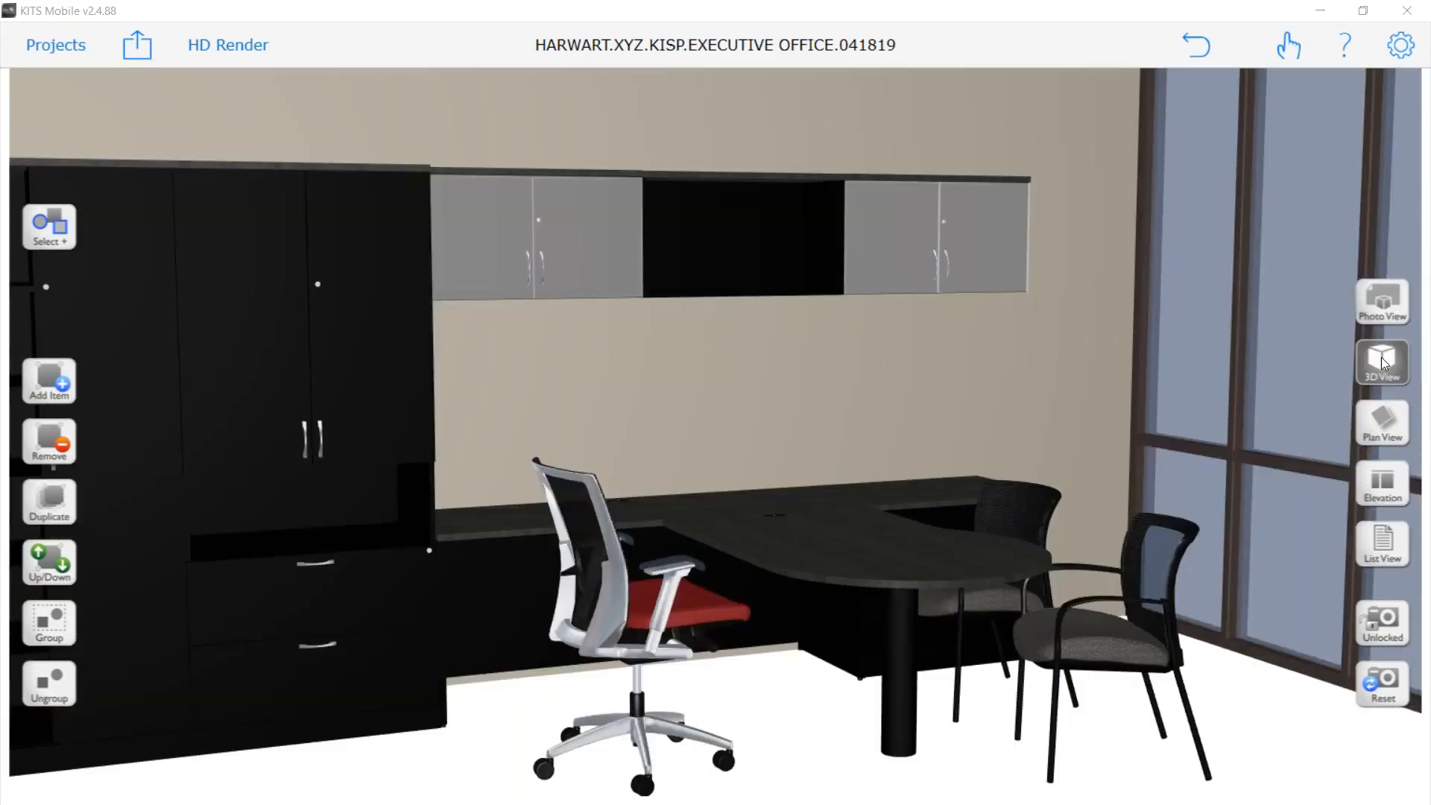
{"action": "left_click_drag", "start_coordinate": [1188, 485], "coordinate": [753, 514]}
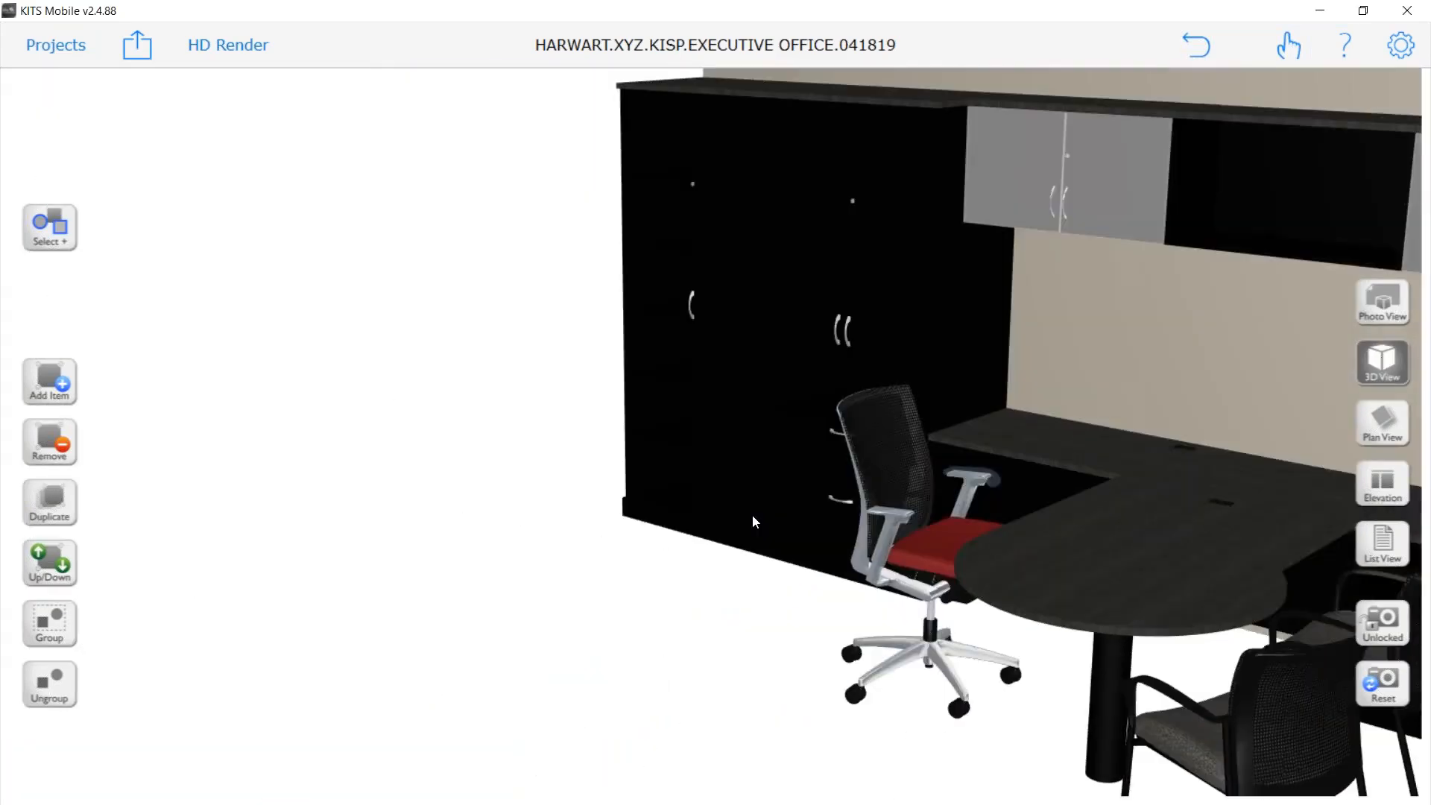
{"action": "scroll", "coordinate": [753, 514], "scroll_direction": "down", "scroll_amount": 5}
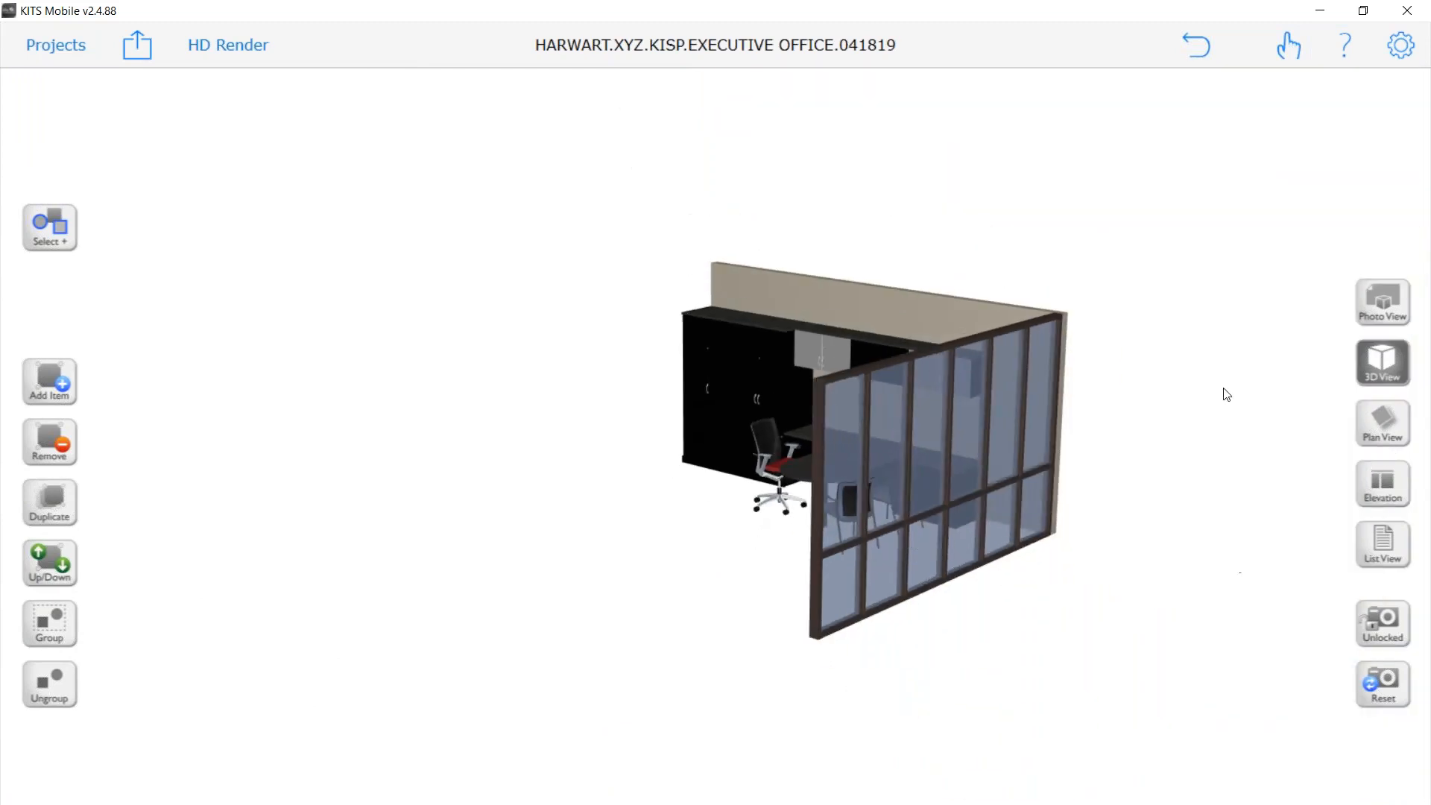
{"action": "left_click", "coordinate": [1036, 423]}
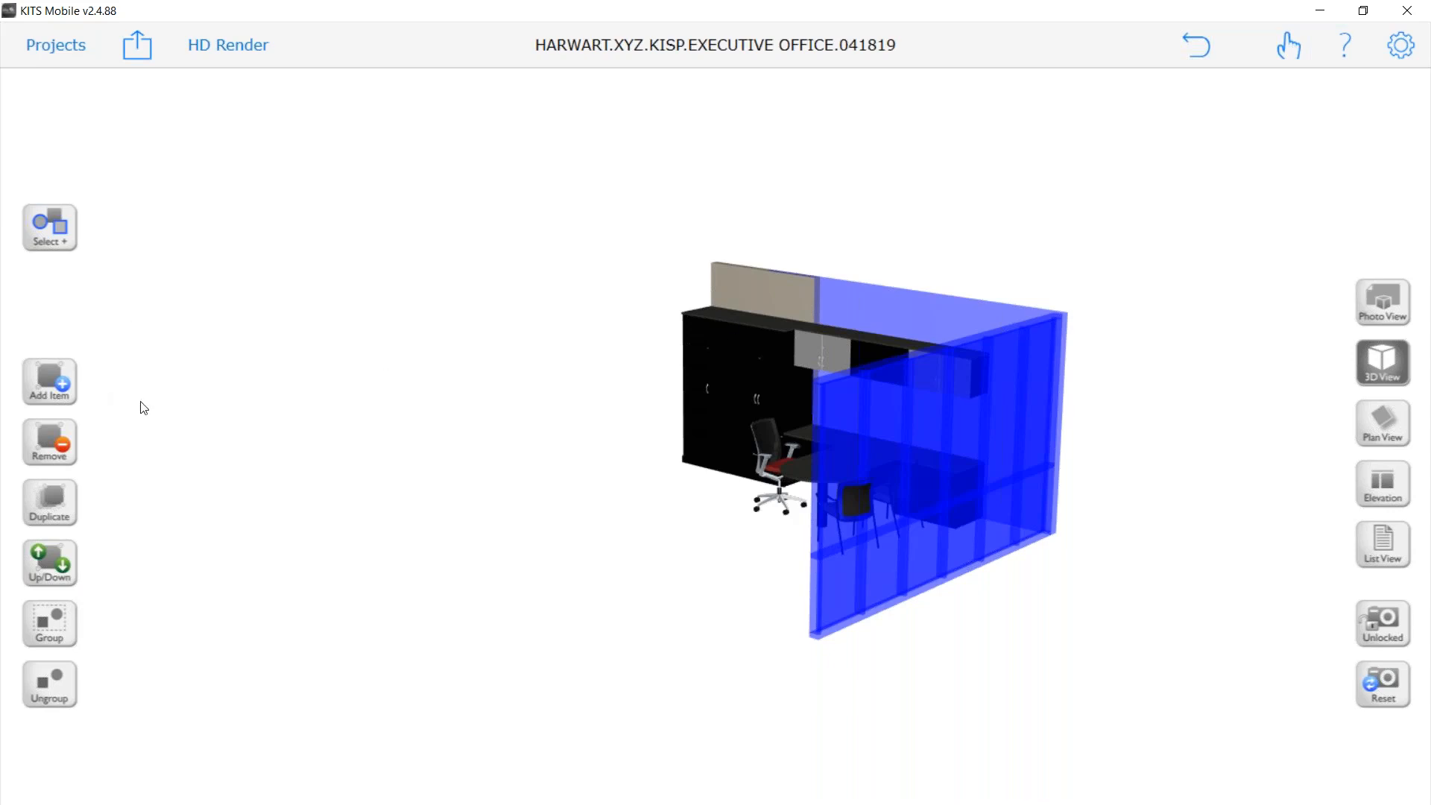
{"action": "left_click", "coordinate": [769, 291]}
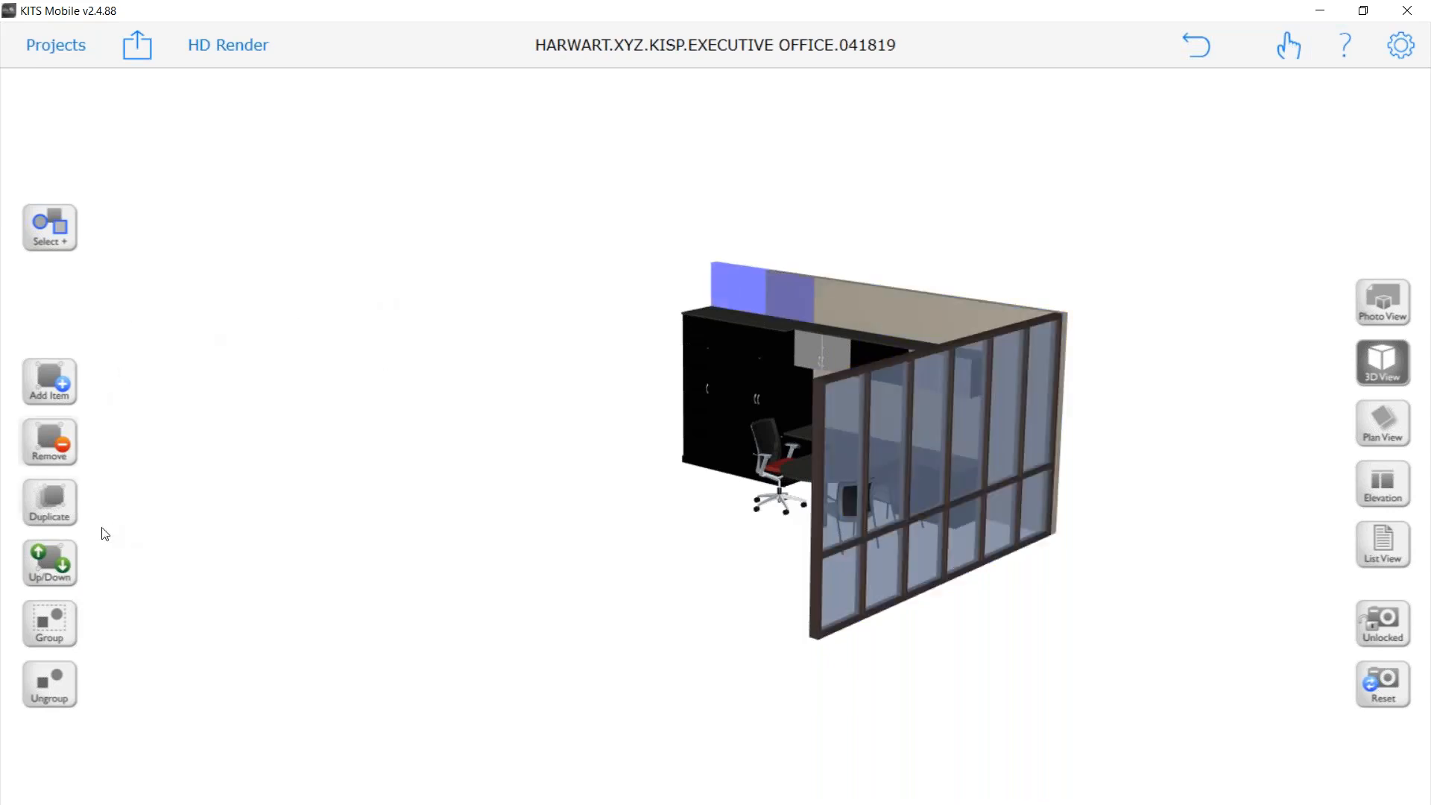
{"action": "left_click", "coordinate": [49, 501]}
In plan view, rotate the copied wall 90 degrees and place it at the back wall's left end, beside the cabinets
{"action": "left_click", "coordinate": [1383, 422]}
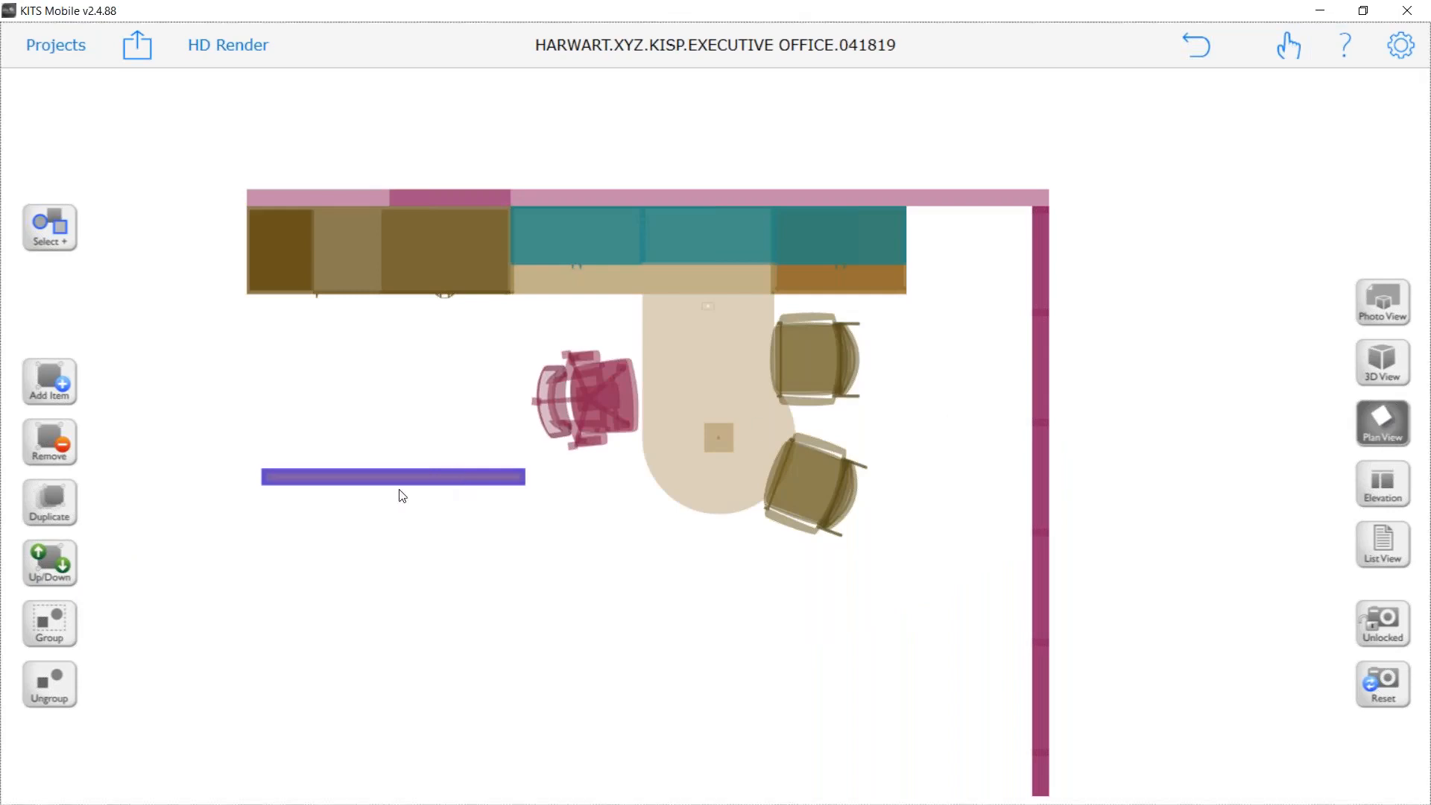
{"action": "left_click_drag", "start_coordinate": [400, 493], "coordinate": [287, 516]}
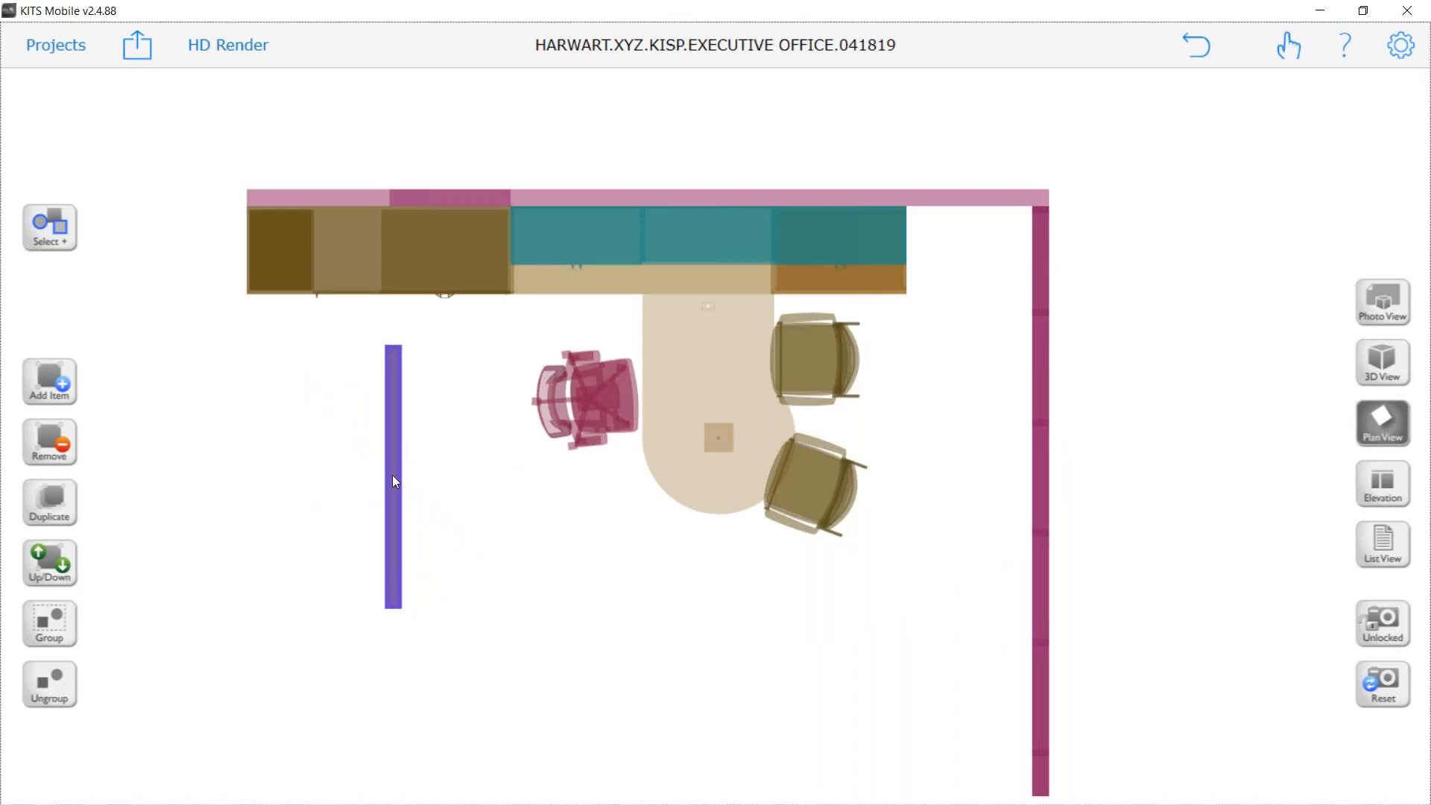
{"action": "left_click_drag", "start_coordinate": [400, 478], "coordinate": [237, 323]}
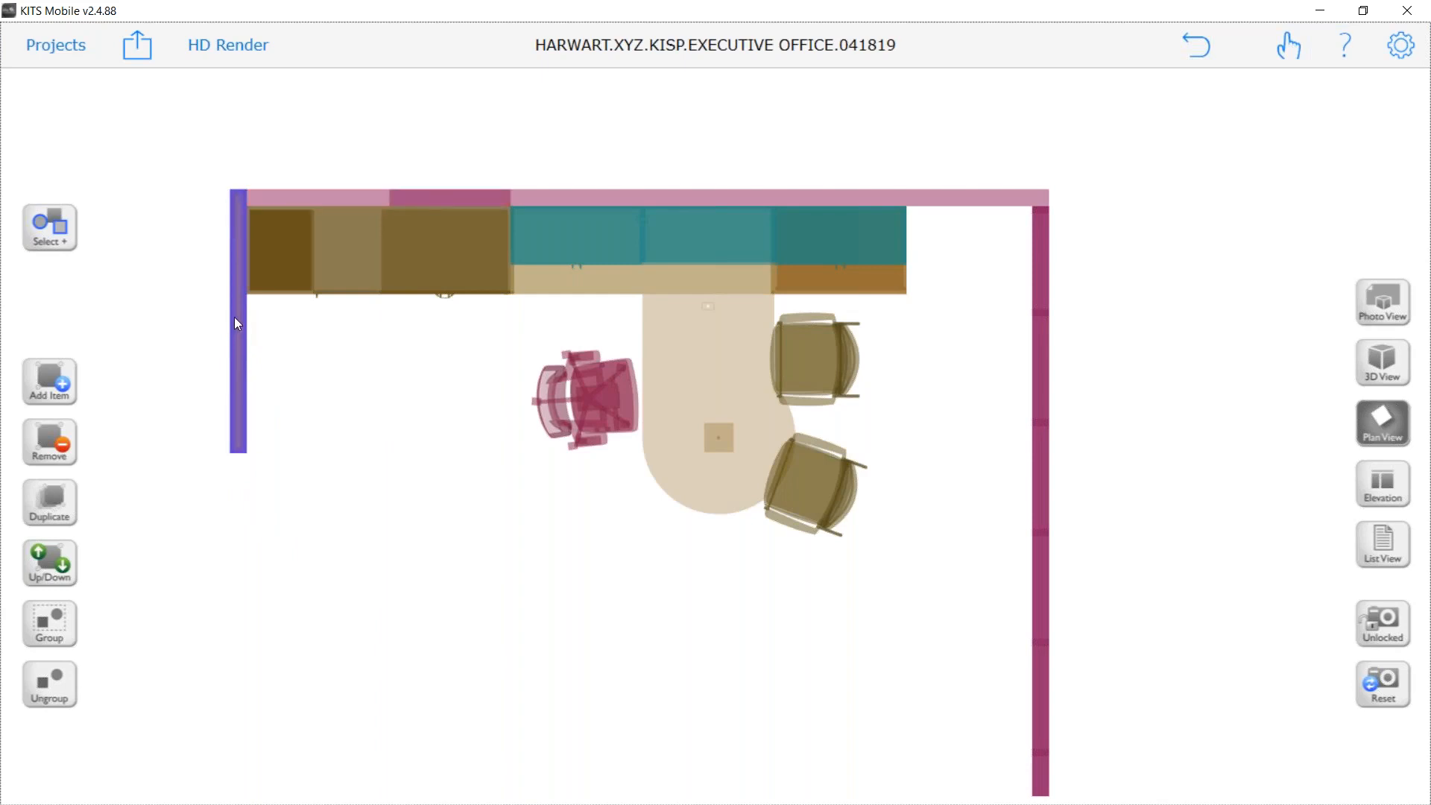
Duplicate the new side wall and attach the copy to its free end to lengthen it
{"action": "left_click", "coordinate": [49, 502]}
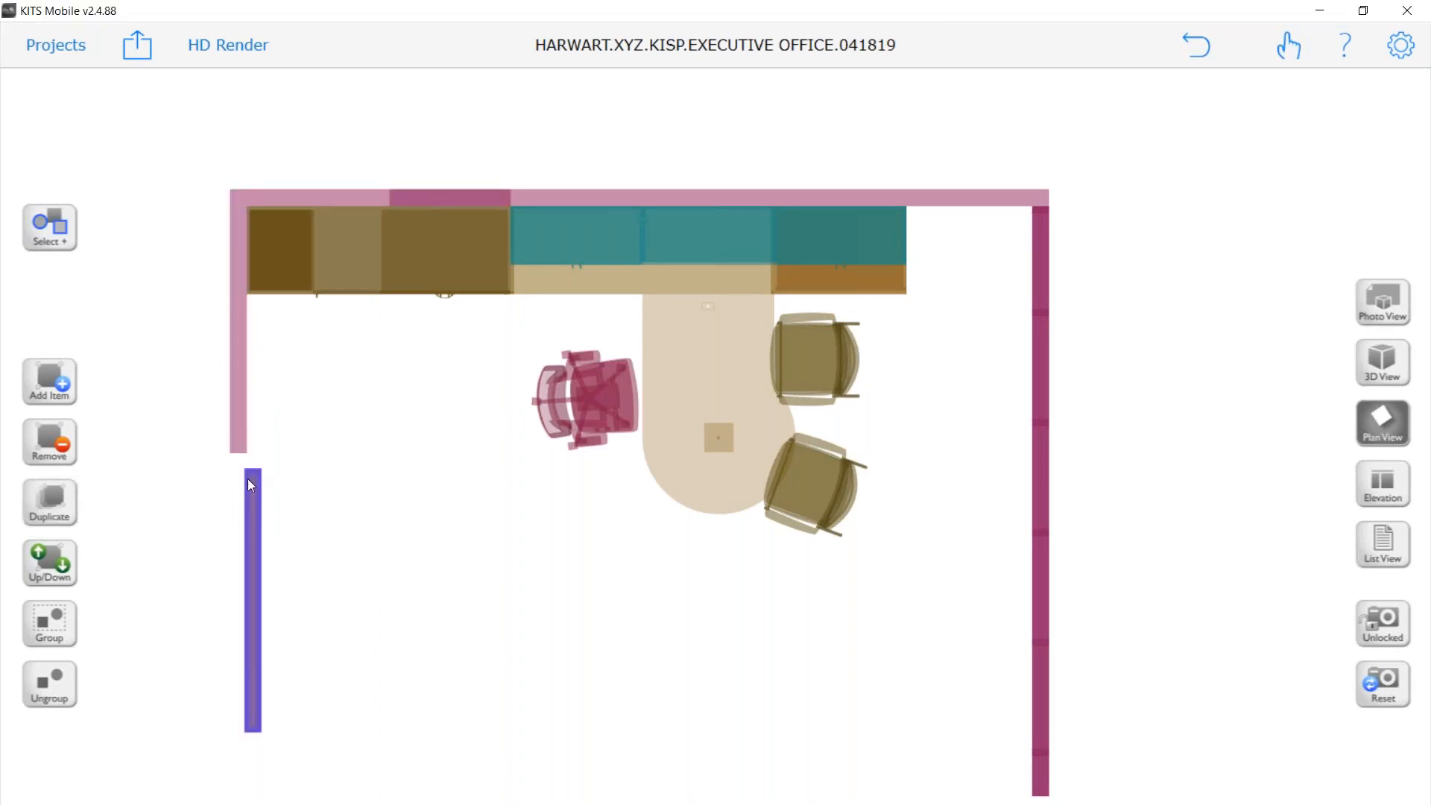
{"action": "left_click_drag", "start_coordinate": [248, 479], "coordinate": [235, 468]}
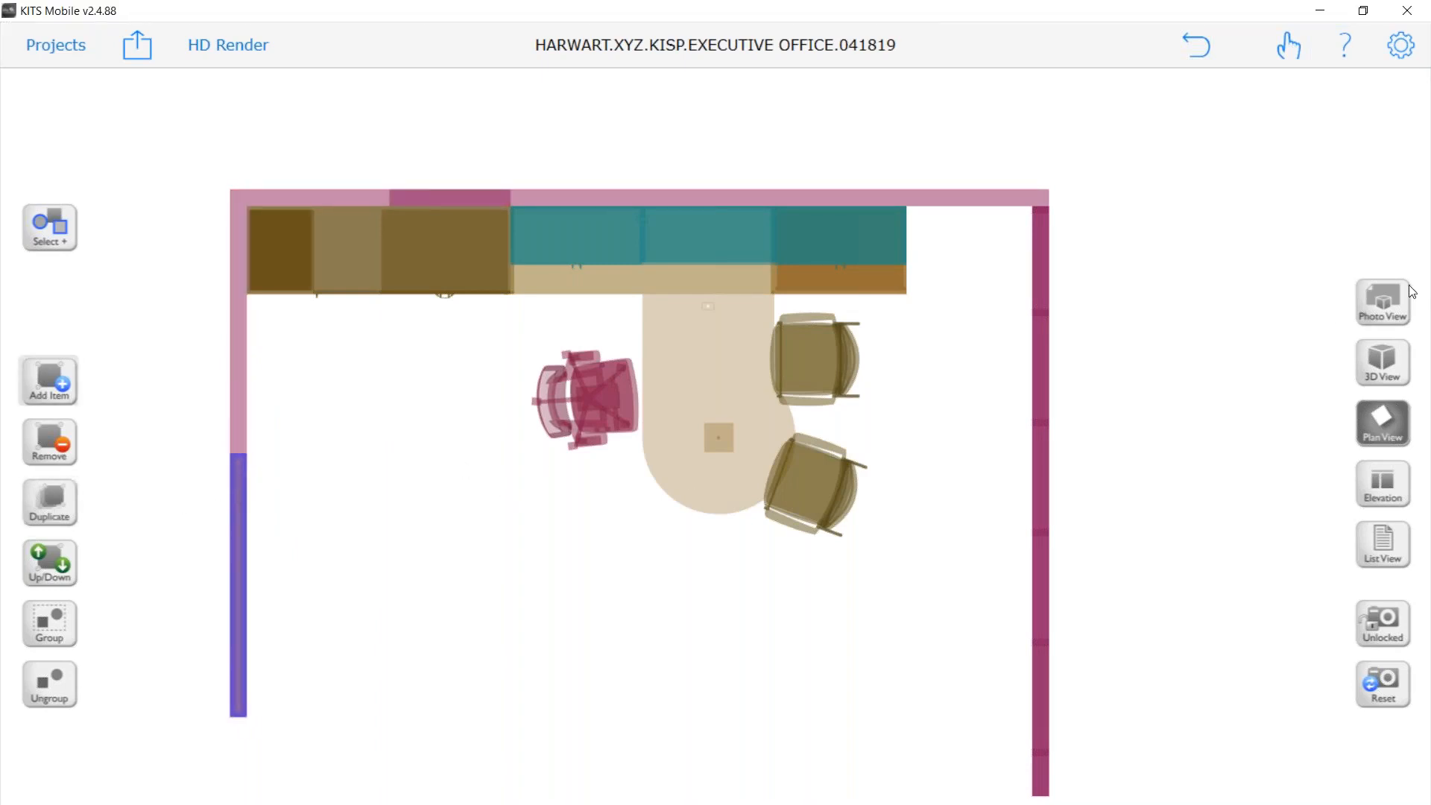
Examine the office with its new side wall in 3D from inside the room, both close up and as a whole
{"action": "left_click", "coordinate": [1382, 363]}
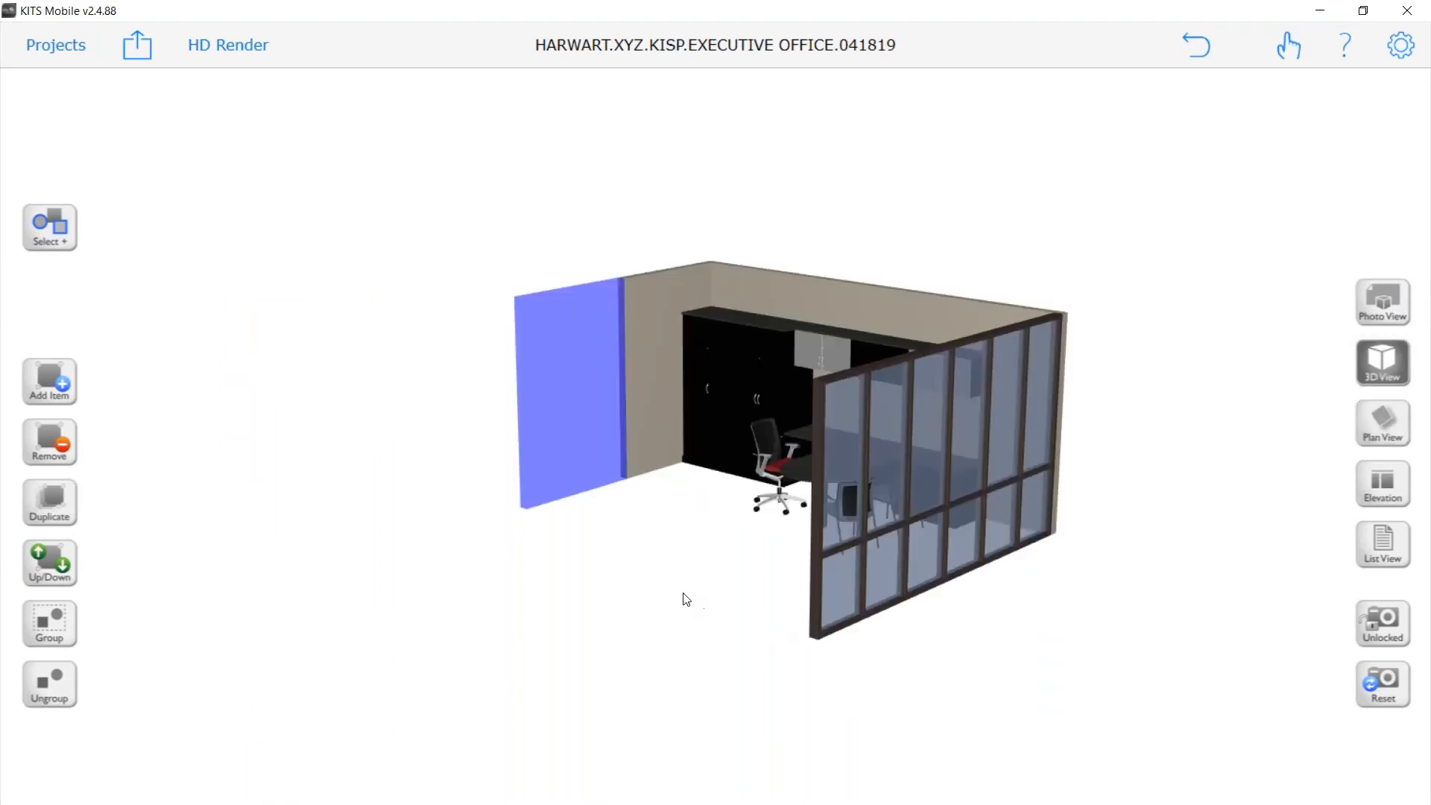
{"action": "scroll", "coordinate": [761, 619], "scroll_direction": "up", "scroll_amount": 10}
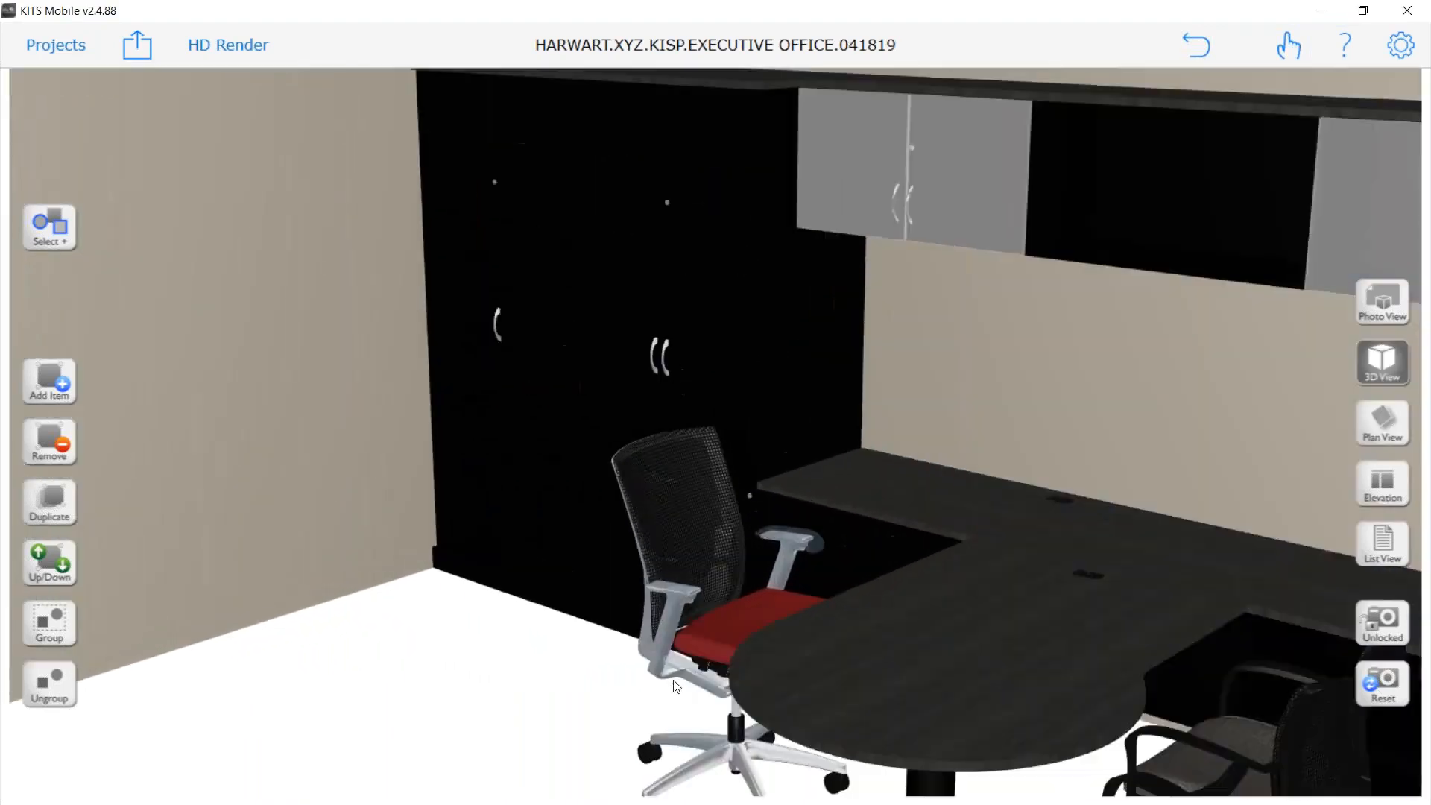
{"action": "scroll", "coordinate": [676, 683], "scroll_direction": "up", "scroll_amount": 2}
{"action": "left_click_drag", "start_coordinate": [686, 680], "coordinate": [665, 570]}
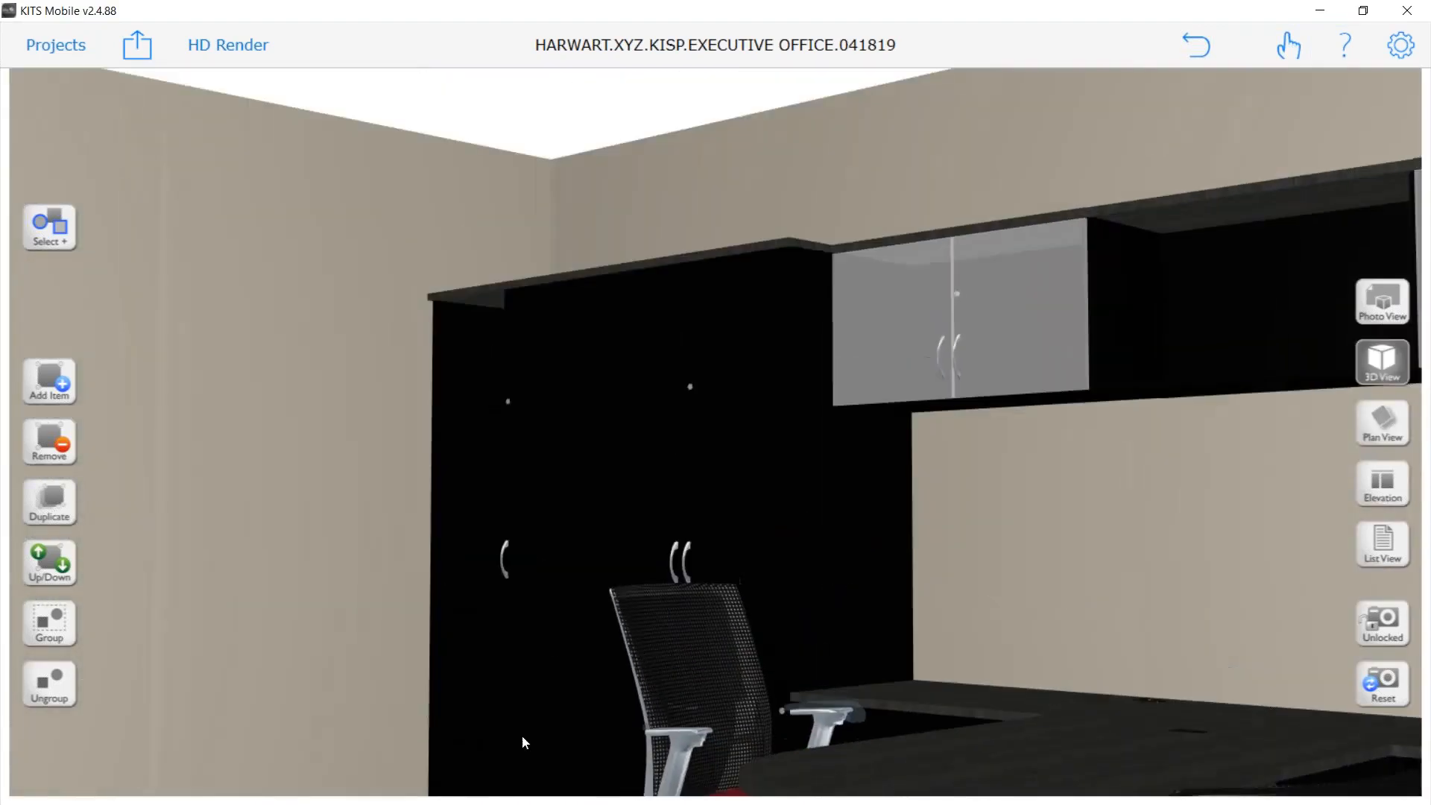
{"action": "left_click_drag", "start_coordinate": [503, 668], "coordinate": [448, 623]}
{"action": "scroll", "coordinate": [275, 502], "scroll_direction": "up", "scroll_amount": 8}
{"action": "scroll", "coordinate": [273, 512], "scroll_direction": "down", "scroll_amount": 8}
{"action": "scroll", "coordinate": [410, 548], "scroll_direction": "down", "scroll_amount": 2}
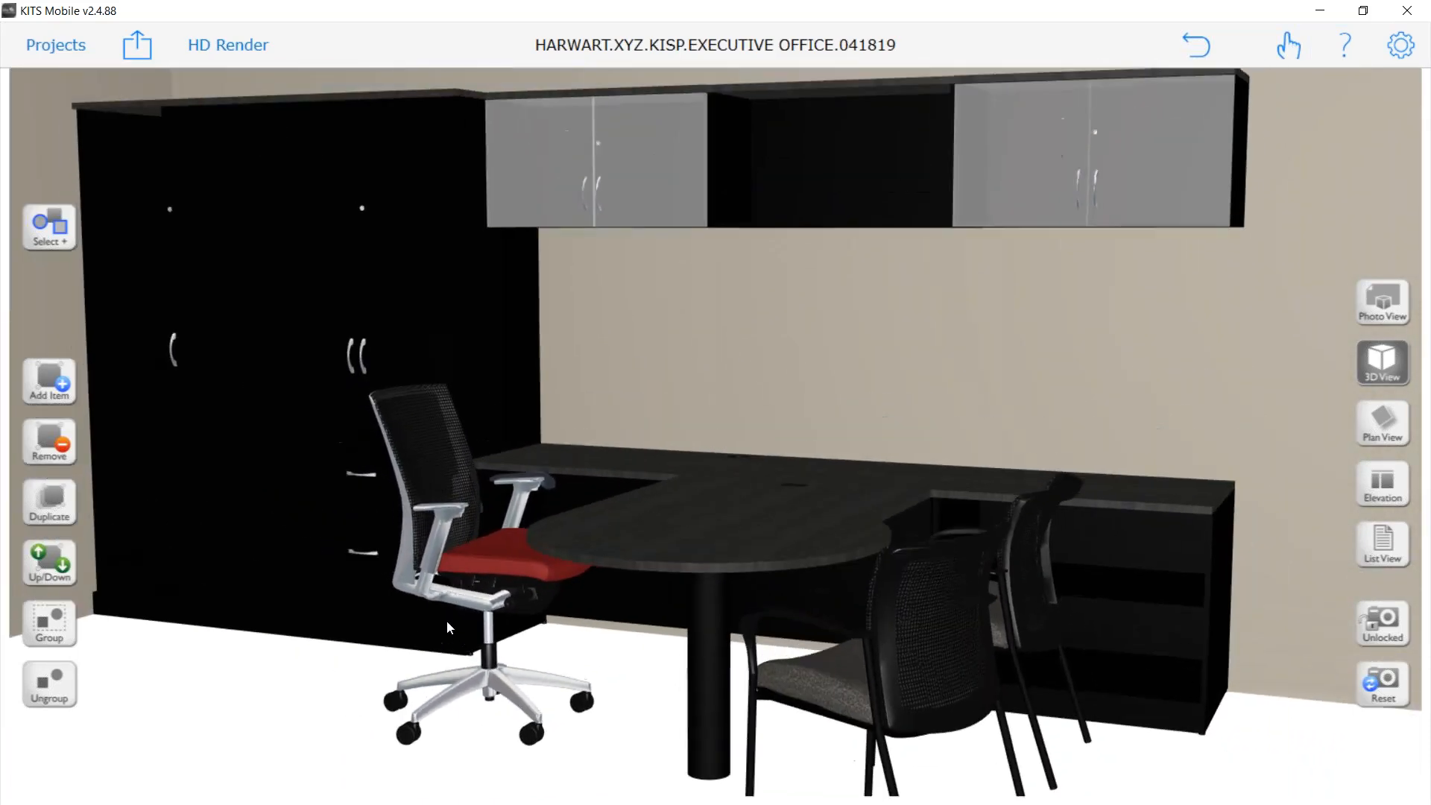
{"action": "scroll", "coordinate": [449, 622], "scroll_direction": "down", "scroll_amount": 1}
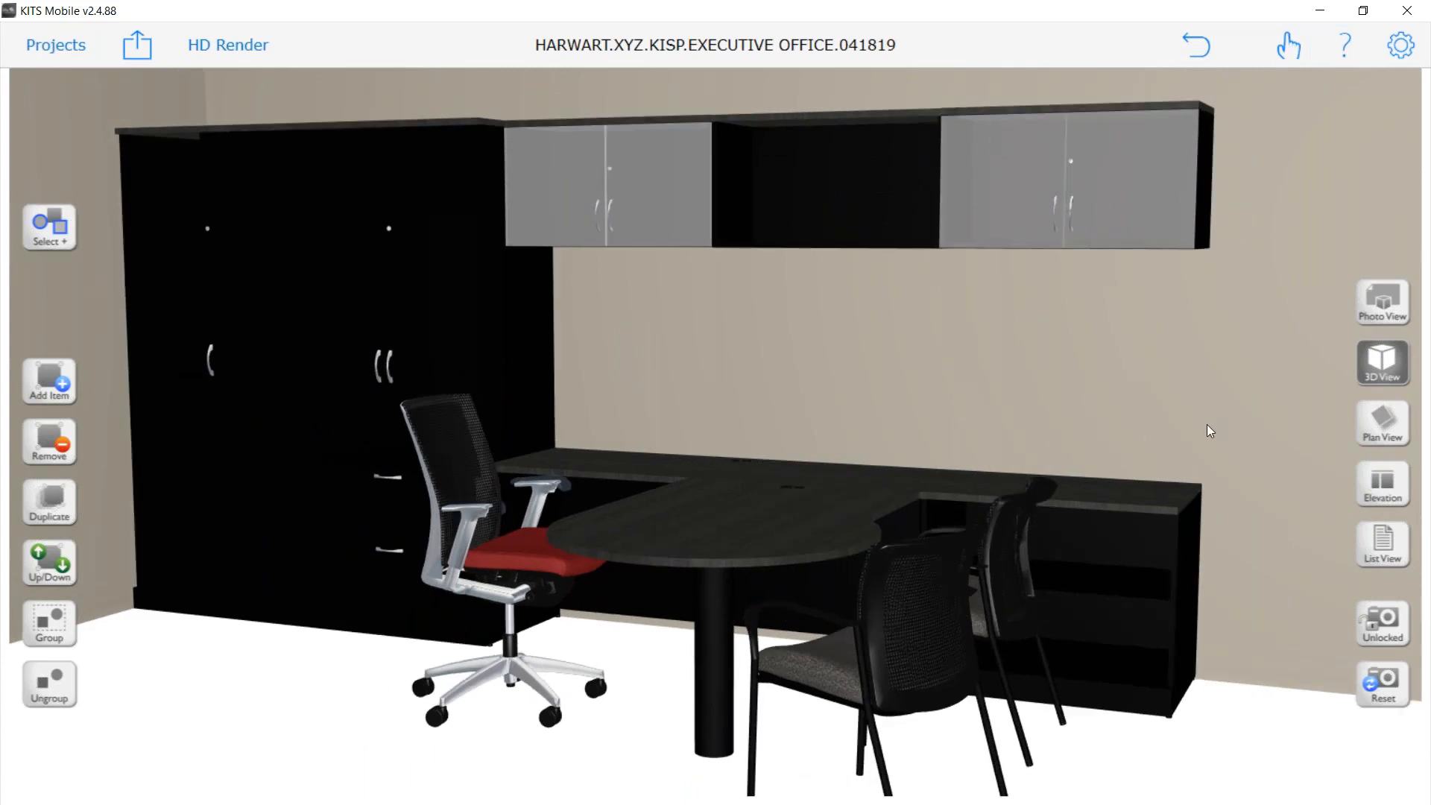
In plan view, find the CARPET15 15 ft x 15 ft floor under Architectural Elements, Flooring in the KITS Office Environment Elements catalog
{"action": "left_click", "coordinate": [1398, 427]}
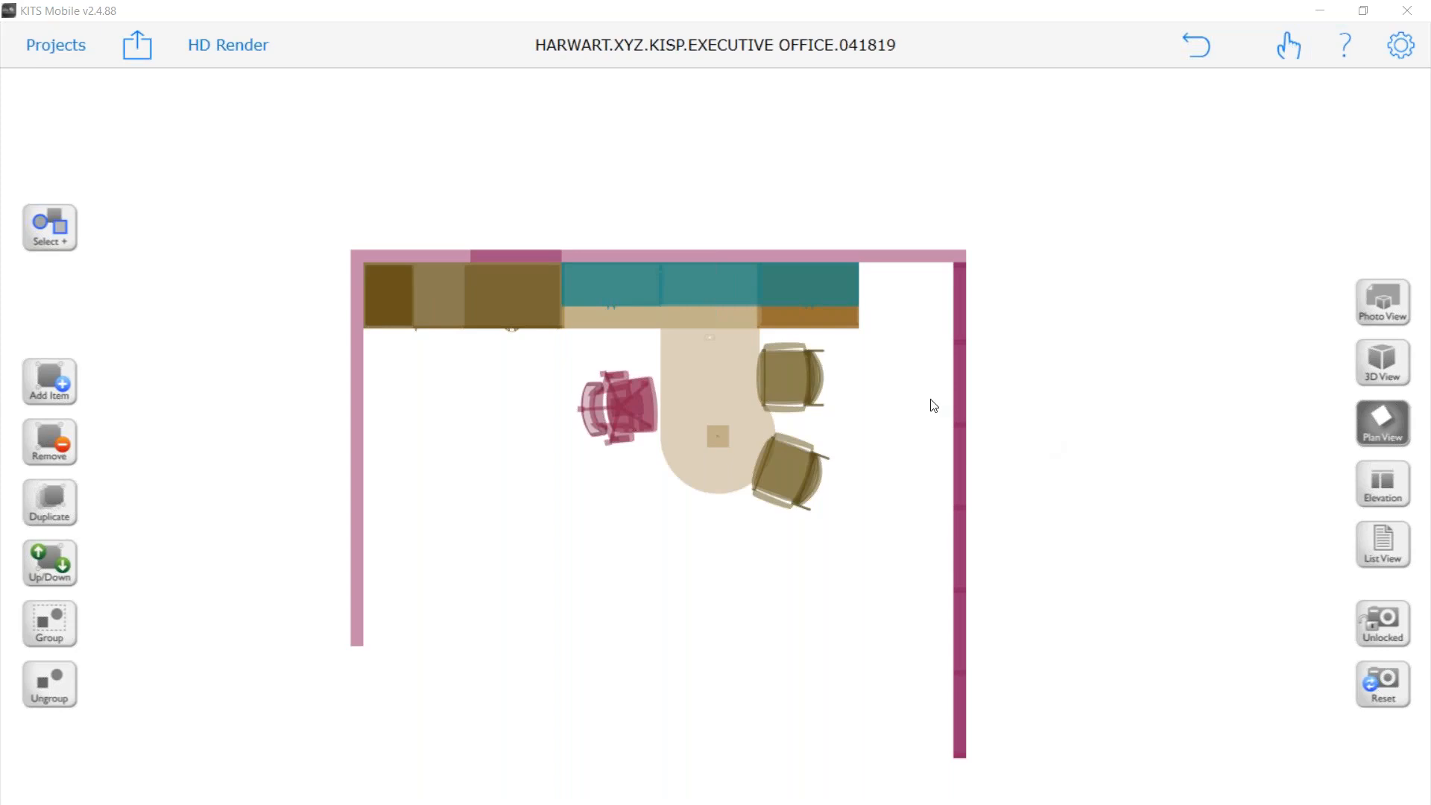
{"action": "left_click", "coordinate": [65, 397]}
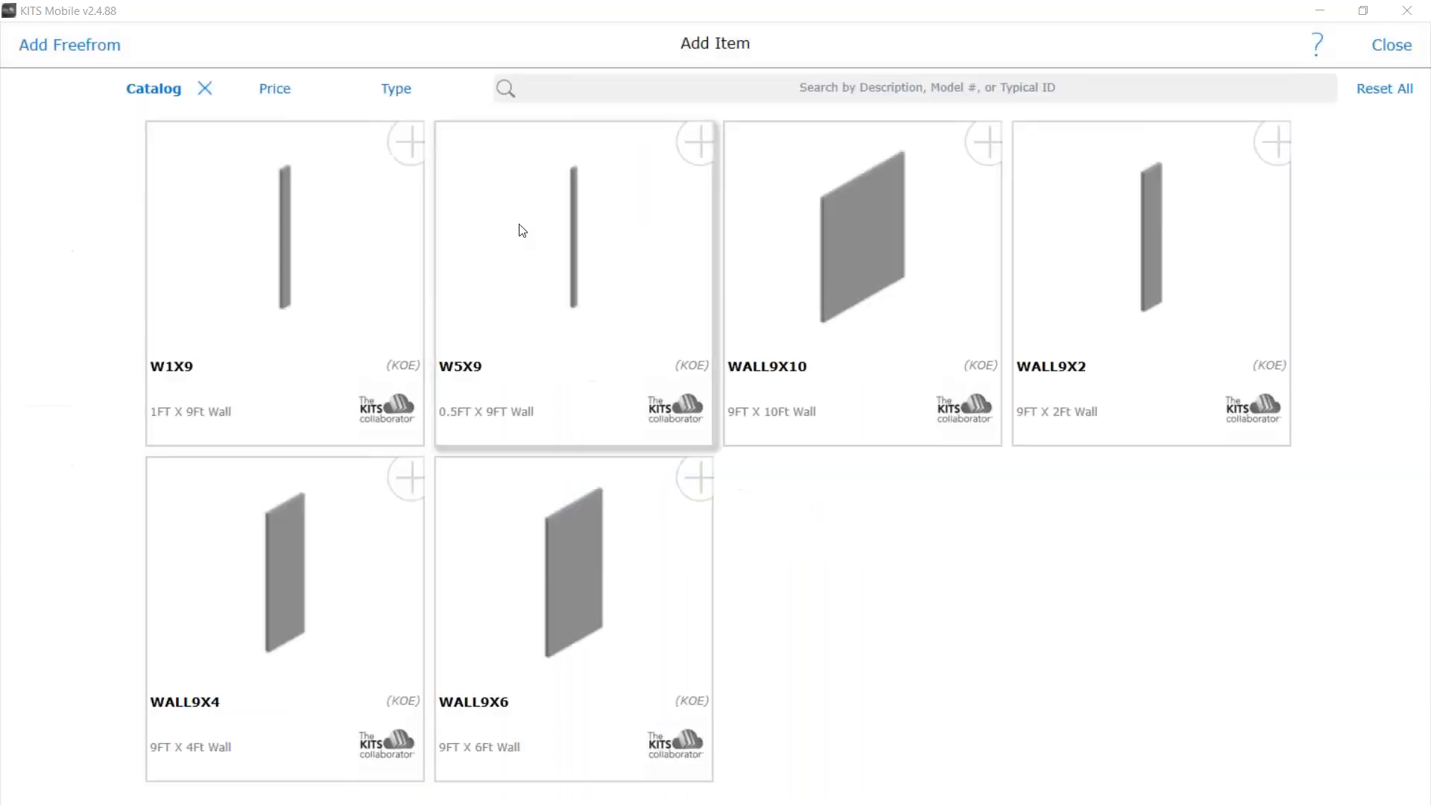
{"action": "left_click", "coordinate": [1414, 90]}
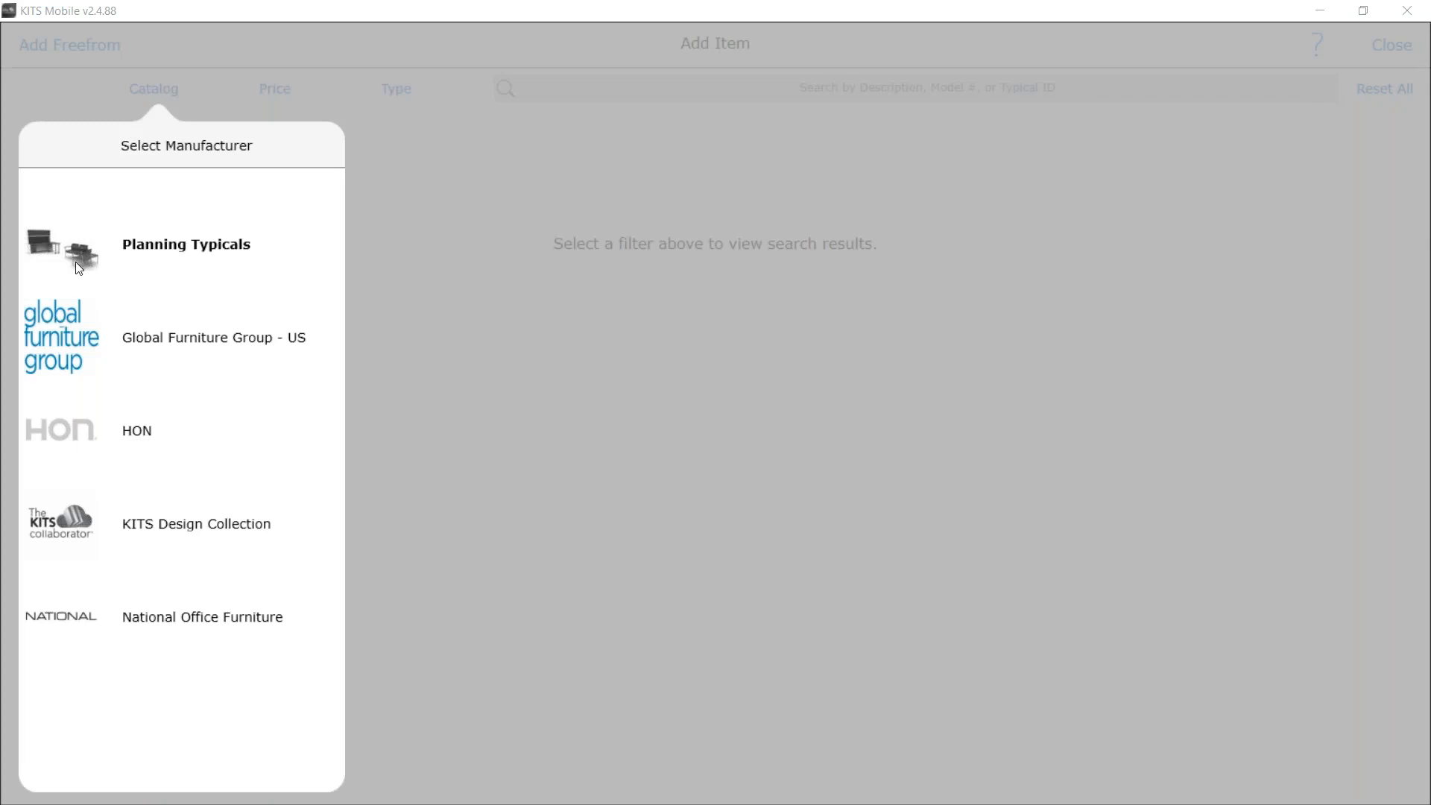
{"action": "left_click", "coordinate": [131, 253]}
{"action": "left_click", "coordinate": [68, 146]}
{"action": "left_click", "coordinate": [149, 347]}
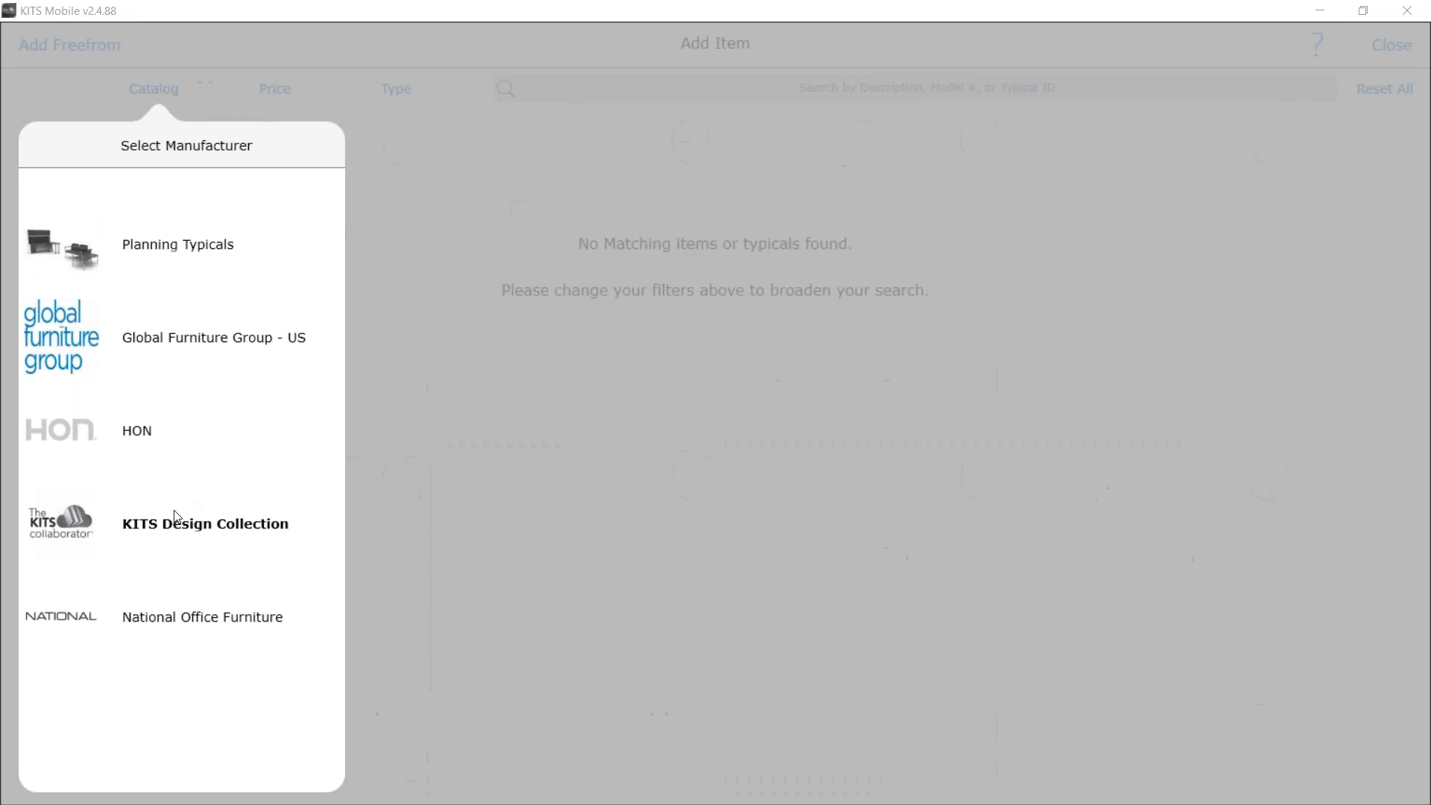
{"action": "left_click", "coordinate": [173, 512]}
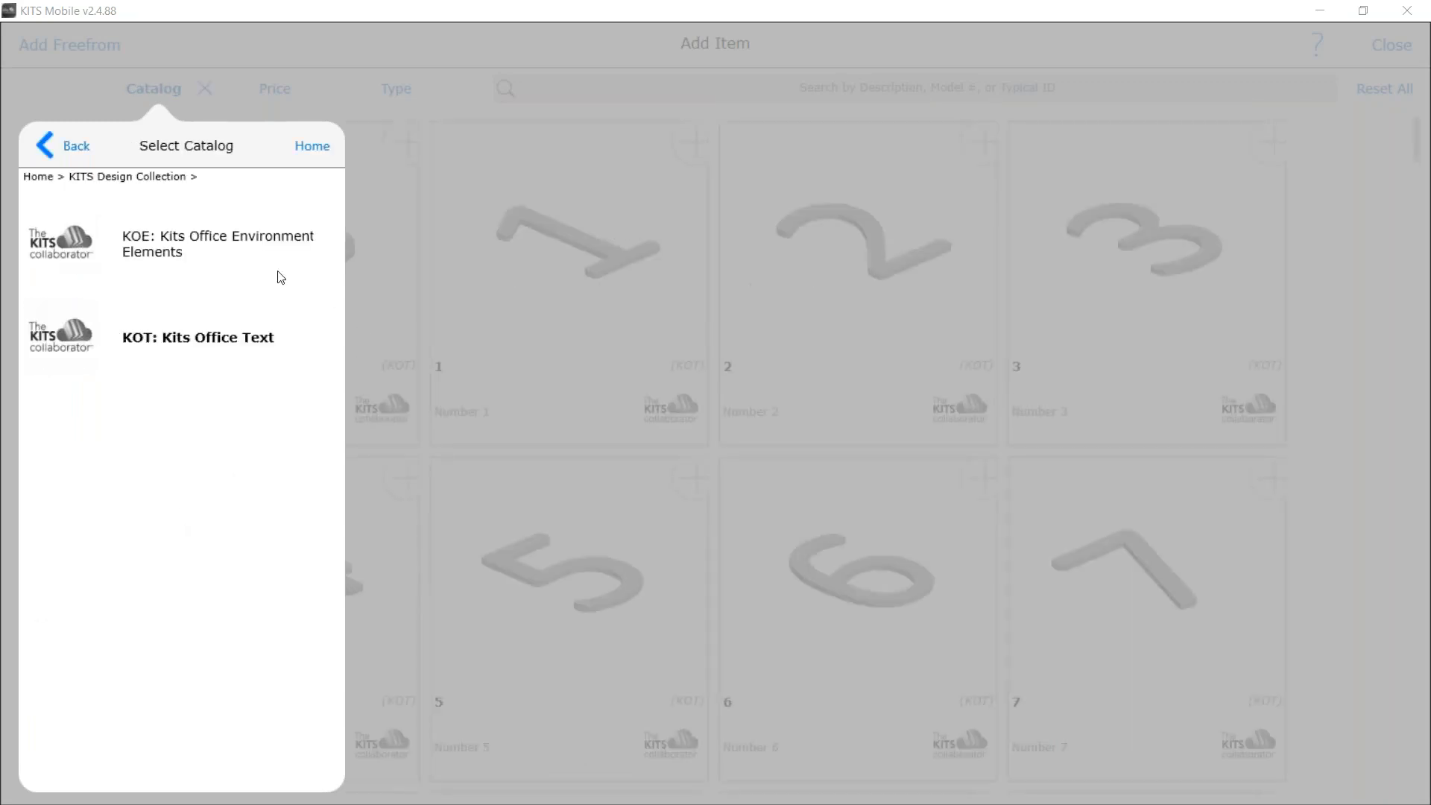
{"action": "left_click", "coordinate": [232, 252]}
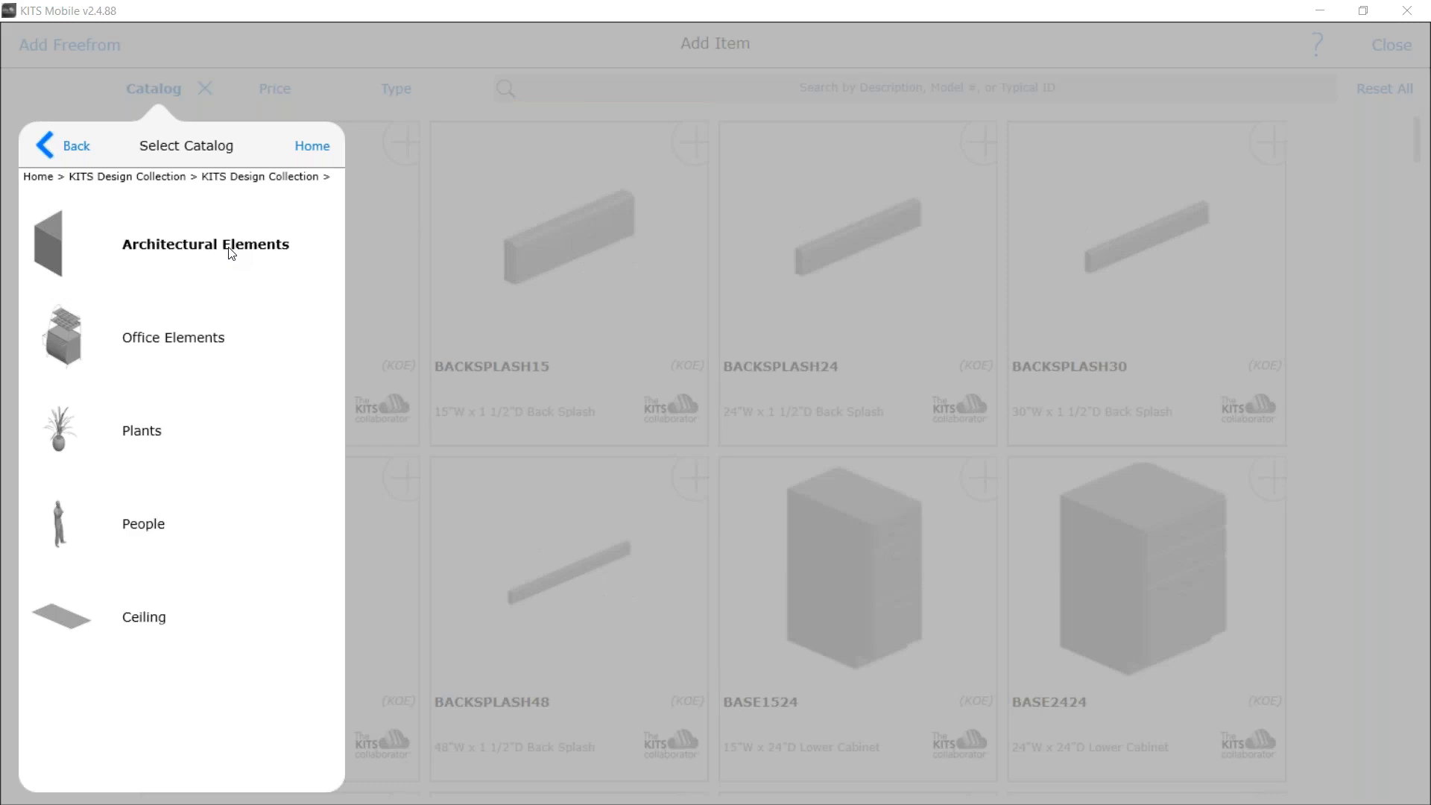
{"action": "left_click", "coordinate": [232, 252]}
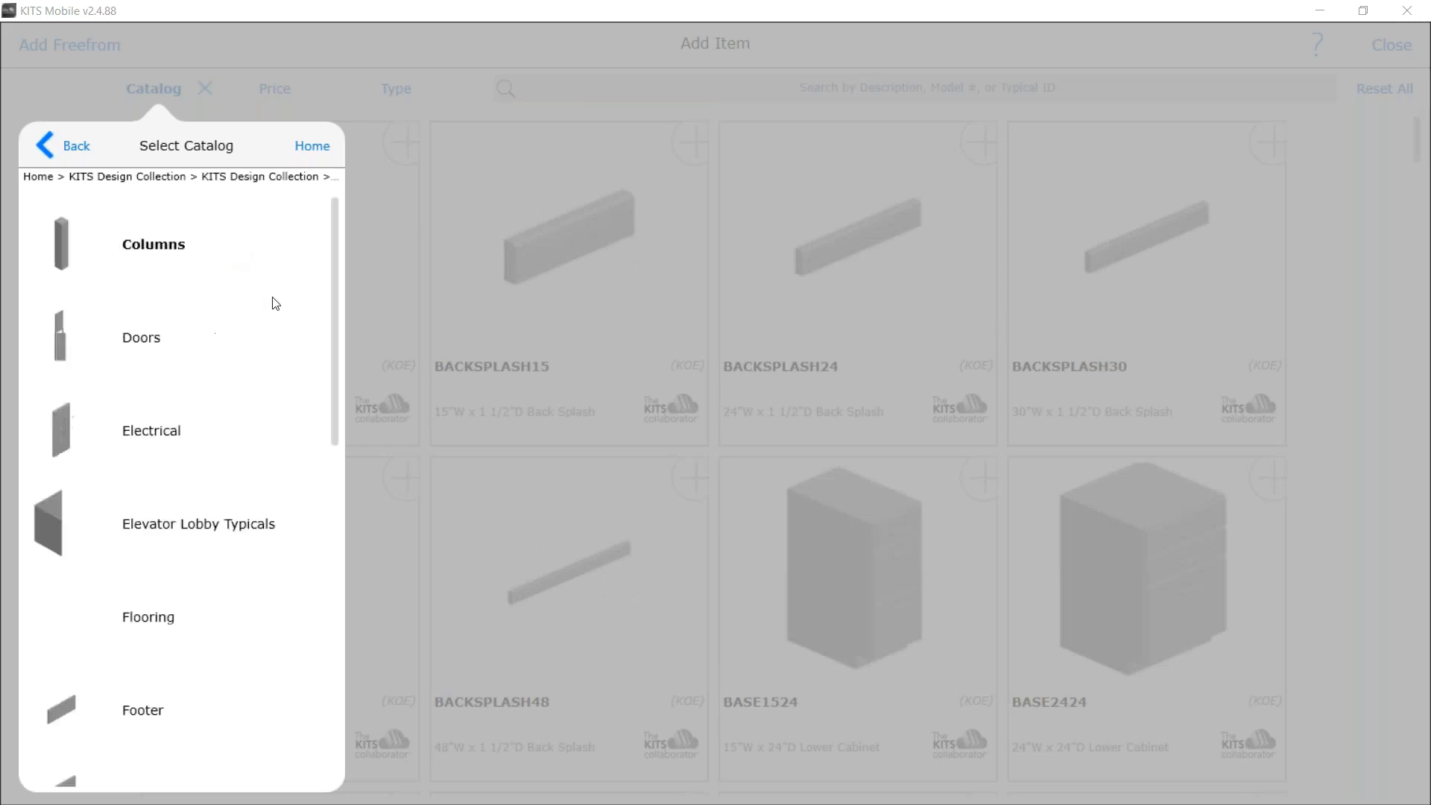
{"action": "left_click", "coordinate": [156, 631]}
{"action": "left_click", "coordinate": [188, 425]}
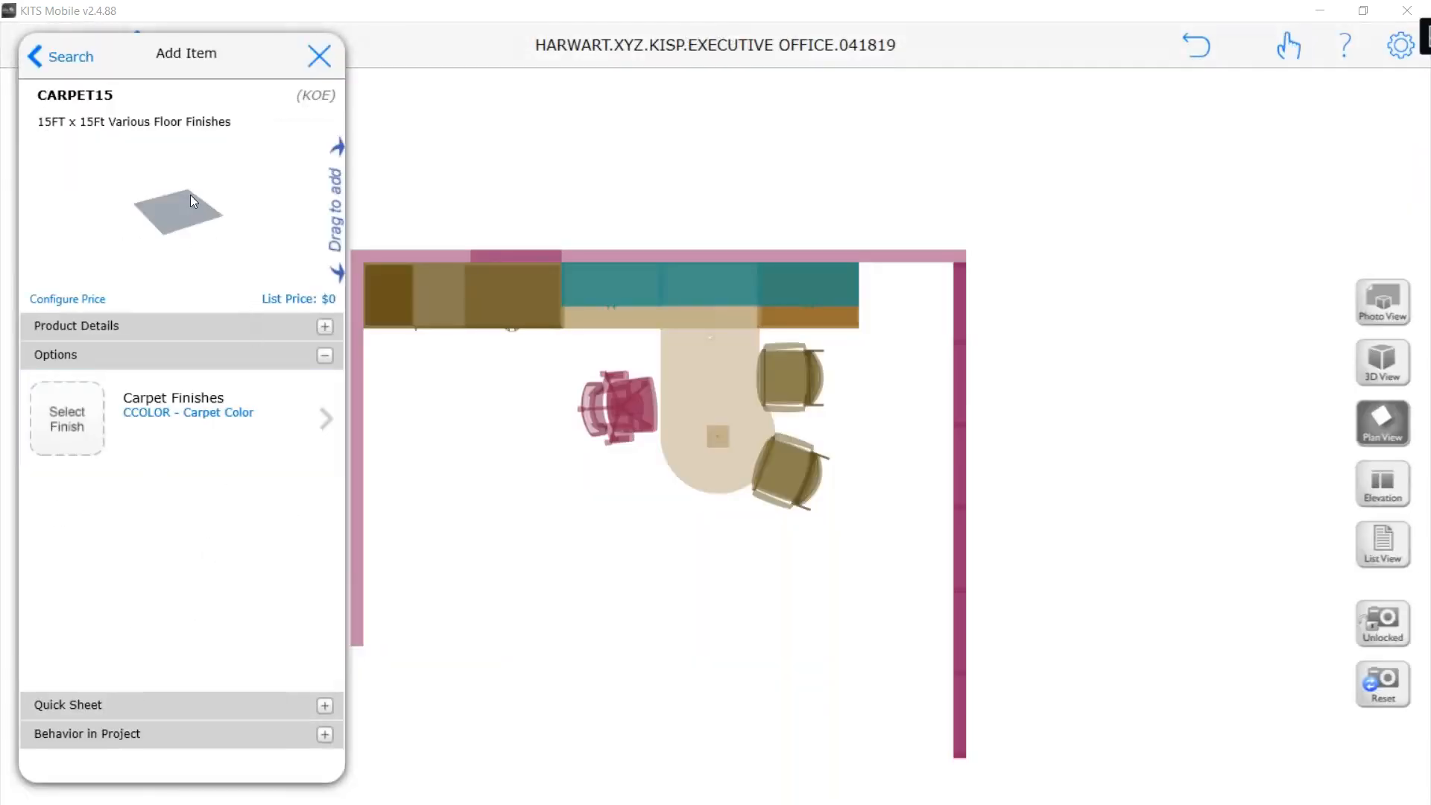
Place the carpet in the room and position it under the furniture against the back wall
{"action": "left_click_drag", "start_coordinate": [466, 416], "coordinate": [472, 340]}
{"action": "left_click", "coordinate": [708, 563]}
{"action": "left_click", "coordinate": [719, 572]}
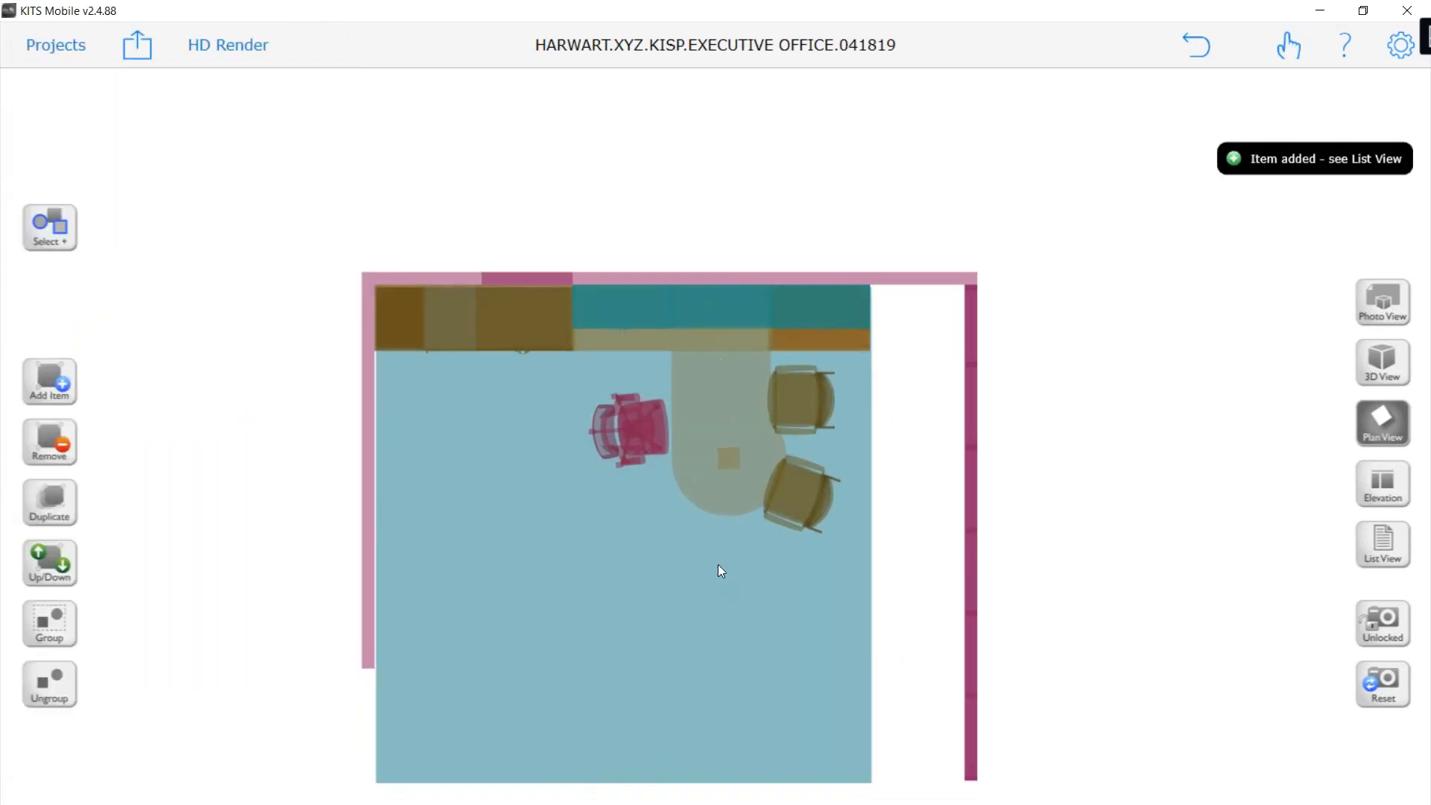
{"action": "mouse_move", "coordinate": [608, 571]}
{"action": "left_mouse_down"}
{"action": "mouse_move", "coordinate": [642, 606]}
{"action": "mouse_move", "coordinate": [608, 563]}
{"action": "left_mouse_up"}
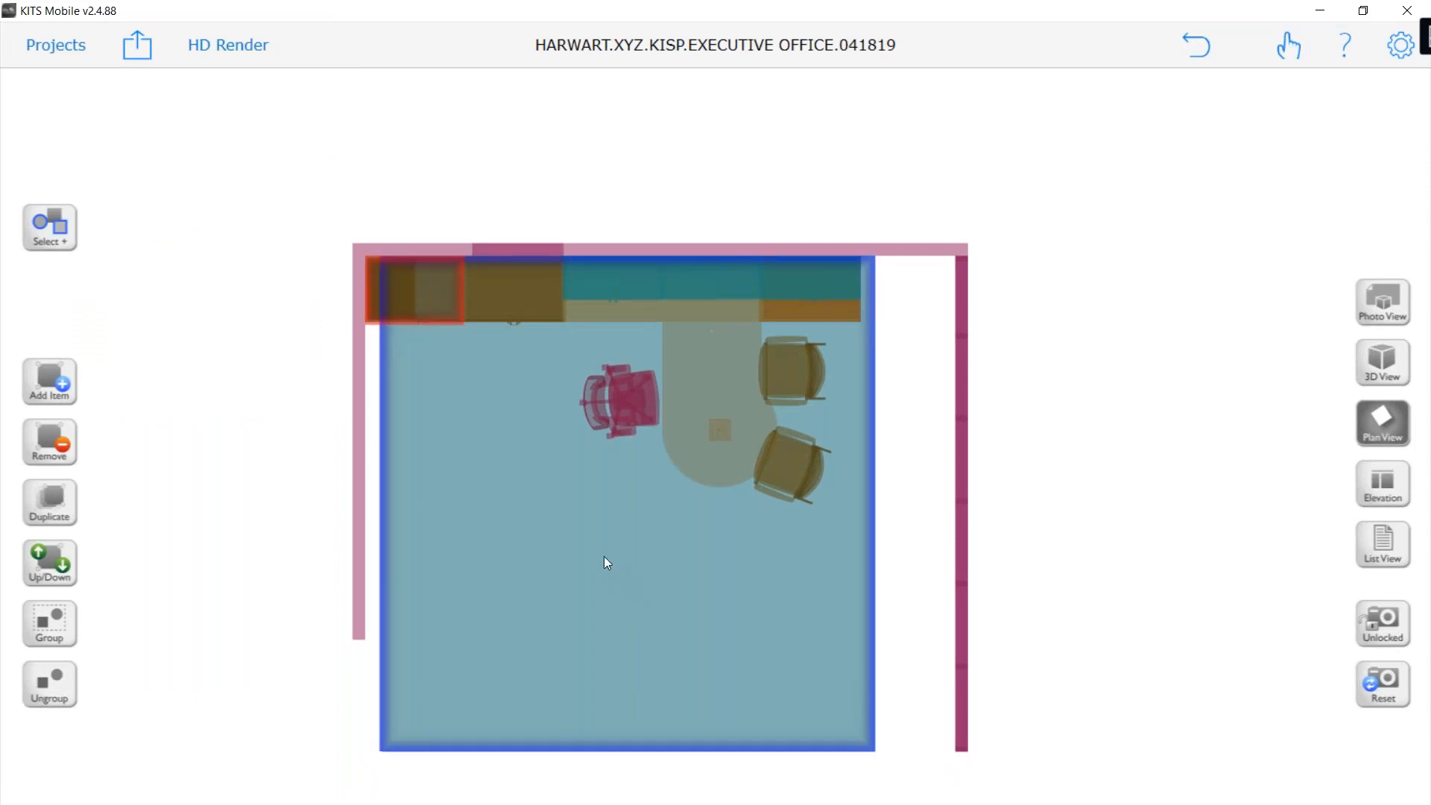
Duplicate the carpet and move the copy against the back wall and glass side wall to cover the remaining floor
{"action": "left_click", "coordinate": [66, 504]}
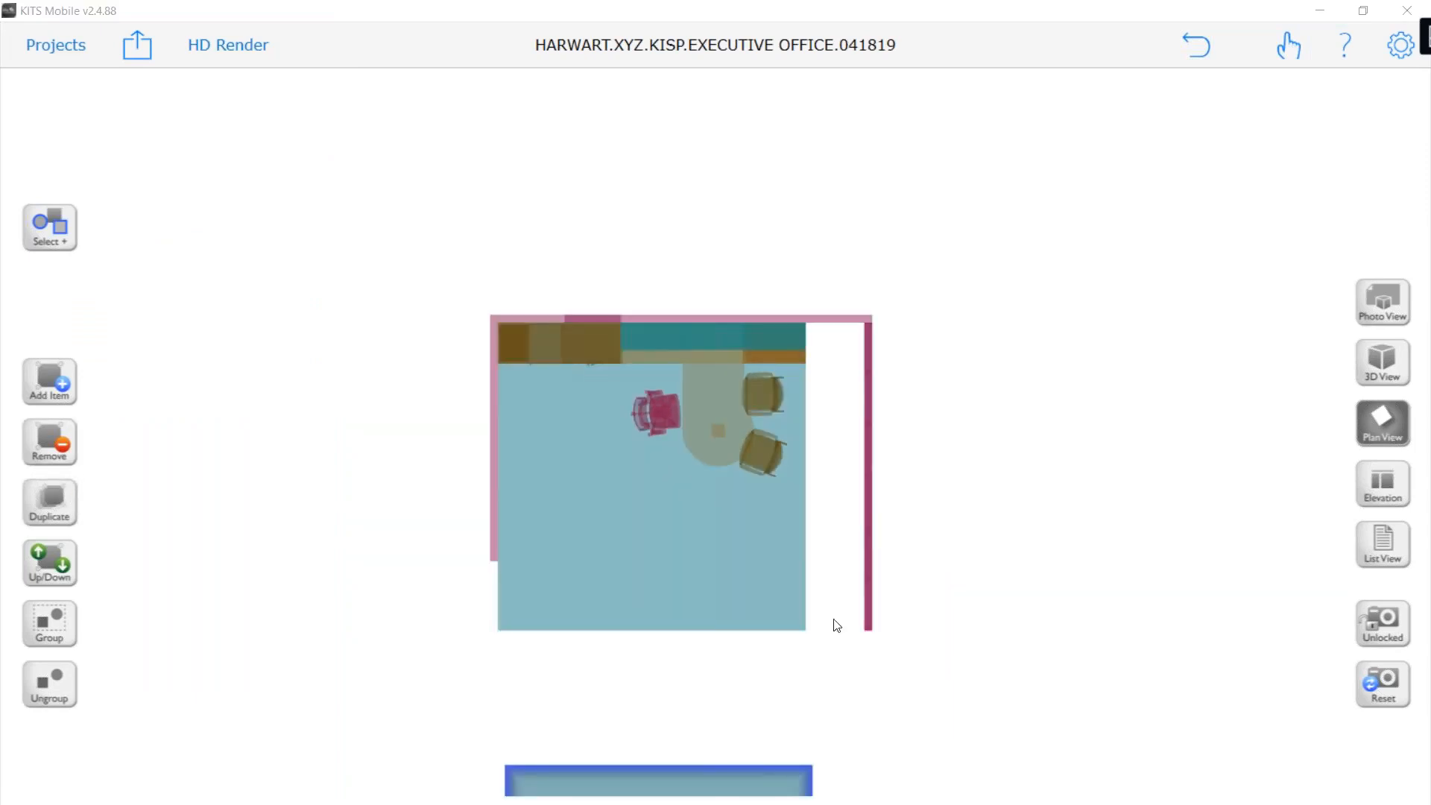
{"action": "left_click_drag", "start_coordinate": [753, 781], "coordinate": [798, 343]}
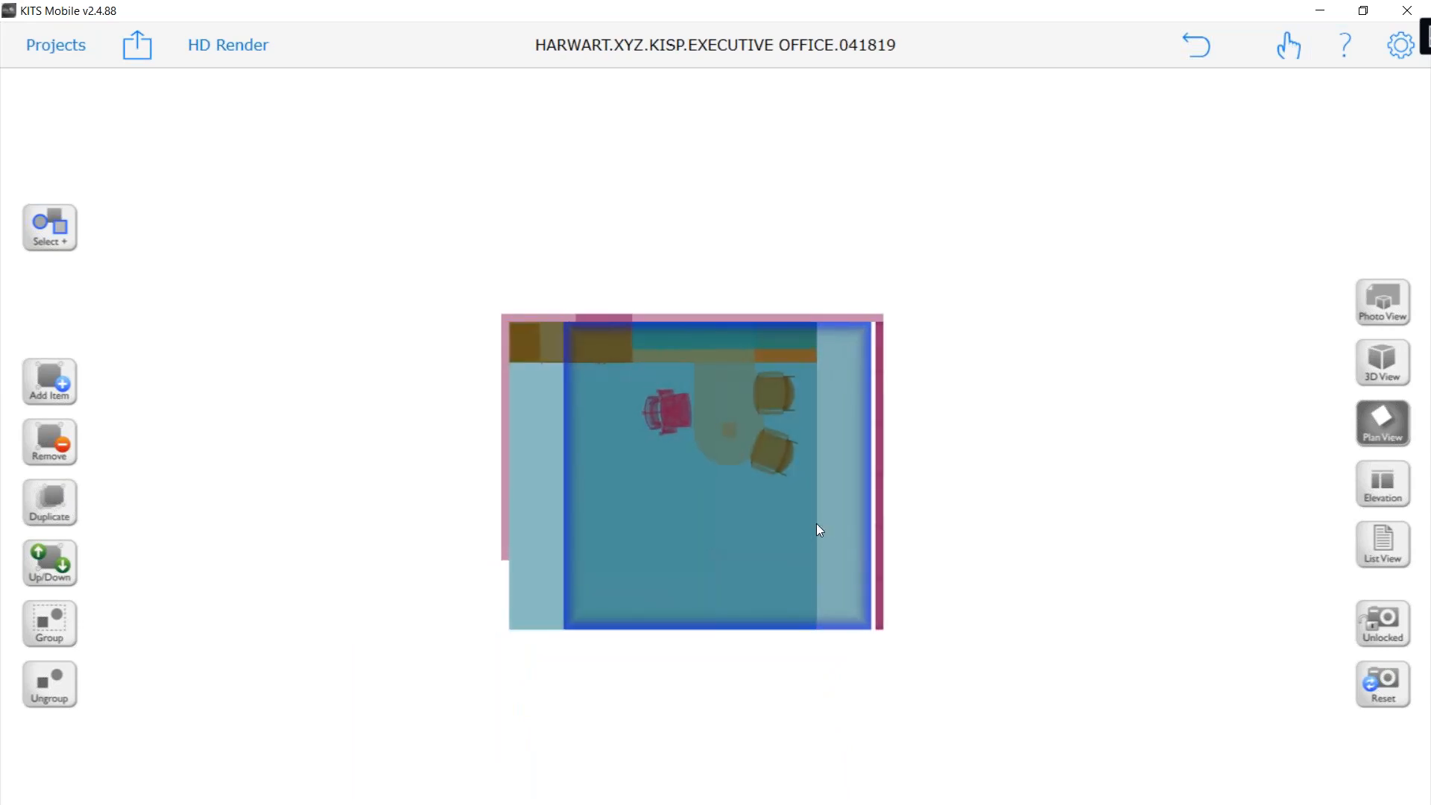
{"action": "left_click", "coordinate": [843, 521]}
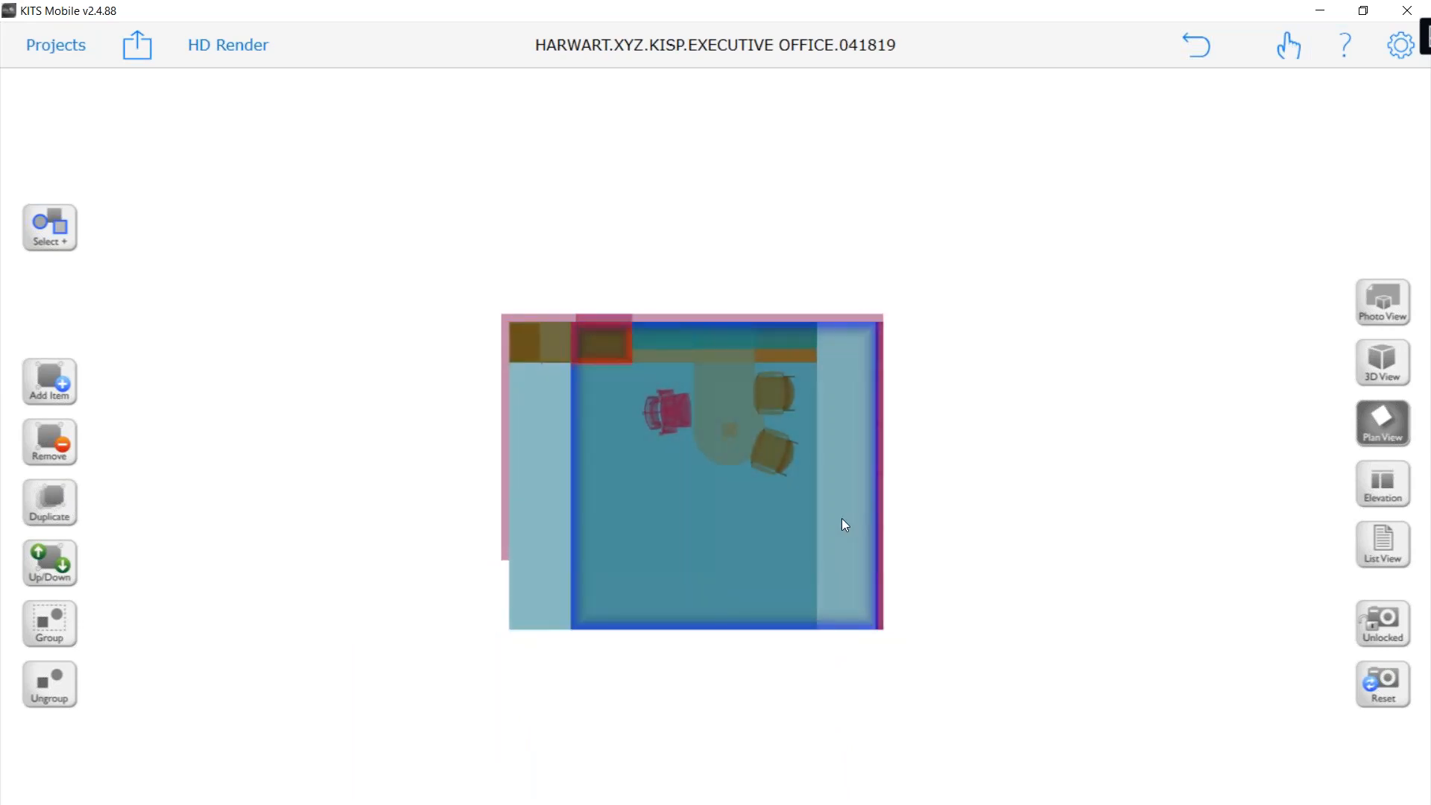
Apply the Neutral Tone carpet finish FC-NT04 Grey Waterfall to the carpet and check the room in 3D
{"action": "double_click", "coordinate": [757, 569]}
{"action": "left_click", "coordinate": [183, 399]}
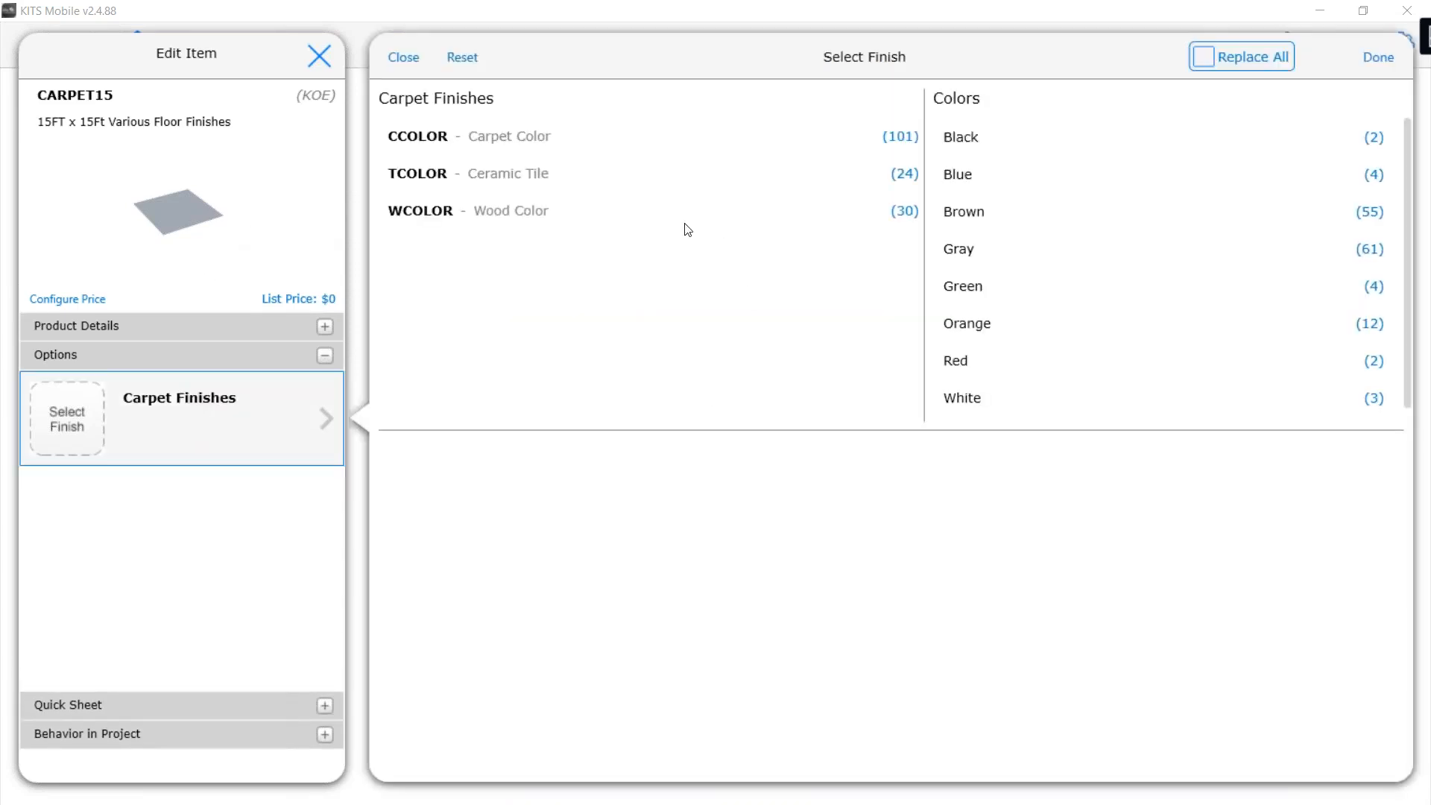
{"action": "left_click", "coordinate": [498, 141]}
{"action": "left_click", "coordinate": [533, 248]}
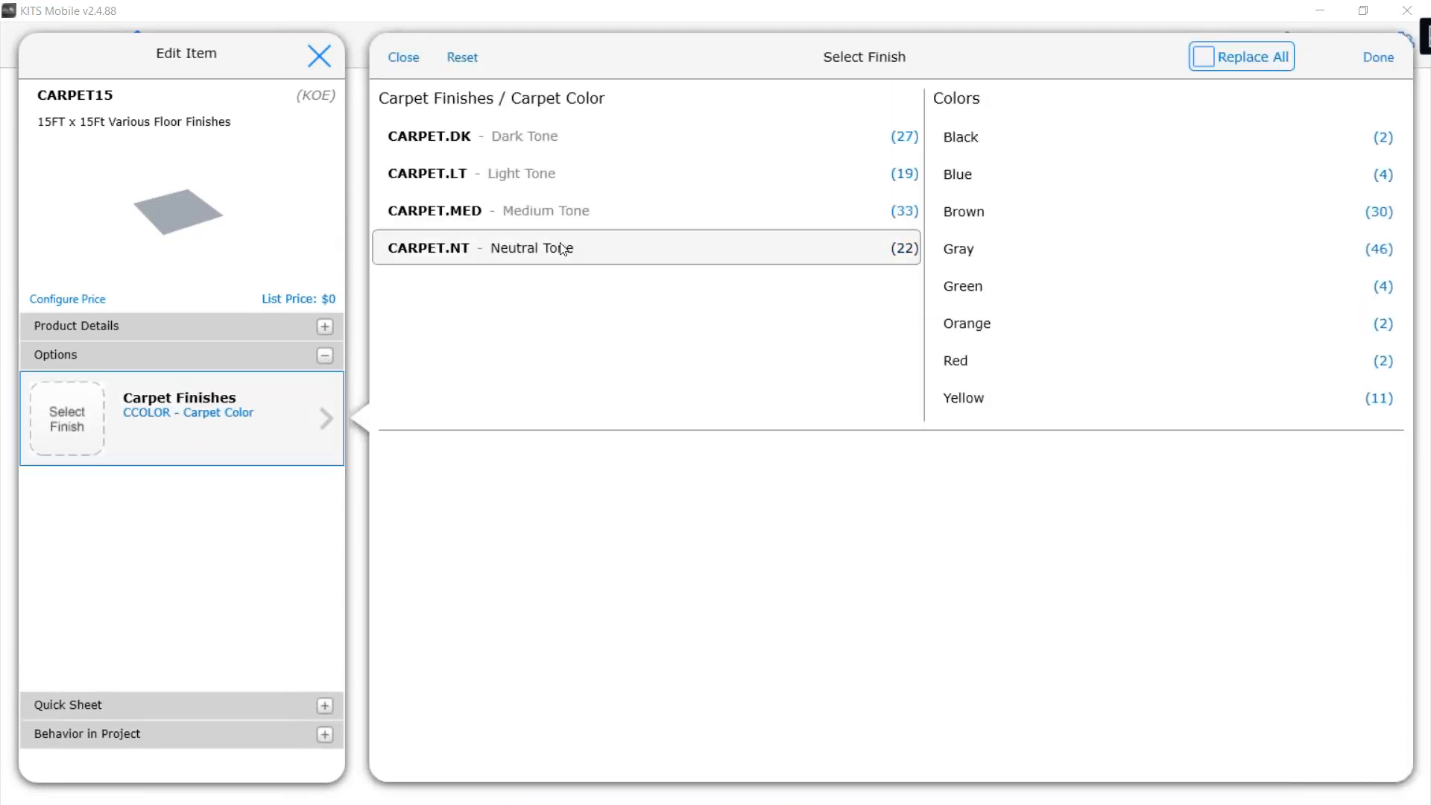
{"action": "left_click", "coordinate": [794, 512]}
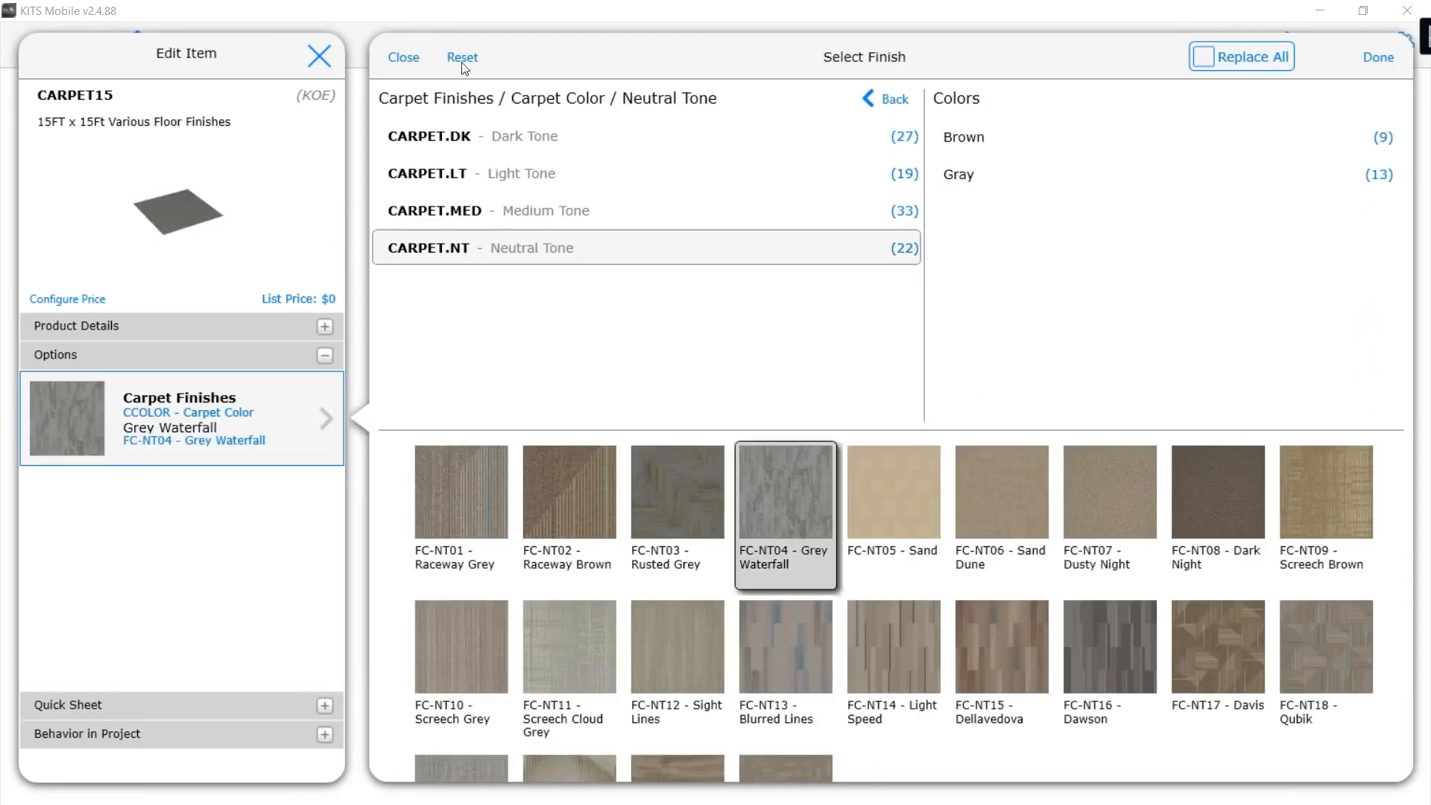
{"action": "left_click", "coordinate": [403, 57]}
{"action": "left_click", "coordinate": [969, 406]}
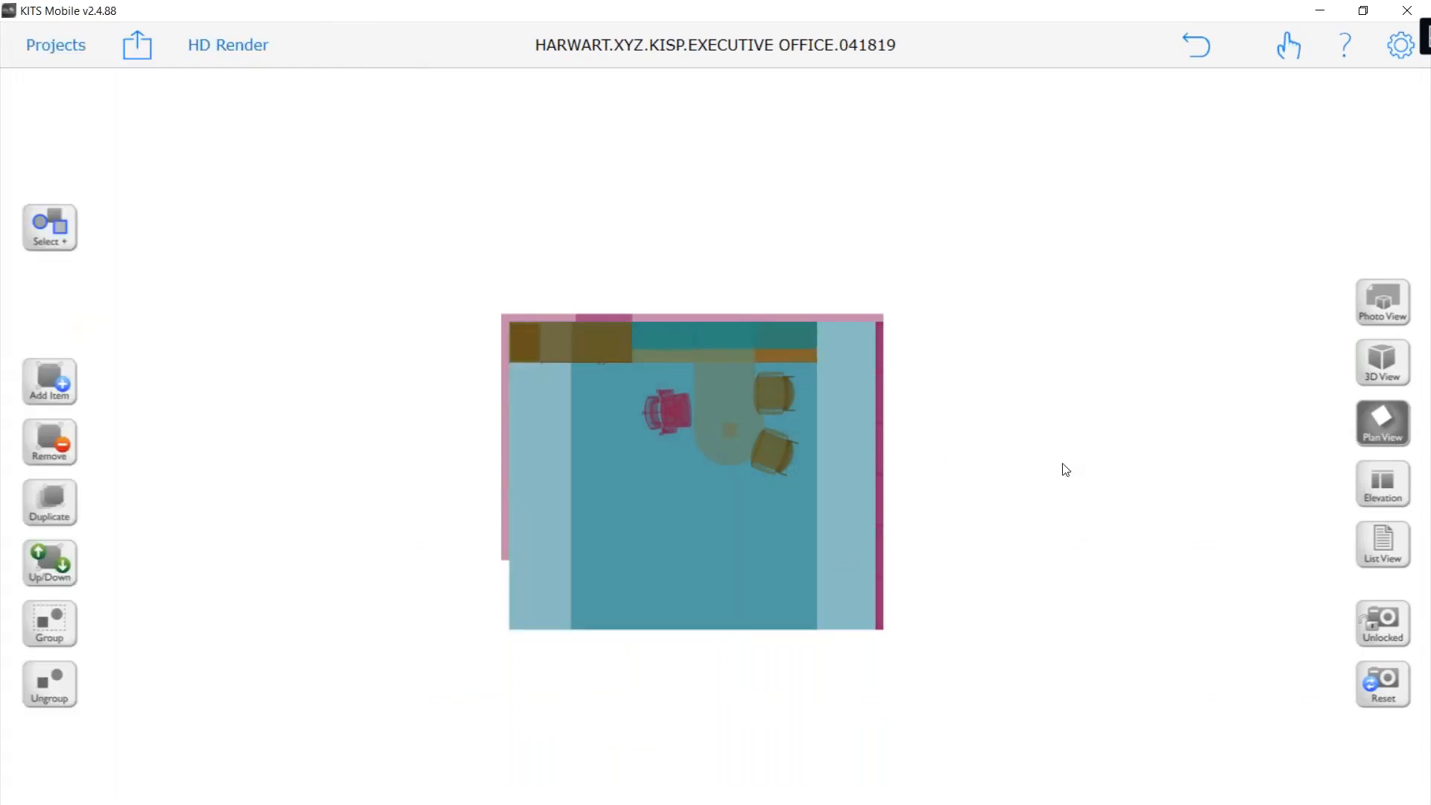
{"action": "left_click", "coordinate": [1376, 358]}
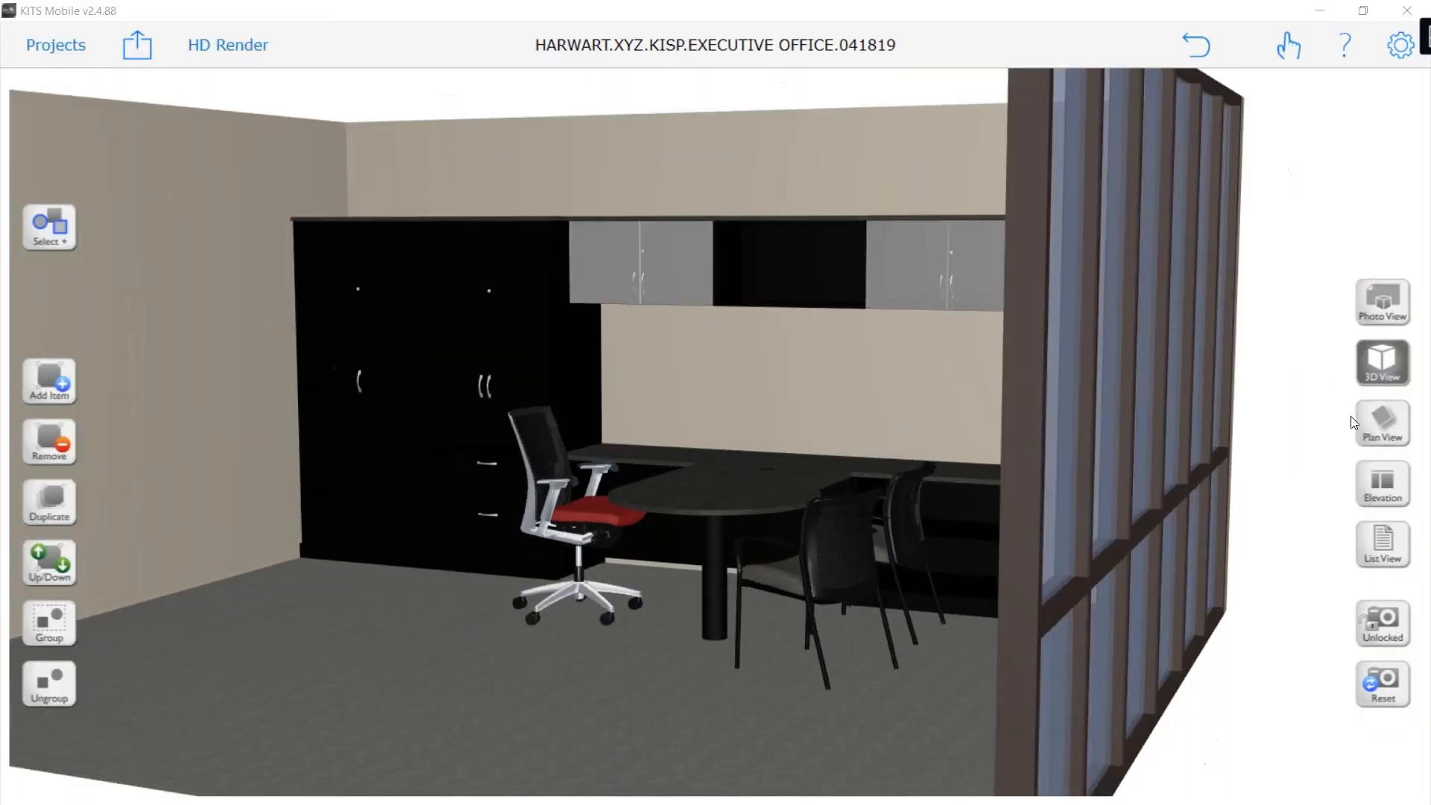
In plan view, group the back wall, the plain side wall and the glass wall, and remove the group
{"action": "left_click", "coordinate": [1358, 421]}
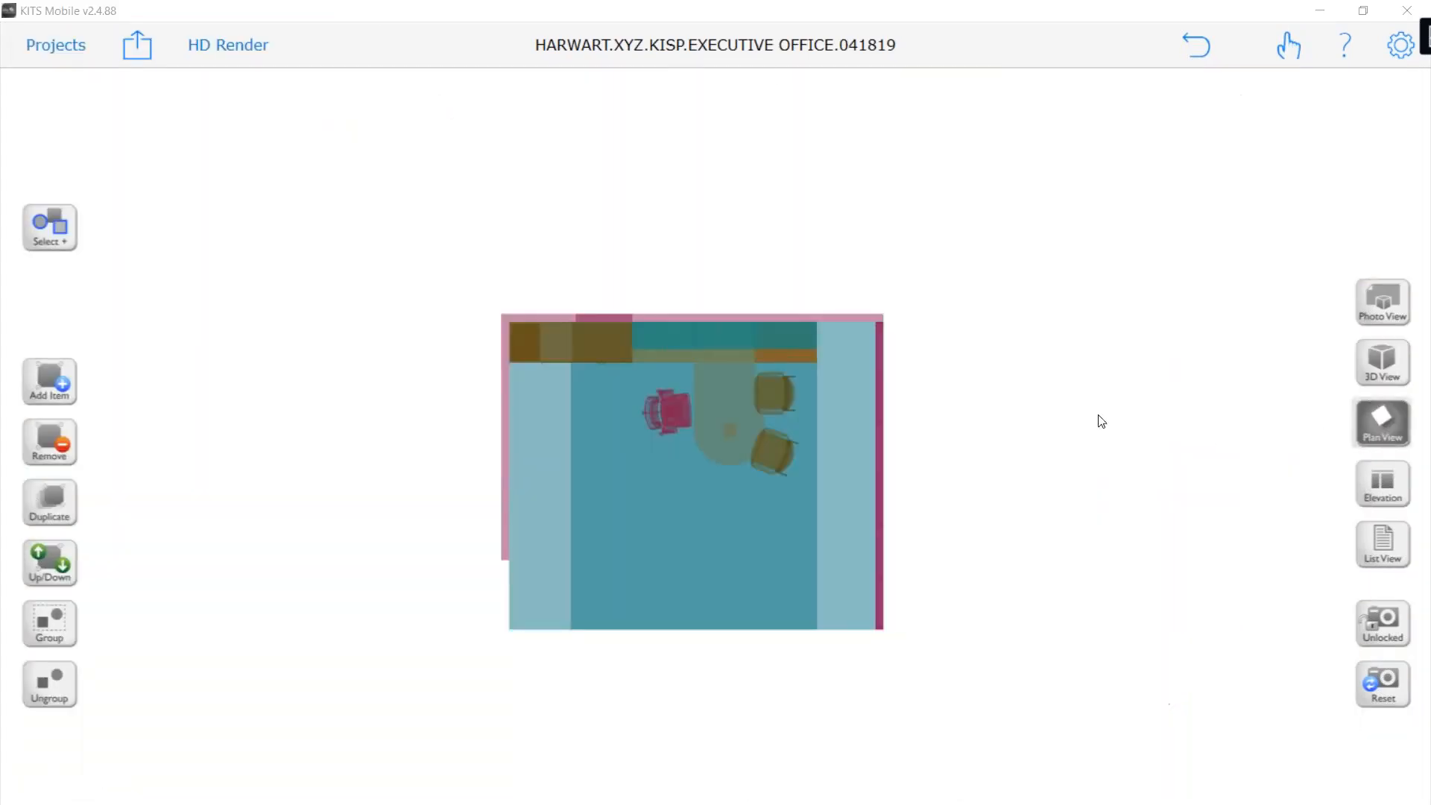
{"action": "left_click", "coordinate": [878, 347]}
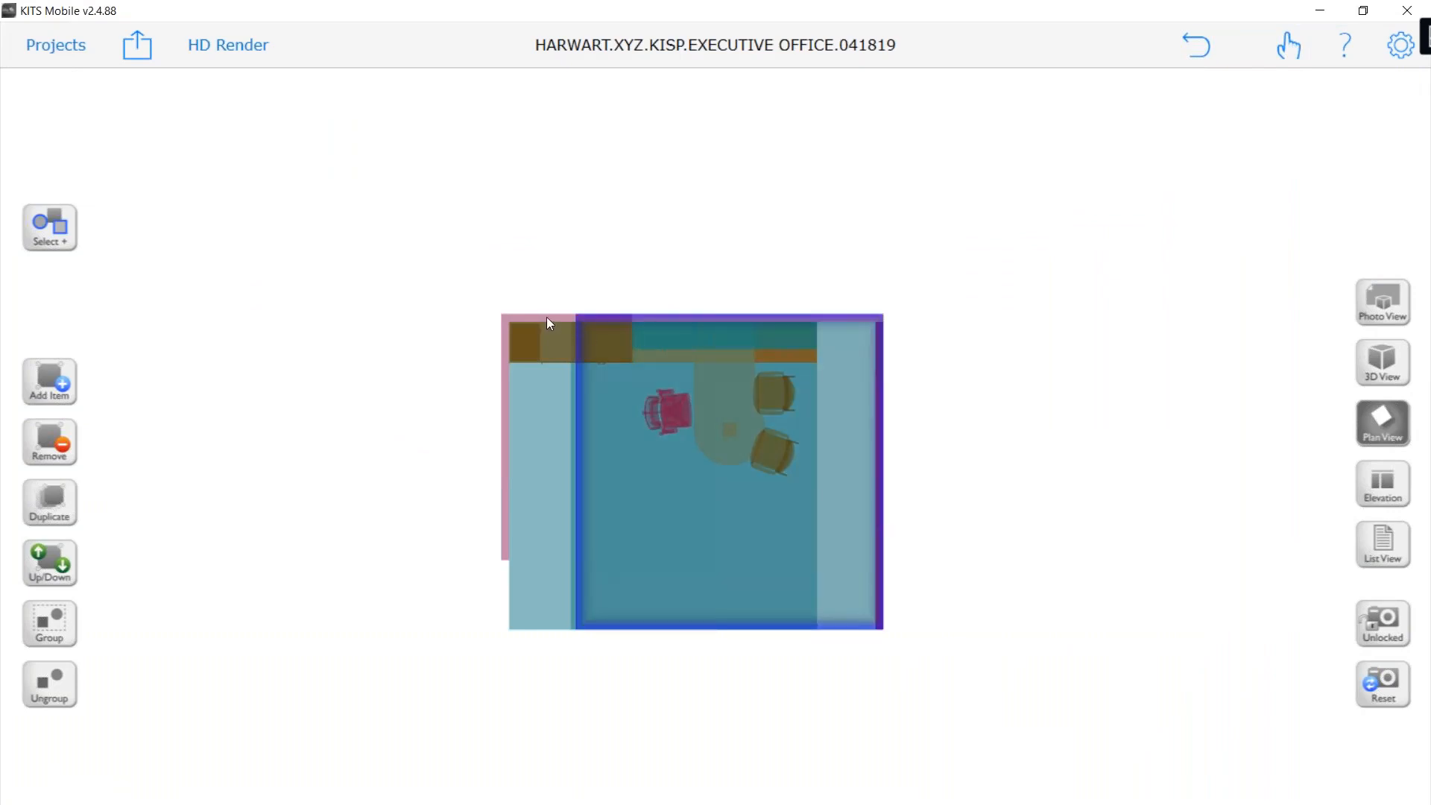
{"action": "left_click", "coordinate": [514, 338]}
{"action": "left_click", "coordinate": [504, 347]}
{"action": "left_click", "coordinate": [504, 467]}
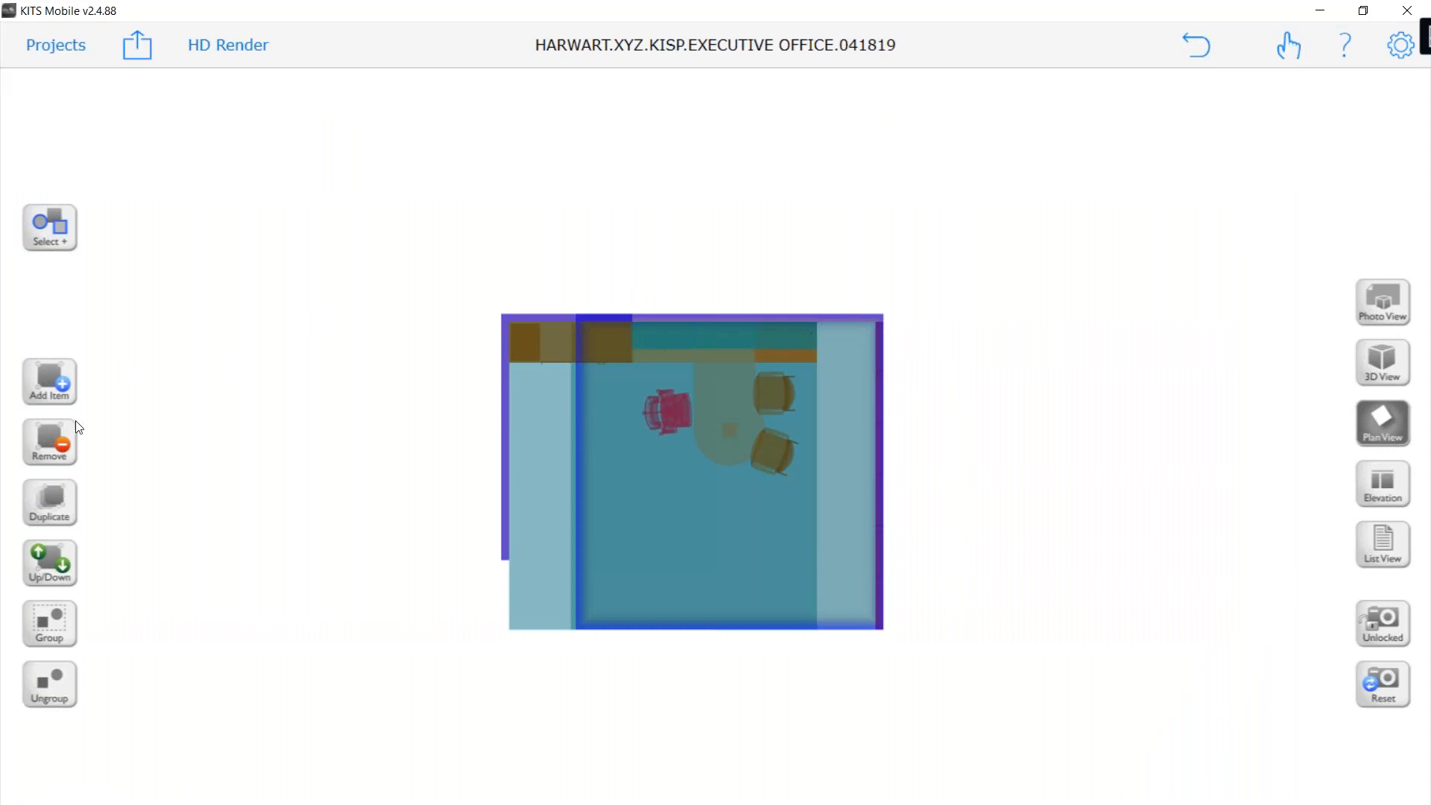
{"action": "left_click", "coordinate": [48, 626]}
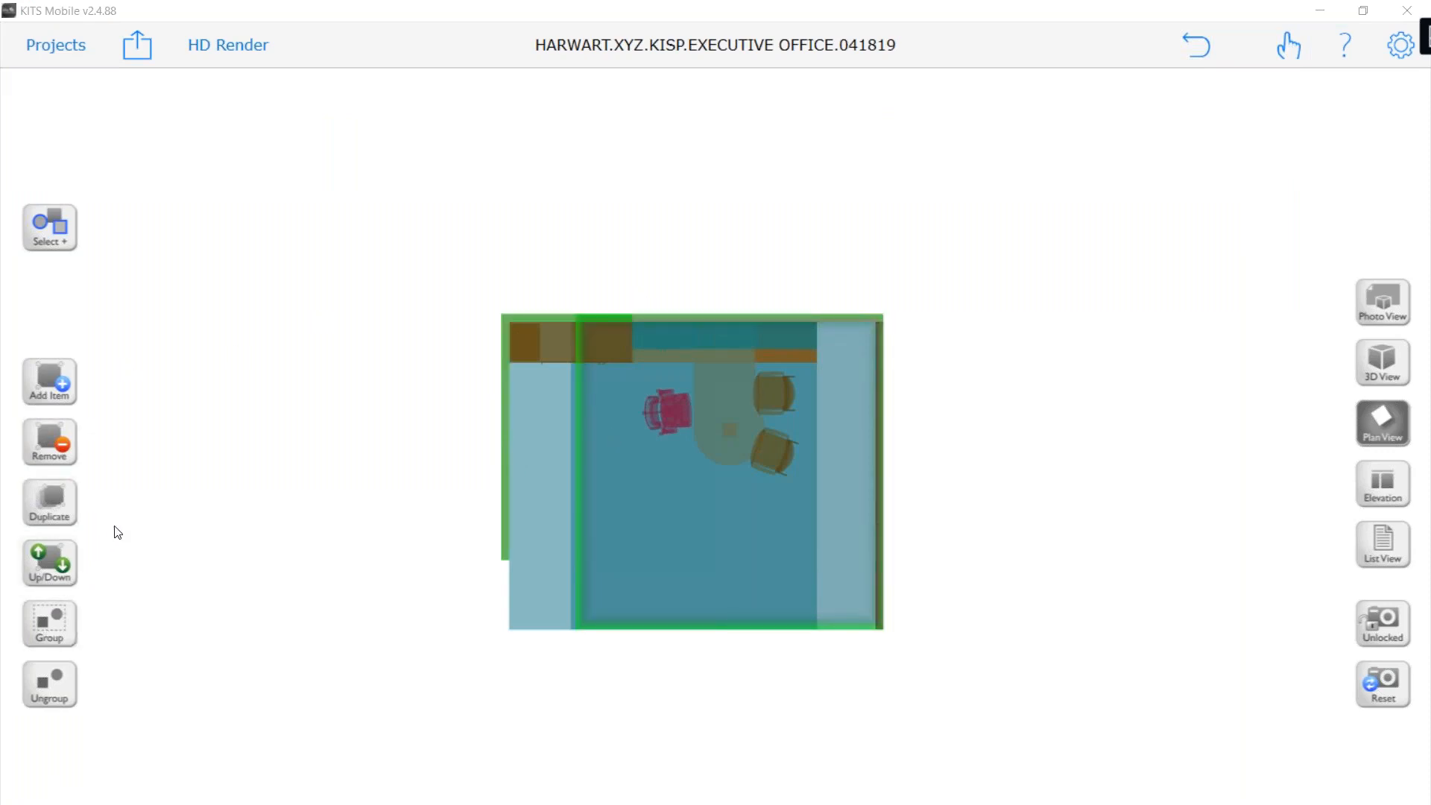
{"action": "left_click", "coordinate": [49, 444]}
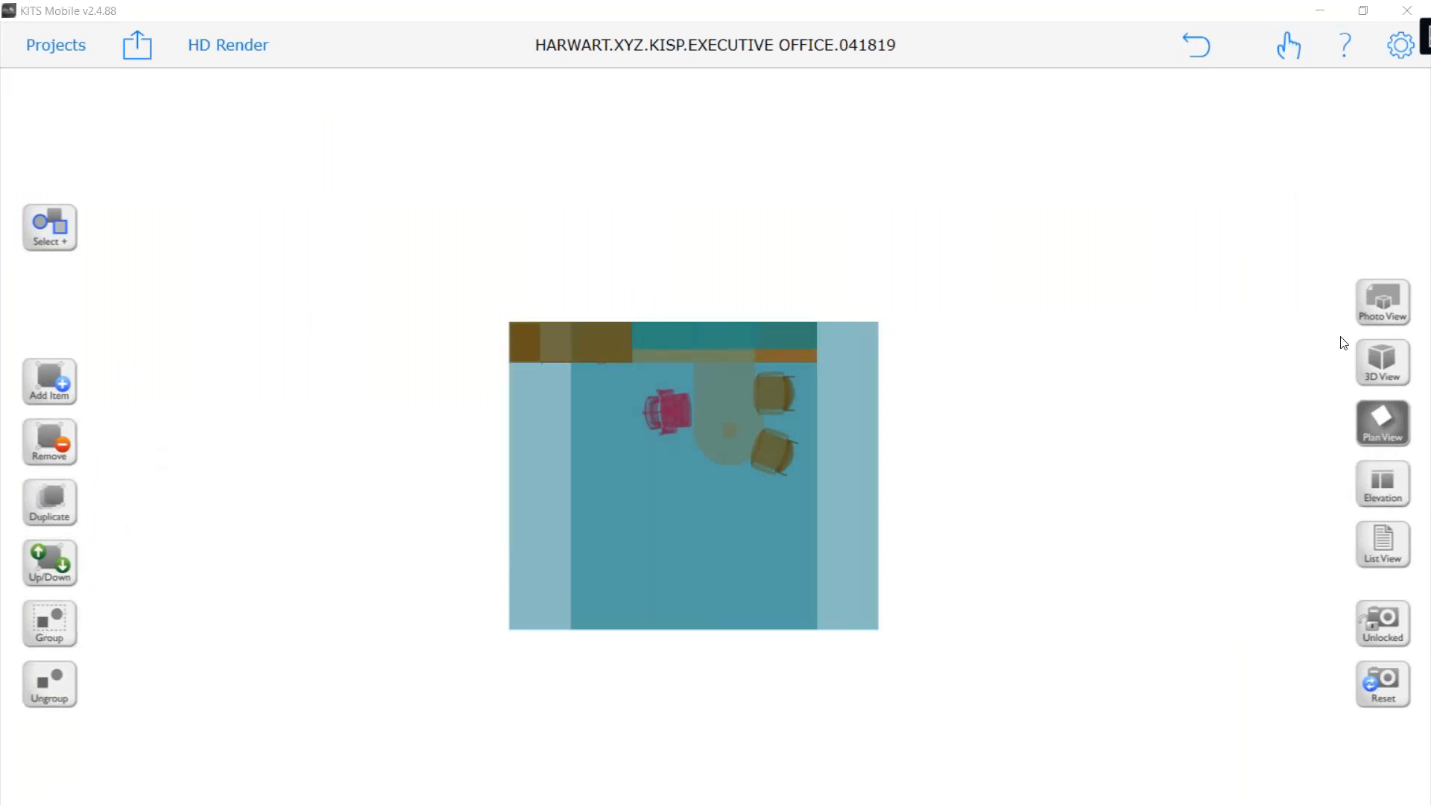
In the 3D view, select both overlapping carpet pieces and group them
{"action": "left_click", "coordinate": [1363, 361]}
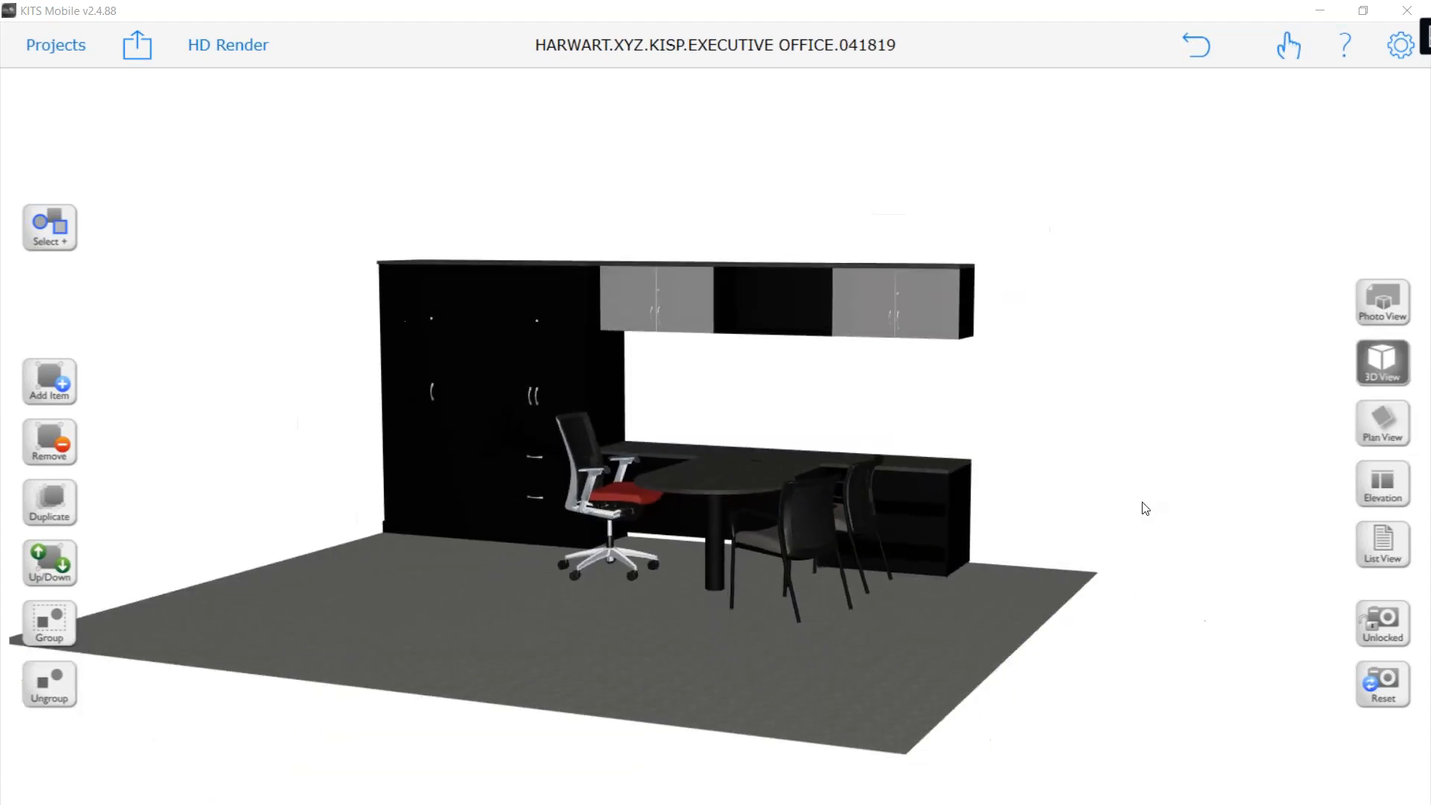
{"action": "left_click_drag", "start_coordinate": [1008, 551], "coordinate": [1109, 607]}
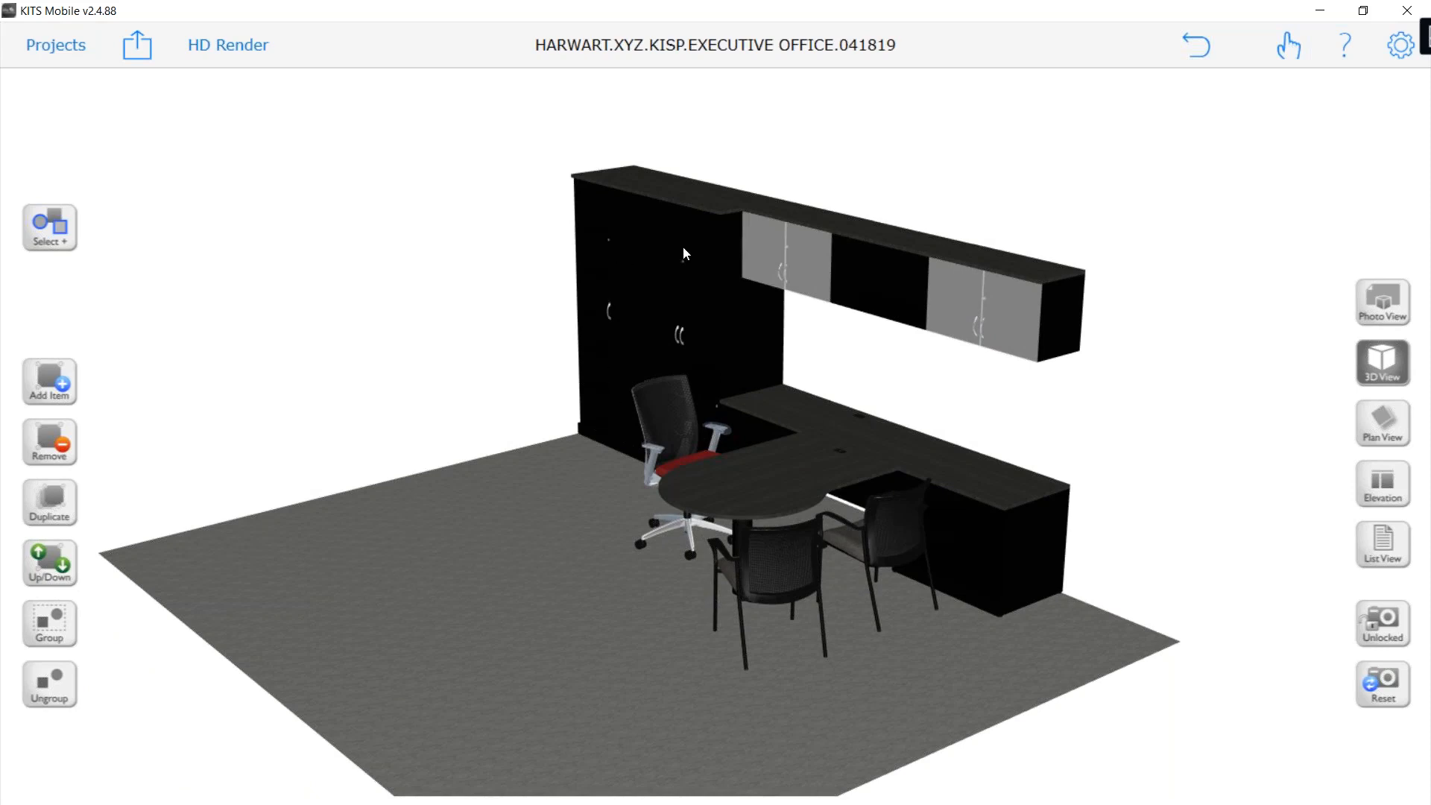
{"action": "left_click", "coordinate": [657, 638]}
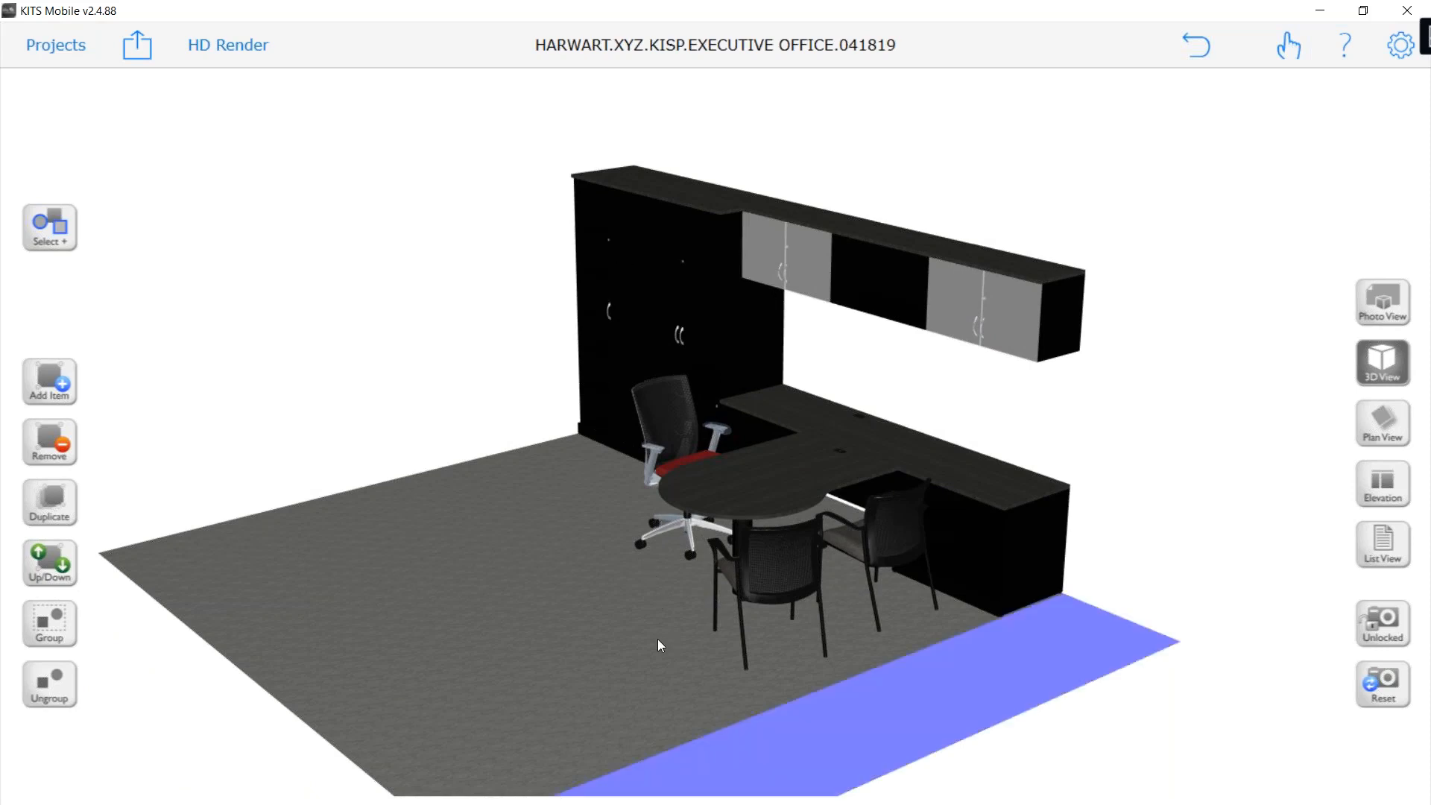
{"action": "left_click", "coordinate": [552, 600]}
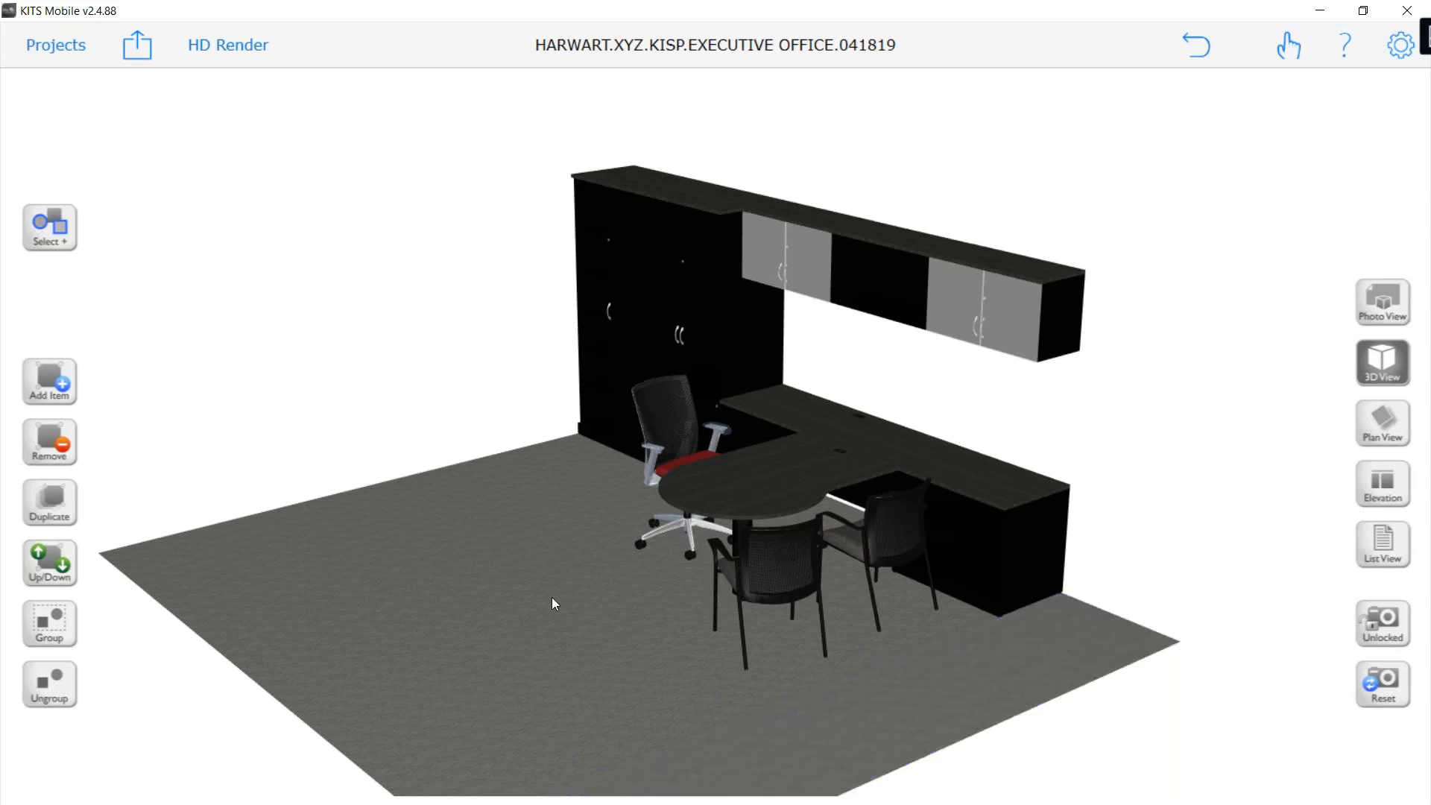
{"action": "left_click", "coordinate": [805, 760]}
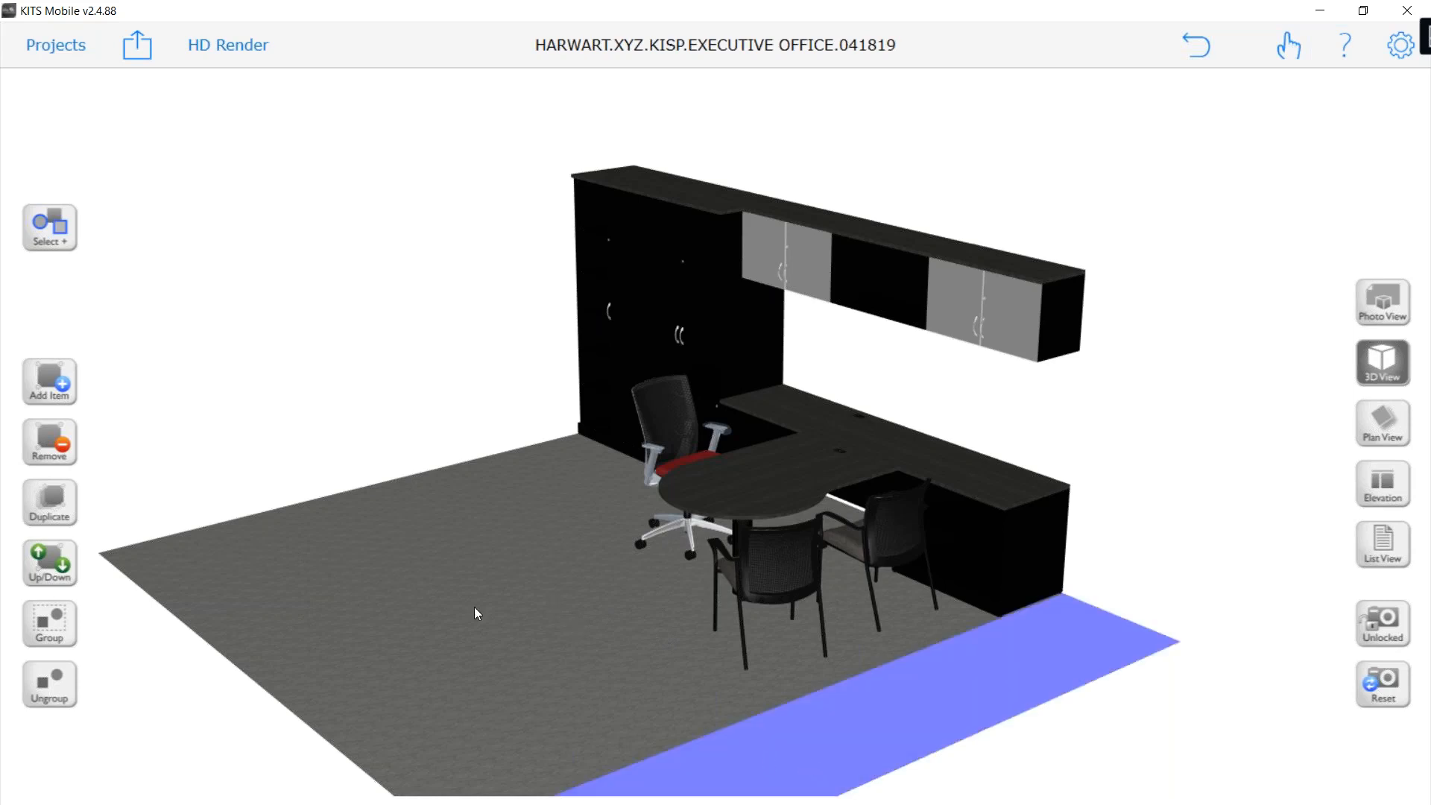
{"action": "left_click", "coordinate": [315, 525]}
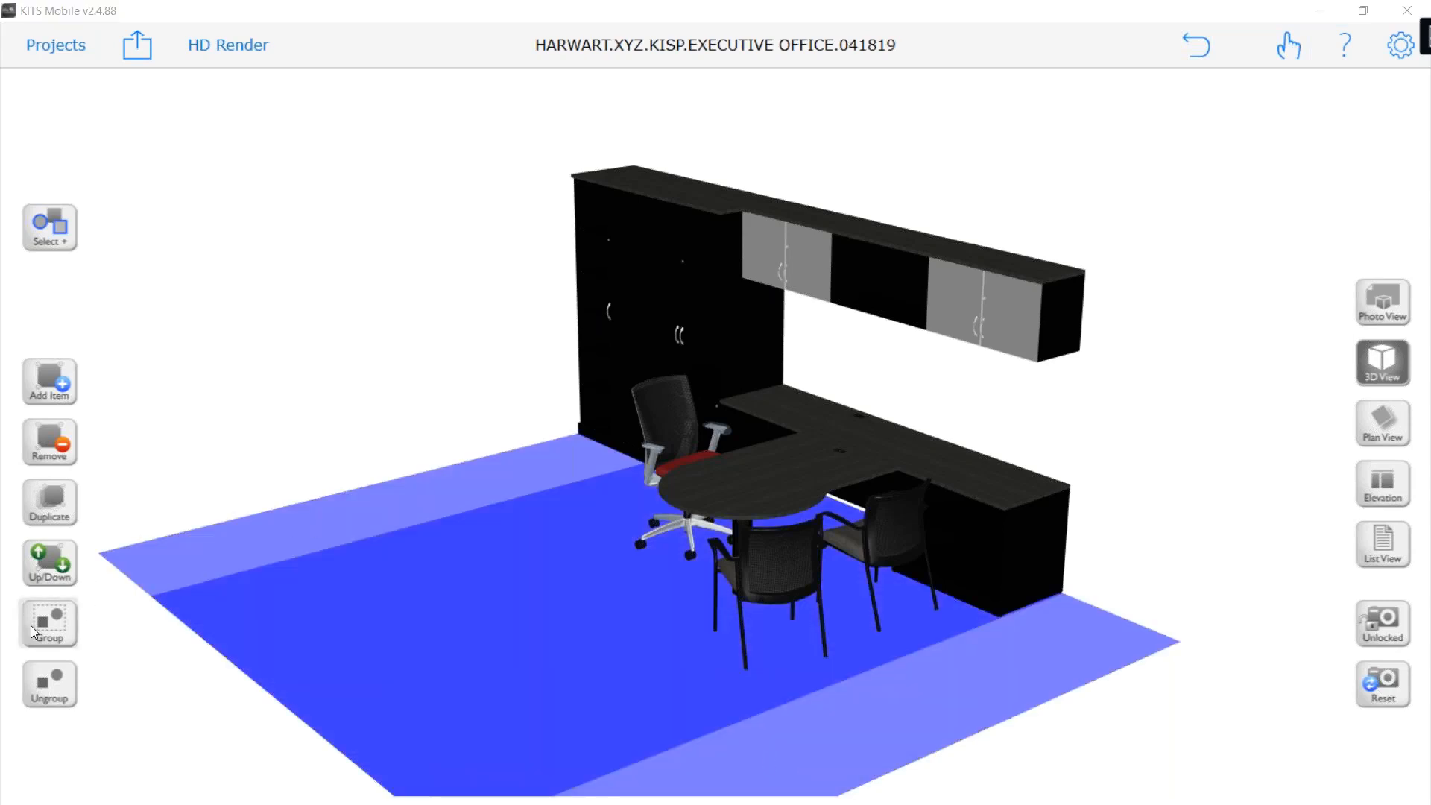
{"action": "left_click", "coordinate": [30, 625]}
Remove the carpet group, view the furniture without it, and undo the removal
{"action": "left_click", "coordinate": [64, 448]}
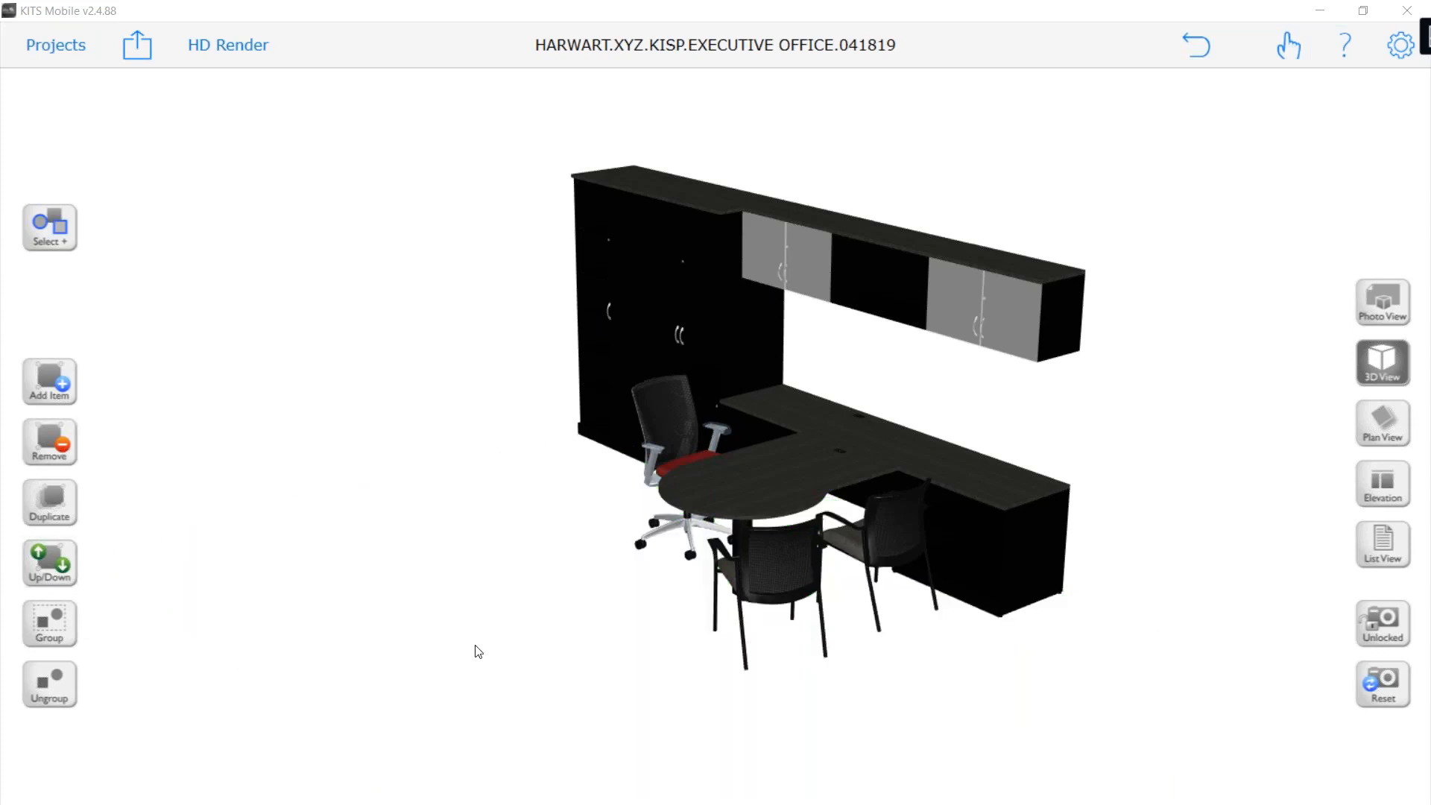
{"action": "left_click_drag", "start_coordinate": [479, 652], "coordinate": [480, 578]}
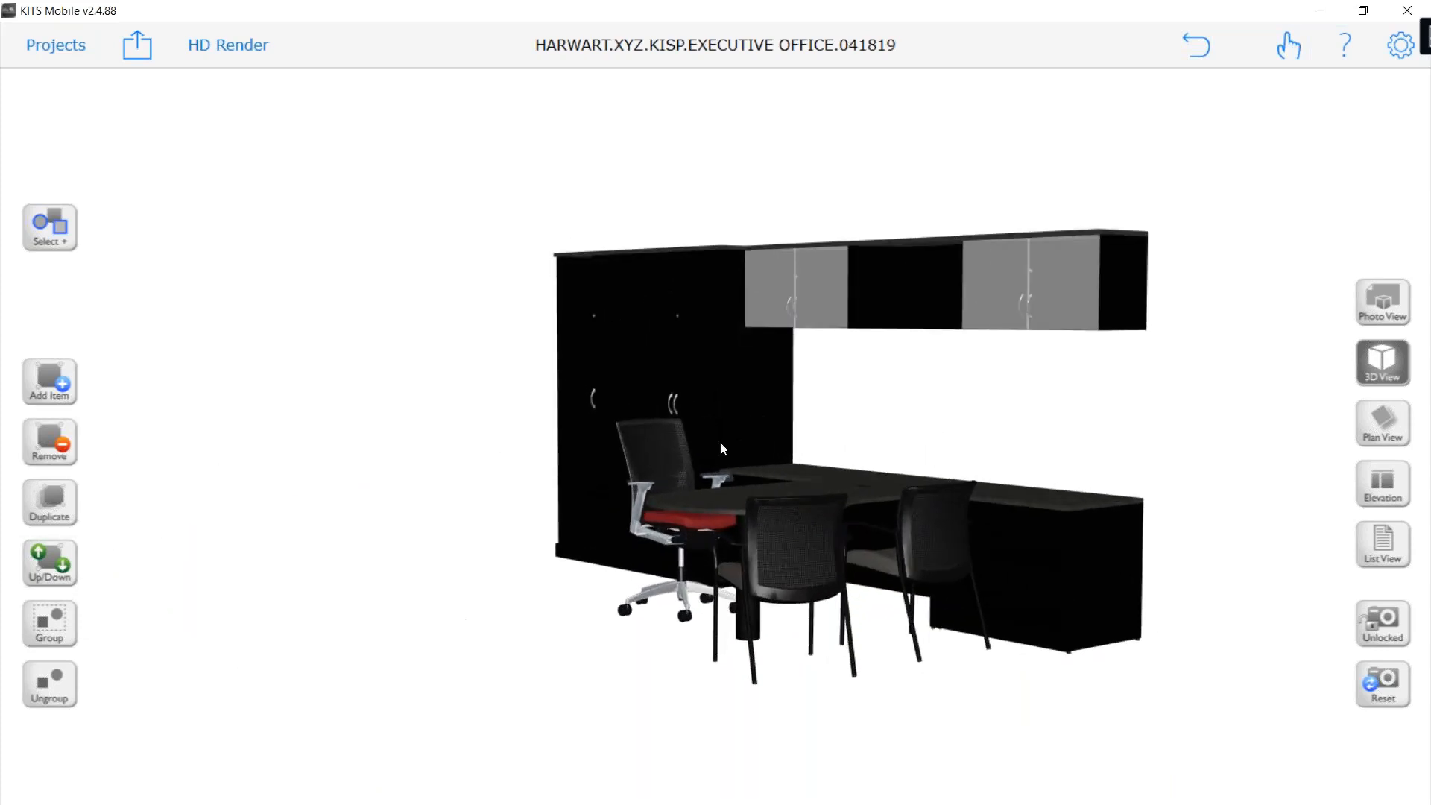
{"action": "left_click", "coordinate": [56, 702]}
{"action": "left_click", "coordinate": [1196, 51]}
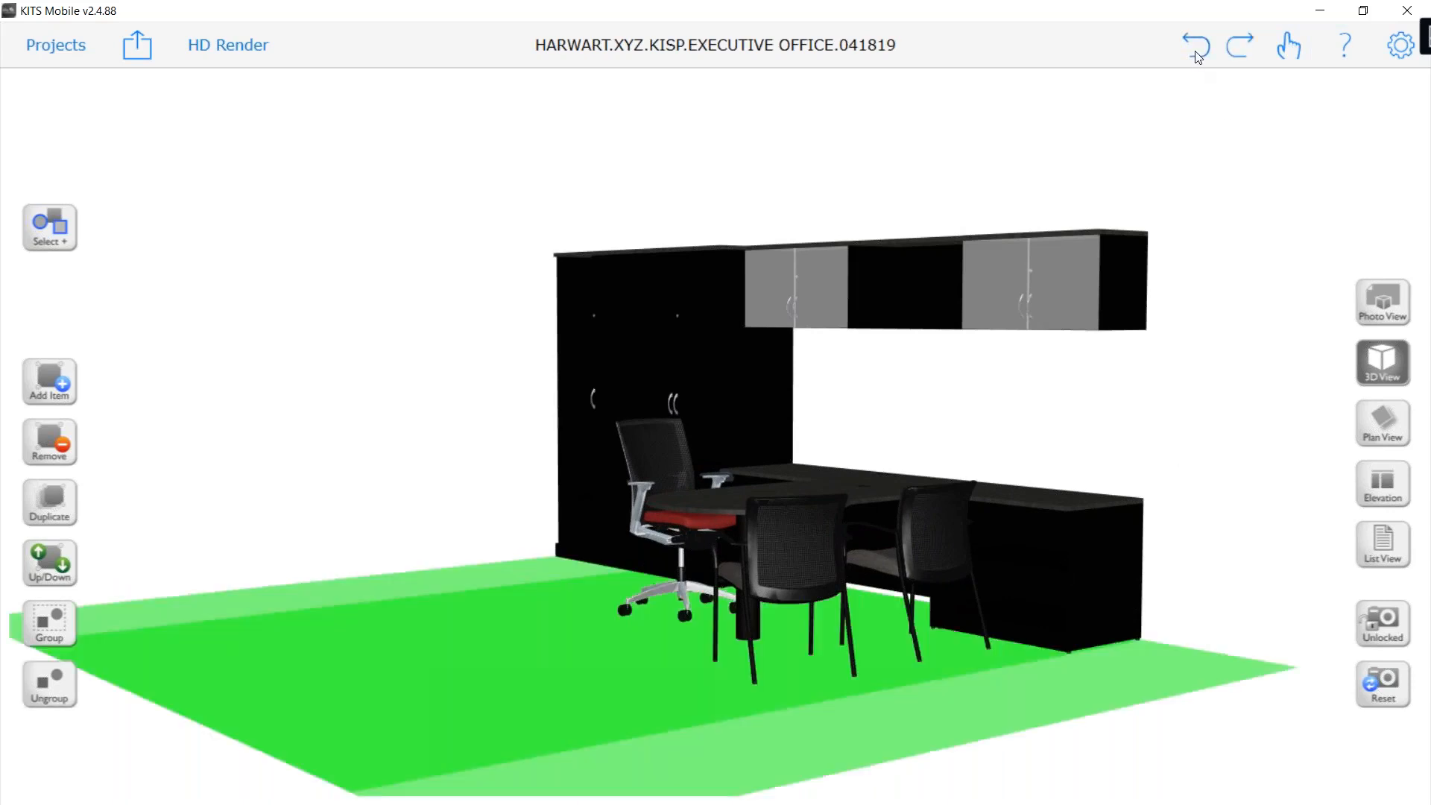
{"action": "left_click", "coordinate": [1053, 152]}
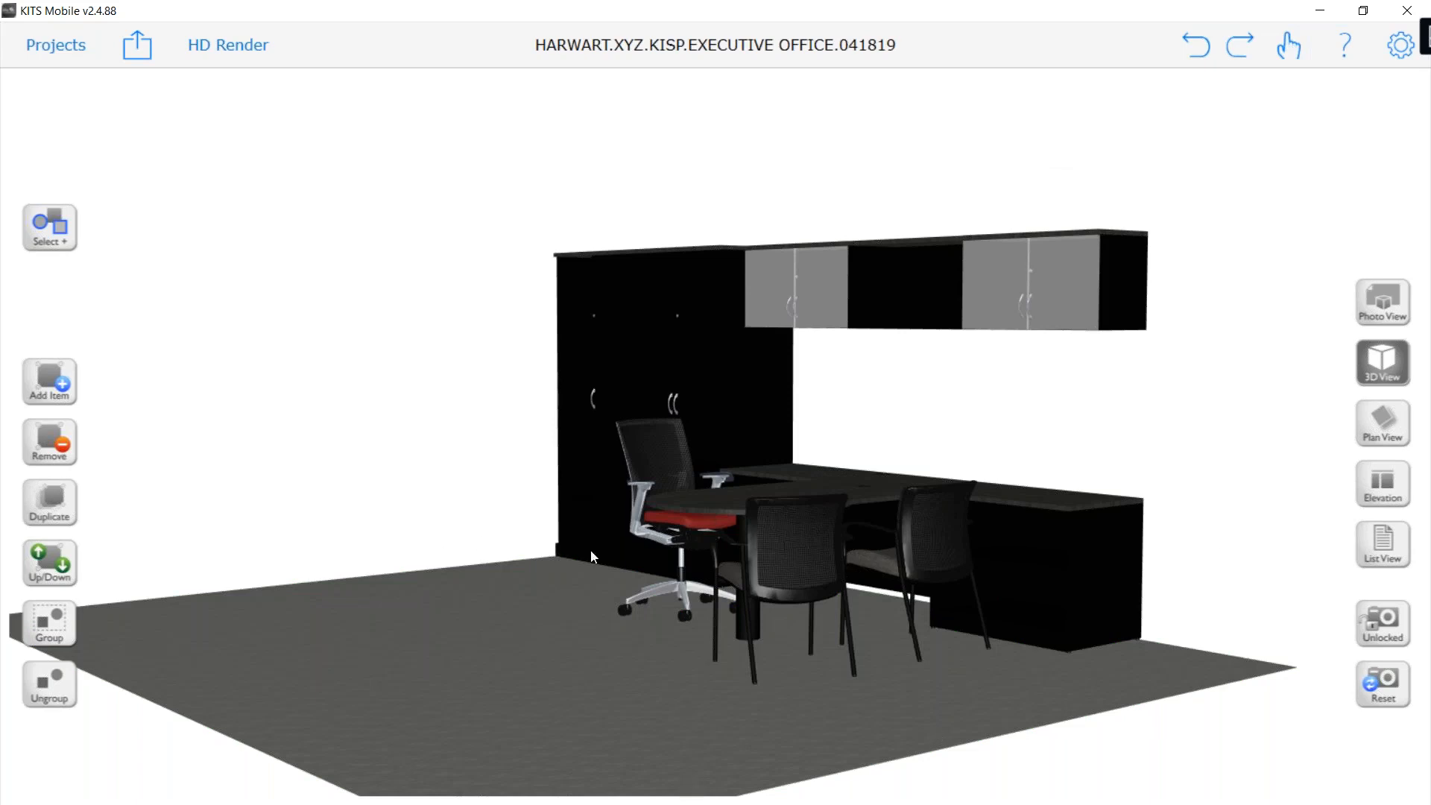
Examine the Carpet Color finish options offered for the 5FT x 7FT rug, RUG5X7
{"action": "left_click_drag", "start_coordinate": [422, 703], "coordinate": [884, 737]}
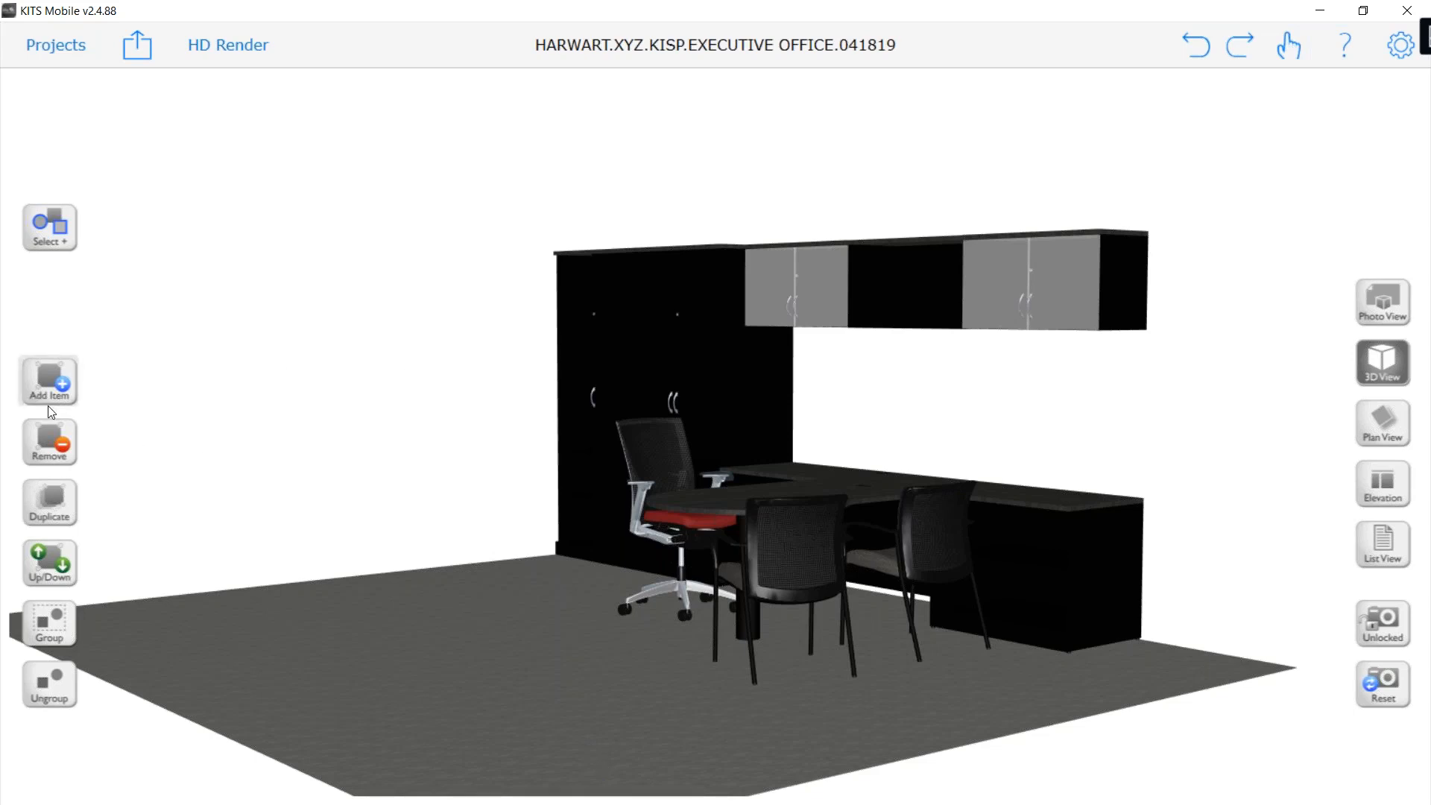
{"action": "left_click", "coordinate": [51, 386]}
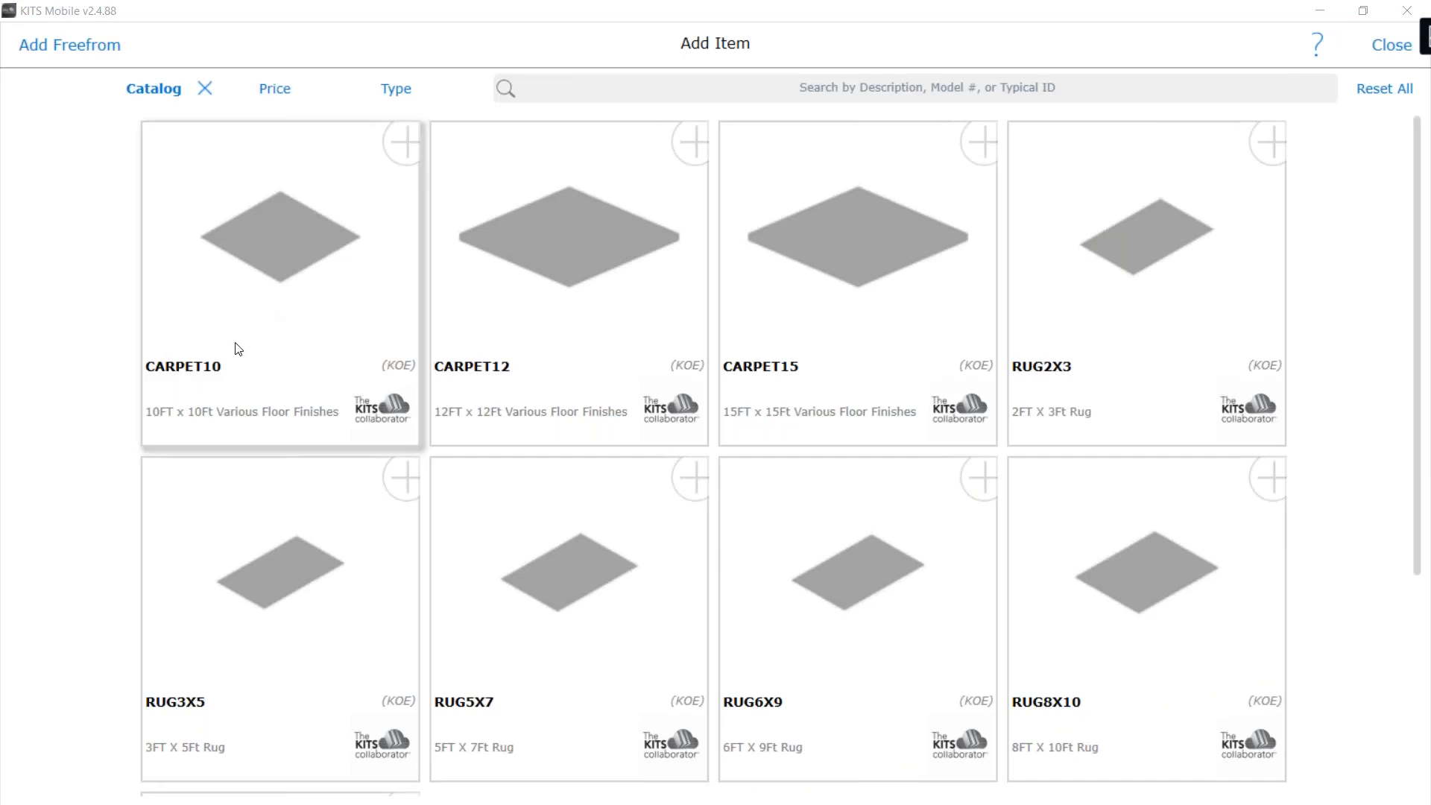
{"action": "scroll", "coordinate": [292, 693], "scroll_direction": "down", "scroll_amount": 1}
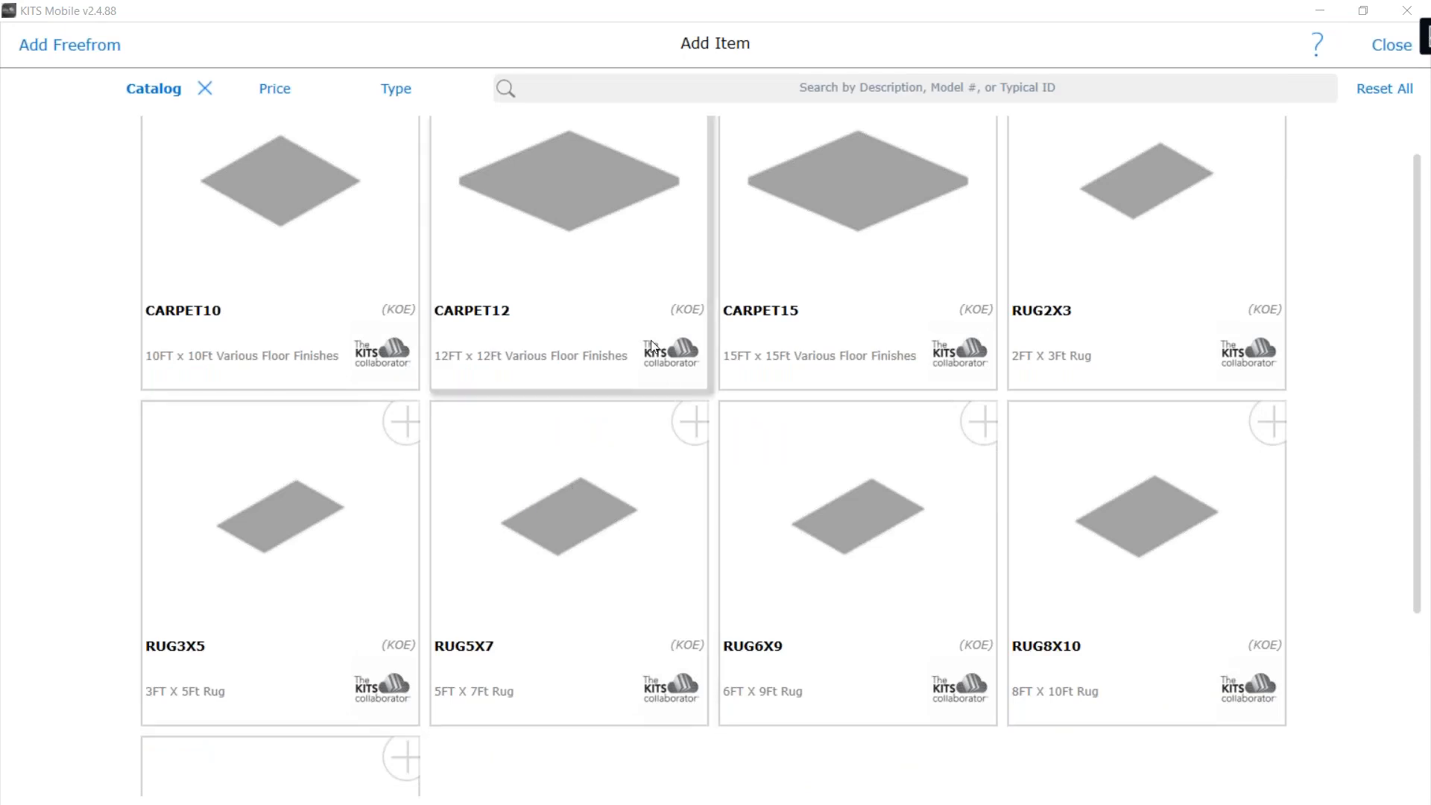
{"action": "left_click", "coordinate": [571, 510]}
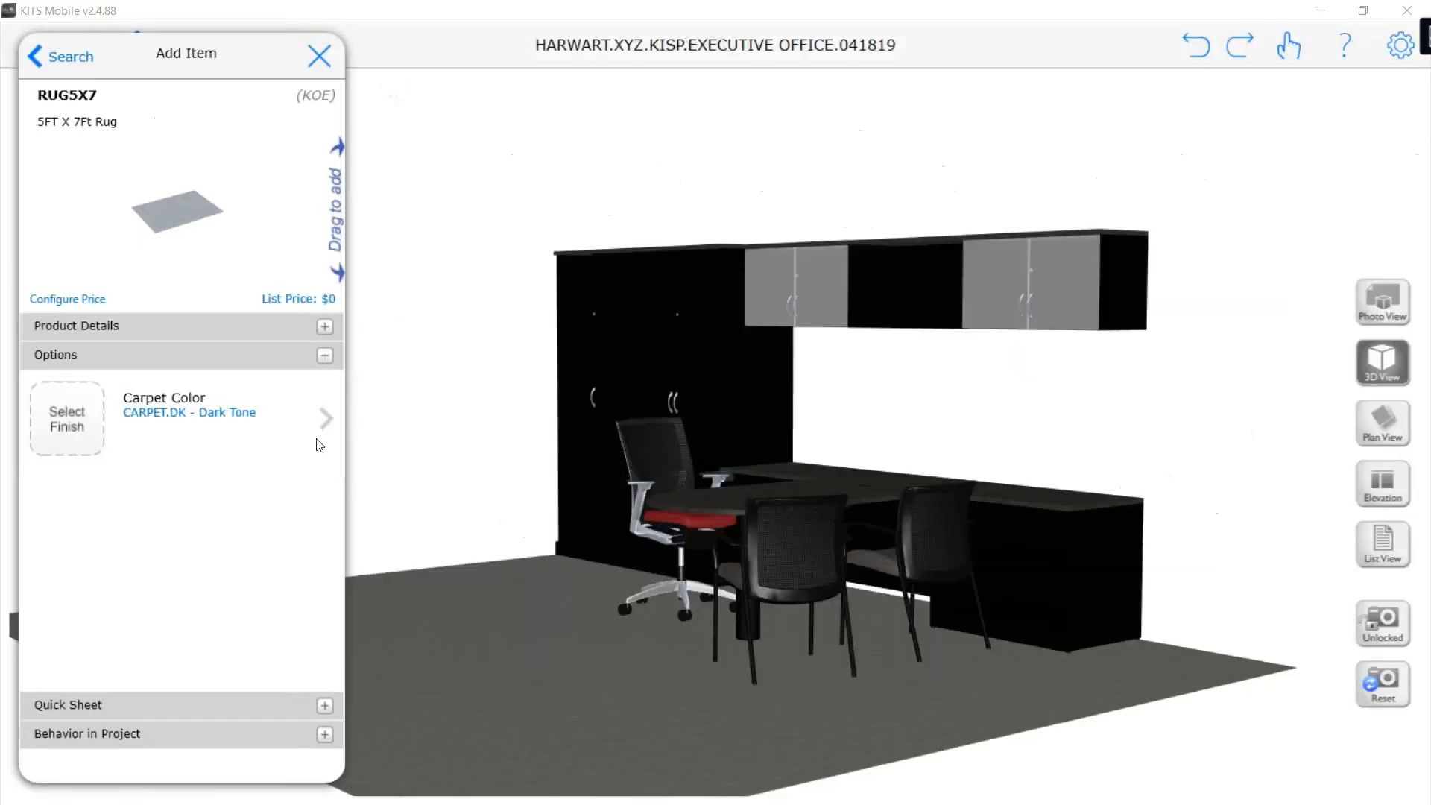
{"action": "left_click", "coordinate": [154, 420]}
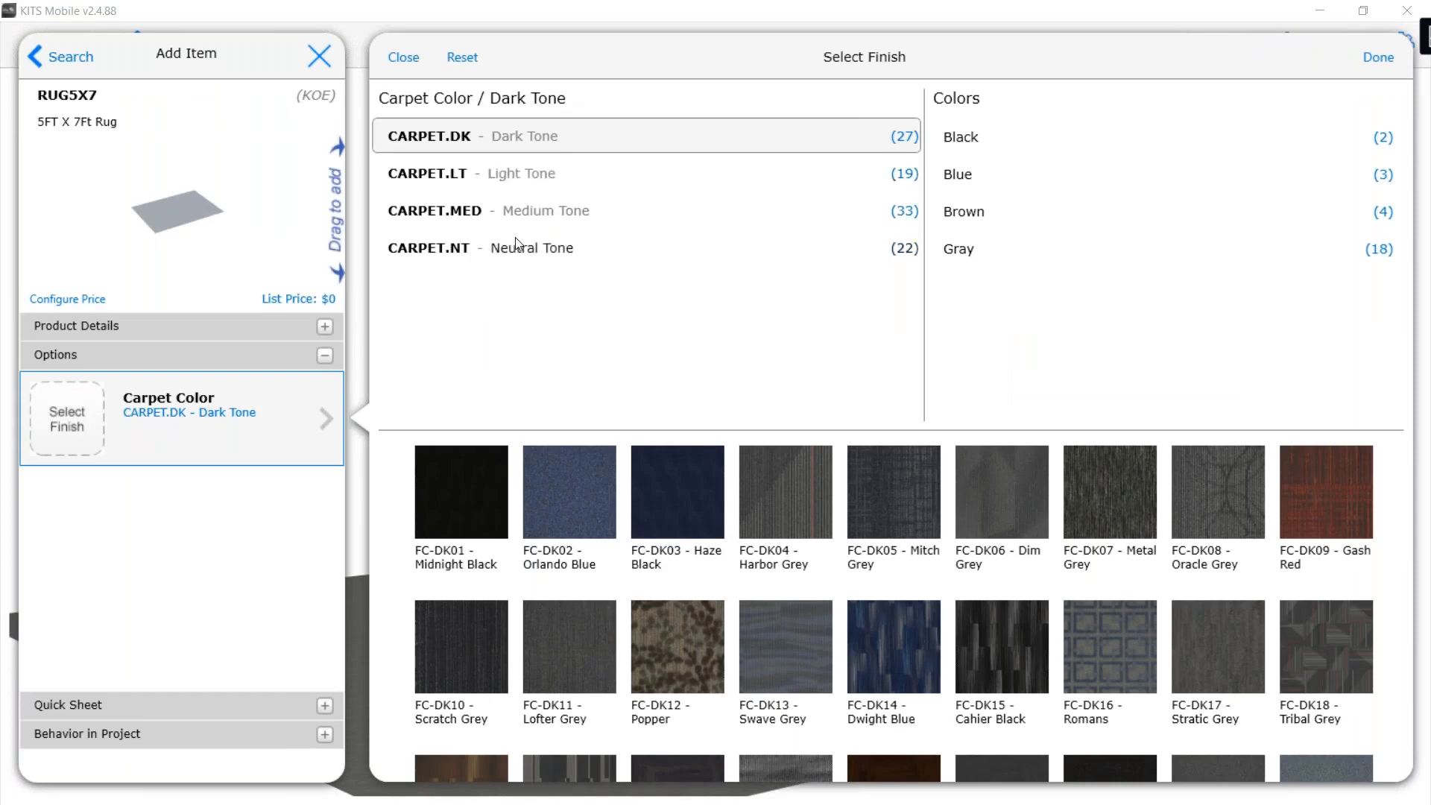
{"action": "left_click", "coordinate": [401, 59]}
{"action": "left_click", "coordinate": [56, 61]}
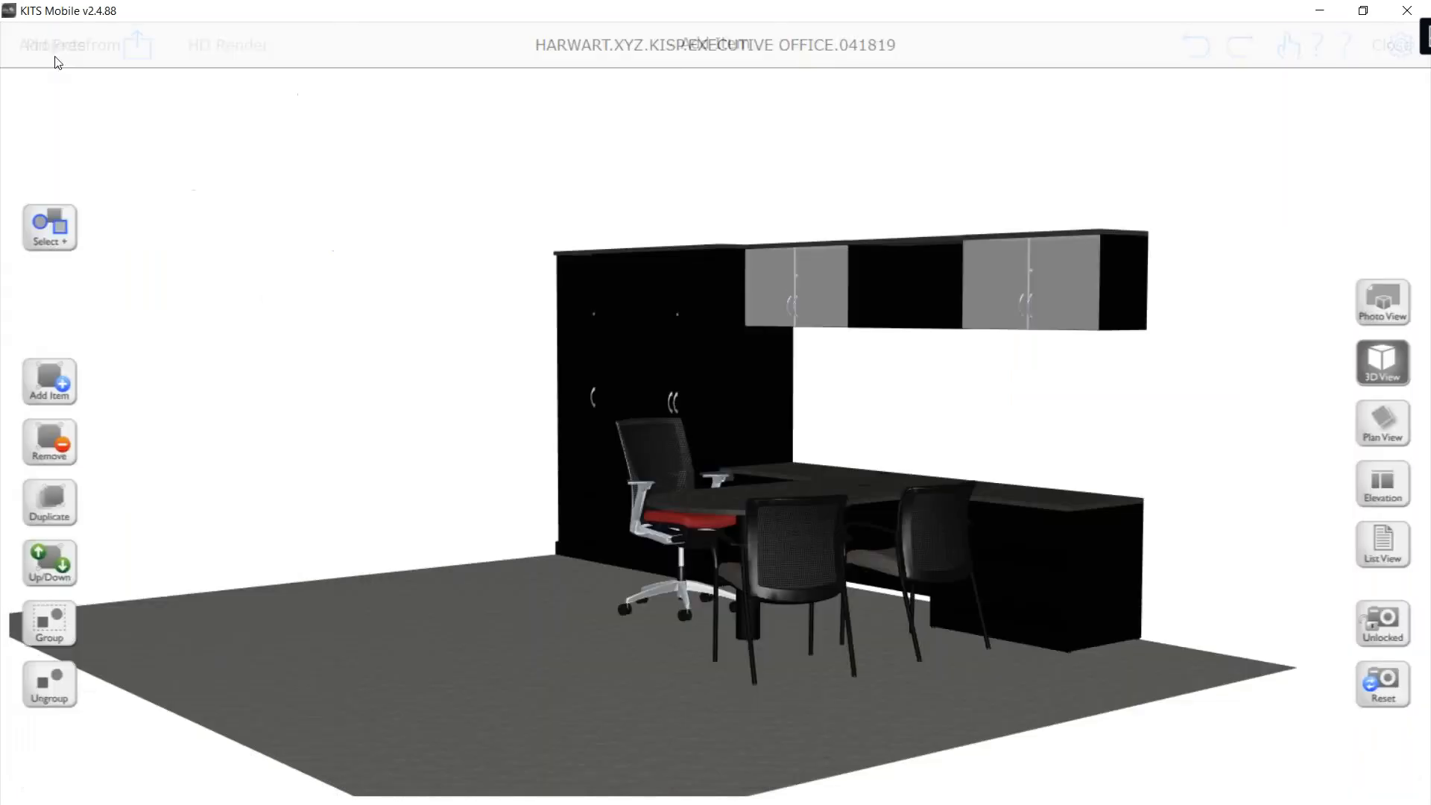
Examine the finish categories available for the 10FT x 10FT floor item CARPET10
{"action": "left_click", "coordinate": [297, 187]}
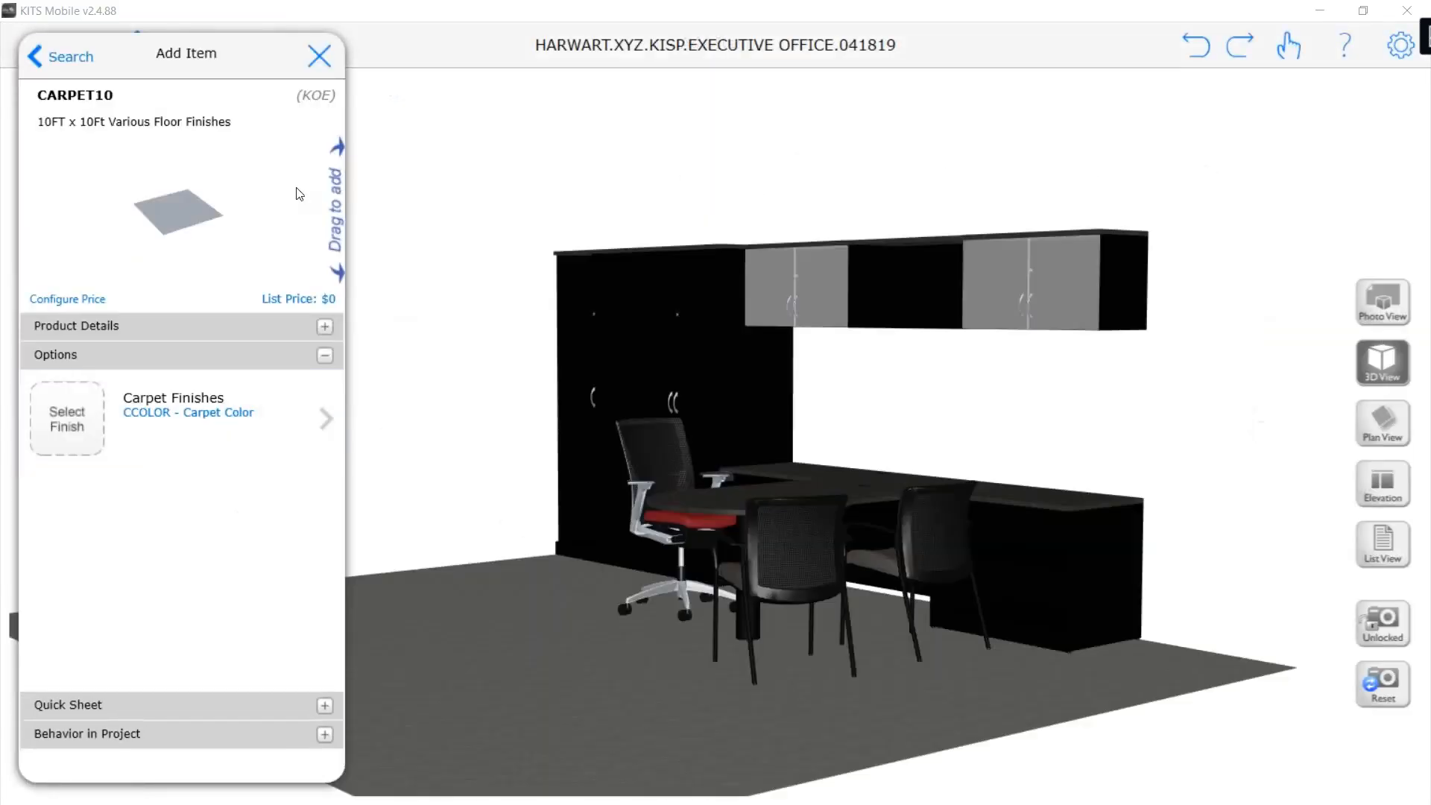
{"action": "left_click", "coordinate": [200, 404]}
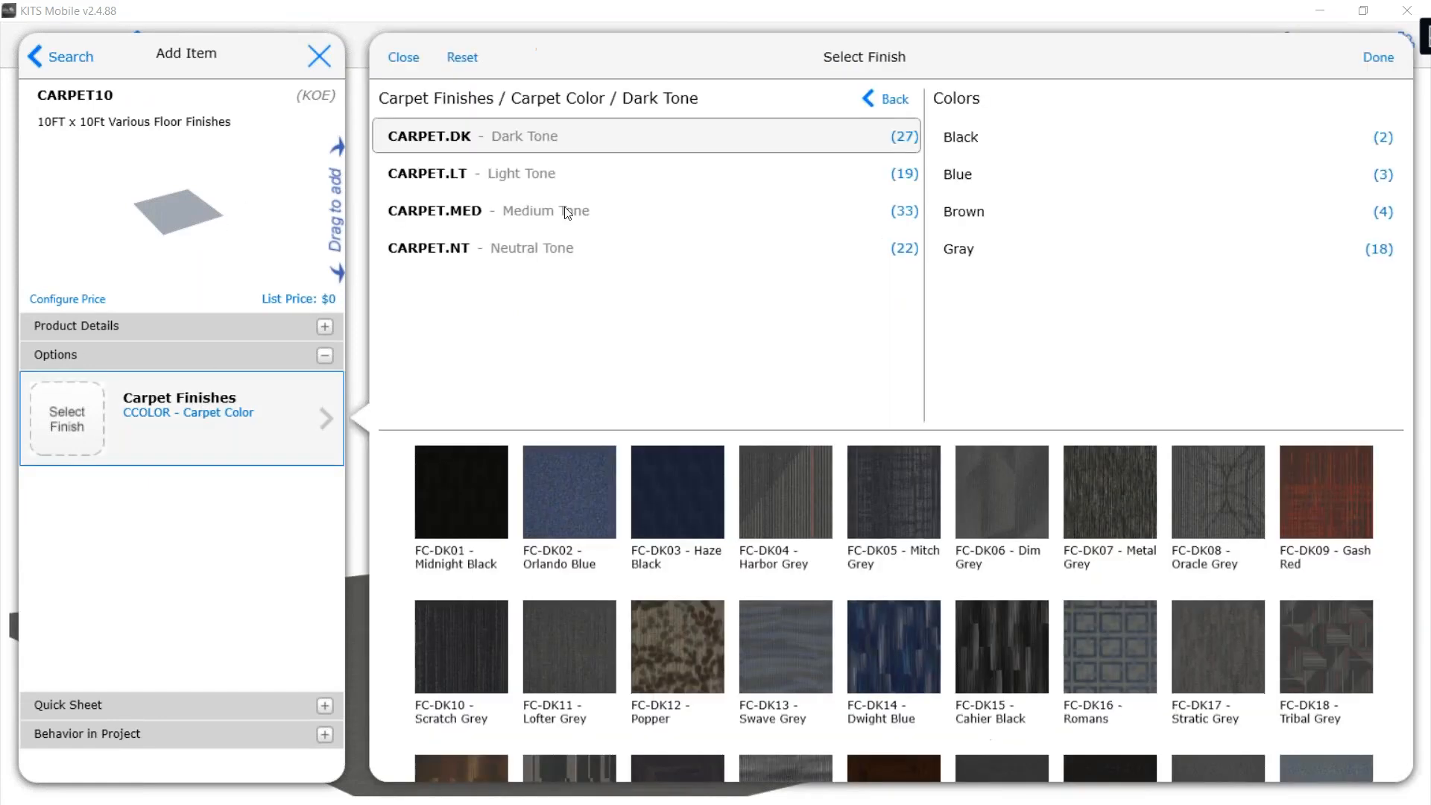
{"action": "left_click", "coordinate": [895, 99]}
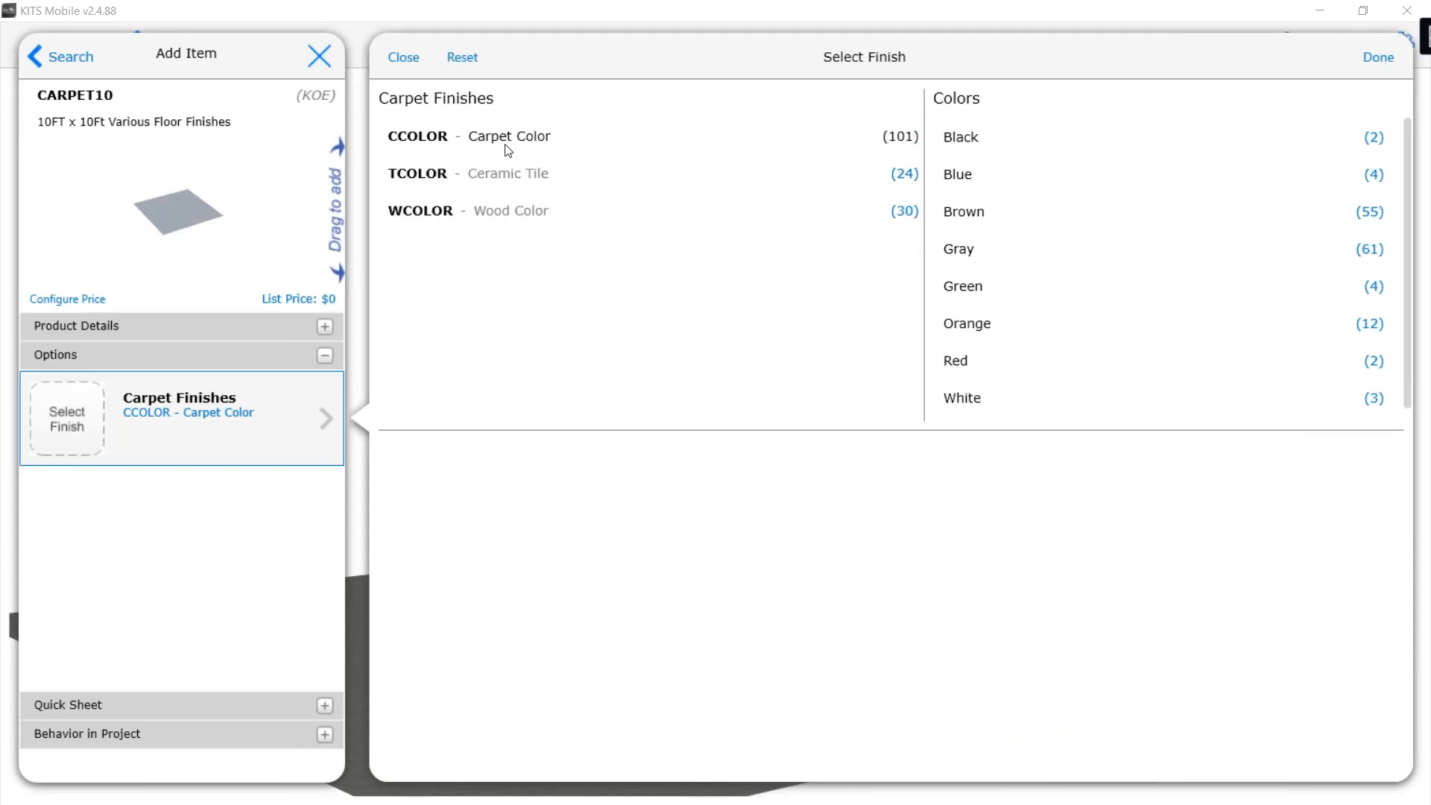
{"action": "left_click", "coordinate": [403, 58]}
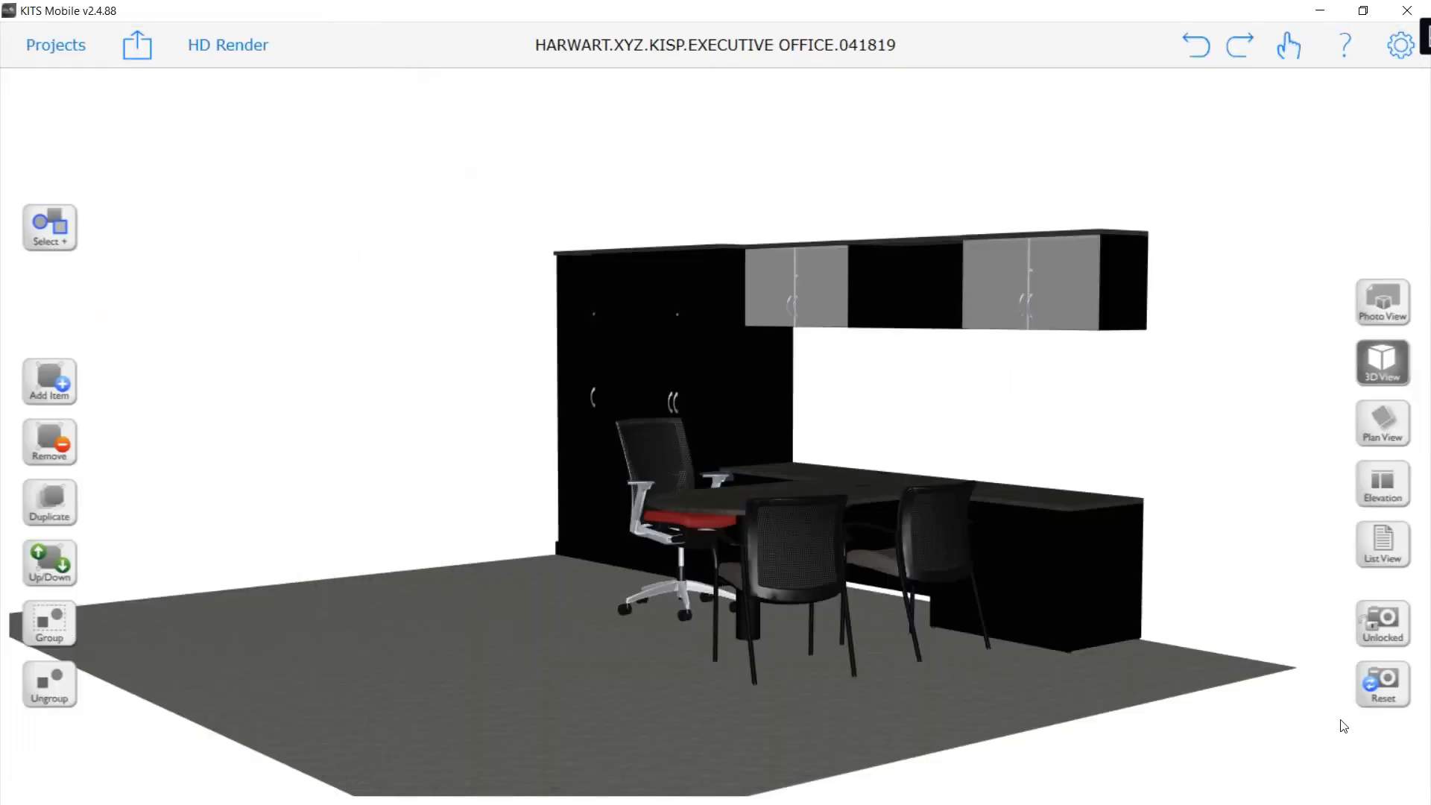
Undo the last change to restore the office walls and windows, and create an HD render of the desk and storage area
{"action": "left_click", "coordinate": [1206, 58]}
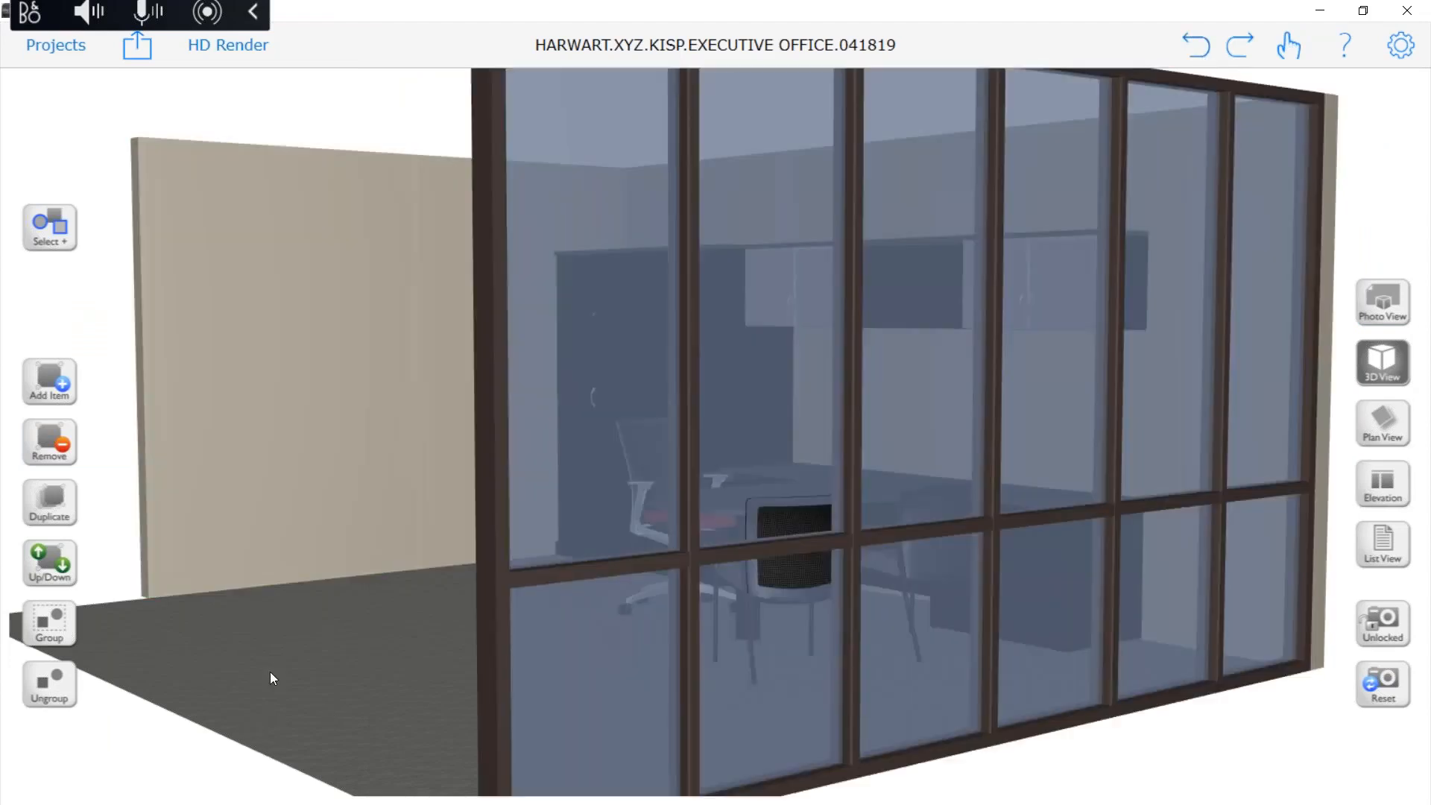
{"action": "left_click_drag", "start_coordinate": [270, 672], "coordinate": [877, 624]}
{"action": "scroll", "coordinate": [877, 623], "scroll_direction": "up", "scroll_amount": 2}
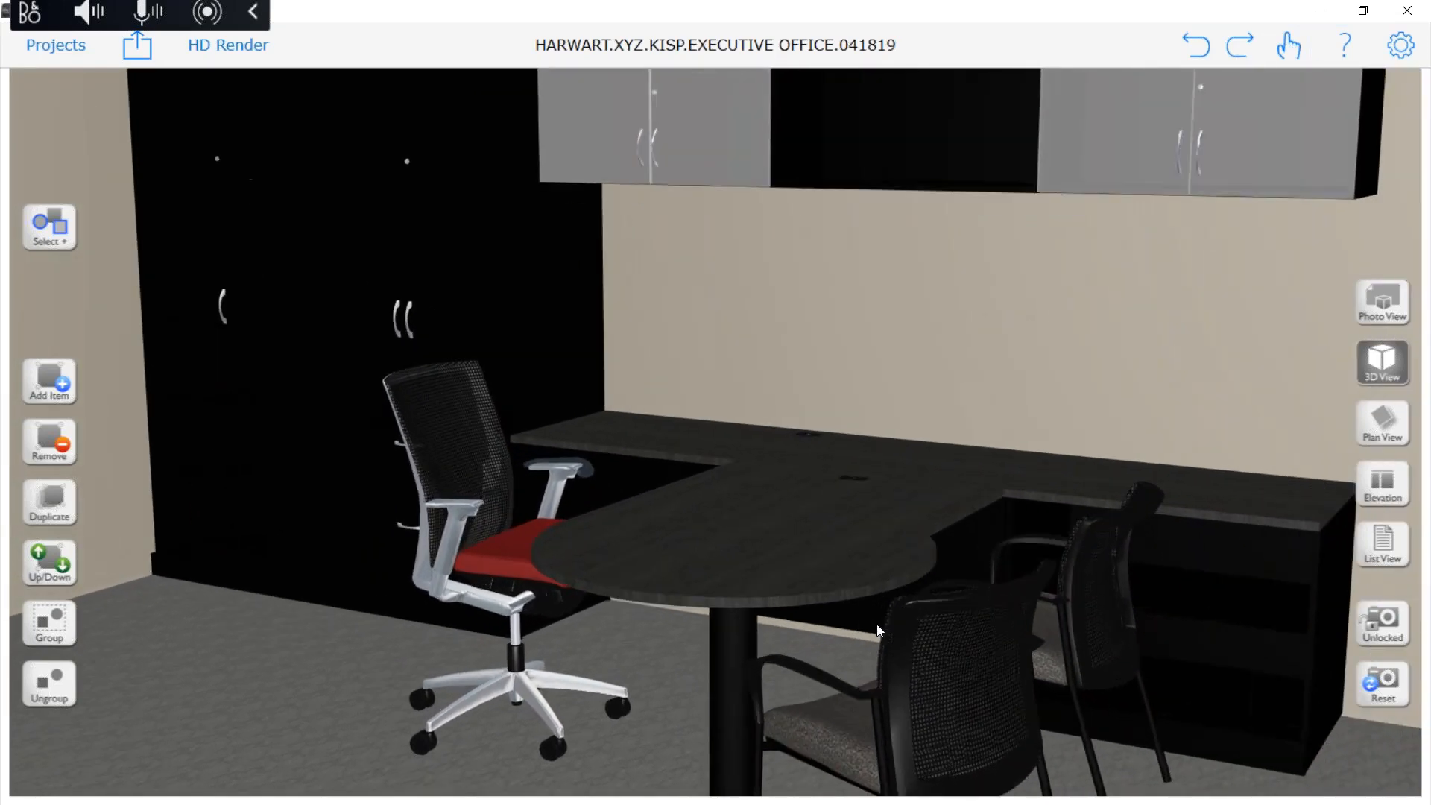
{"action": "scroll", "coordinate": [768, 499], "scroll_direction": "down", "scroll_amount": 3}
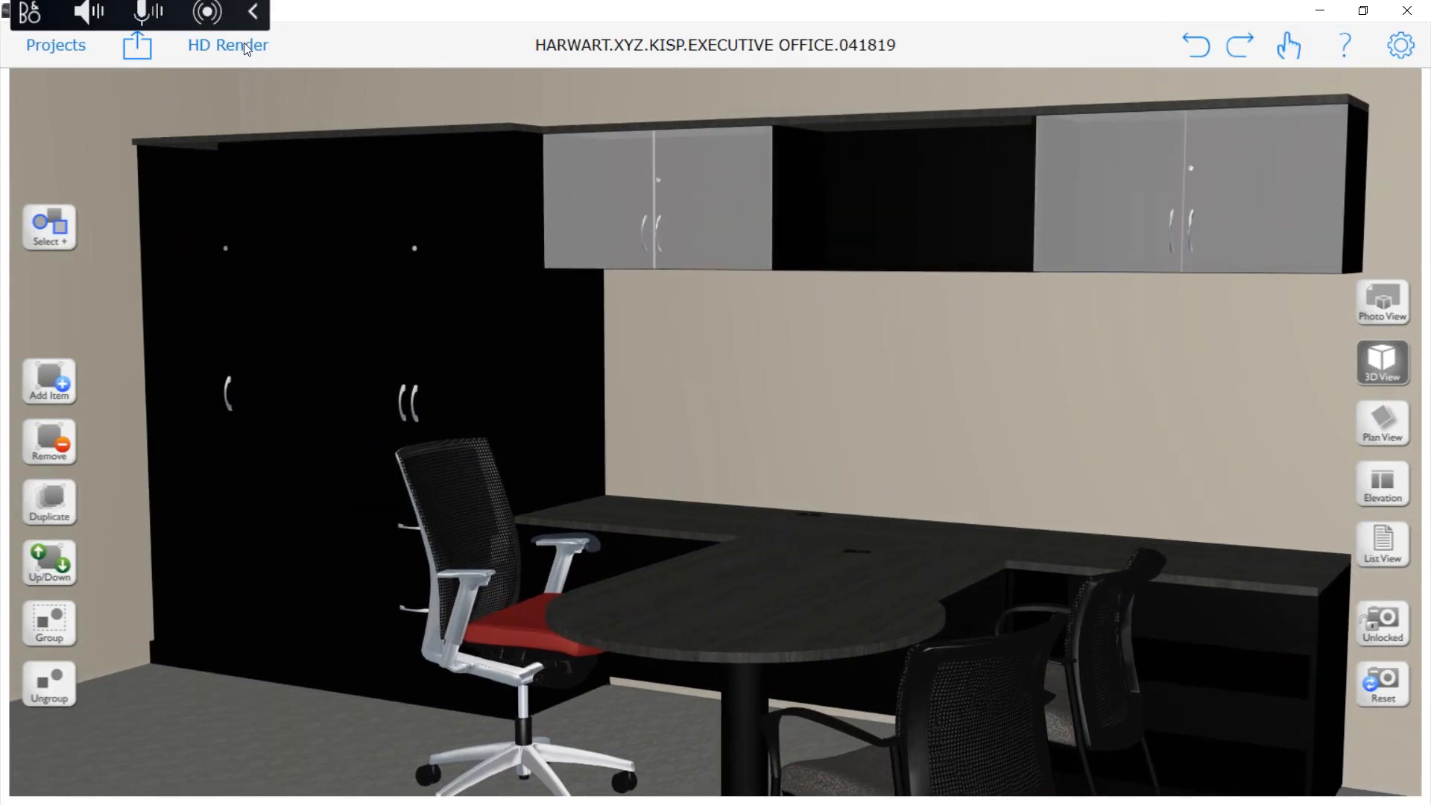
{"action": "left_click", "coordinate": [240, 45]}
{"action": "left_click", "coordinate": [237, 127]}
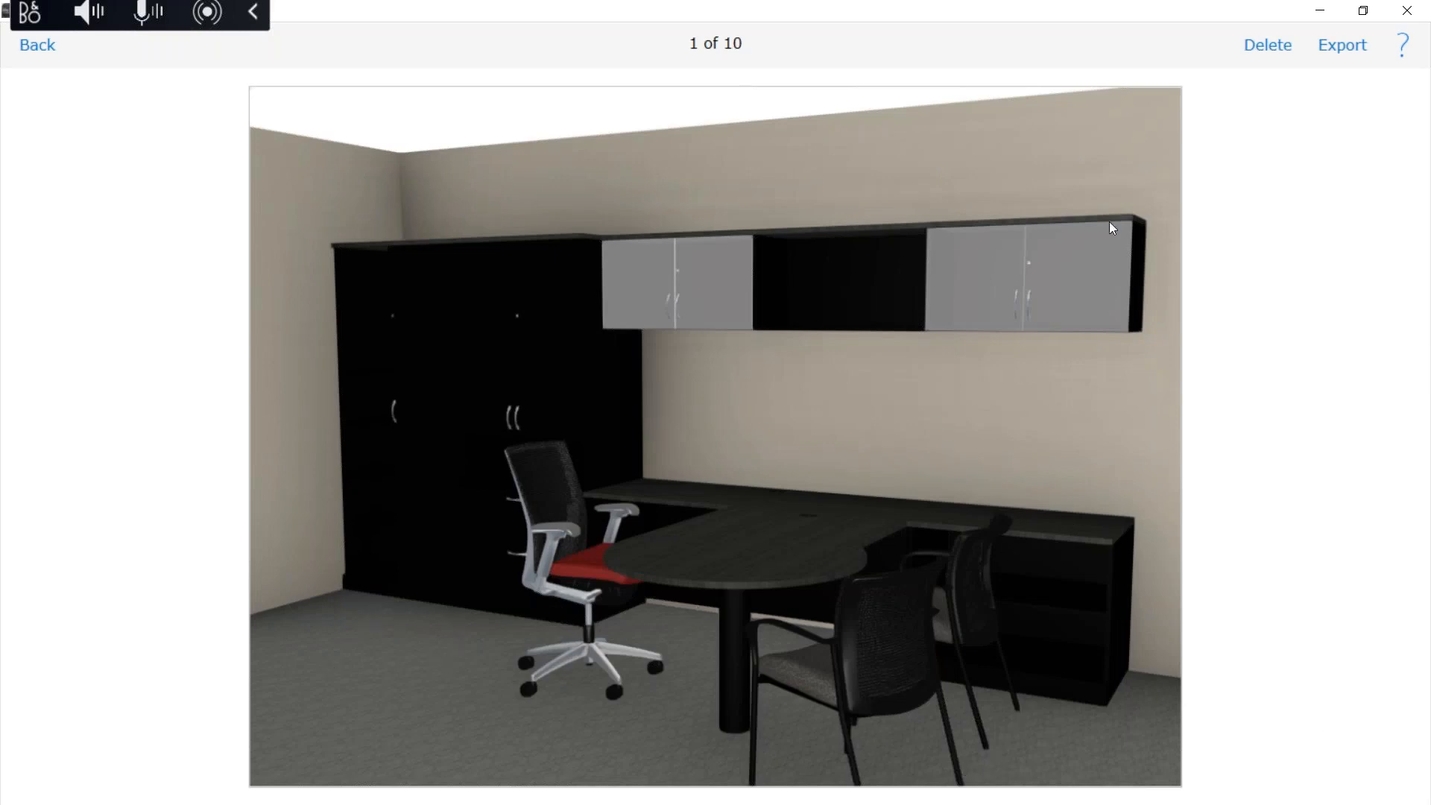
Export the HD render as an image to the Pictures folder and return to the project
{"action": "left_click", "coordinate": [1342, 45]}
{"action": "left_click", "coordinate": [1253, 132]}
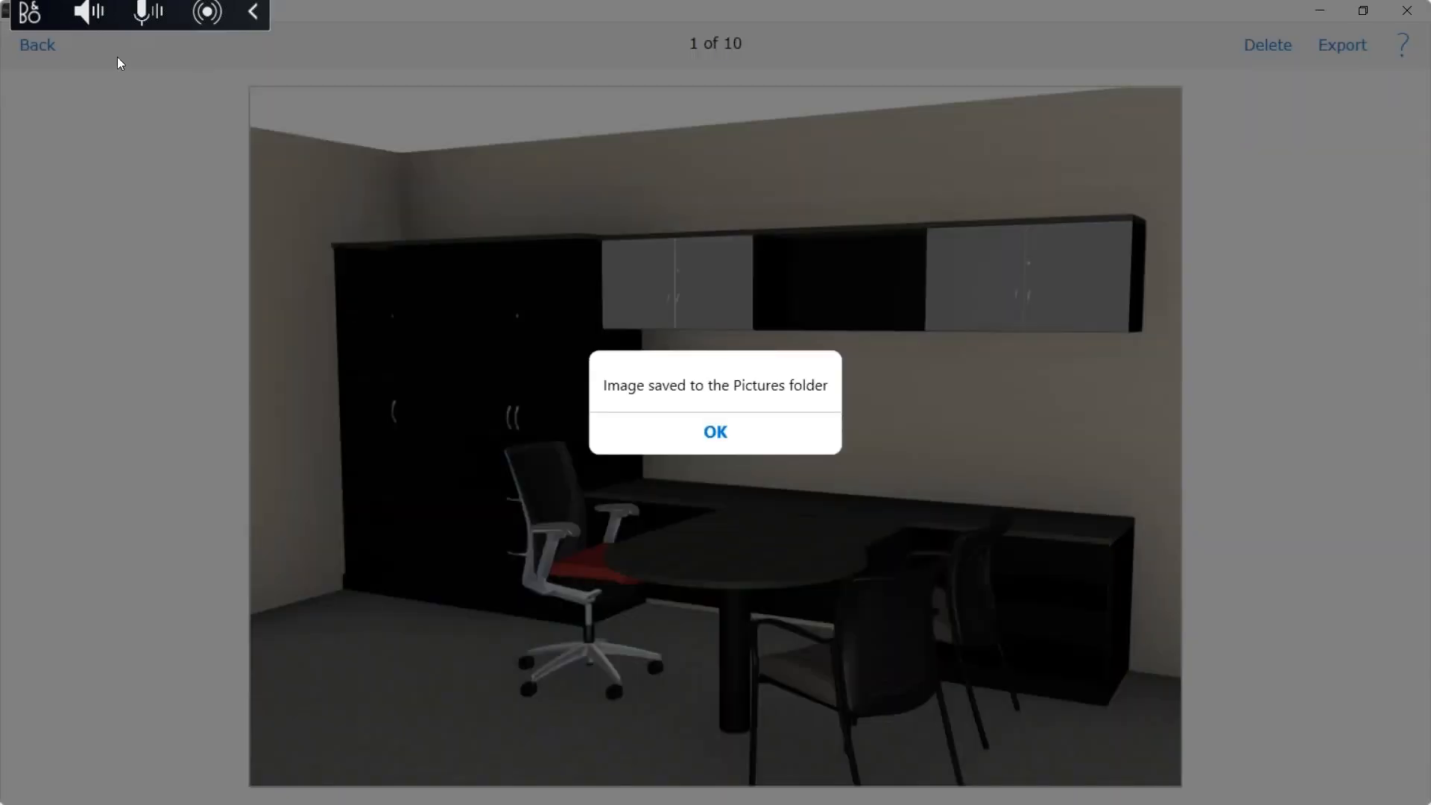
{"action": "left_click", "coordinate": [714, 428]}
{"action": "left_click", "coordinate": [61, 59]}
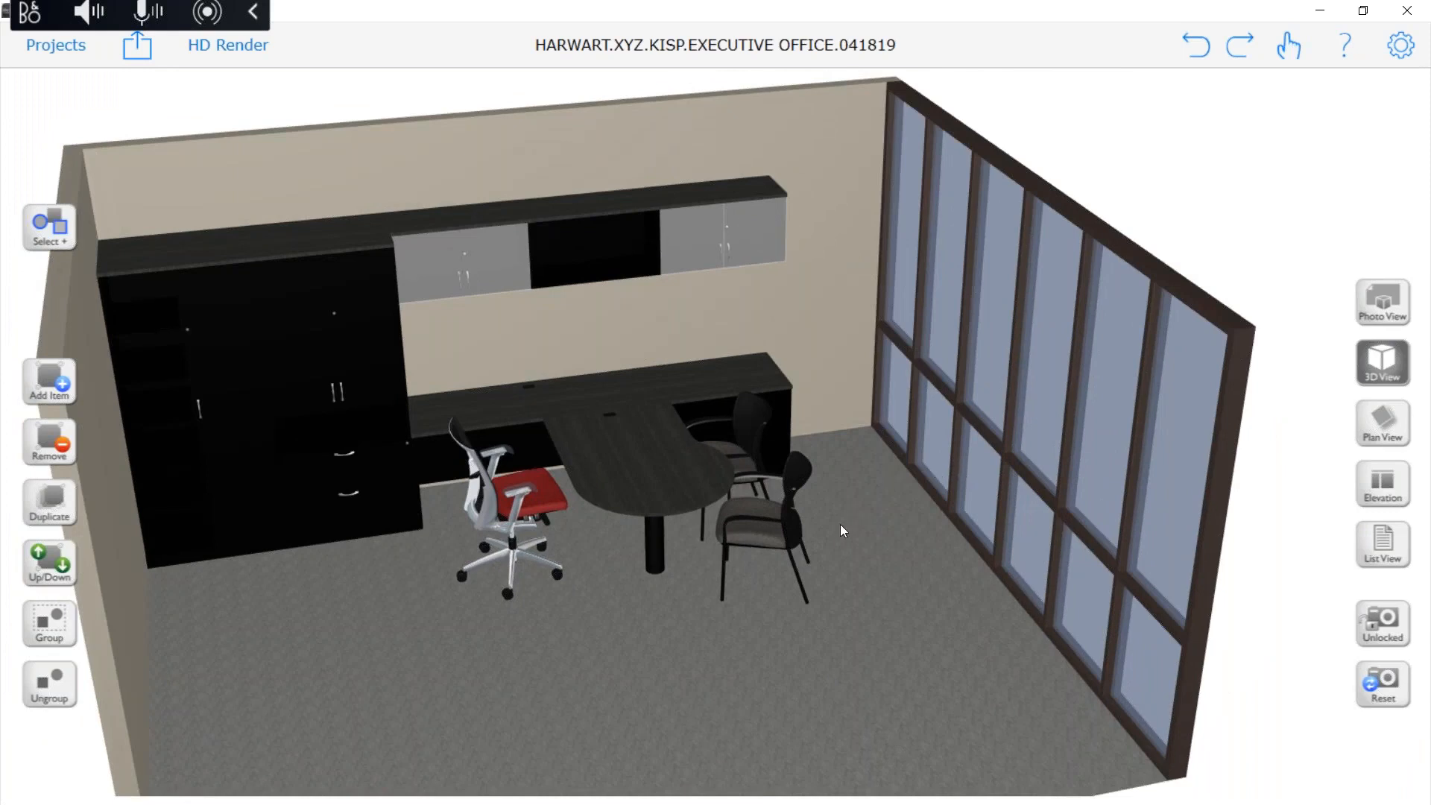
Add the LAPTOP item from the Office Elements equipment catalog onto the rounded section of the desk
{"action": "left_click_drag", "start_coordinate": [841, 525], "coordinate": [671, 571]}
{"action": "right_click_drag", "start_coordinate": [1161, 466], "coordinate": [1290, 452]}
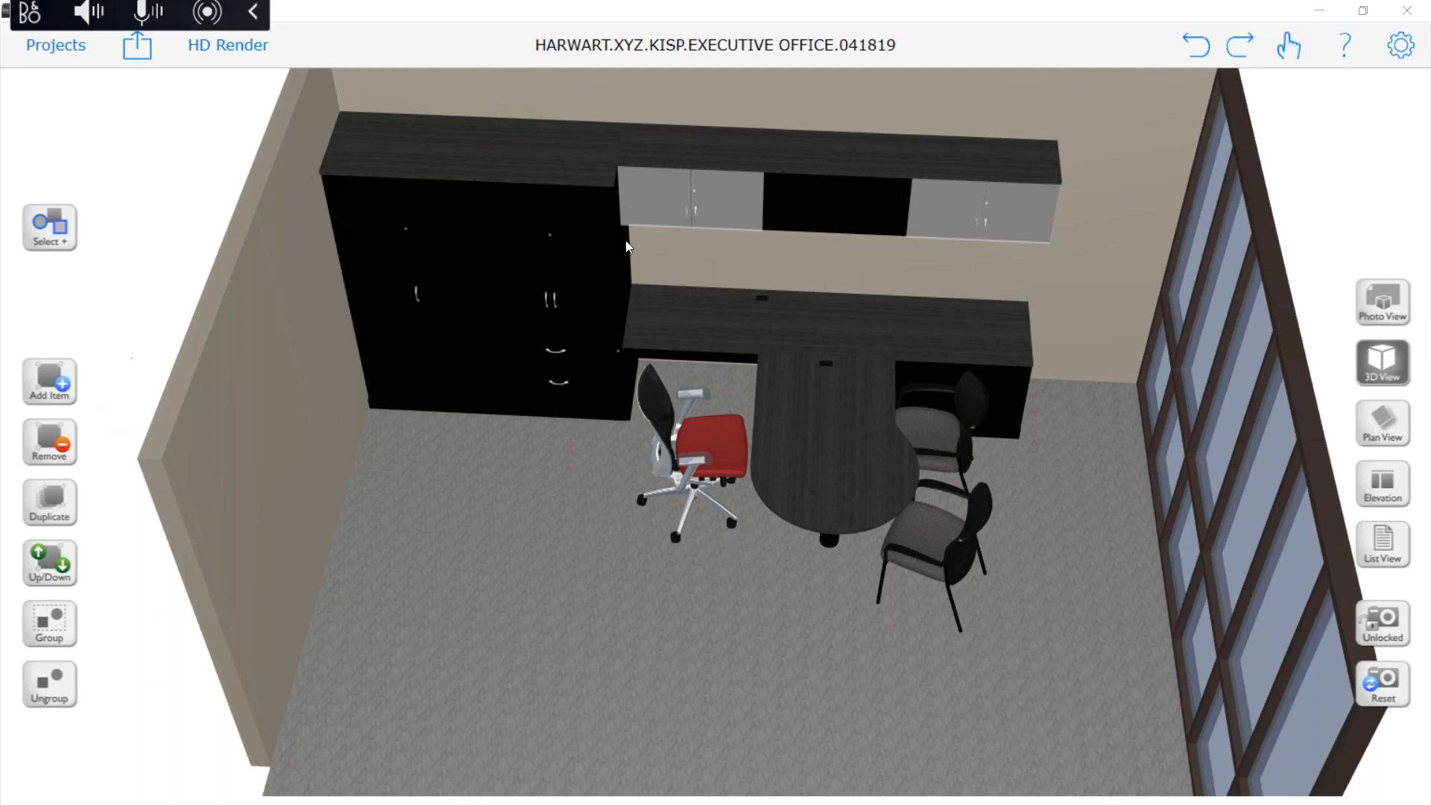
{"action": "left_click", "coordinate": [47, 394]}
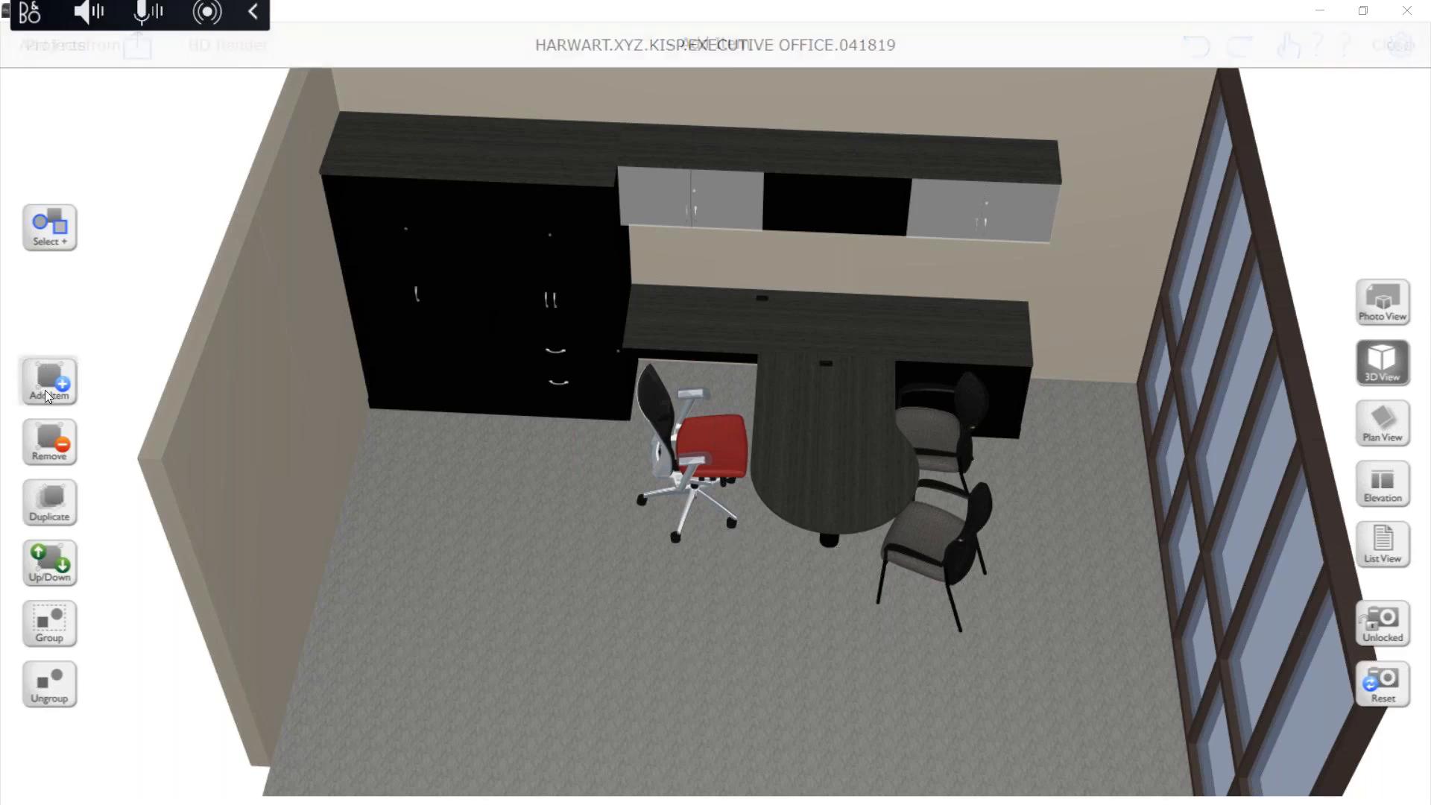
{"action": "left_click", "coordinate": [168, 89]}
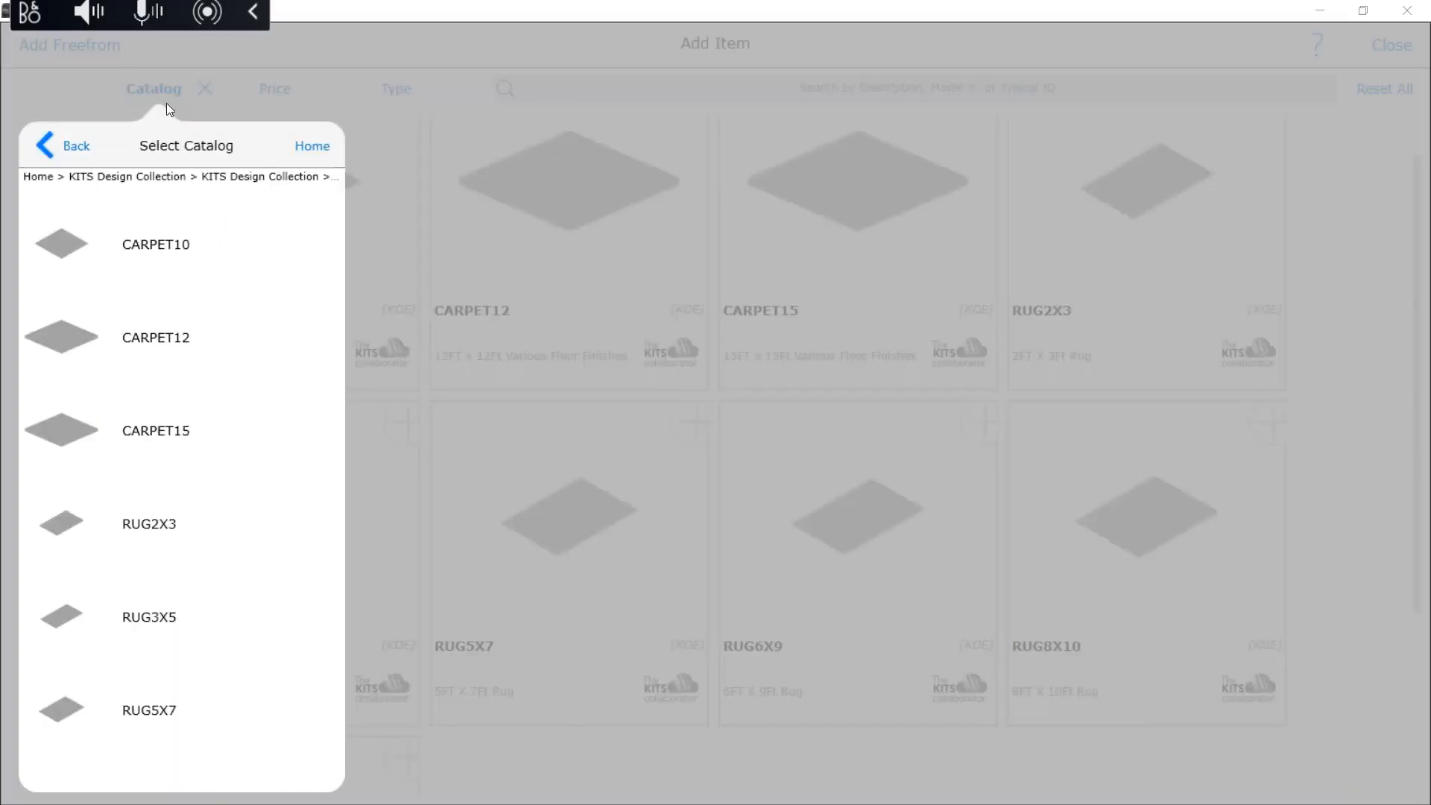
{"action": "left_click", "coordinate": [73, 144]}
{"action": "left_click", "coordinate": [73, 145]}
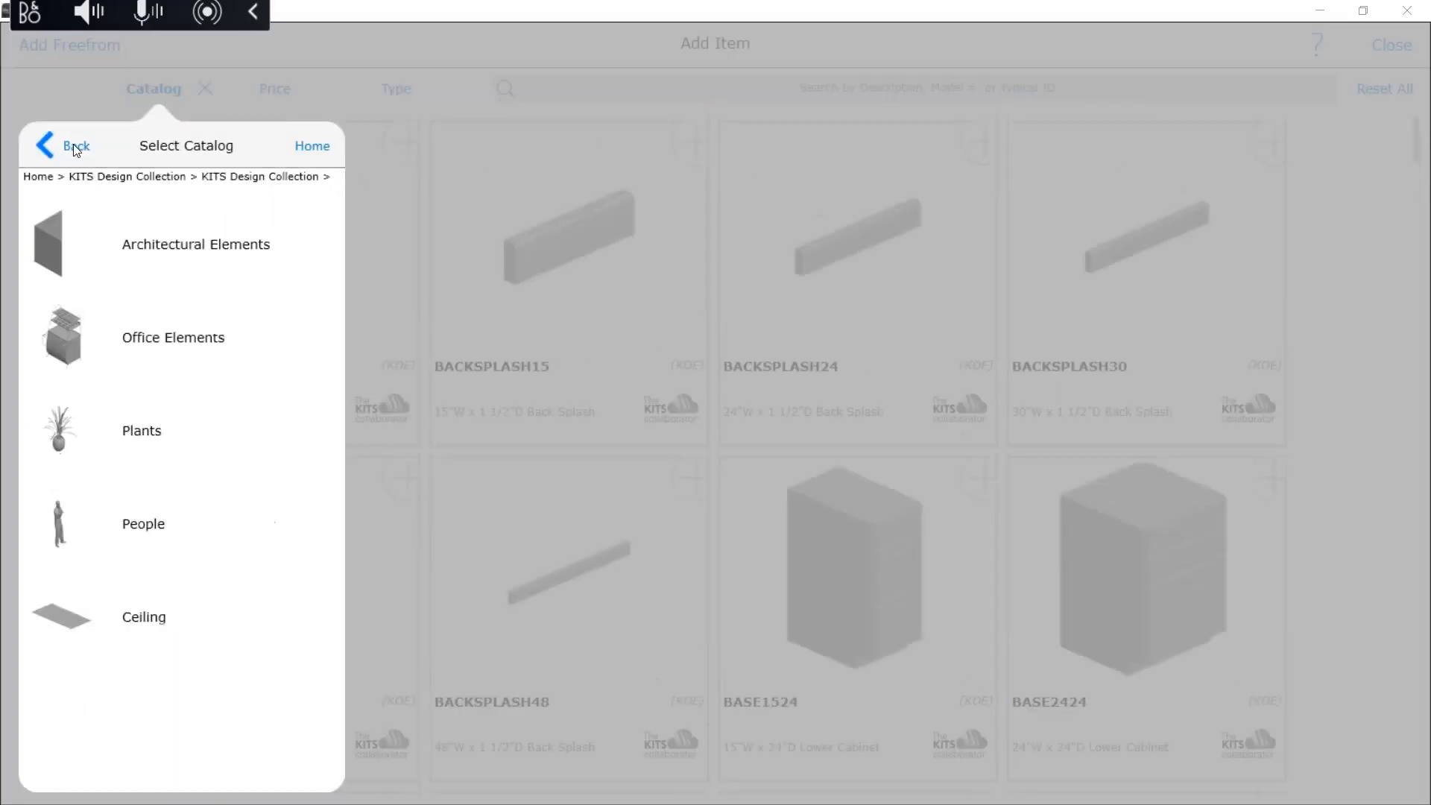
{"action": "left_click", "coordinate": [190, 349]}
{"action": "left_click", "coordinate": [226, 334]}
{"action": "scroll", "coordinate": [214, 507], "scroll_direction": "down", "scroll_amount": 3}
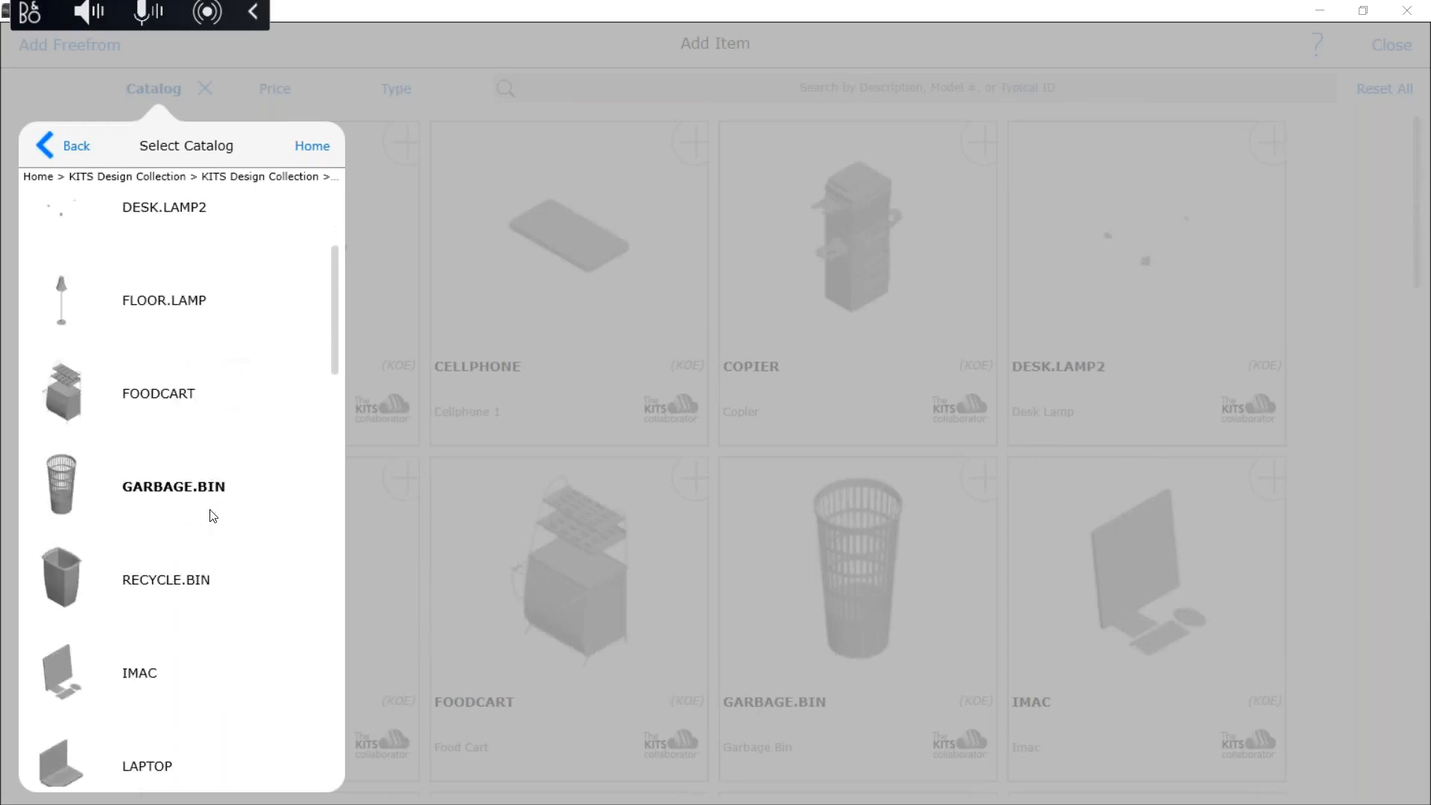
{"action": "scroll", "coordinate": [213, 518], "scroll_direction": "down", "scroll_amount": 2}
{"action": "left_click", "coordinate": [158, 499]}
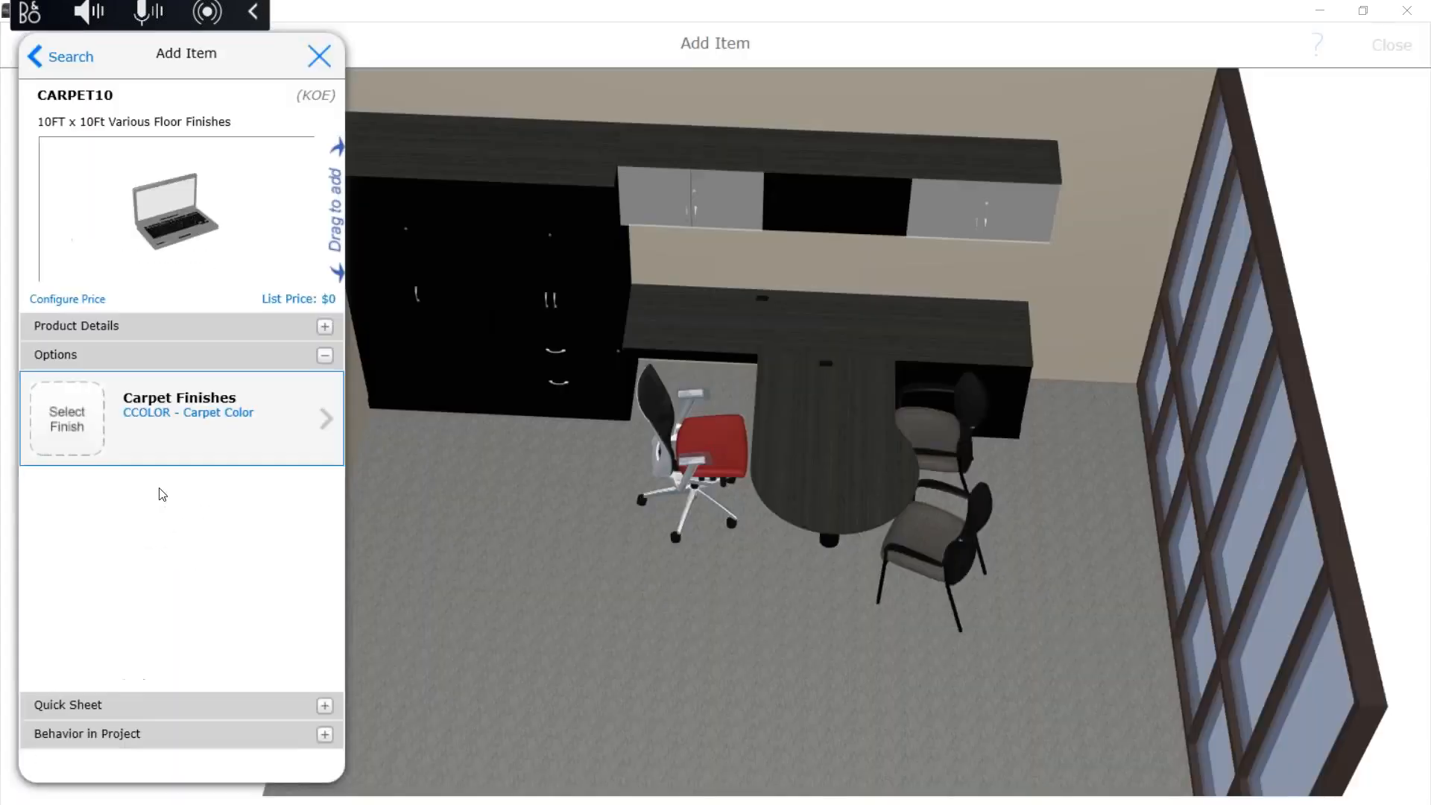
{"action": "left_click_drag", "start_coordinate": [175, 212], "coordinate": [758, 359]}
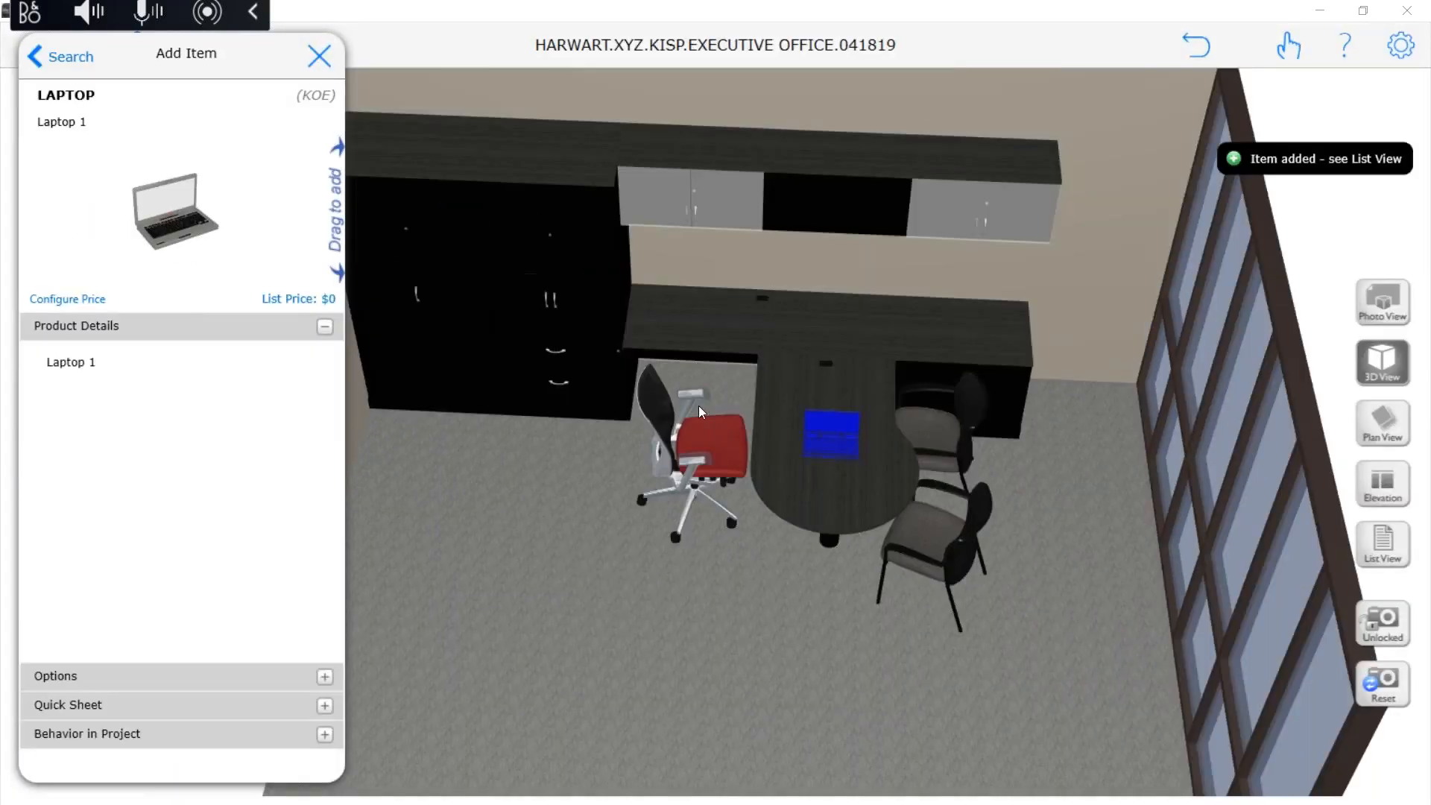
Add the CELLPHONE item to the office, placing it just in front of the desk's rounded end
{"action": "left_click", "coordinate": [52, 60]}
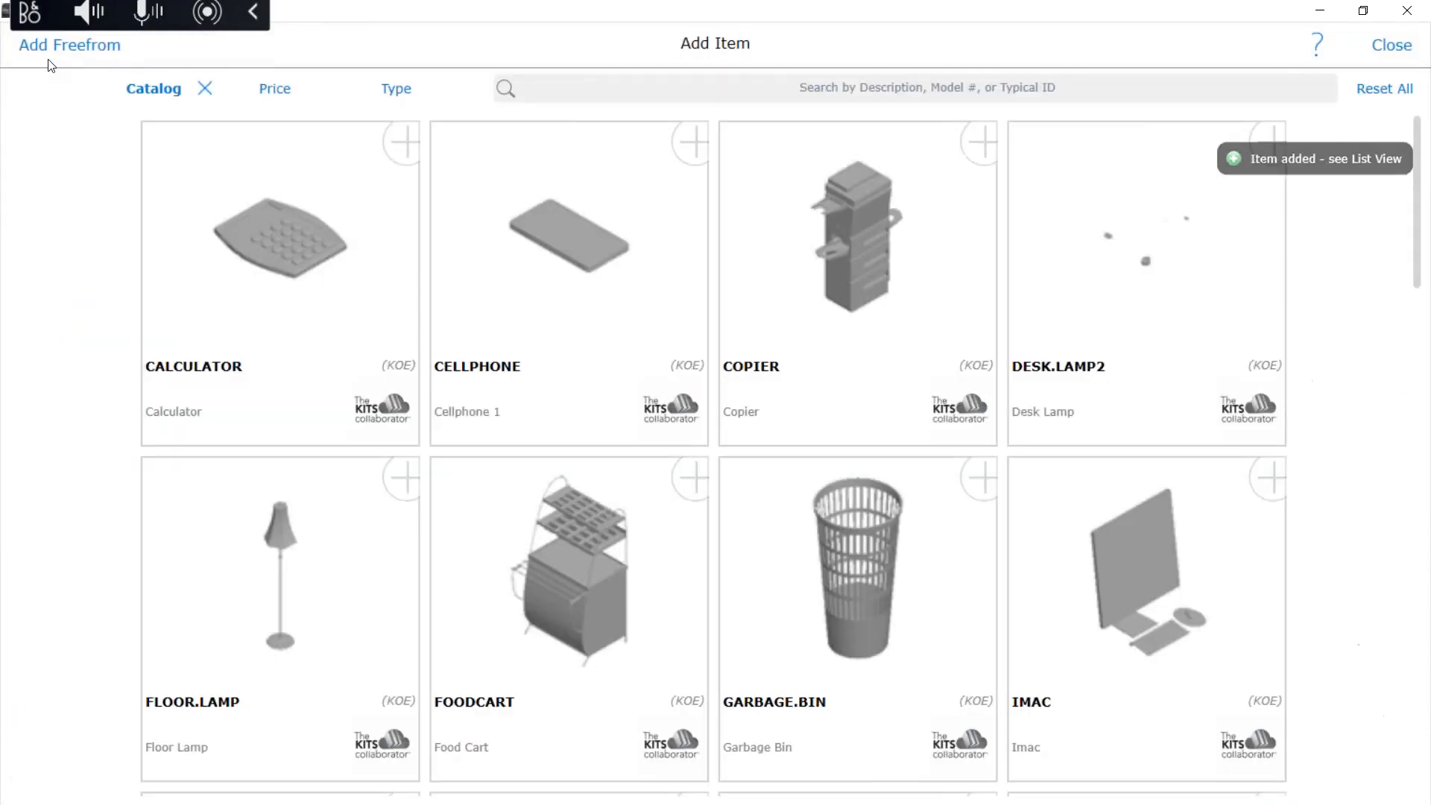
{"action": "left_click", "coordinate": [576, 241]}
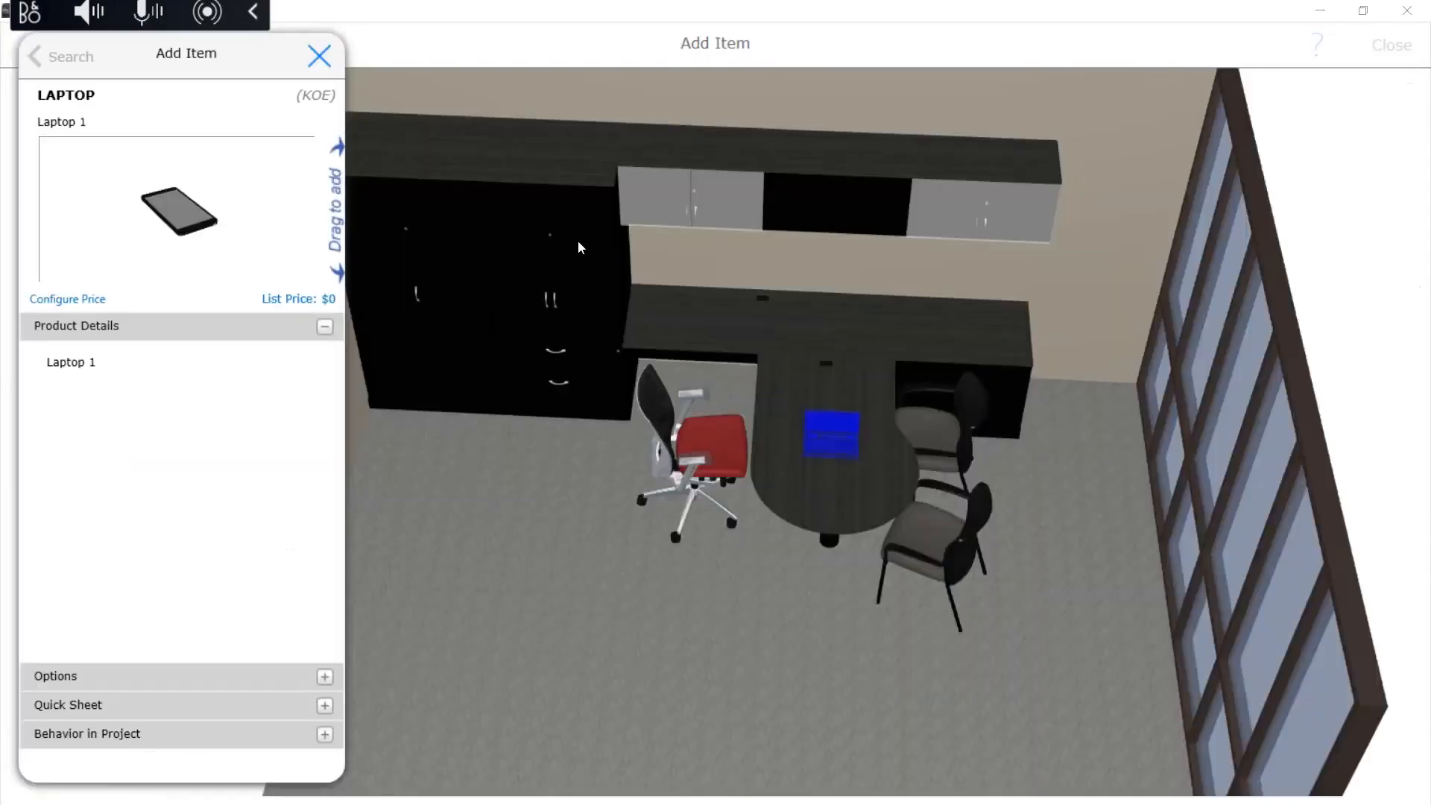
{"action": "left_click_drag", "start_coordinate": [181, 214], "coordinate": [779, 559]}
Add the MUG item from the Office Elements Accessories catalog onto the desk, behind the laptop near the grommet
{"action": "left_click", "coordinate": [71, 58]}
{"action": "scroll", "coordinate": [448, 423], "scroll_direction": "down", "scroll_amount": 5}
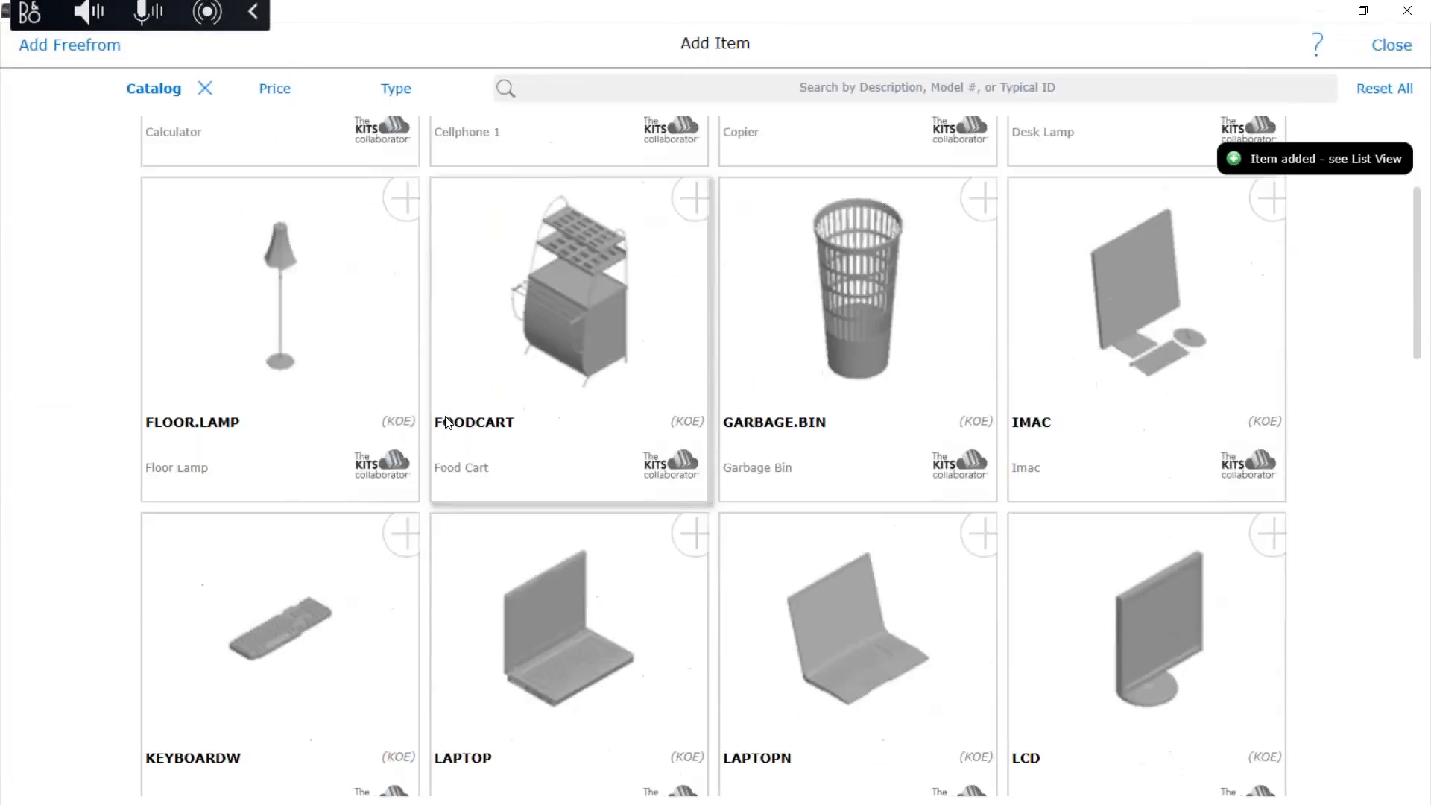
{"action": "scroll", "coordinate": [448, 422], "scroll_direction": "down", "scroll_amount": 6}
{"action": "scroll", "coordinate": [447, 417], "scroll_direction": "up", "scroll_amount": 9}
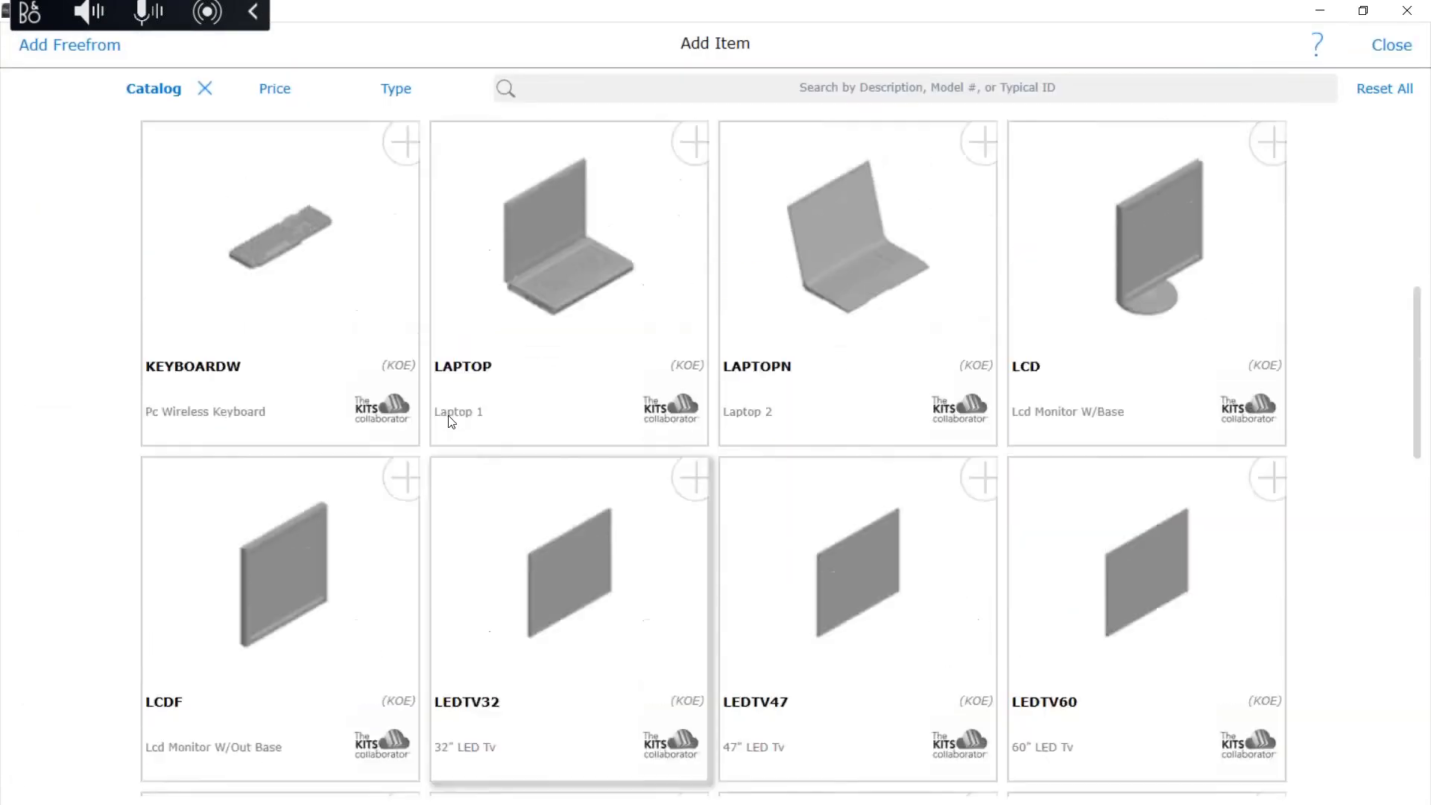
{"action": "left_click", "coordinate": [156, 112]}
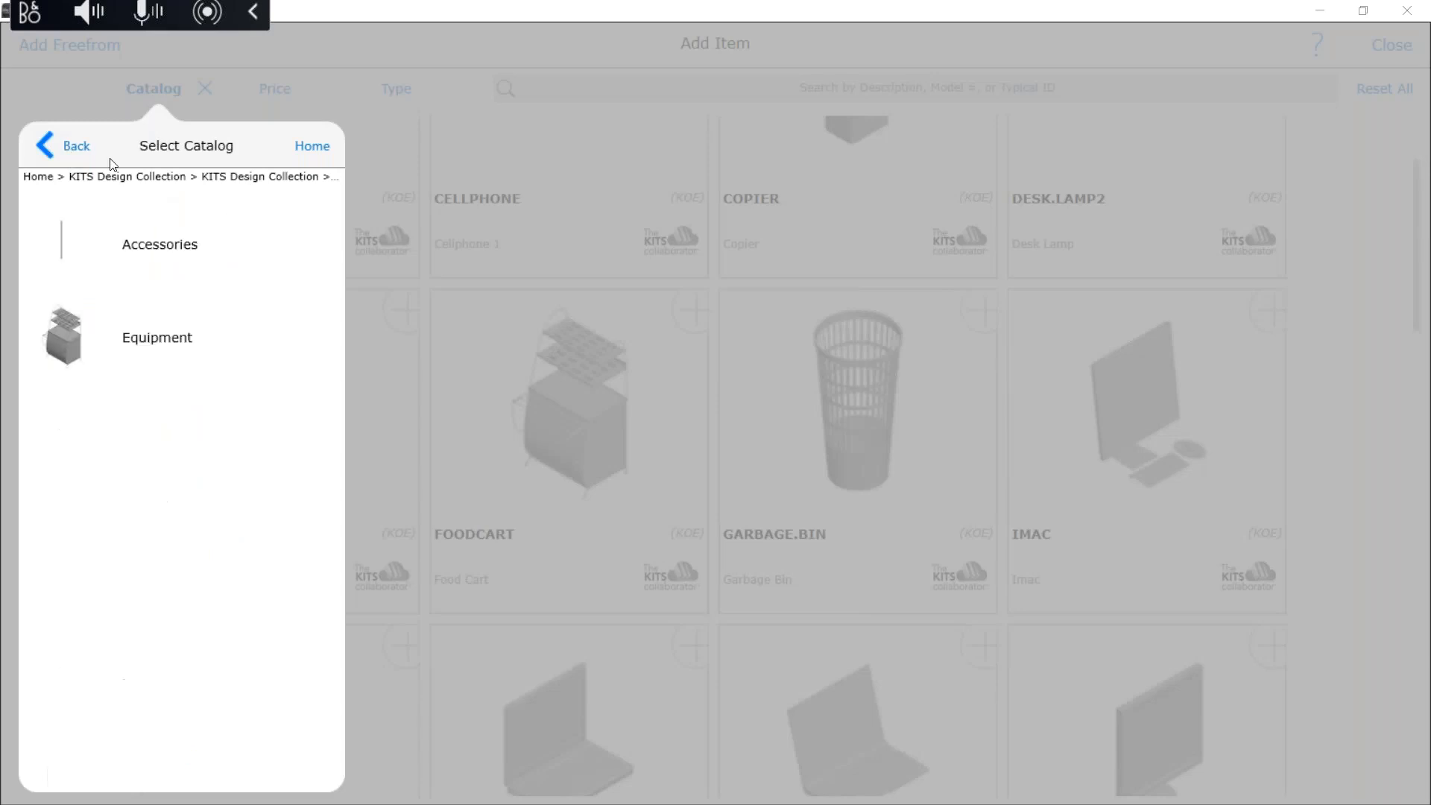
{"action": "left_click", "coordinate": [191, 262]}
{"action": "scroll", "coordinate": [246, 410], "scroll_direction": "down", "scroll_amount": 5}
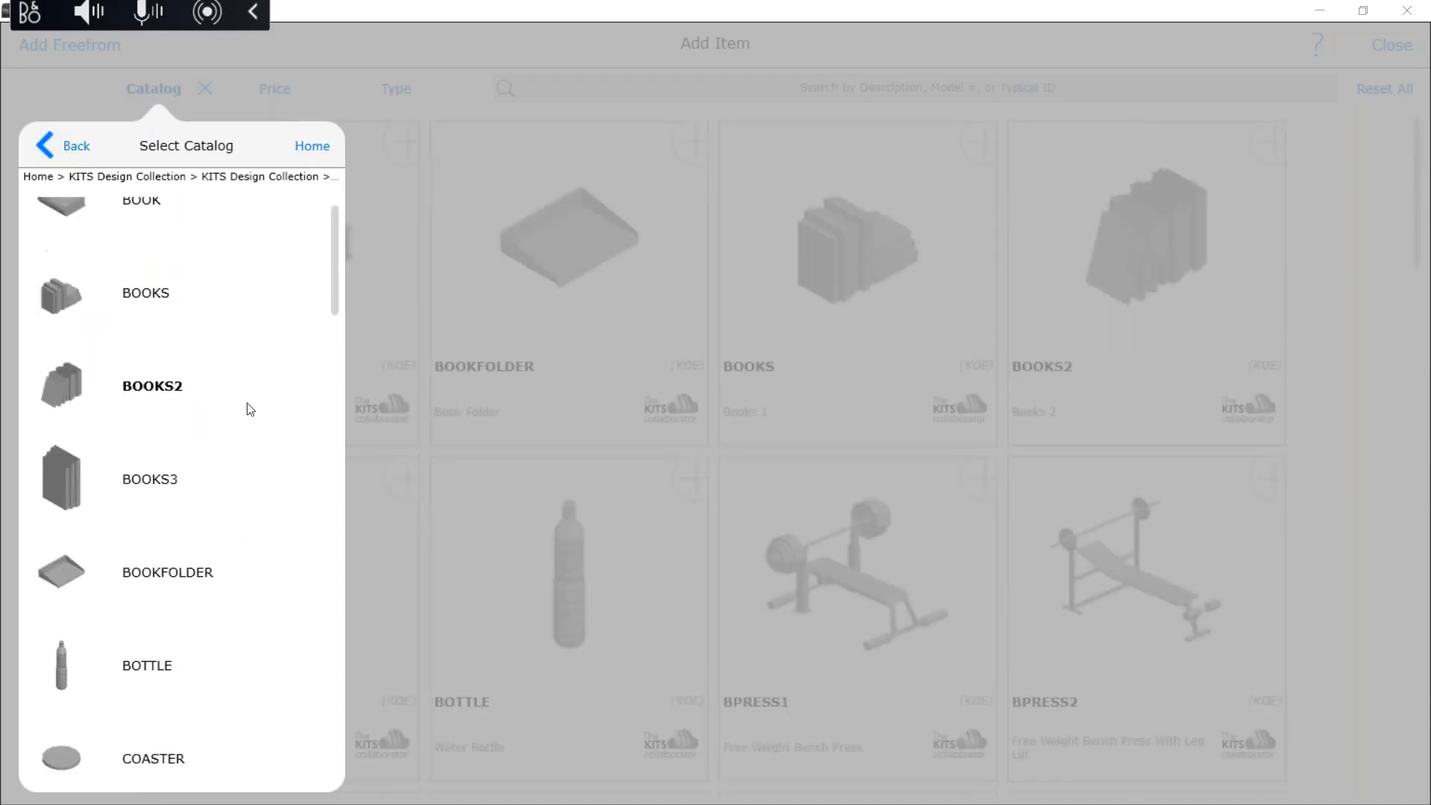
{"action": "scroll", "coordinate": [244, 423], "scroll_direction": "down", "scroll_amount": 2}
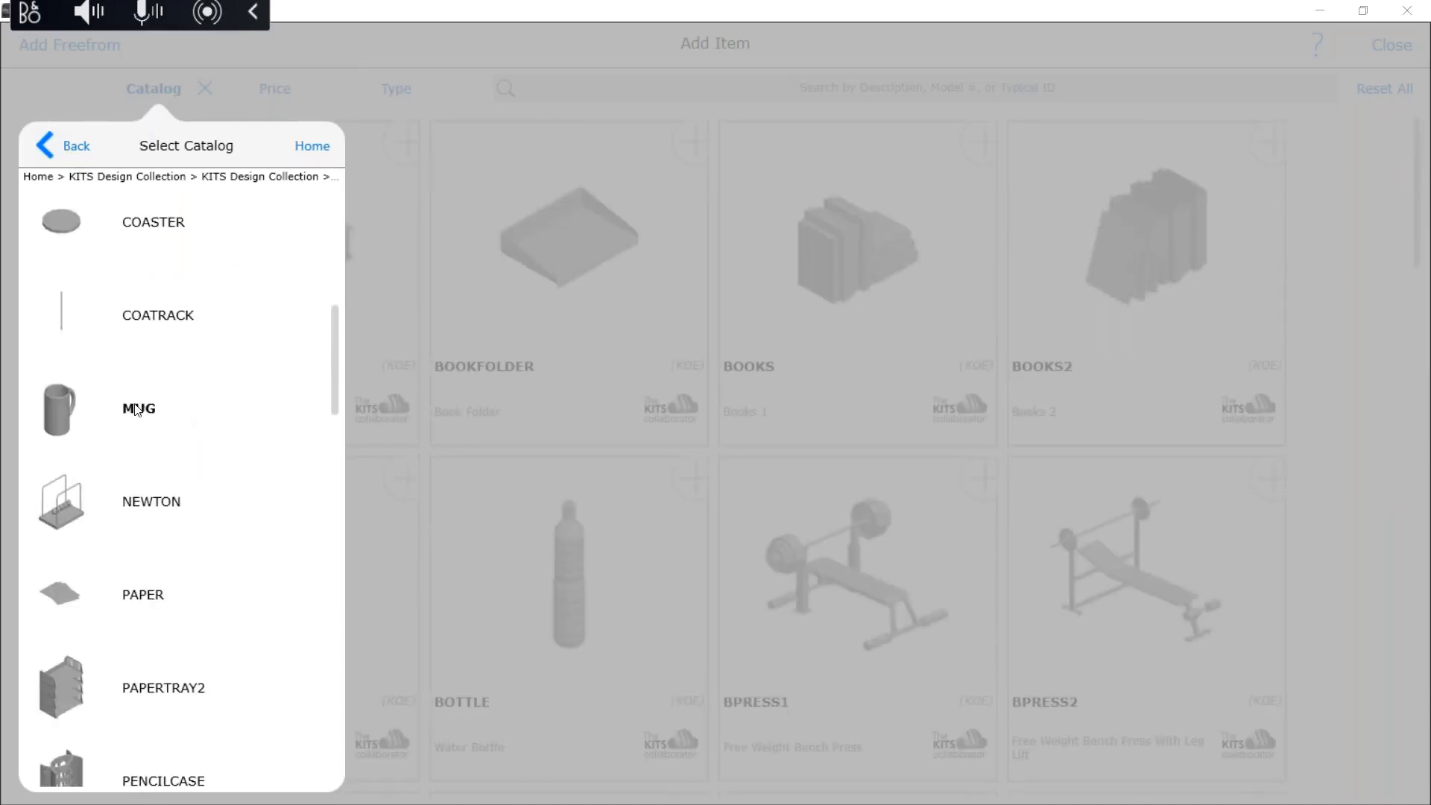
{"action": "left_click", "coordinate": [137, 409]}
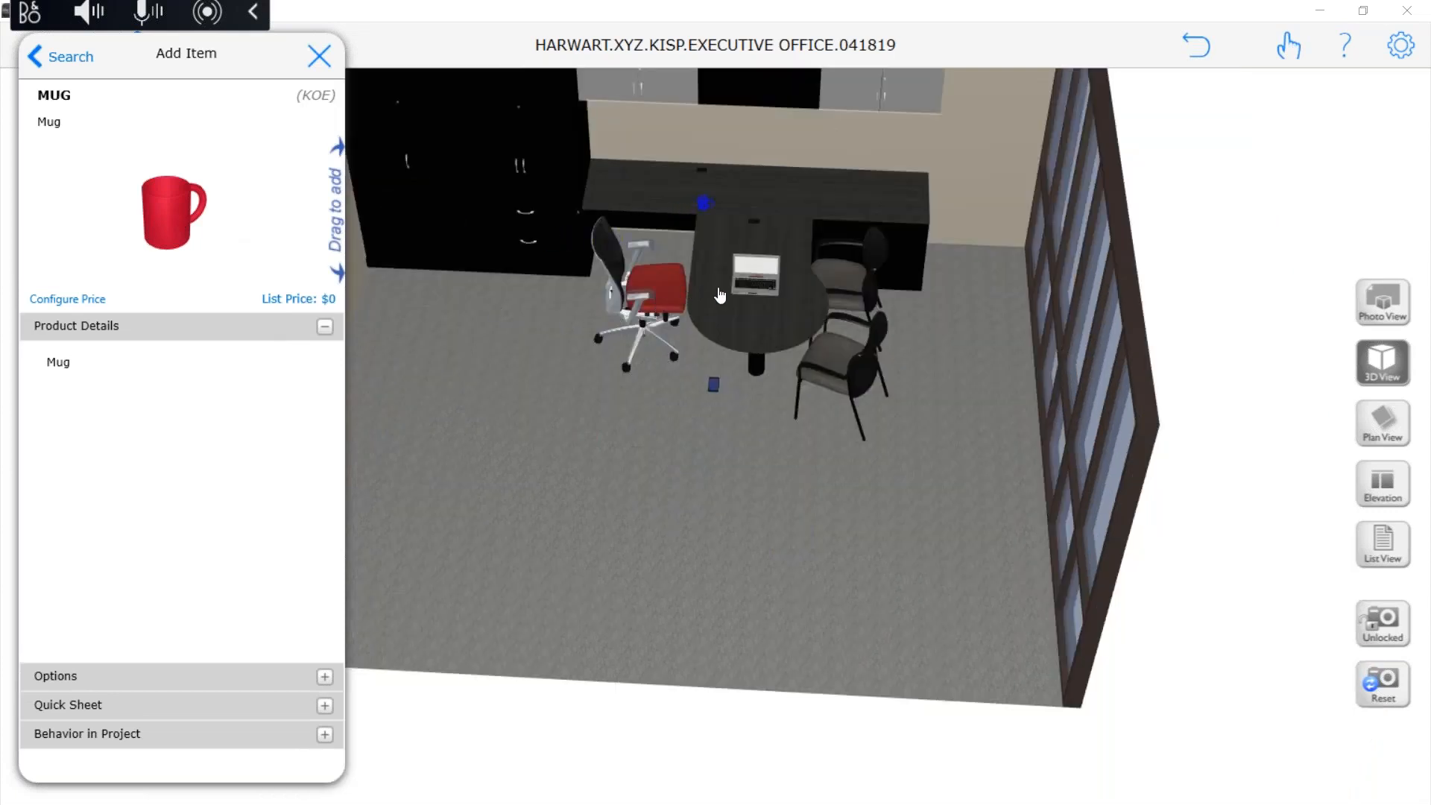
{"action": "left_click", "coordinate": [732, 307]}
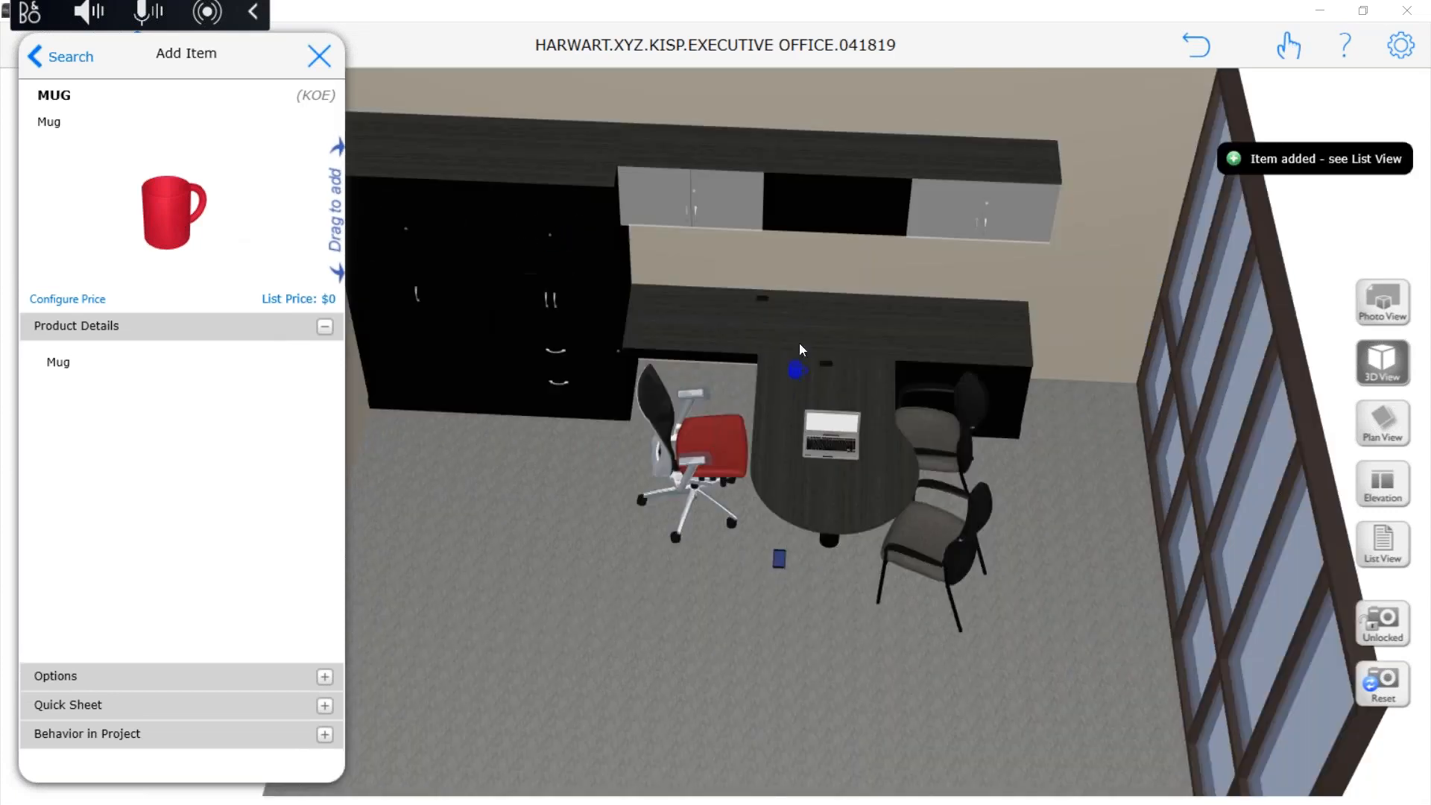
{"action": "left_click", "coordinate": [708, 576]}
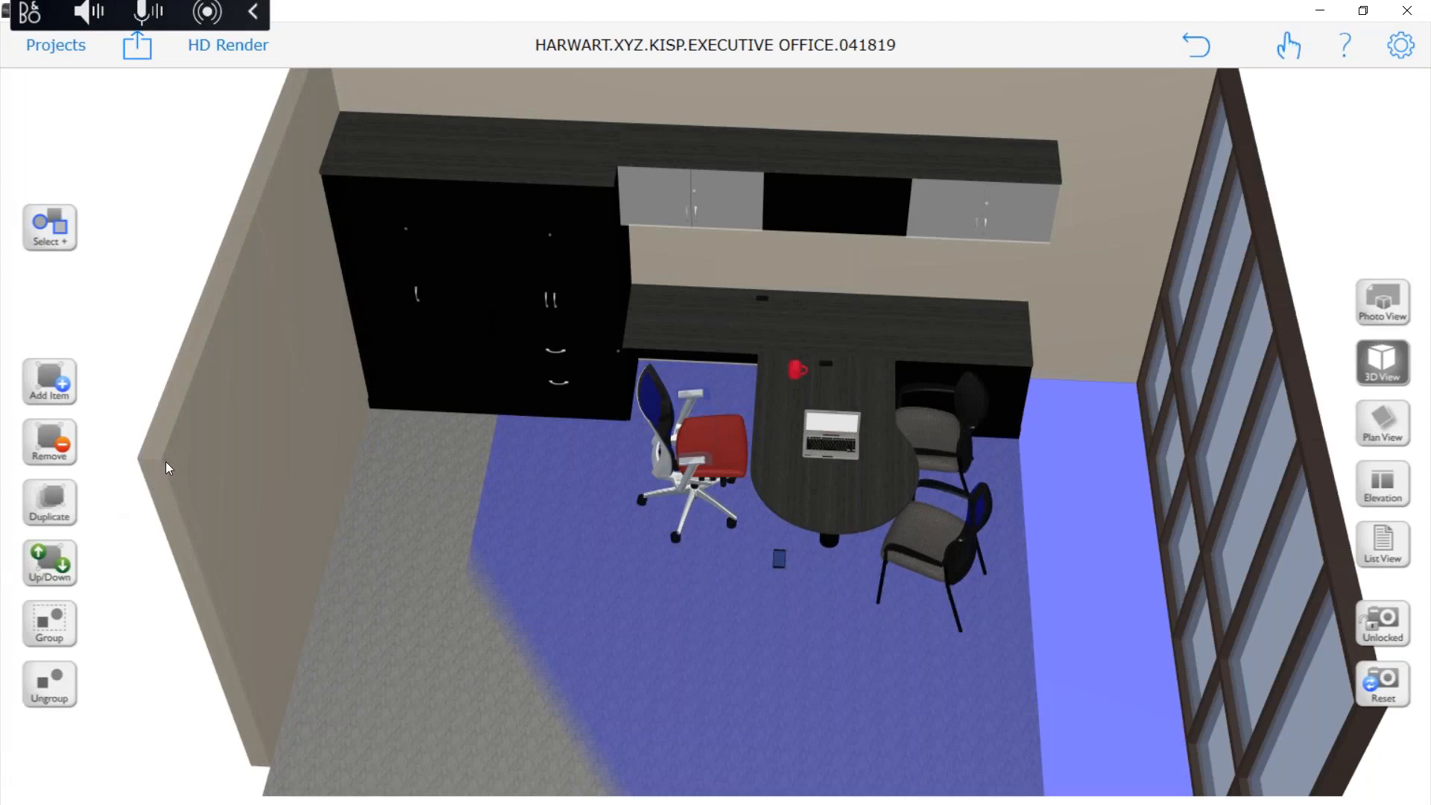
Add the seated person PM9 from the People catalog, placing the figure on the red task chair beside the desk
{"action": "left_click", "coordinate": [53, 389]}
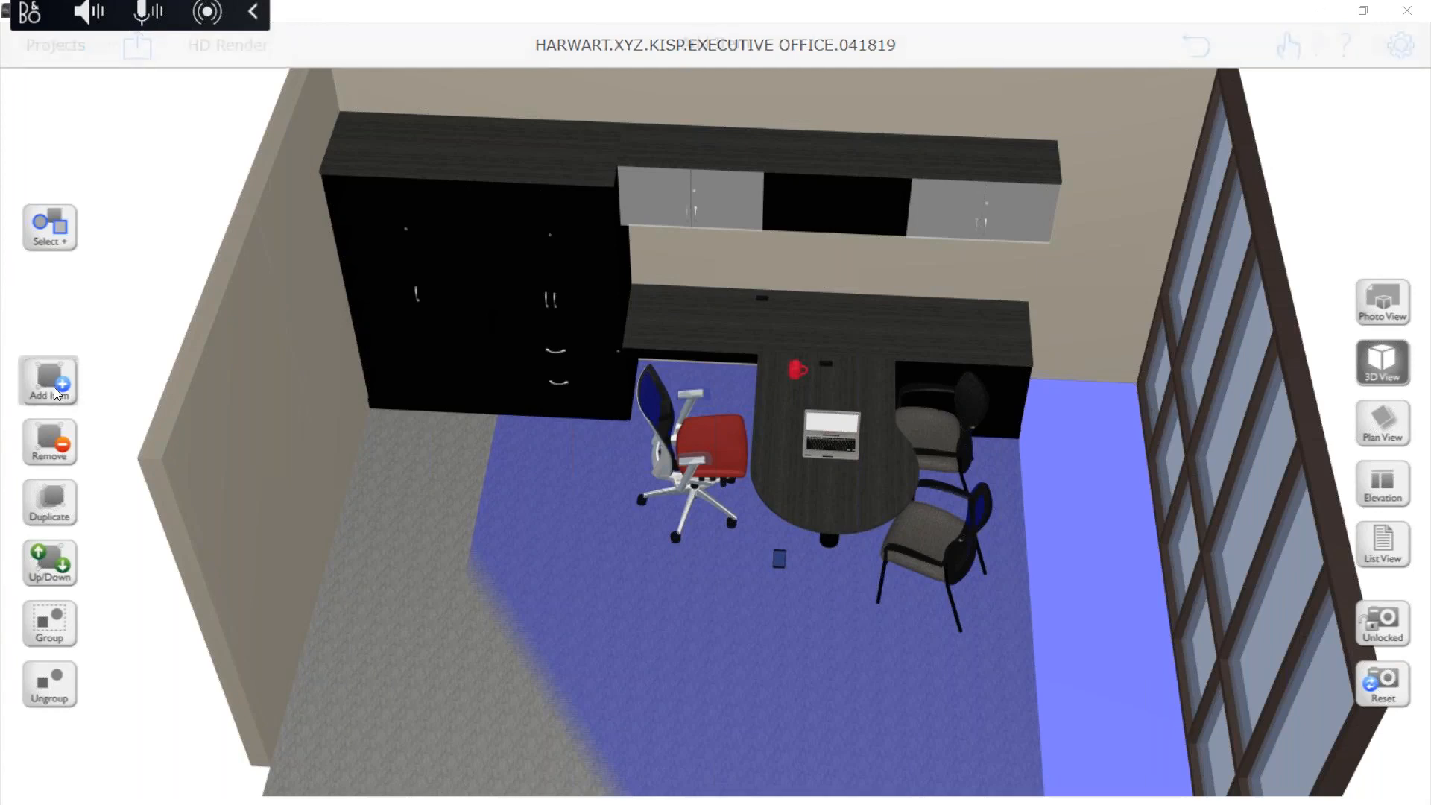
{"action": "left_click", "coordinate": [152, 89]}
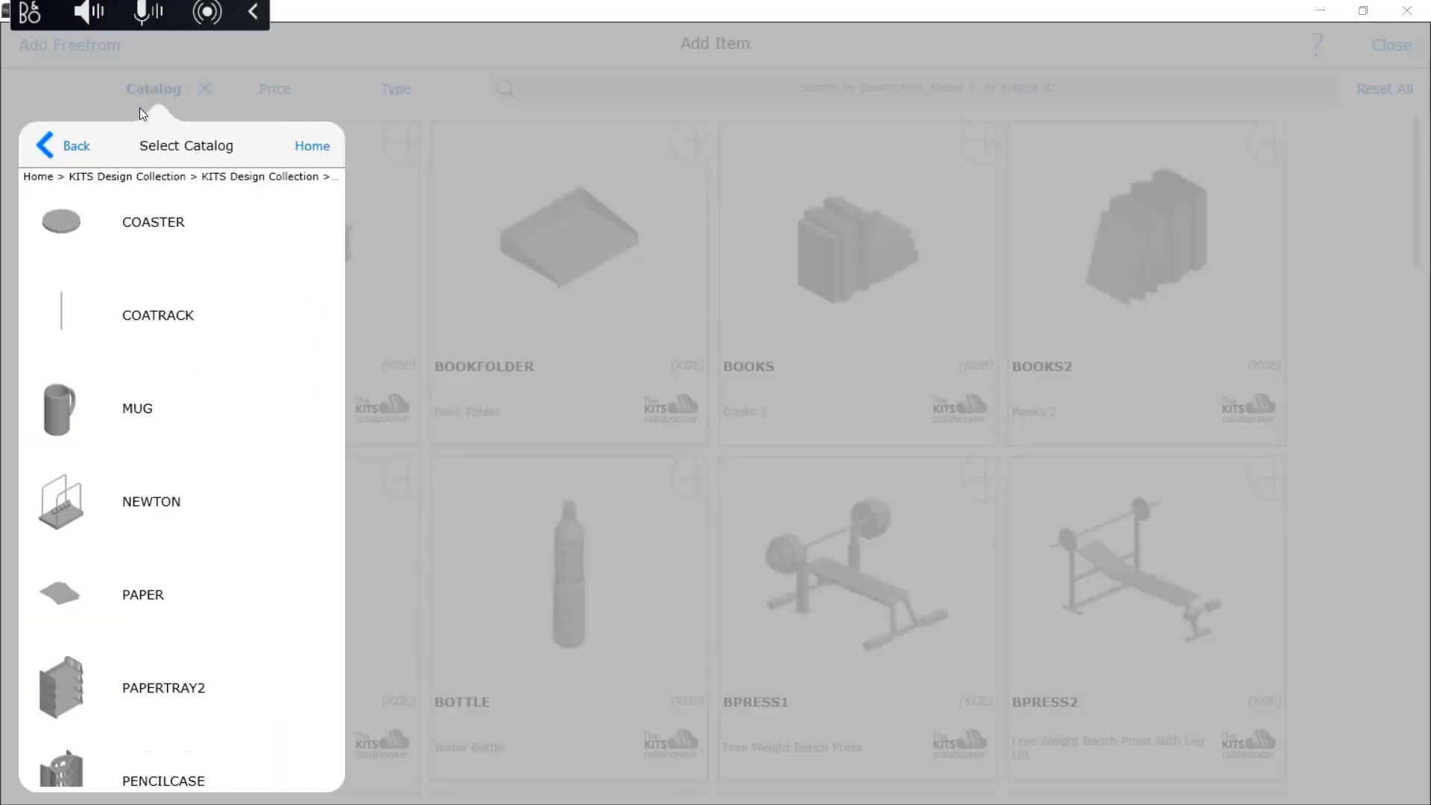
{"action": "left_click", "coordinate": [79, 149]}
{"action": "left_click", "coordinate": [78, 149]}
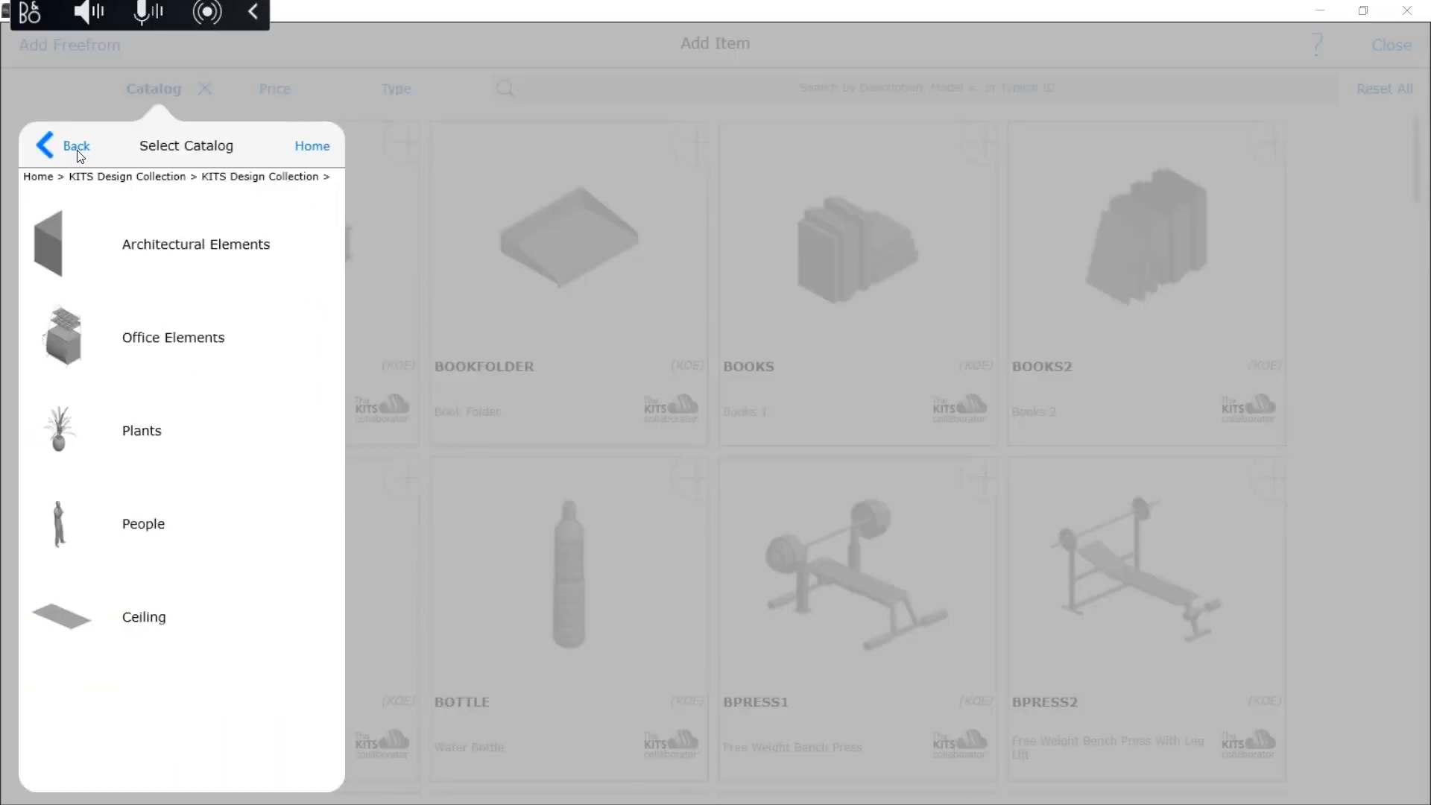
{"action": "left_click", "coordinate": [161, 516]}
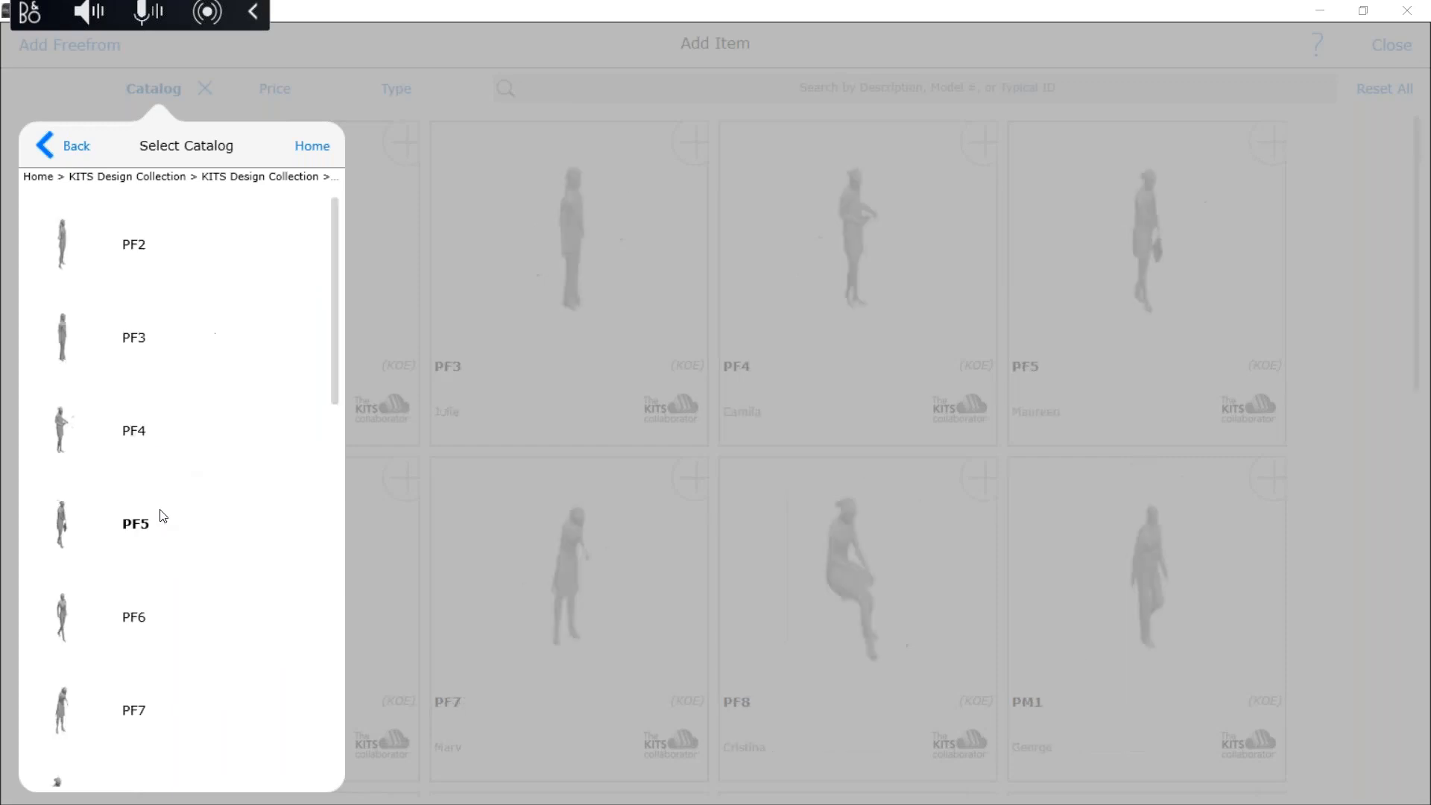
{"action": "scroll", "coordinate": [163, 512], "scroll_direction": "down", "scroll_amount": 8}
{"action": "scroll", "coordinate": [168, 511], "scroll_direction": "down", "scroll_amount": 5}
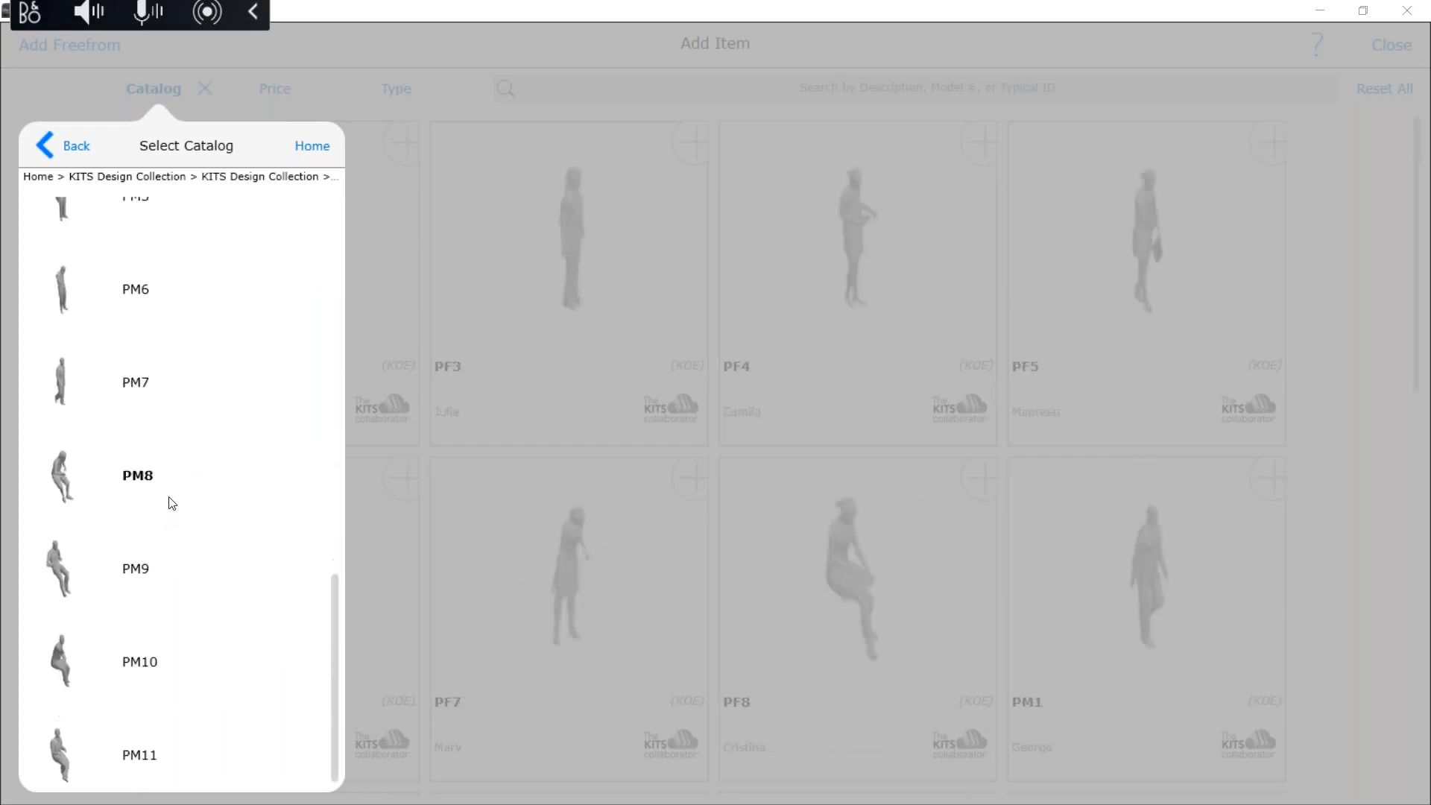
{"action": "left_click", "coordinate": [137, 558]}
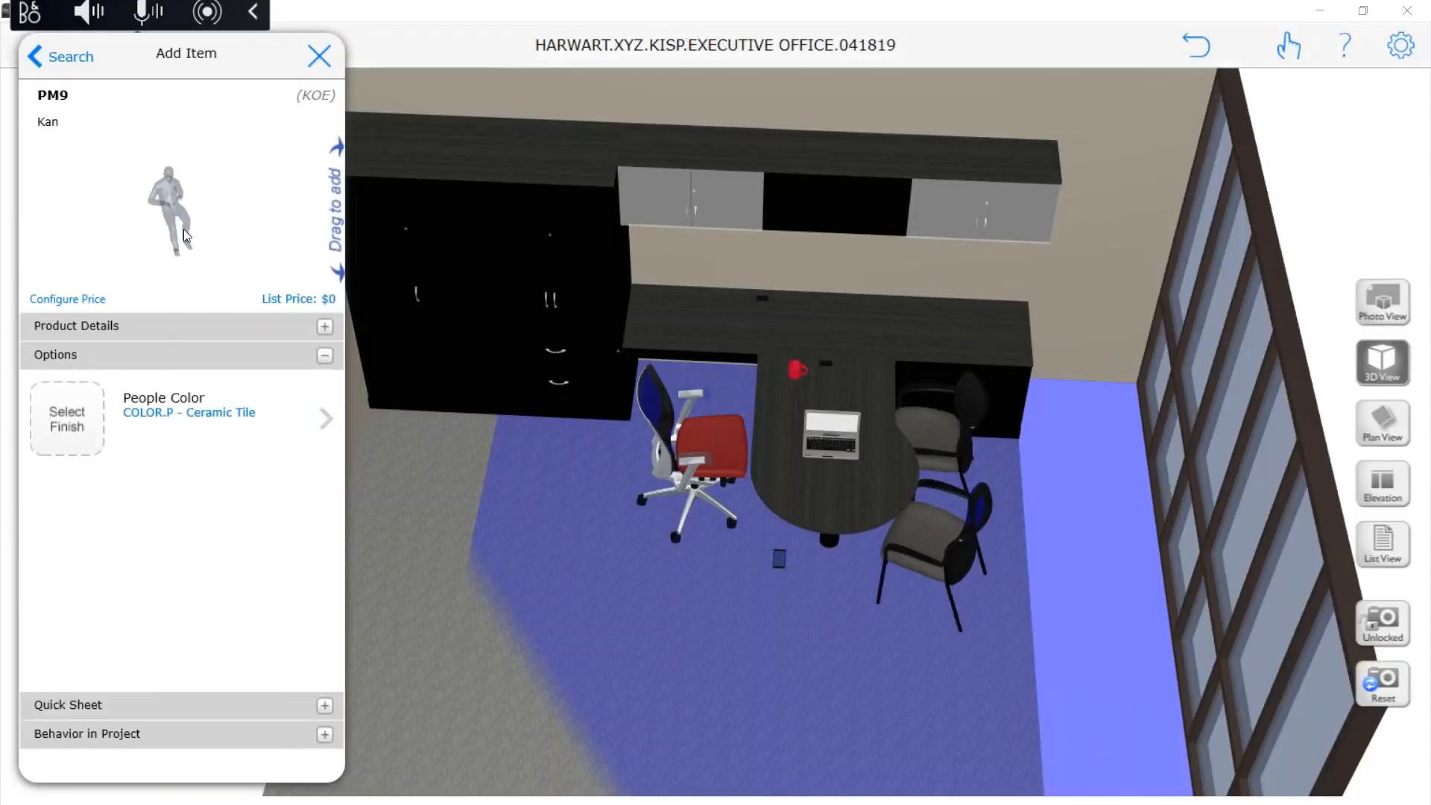
{"action": "left_click_drag", "start_coordinate": [385, 354], "coordinate": [600, 330]}
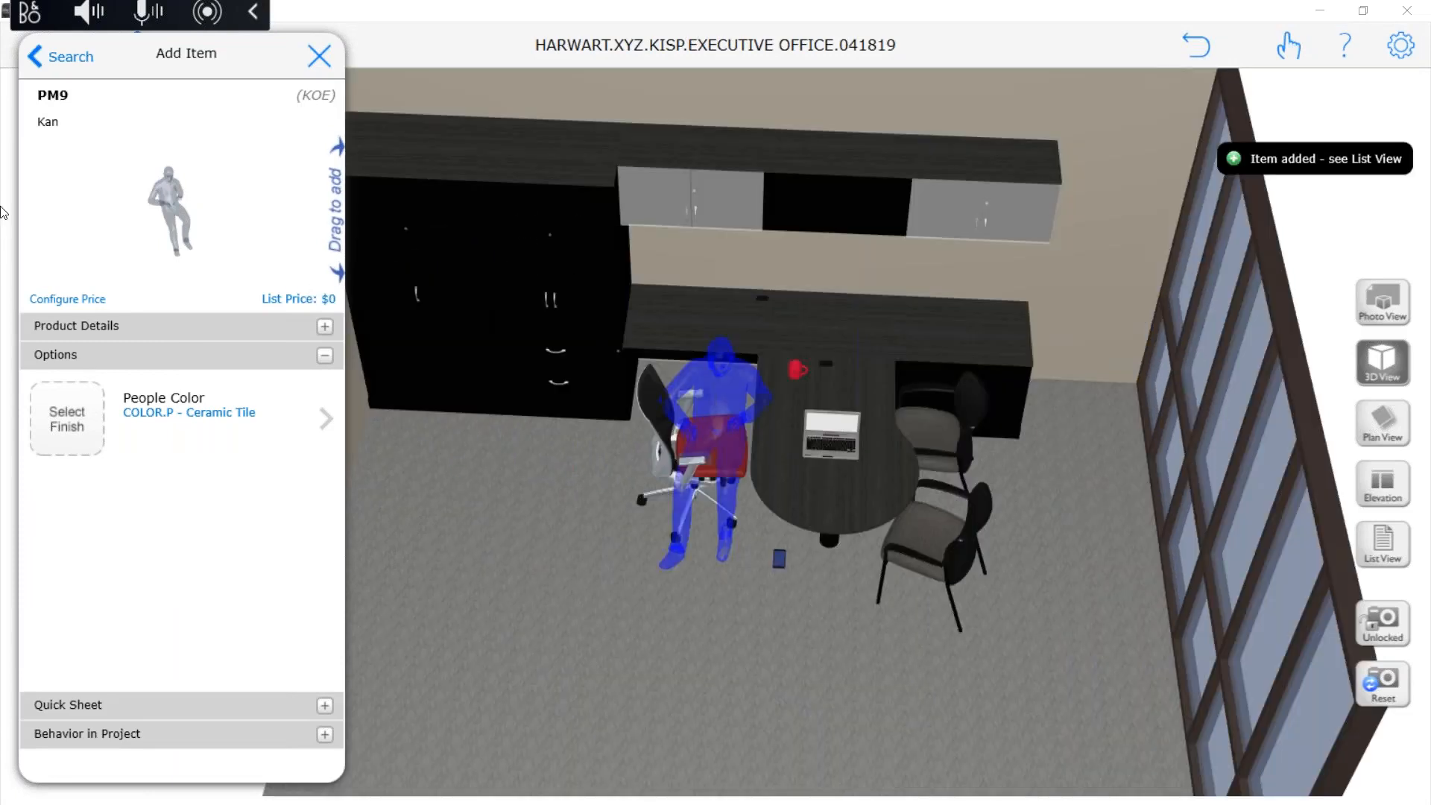
Add the potted plant PLANT.F1 from the Plants catalog in the back corner between the desk and the window wall
{"action": "left_click", "coordinate": [69, 58]}
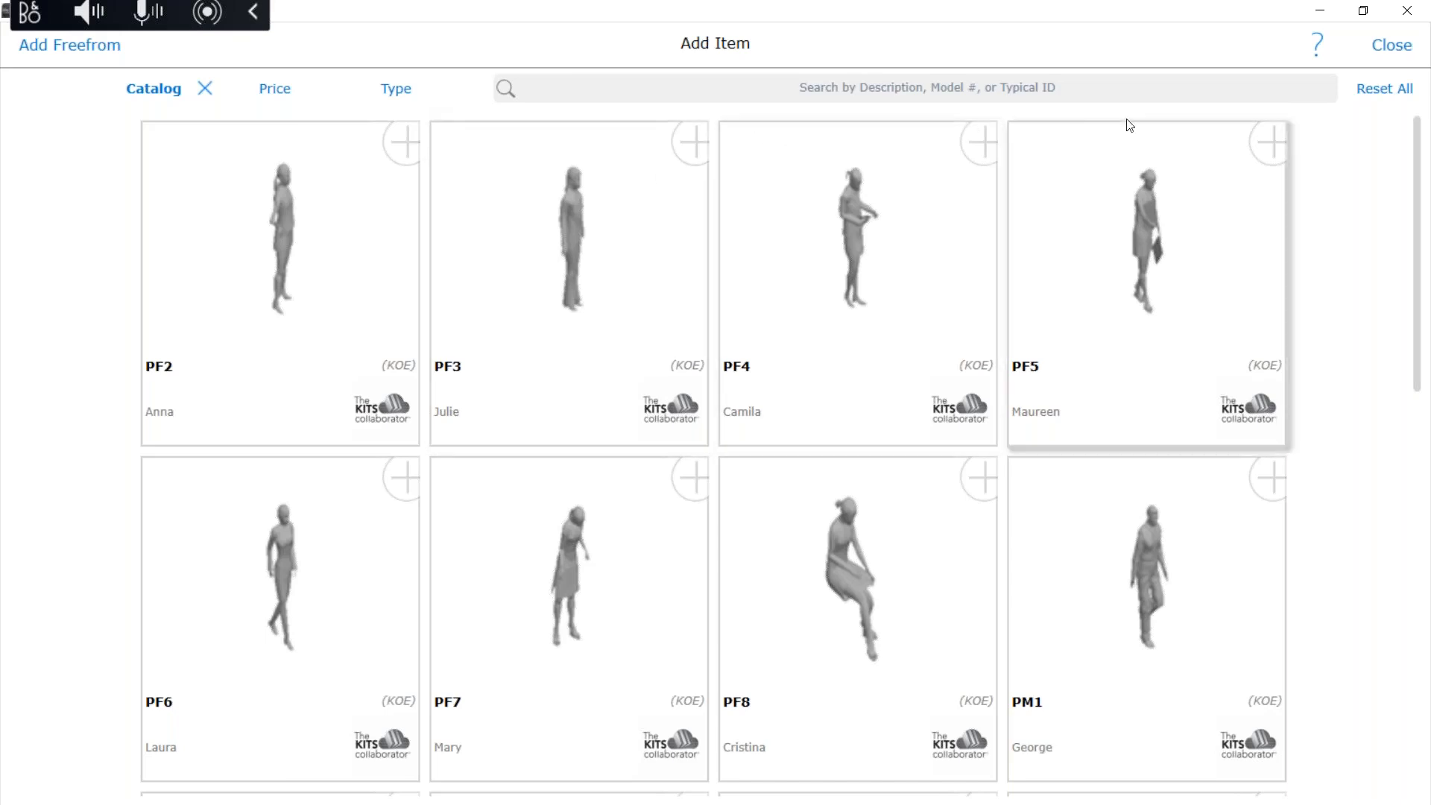
{"action": "left_click", "coordinate": [146, 89]}
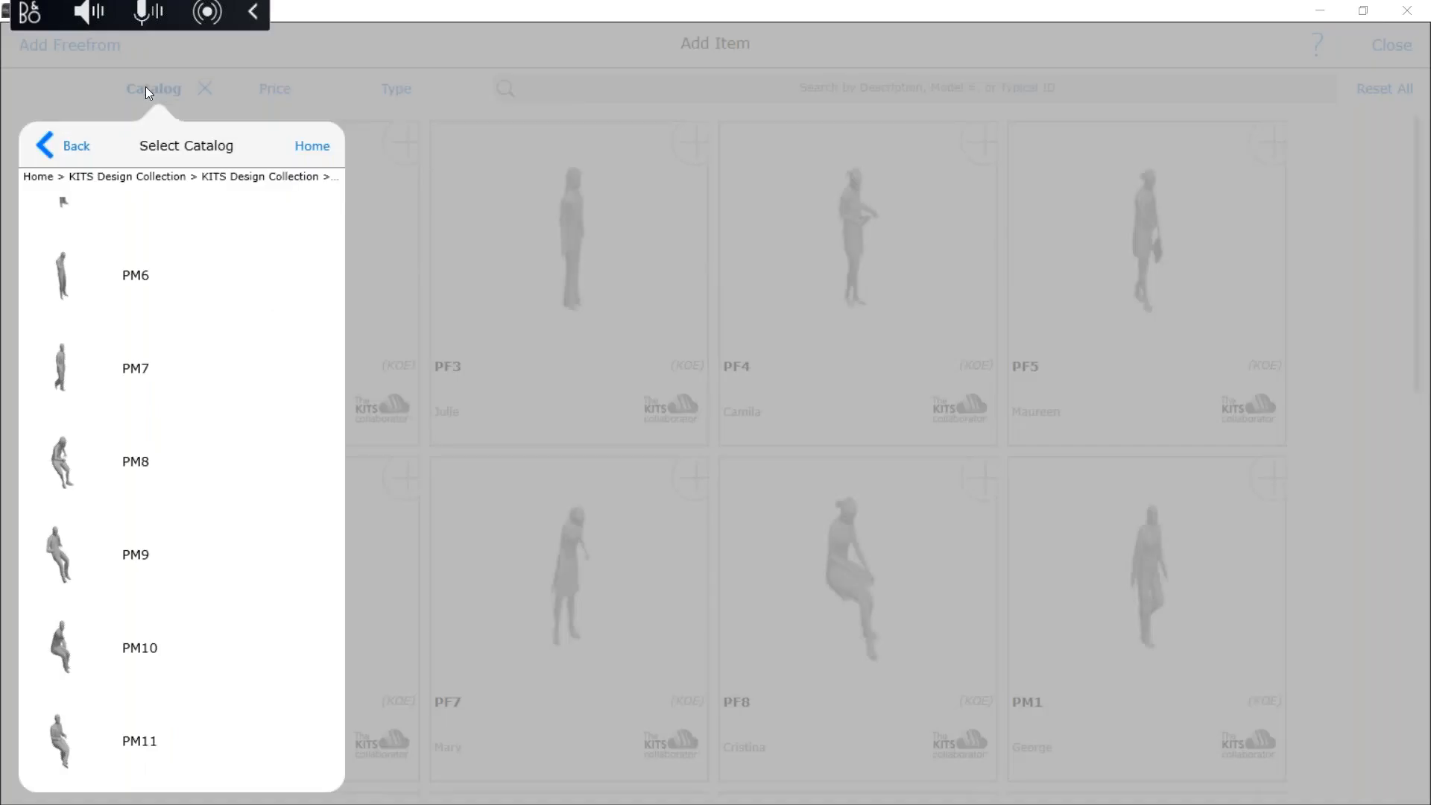
{"action": "left_click", "coordinate": [78, 151]}
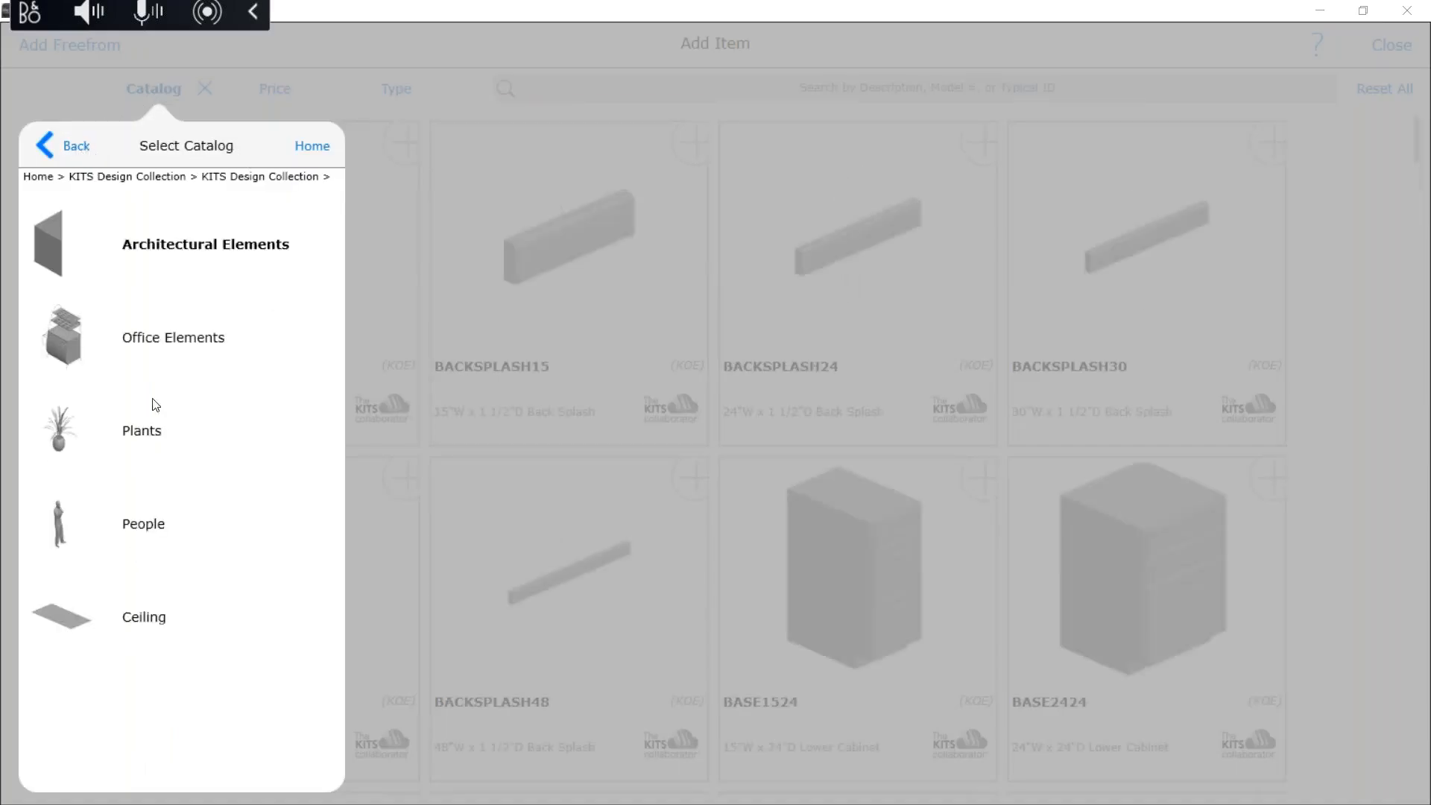
{"action": "left_click", "coordinate": [142, 431]}
{"action": "scroll", "coordinate": [159, 422], "scroll_direction": "down", "scroll_amount": 5}
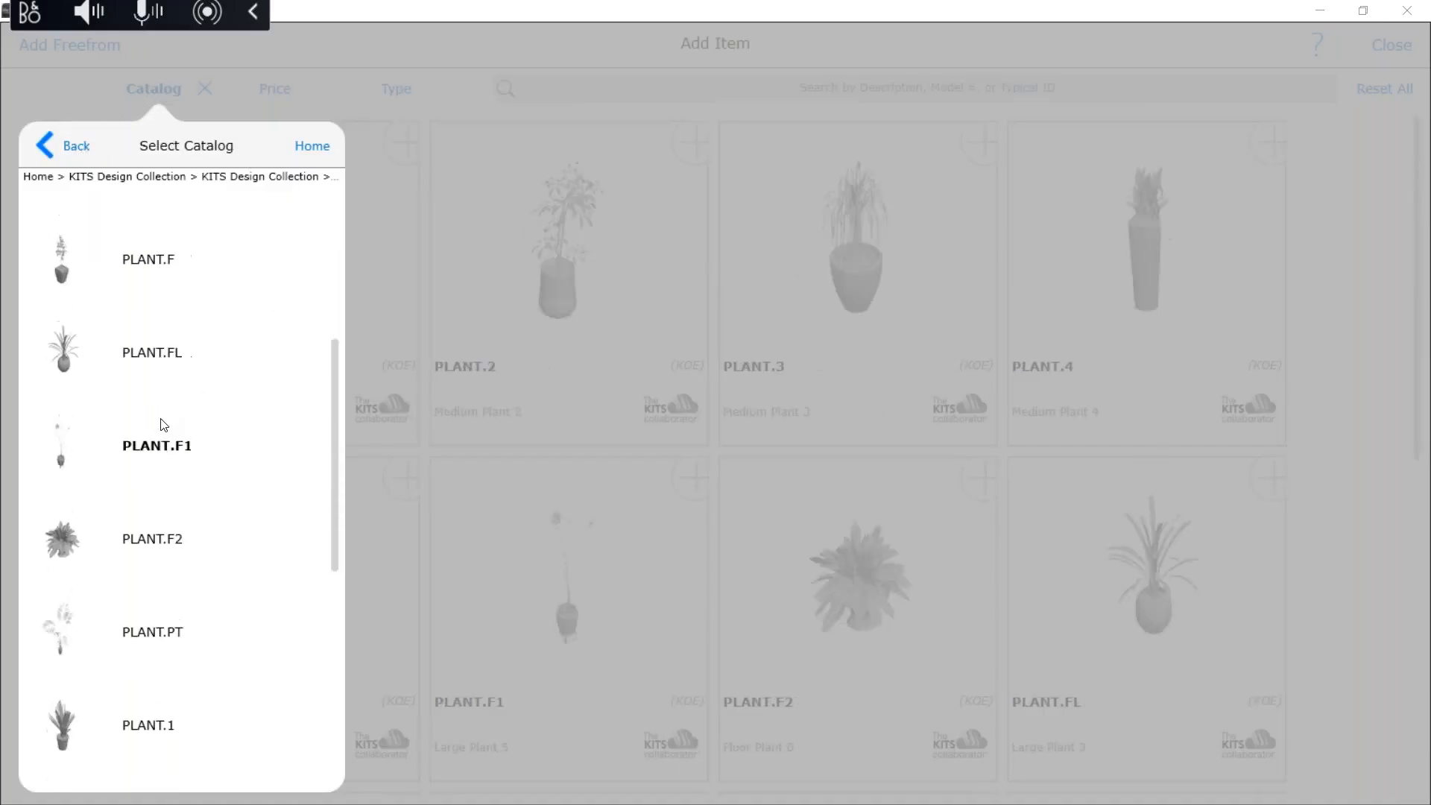
{"action": "left_click", "coordinate": [146, 447]}
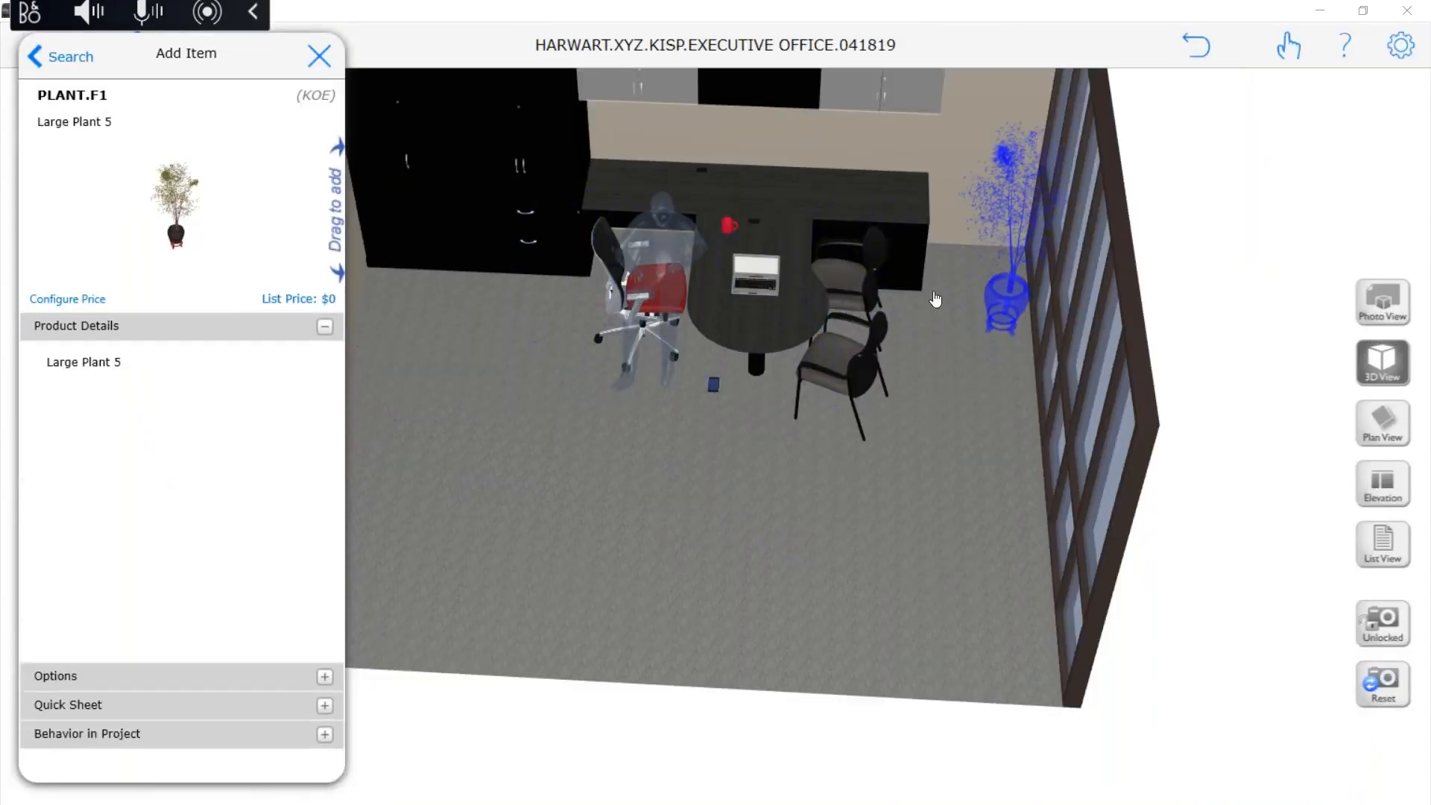
{"action": "left_click_drag", "start_coordinate": [933, 292], "coordinate": [910, 260]}
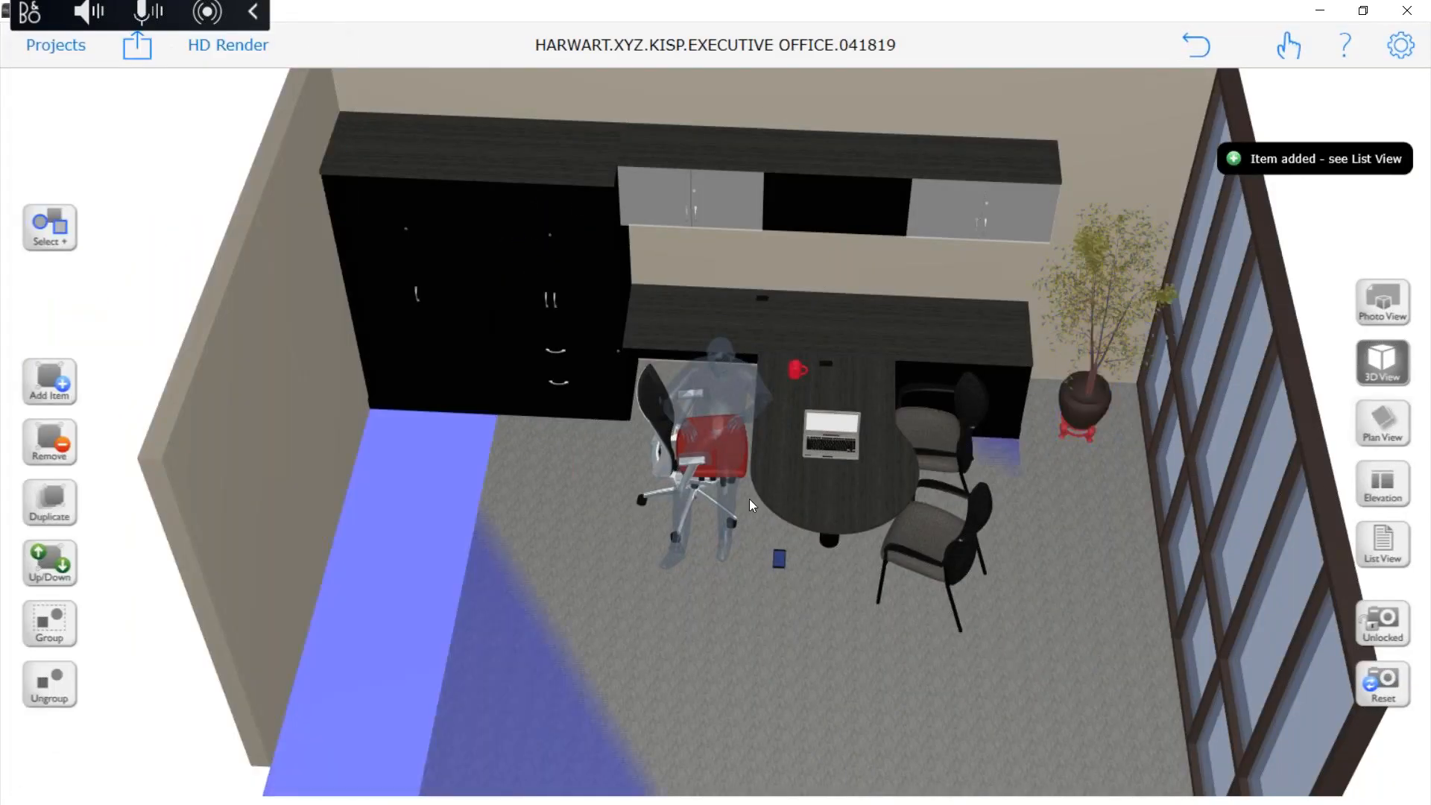
Set the seated figure's People Color to the PL-CL04 - Light Blue finish
{"action": "left_click", "coordinate": [714, 411]}
{"action": "left_click", "coordinate": [182, 412]}
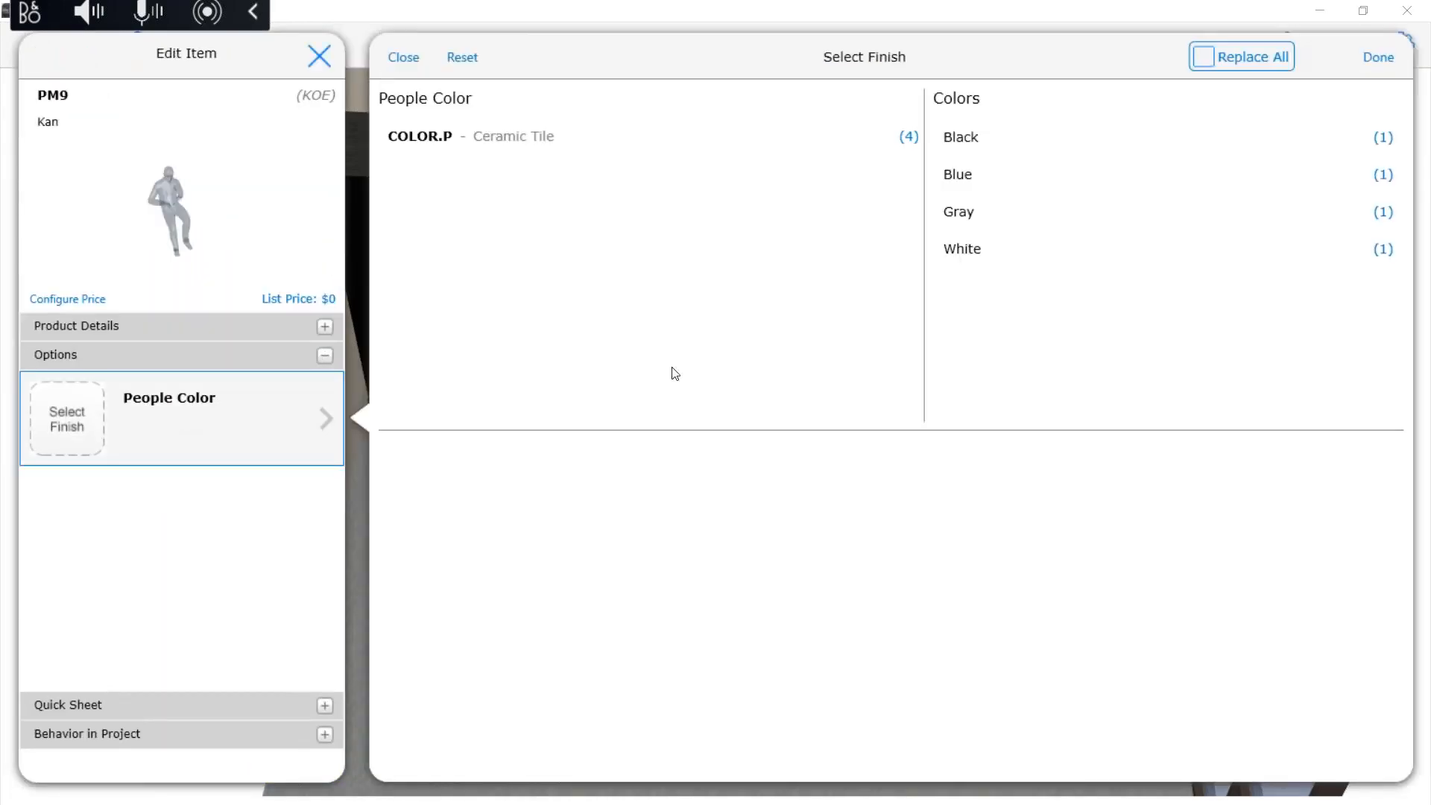
{"action": "left_click", "coordinate": [424, 467]}
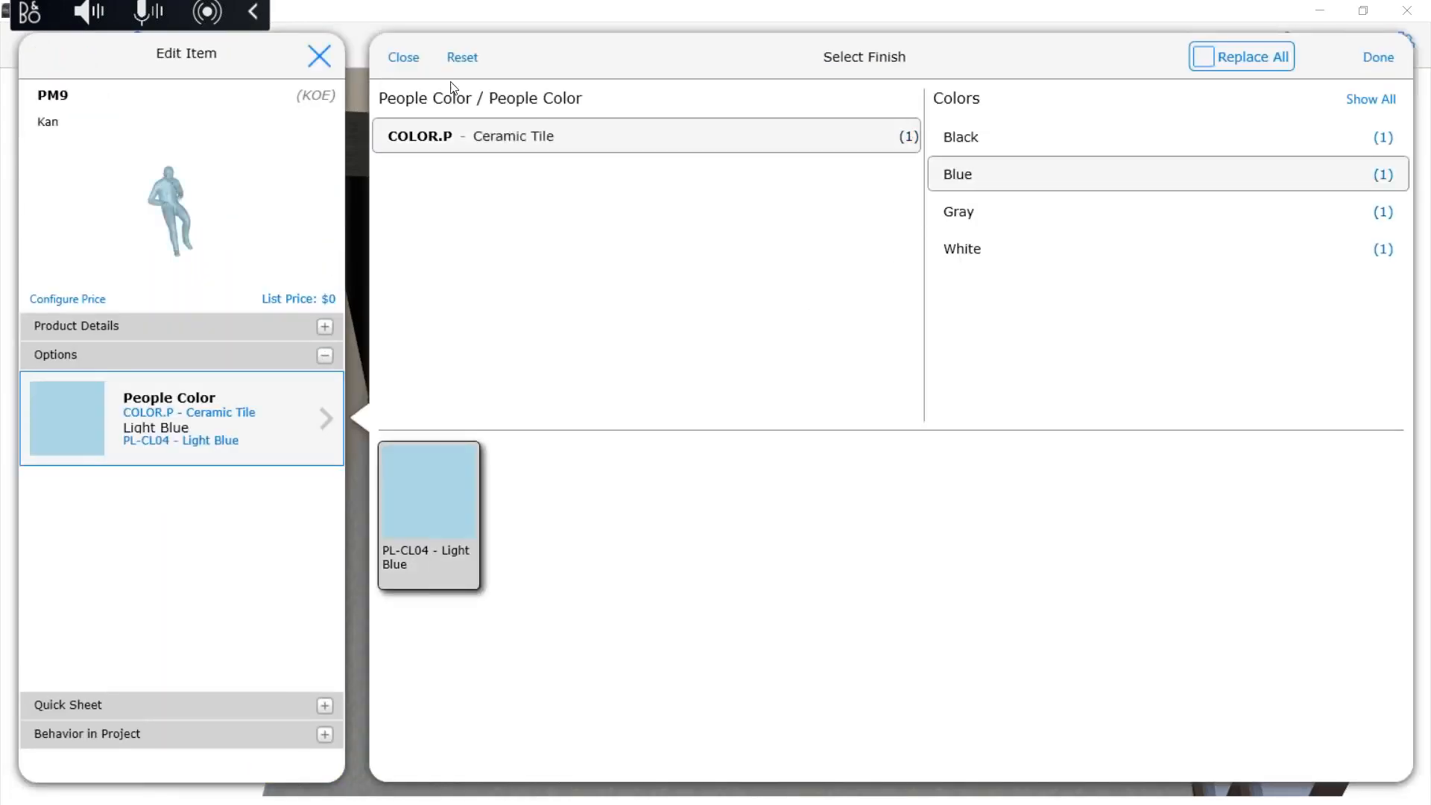
{"action": "left_click", "coordinate": [403, 56]}
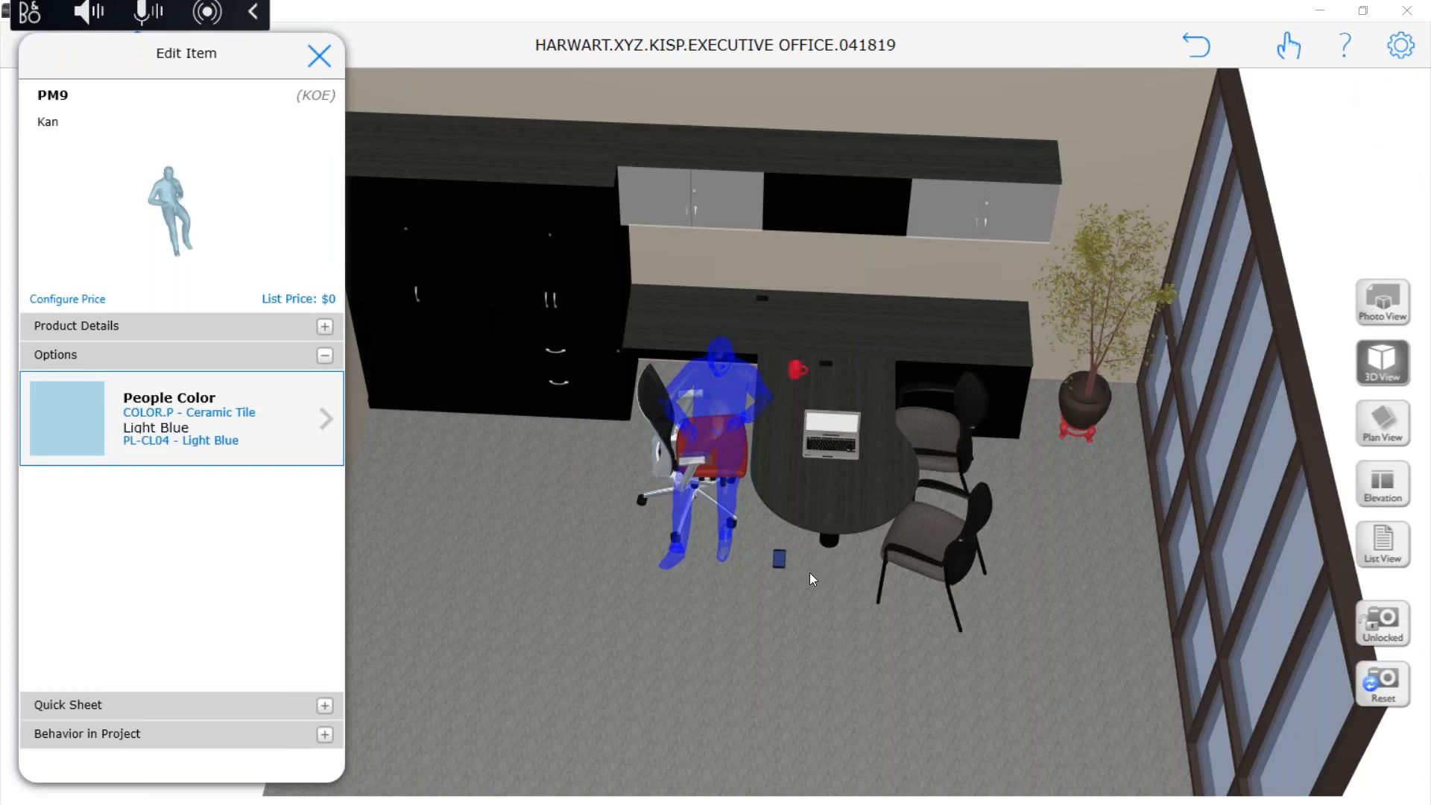
{"action": "left_click", "coordinate": [901, 543]}
Raise the cellphone from the floor onto the rounded end of the desk and rotate it on the desktop
{"action": "left_click", "coordinate": [817, 477]}
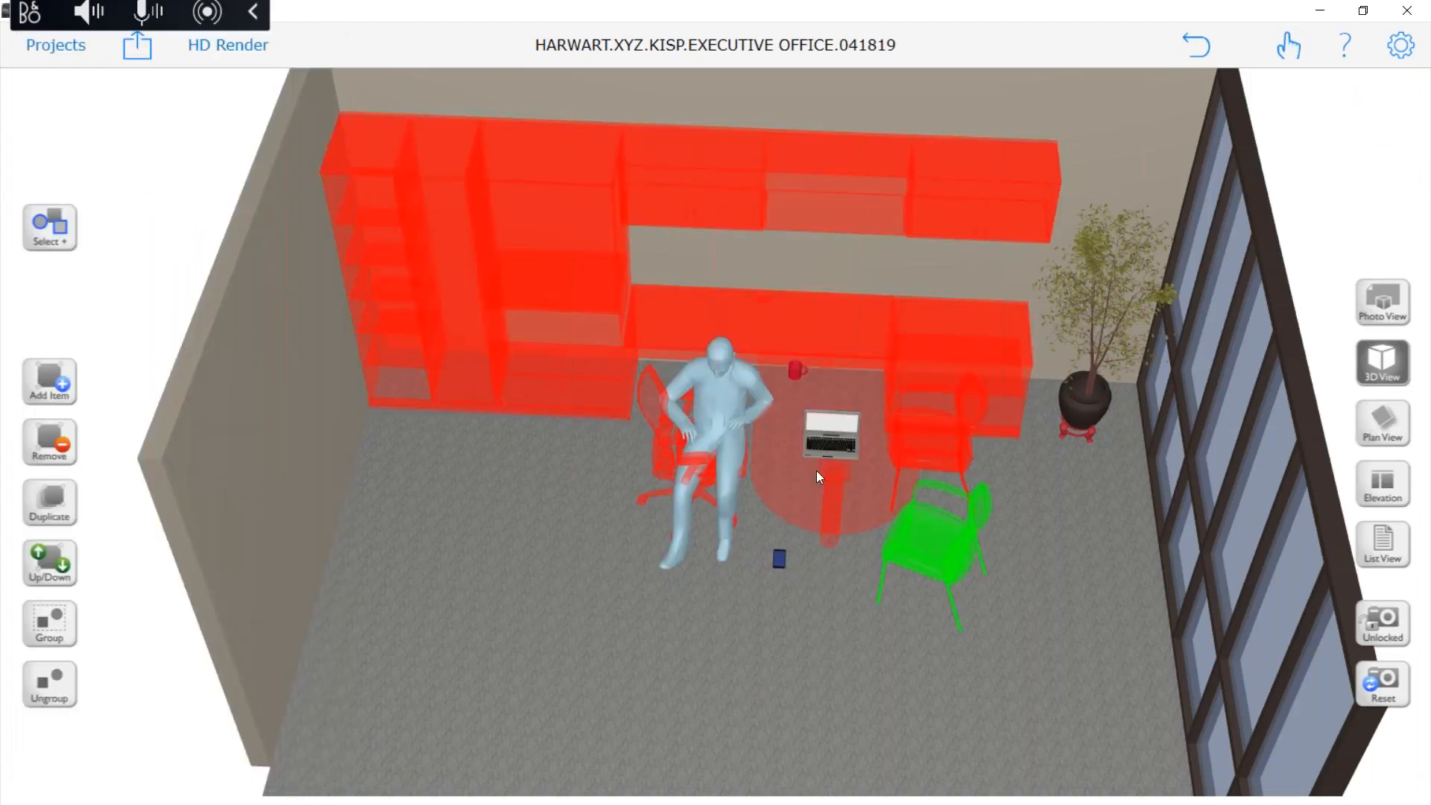
{"action": "left_click", "coordinate": [779, 561]}
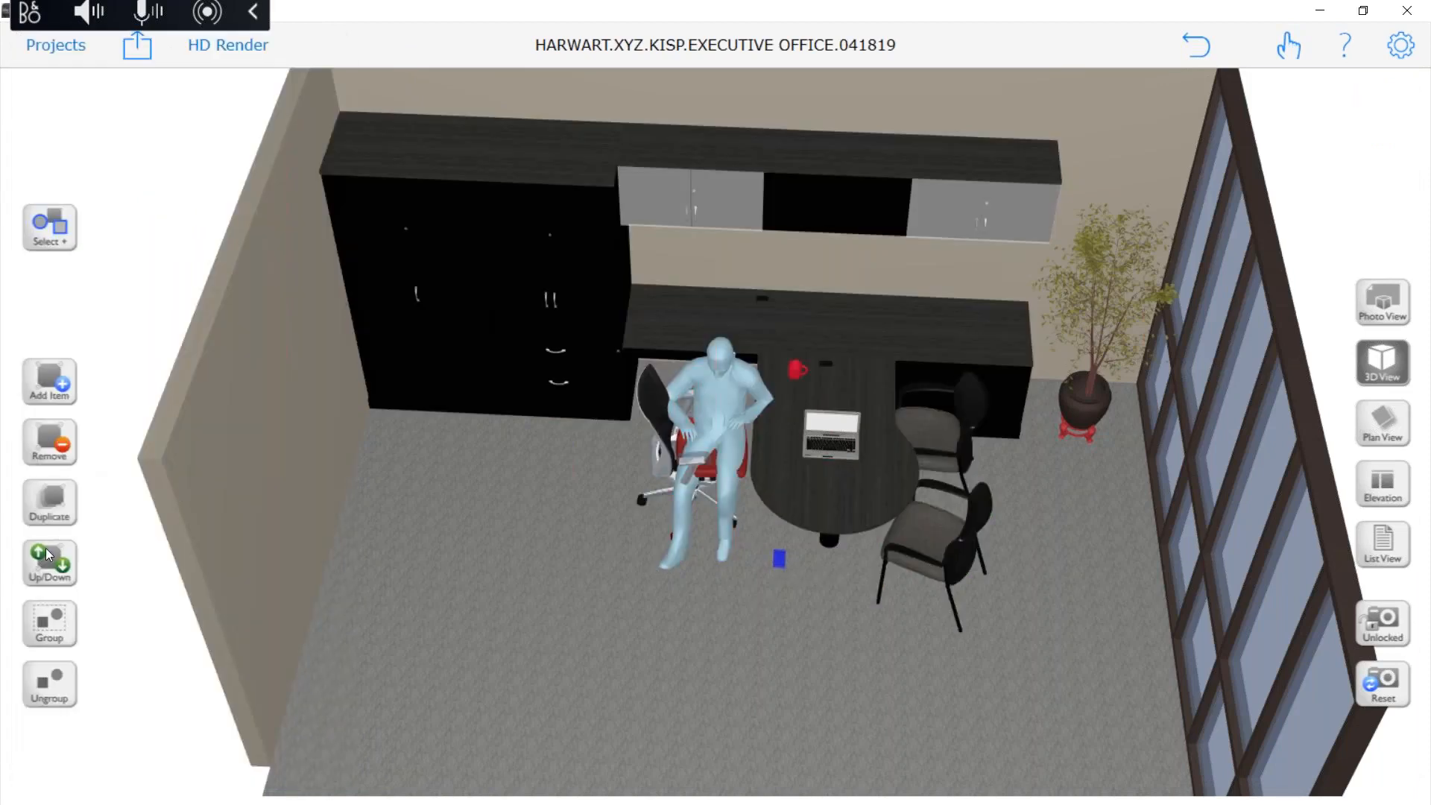
{"action": "left_click_drag", "start_coordinate": [749, 612], "coordinate": [811, 416]}
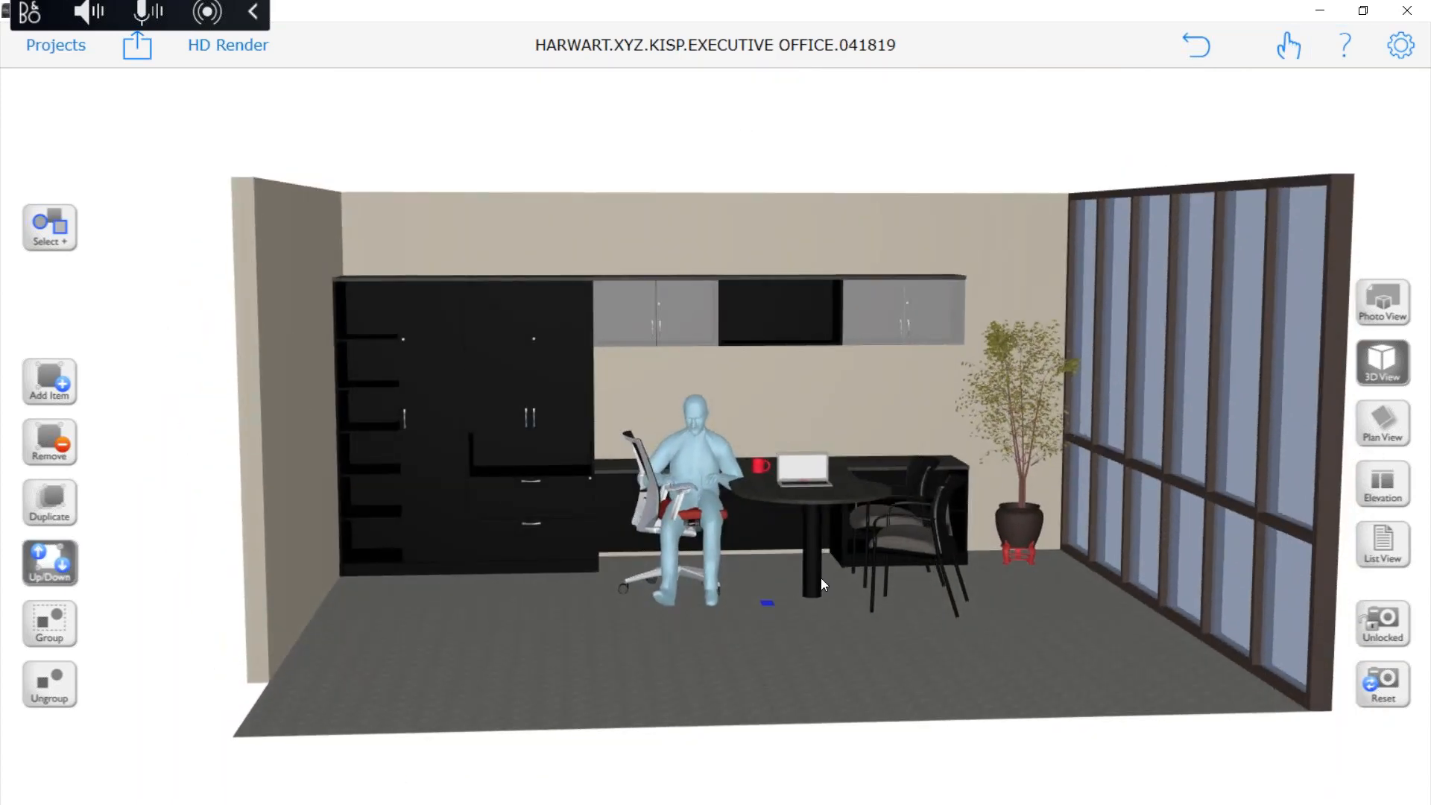
{"action": "left_click_drag", "start_coordinate": [821, 578], "coordinate": [799, 504]}
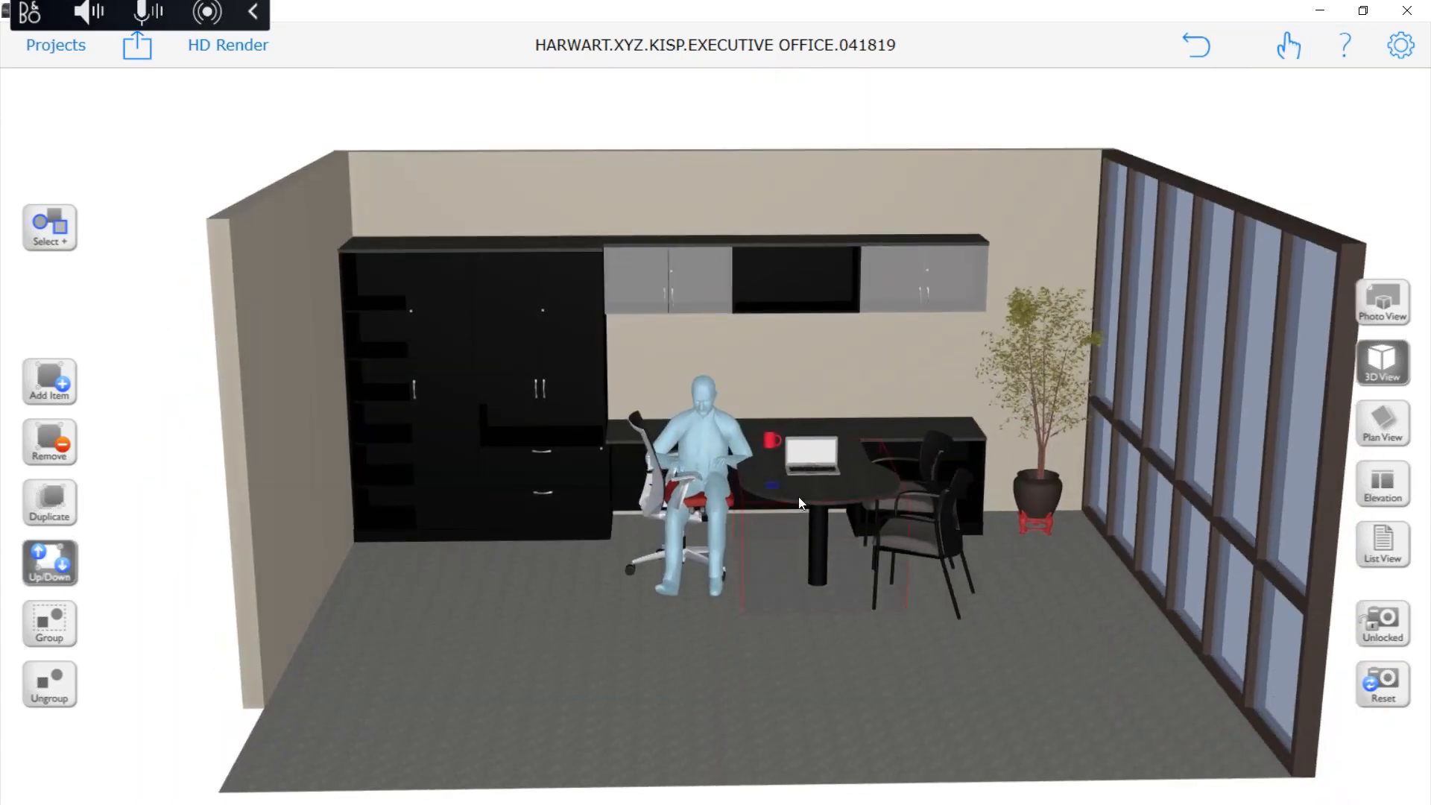
{"action": "scroll", "coordinate": [809, 480], "scroll_direction": "up", "scroll_amount": 5}
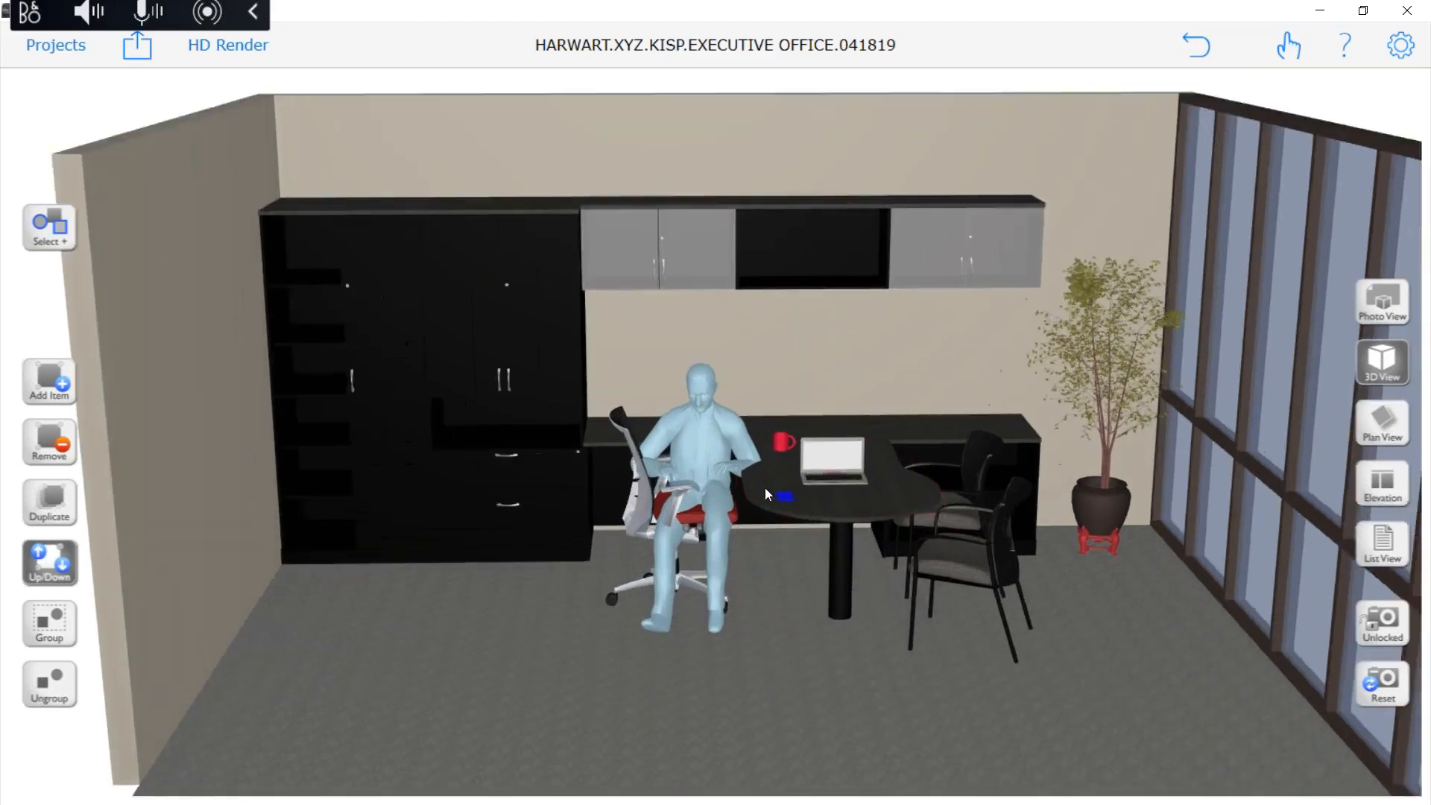
{"action": "scroll", "coordinate": [824, 530], "scroll_direction": "up", "scroll_amount": 5}
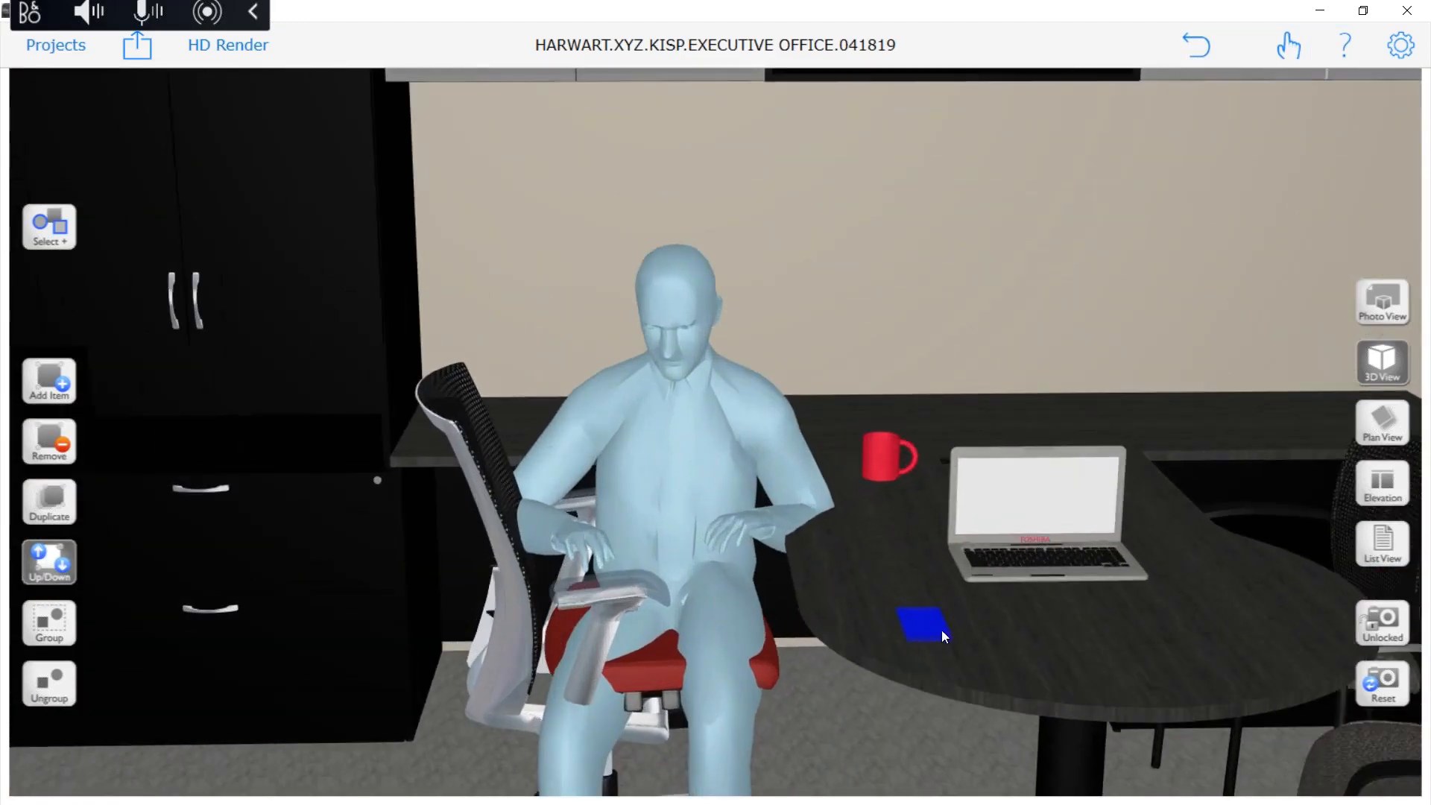
{"action": "left_click_drag", "start_coordinate": [903, 622], "coordinate": [933, 632]}
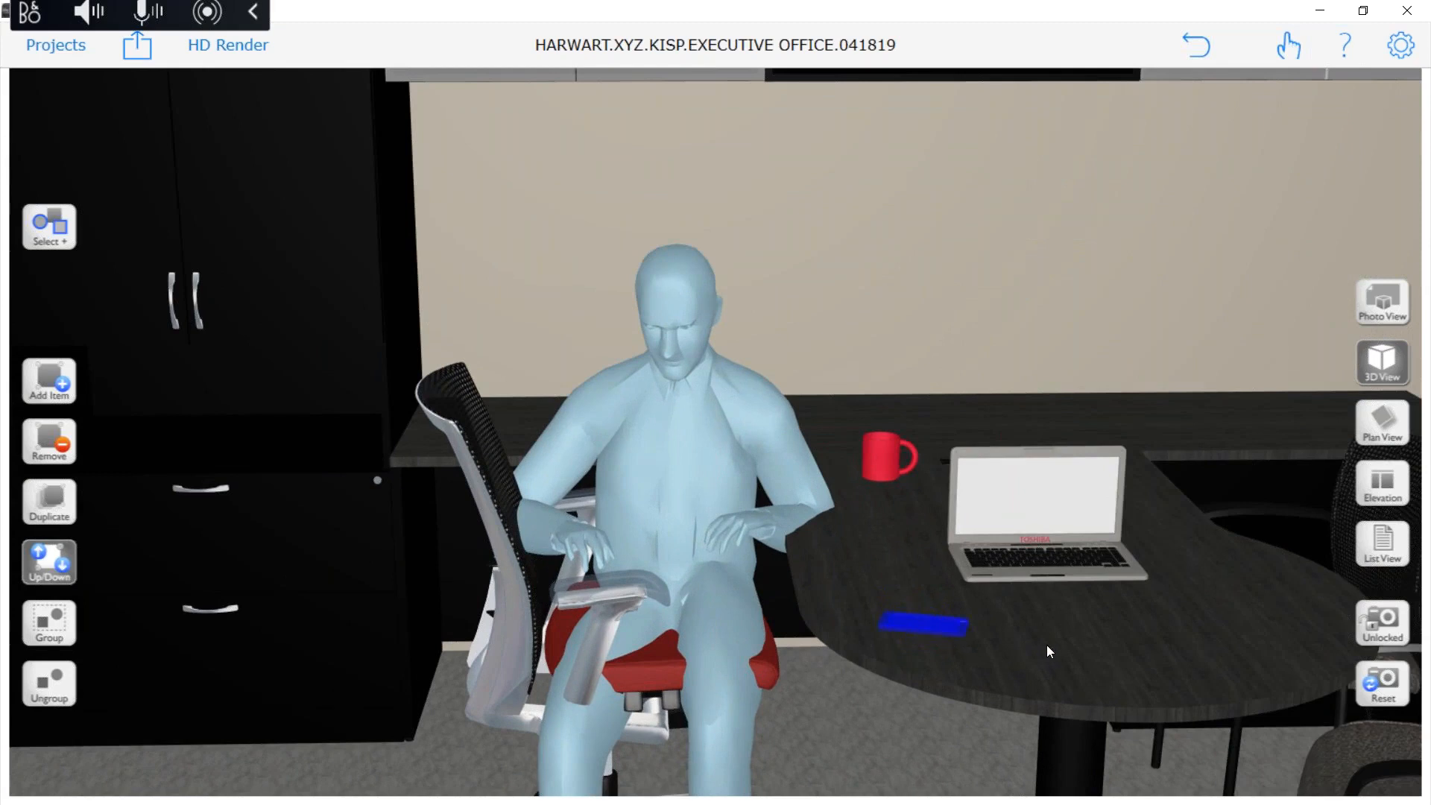
Raise the laptop and mug slightly on the desktop, and rotate both so the laptop faces the seated figure
{"action": "left_click", "coordinate": [1058, 569]}
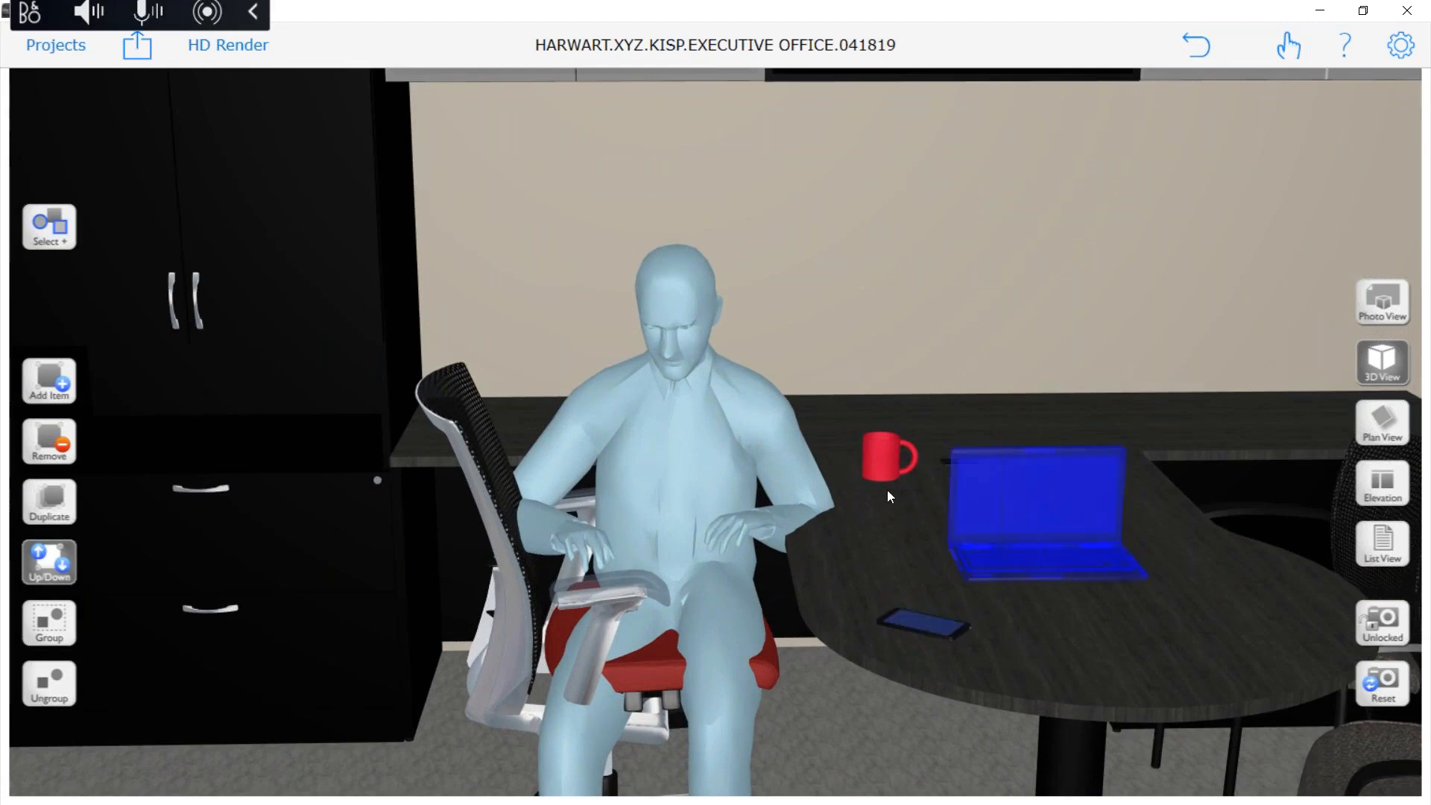
{"action": "left_click", "coordinate": [1027, 548]}
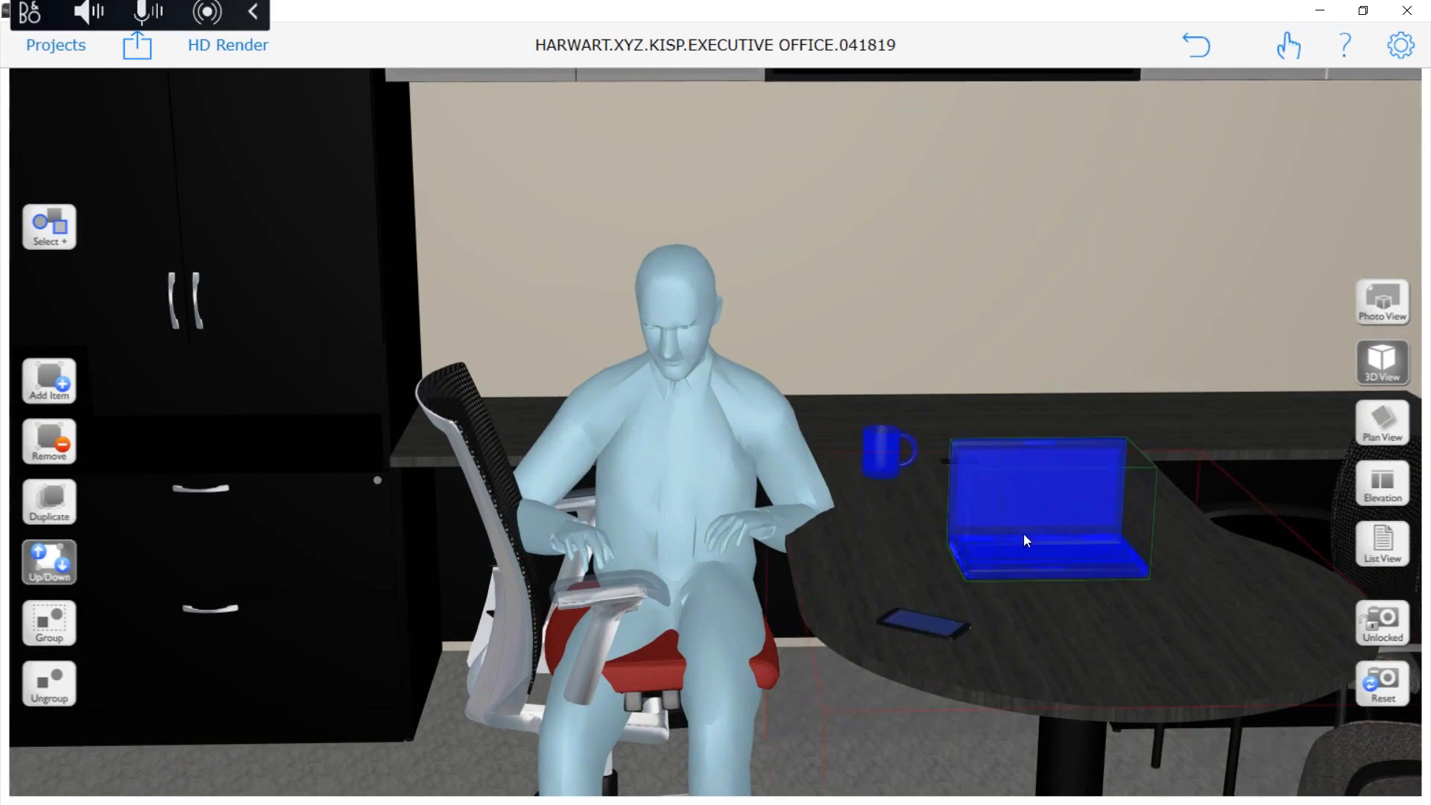
{"action": "left_click", "coordinate": [888, 466]}
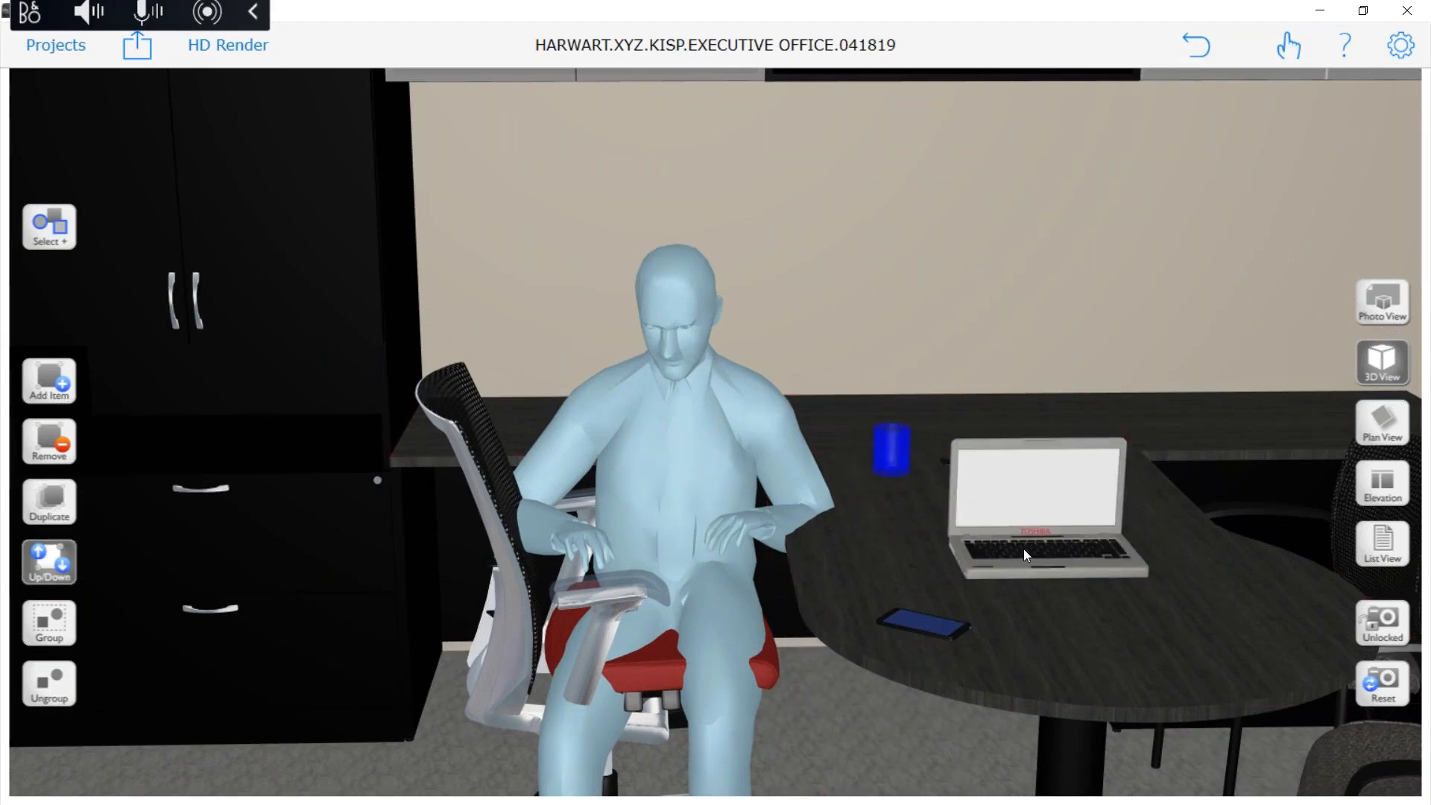
{"action": "left_click", "coordinate": [1090, 570]}
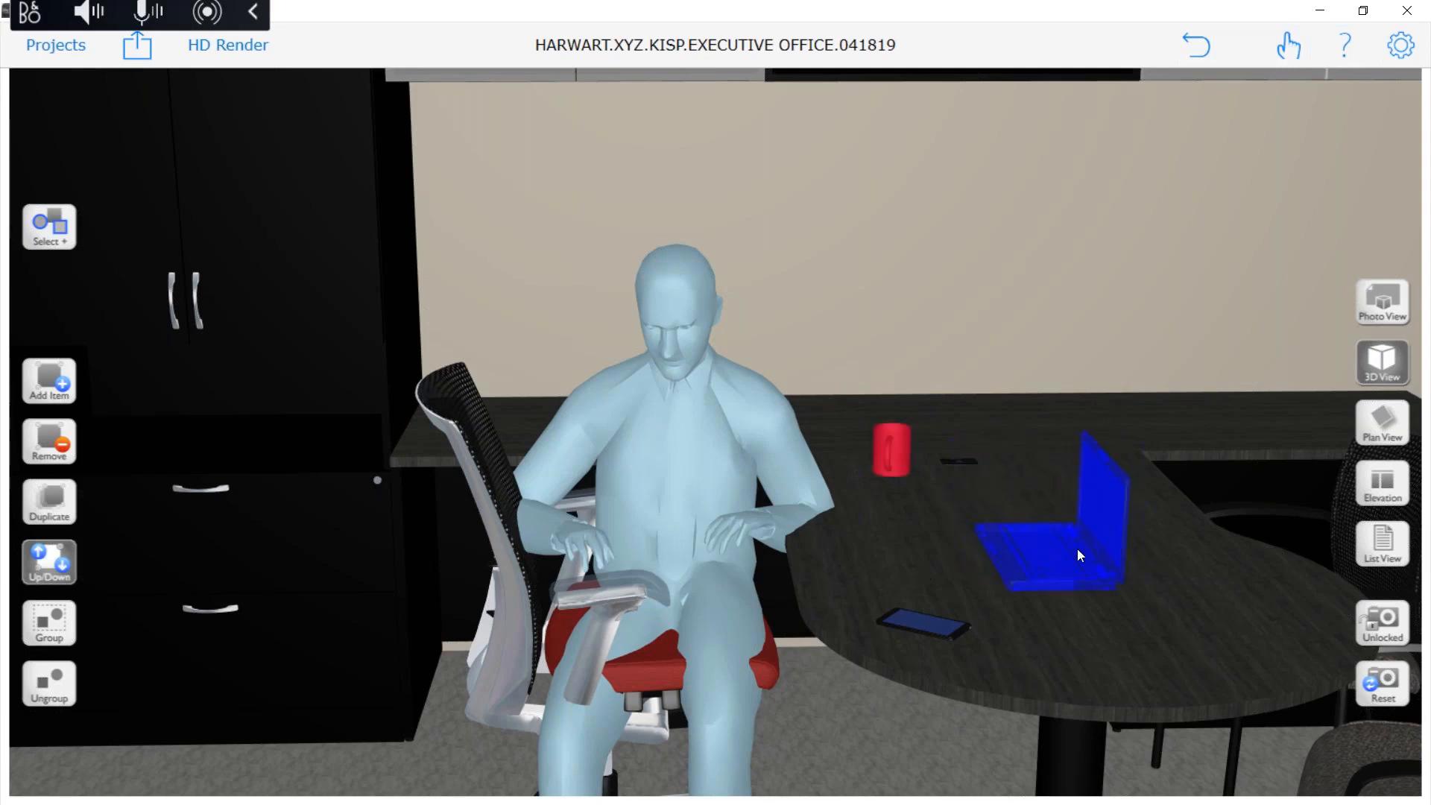
{"action": "mouse_move", "coordinate": [1049, 549]}
{"action": "left_mouse_down"}
{"action": "mouse_move", "coordinate": [960, 533]}
{"action": "mouse_move", "coordinate": [972, 570]}
{"action": "mouse_move", "coordinate": [995, 552]}
{"action": "mouse_move", "coordinate": [1026, 557]}
{"action": "left_mouse_up"}
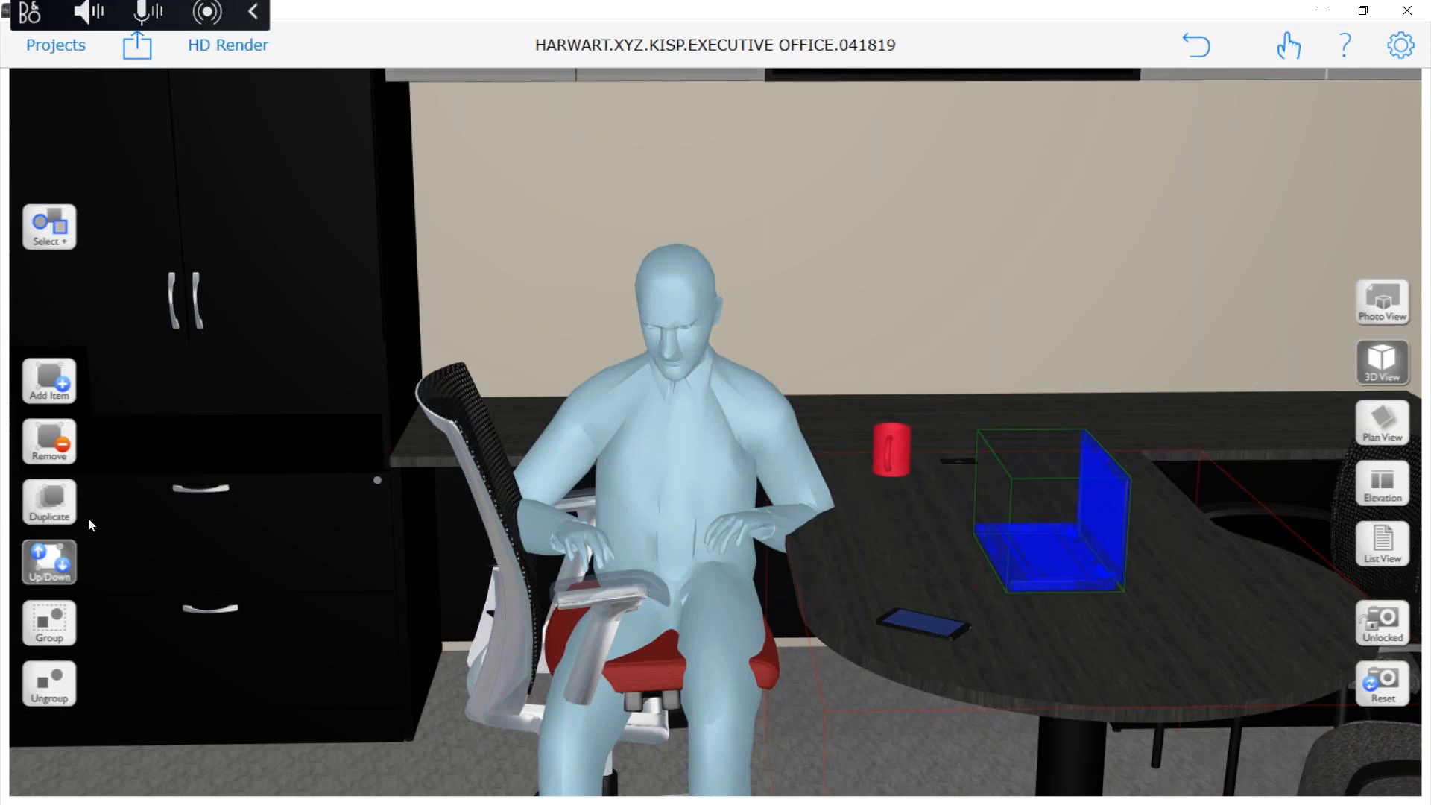
Move the laptop to the desk edge beside the seated figure, near the mug, and show it from above in Plan View
{"action": "left_click", "coordinate": [37, 549]}
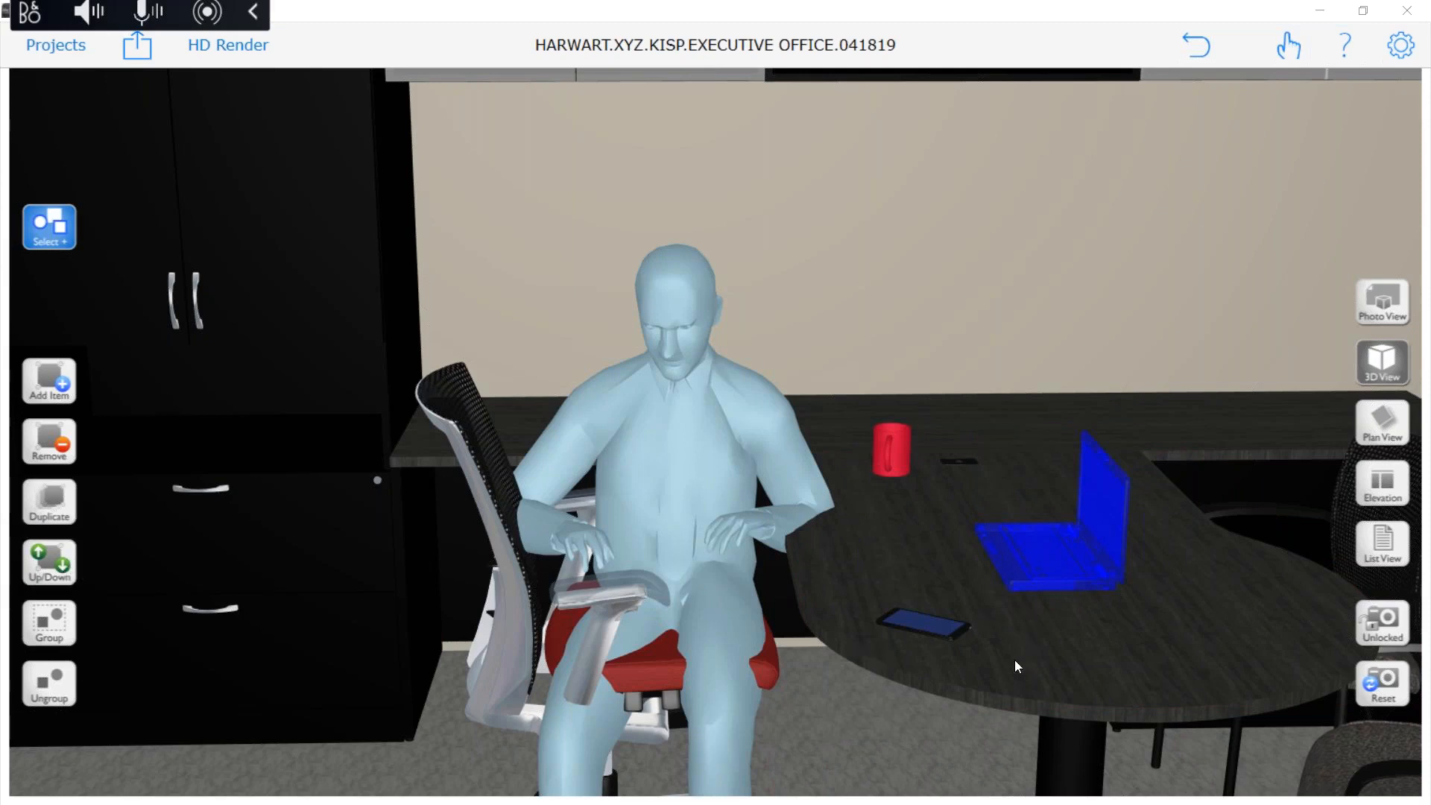
{"action": "left_click_drag", "start_coordinate": [1028, 550], "coordinate": [867, 511]}
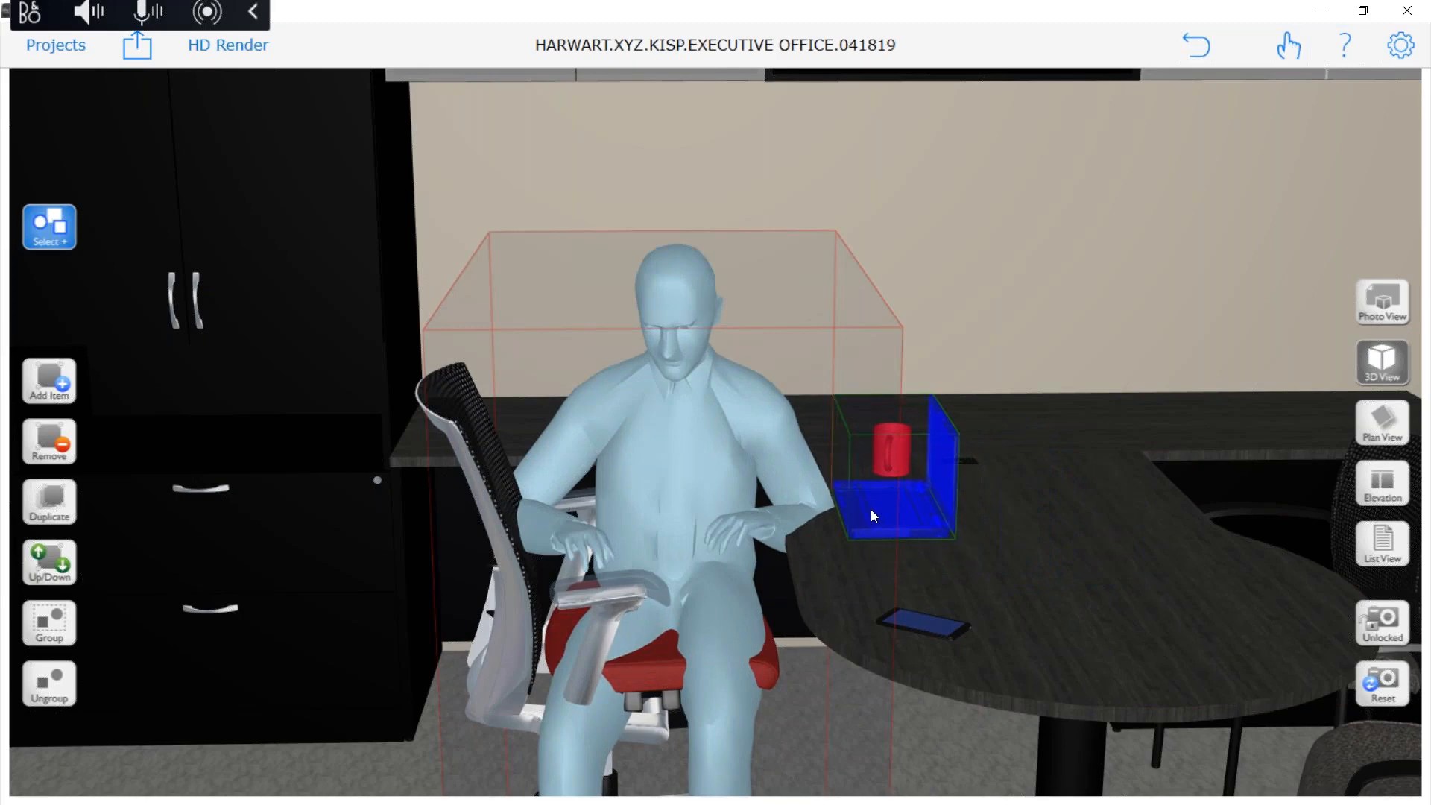
{"action": "left_click", "coordinate": [1383, 422]}
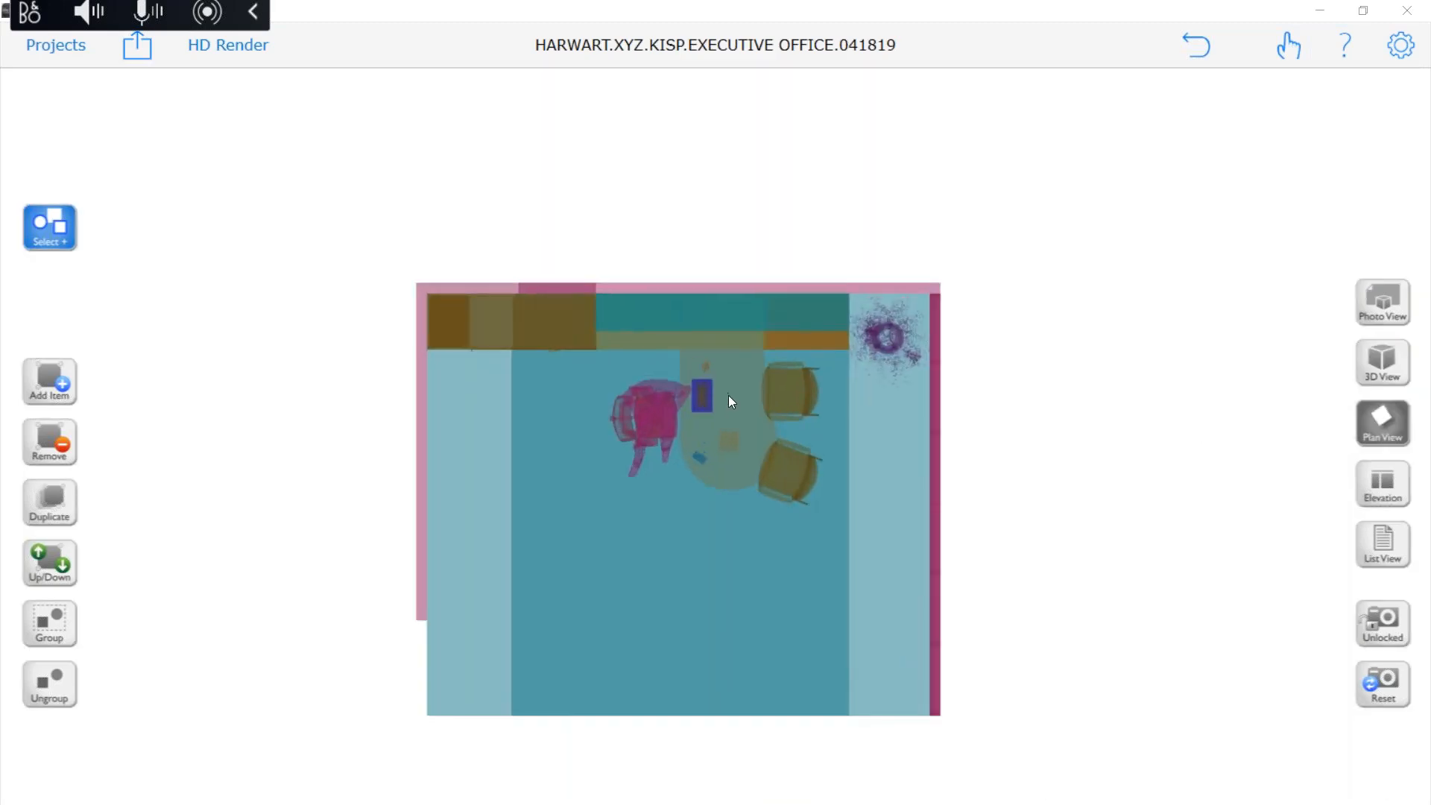
{"action": "scroll", "coordinate": [727, 395], "scroll_direction": "up", "scroll_amount": 8}
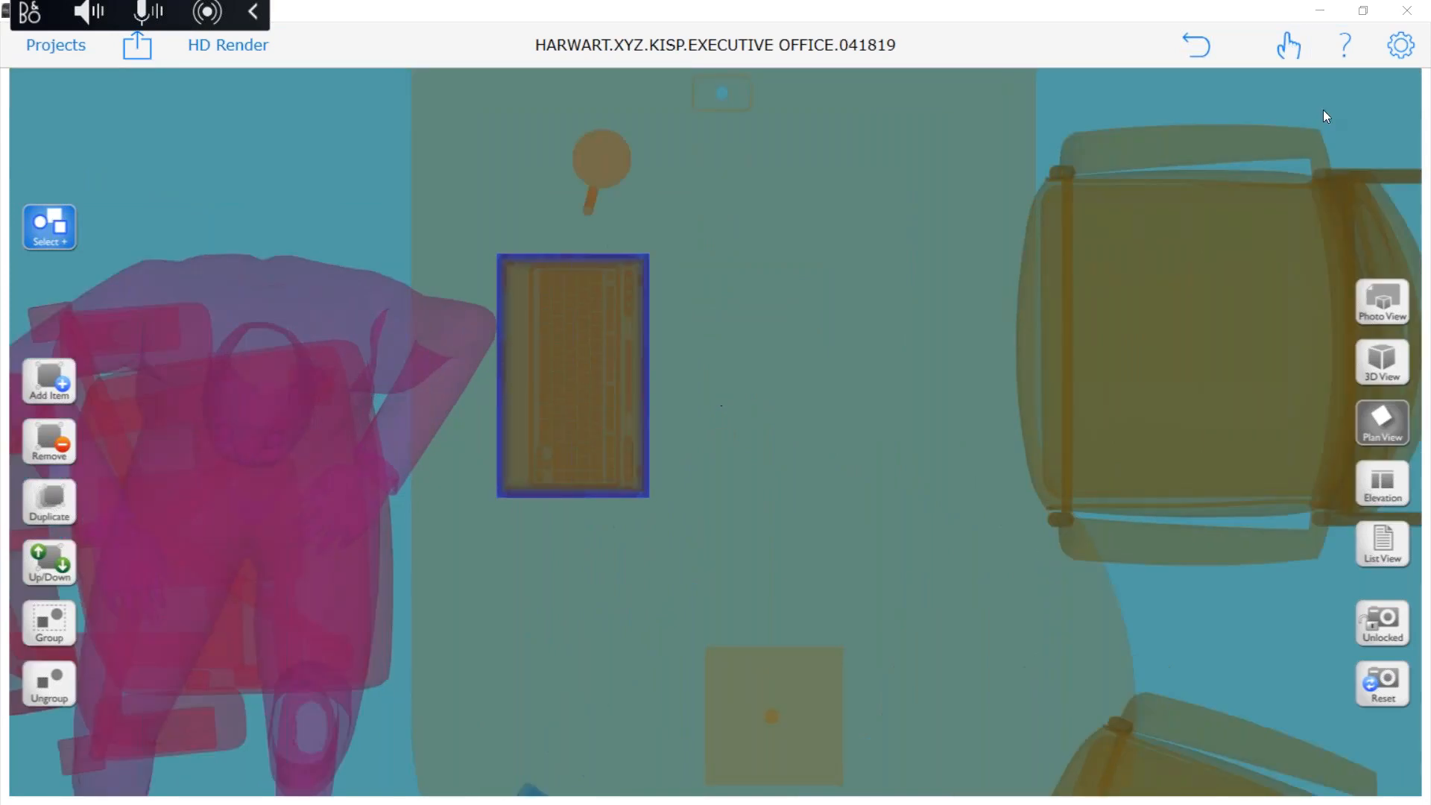
Turn off Snap To in the project settings and reposition the laptop along the desk edge in front of the seated figure
{"action": "left_click", "coordinate": [1398, 33]}
{"action": "left_click", "coordinate": [1041, 237]}
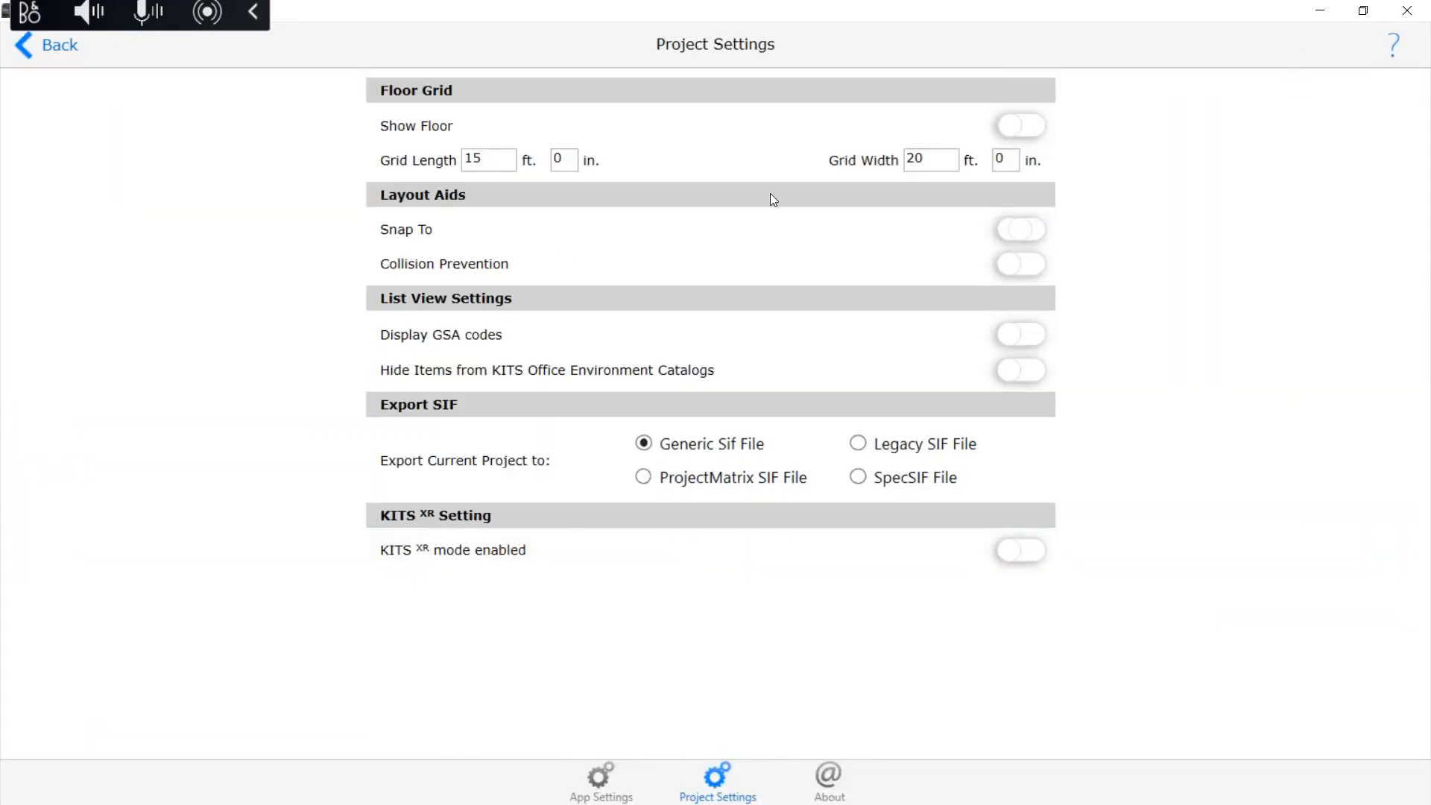
{"action": "left_click", "coordinate": [54, 46]}
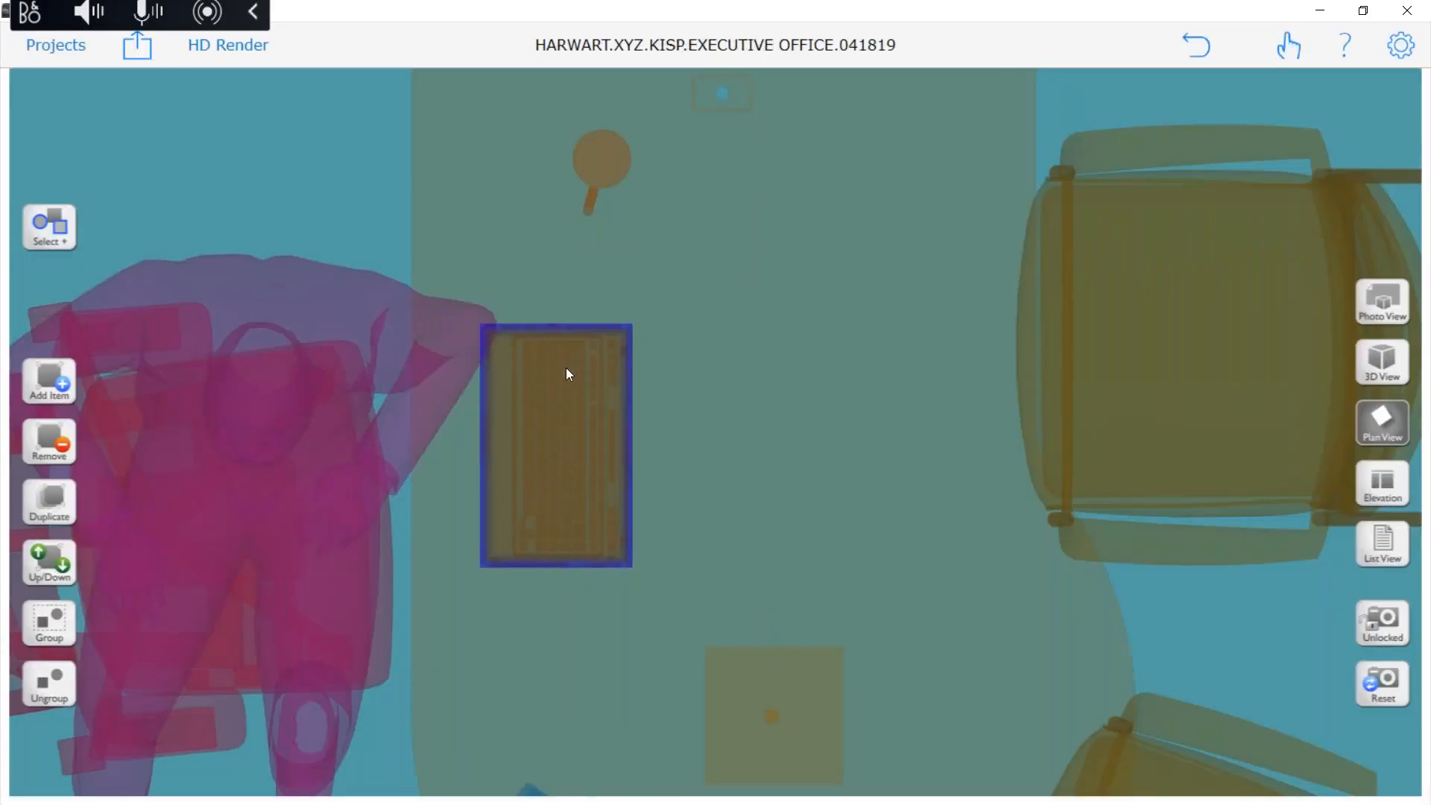
{"action": "mouse_move", "coordinate": [565, 368]}
{"action": "left_mouse_down"}
{"action": "mouse_move", "coordinate": [560, 410]}
{"action": "mouse_move", "coordinate": [560, 396]}
{"action": "left_mouse_up"}
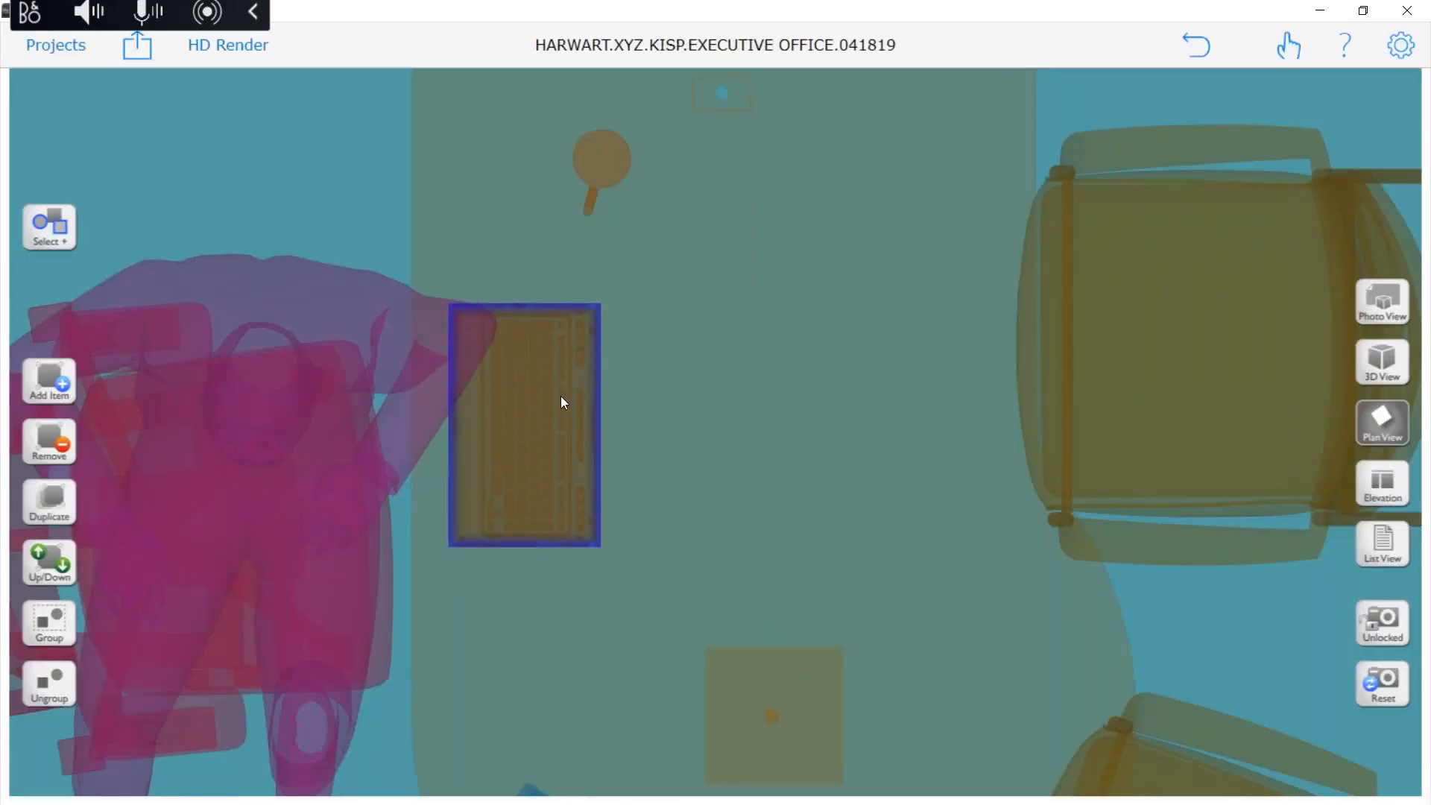
Rotate the seated figure to face the desk in plan, move it onto the task chair, and fine-tune its position in 3D
{"action": "scroll", "coordinate": [591, 401], "scroll_direction": "down", "scroll_amount": 3}
{"action": "mouse_move", "coordinate": [289, 531]}
{"action": "right_mouse_down"}
{"action": "mouse_move", "coordinate": [477, 537]}
{"action": "mouse_move", "coordinate": [286, 556]}
{"action": "right_mouse_up"}
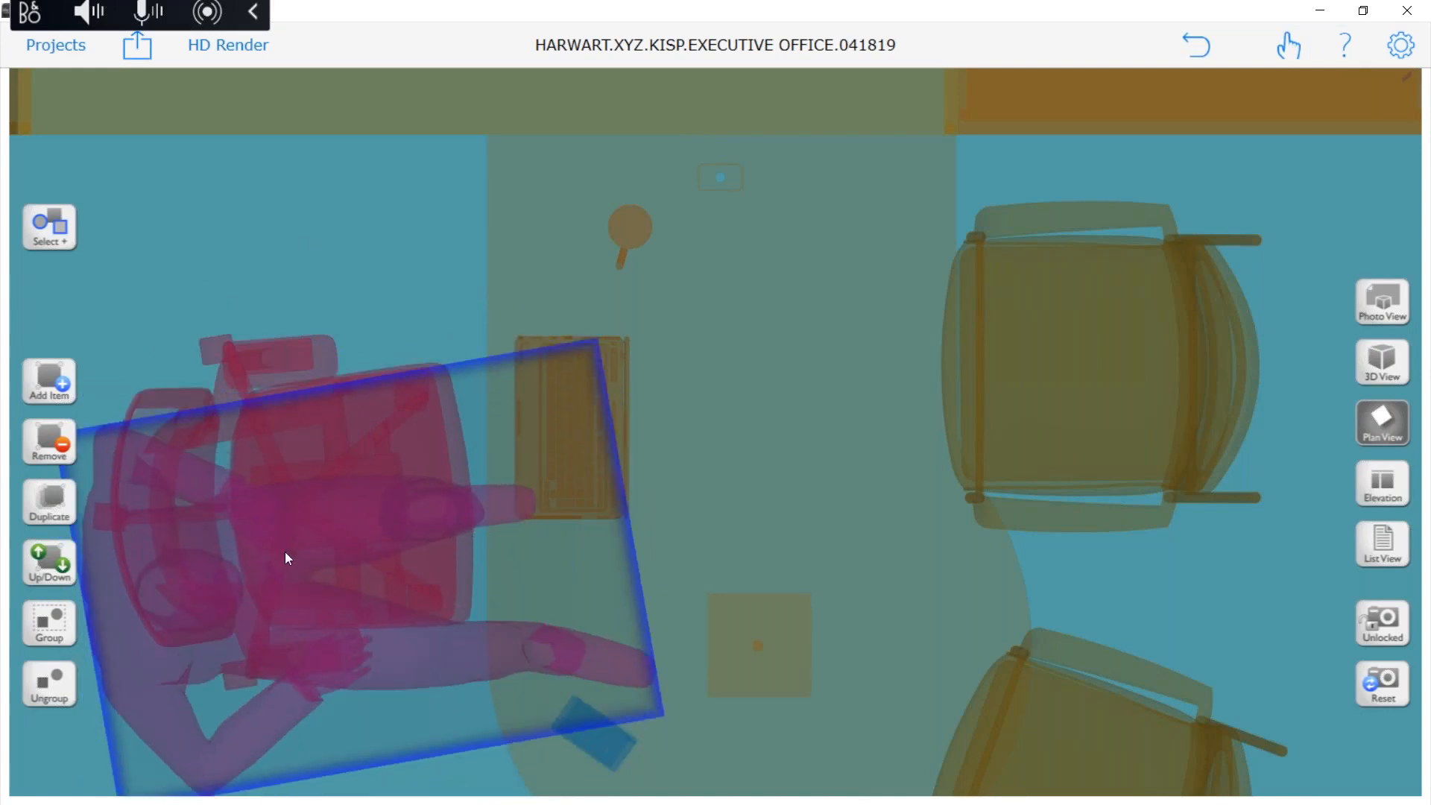
{"action": "left_click_drag", "start_coordinate": [181, 573], "coordinate": [277, 496]}
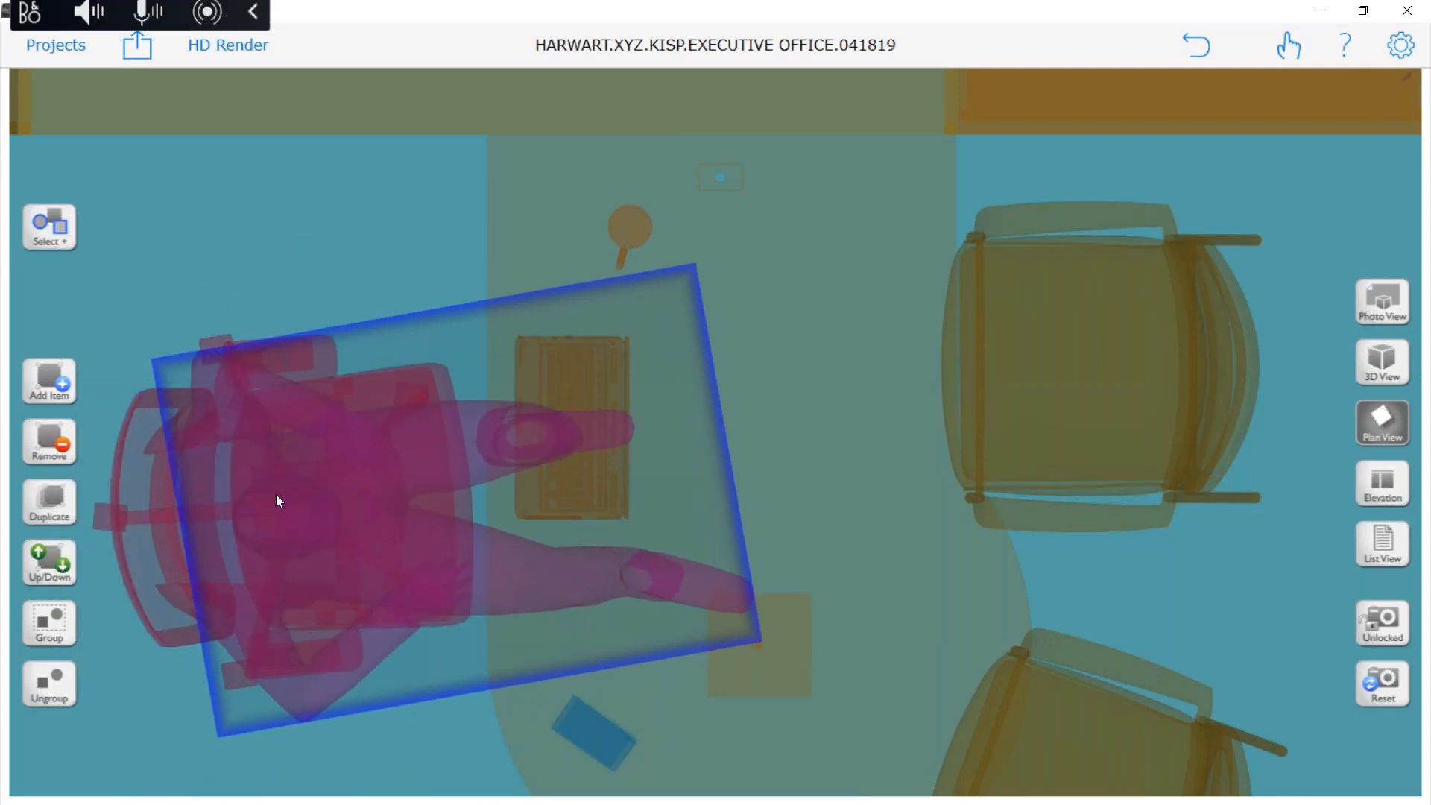
{"action": "left_click", "coordinate": [1388, 369]}
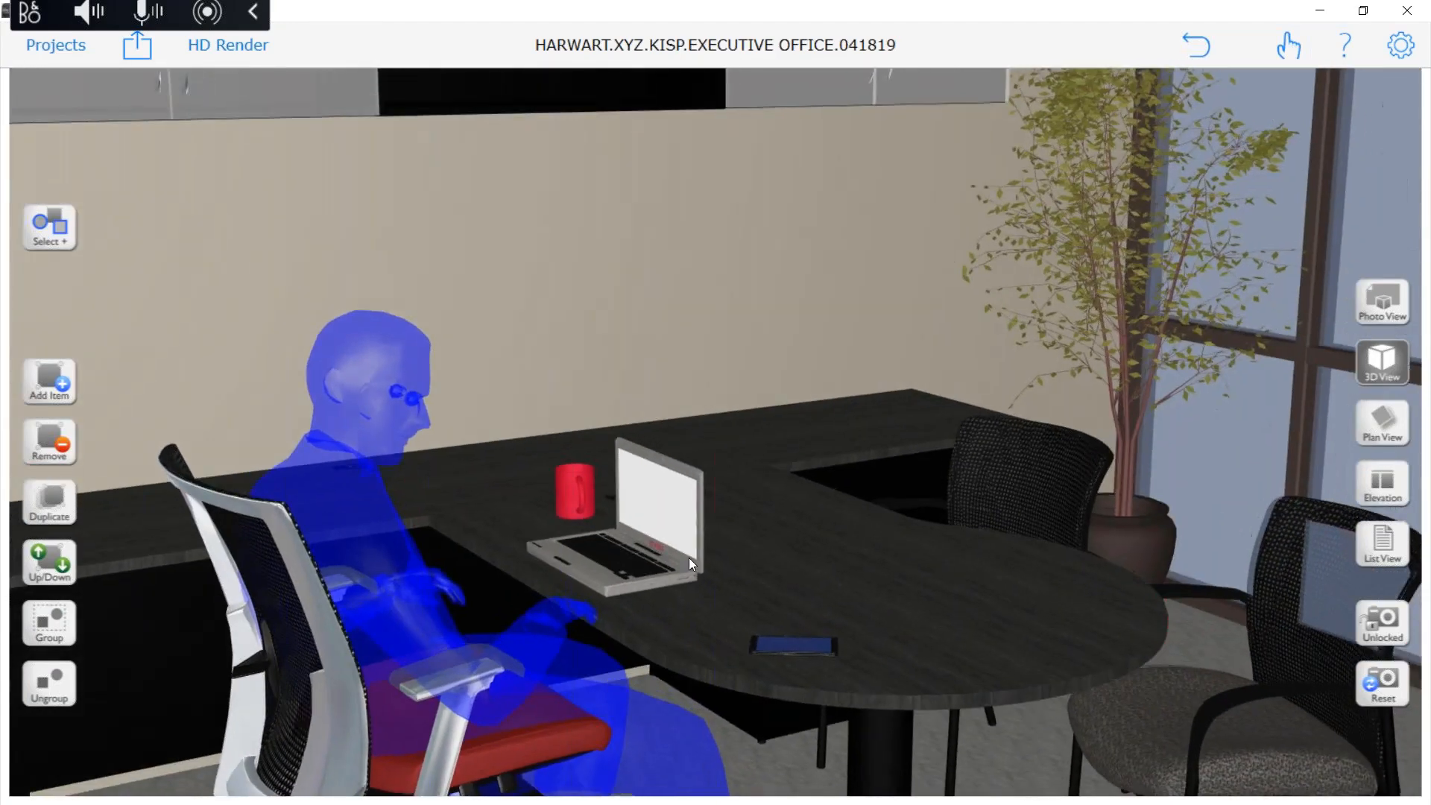
{"action": "left_click_drag", "start_coordinate": [372, 578], "coordinate": [392, 570]}
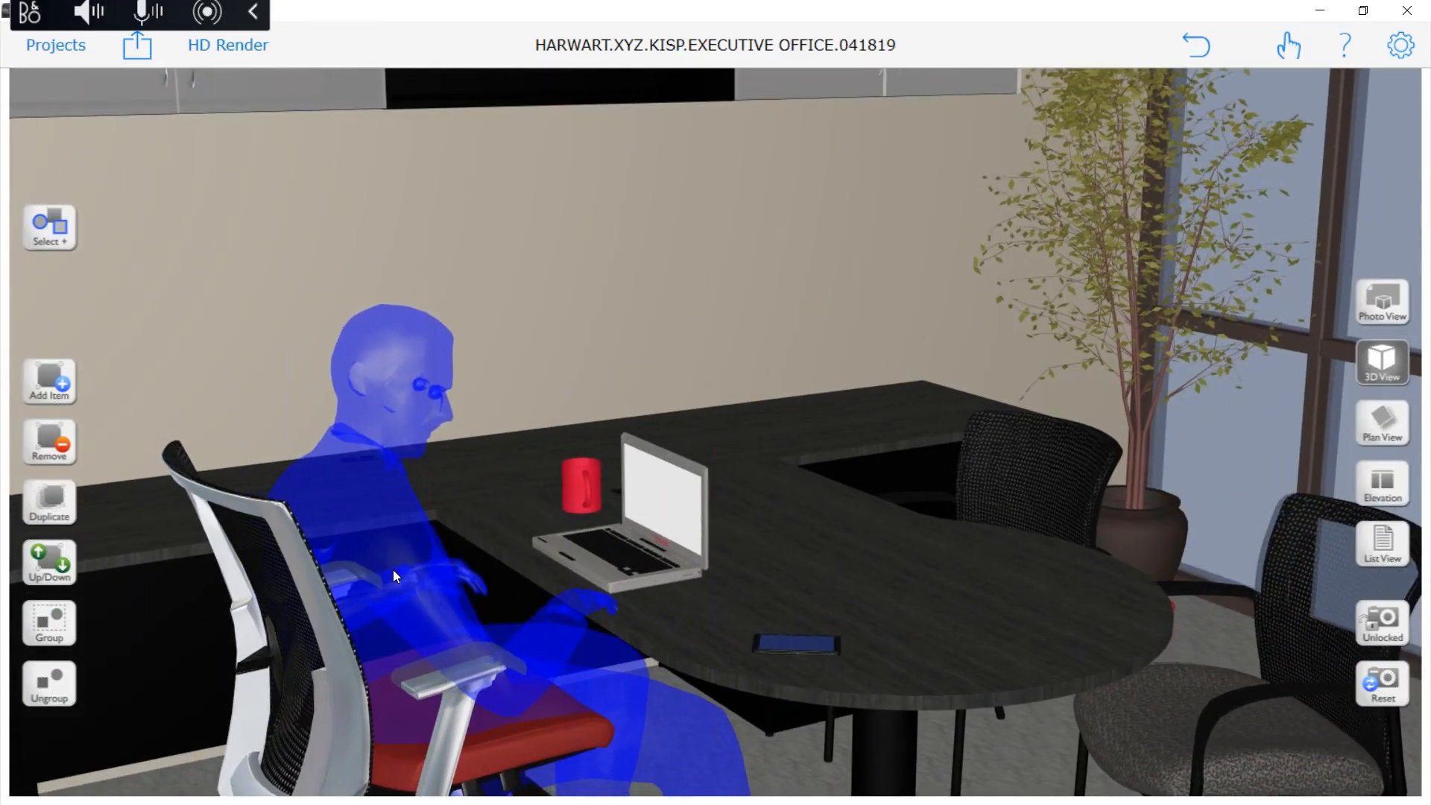
Ungroup the task chair from the office furniture group
{"action": "left_click", "coordinate": [279, 548]}
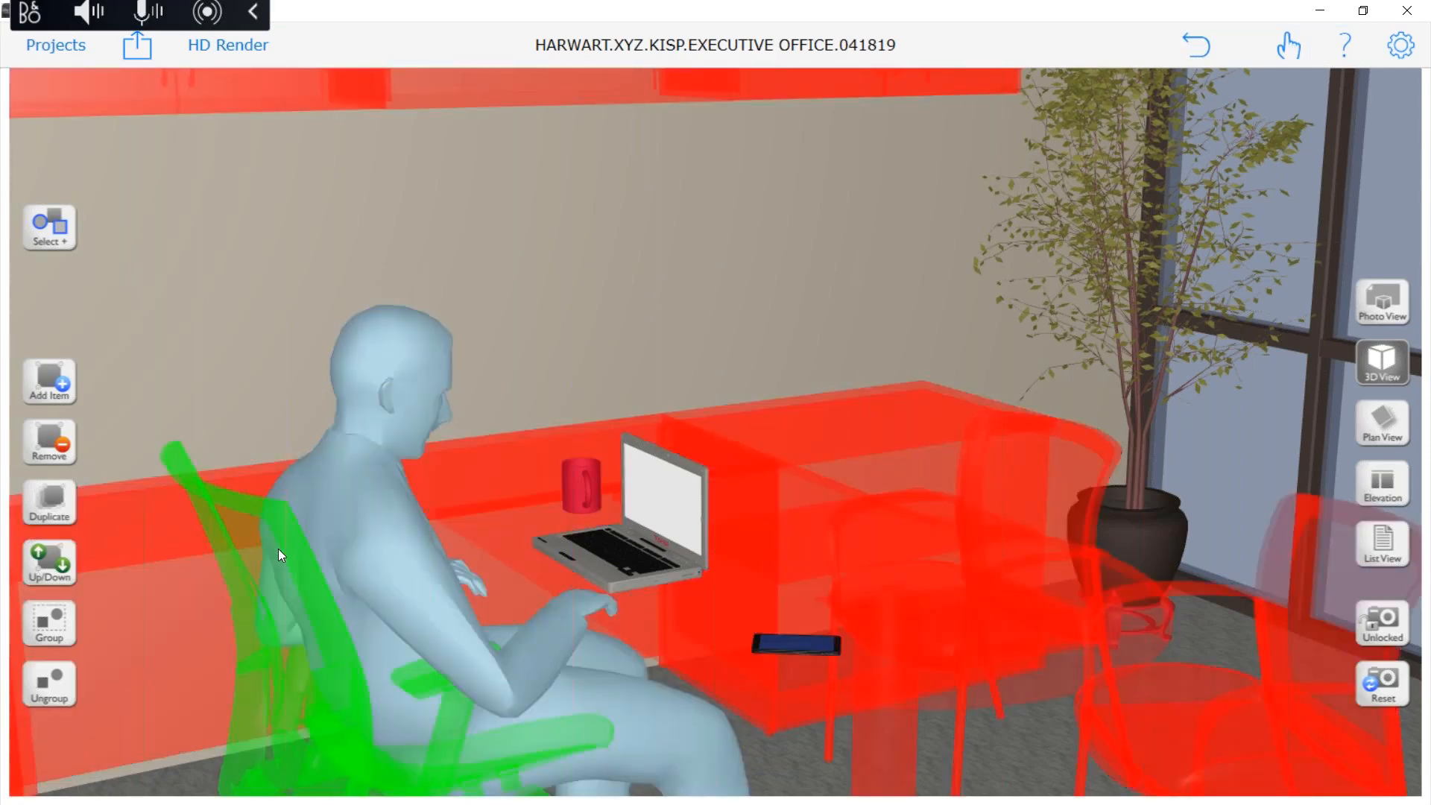
{"action": "left_click", "coordinate": [56, 689]}
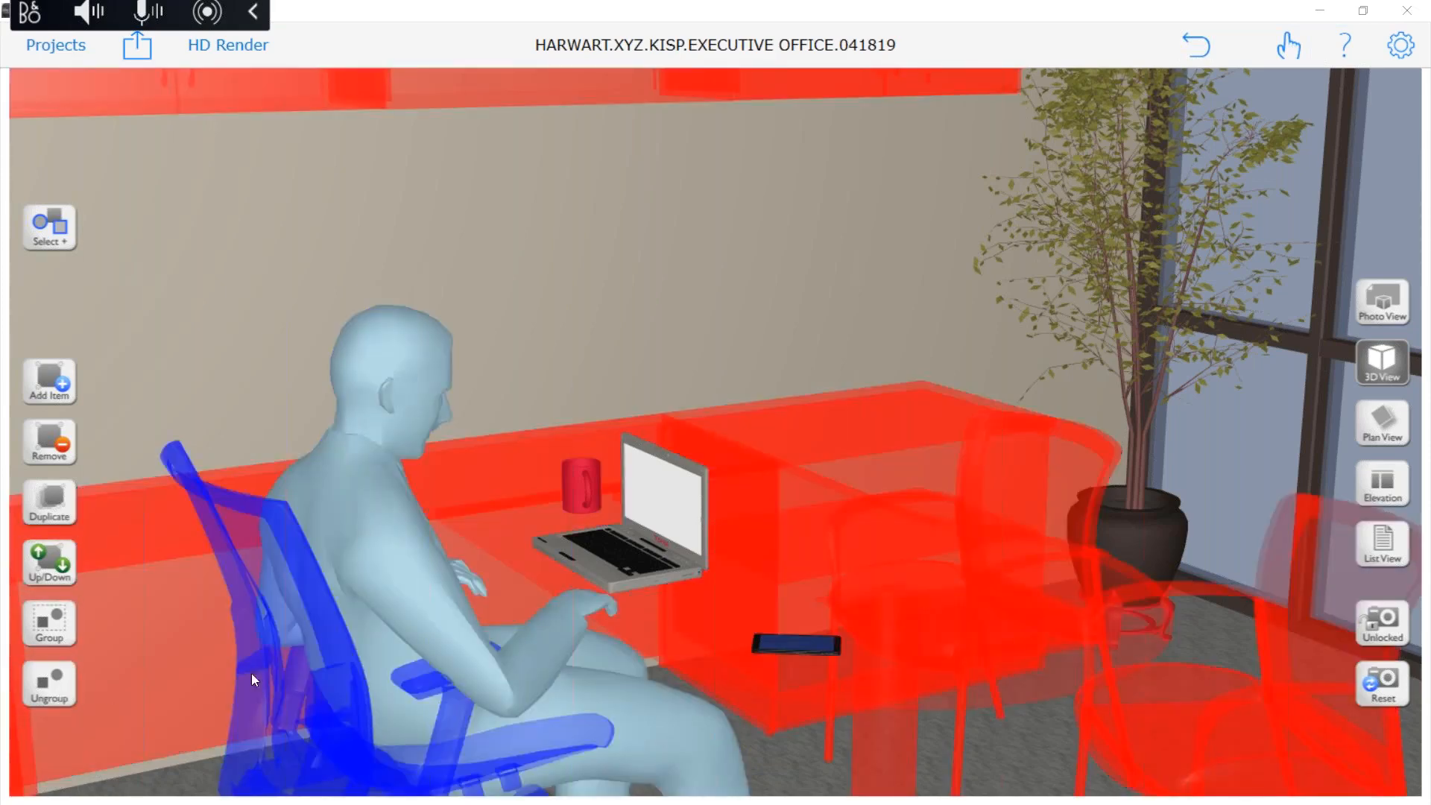
{"action": "scroll", "coordinate": [1015, 461], "scroll_direction": "down", "scroll_amount": 6}
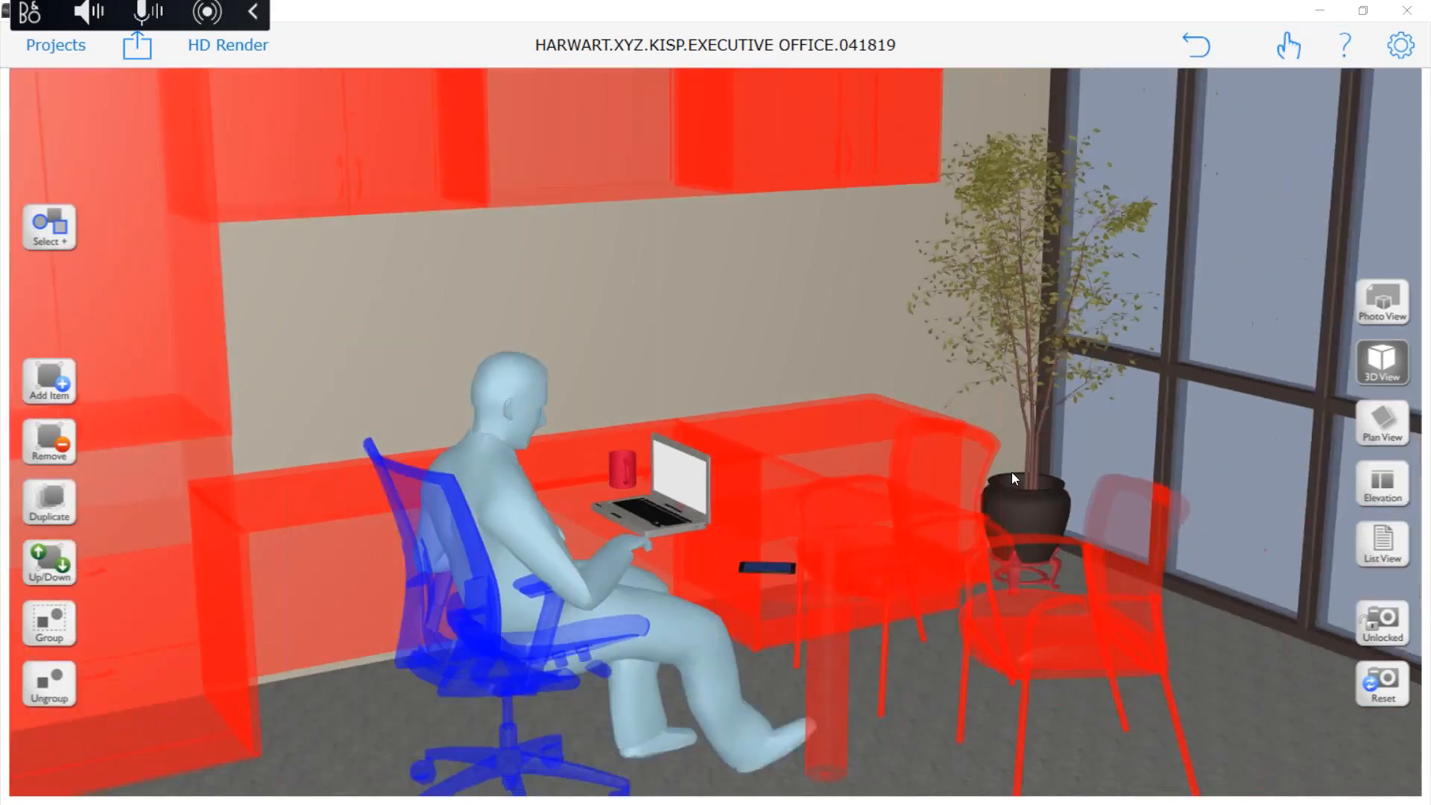
Group the seated figure with the task chair
{"action": "left_click", "coordinate": [660, 481]}
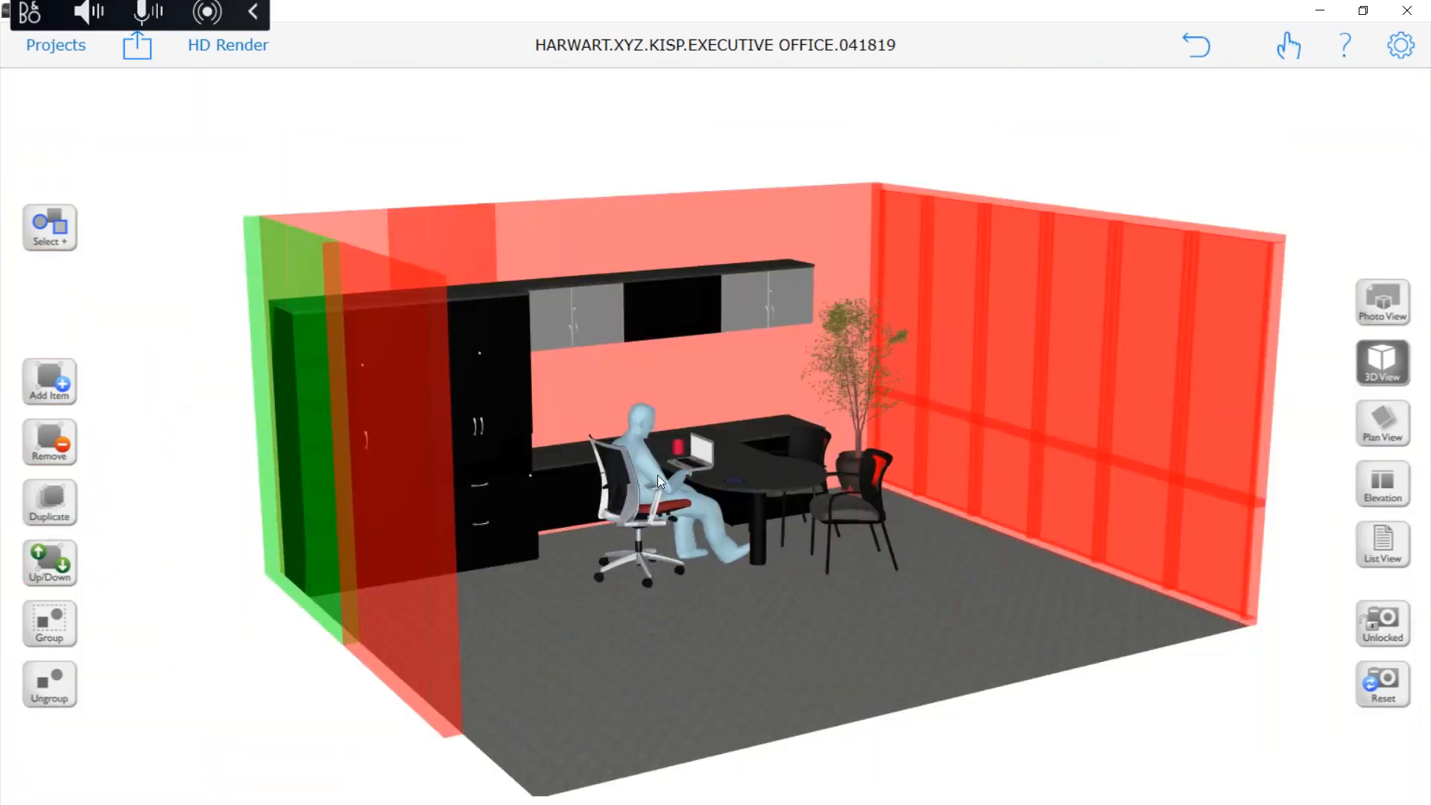
{"action": "left_click", "coordinate": [658, 475]}
{"action": "scroll", "coordinate": [657, 475], "scroll_direction": "up", "scroll_amount": 5}
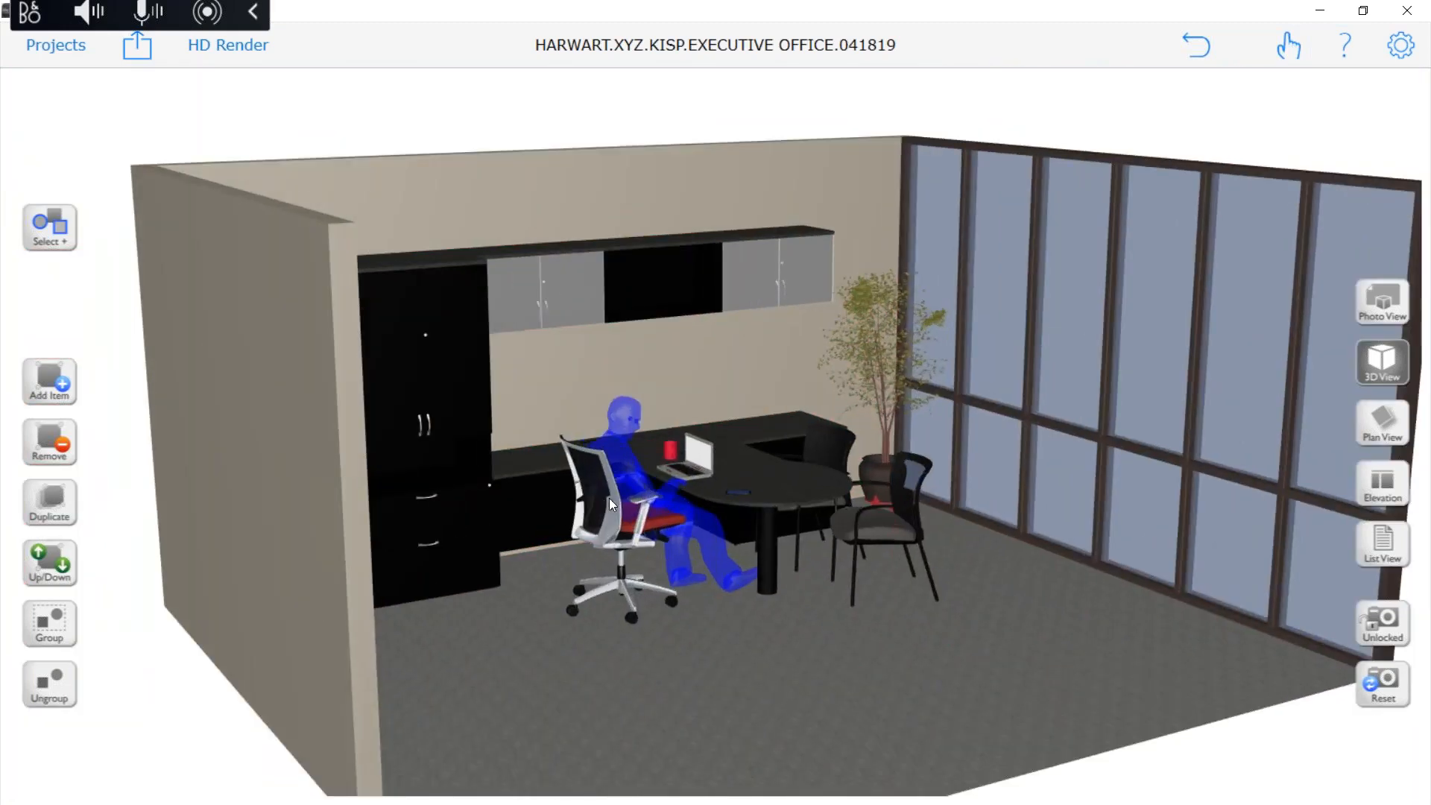
{"action": "left_click", "coordinate": [637, 485]}
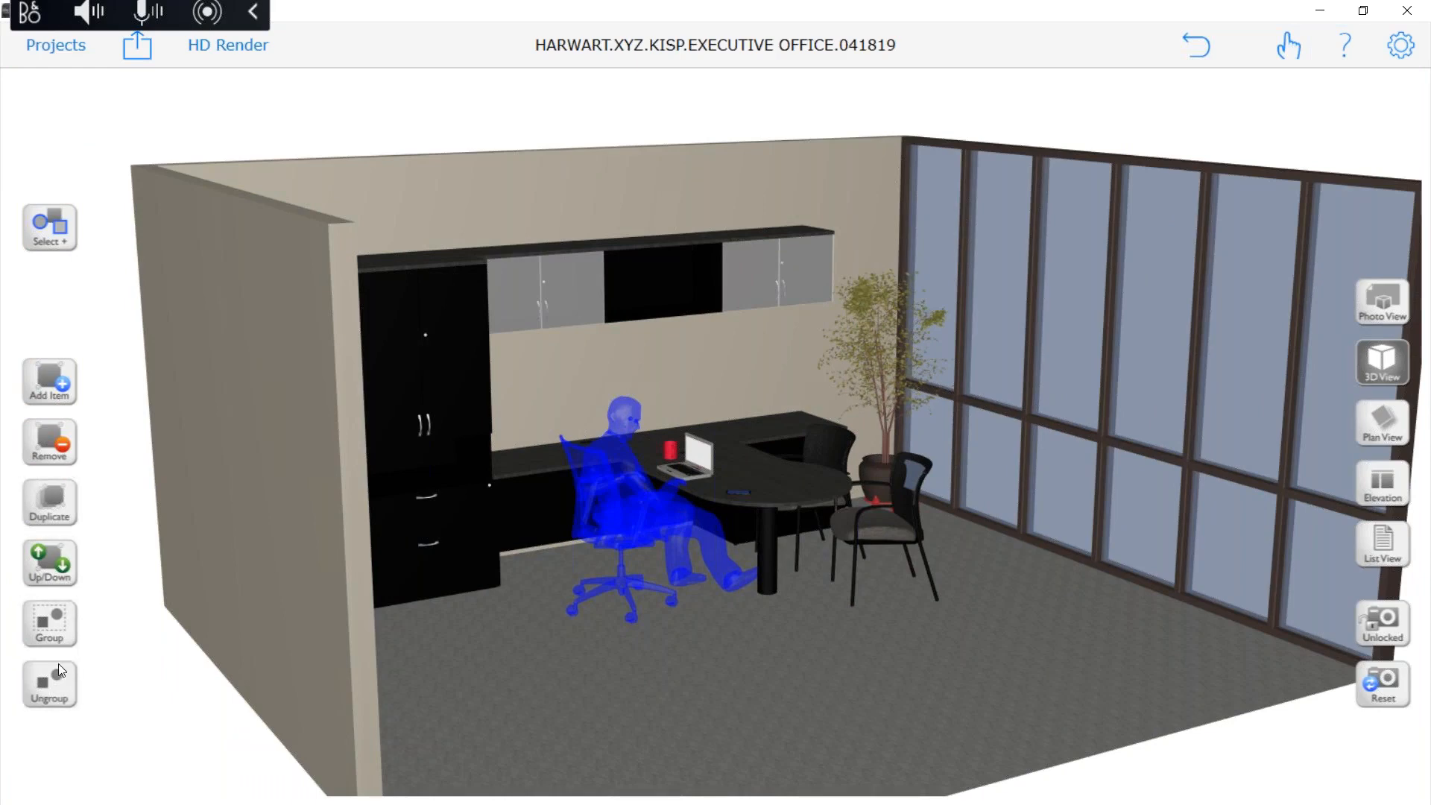
{"action": "left_click", "coordinate": [59, 623]}
{"action": "left_click", "coordinate": [1001, 654]}
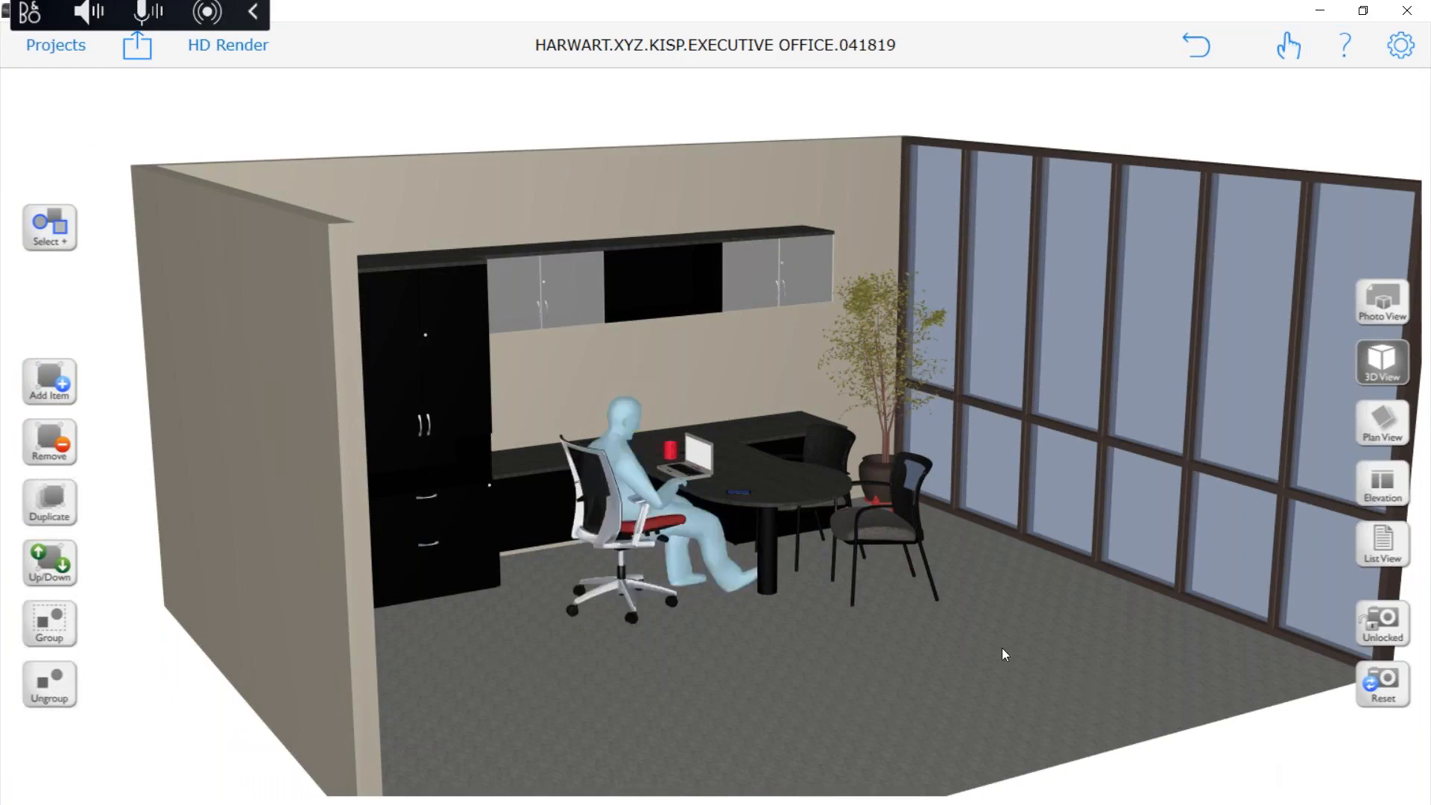
Move the grouped chair and seated figure closer to the desk edge, directly in front of the laptop
{"action": "left_click_drag", "start_coordinate": [585, 525], "coordinate": [671, 681]}
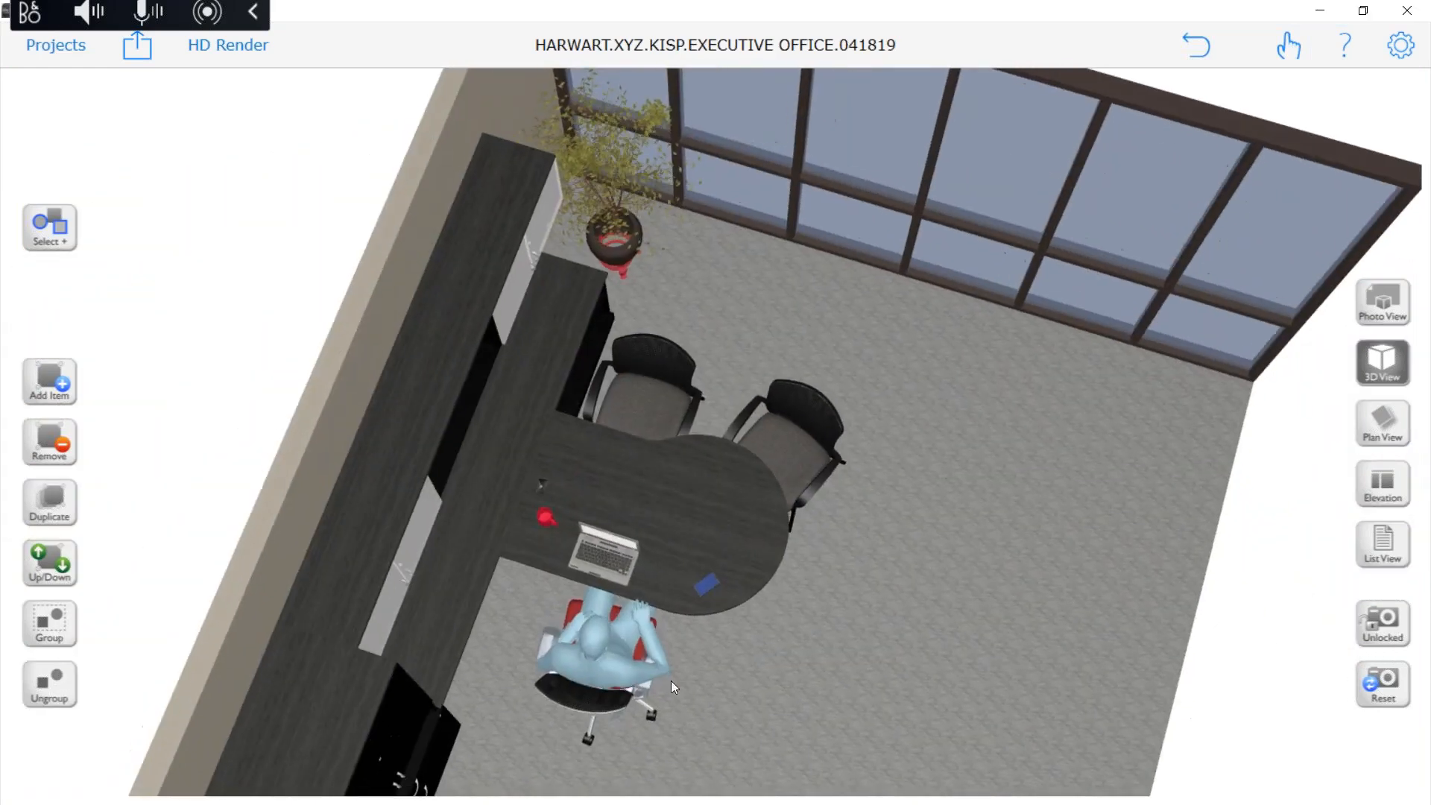
{"action": "left_click_drag", "start_coordinate": [590, 654], "coordinate": [566, 637]}
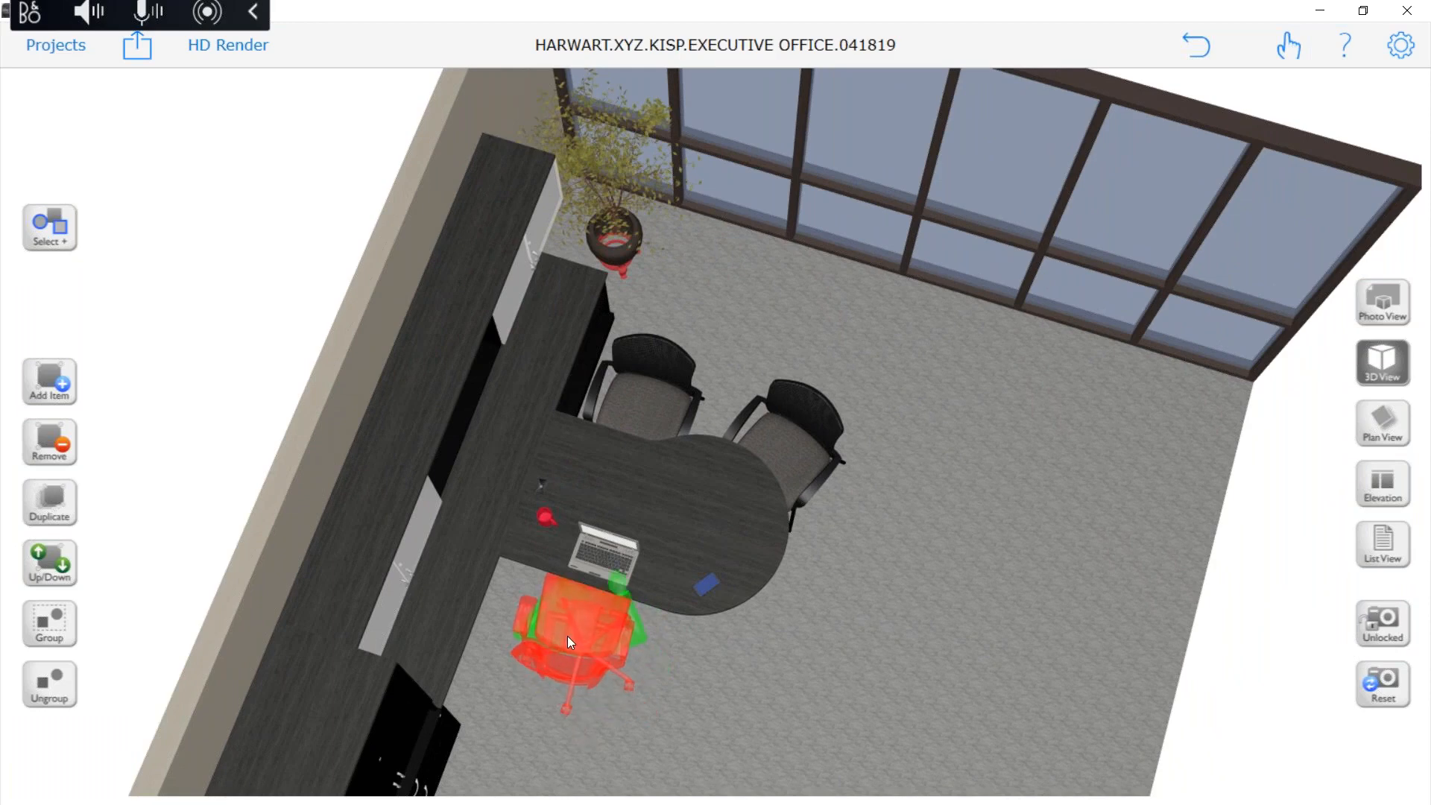
{"action": "left_click", "coordinate": [1269, 628]}
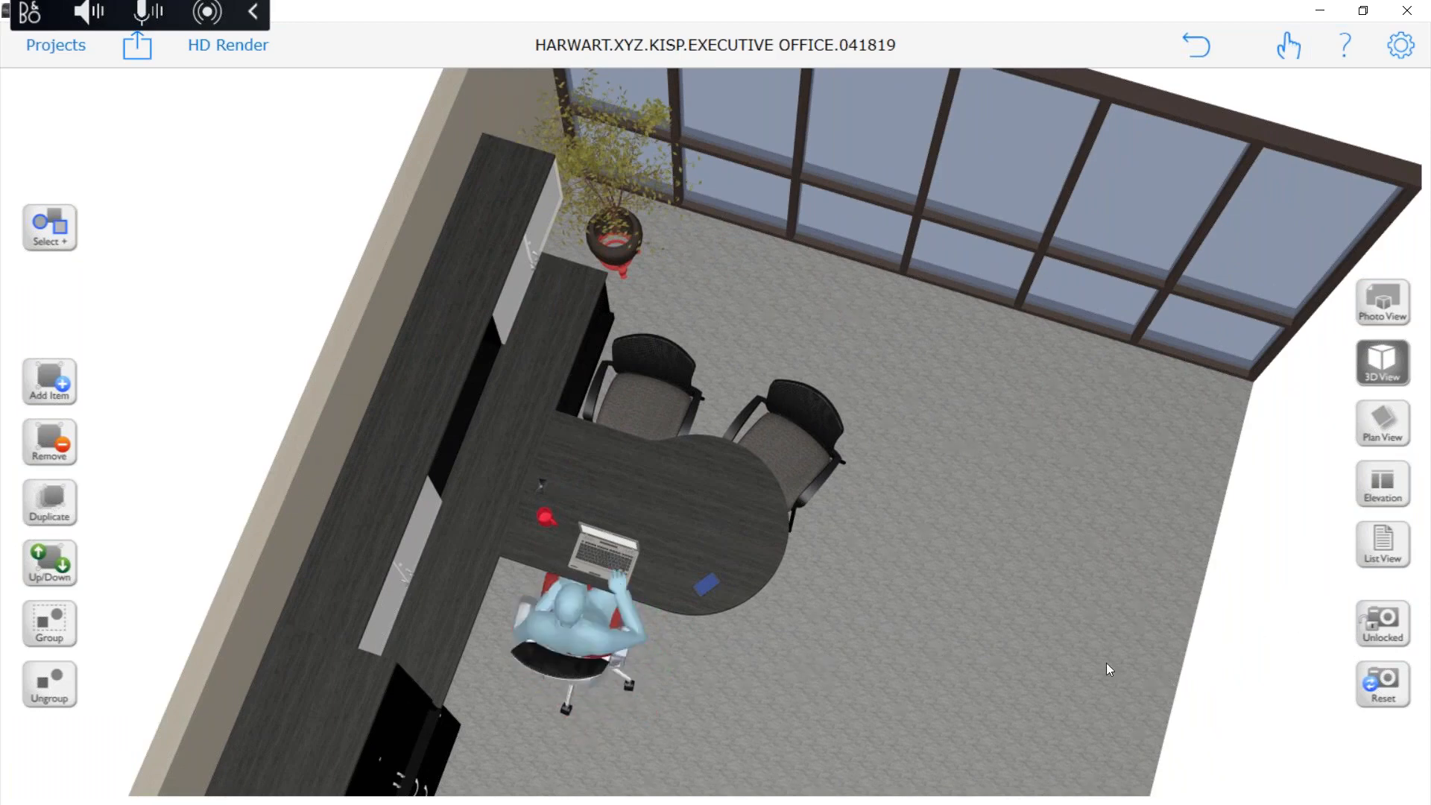
{"action": "left_click_drag", "start_coordinate": [1106, 663], "coordinate": [606, 440]}
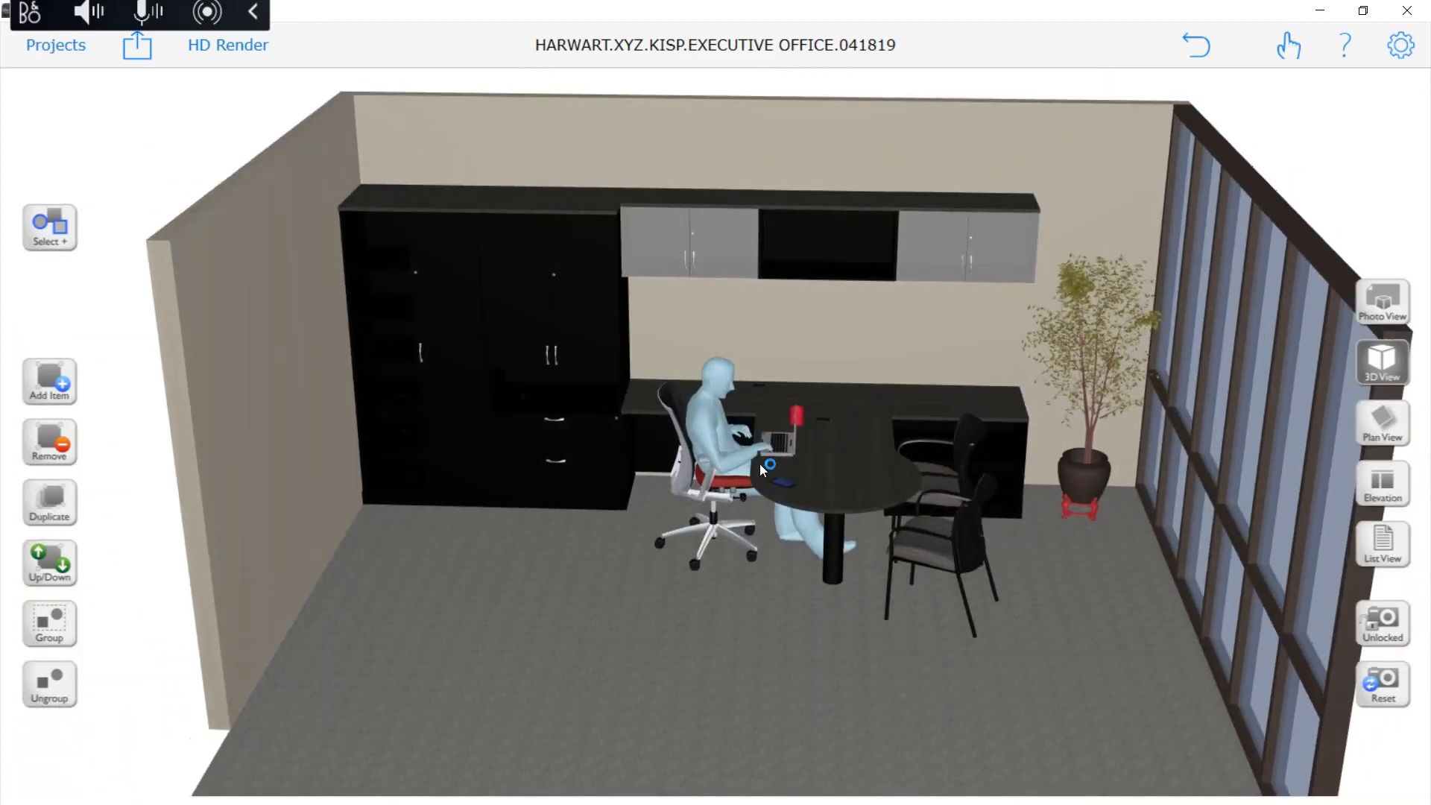
{"action": "scroll", "coordinate": [815, 490], "scroll_direction": "up", "scroll_amount": 5}
{"action": "scroll", "coordinate": [815, 489], "scroll_direction": "down", "scroll_amount": 7}
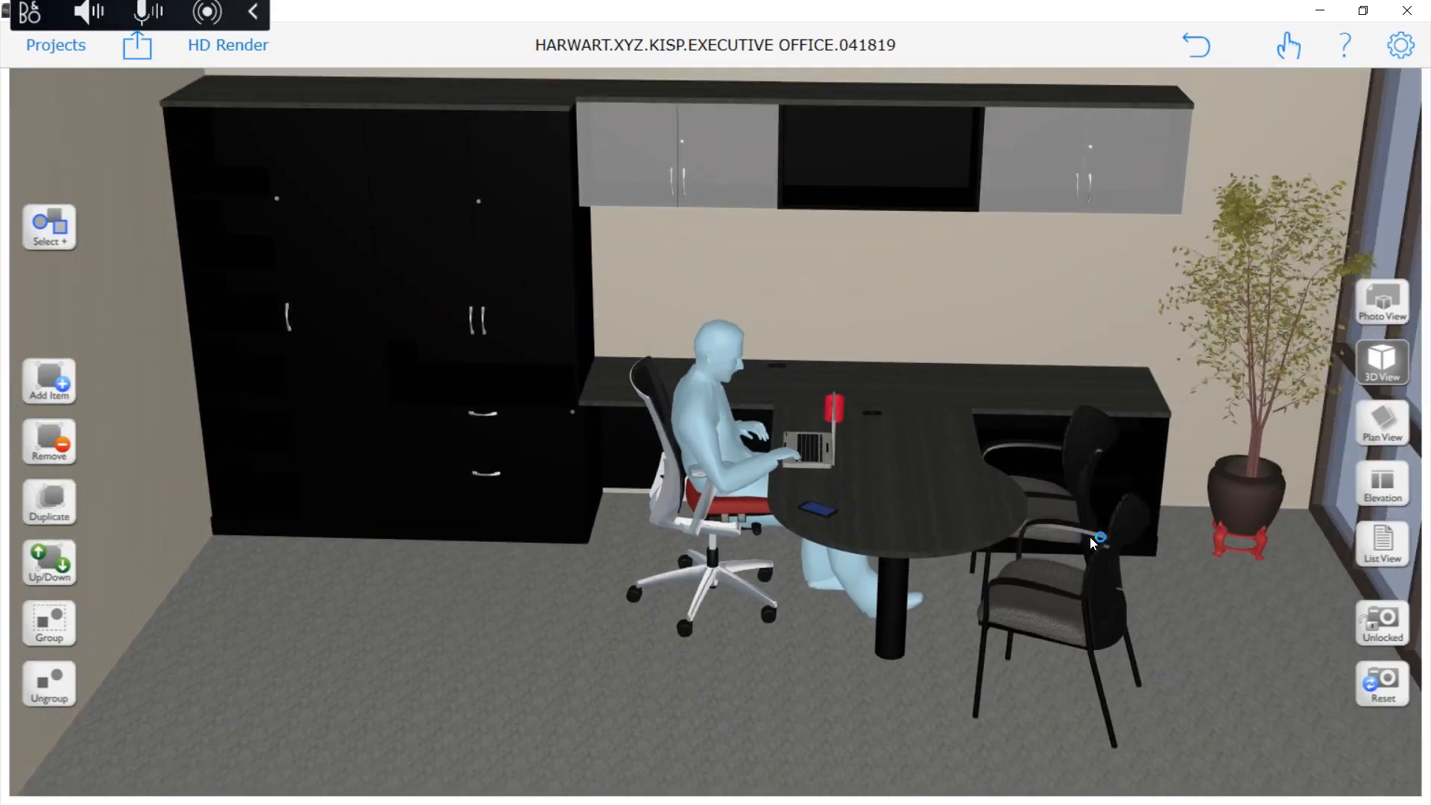
{"action": "left_click_drag", "start_coordinate": [874, 575], "coordinate": [843, 540]}
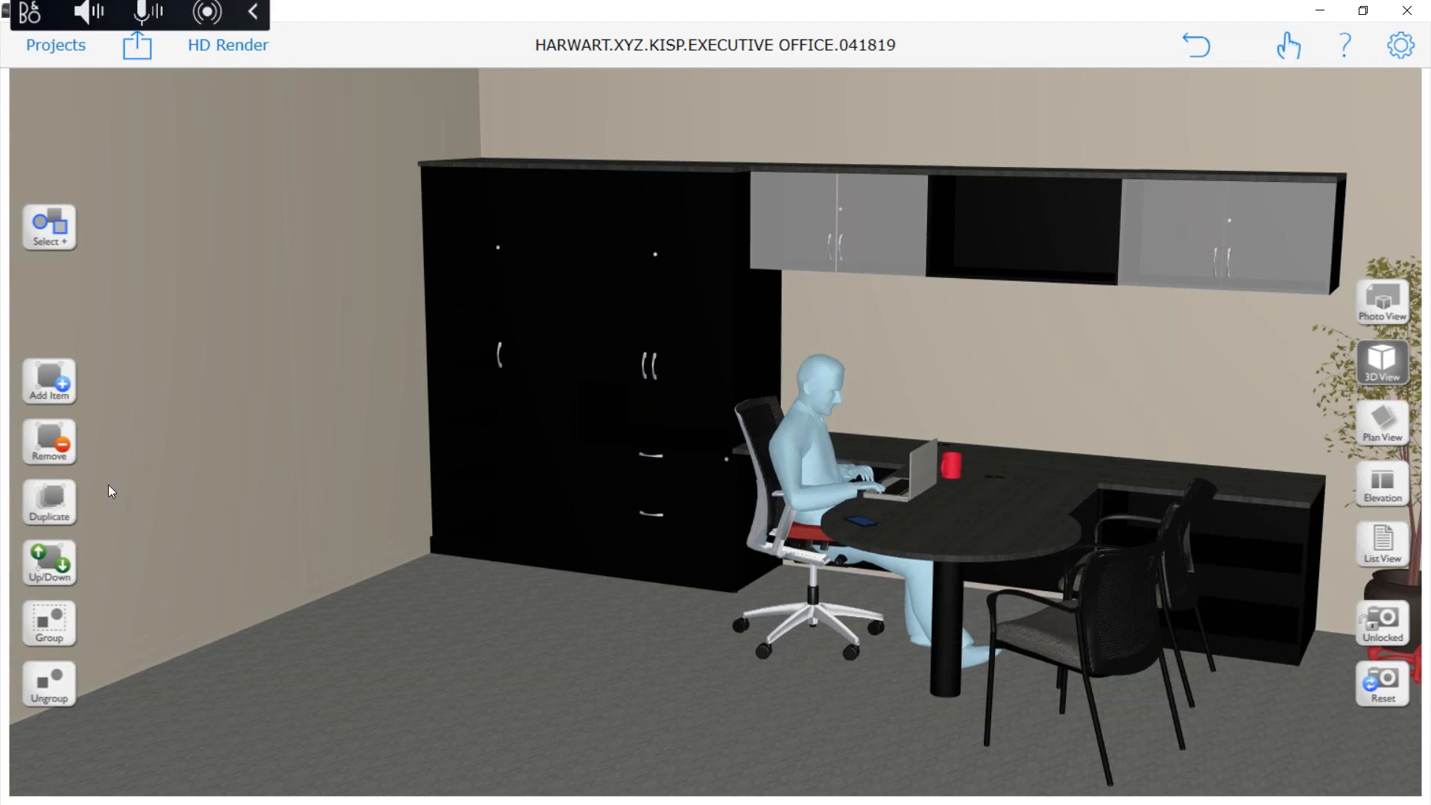
Choose the standing woman PF5 from the People catalog and set the People Color to PL-CL03 - Light Grey
{"action": "left_click", "coordinate": [55, 392]}
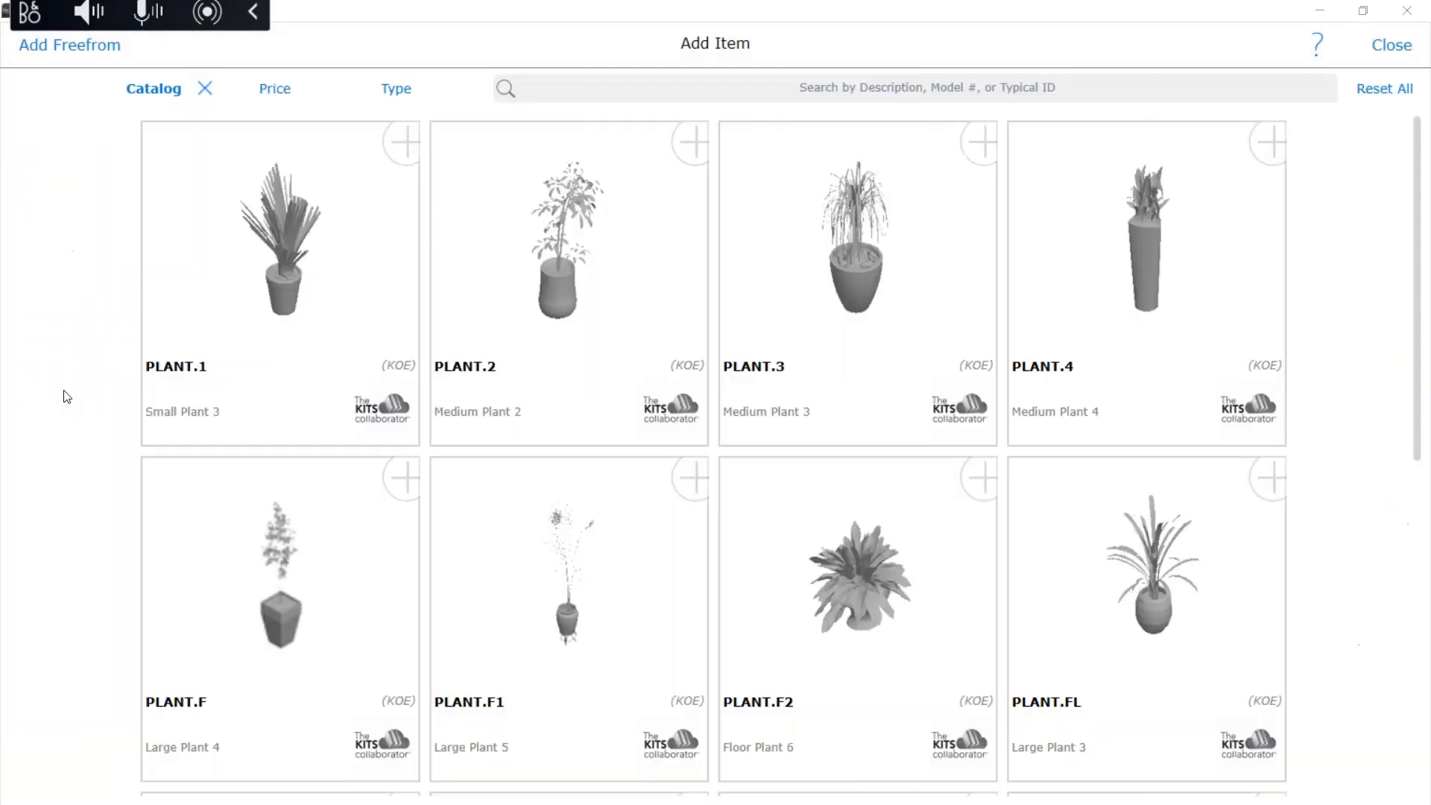
{"action": "left_click", "coordinate": [134, 104]}
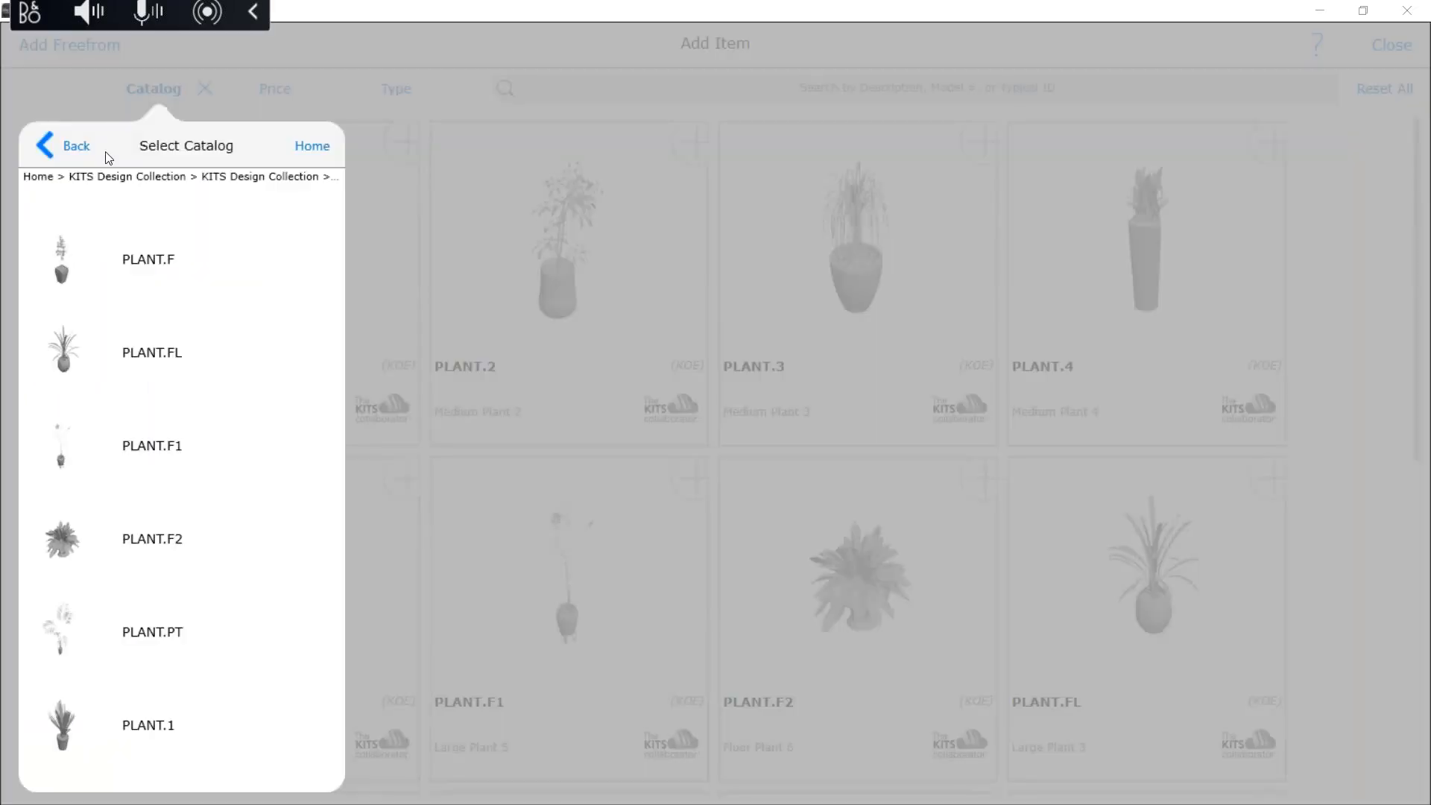
{"action": "left_click", "coordinate": [59, 146]}
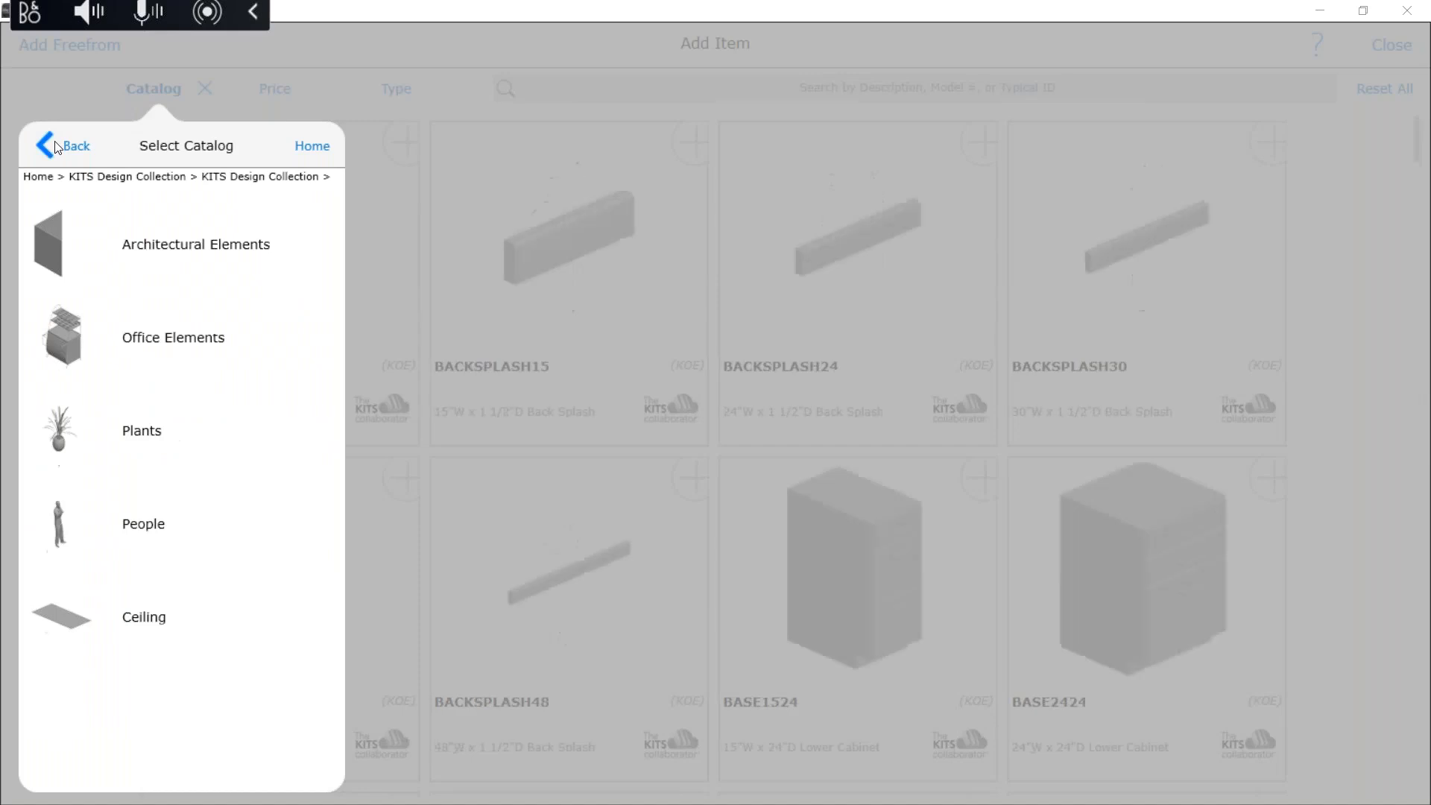
{"action": "left_click", "coordinate": [161, 530]}
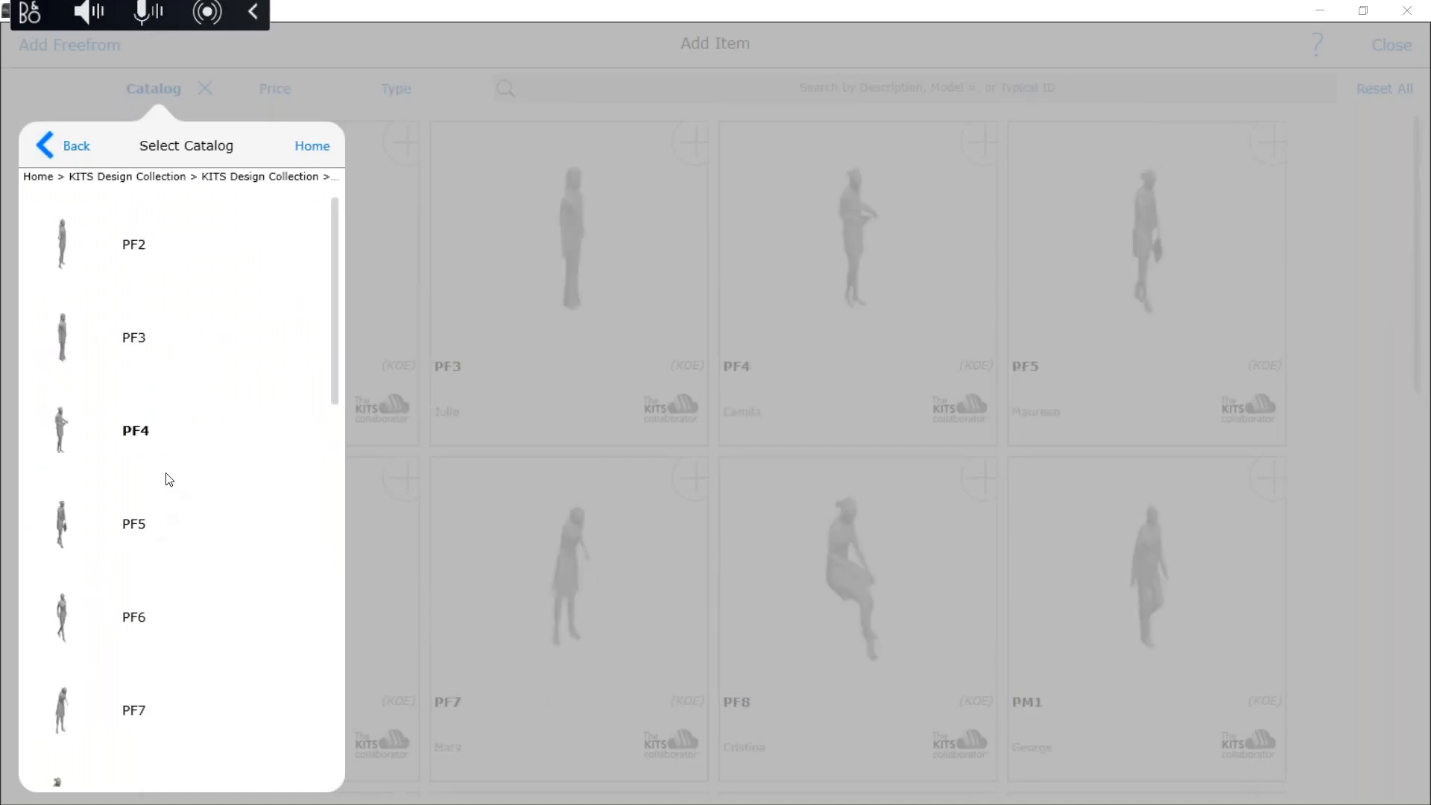
{"action": "left_click", "coordinate": [139, 526]}
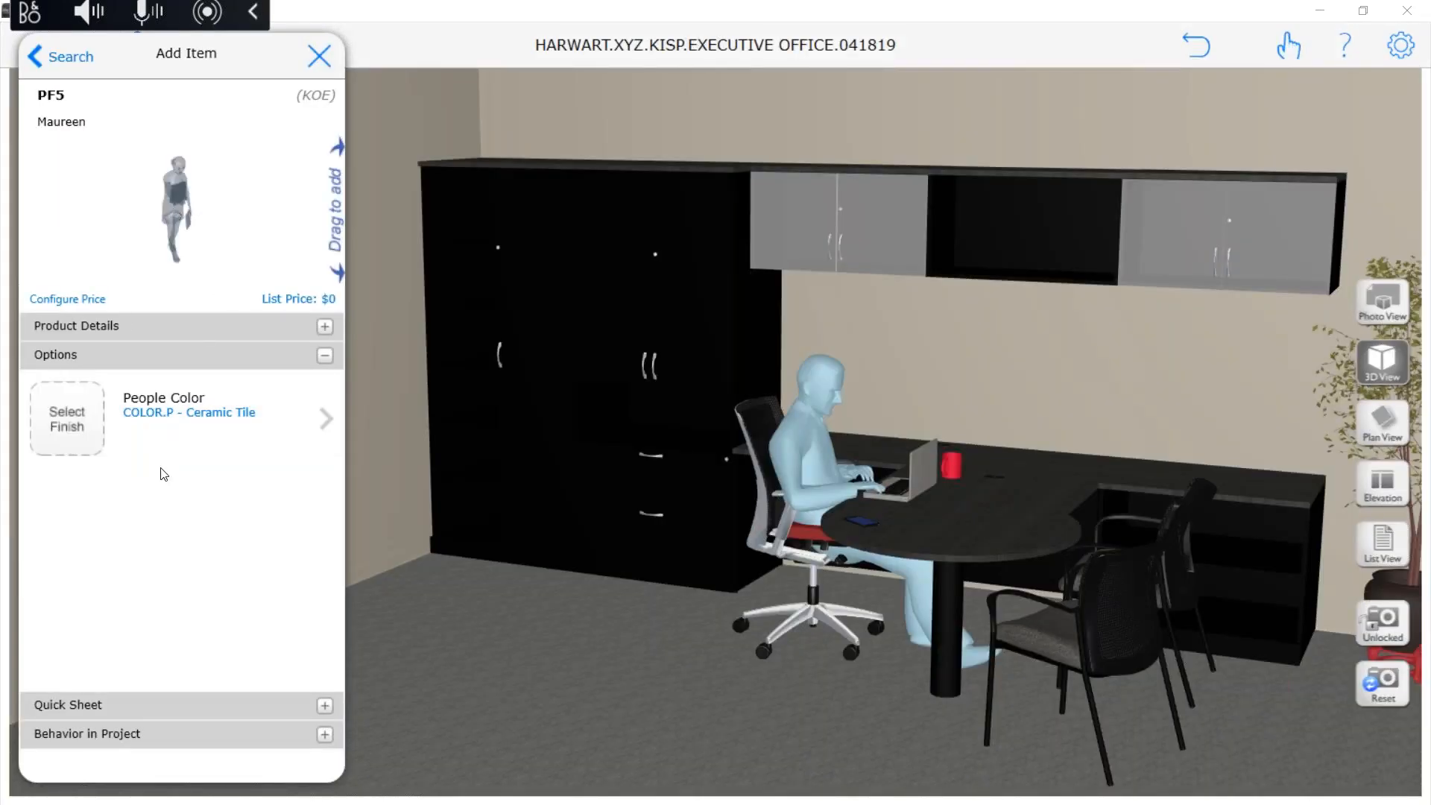
{"action": "left_click", "coordinate": [163, 428]}
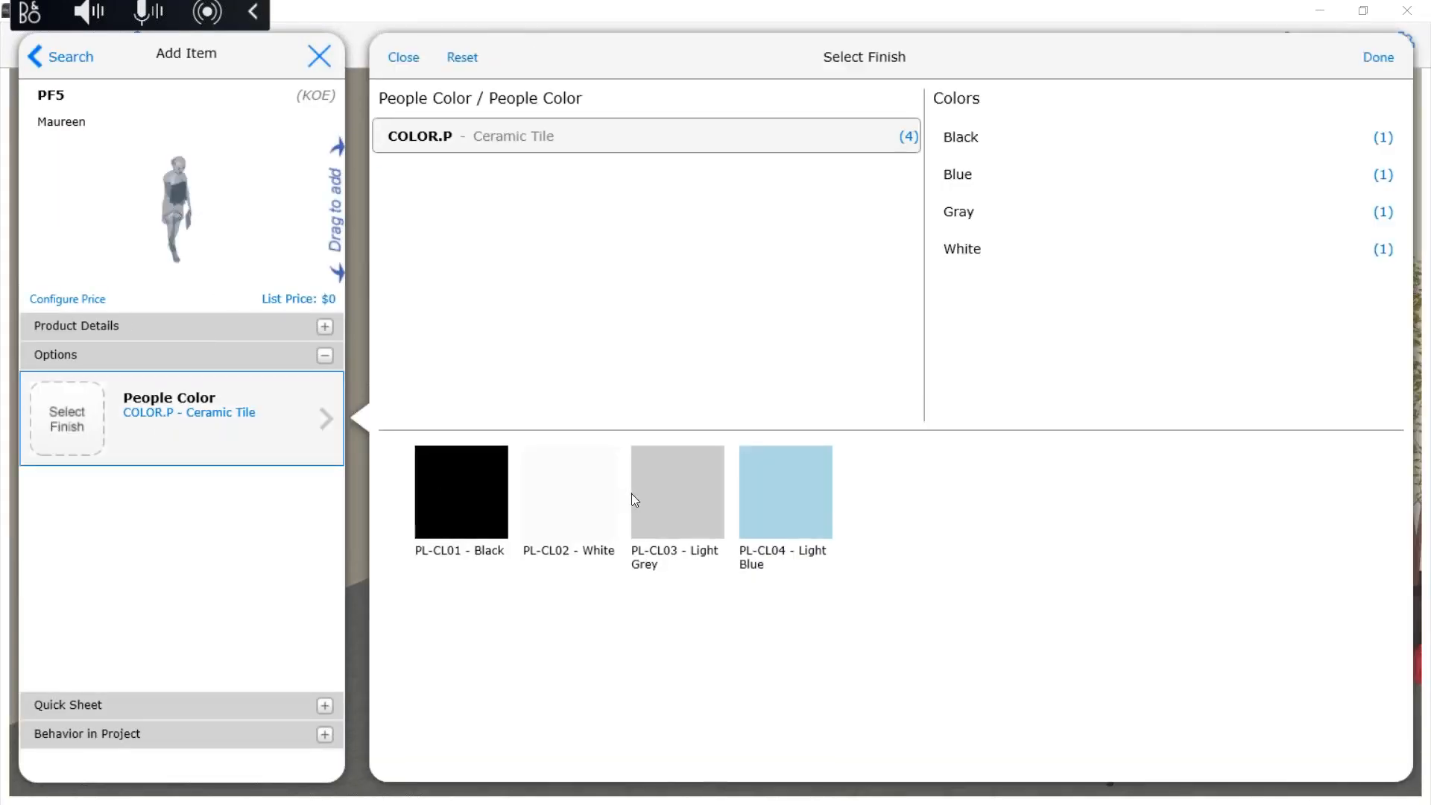
{"action": "left_click", "coordinate": [671, 495]}
{"action": "left_click", "coordinate": [395, 57]}
Place the standing woman in the room, turn her toward the desk, and move her behind the guest chairs
{"action": "left_click_drag", "start_coordinate": [168, 203], "coordinate": [832, 535]}
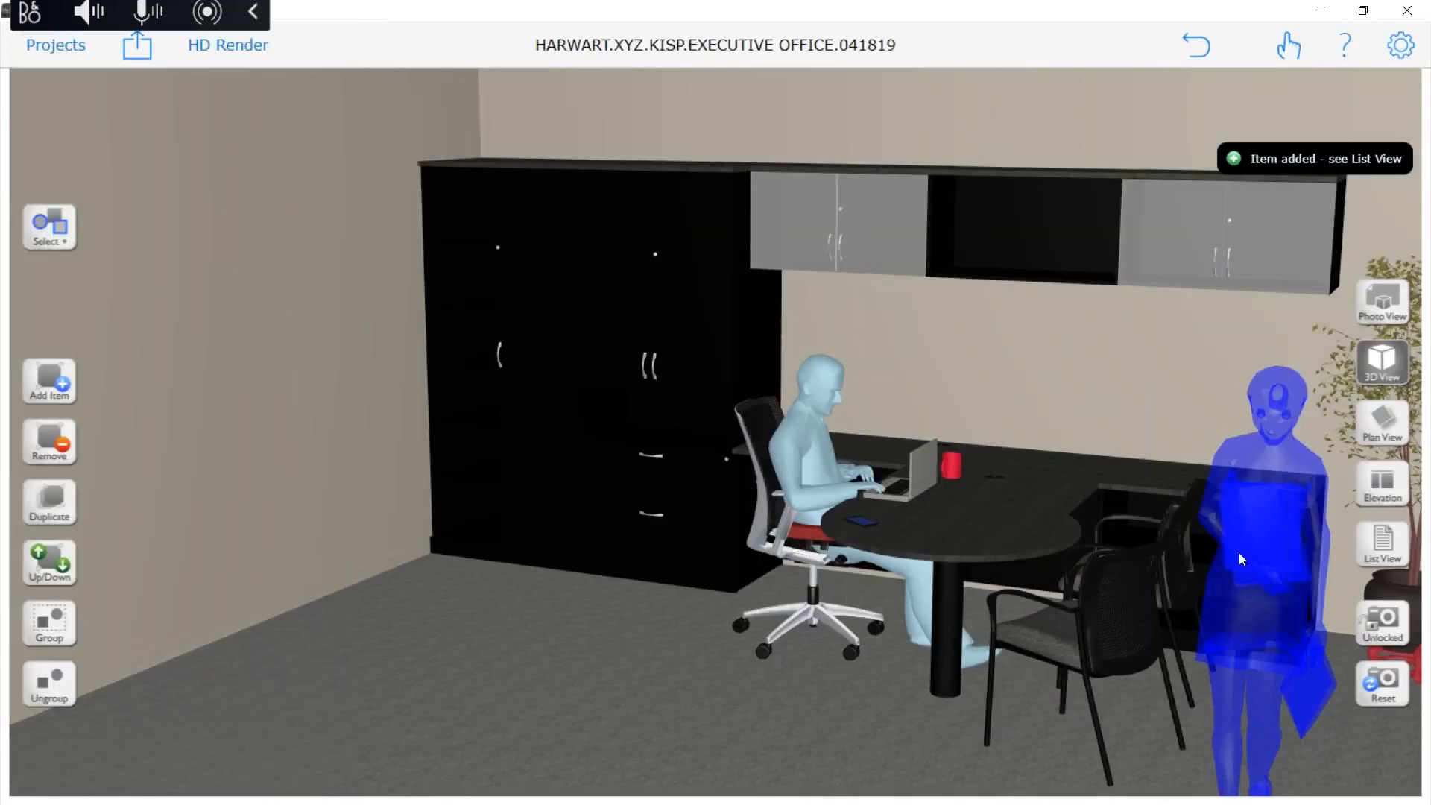
{"action": "left_click_drag", "start_coordinate": [1257, 626], "coordinate": [1264, 651]}
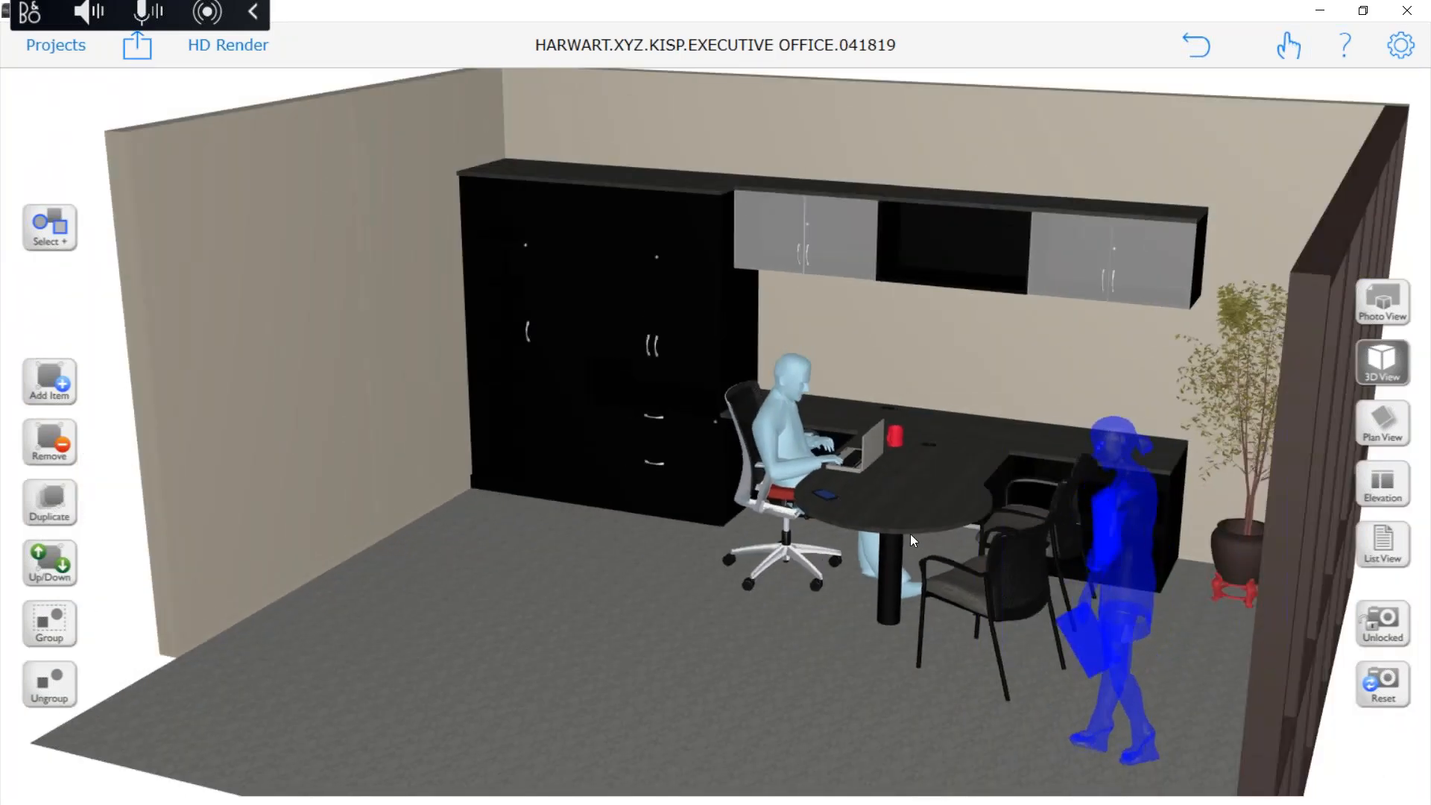
{"action": "left_click_drag", "start_coordinate": [1106, 575], "coordinate": [1117, 513]}
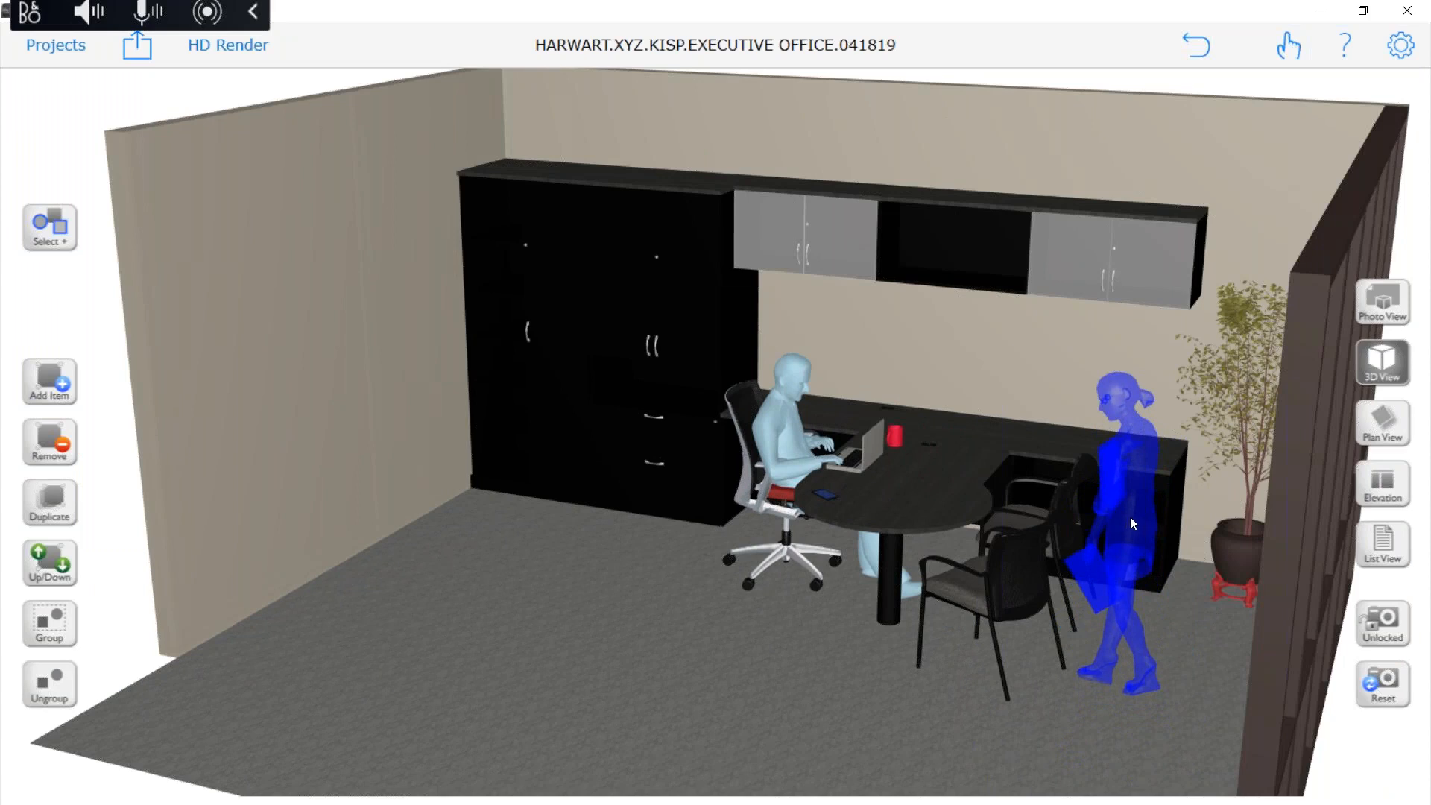
Ungroup the furniture group that contains the two guest chairs and the desk
{"action": "left_click", "coordinate": [1025, 579]}
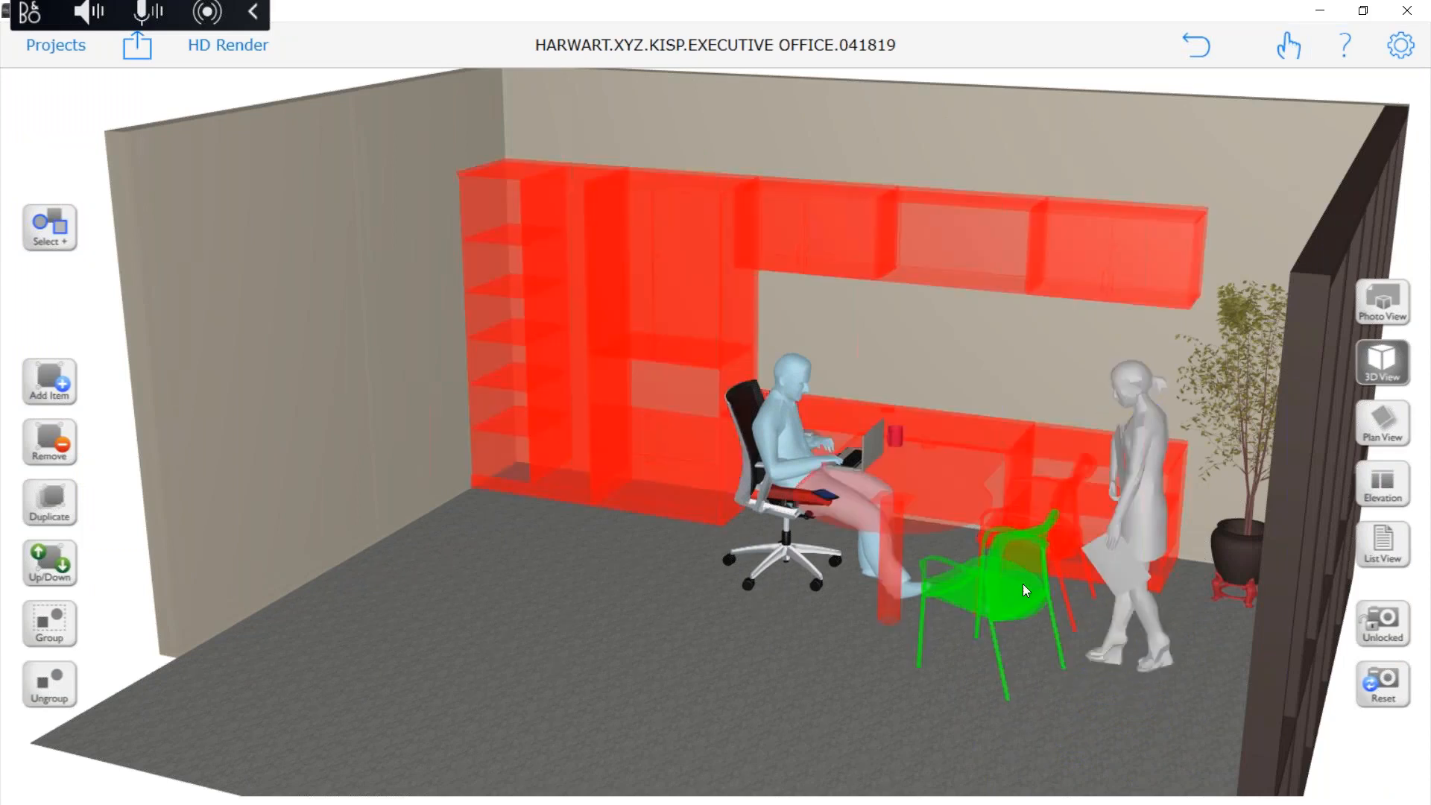
{"action": "left_click", "coordinate": [973, 589]}
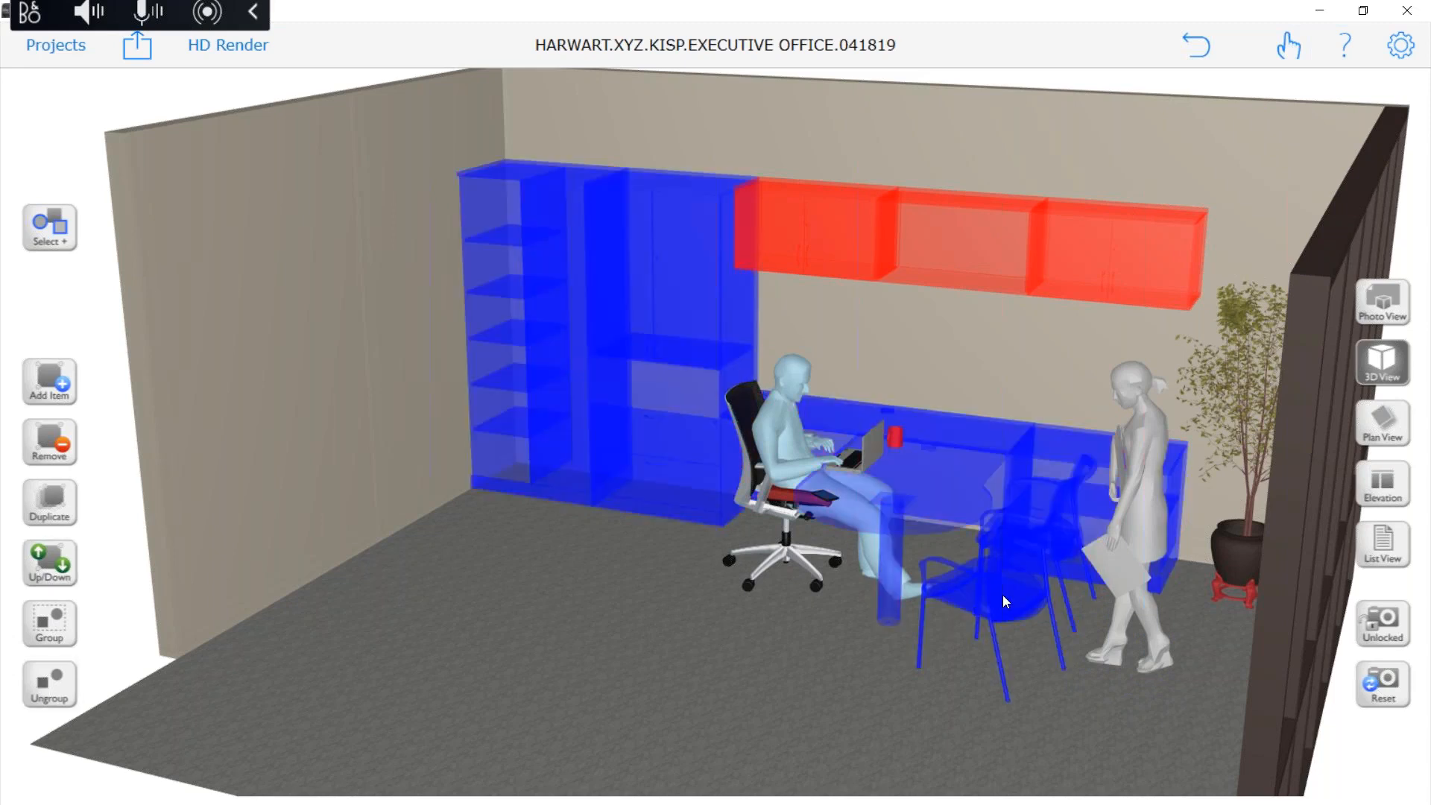
{"action": "left_click", "coordinate": [1003, 595]}
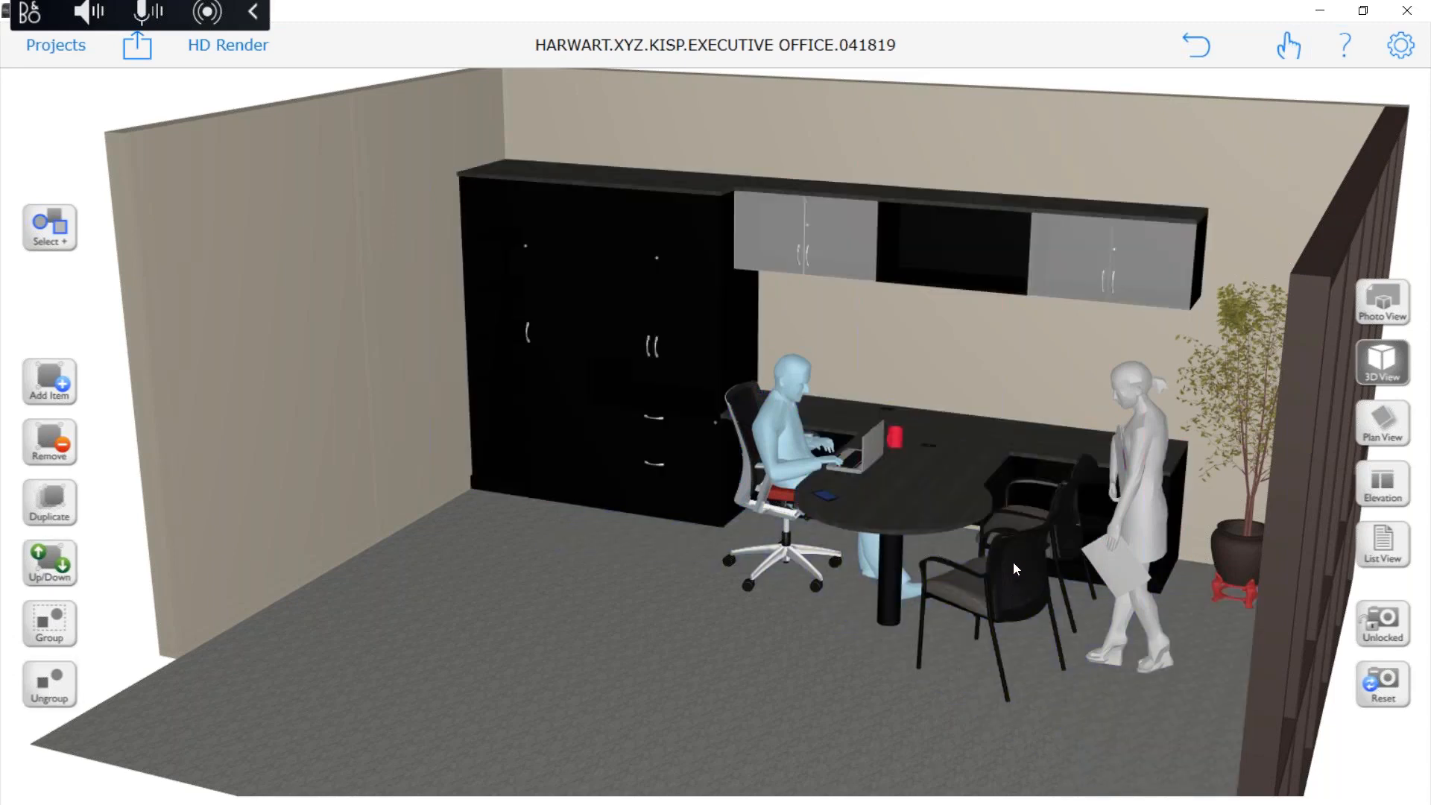
Rotate the guest chair nearest the rounded end of the desk so it stands at a slight angle
{"action": "left_click", "coordinate": [1013, 564]}
{"action": "left_click", "coordinate": [969, 587]}
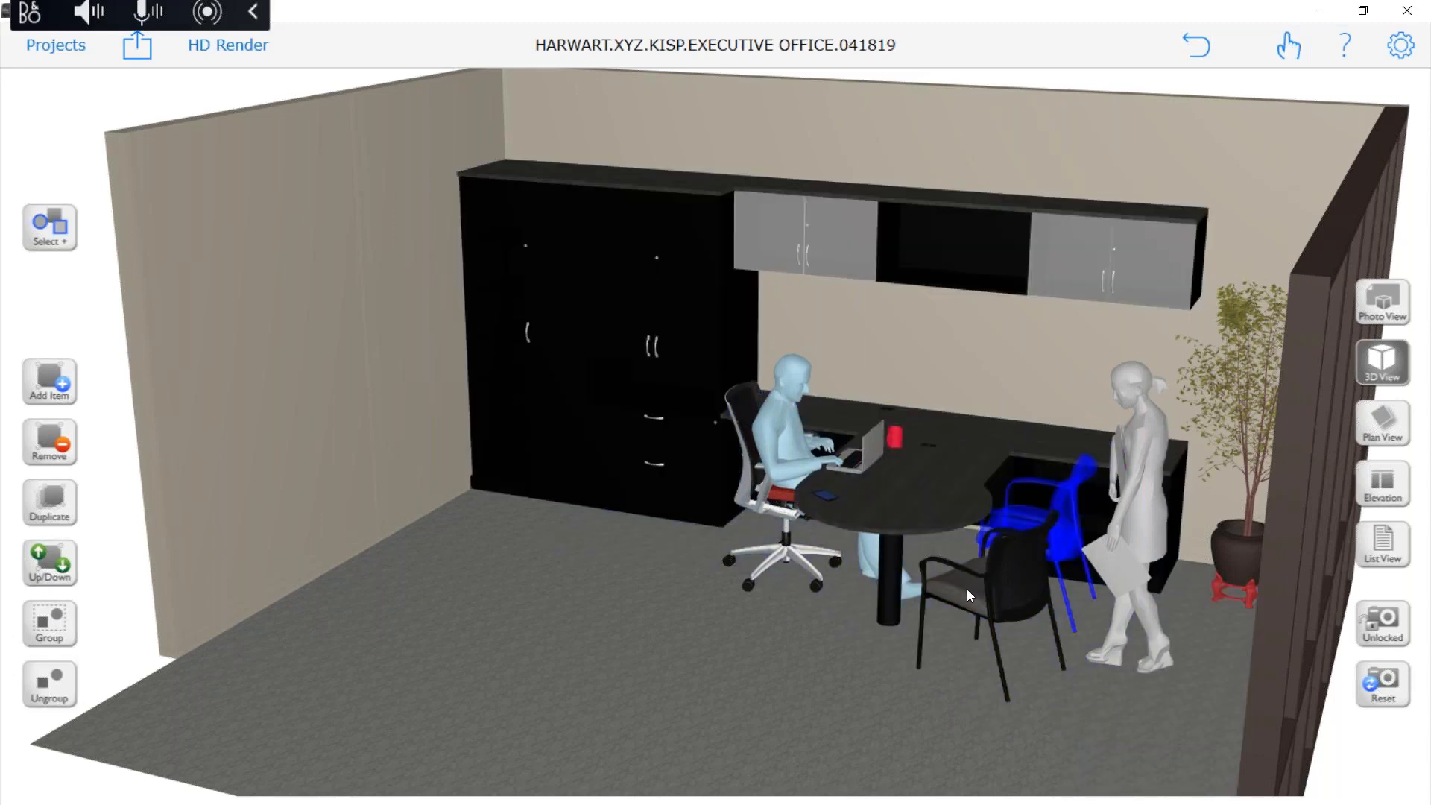
{"action": "left_click", "coordinate": [968, 589]}
{"action": "left_click_drag", "start_coordinate": [991, 593], "coordinate": [959, 596]}
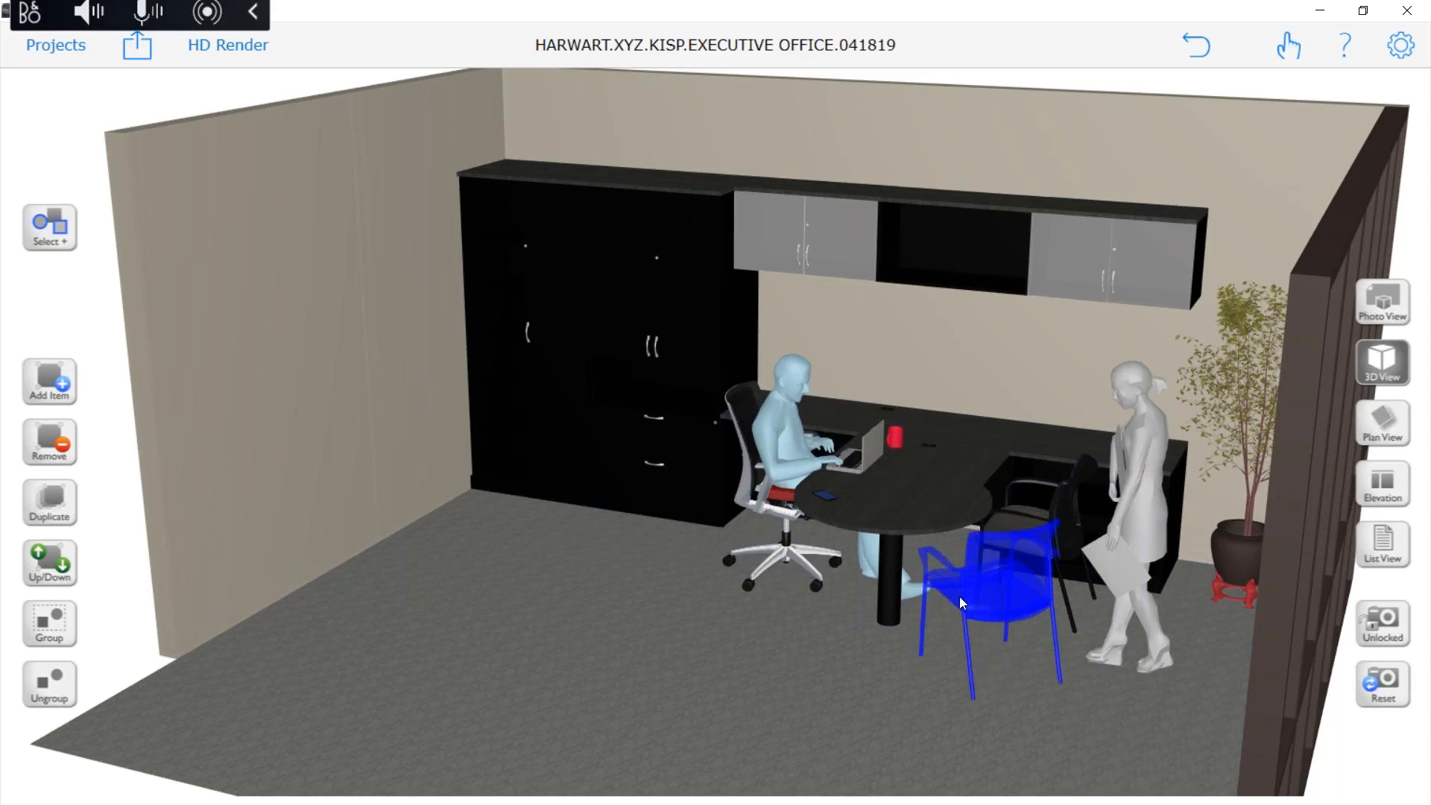
{"action": "middle_click_drag", "start_coordinate": [1005, 585], "coordinate": [972, 631]}
{"action": "right_click_drag", "start_coordinate": [1025, 588], "coordinate": [952, 625]}
Create an HD render of the office showing both people, desk and plant, and export the image to the Pictures folder
{"action": "left_click_drag", "start_coordinate": [933, 614], "coordinate": [822, 656]}
{"action": "right_click_drag", "start_coordinate": [821, 656], "coordinate": [807, 537]}
{"action": "scroll", "coordinate": [969, 525], "scroll_direction": "up", "scroll_amount": 3}
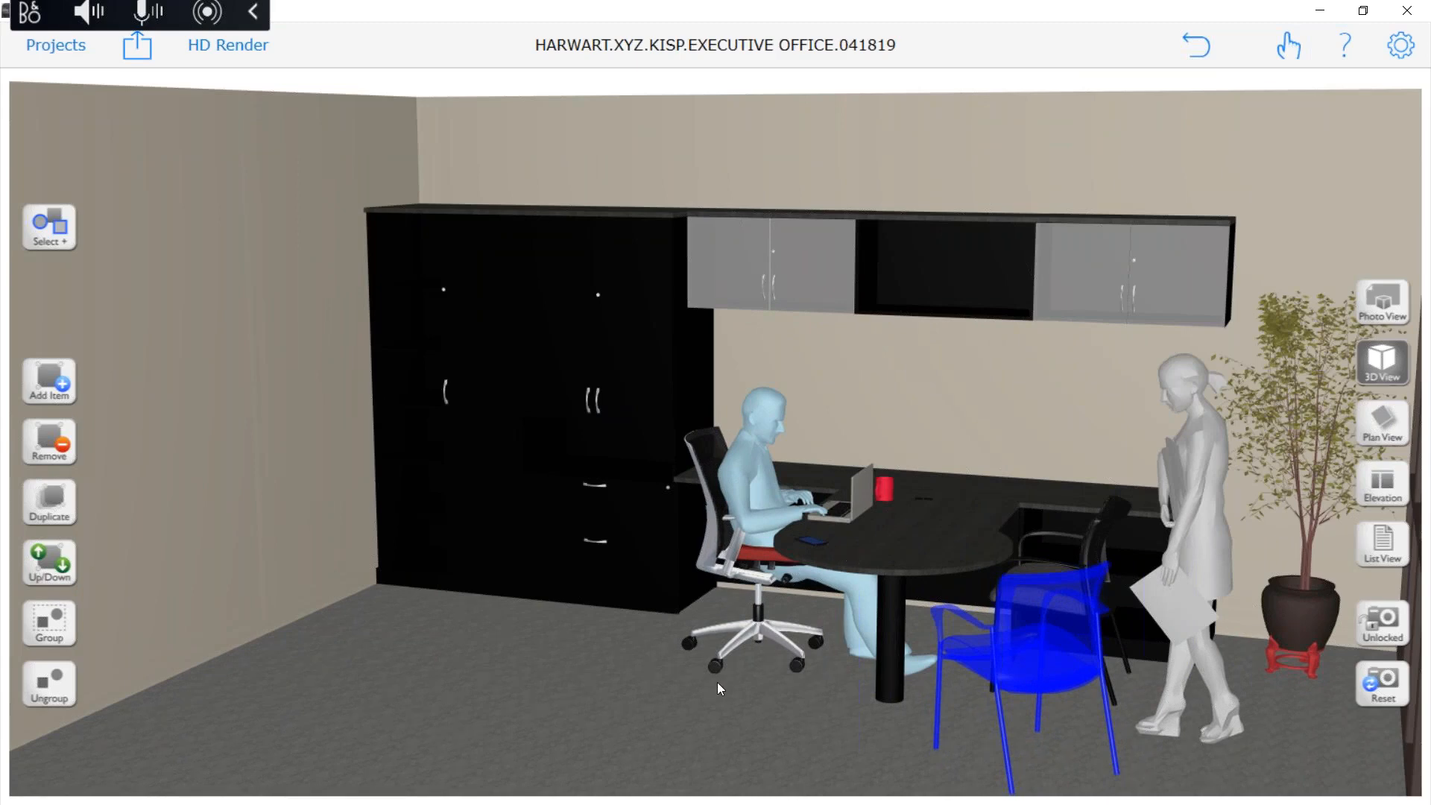
{"action": "right_click_drag", "start_coordinate": [717, 682], "coordinate": [602, 655]}
{"action": "scroll", "coordinate": [600, 670], "scroll_direction": "up", "scroll_amount": 3}
{"action": "scroll", "coordinate": [605, 686], "scroll_direction": "down", "scroll_amount": 1}
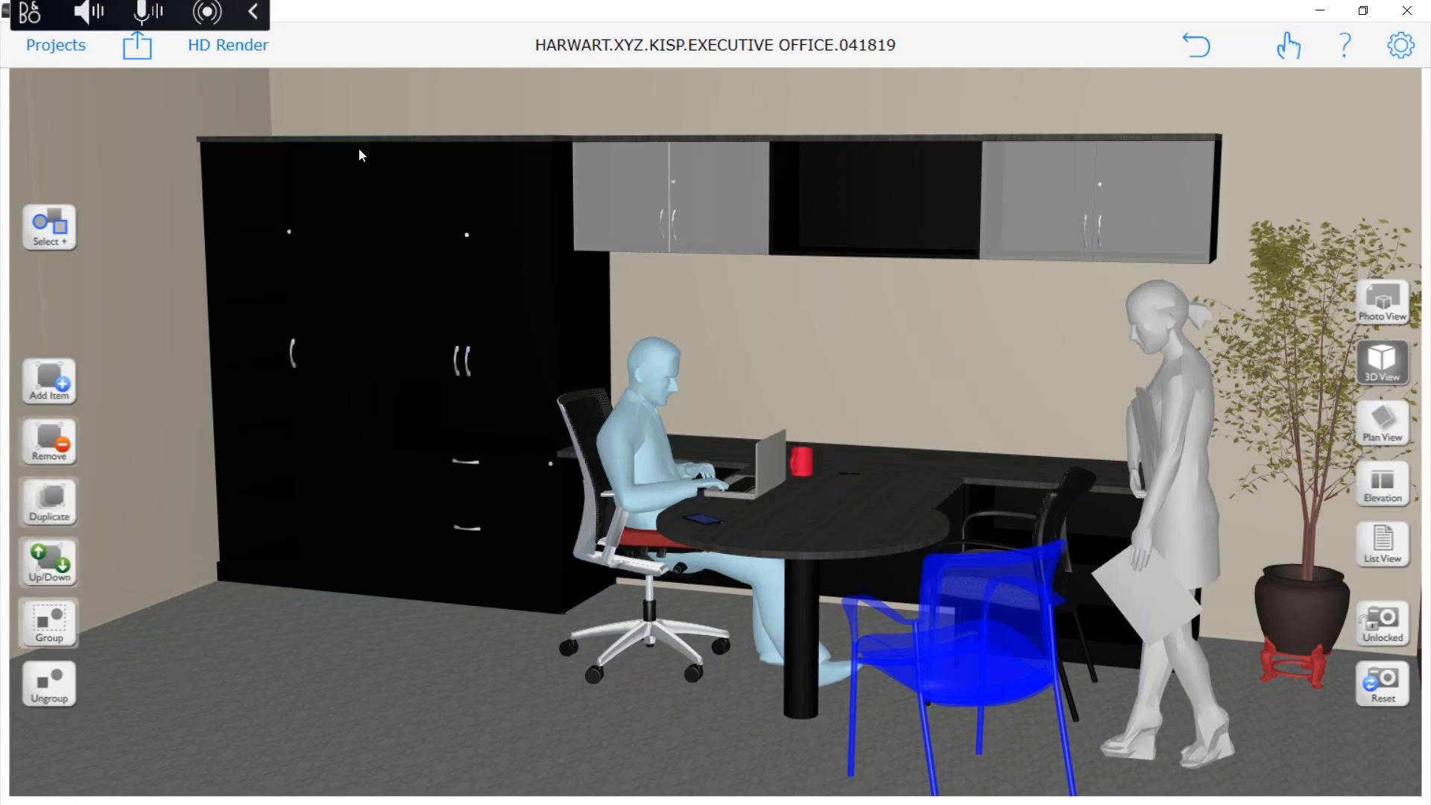
{"action": "left_click", "coordinate": [231, 45]}
{"action": "left_click", "coordinate": [240, 125]}
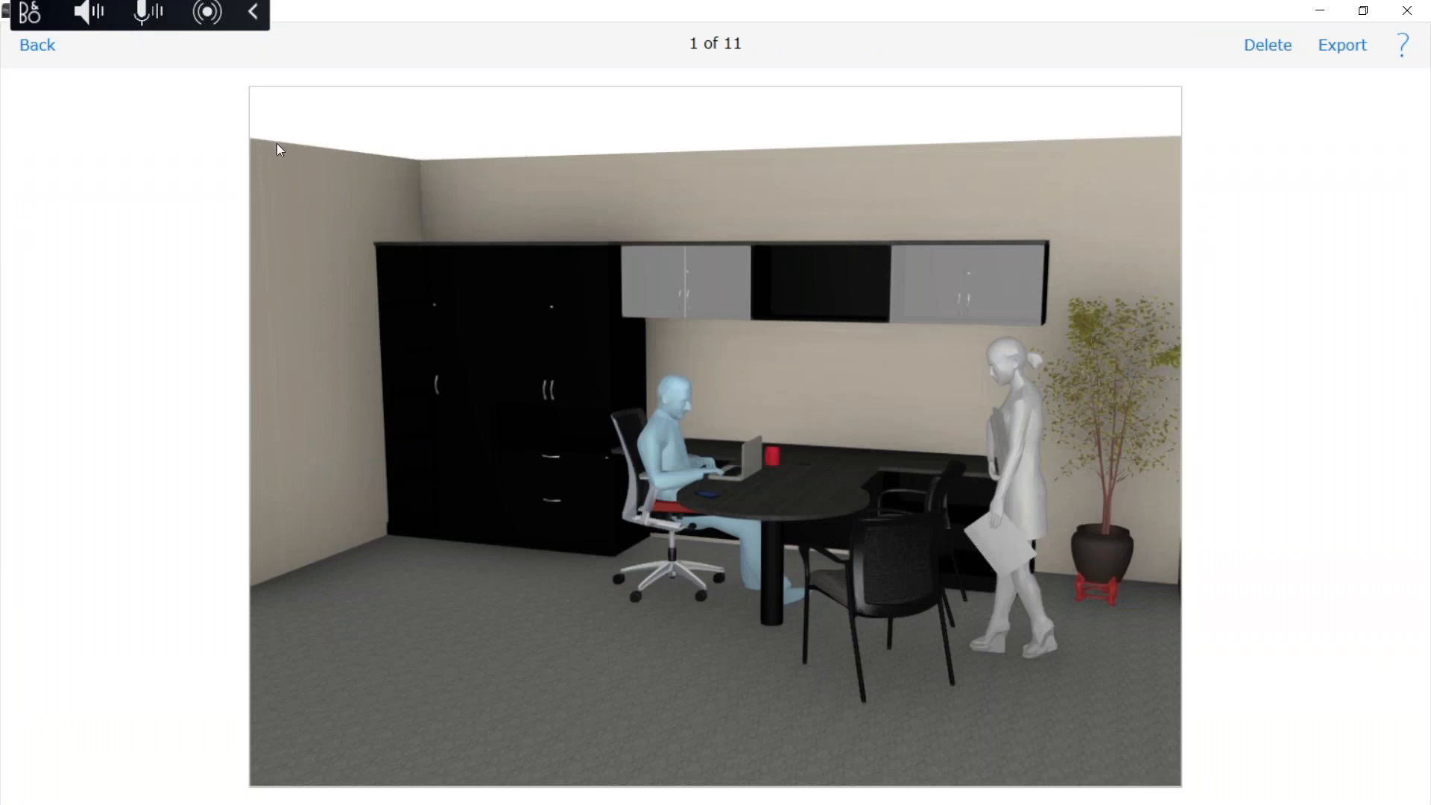
{"action": "left_click", "coordinate": [1344, 44]}
{"action": "left_click", "coordinate": [1317, 110]}
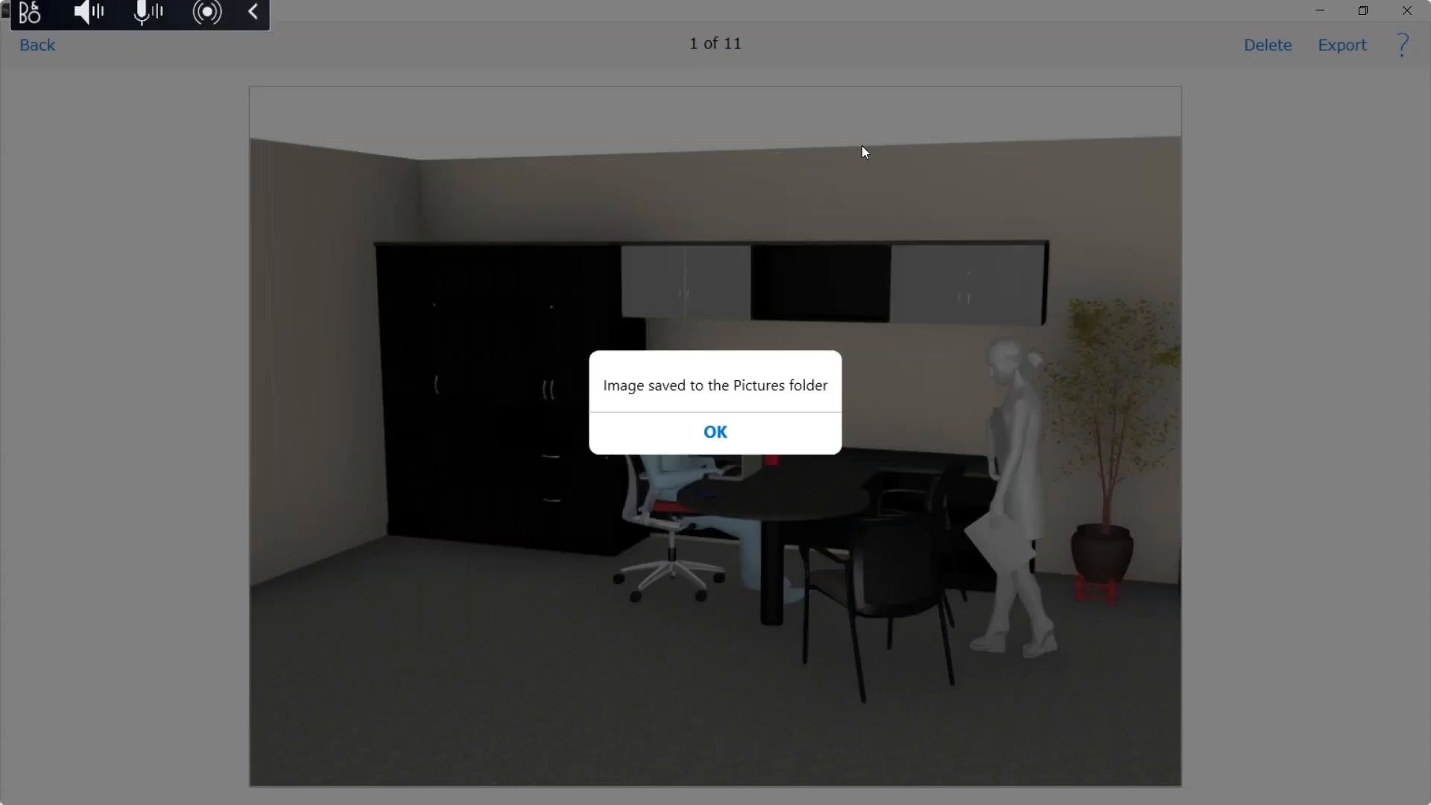
Examine the project's previous renderings: the furniture-only view, the one with the window wall, and the one in the concrete-floored office photo
{"action": "left_click", "coordinate": [736, 434]}
{"action": "left_click", "coordinate": [26, 52]}
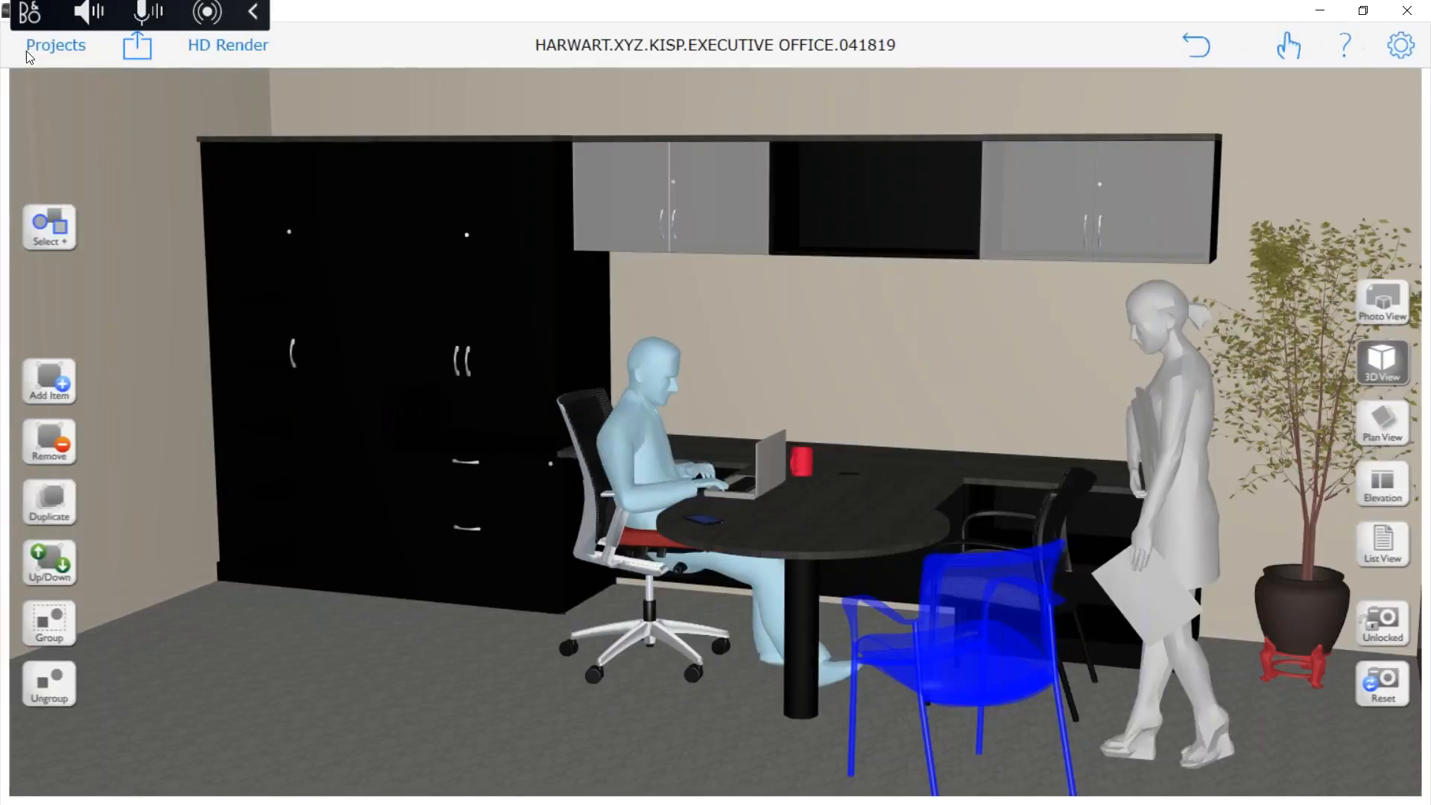
{"action": "left_click", "coordinate": [254, 46]}
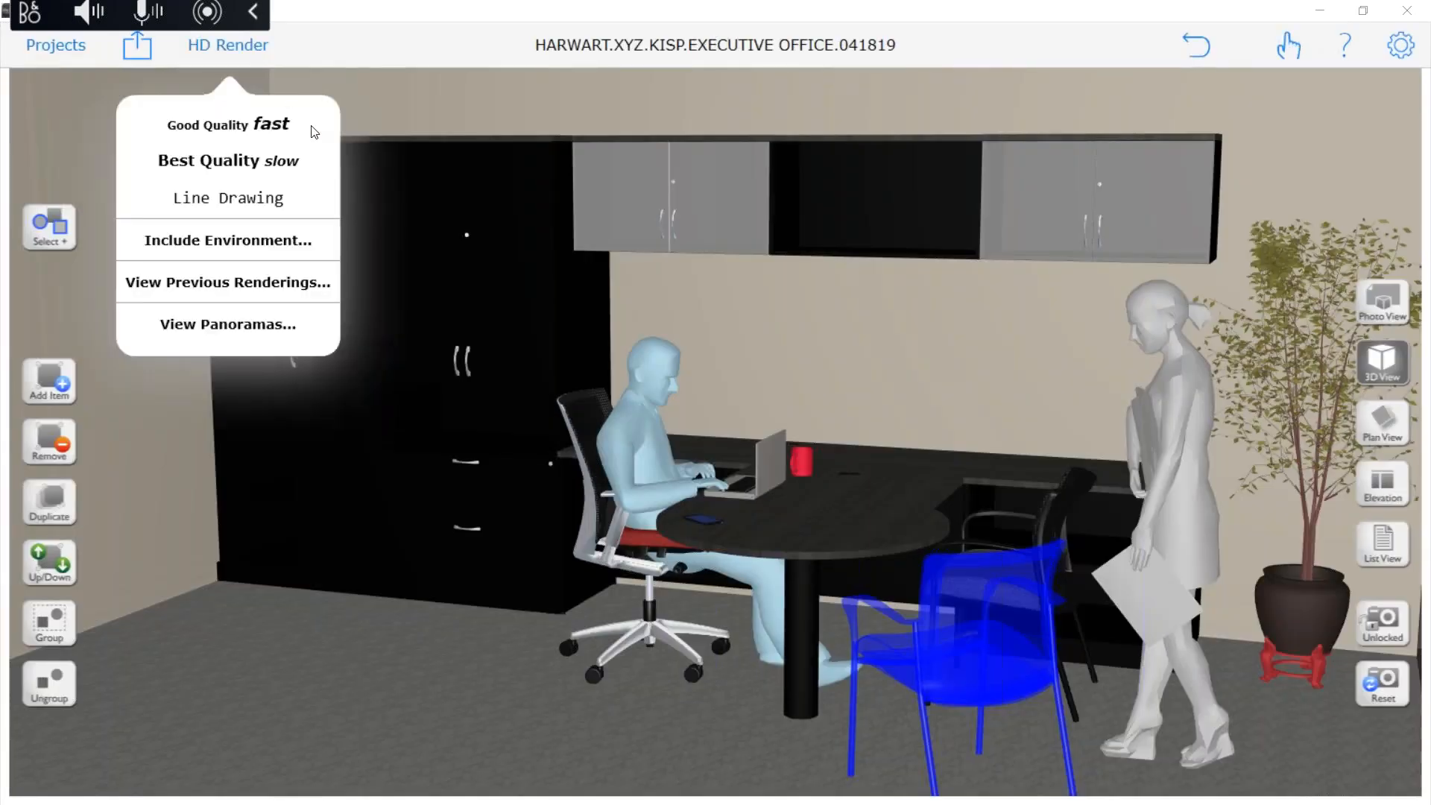
{"action": "left_click", "coordinate": [235, 287]}
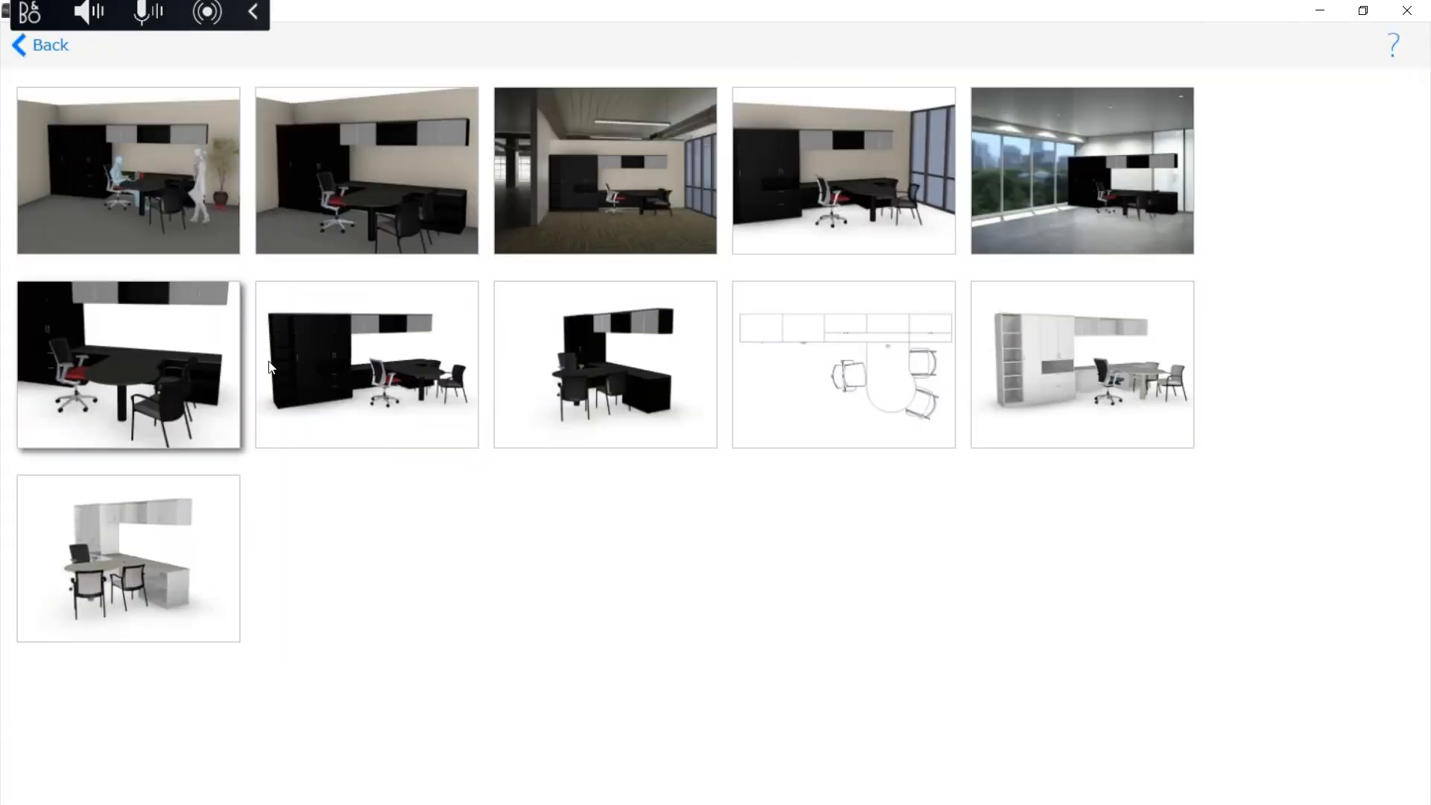
{"action": "left_click", "coordinate": [604, 401]}
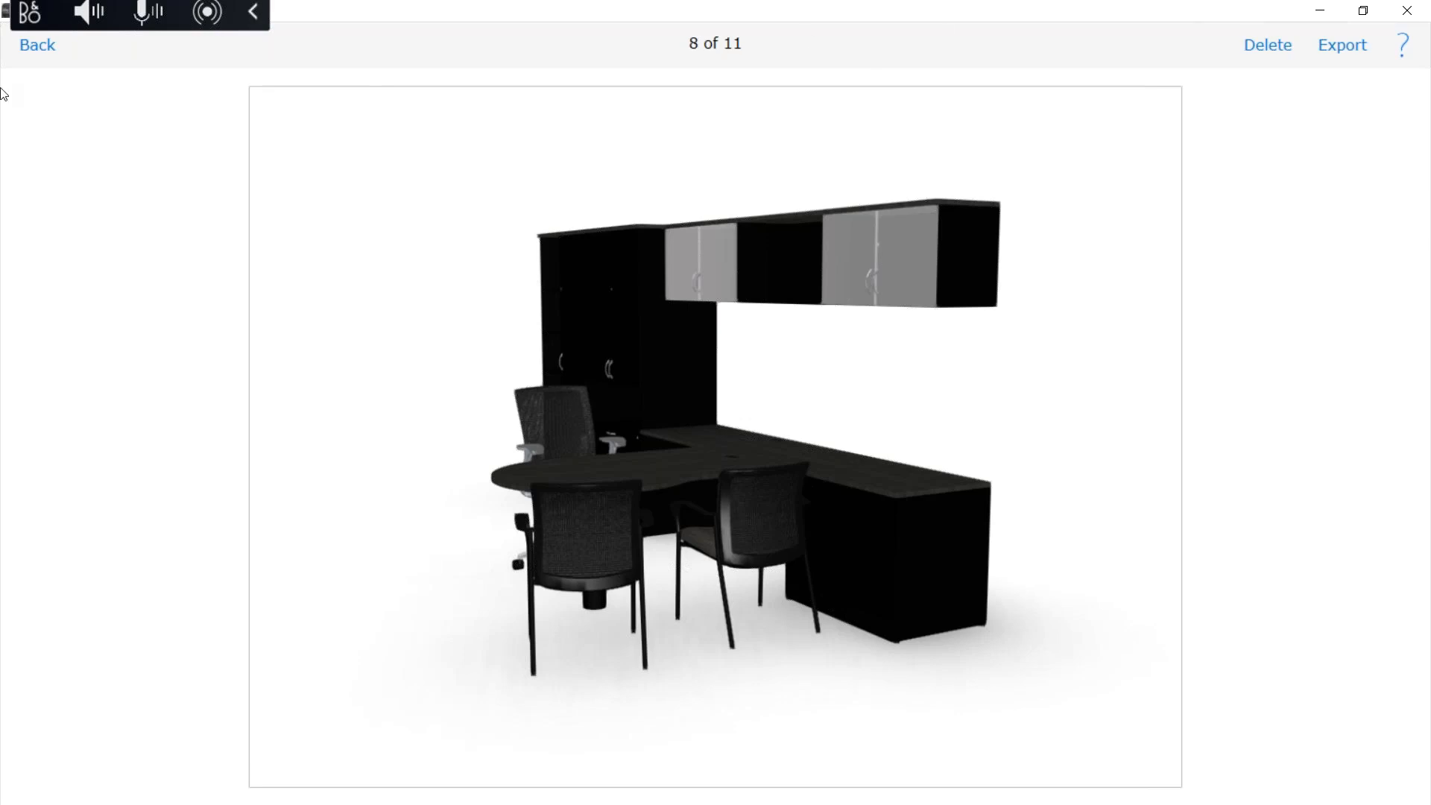
{"action": "left_click", "coordinate": [35, 48]}
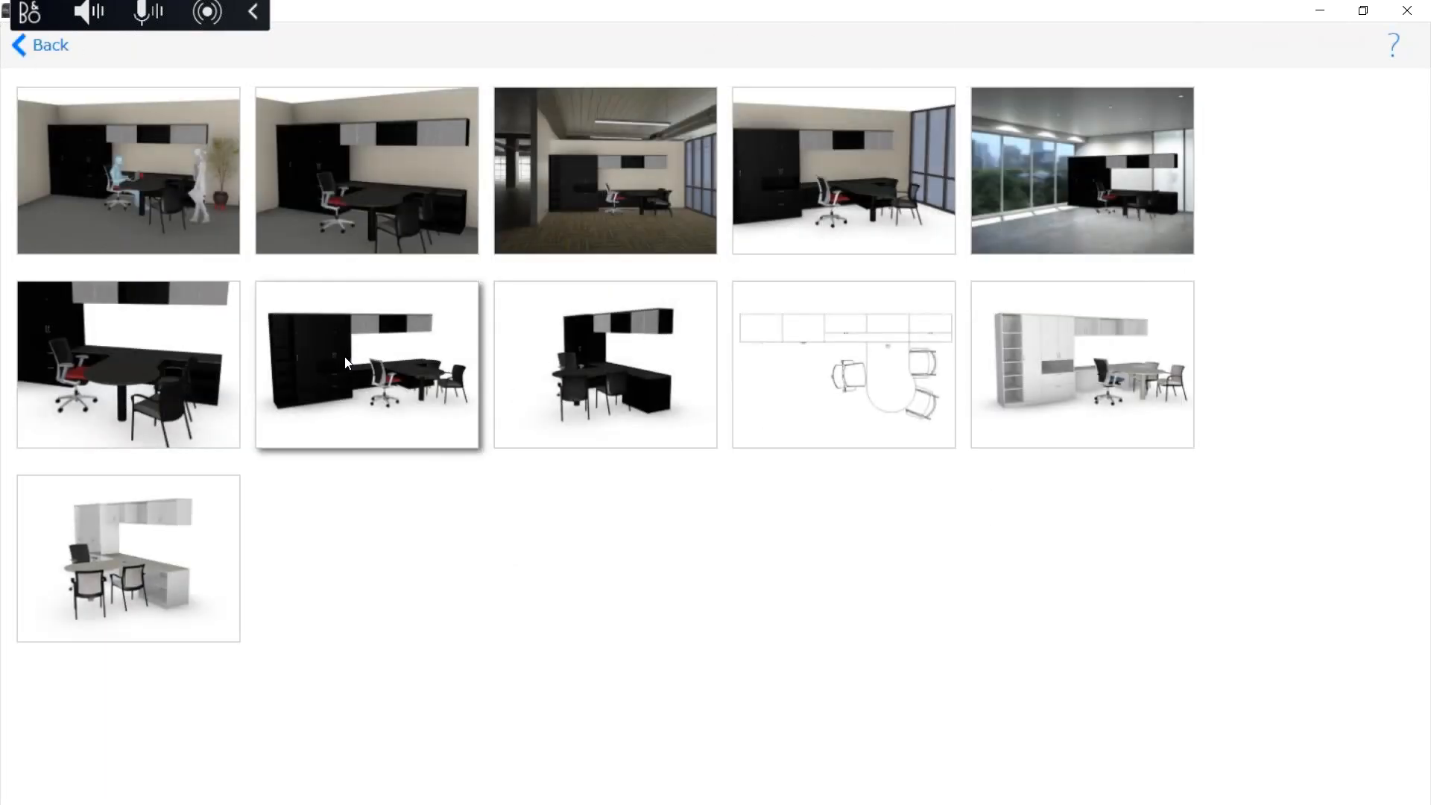
{"action": "left_click", "coordinate": [843, 171]}
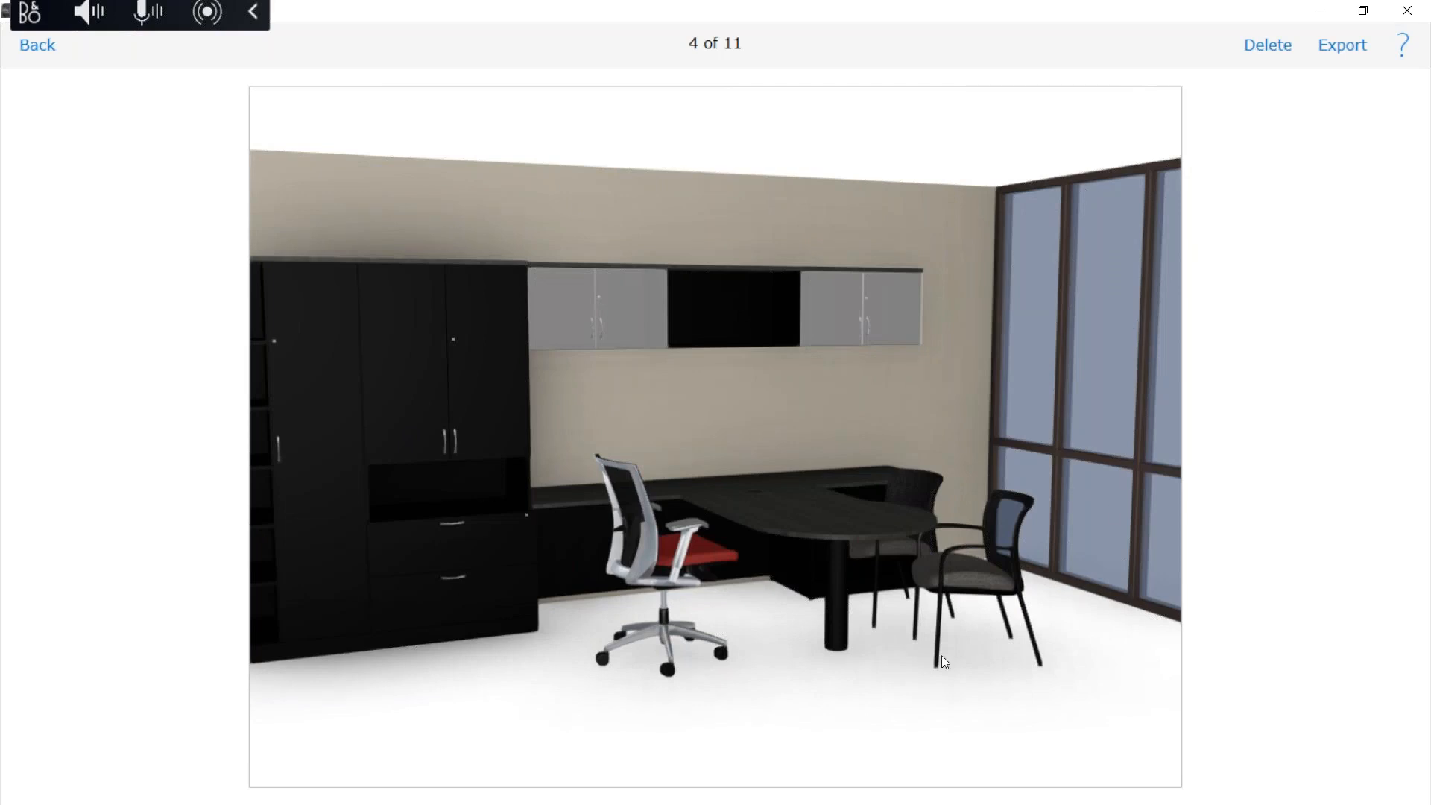
{"action": "left_click", "coordinate": [32, 46]}
{"action": "left_click", "coordinate": [1037, 217]}
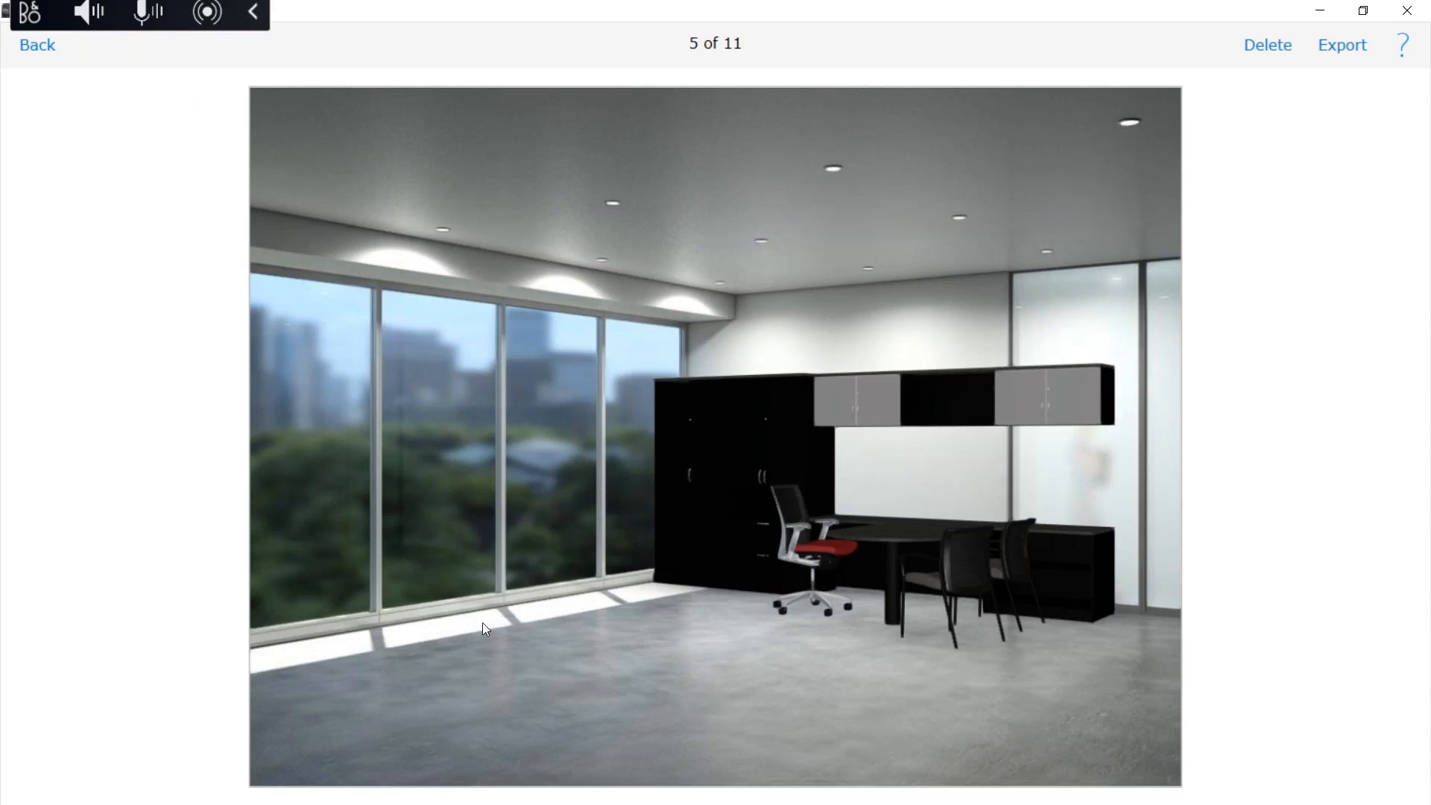
{"action": "left_click", "coordinate": [55, 49]}
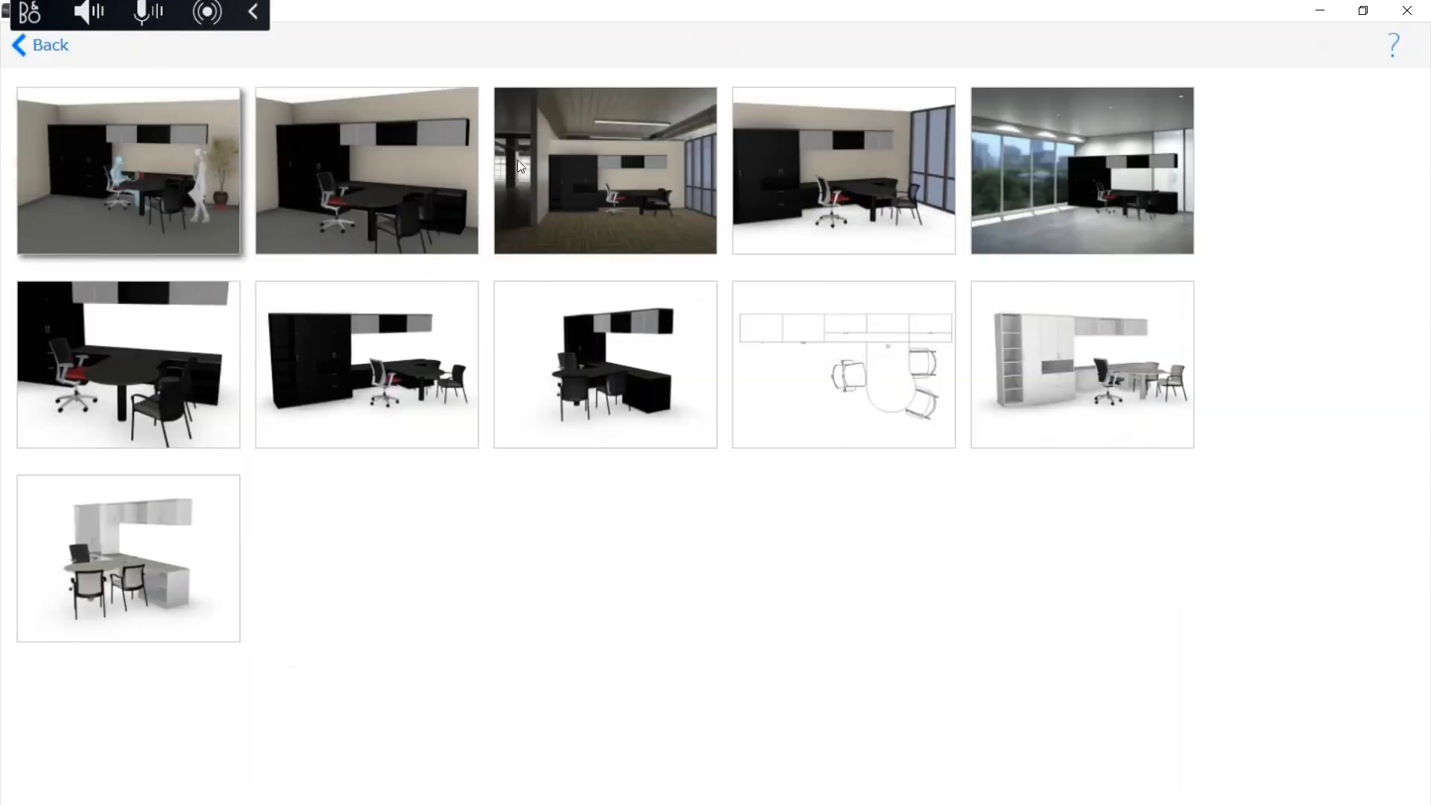
Examine the renderings with the patterned carpet environment, with people and plant, and the plan line drawing, and return to the model
{"action": "left_click", "coordinate": [520, 165]}
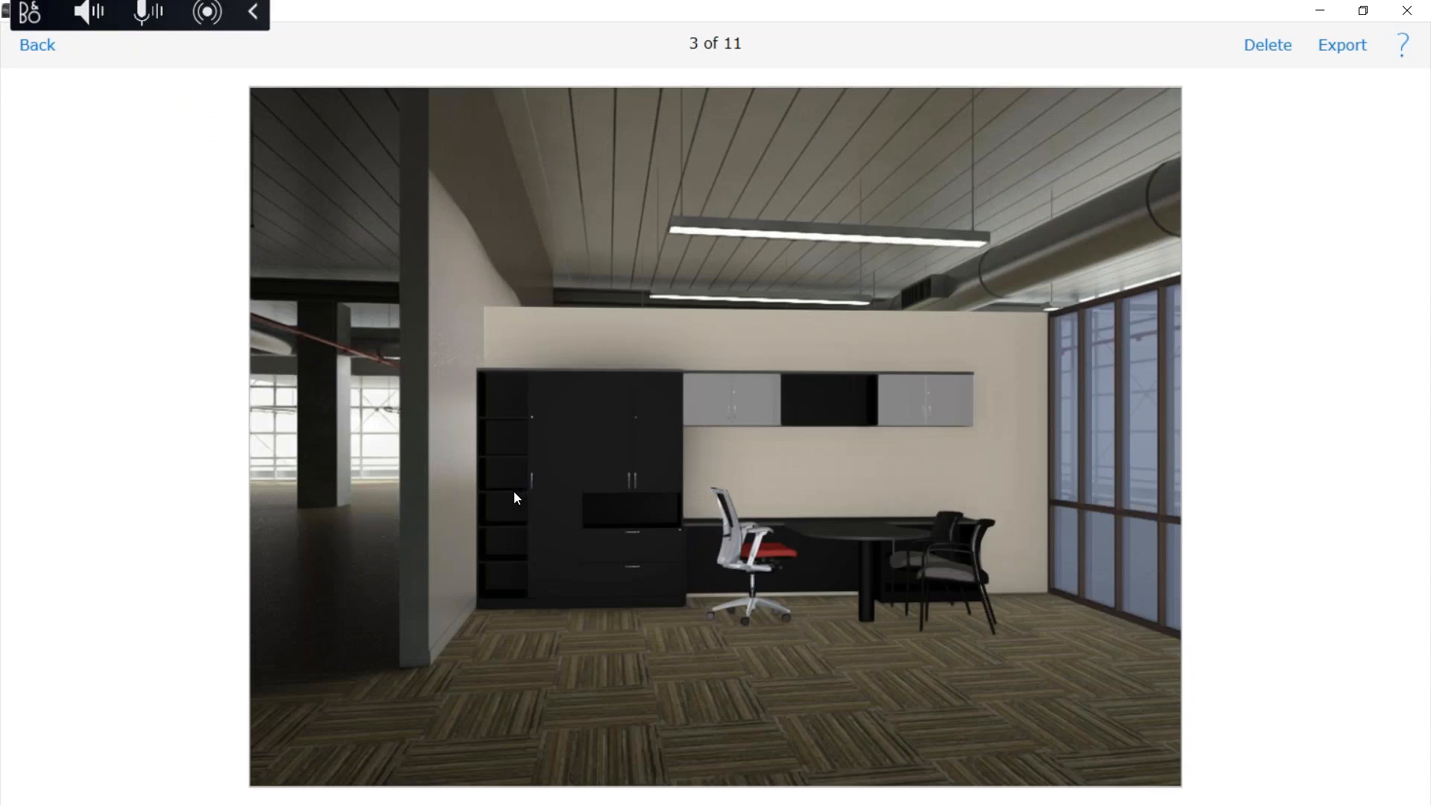
{"action": "left_click", "coordinate": [44, 46]}
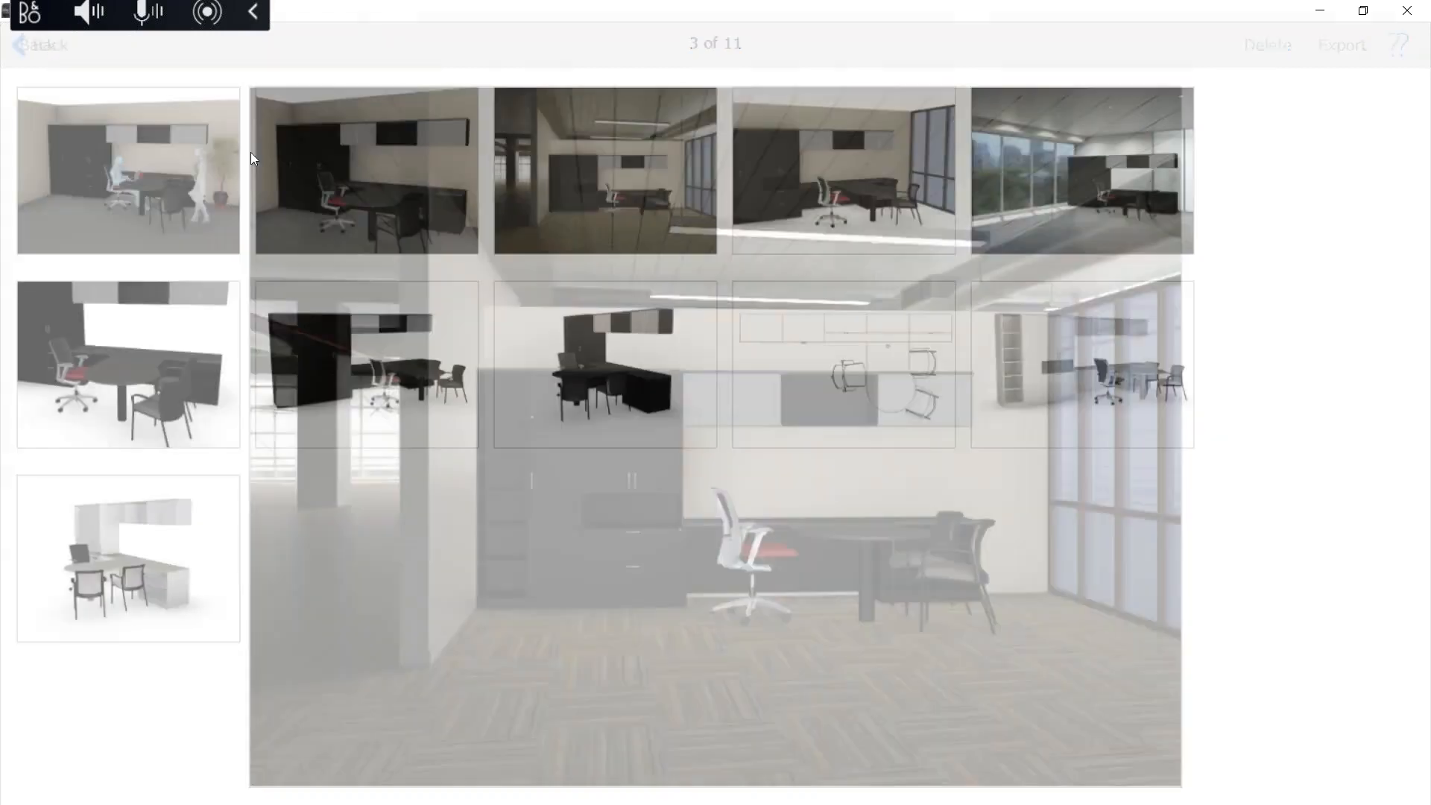
{"action": "left_click", "coordinate": [192, 180]}
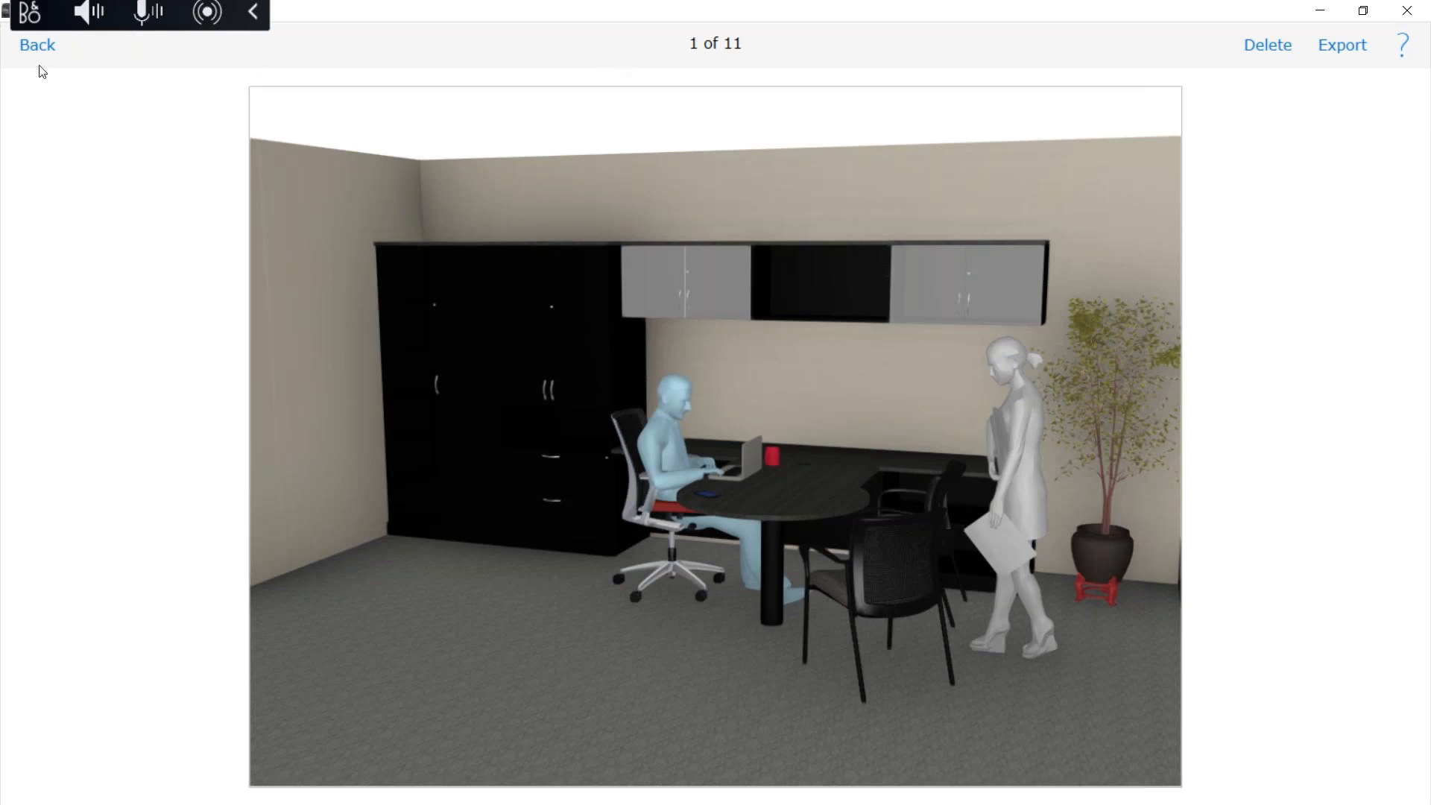
{"action": "left_click", "coordinate": [37, 47]}
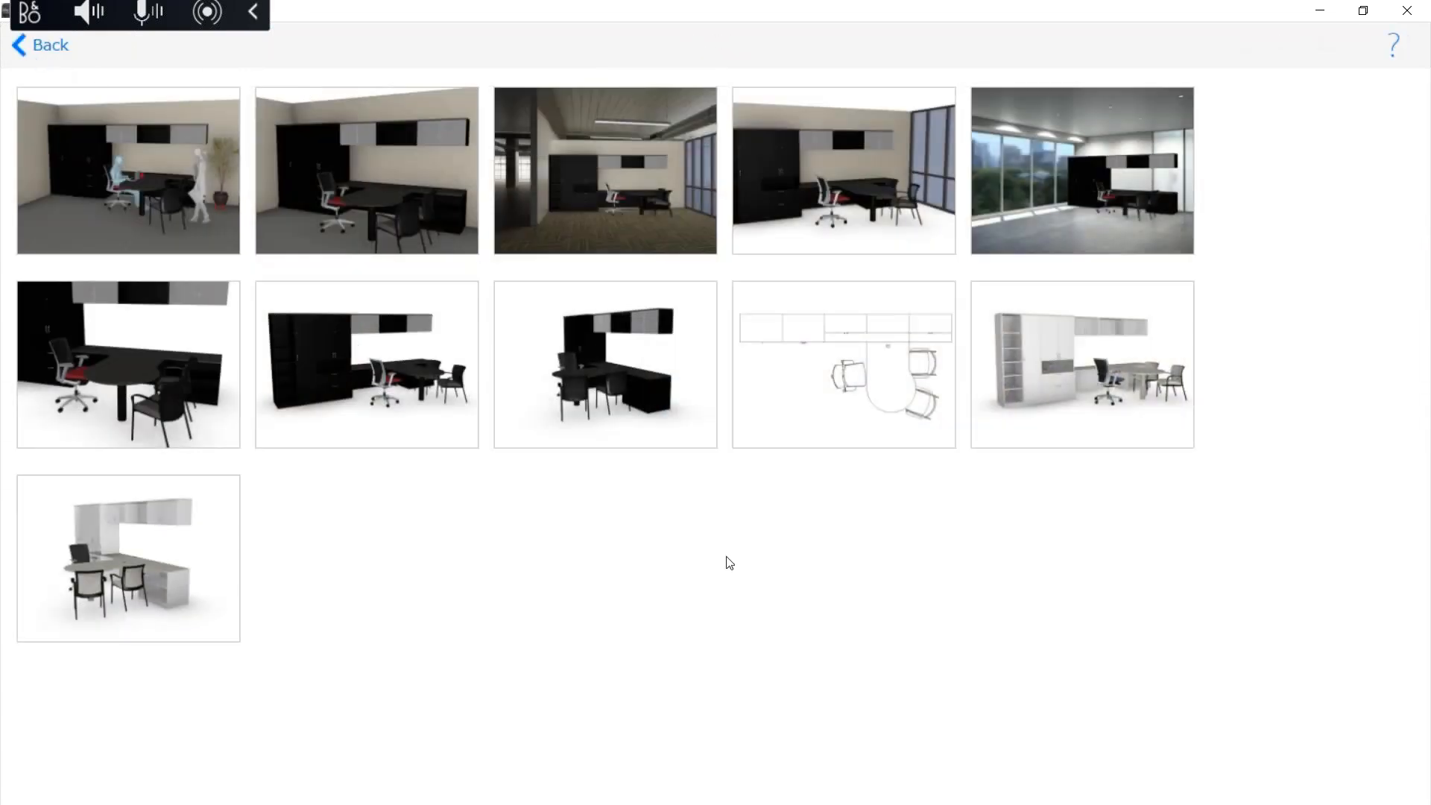
{"action": "left_click", "coordinate": [888, 361]}
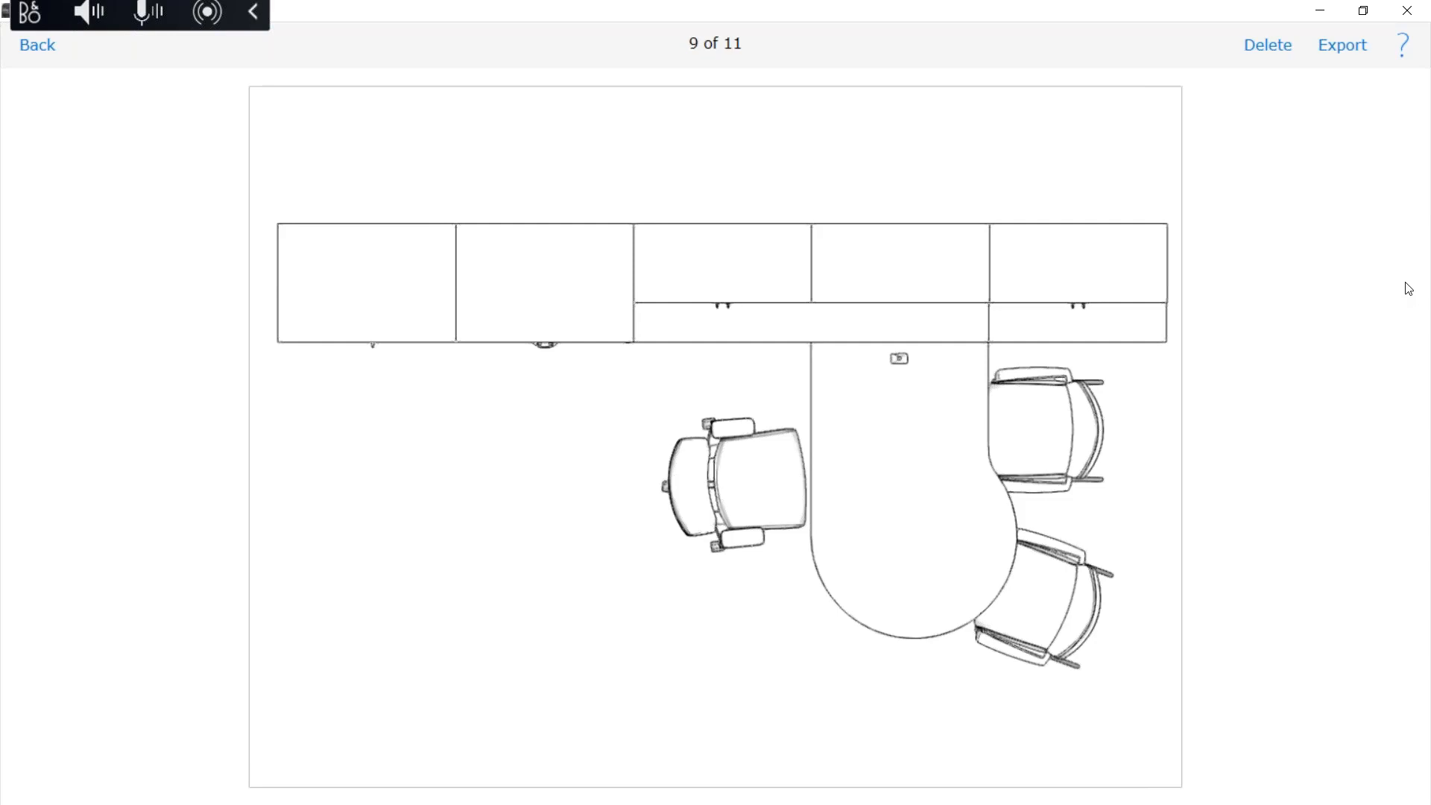
{"action": "left_click", "coordinate": [43, 47]}
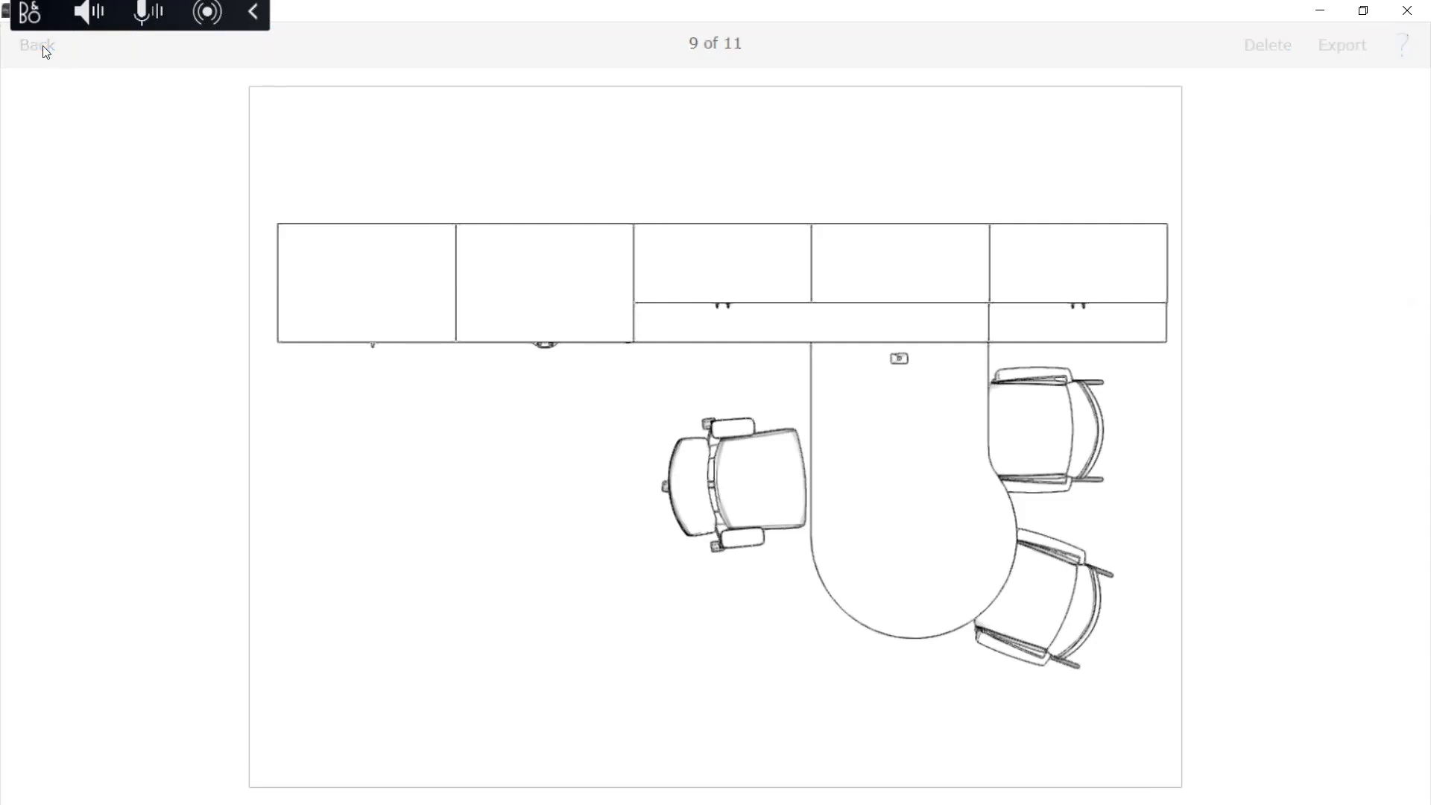
{"action": "left_click", "coordinate": [45, 49]}
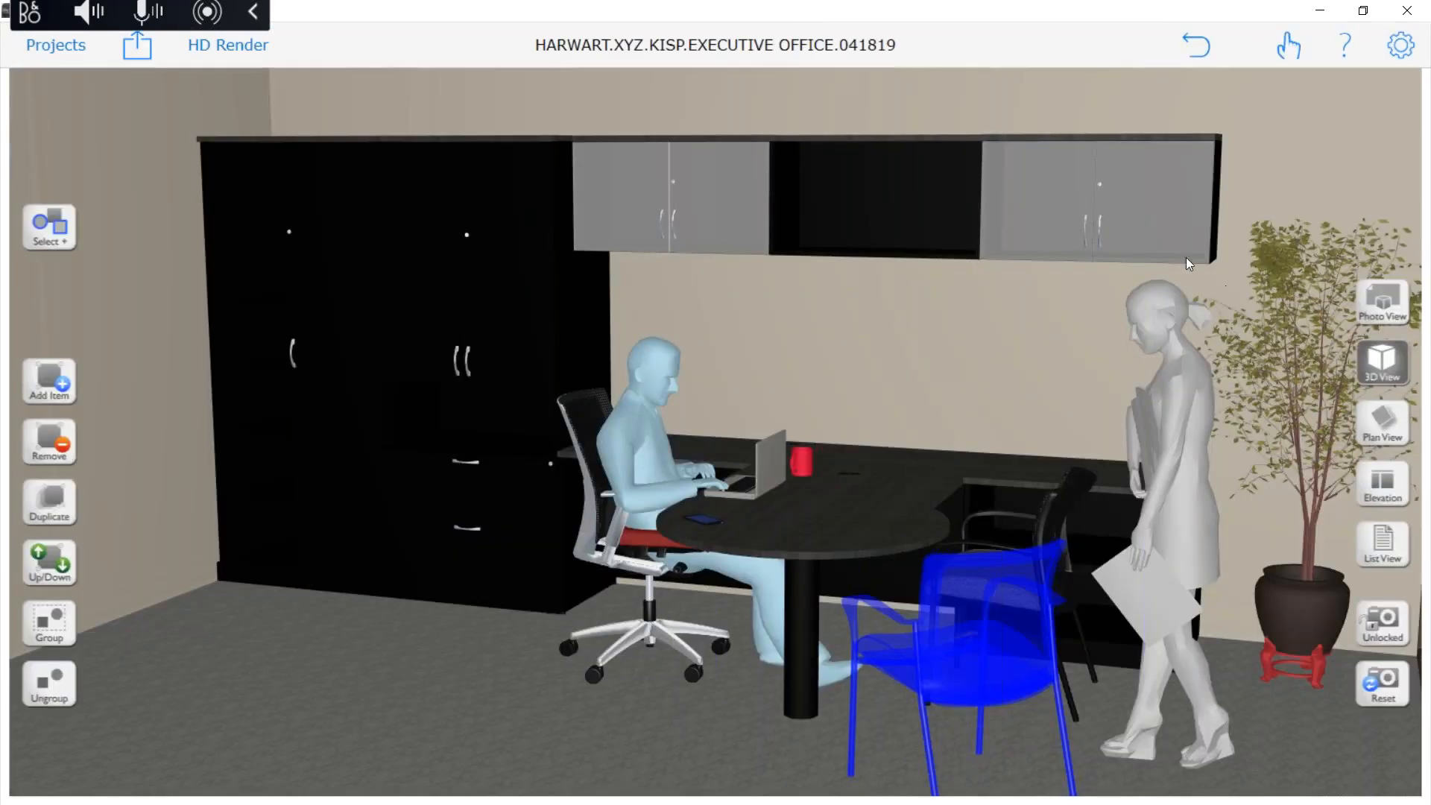
Save the executive office project while exiting to the project list
{"action": "scroll", "coordinate": [1001, 382], "scroll_direction": "down", "scroll_amount": 4}
{"action": "scroll", "coordinate": [993, 382], "scroll_direction": "up", "scroll_amount": 2}
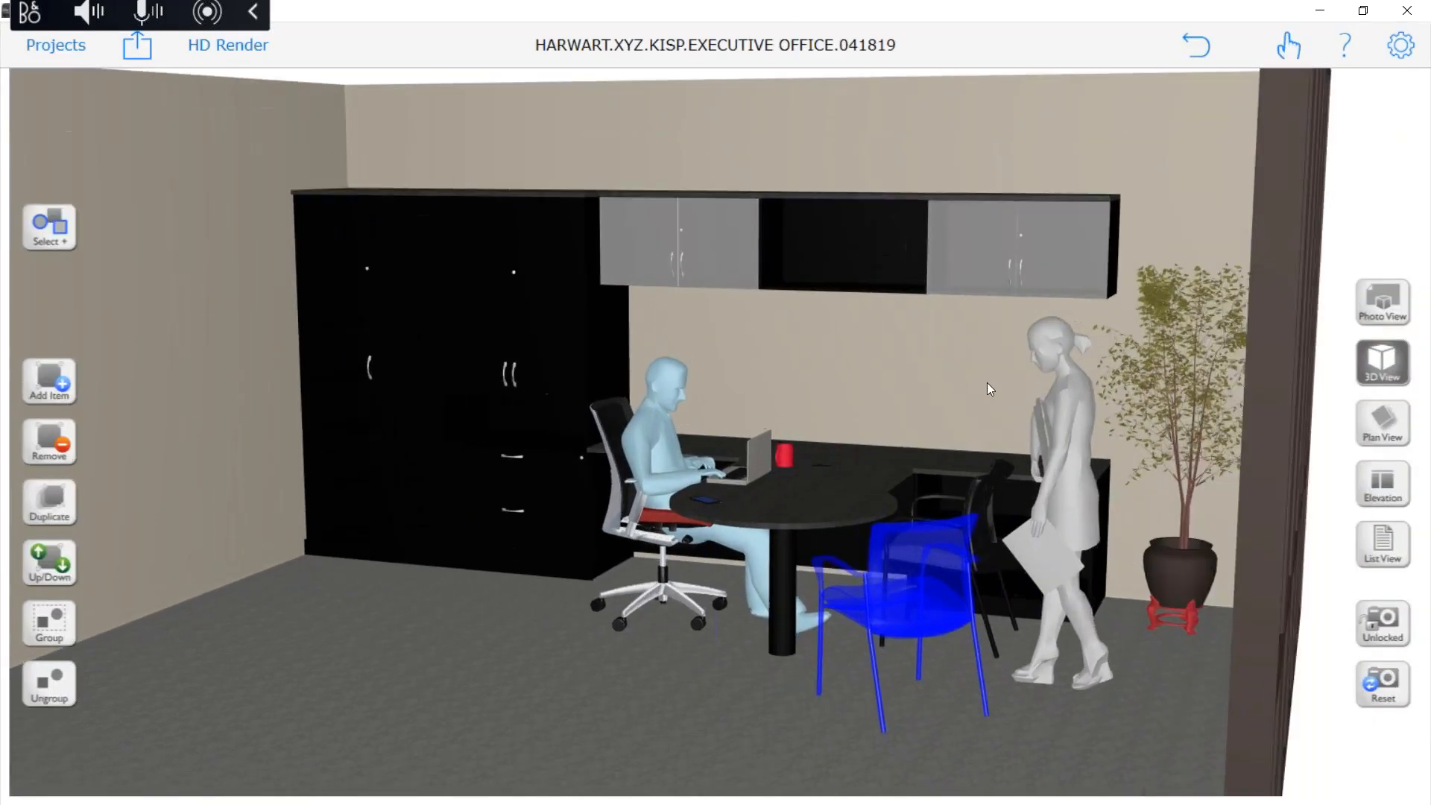
{"action": "left_click", "coordinate": [56, 45]}
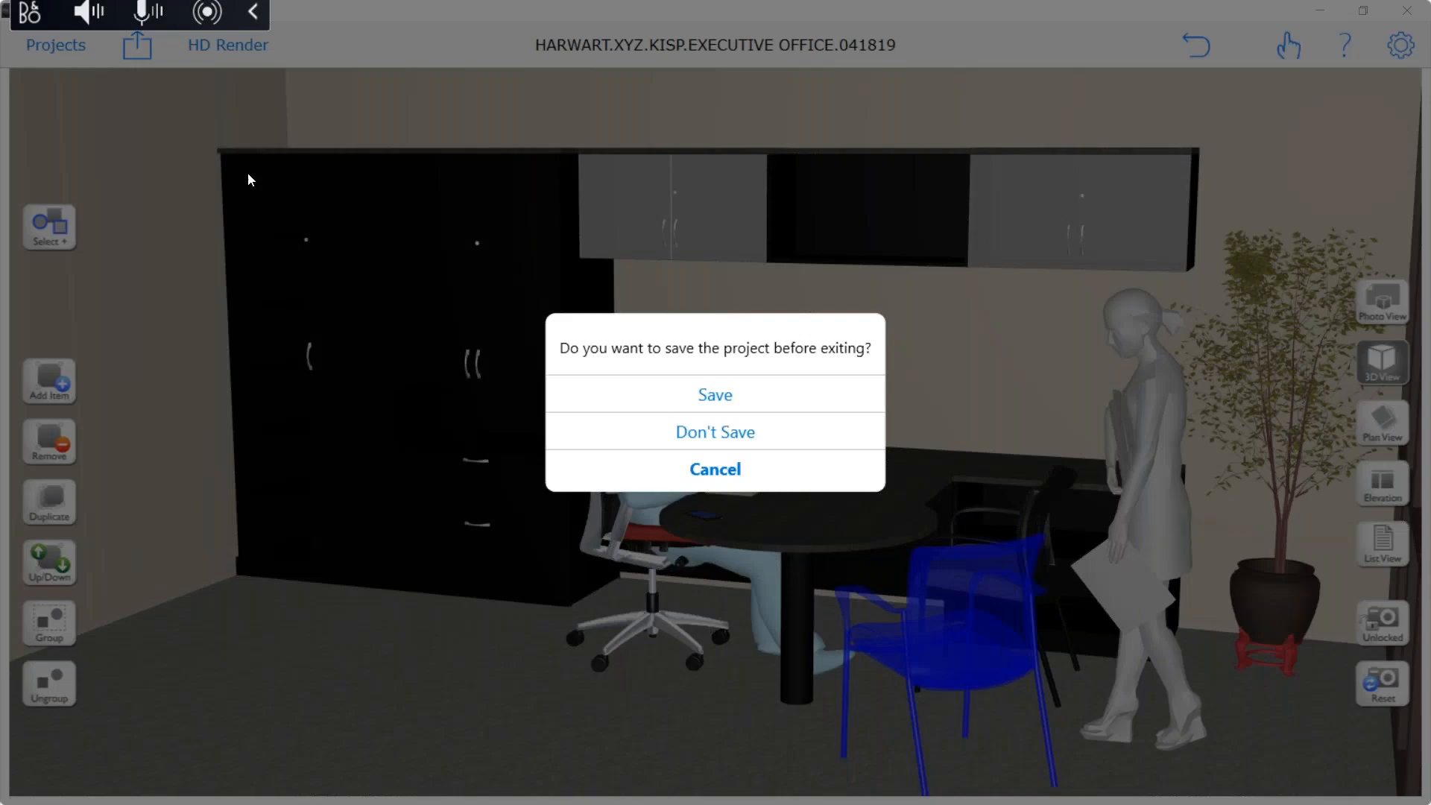
{"action": "left_click", "coordinate": [708, 385]}
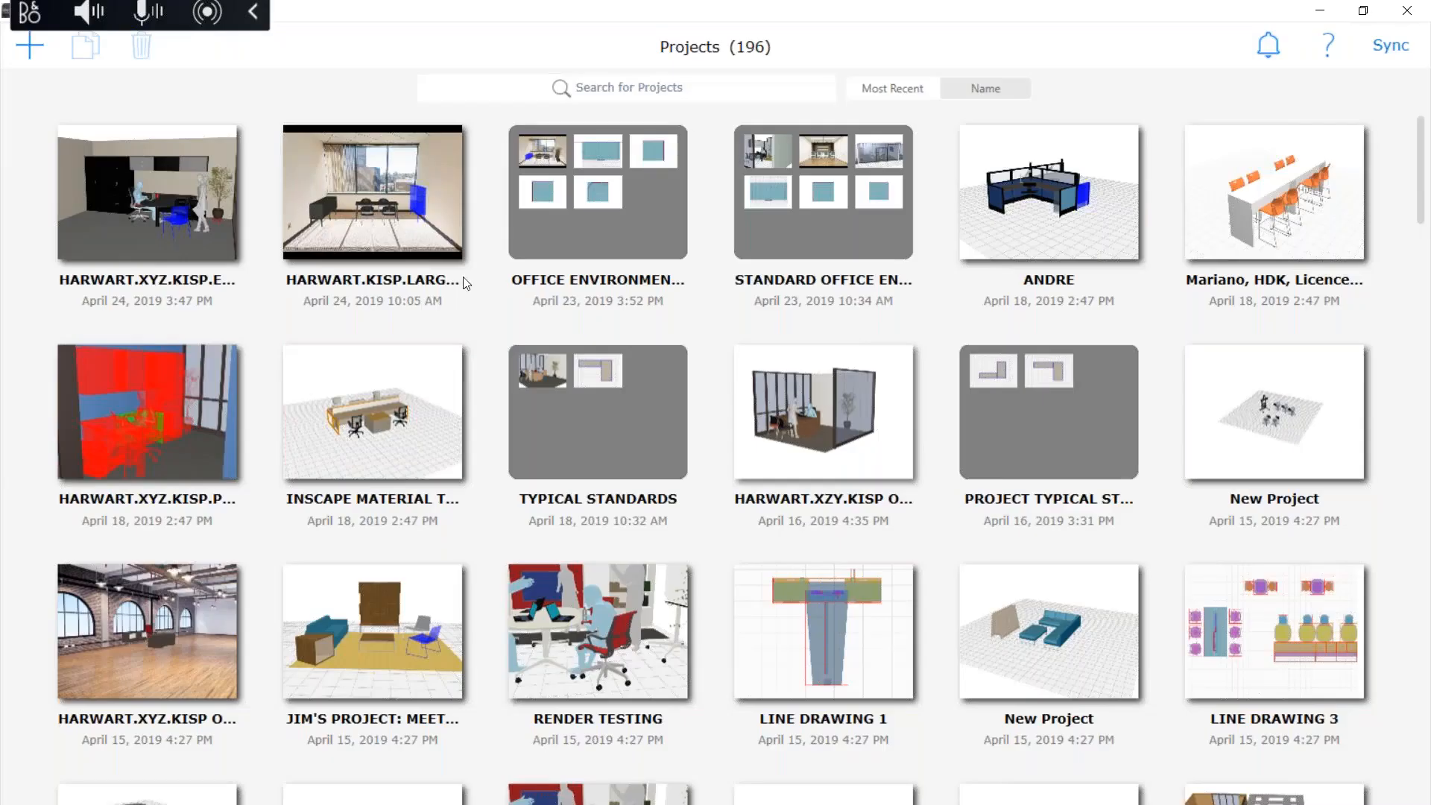
Duplicate the executive office project and open the copy
{"action": "left_click", "coordinate": [157, 198]}
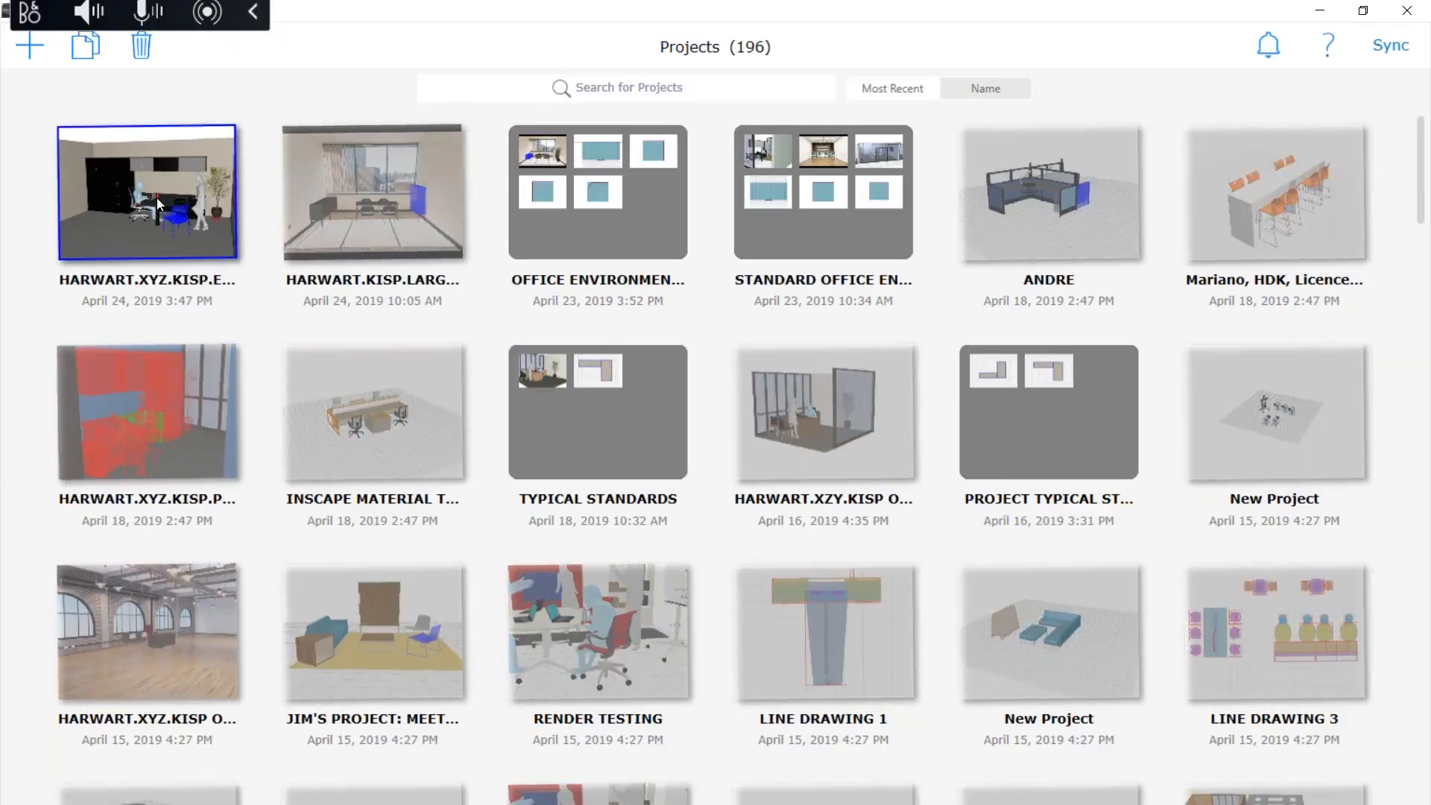
{"action": "left_click", "coordinate": [85, 45]}
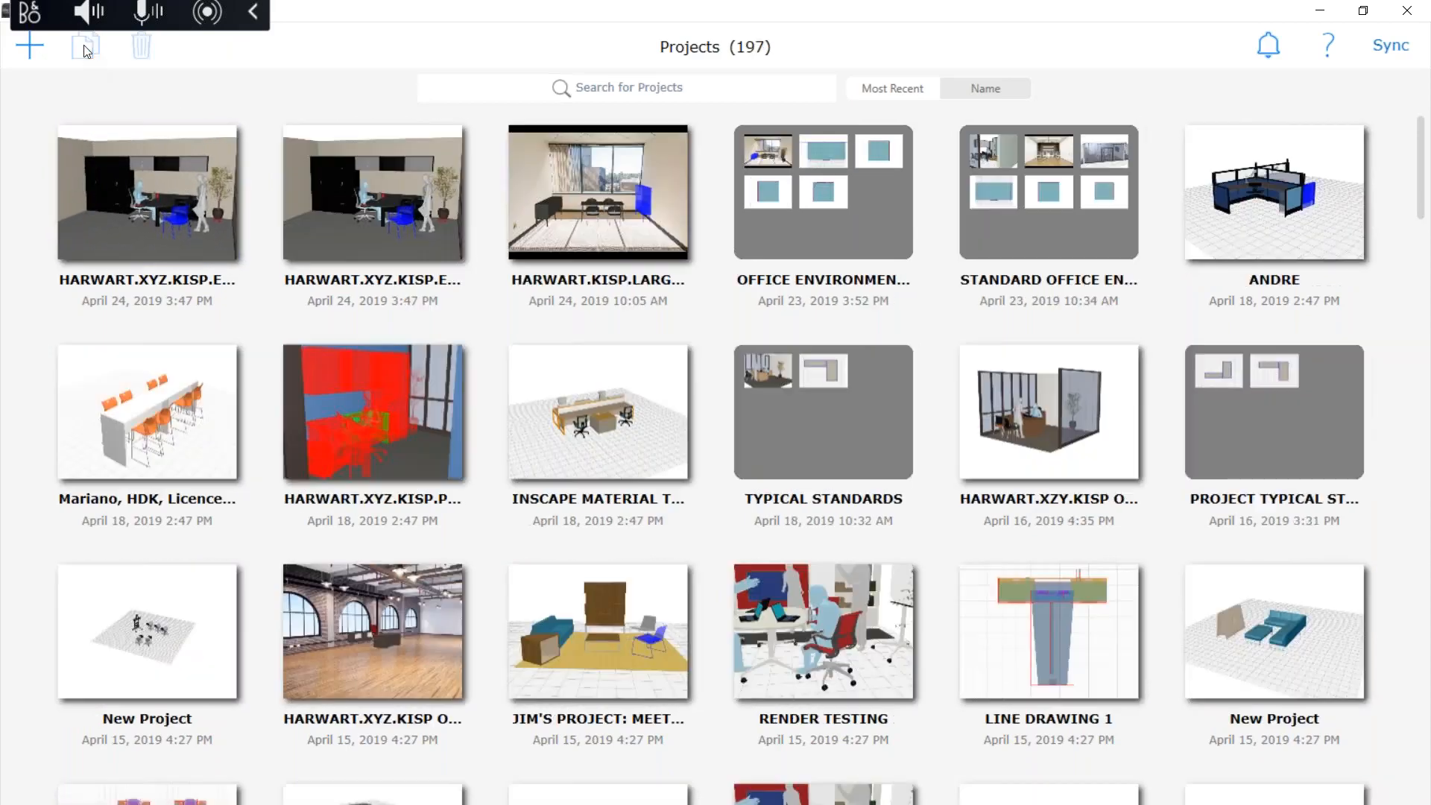
{"action": "left_click", "coordinate": [162, 173]}
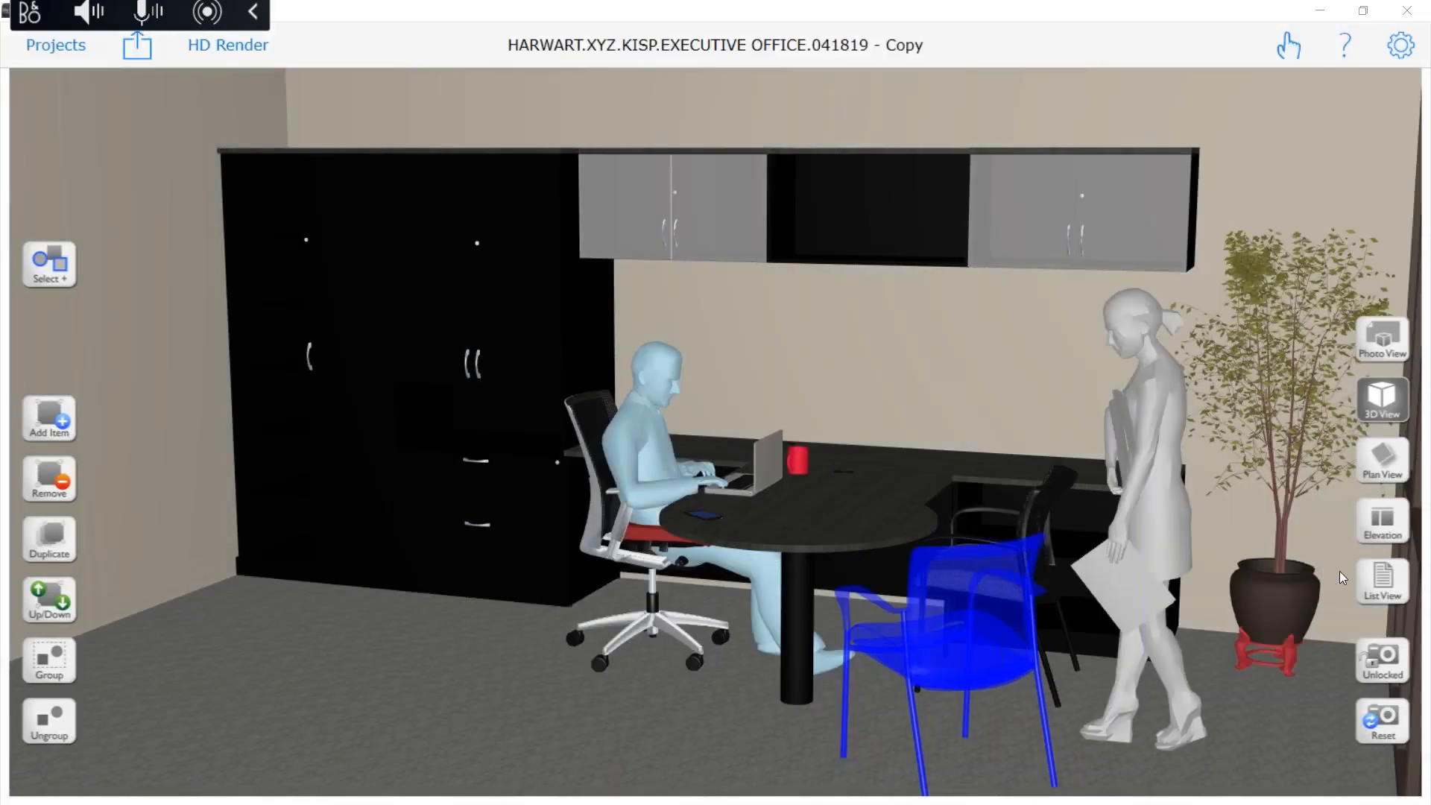
Delete the floor and all walls from the copied project, keeping the furniture, people and plant
{"action": "left_click", "coordinate": [521, 723]}
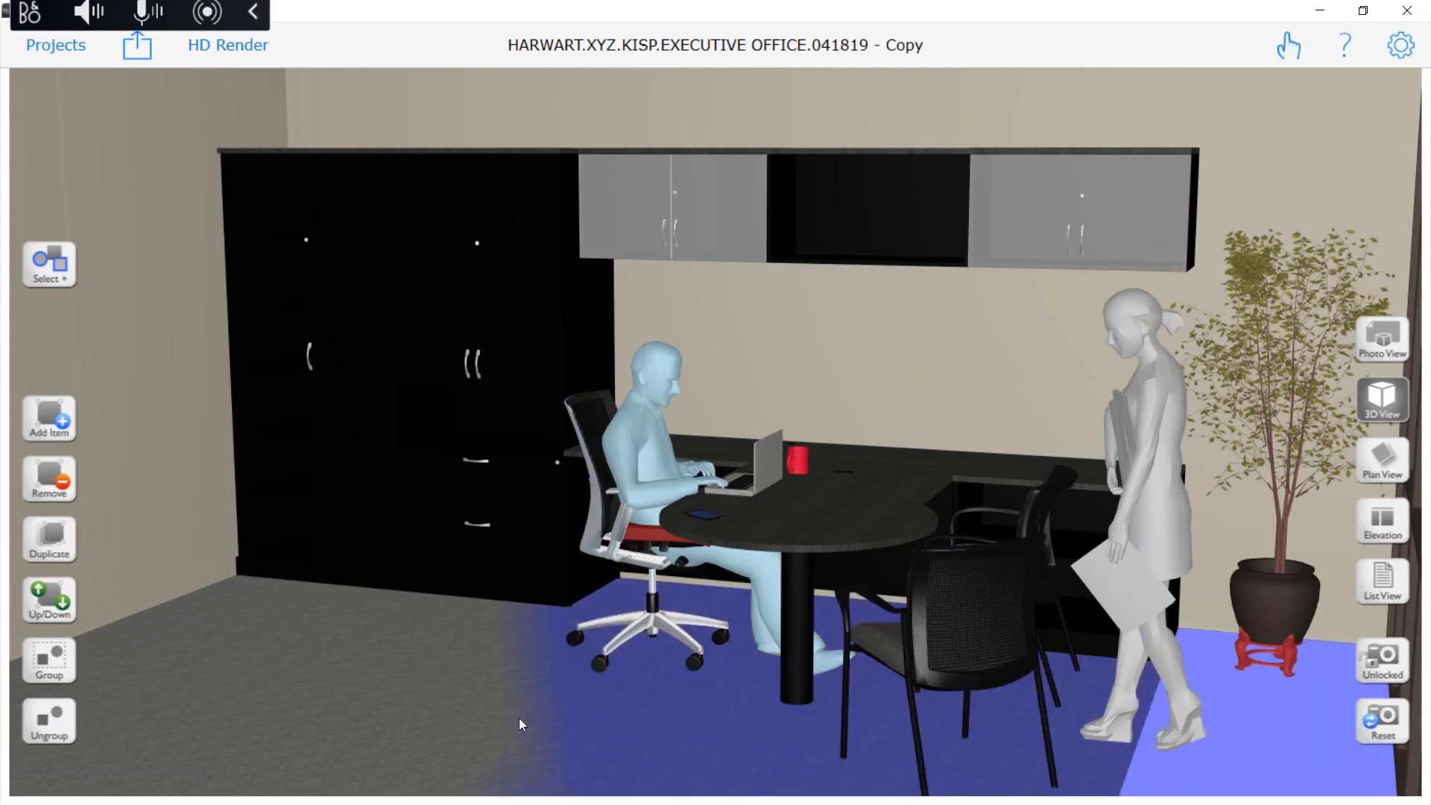
{"action": "left_click", "coordinate": [200, 655]}
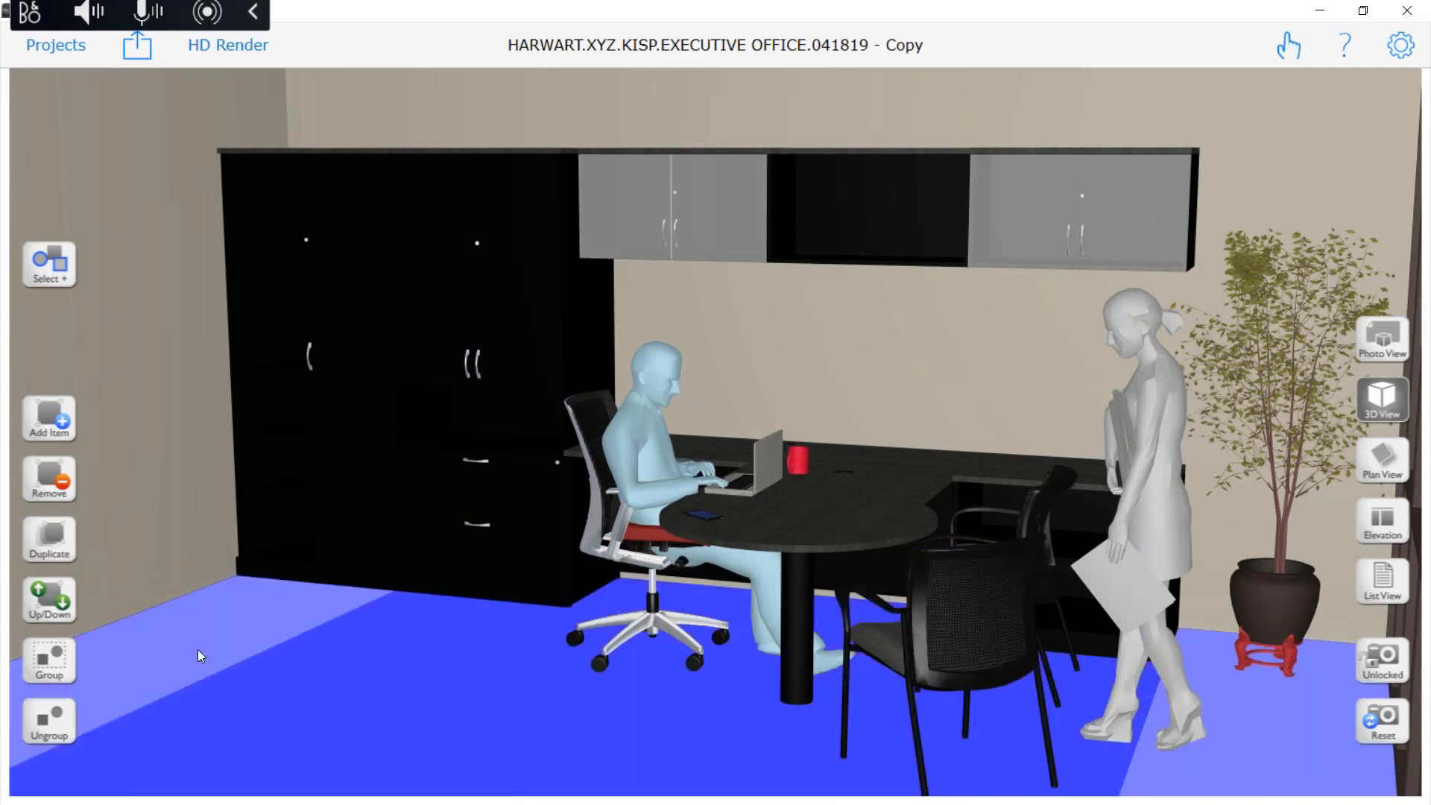
{"action": "left_click", "coordinate": [145, 354]}
{"action": "key", "text": "Delete"}
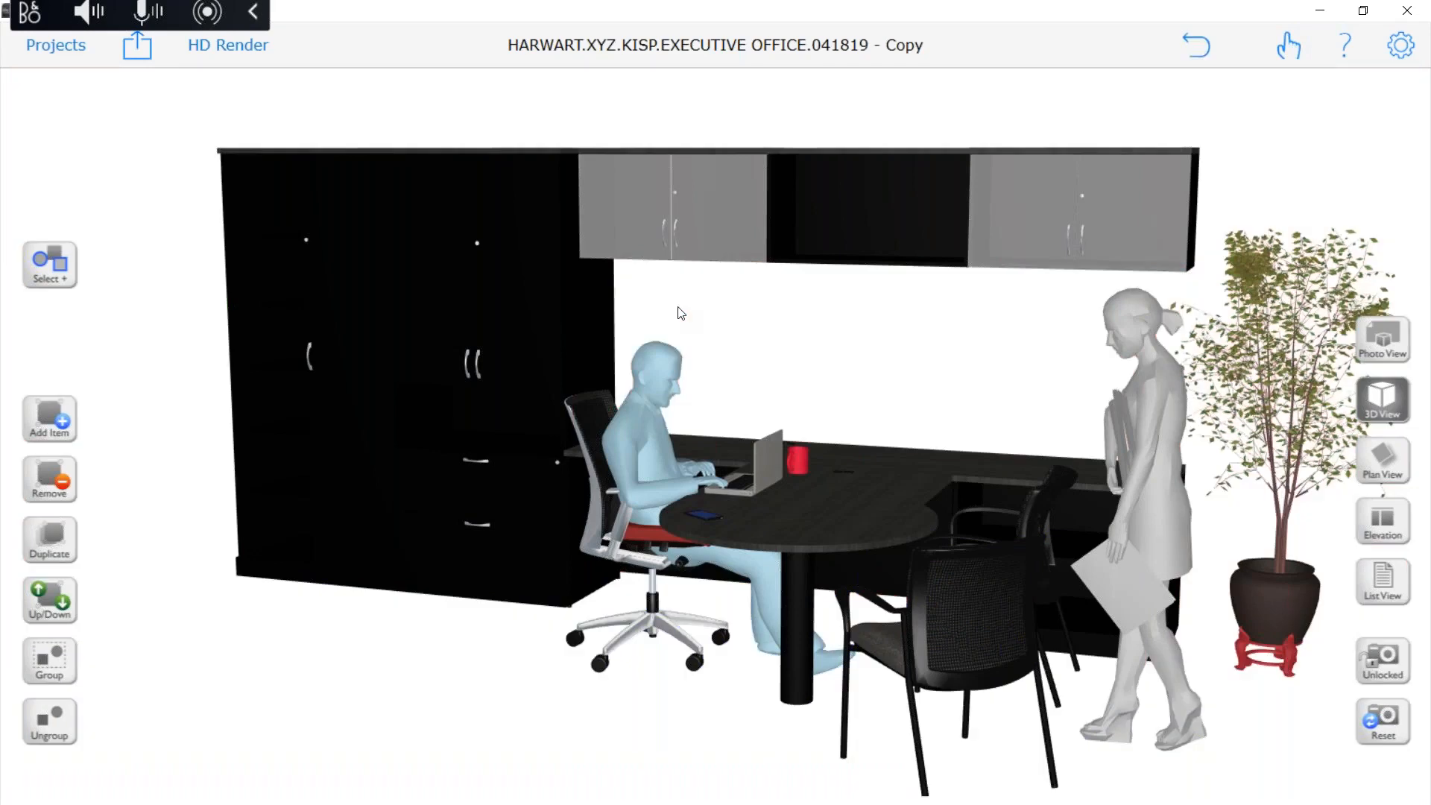
Orbit to an angled overview of the furniture and start adding a new photo as the render environment
{"action": "left_click_drag", "start_coordinate": [1079, 558], "coordinate": [1049, 515]}
{"action": "scroll", "coordinate": [1049, 509], "scroll_direction": "down", "scroll_amount": 10}
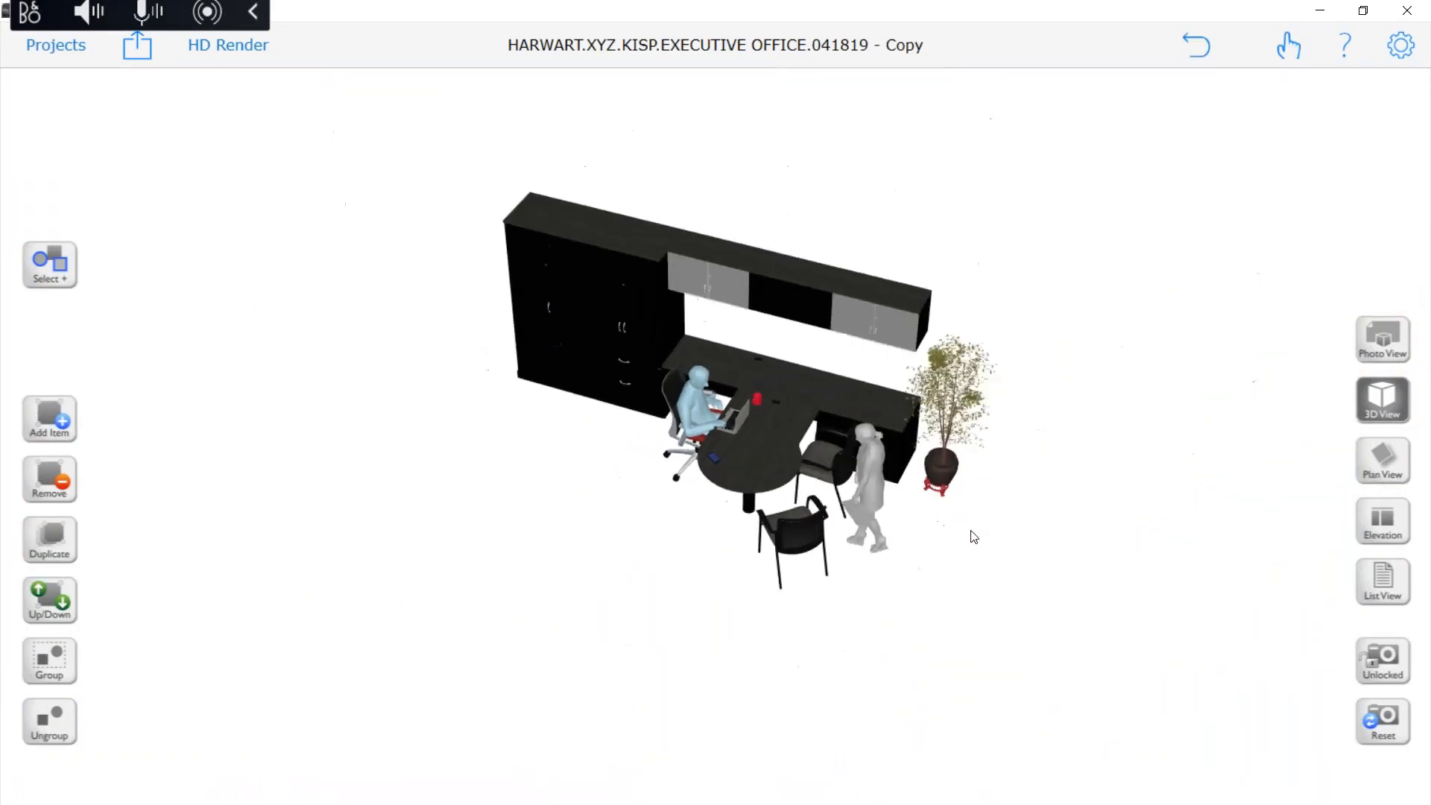
{"action": "left_click_drag", "start_coordinate": [806, 472], "coordinate": [739, 400]}
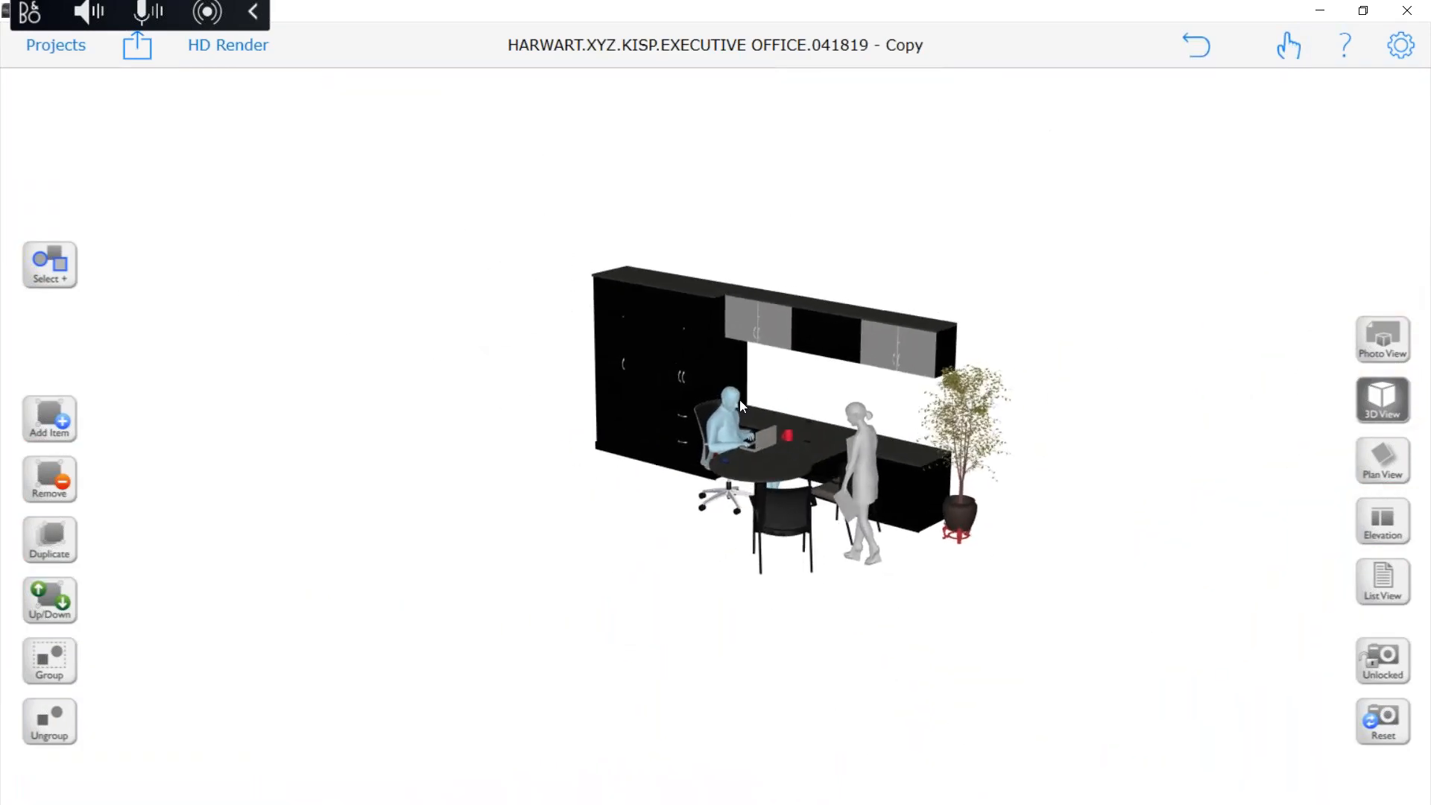
{"action": "left_click", "coordinate": [227, 52]}
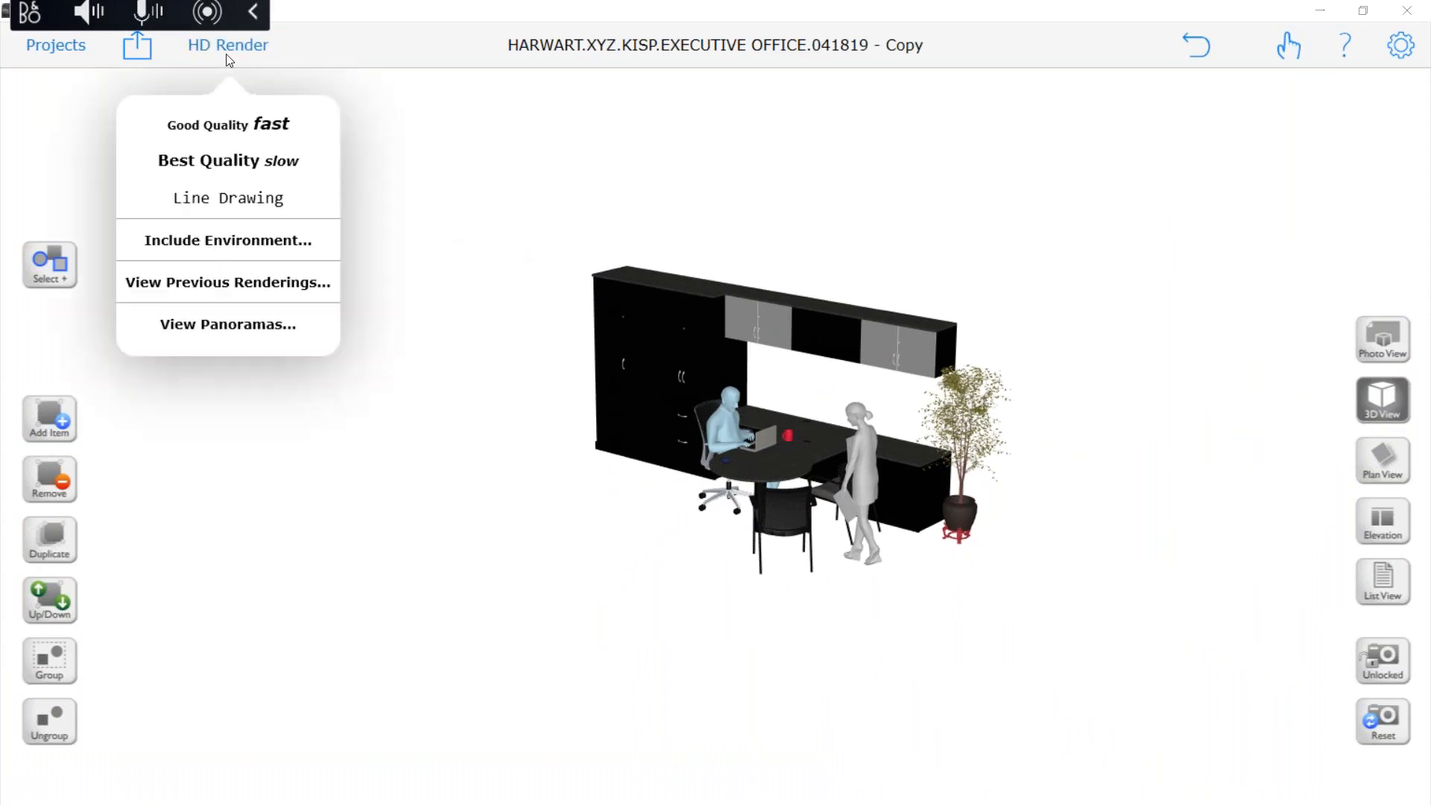
{"action": "left_click", "coordinate": [244, 243]}
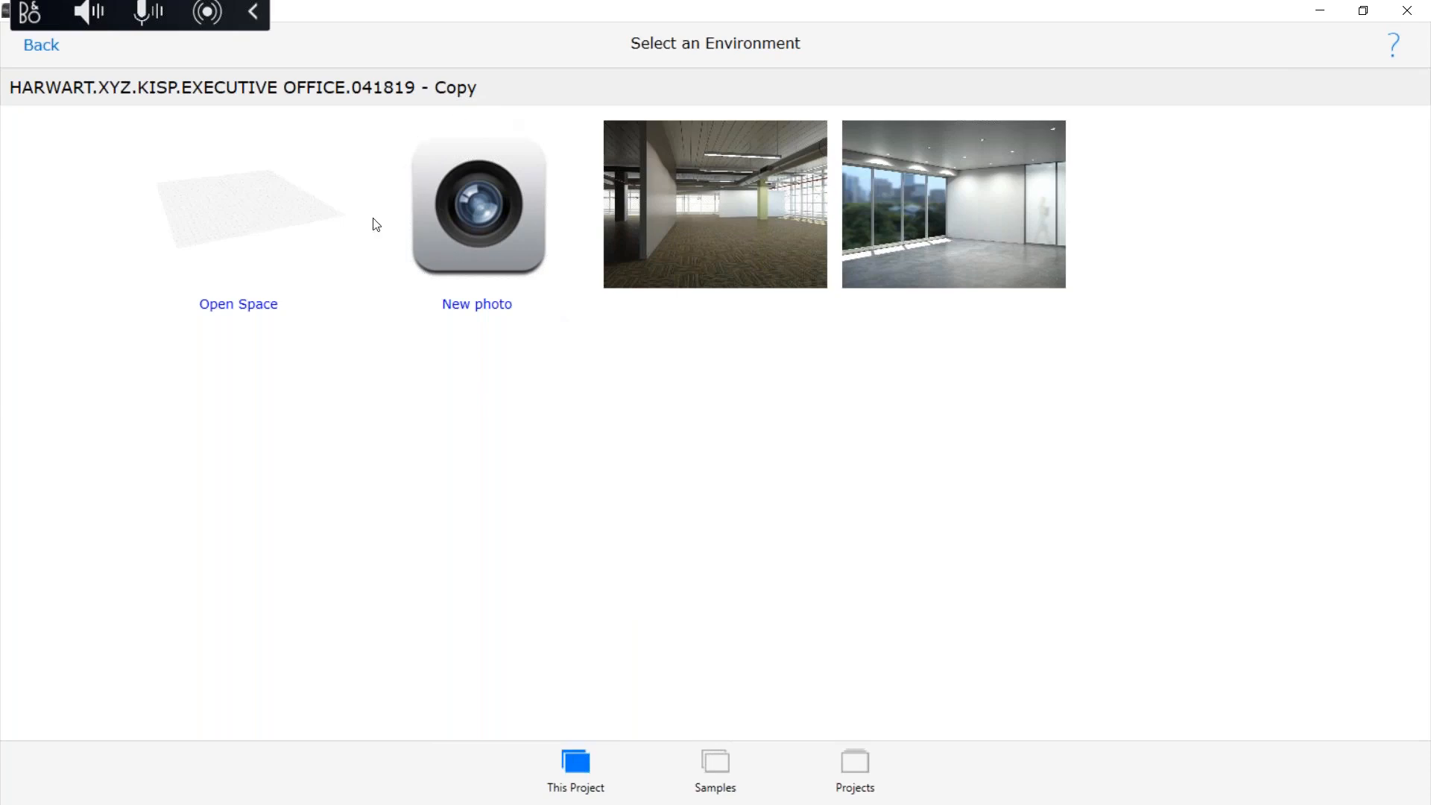
{"action": "left_click", "coordinate": [489, 197]}
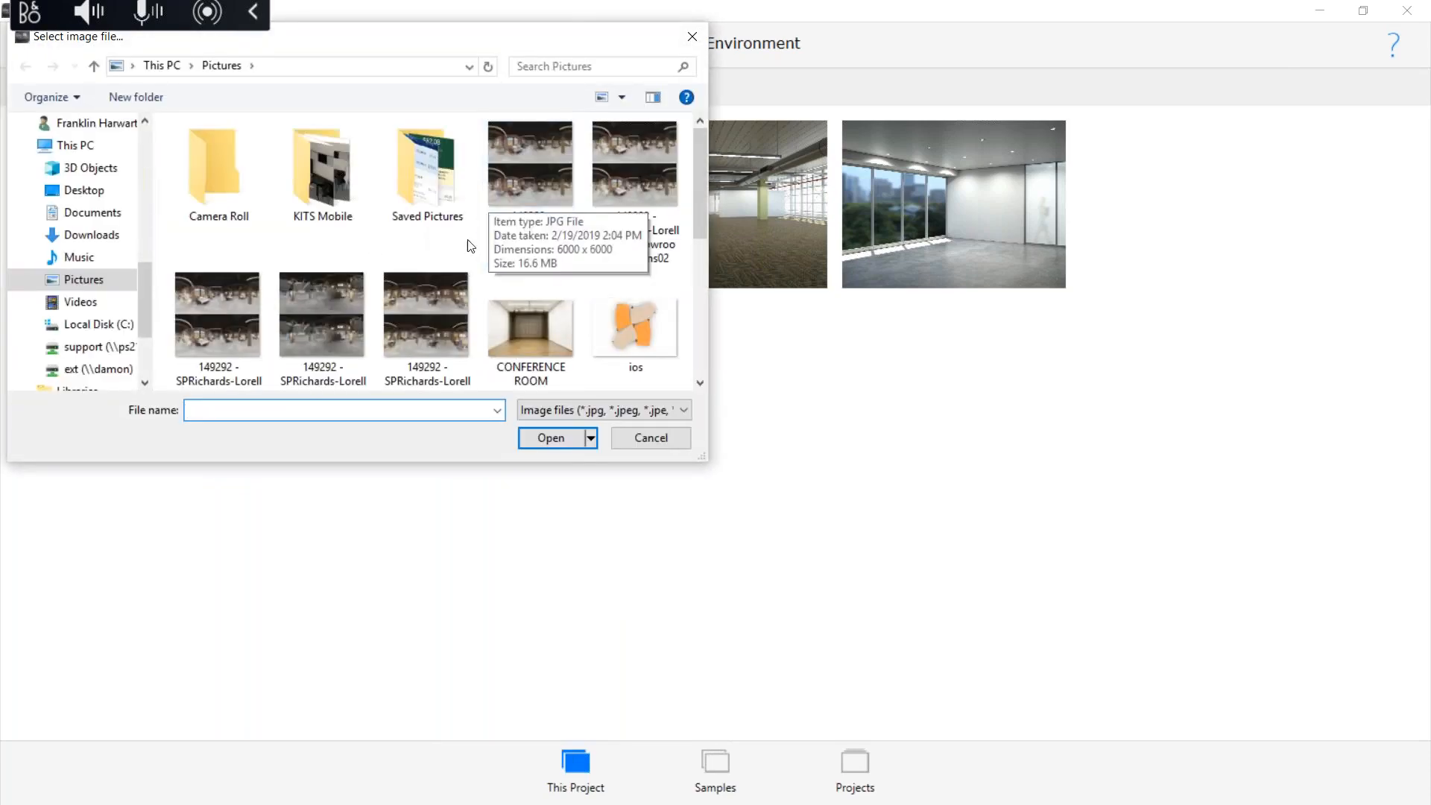
Load the CONFERENCE ROOM image from the Pictures folder and use it as the project's photo environment
{"action": "scroll", "coordinate": [468, 242], "scroll_direction": "down", "scroll_amount": 3}
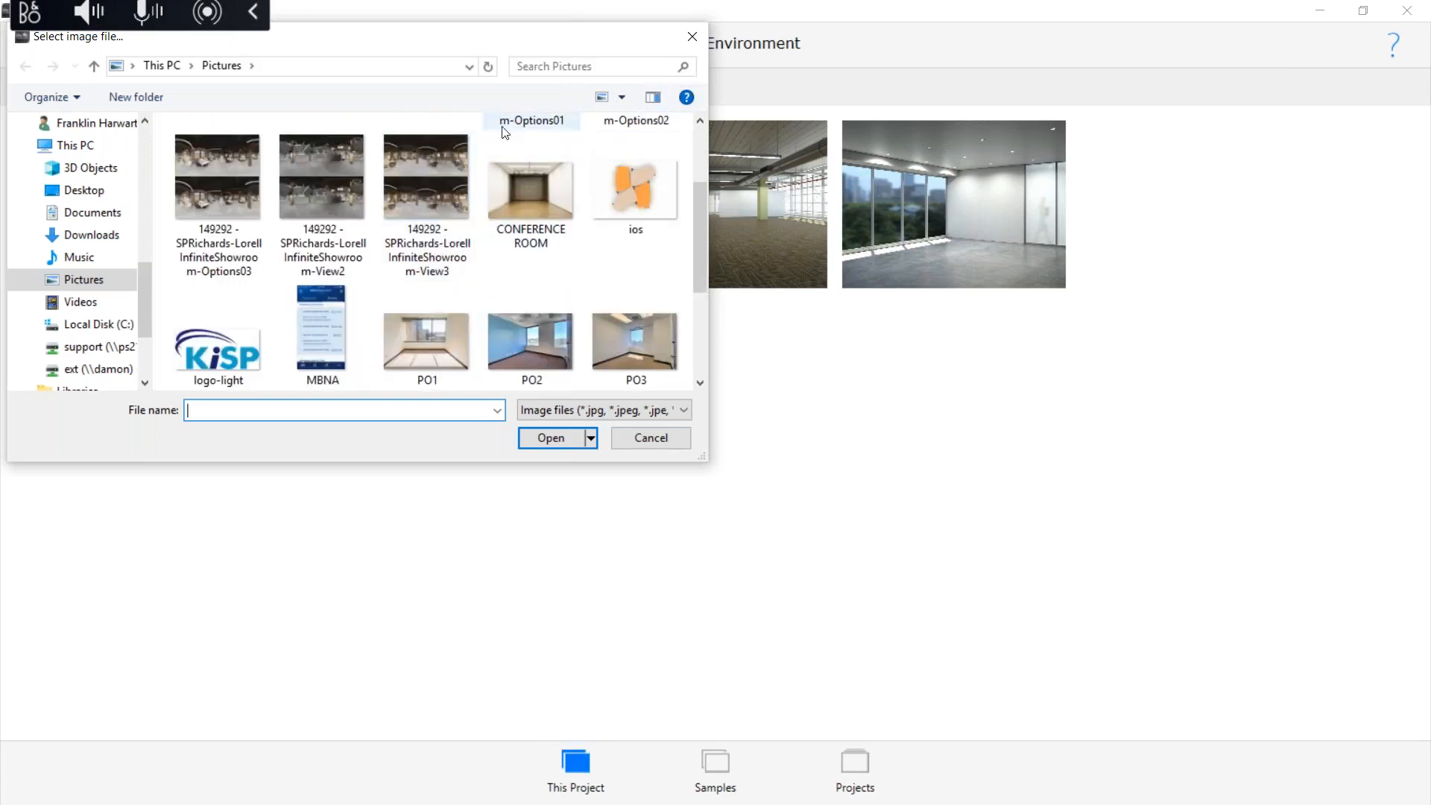
{"action": "scroll", "coordinate": [444, 153], "scroll_direction": "down", "scroll_amount": 3}
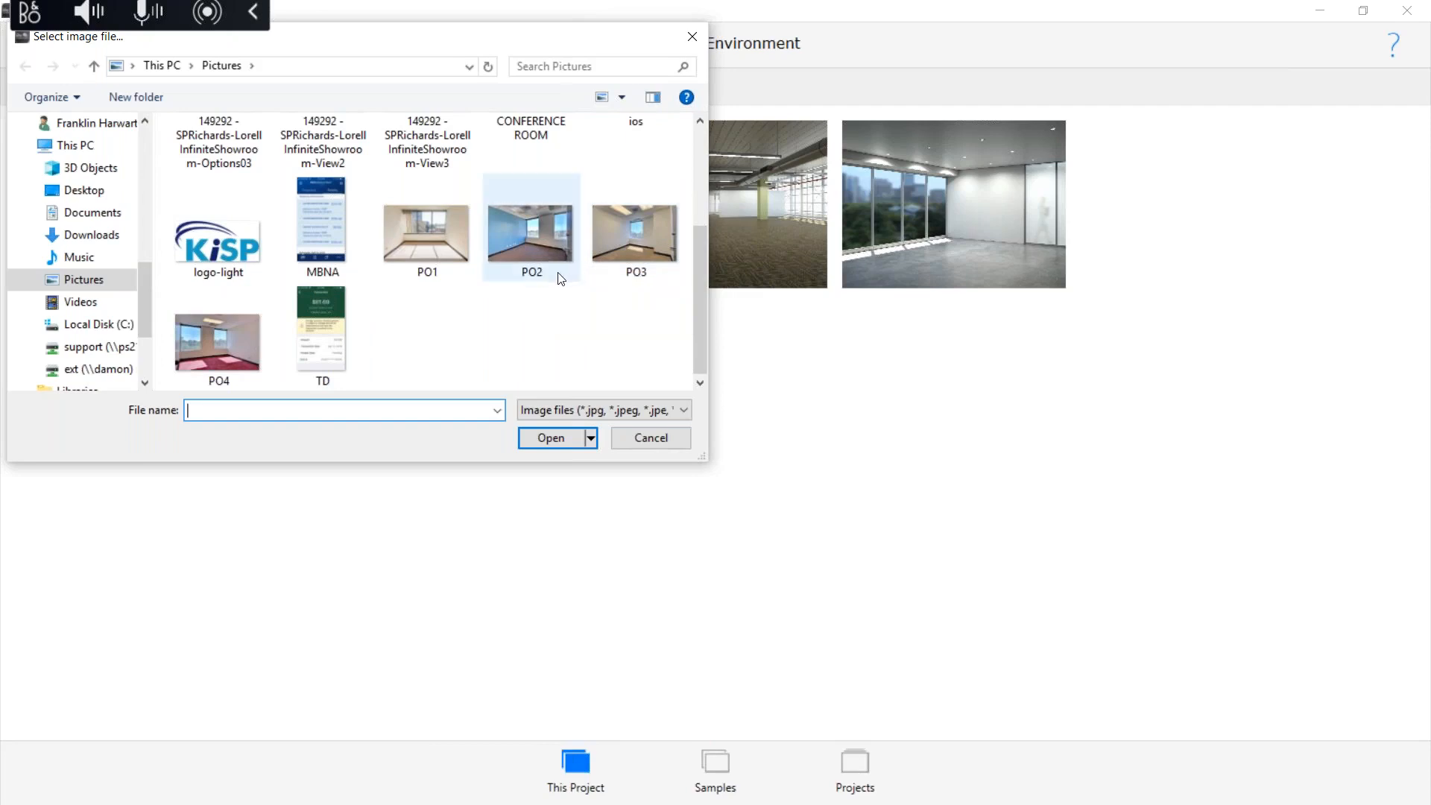
{"action": "scroll", "coordinate": [592, 279], "scroll_direction": "up", "scroll_amount": 2}
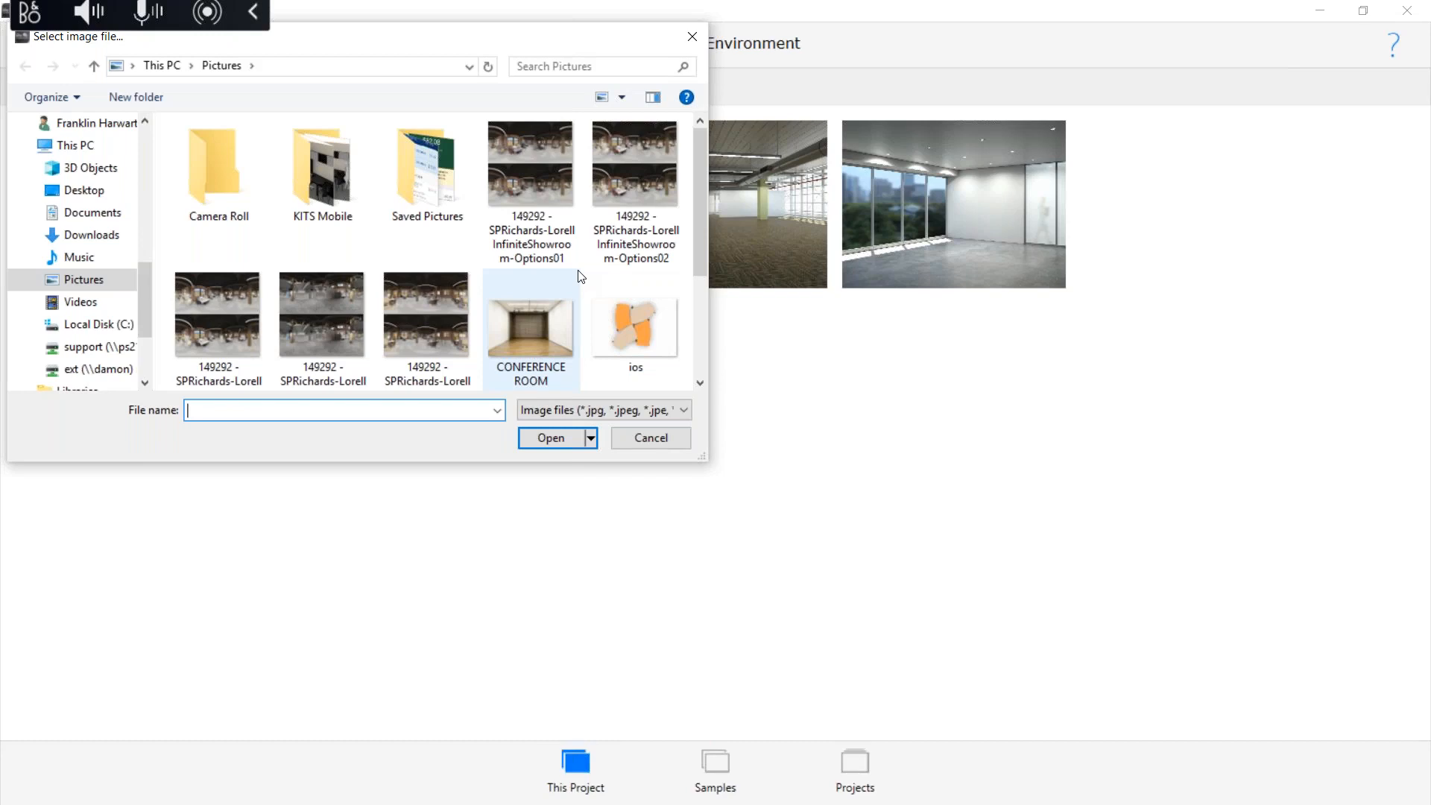
{"action": "scroll", "coordinate": [621, 353], "scroll_direction": "down", "scroll_amount": 2}
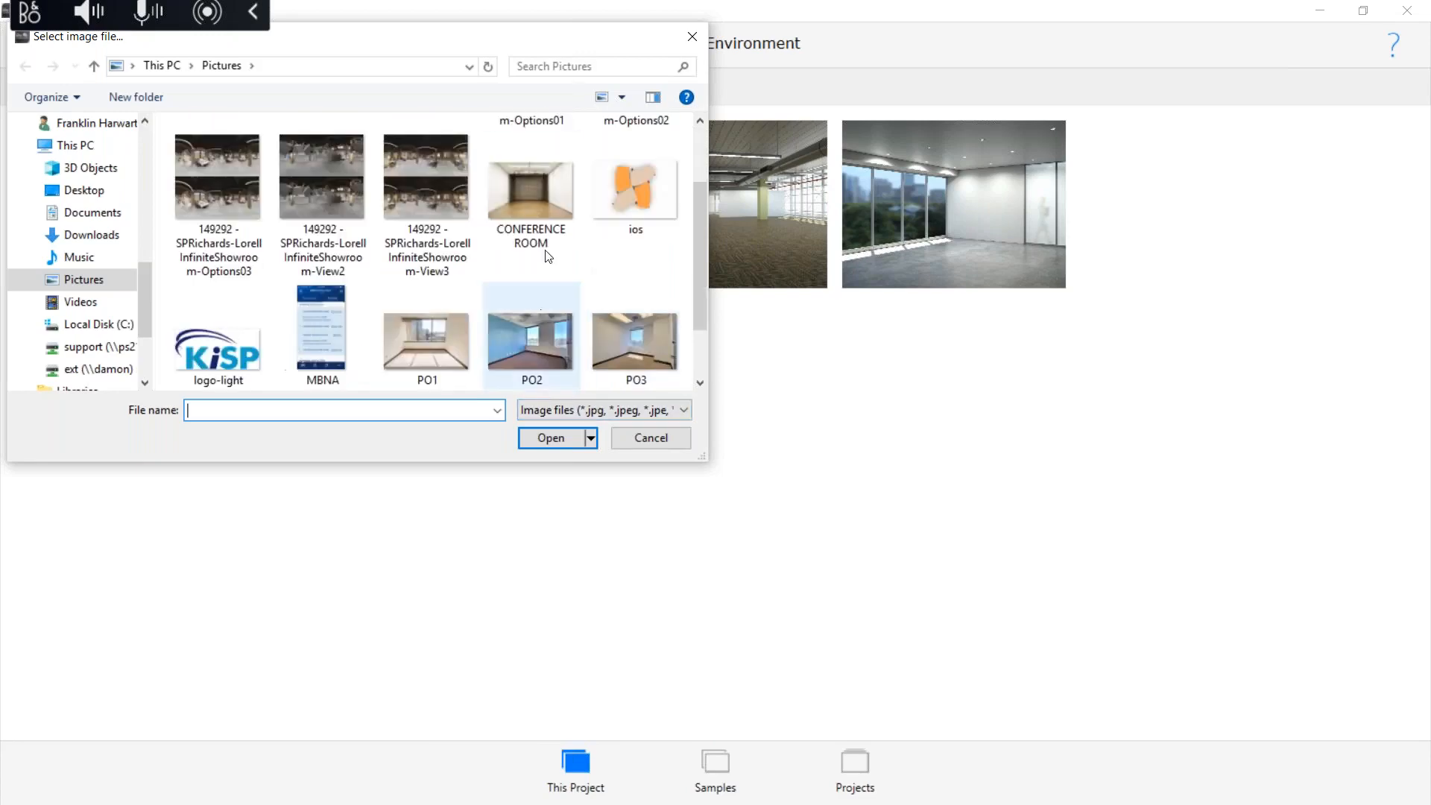
{"action": "left_click", "coordinate": [532, 180]}
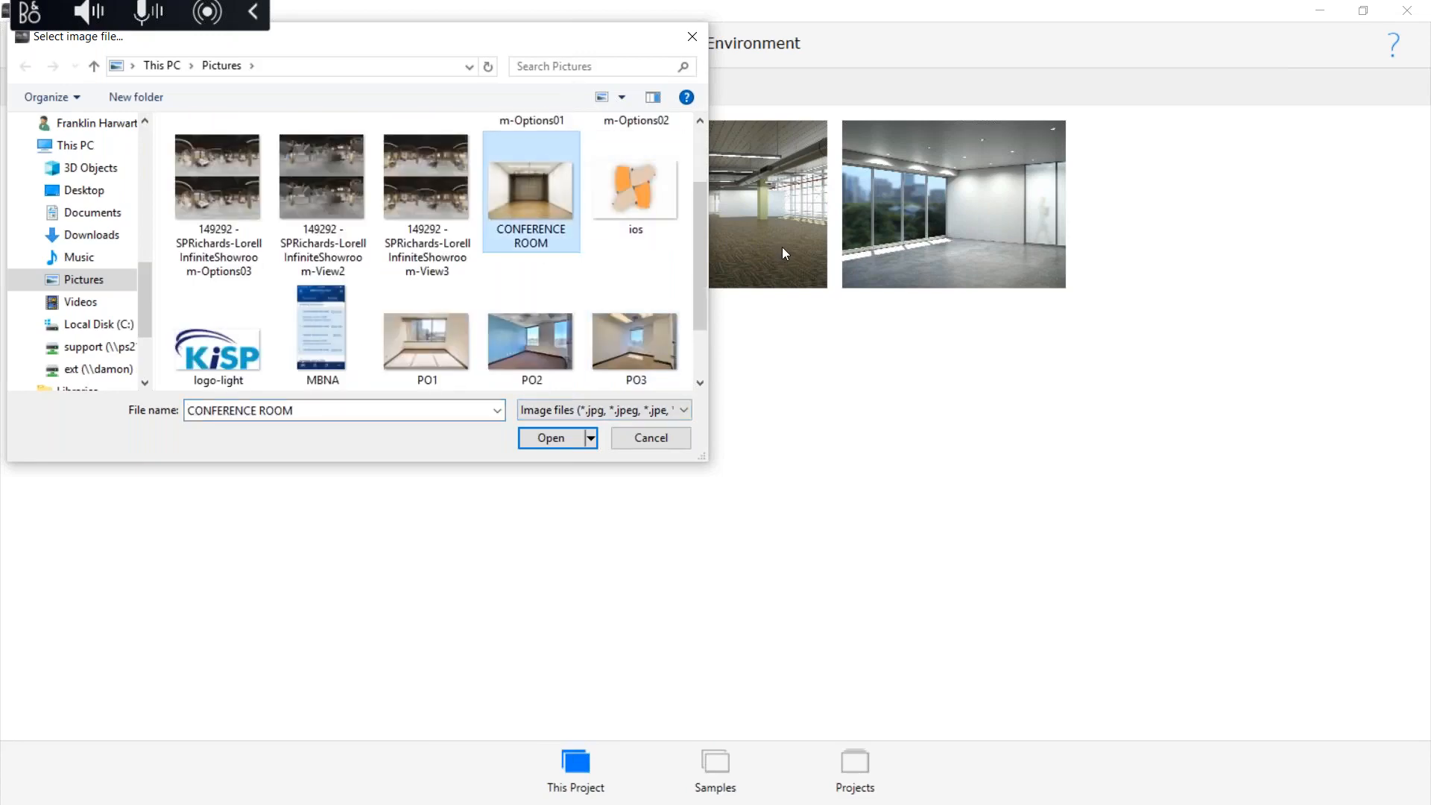
{"action": "left_click", "coordinate": [568, 439]}
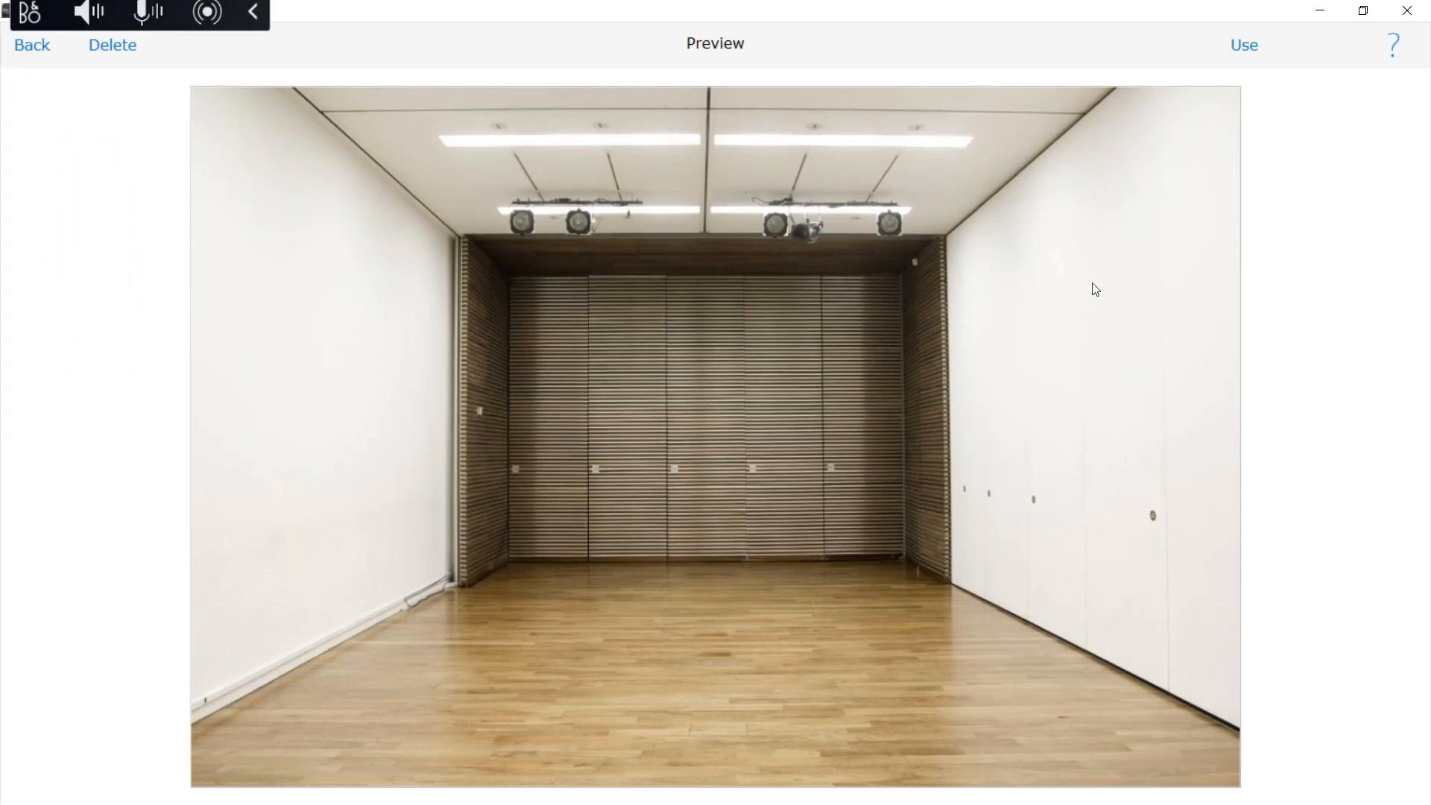
{"action": "left_click", "coordinate": [1245, 44]}
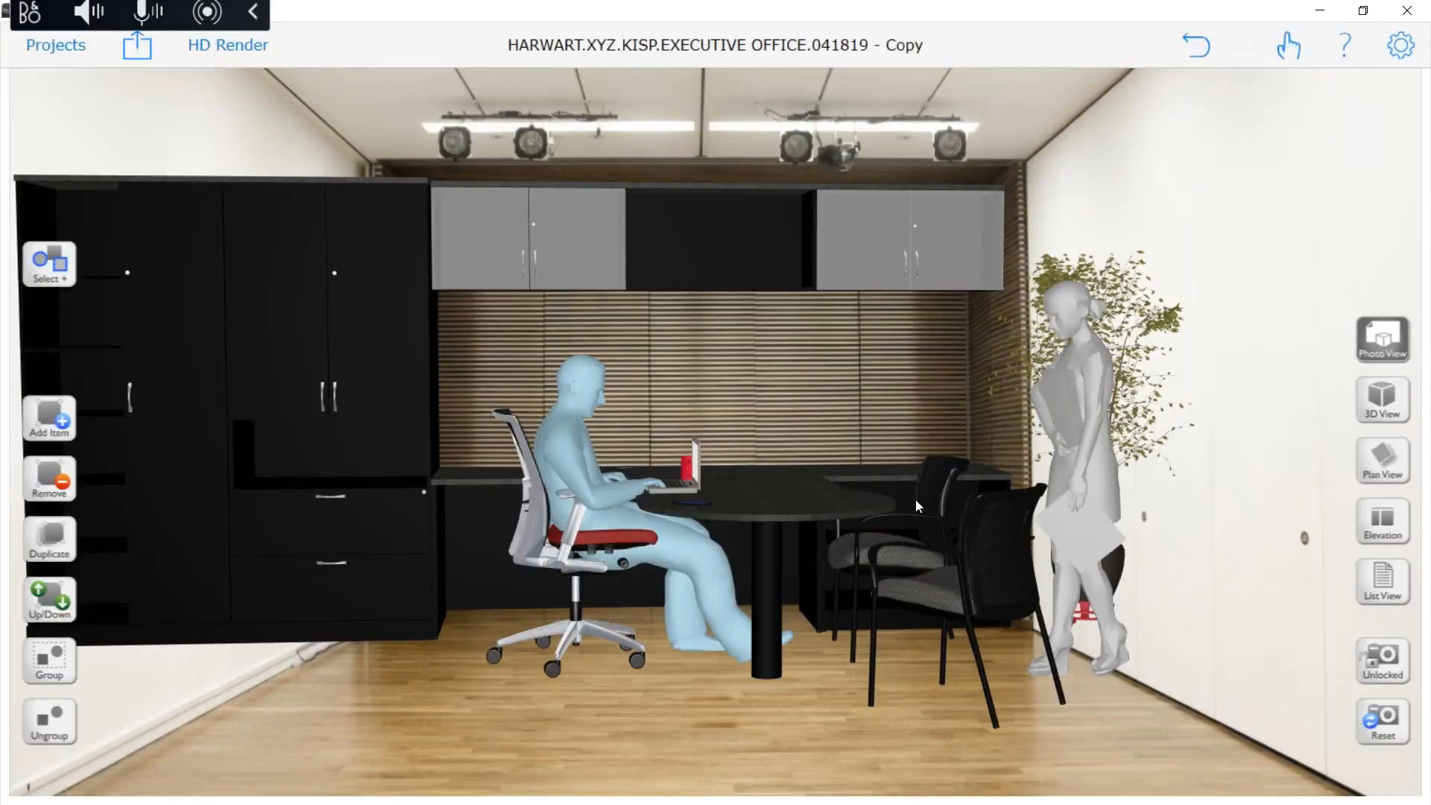
Show the floor grid and rotate the furniture layout so it stands along the conference room's right wall
{"action": "left_click", "coordinate": [1399, 49]}
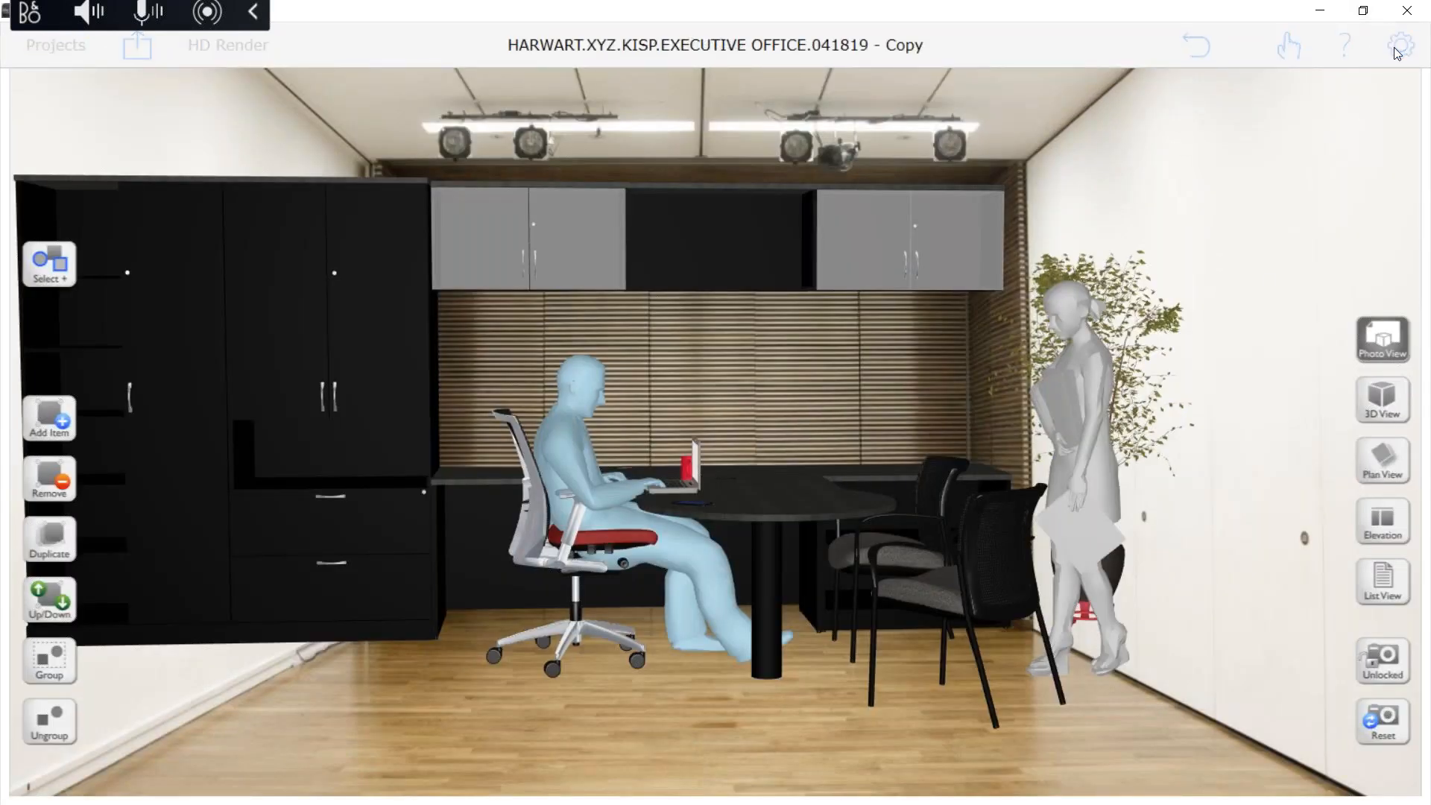
{"action": "left_click", "coordinate": [1003, 124]}
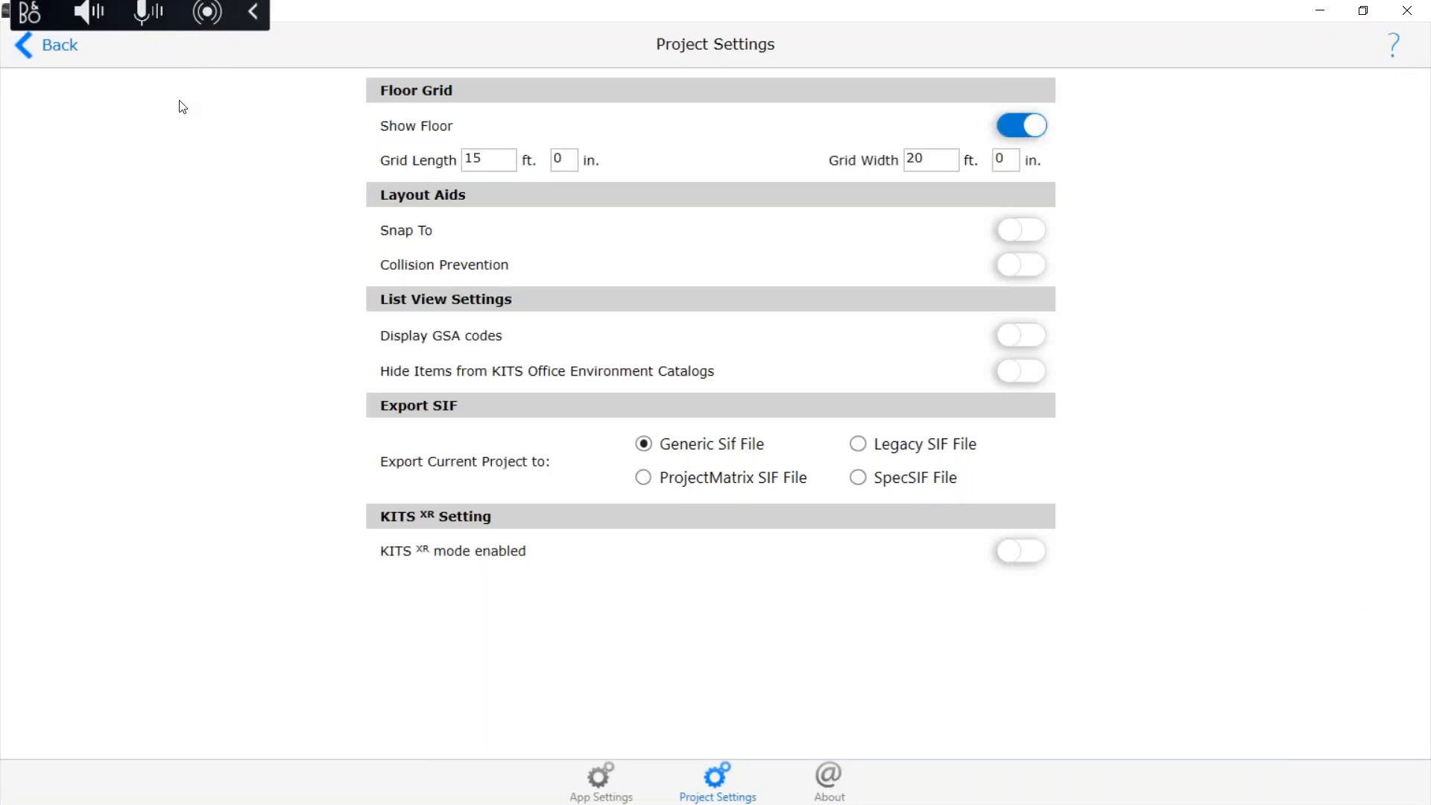
{"action": "left_click", "coordinate": [57, 46]}
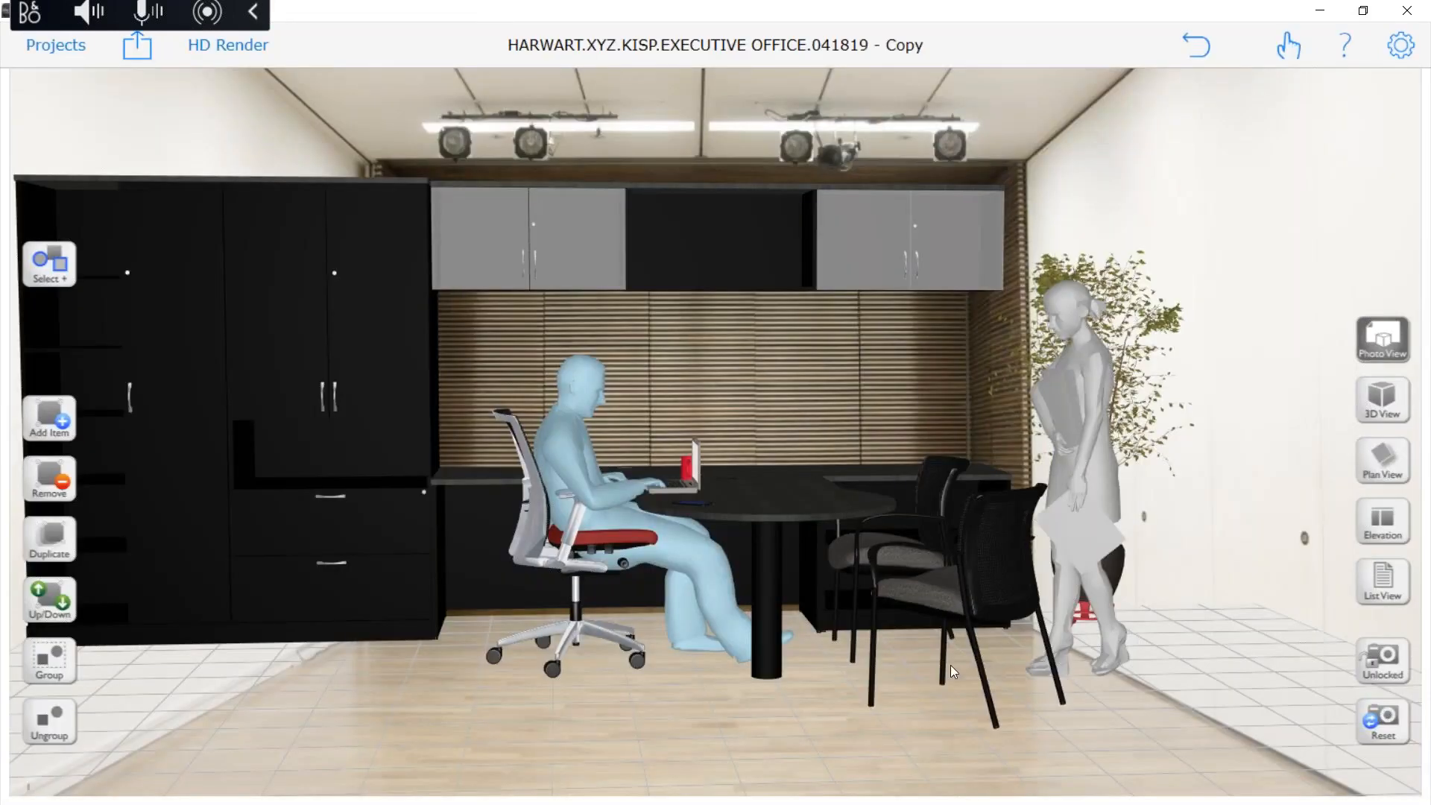
{"action": "left_click_drag", "start_coordinate": [951, 665], "coordinate": [455, 629]}
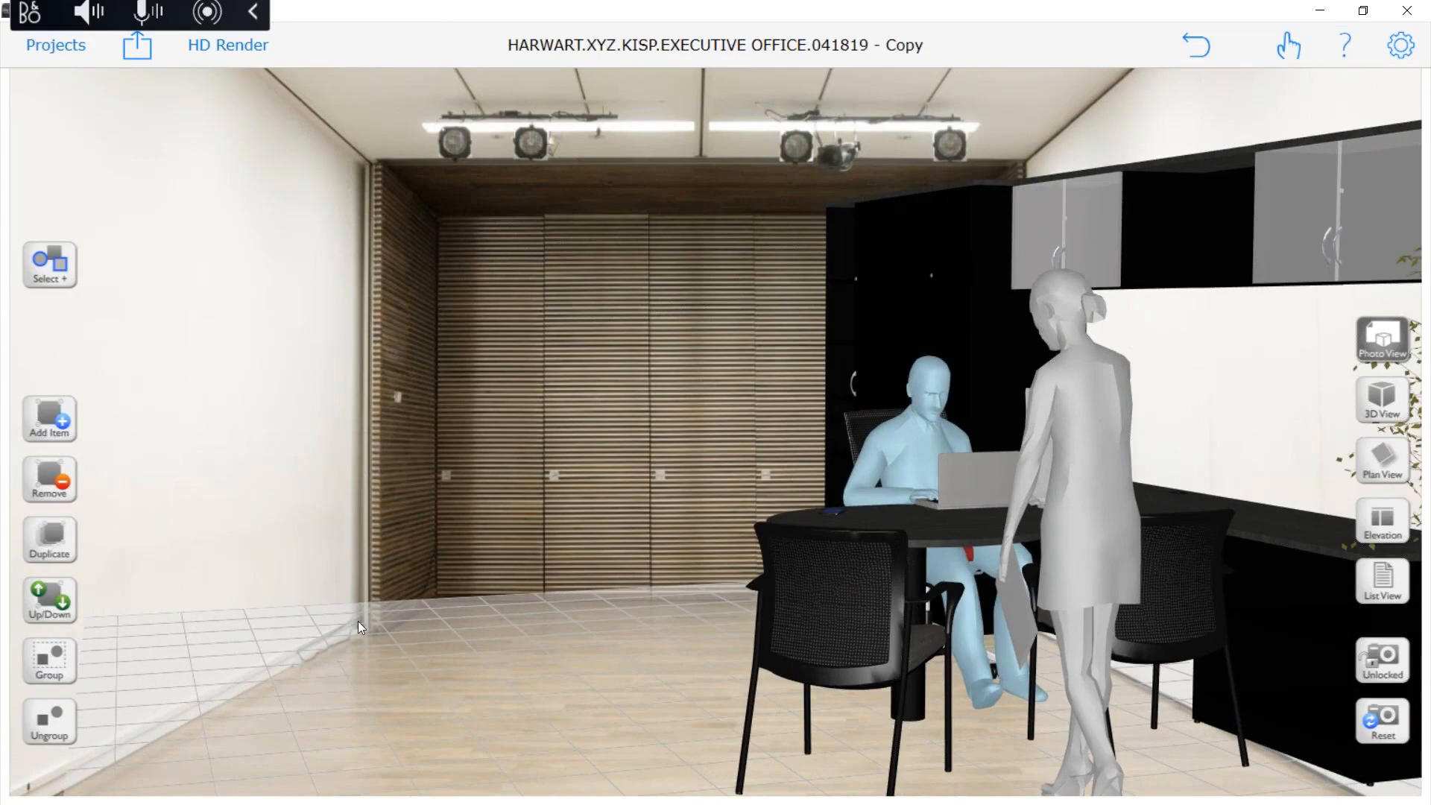
{"action": "left_click_drag", "start_coordinate": [358, 621], "coordinate": [289, 561]}
{"action": "left_click_drag", "start_coordinate": [388, 623], "coordinate": [350, 624]}
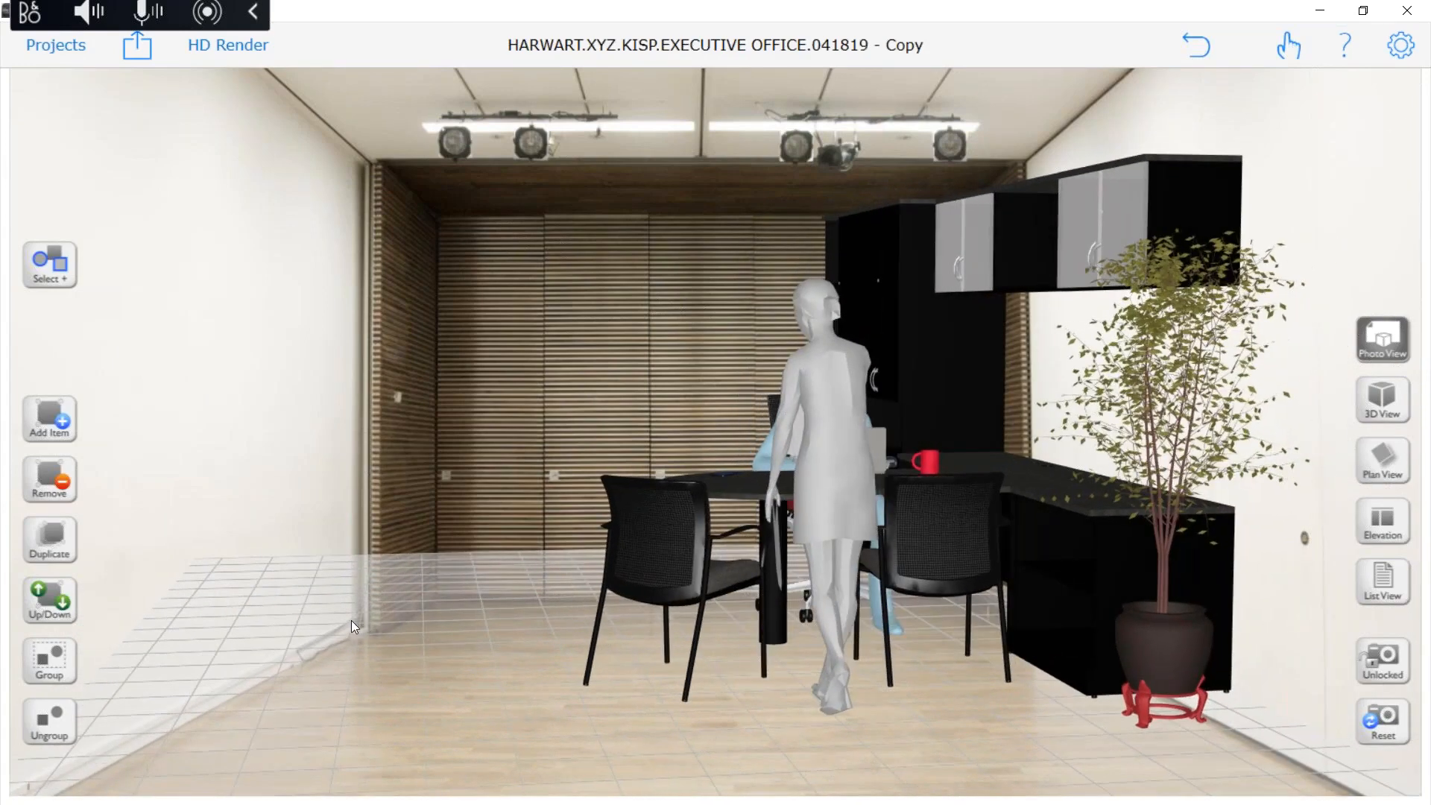
Group and remove all the furniture to try aligning the bare grid with the wood floor, and undo the removal
{"action": "left_click", "coordinate": [44, 263]}
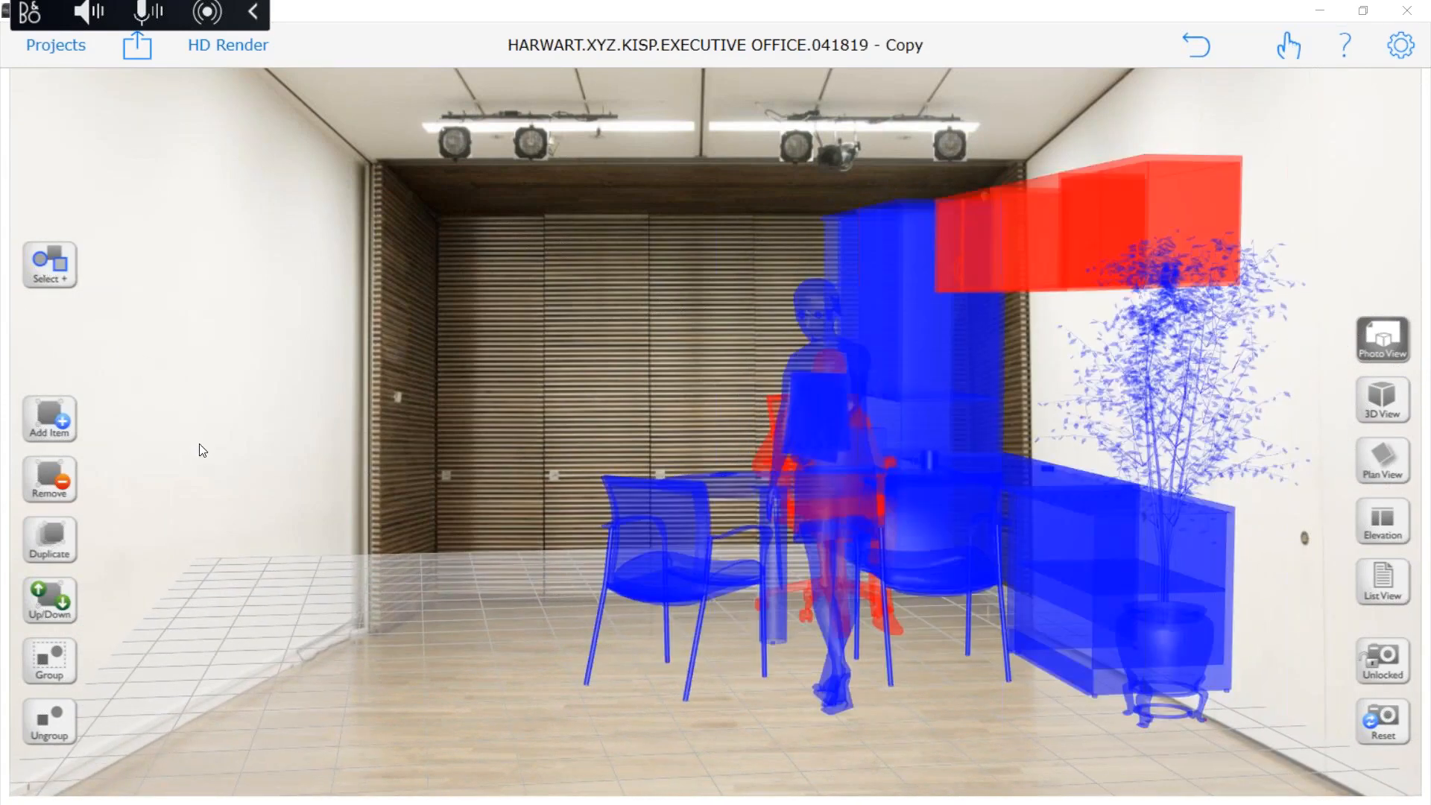
{"action": "left_click", "coordinate": [70, 670]}
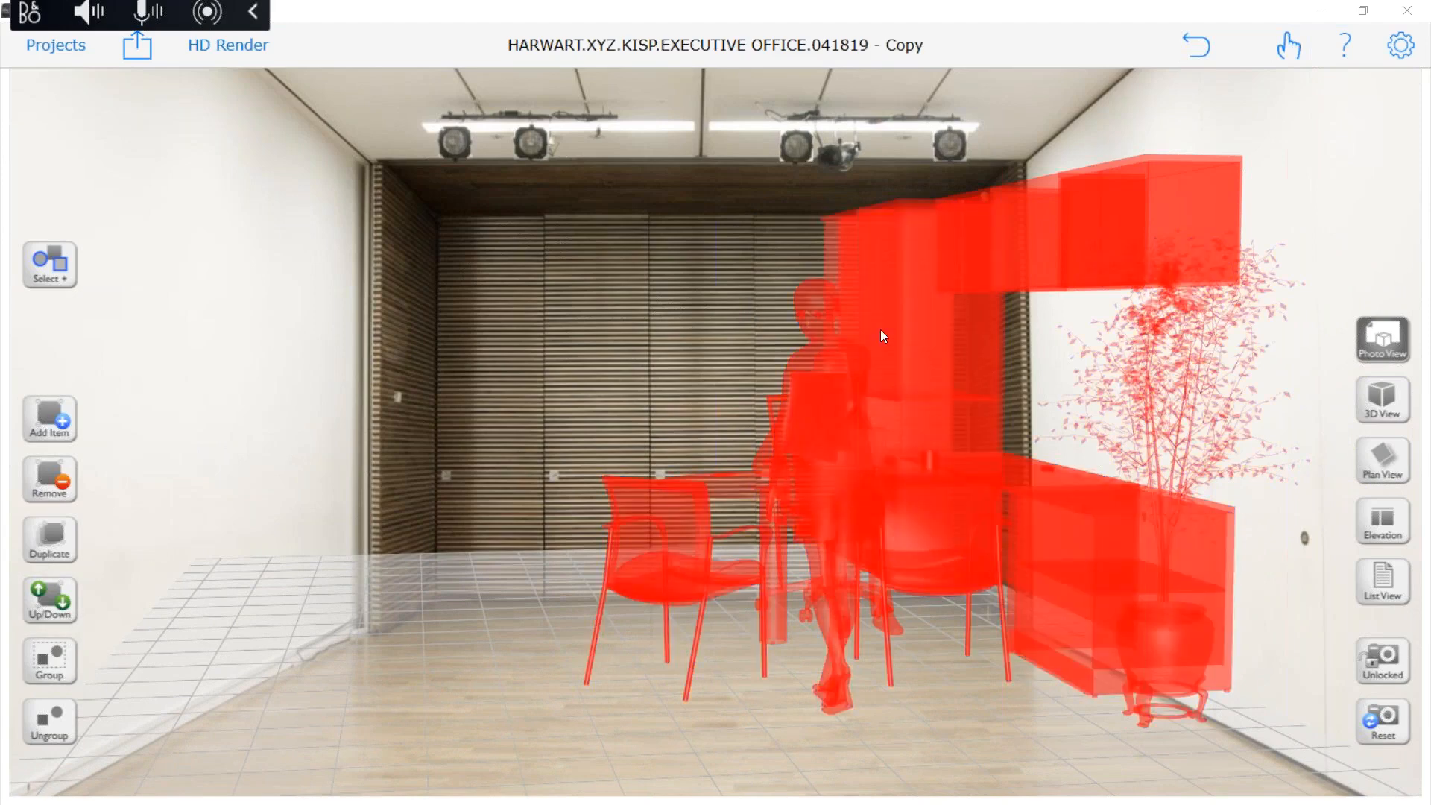
{"action": "left_click", "coordinate": [51, 486]}
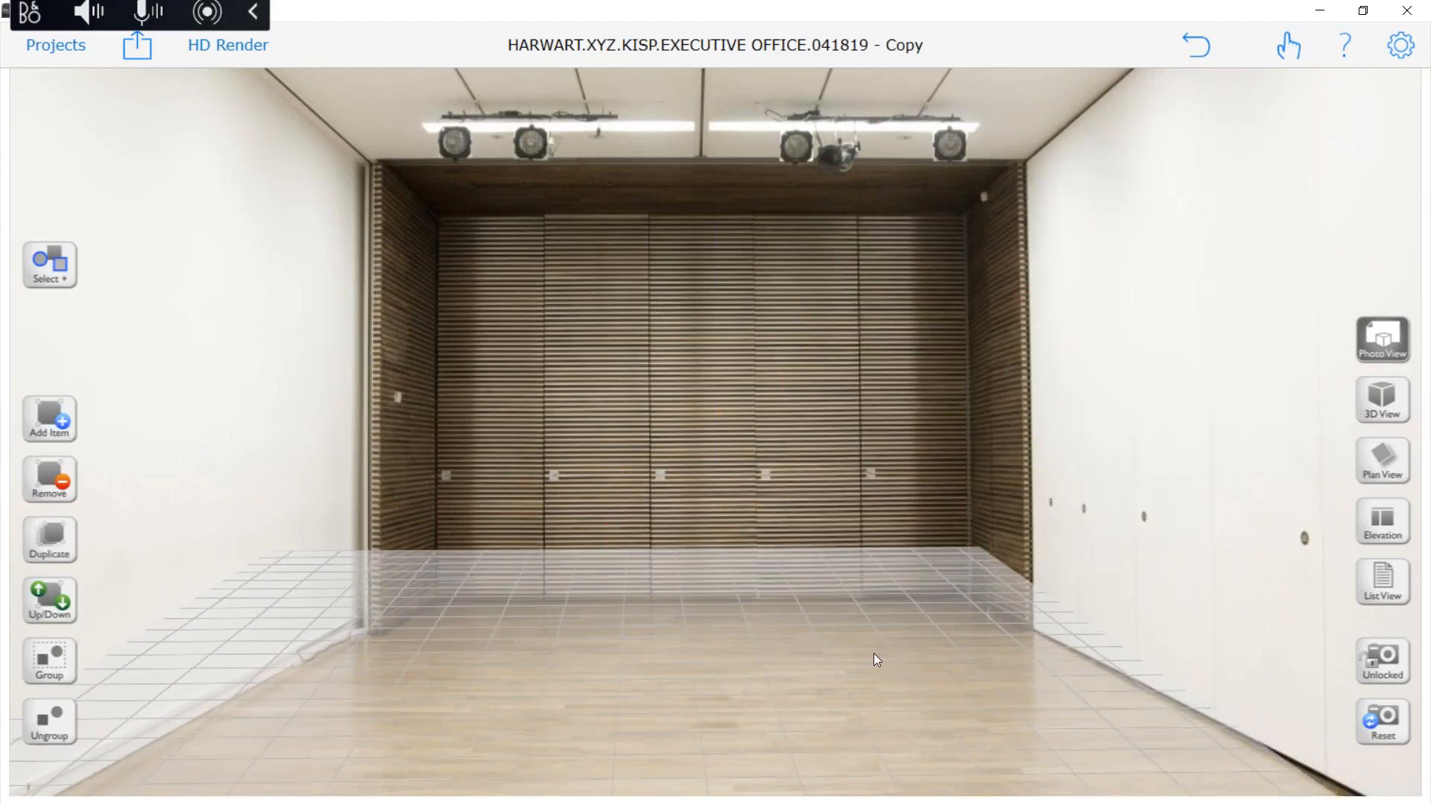
{"action": "left_click_drag", "start_coordinate": [874, 653], "coordinate": [995, 748]}
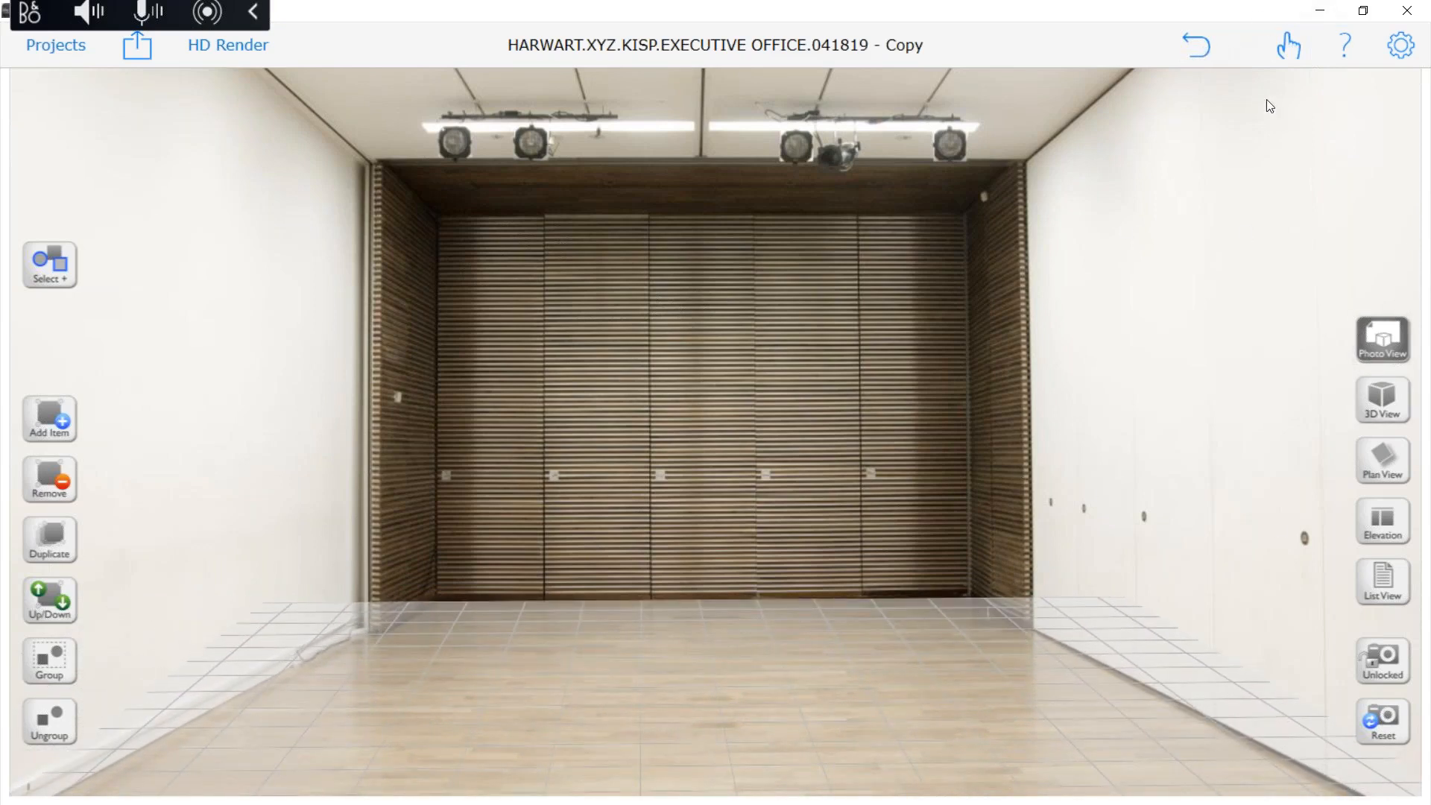
{"action": "left_click", "coordinate": [1196, 46]}
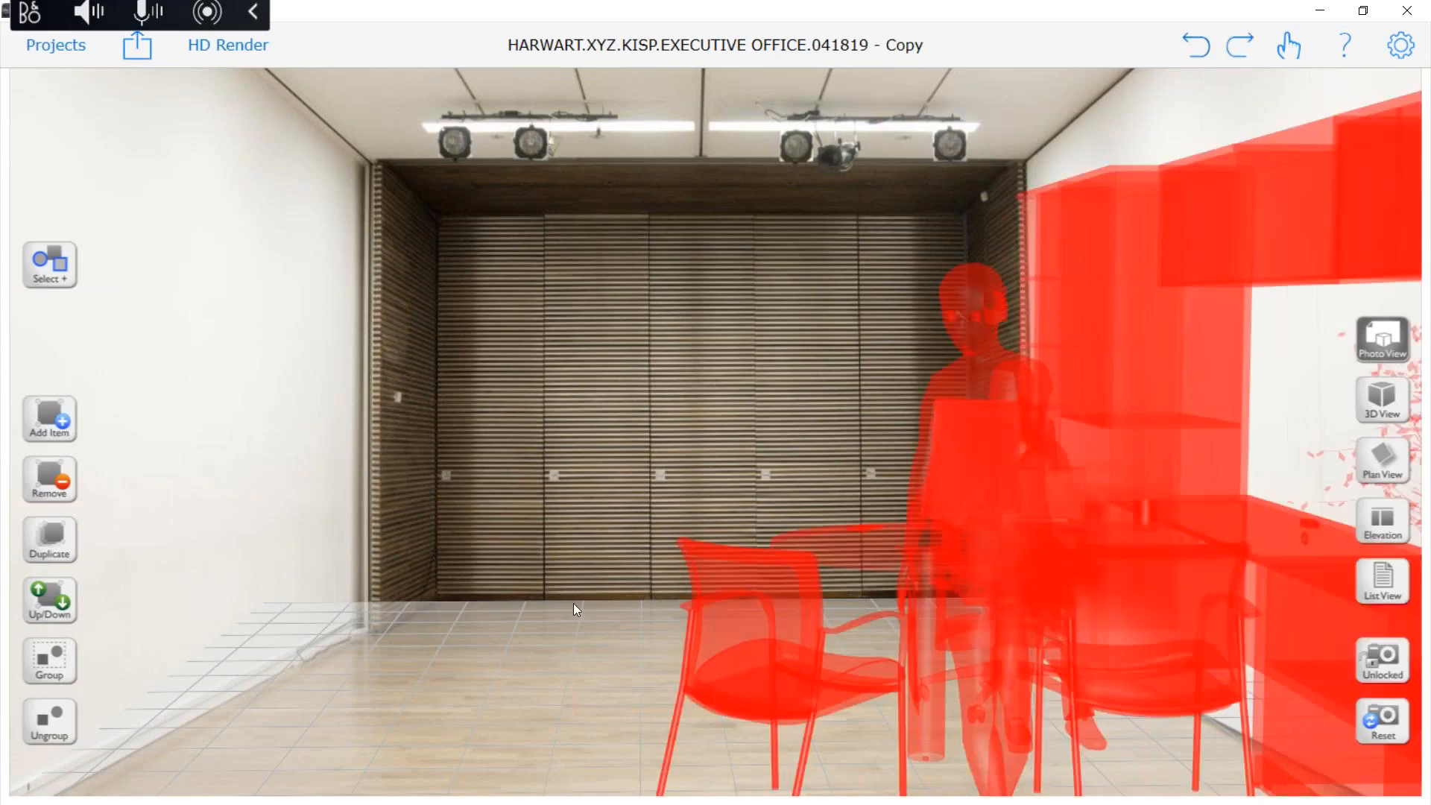
Reposition the furniture within the conference room photo and render the scene in Good Quality
{"action": "left_click_drag", "start_coordinate": [574, 602], "coordinate": [494, 599]}
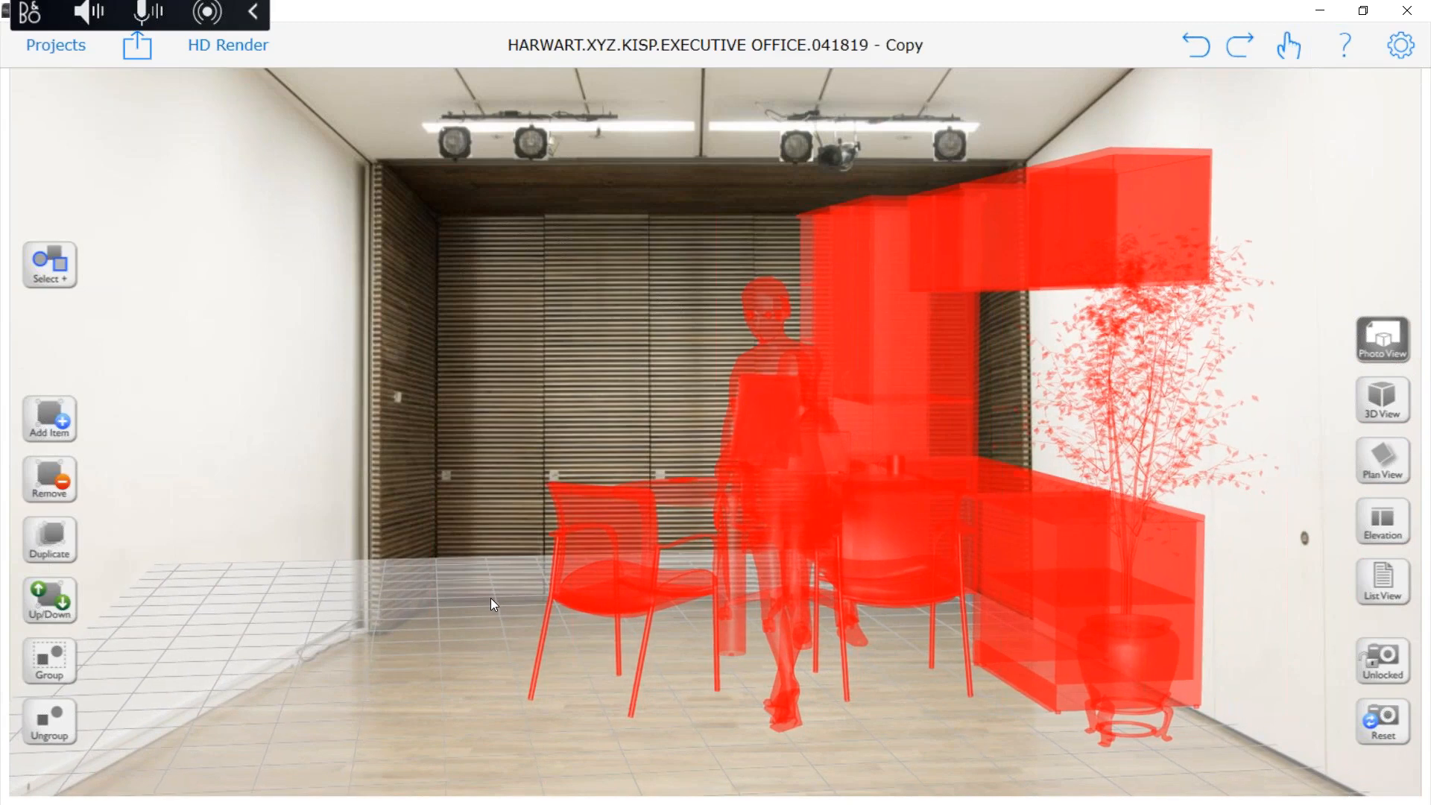
{"action": "left_click", "coordinate": [952, 545]}
{"action": "left_click_drag", "start_coordinate": [903, 737], "coordinate": [915, 747]}
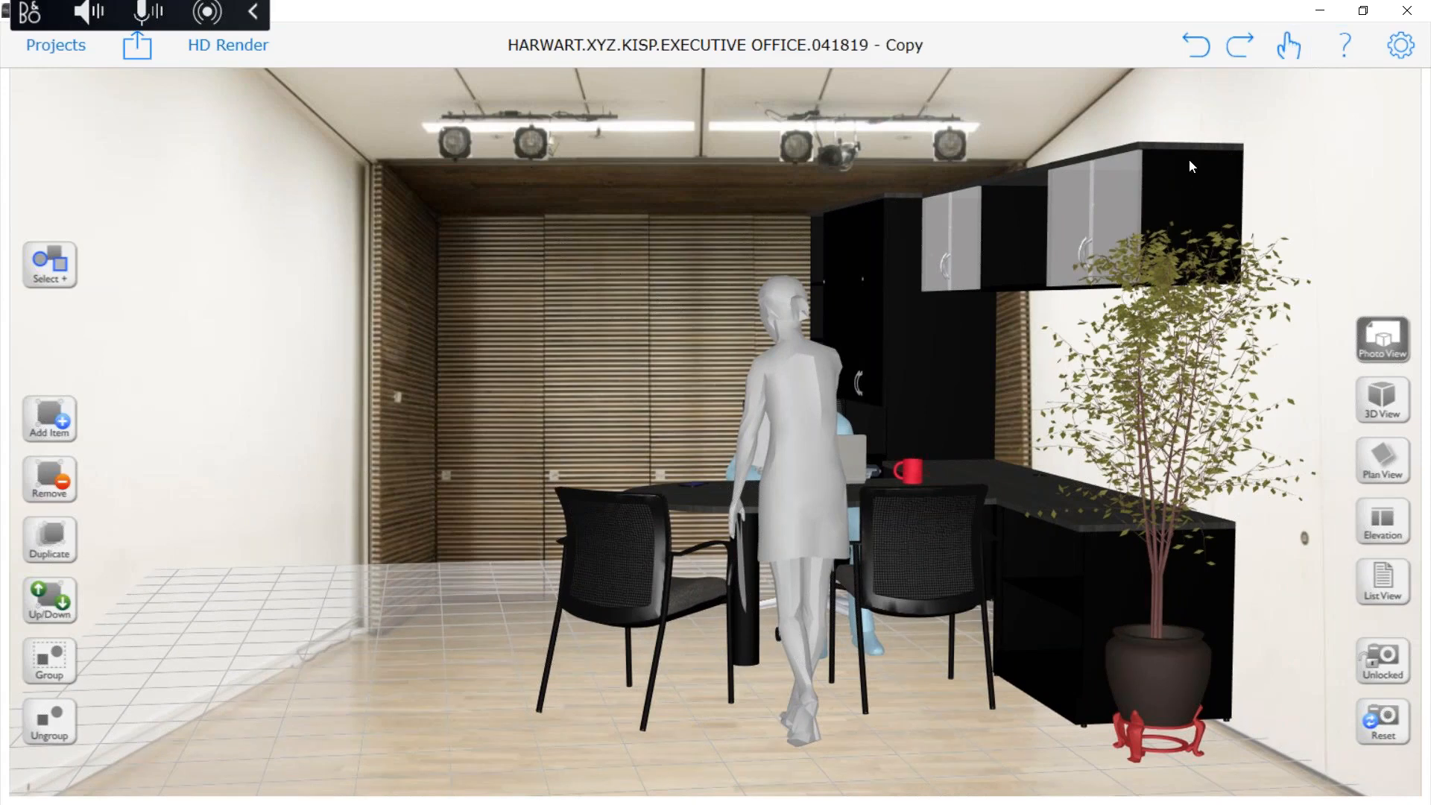
{"action": "left_click", "coordinate": [188, 46]}
{"action": "left_click", "coordinate": [250, 128]}
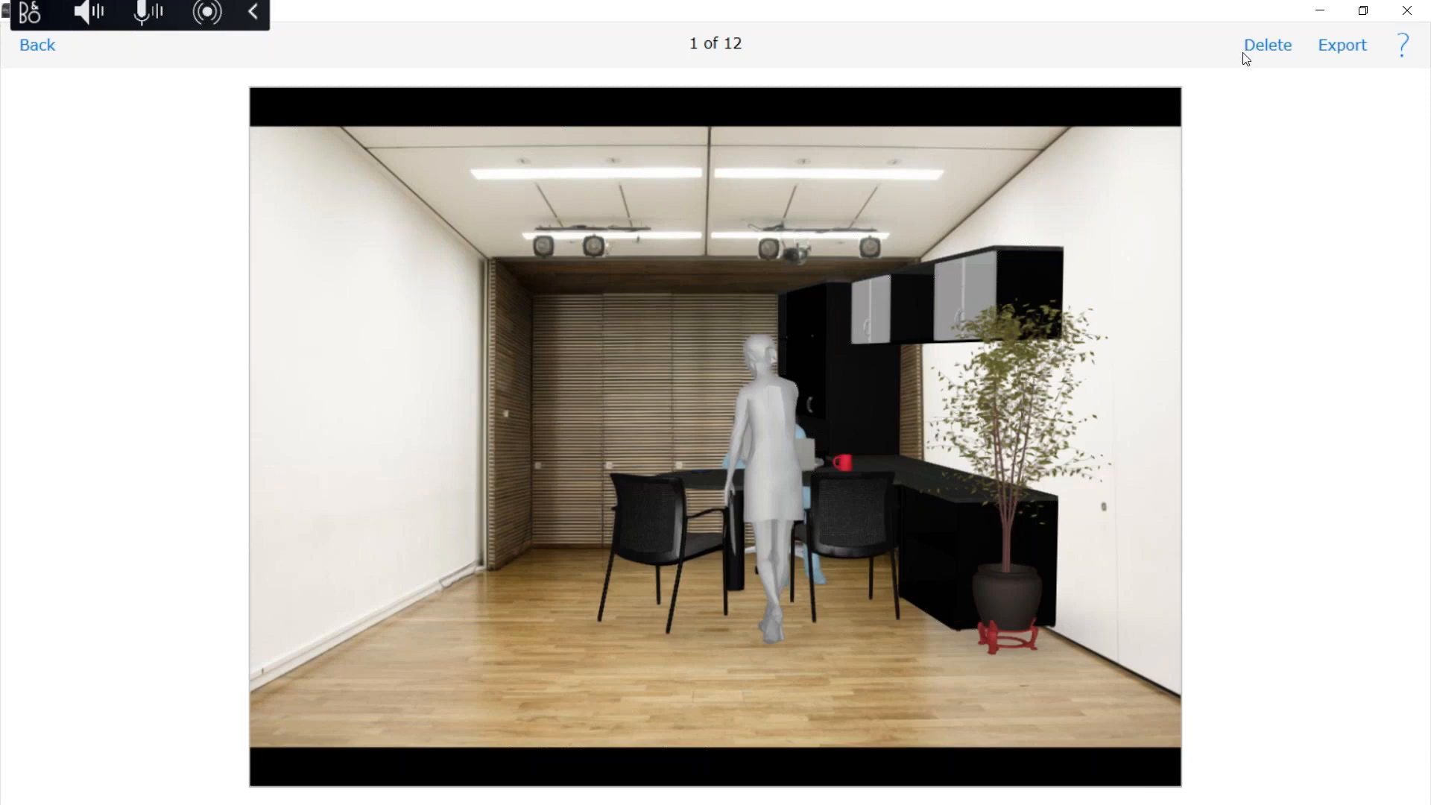
Export the conference room rendering to the Pictures folder and return to the model
{"action": "left_click", "coordinate": [1341, 46]}
{"action": "left_click", "coordinate": [1236, 120]}
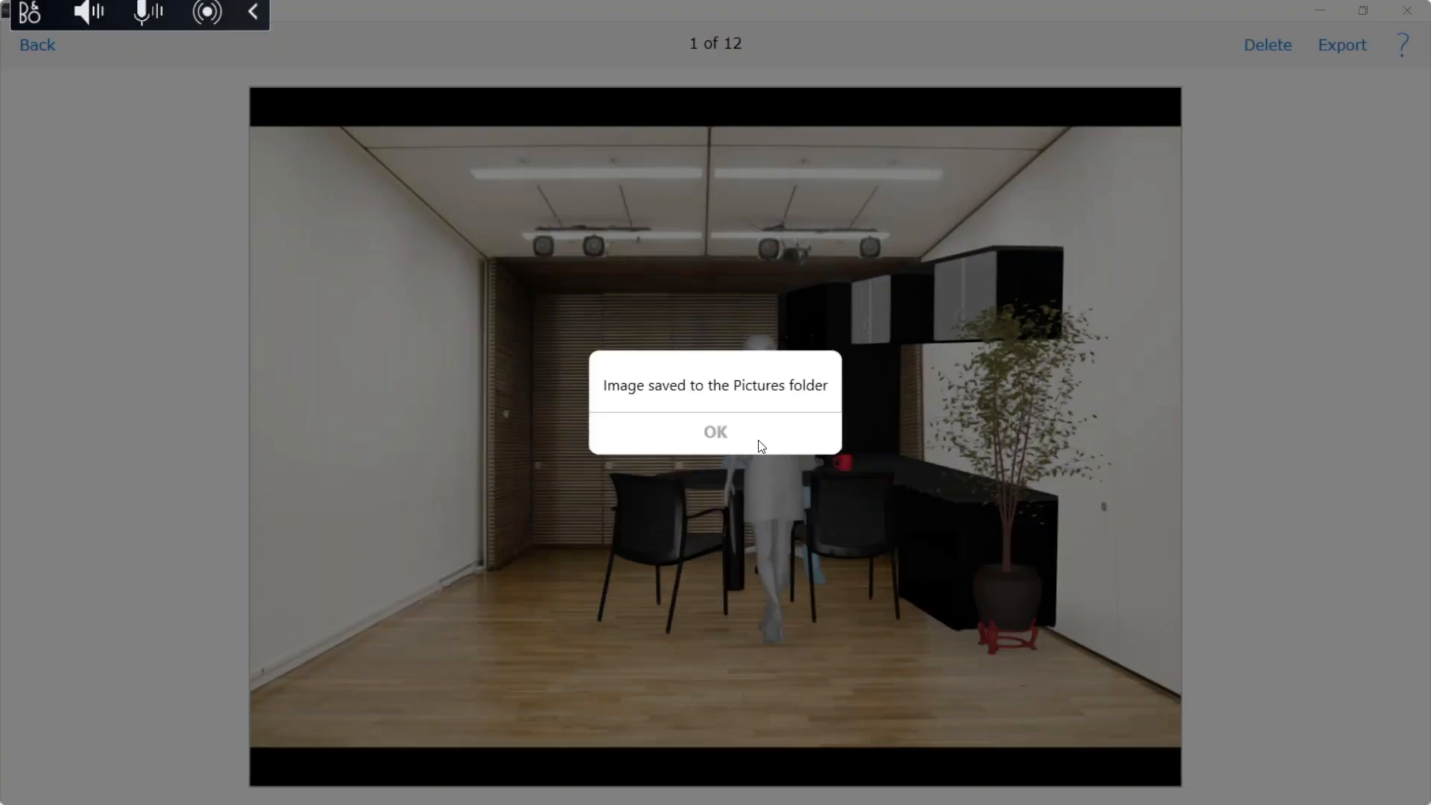
{"action": "left_click", "coordinate": [759, 434]}
{"action": "left_click", "coordinate": [37, 46]}
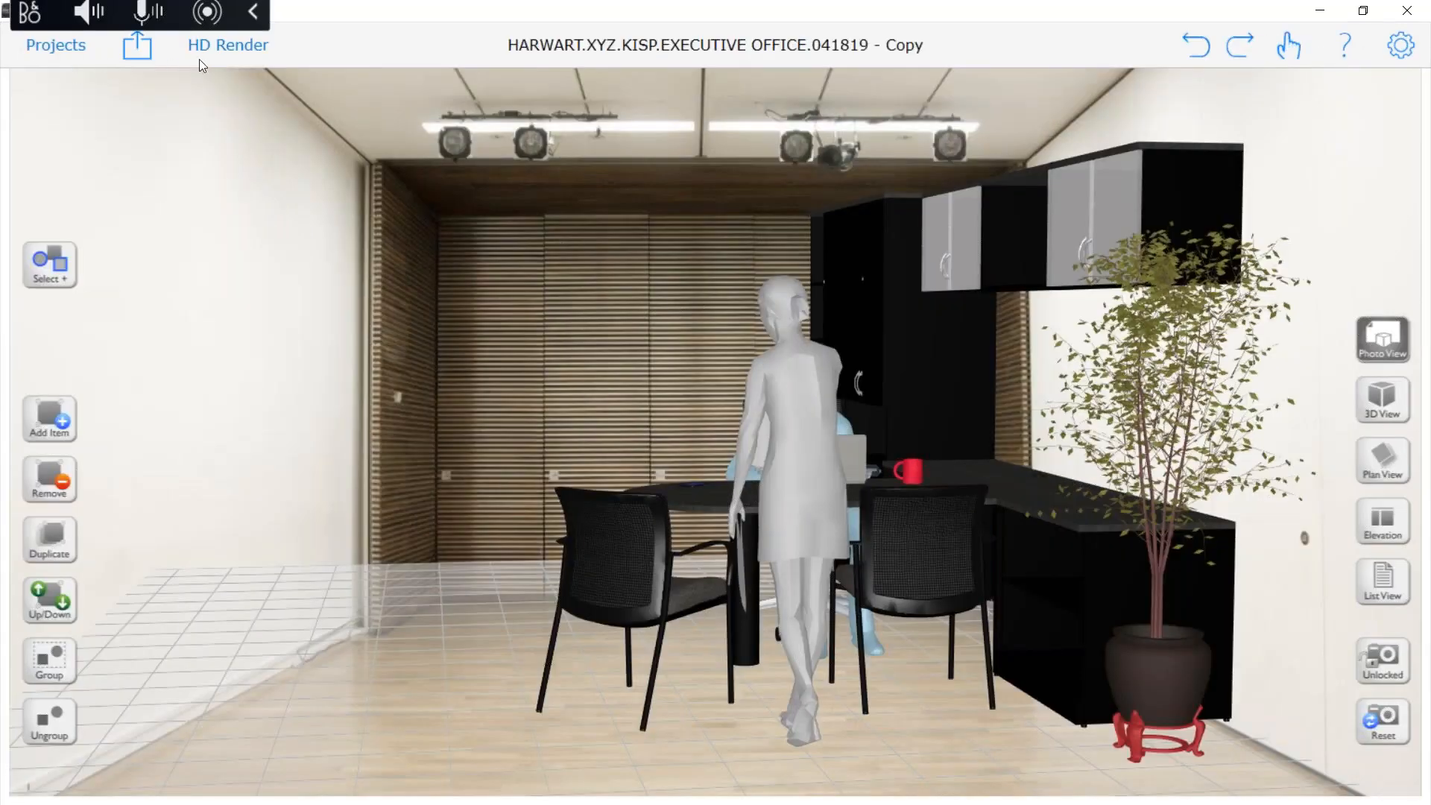
Load the PO2 office image as a new photo and use it as the environment
{"action": "left_click", "coordinate": [226, 52]}
{"action": "left_click", "coordinate": [214, 240]}
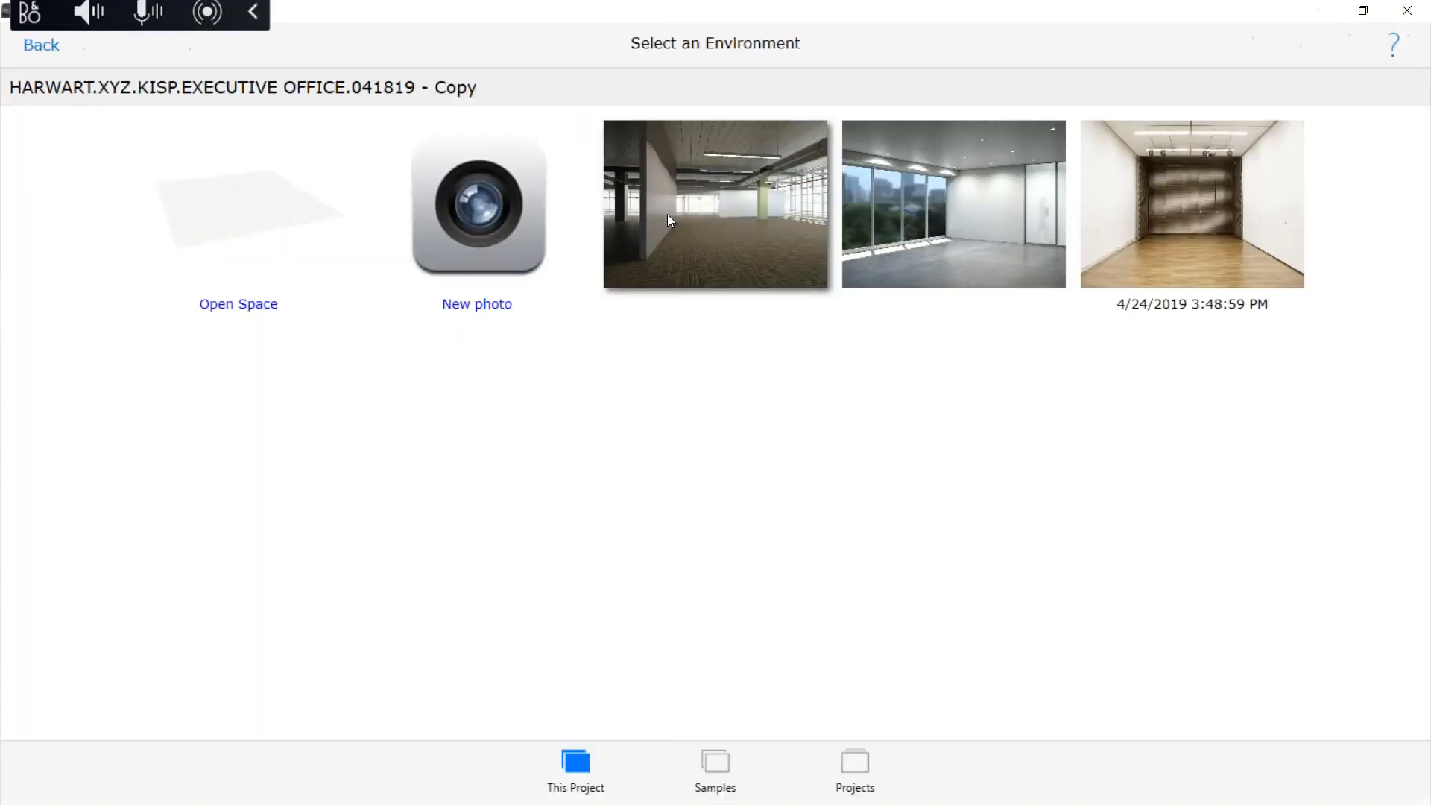
{"action": "left_click", "coordinate": [507, 188]}
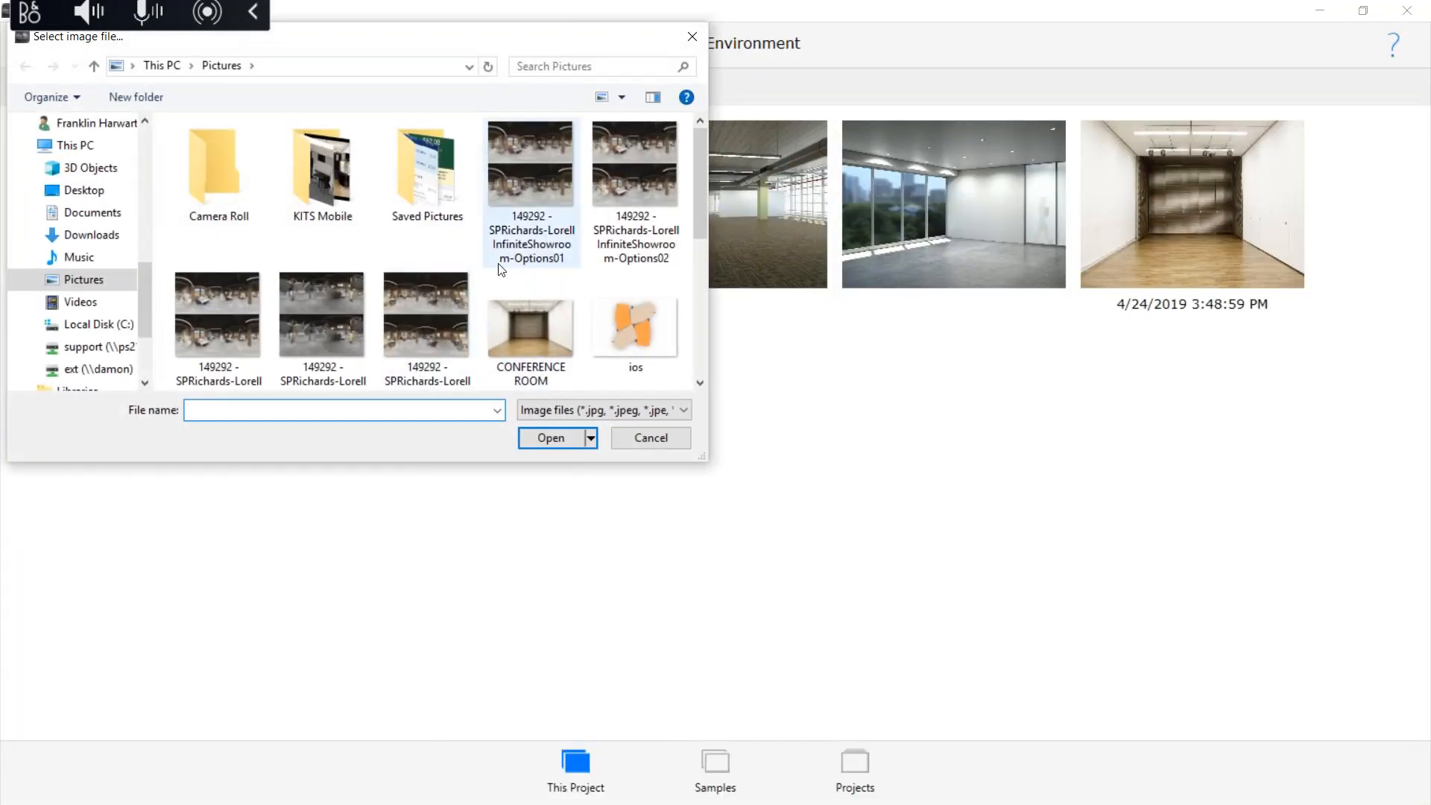
{"action": "scroll", "coordinate": [530, 246], "scroll_direction": "down", "scroll_amount": 3}
{"action": "left_click", "coordinate": [544, 248]}
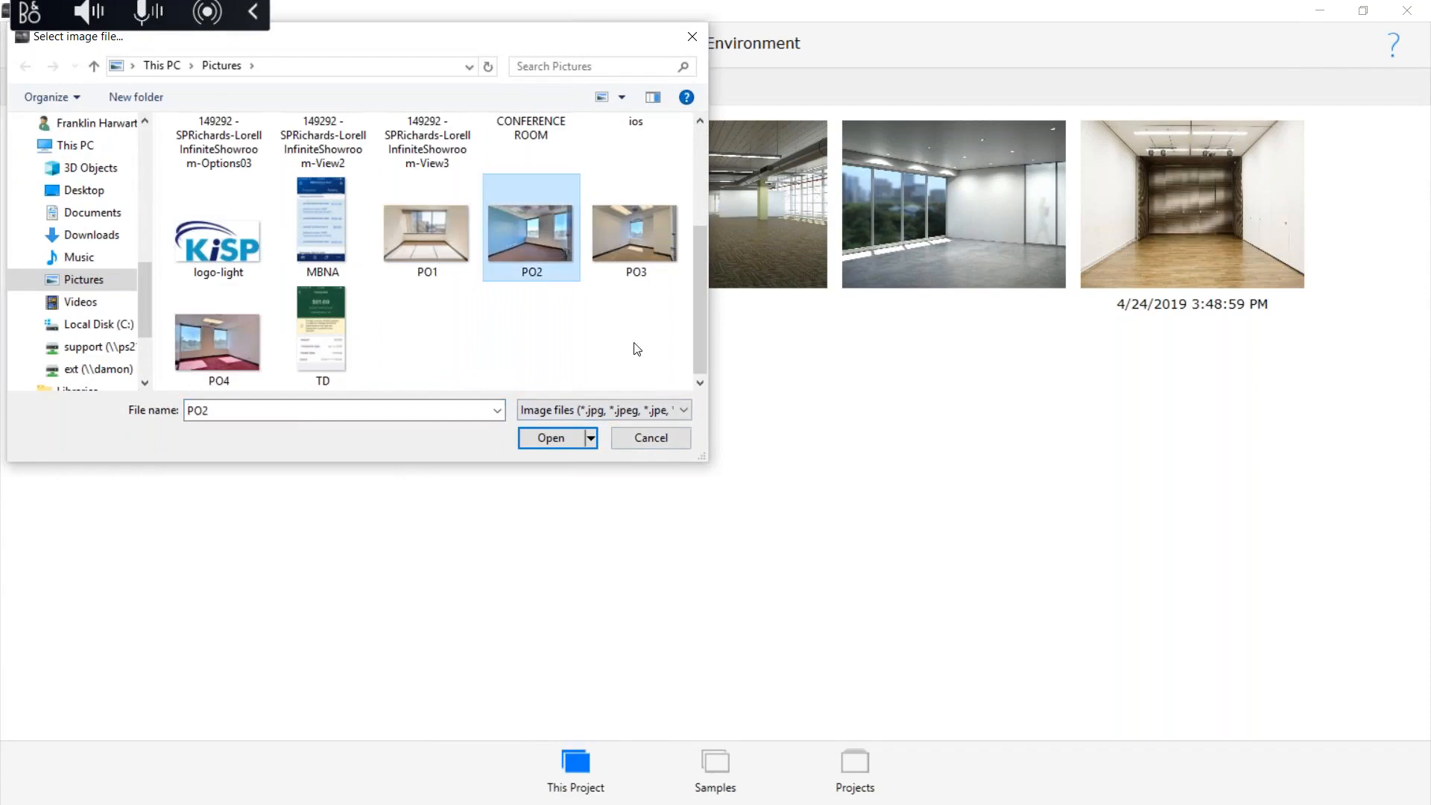
{"action": "left_click", "coordinate": [550, 439]}
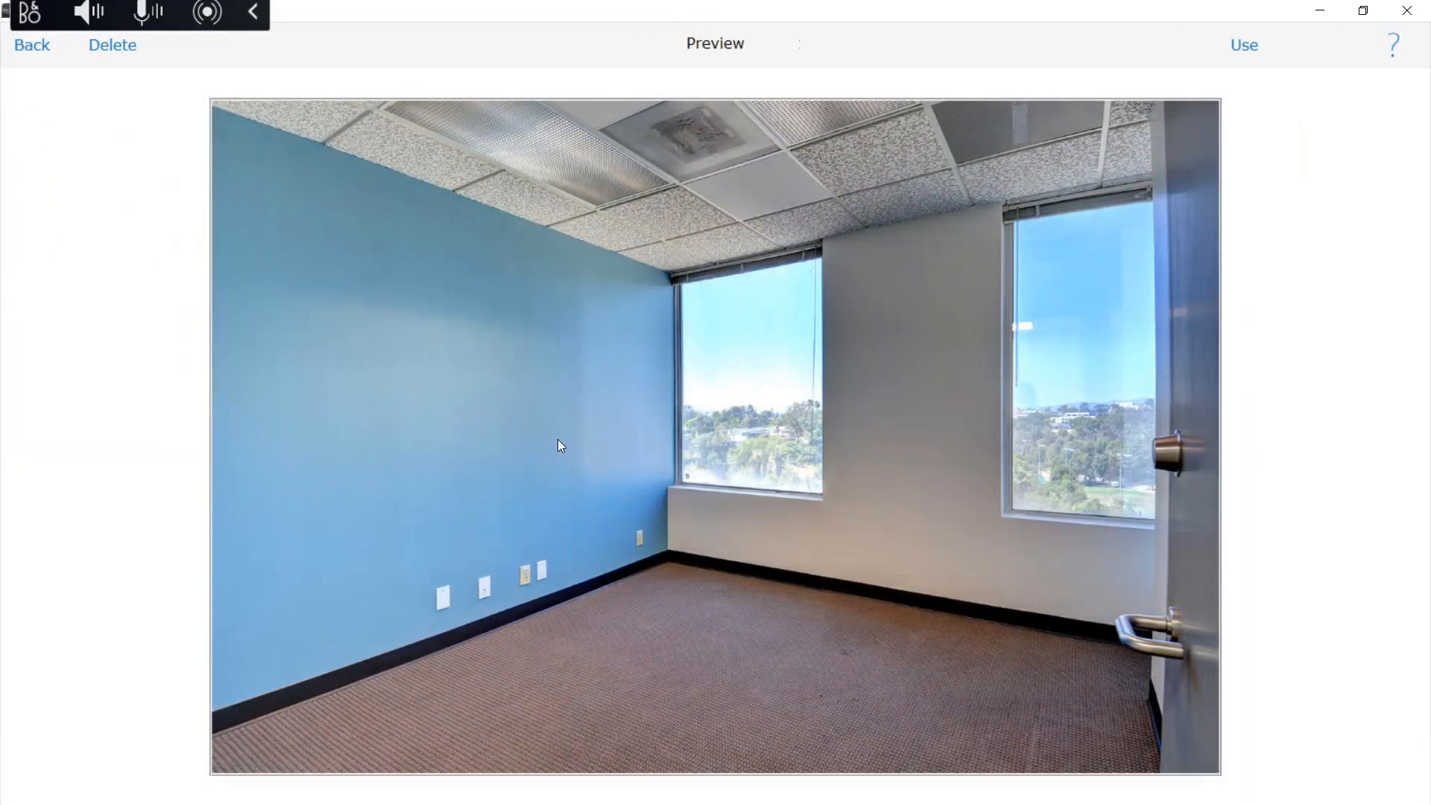
{"action": "left_click", "coordinate": [1251, 51]}
Align the furniture and floor grid with the office photo so the cabinets stand along the blue wall
{"action": "left_click_drag", "start_coordinate": [525, 670], "coordinate": [1232, 488]}
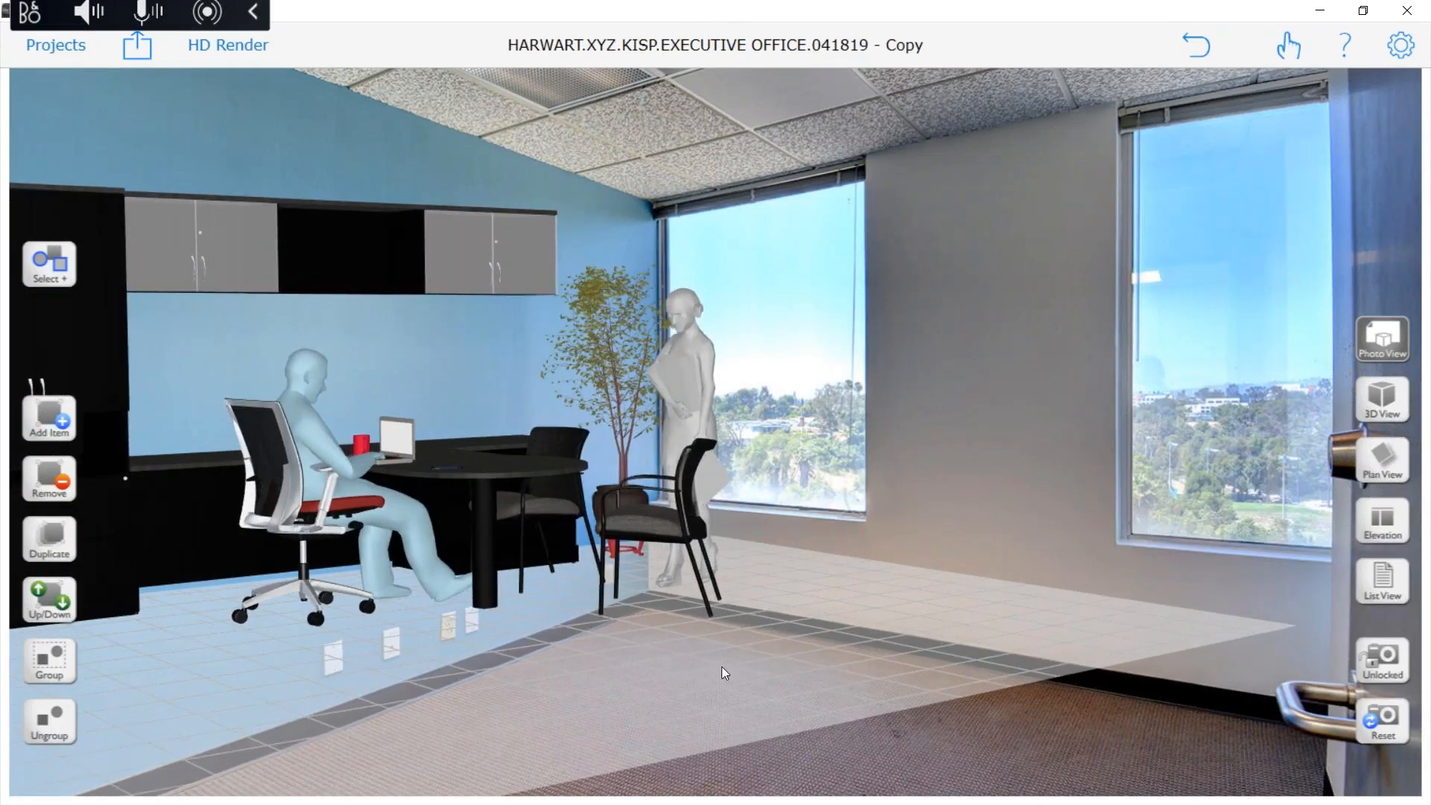
{"action": "left_click_drag", "start_coordinate": [721, 666], "coordinate": [444, 629]}
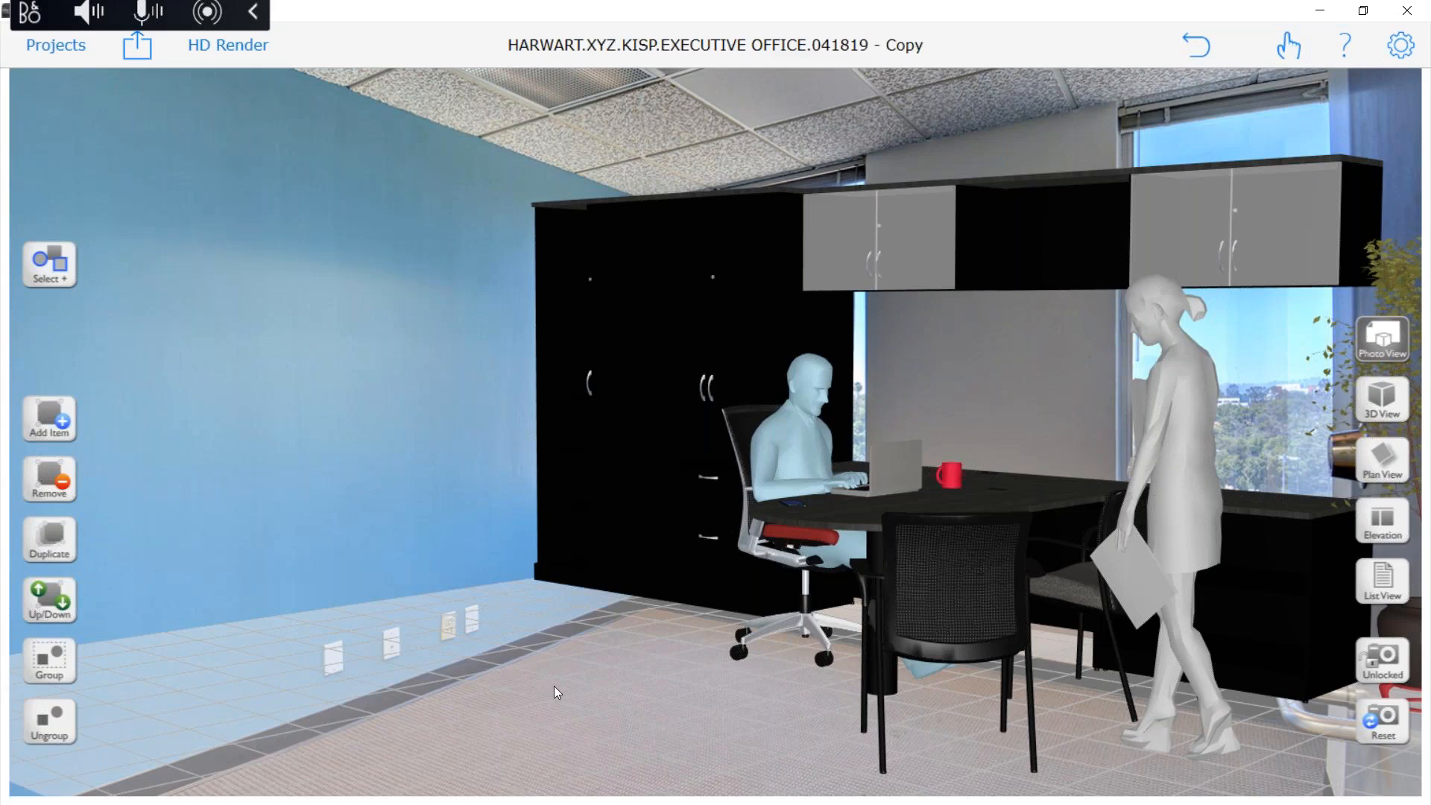
{"action": "left_click_drag", "start_coordinate": [553, 686], "coordinate": [1303, 628]}
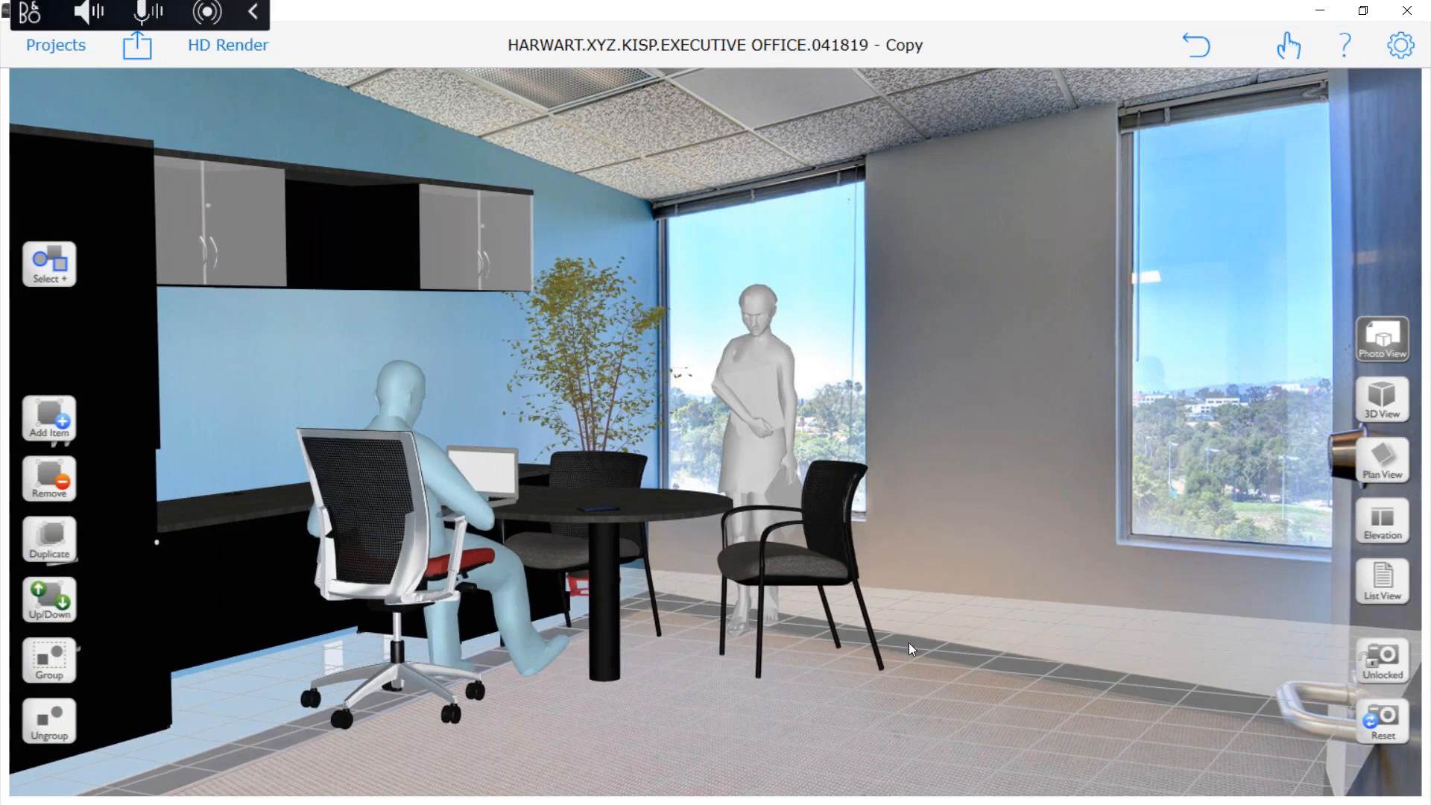
{"action": "left_click_drag", "start_coordinate": [864, 664], "coordinate": [941, 717]}
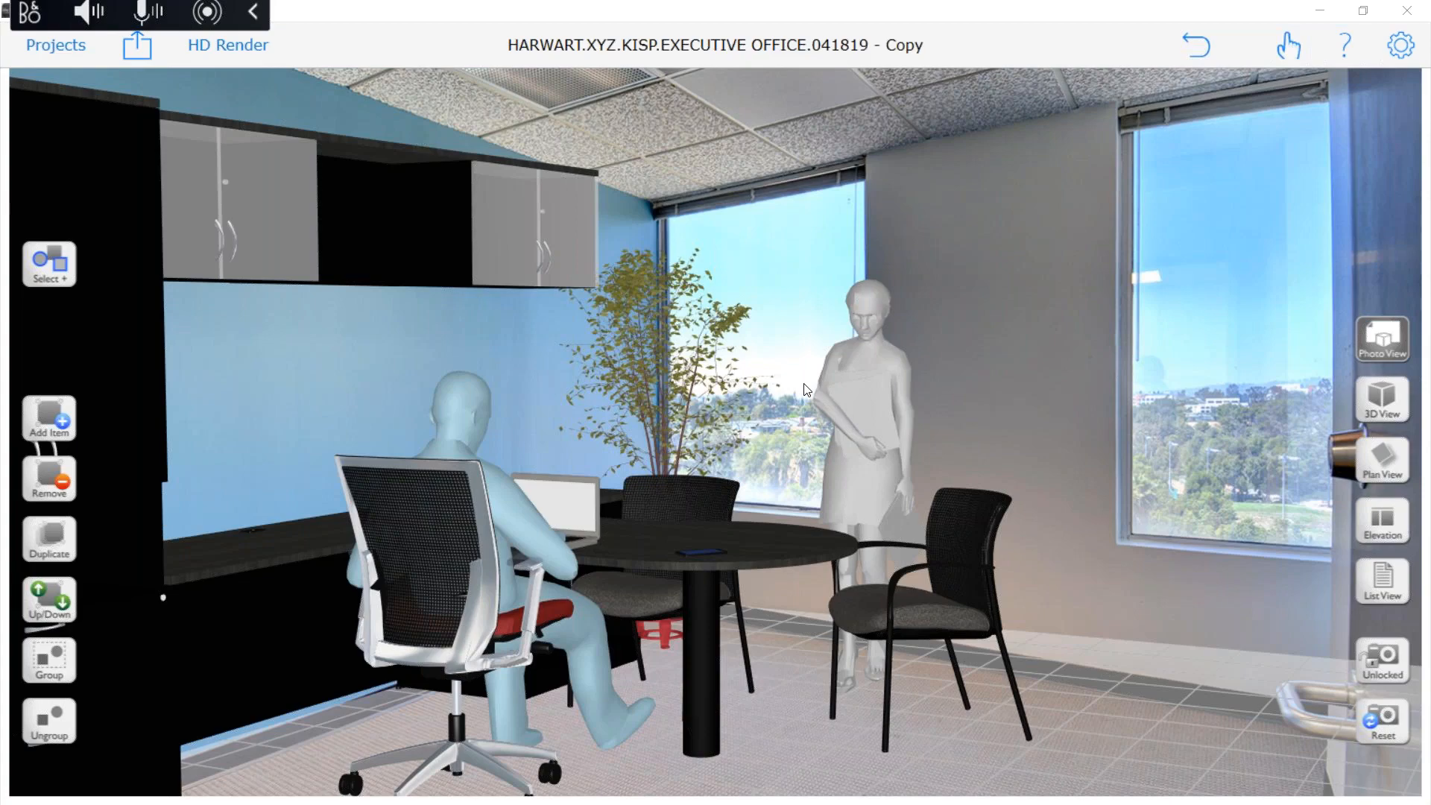
Save and close the executive office copy, then open the OFFICE ENVIRONMENT STANDARDS project folder
{"action": "left_click", "coordinate": [69, 50]}
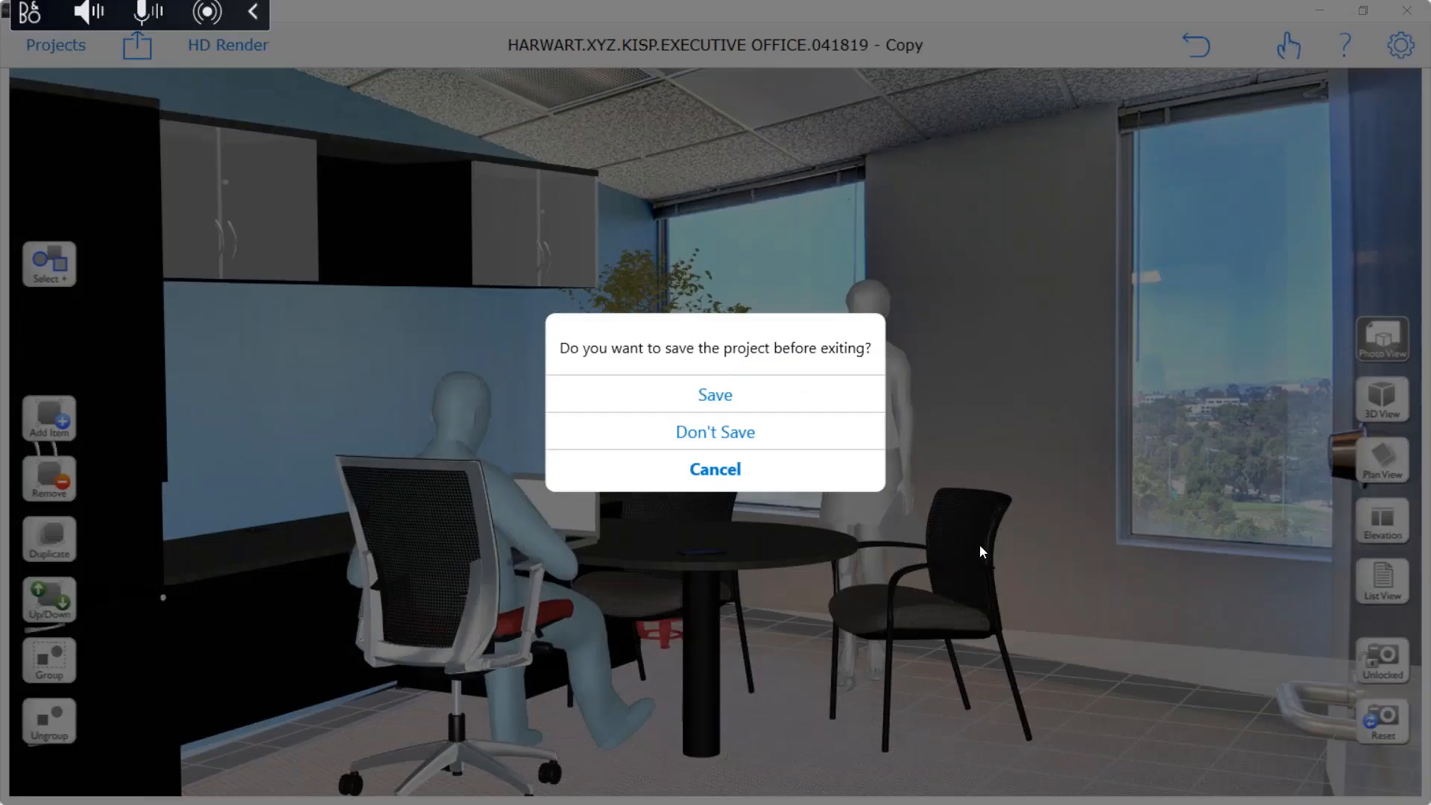
{"action": "left_click", "coordinate": [716, 395]}
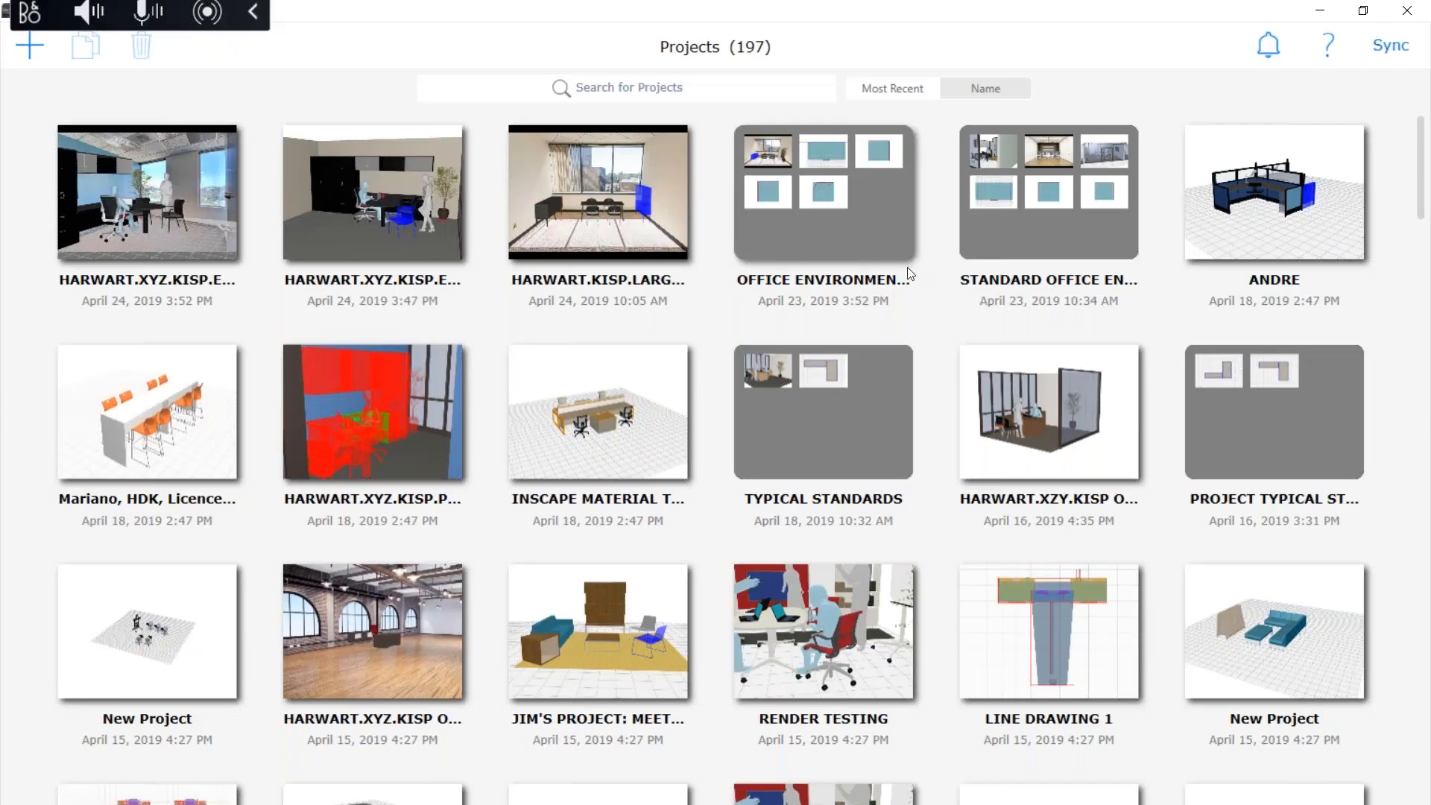
{"action": "left_click", "coordinate": [805, 179]}
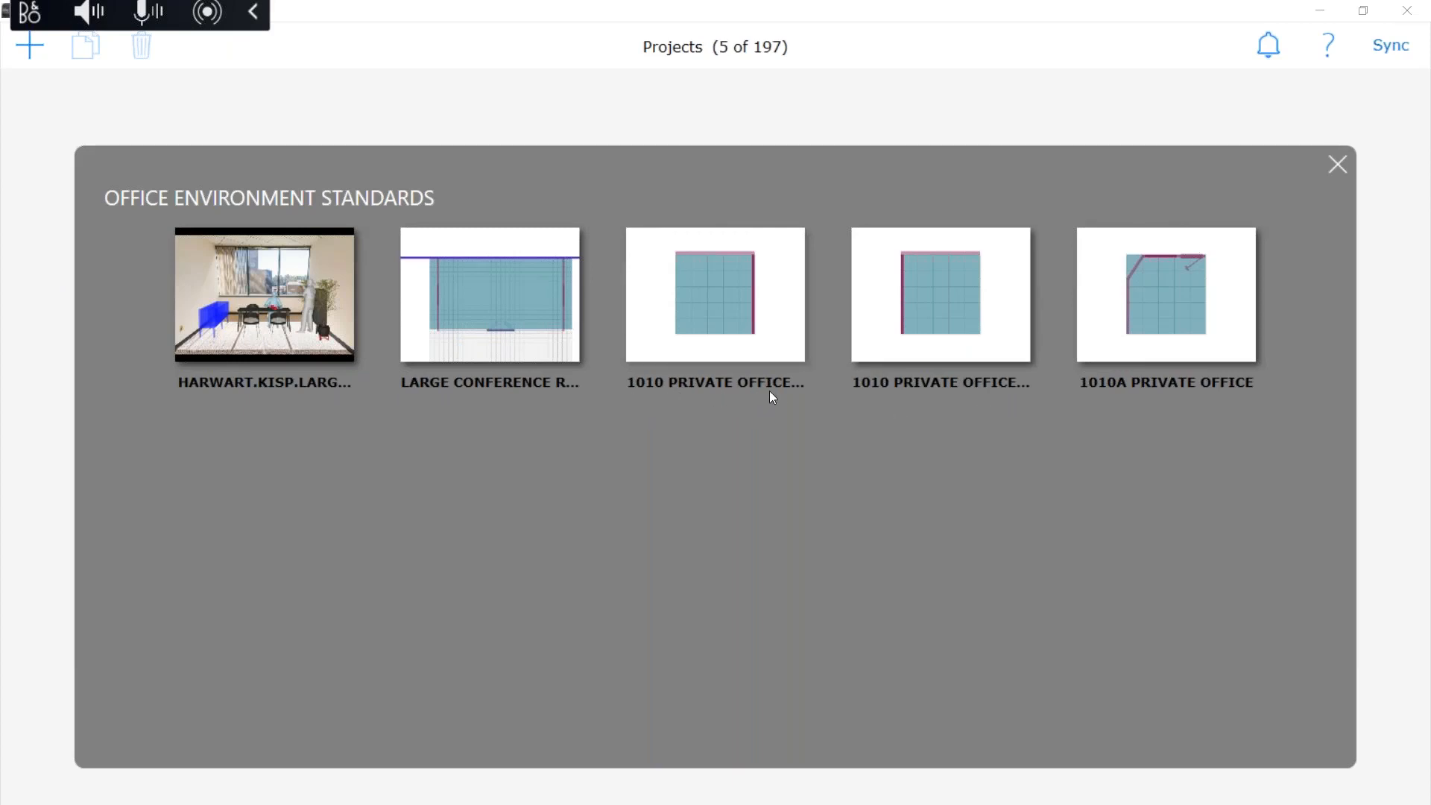
Preview the 1010 PRIVATE OFFICE RIGHT and 1010 PRIVATE OFFICE LEFT templates in 3D
{"action": "left_click", "coordinate": [743, 322]}
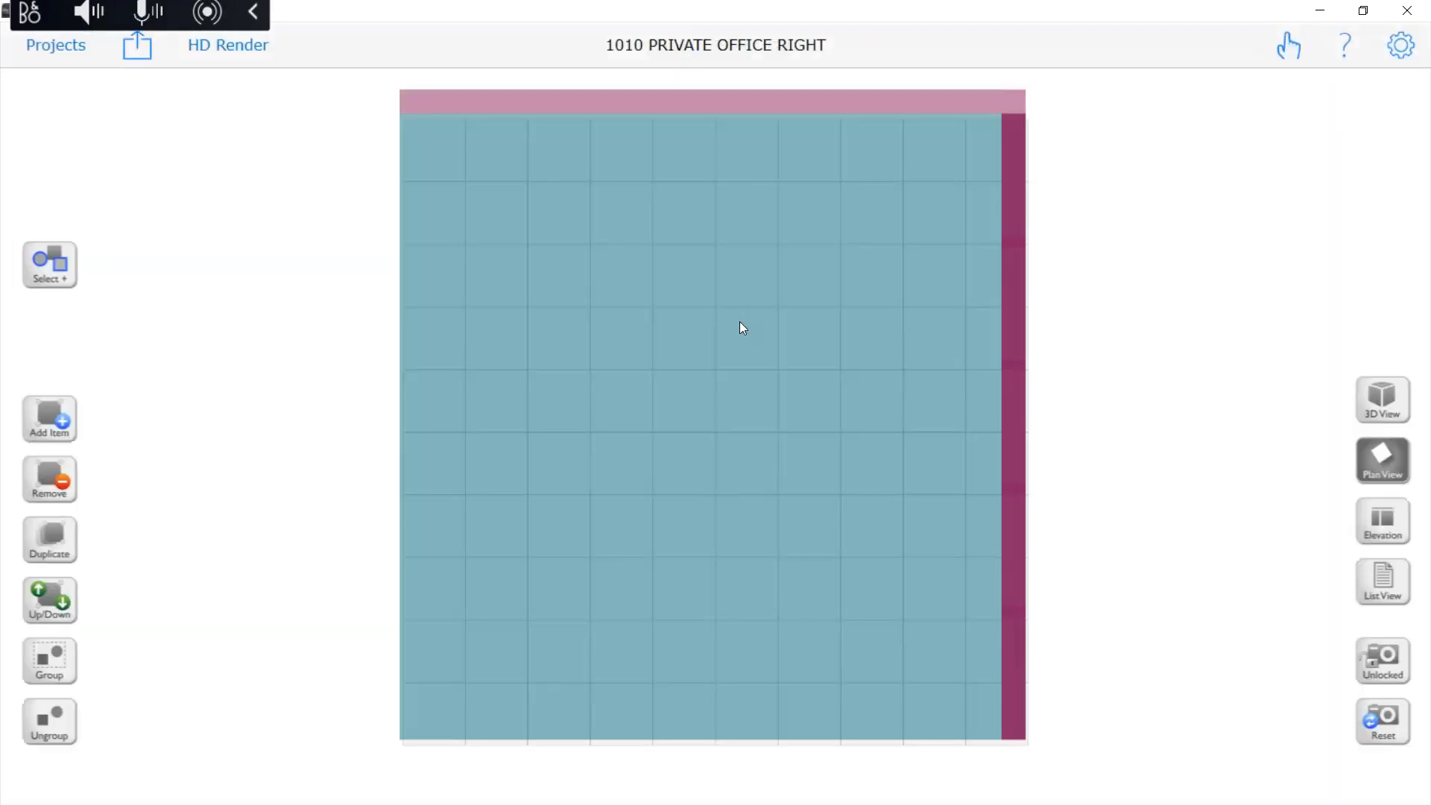
{"action": "left_click", "coordinate": [1400, 389]}
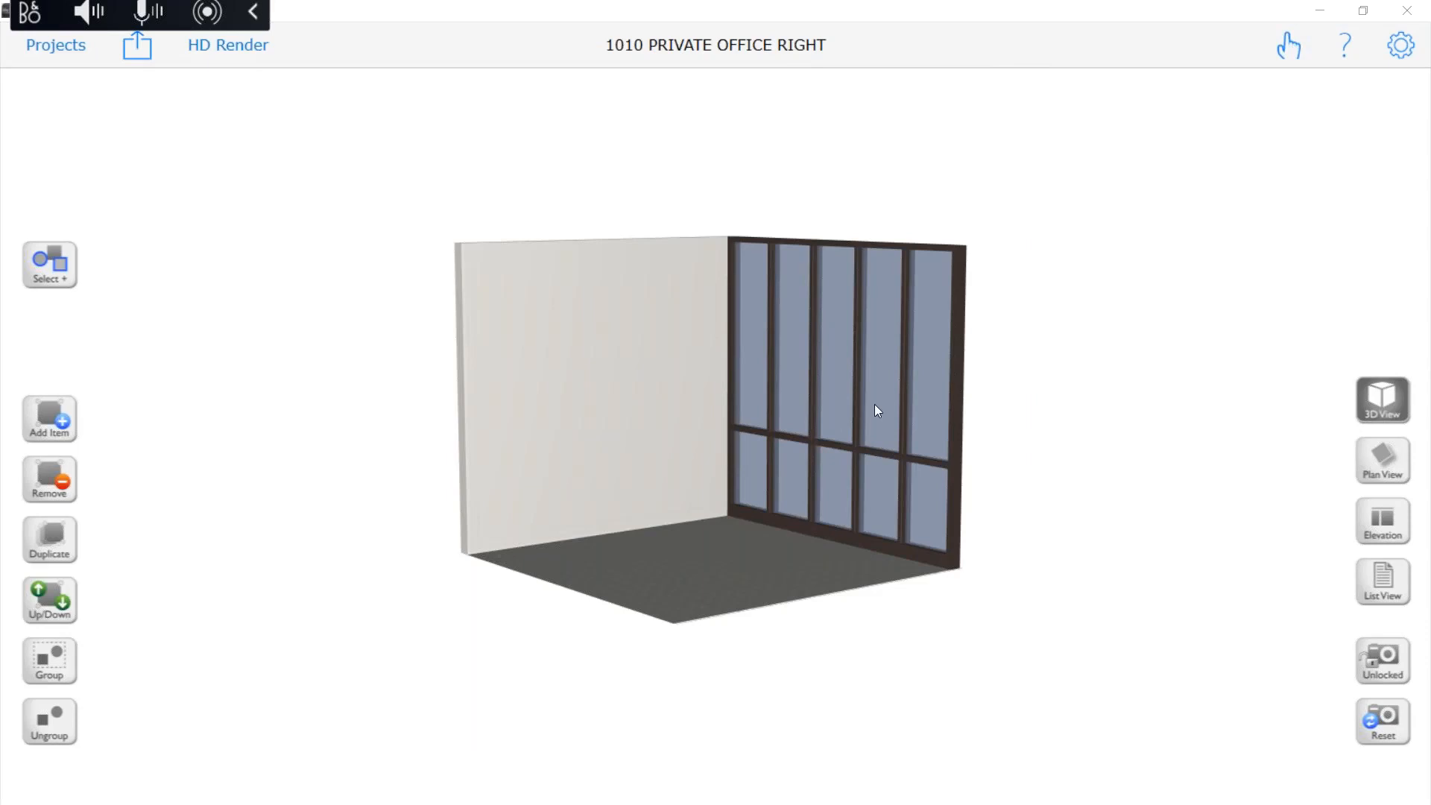
{"action": "left_click", "coordinate": [46, 47]}
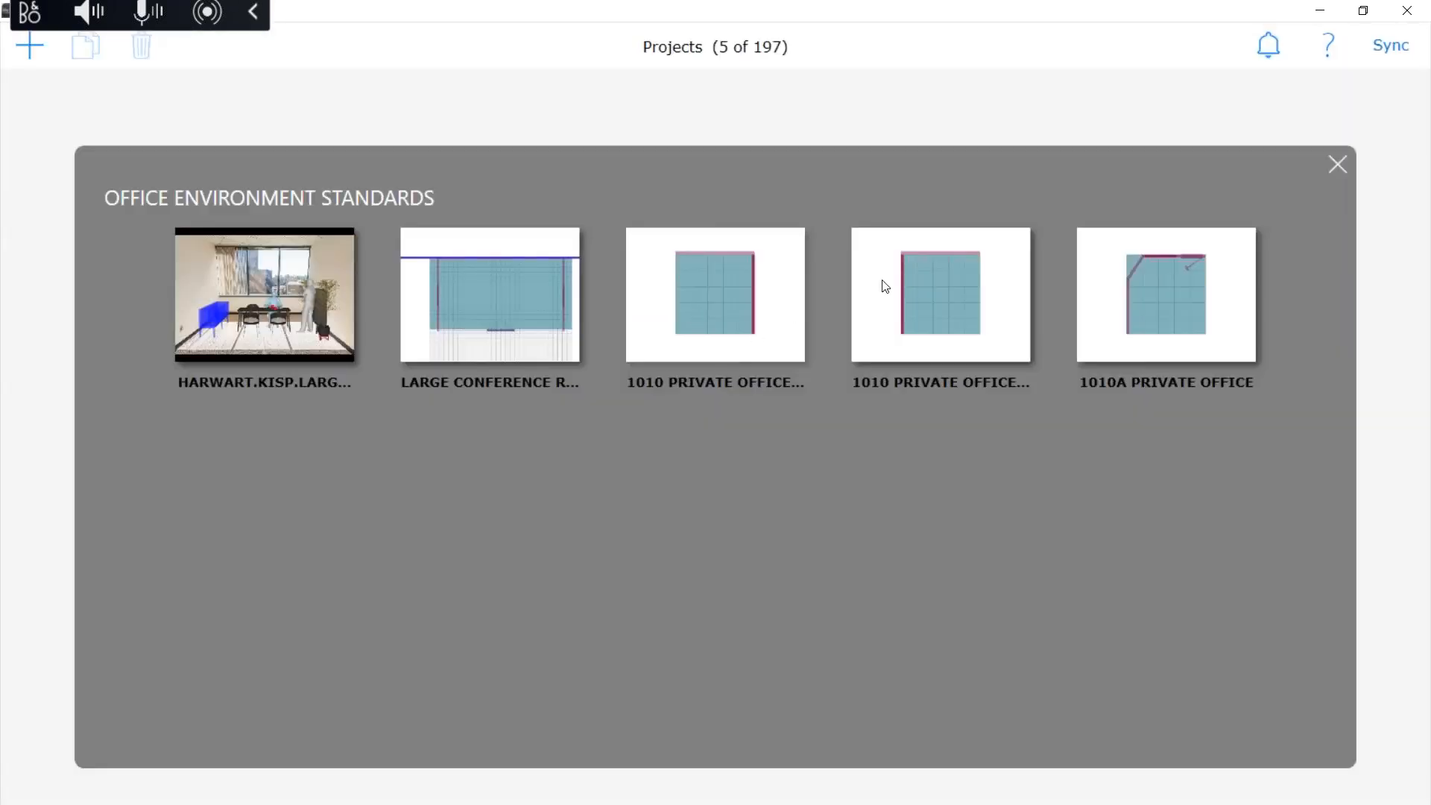
{"action": "left_click", "coordinate": [972, 275]}
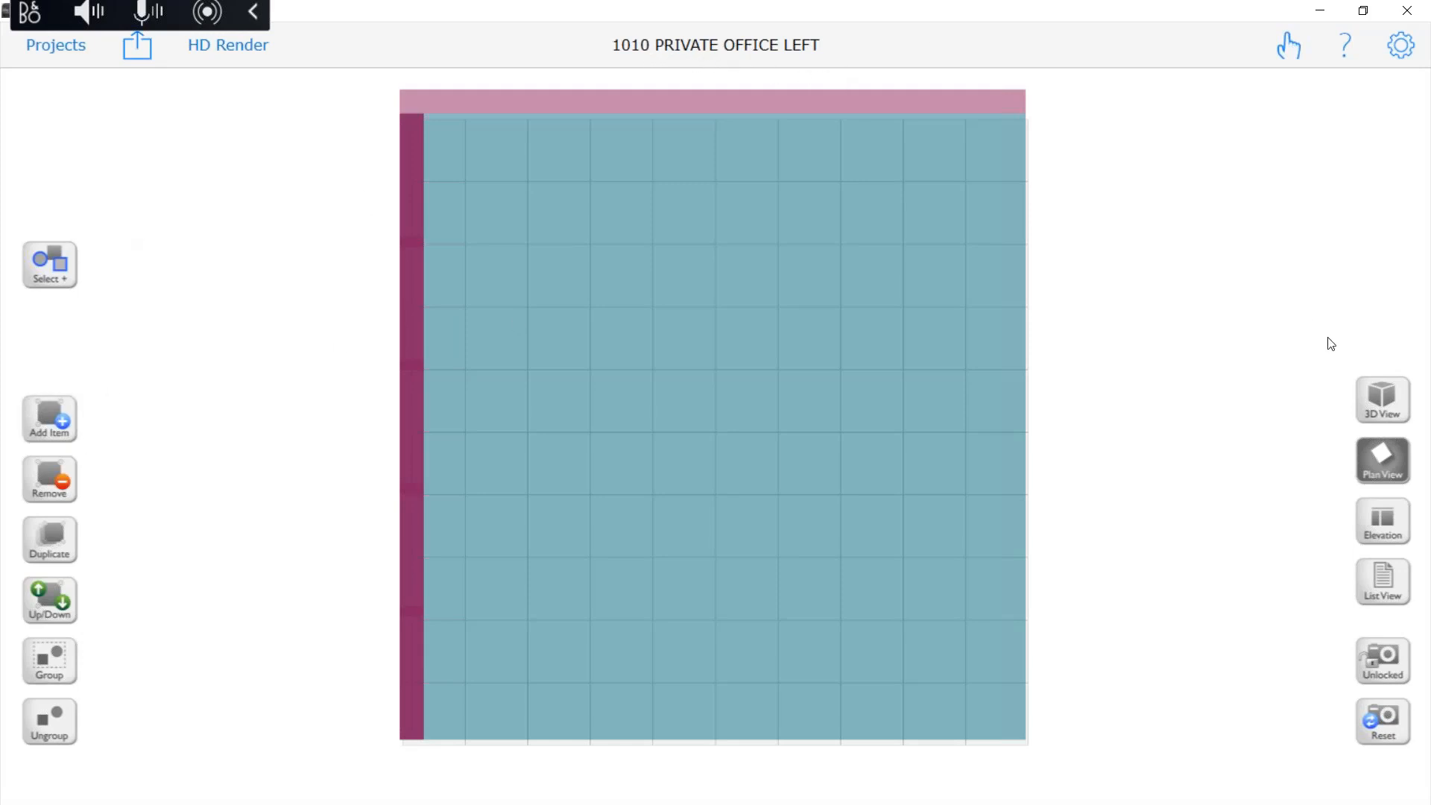
{"action": "left_click", "coordinate": [1372, 386]}
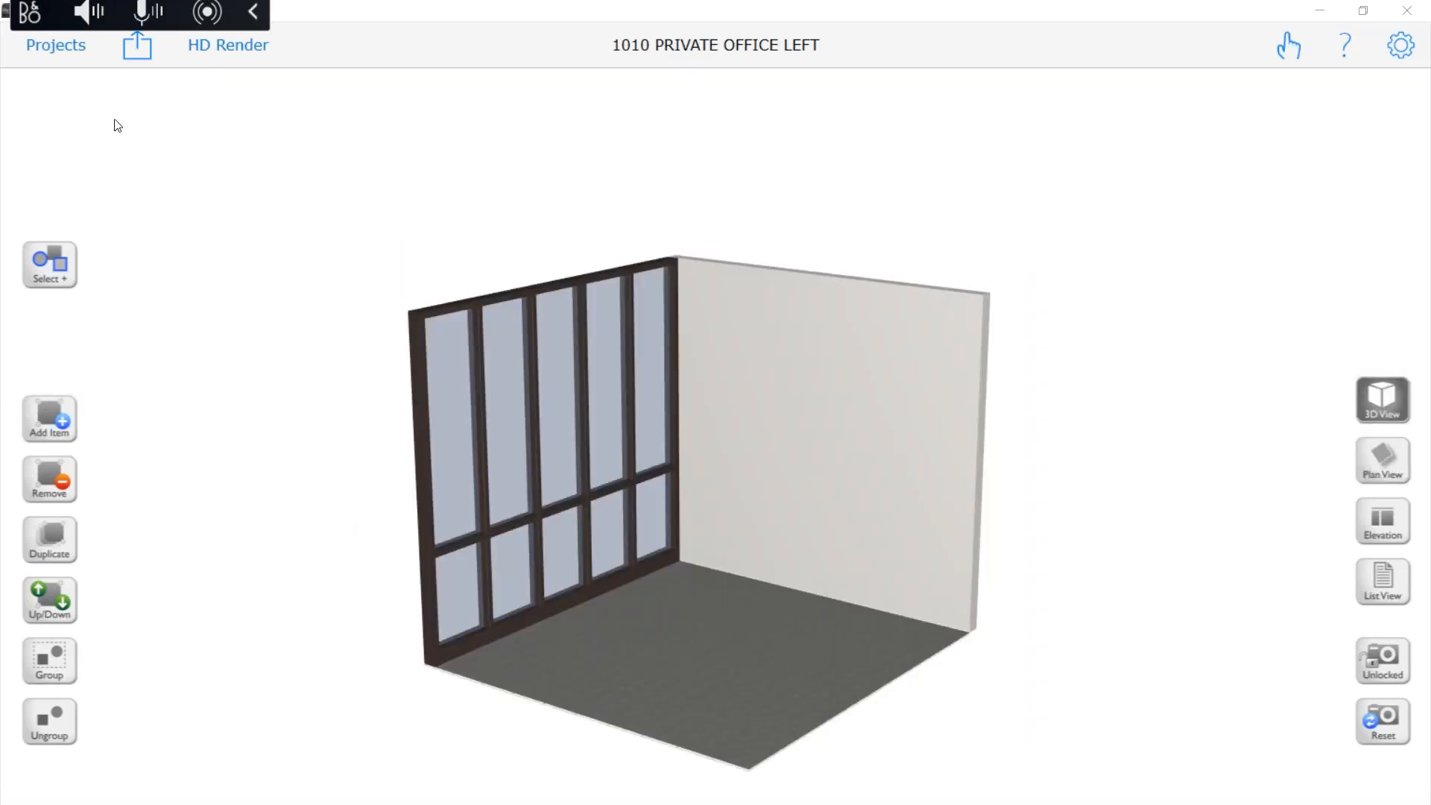
{"action": "left_click", "coordinate": [54, 46]}
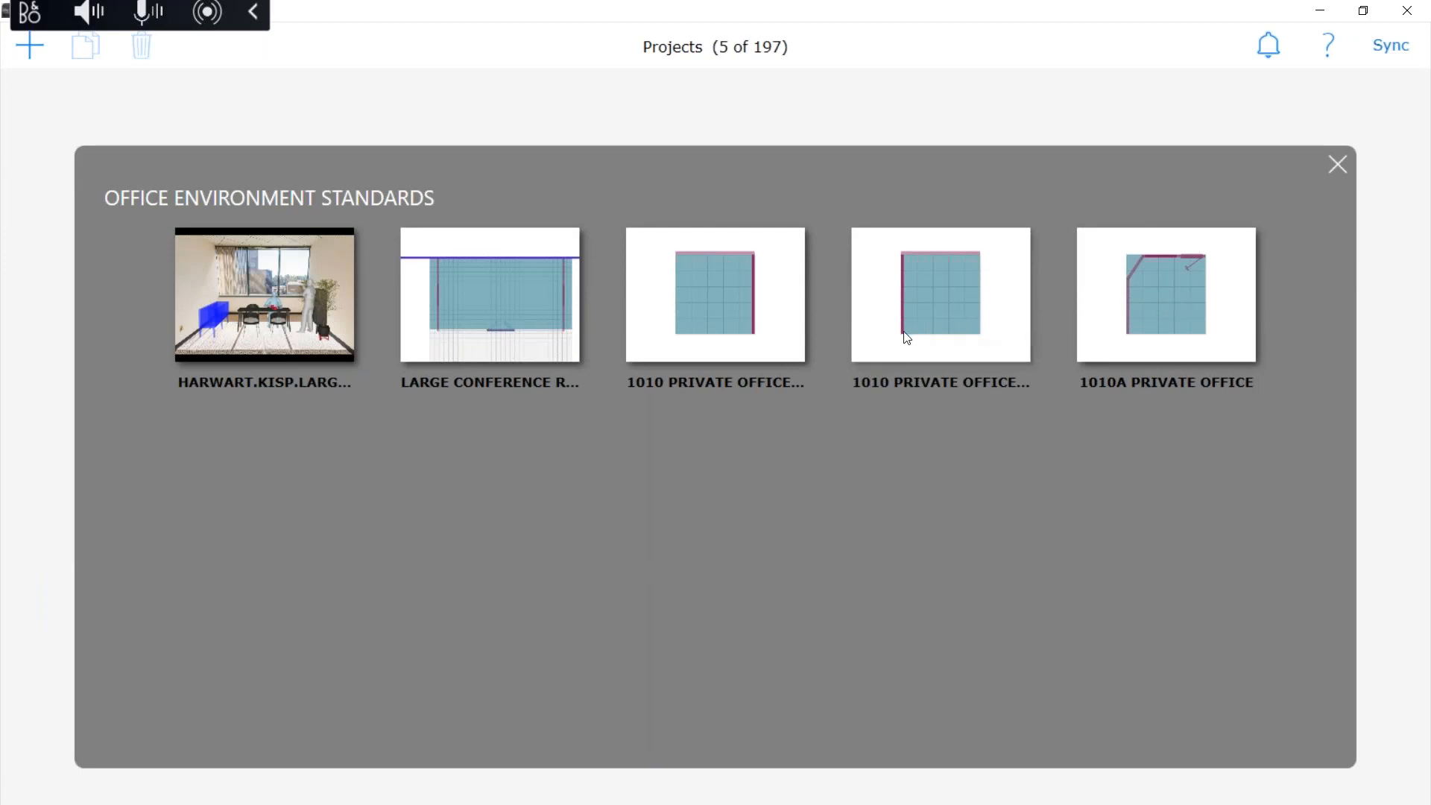
Reopen 1010 PRIVATE OFFICE RIGHT and examine its corner, glazed wall and floor up close in 3D
{"action": "left_click", "coordinate": [749, 292]}
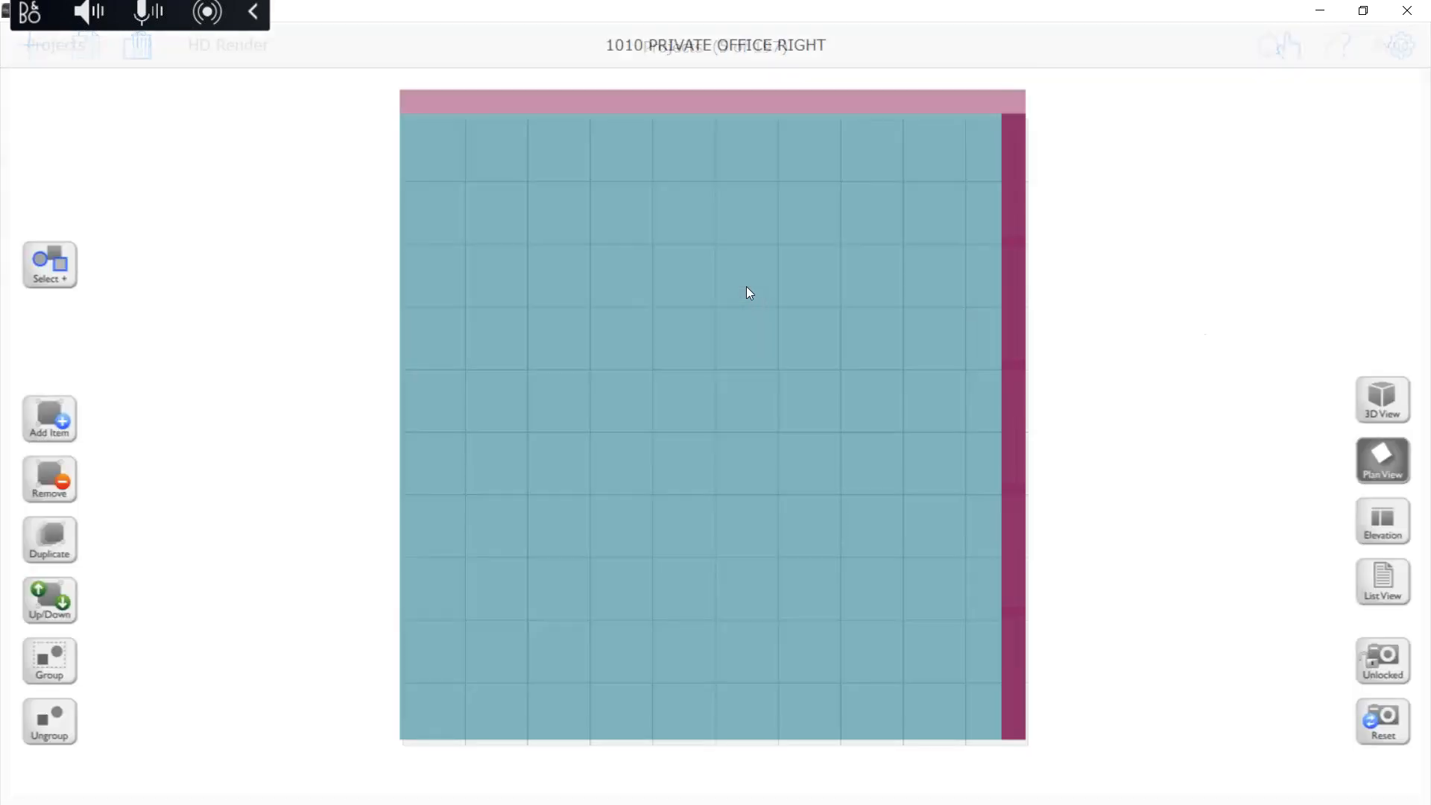
{"action": "left_click", "coordinate": [1384, 408]}
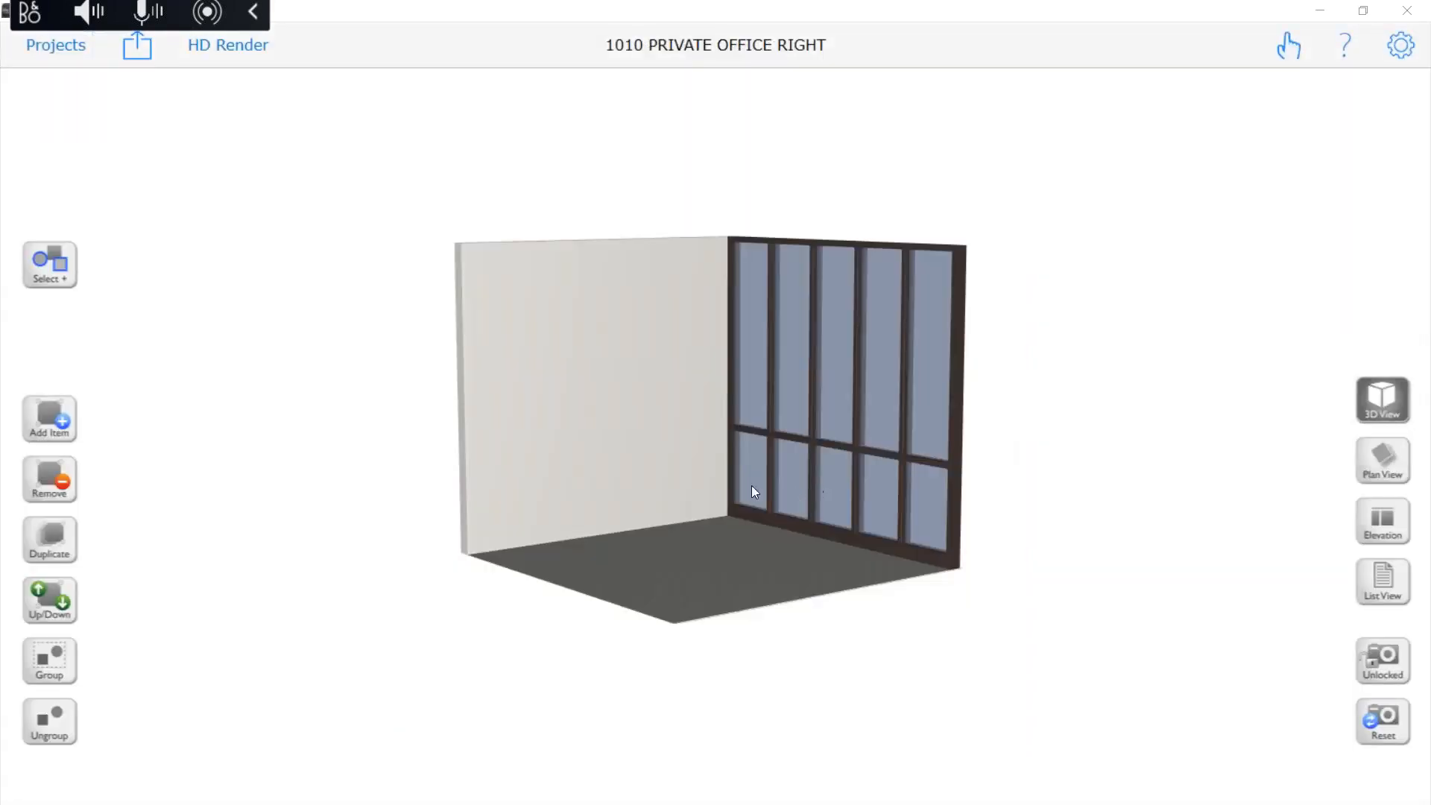
{"action": "scroll", "coordinate": [734, 492], "scroll_direction": "up", "scroll_amount": 5}
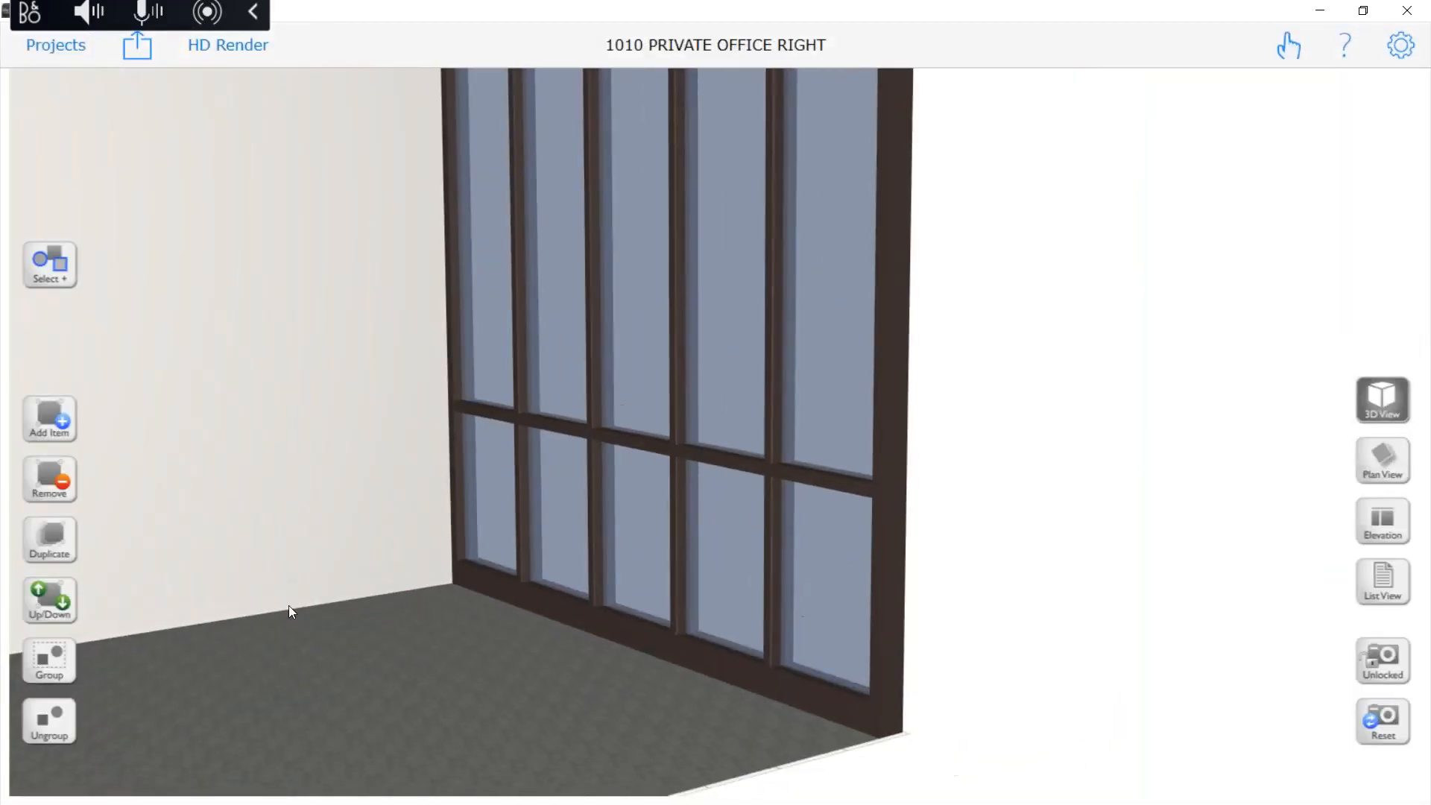
{"action": "left_click_drag", "start_coordinate": [289, 606], "coordinate": [750, 618]}
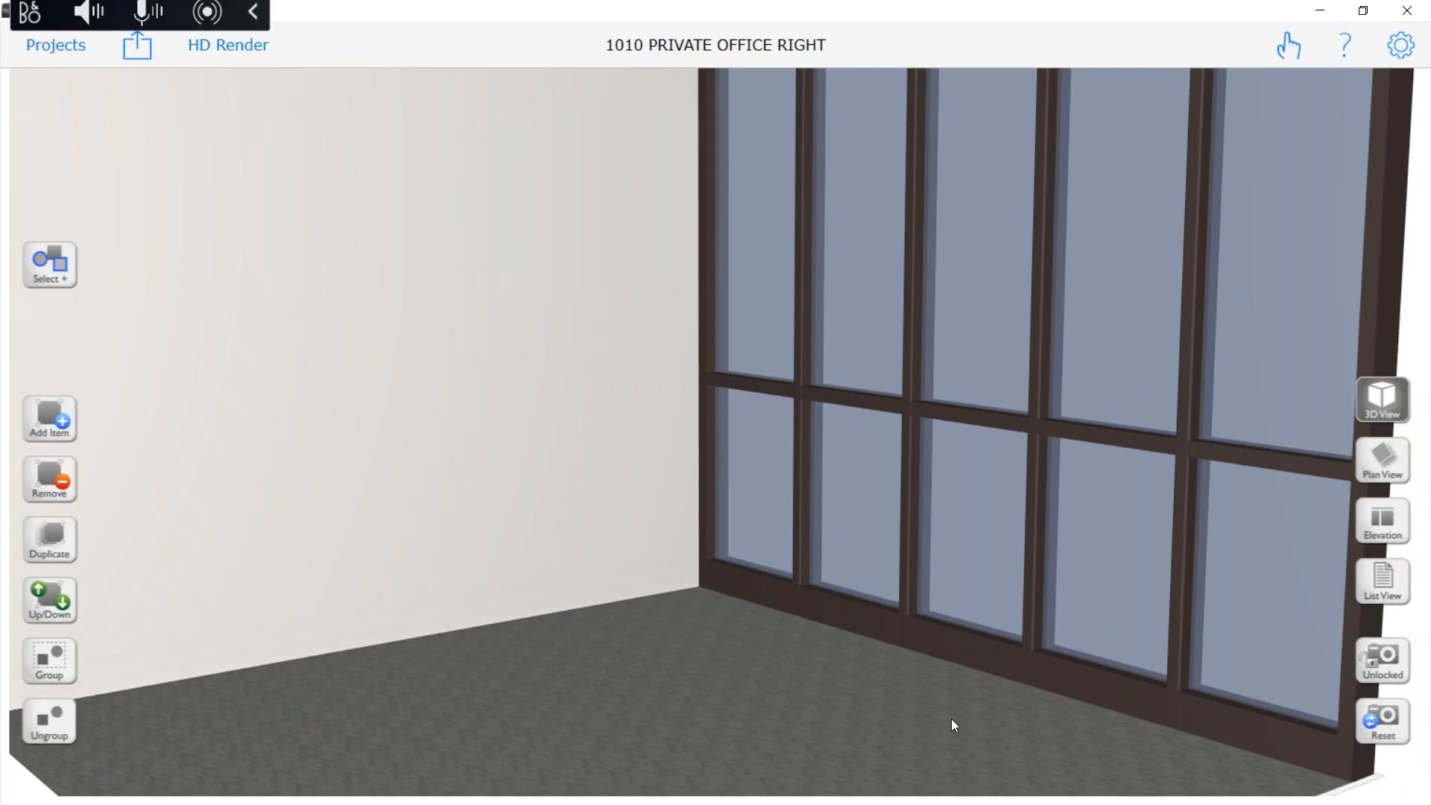
{"action": "left_click", "coordinate": [64, 52]}
Open the LARGE CONFERENCE ROOM template and examine its walls, windows and double-door entrance in 3D from several angles
{"action": "left_click", "coordinate": [510, 249]}
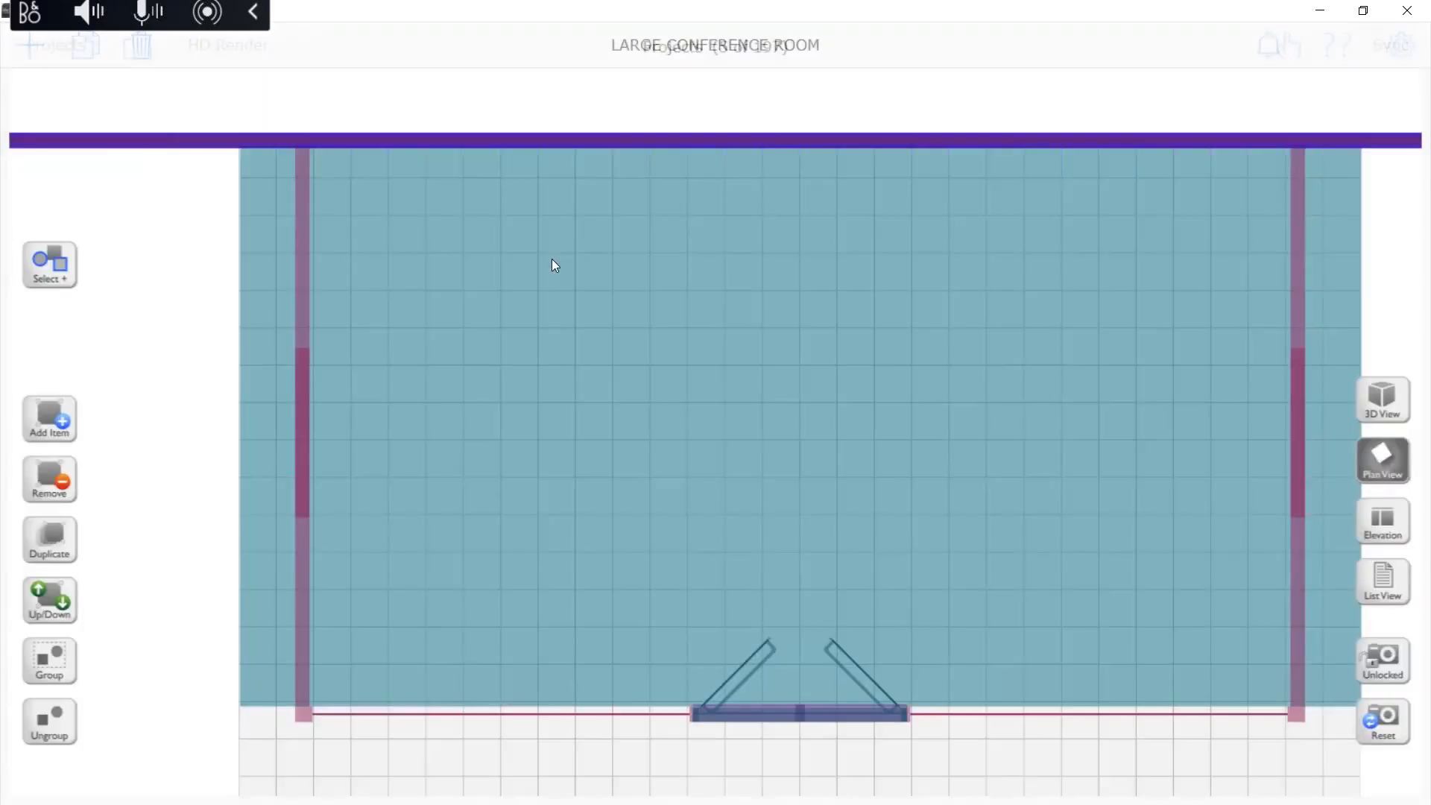
{"action": "left_click", "coordinate": [1383, 399]}
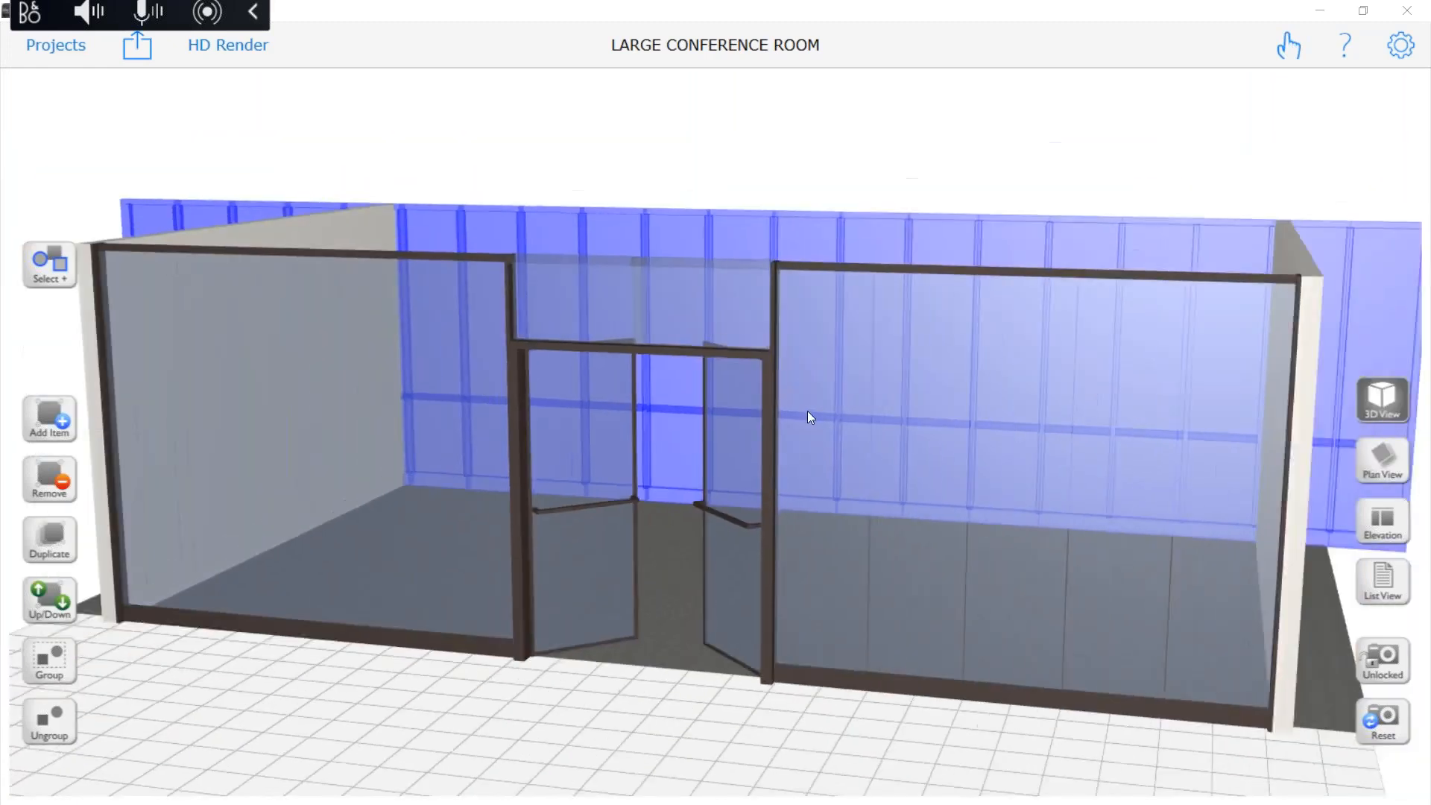
{"action": "scroll", "coordinate": [808, 412], "scroll_direction": "down", "scroll_amount": 4}
{"action": "left_click", "coordinate": [616, 550]}
{"action": "scroll", "coordinate": [1016, 360], "scroll_direction": "down", "scroll_amount": 3}
{"action": "left_click_drag", "start_coordinate": [1042, 372], "coordinate": [462, 236]}
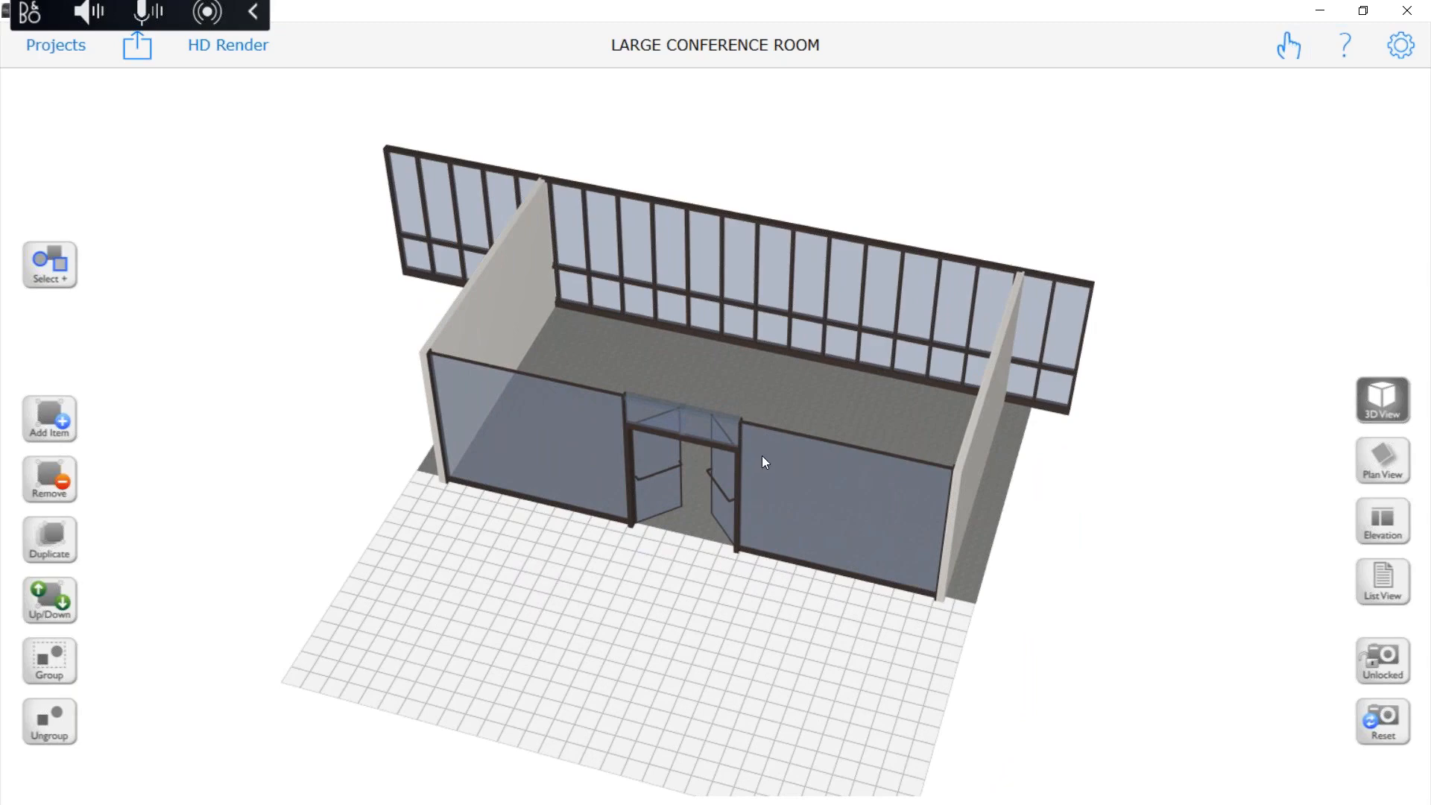
{"action": "left_click_drag", "start_coordinate": [762, 455], "coordinate": [903, 283]}
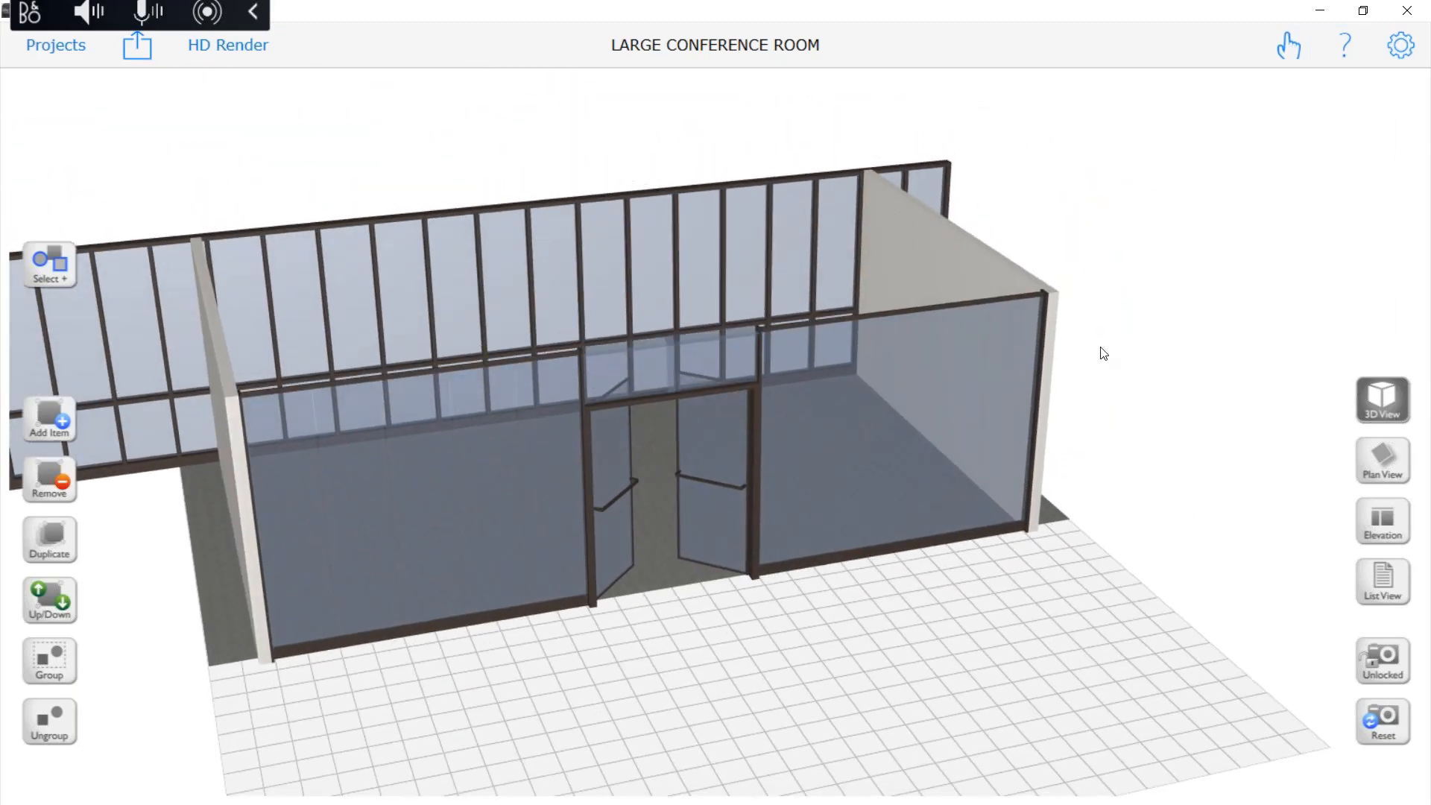
{"action": "left_click_drag", "start_coordinate": [1134, 340], "coordinate": [967, 374]}
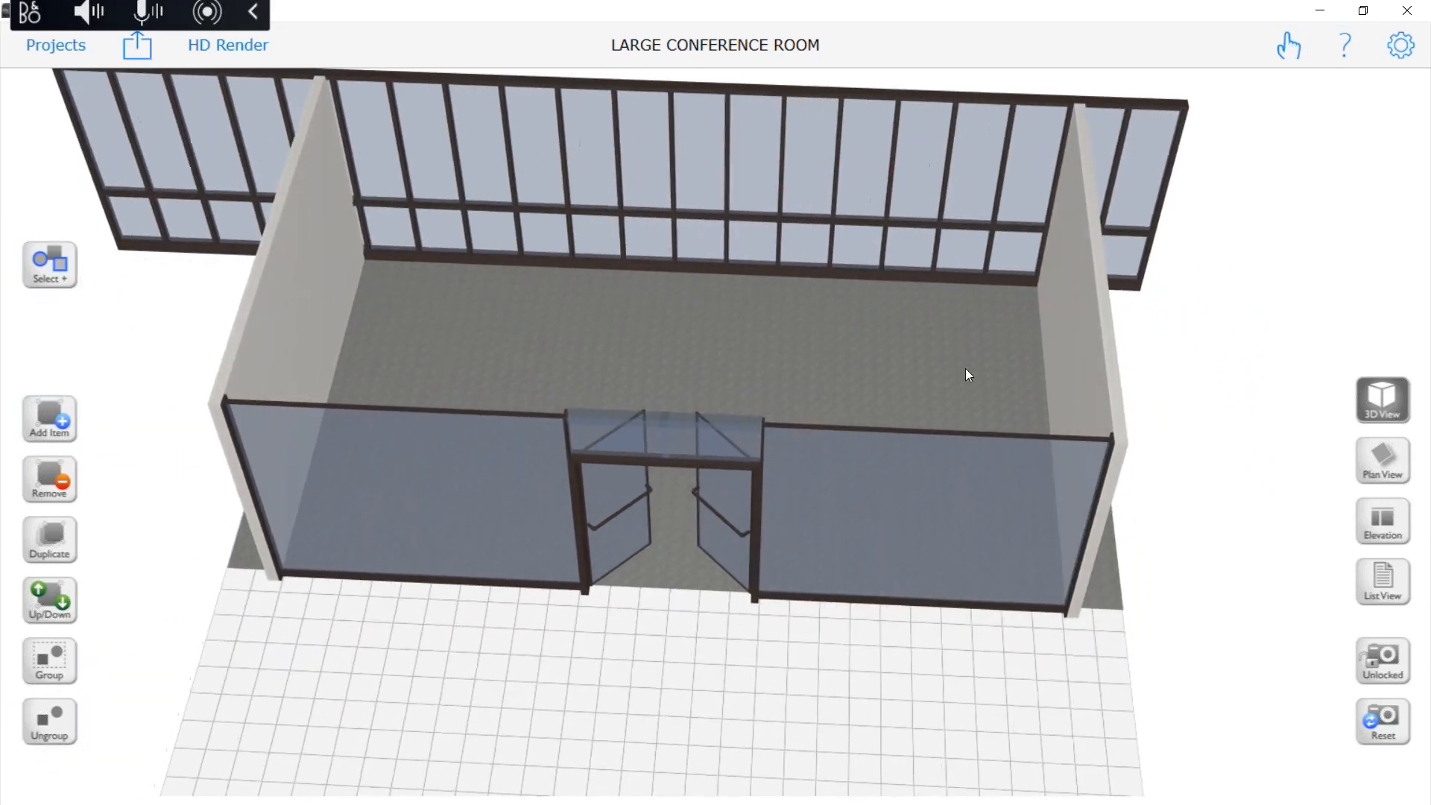
Slide the glass front with its double doors sideways and move the right side wall inward to narrow the conference room
{"action": "left_click", "coordinate": [814, 451]}
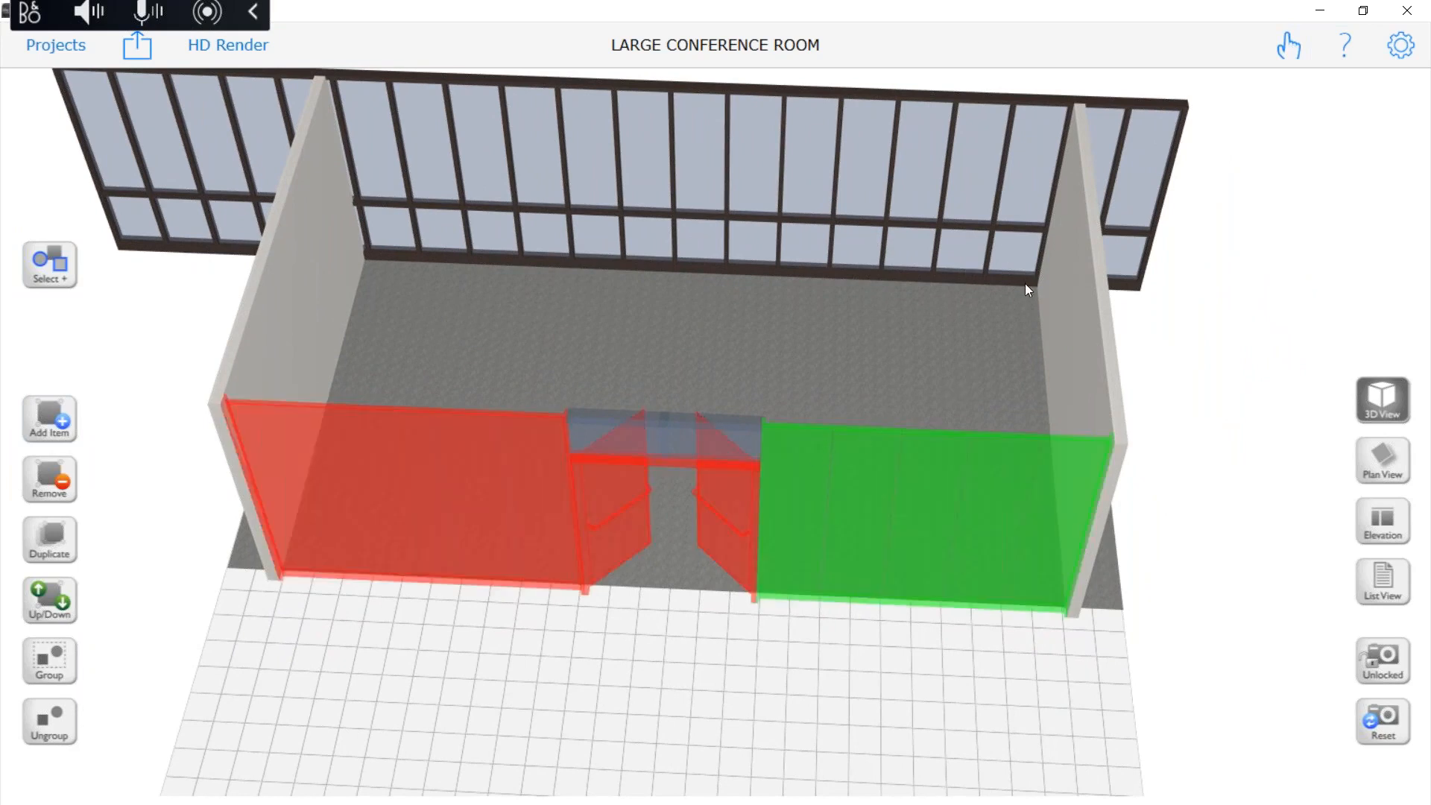
{"action": "left_click_drag", "start_coordinate": [921, 488], "coordinate": [657, 481]}
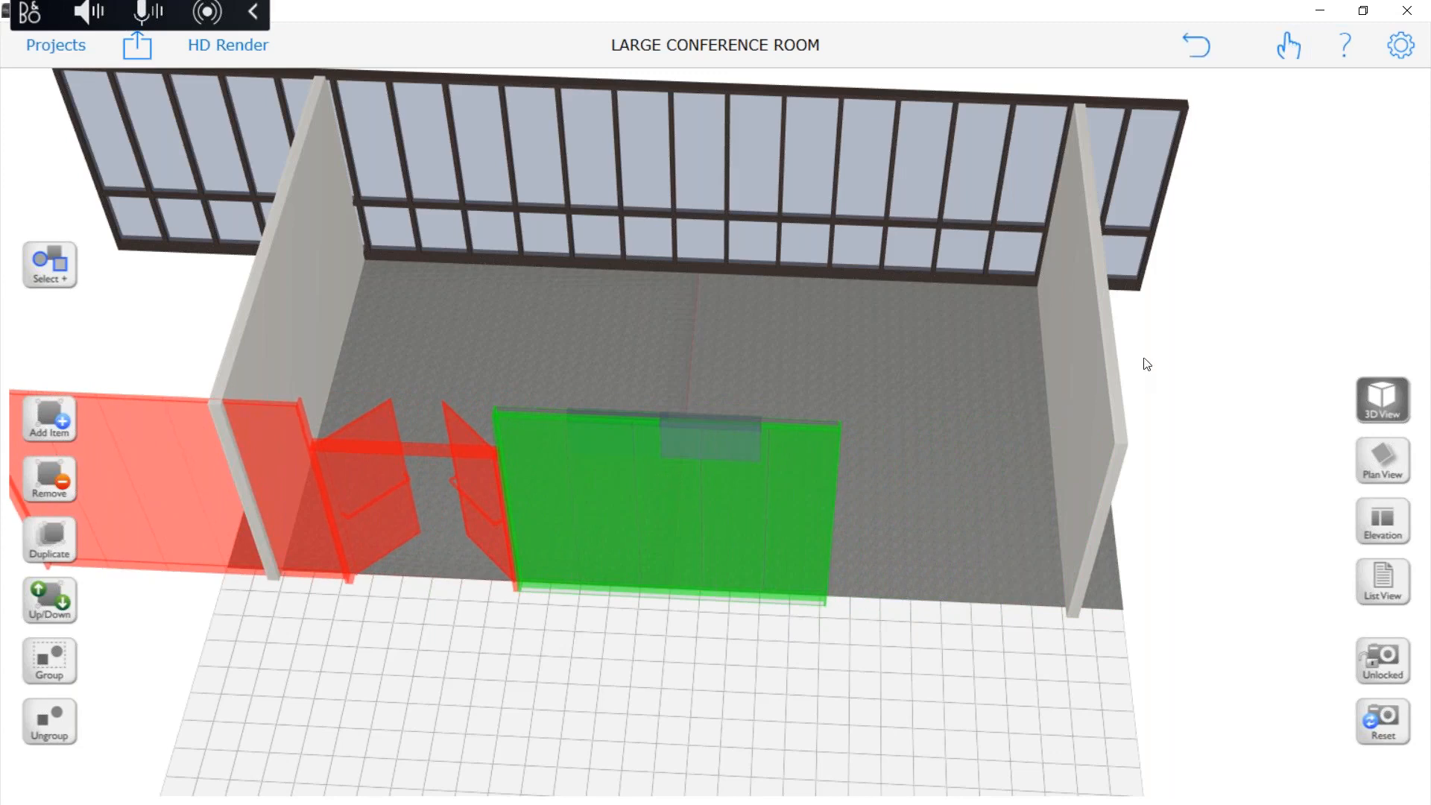
{"action": "left_click", "coordinate": [1092, 363]}
{"action": "left_click_drag", "start_coordinate": [1093, 358], "coordinate": [779, 371]}
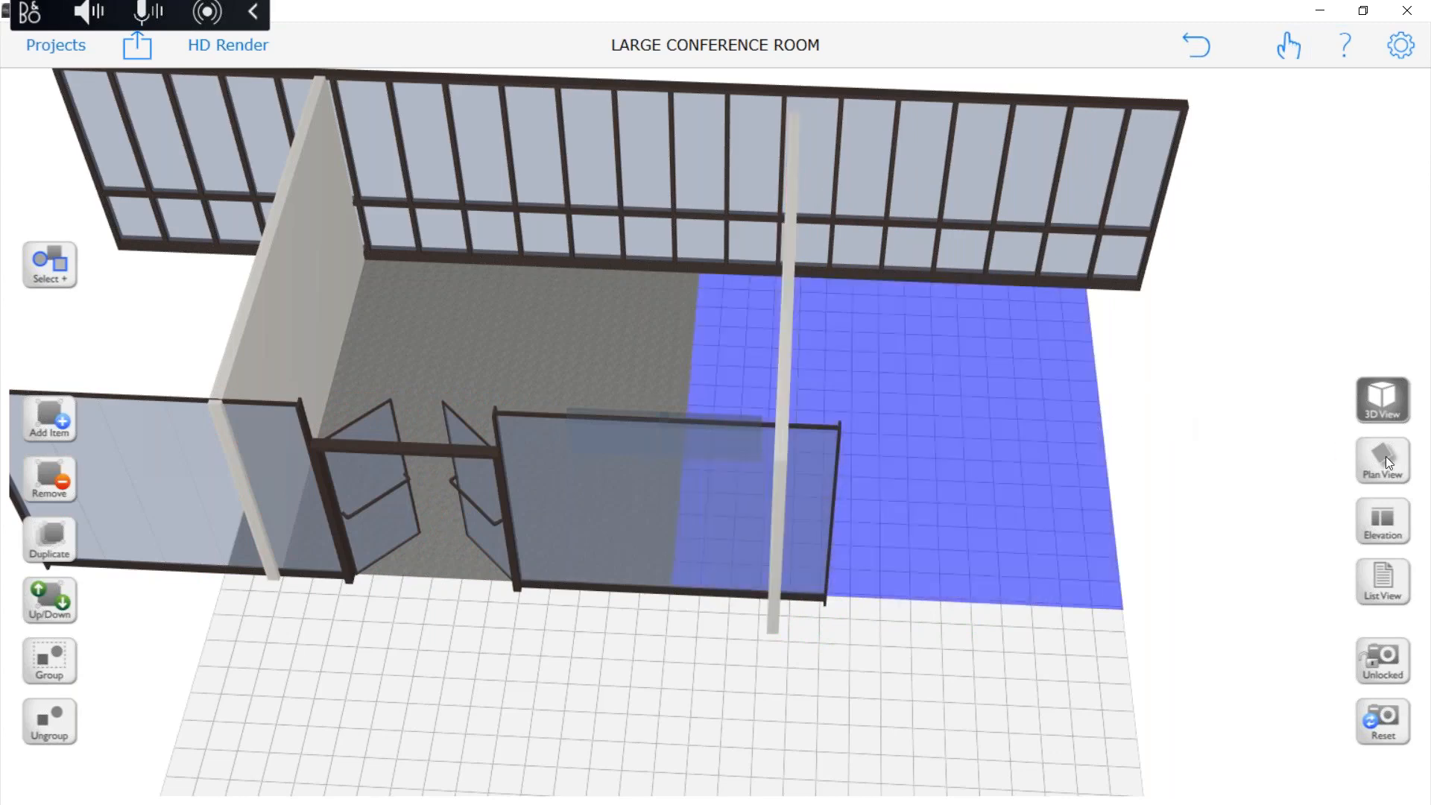
Align the moved side wall between the window wall and glass front in plan, and close the conference room without saving
{"action": "left_click", "coordinate": [1385, 456]}
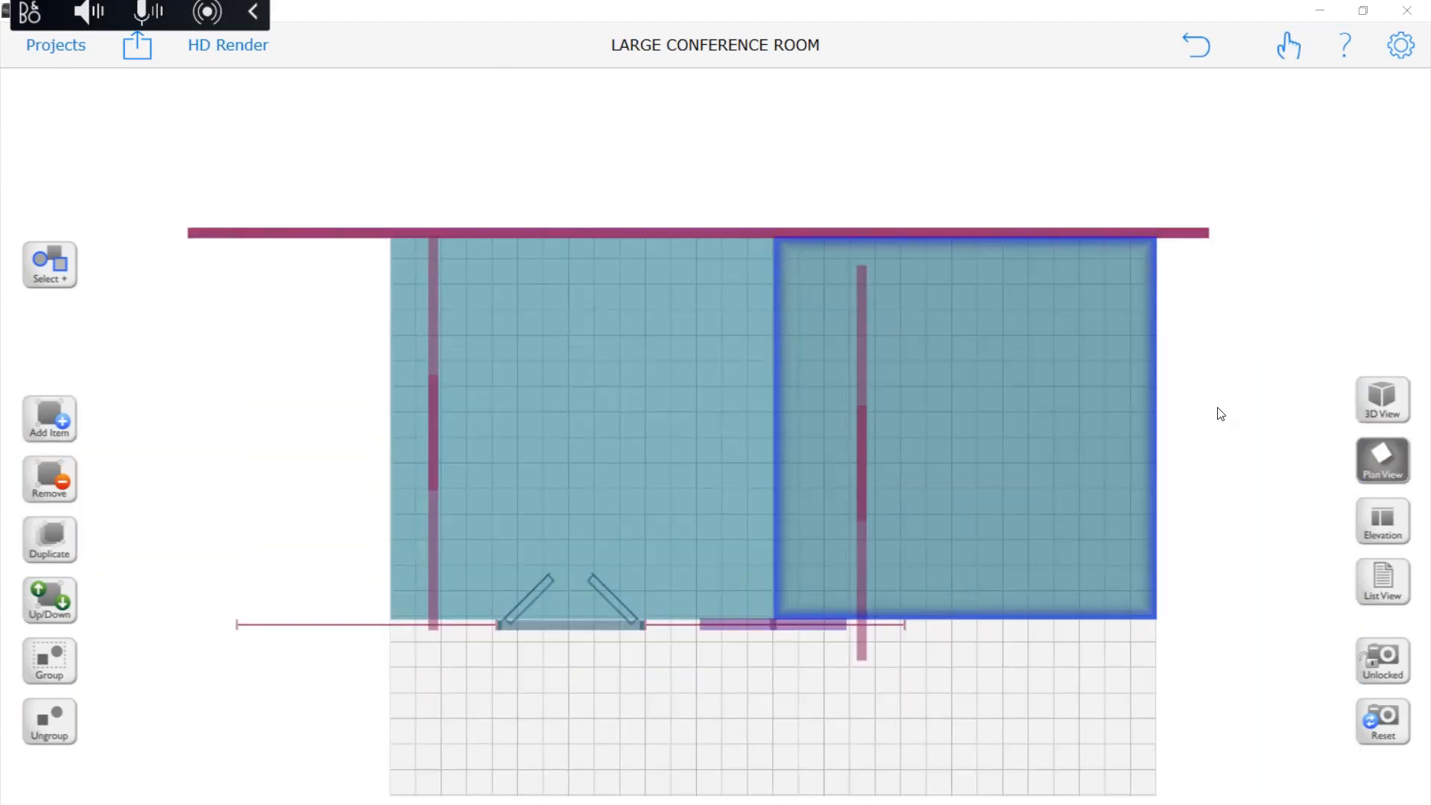
{"action": "left_click_drag", "start_coordinate": [1218, 413], "coordinate": [1088, 263]}
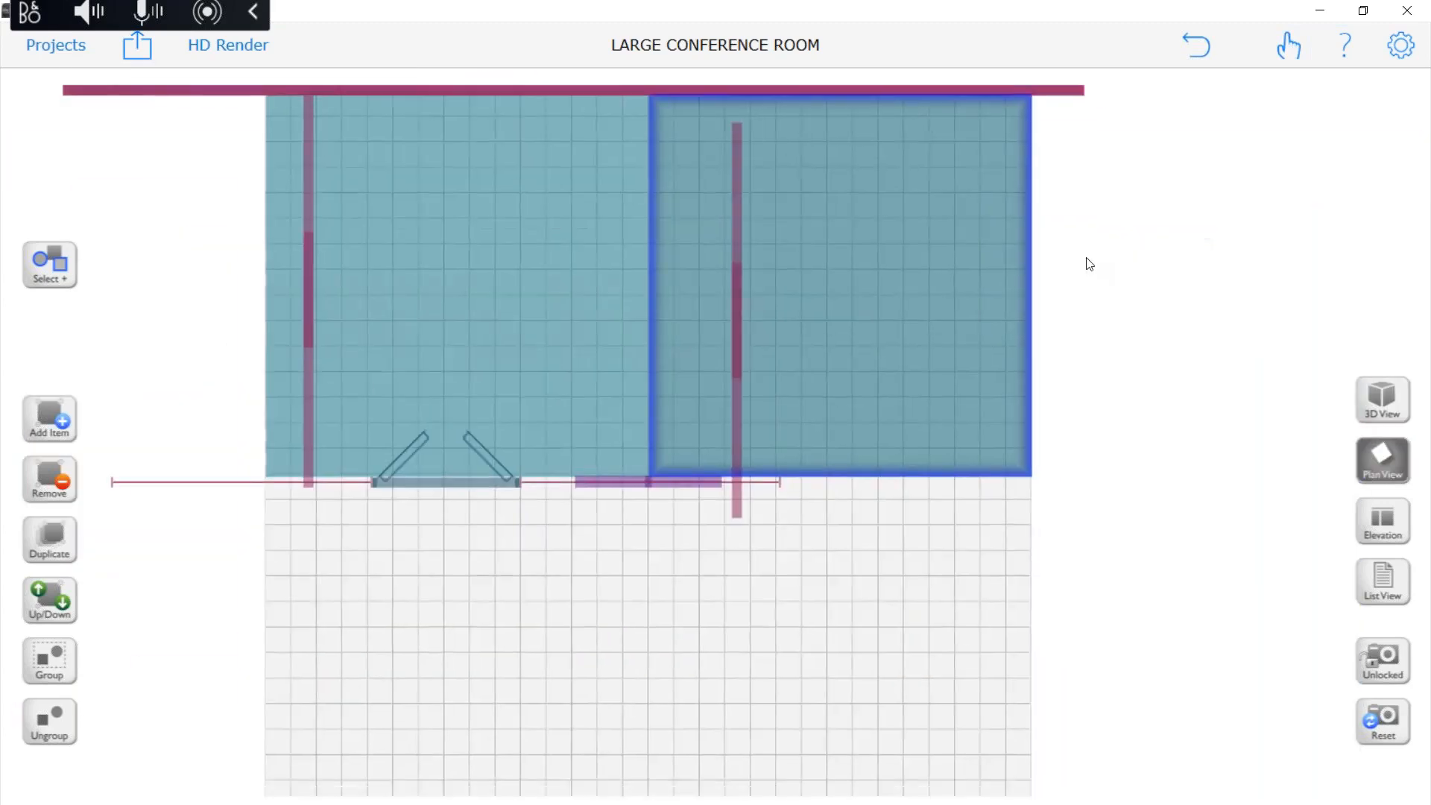
{"action": "left_click_drag", "start_coordinate": [721, 363], "coordinate": [718, 365]}
{"action": "left_click", "coordinate": [716, 363]}
{"action": "left_click", "coordinate": [715, 365]}
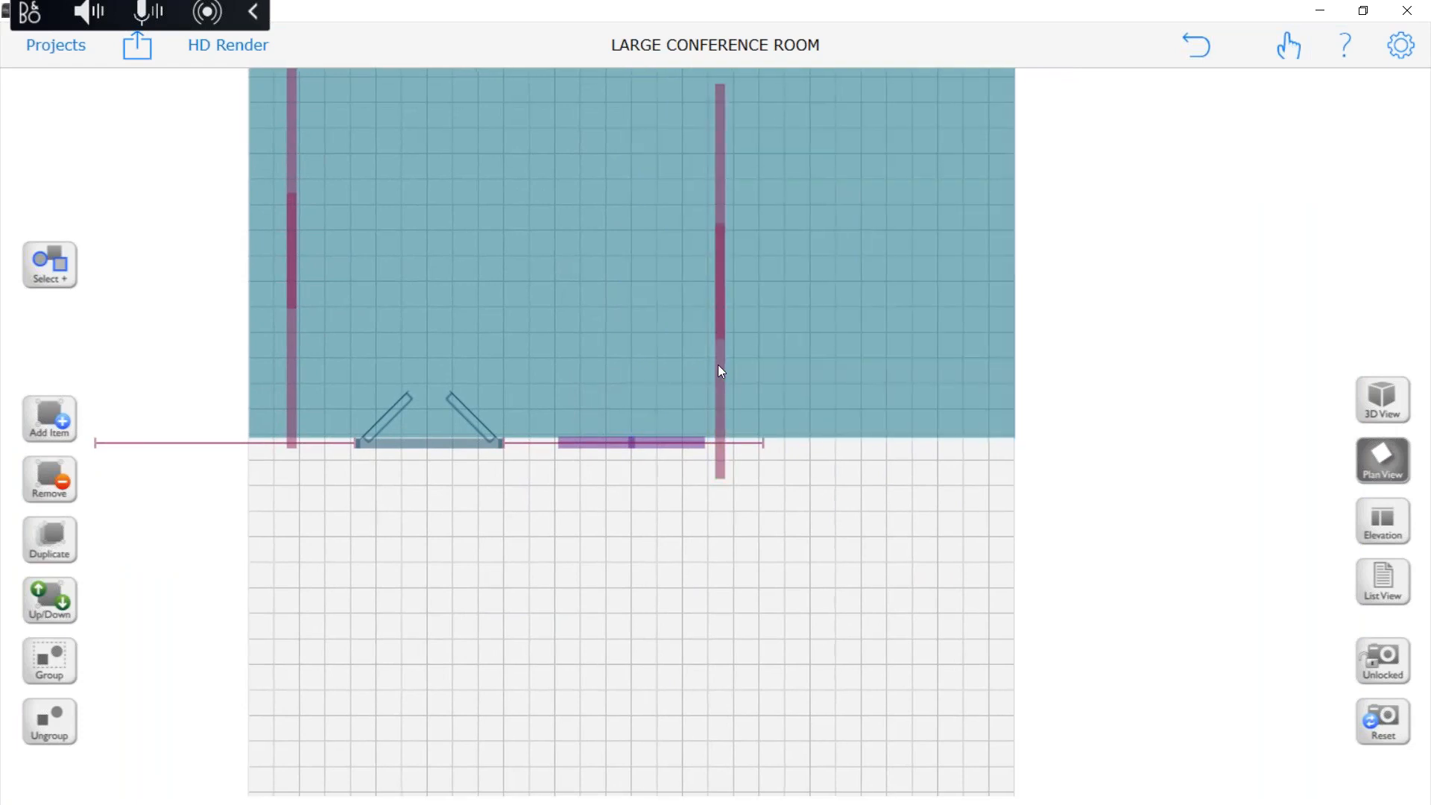
{"action": "left_click", "coordinate": [718, 343]}
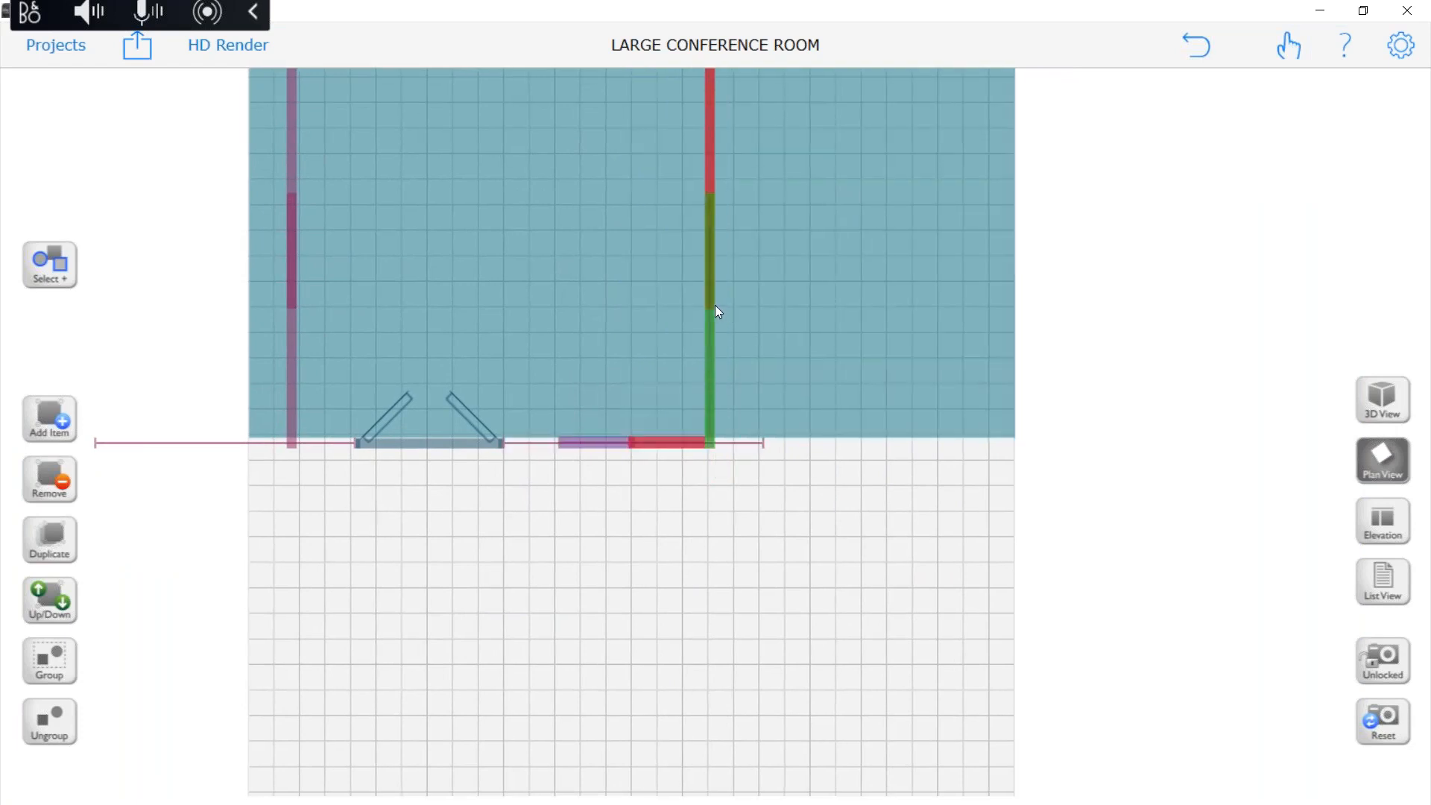
{"action": "left_click", "coordinate": [1372, 403]}
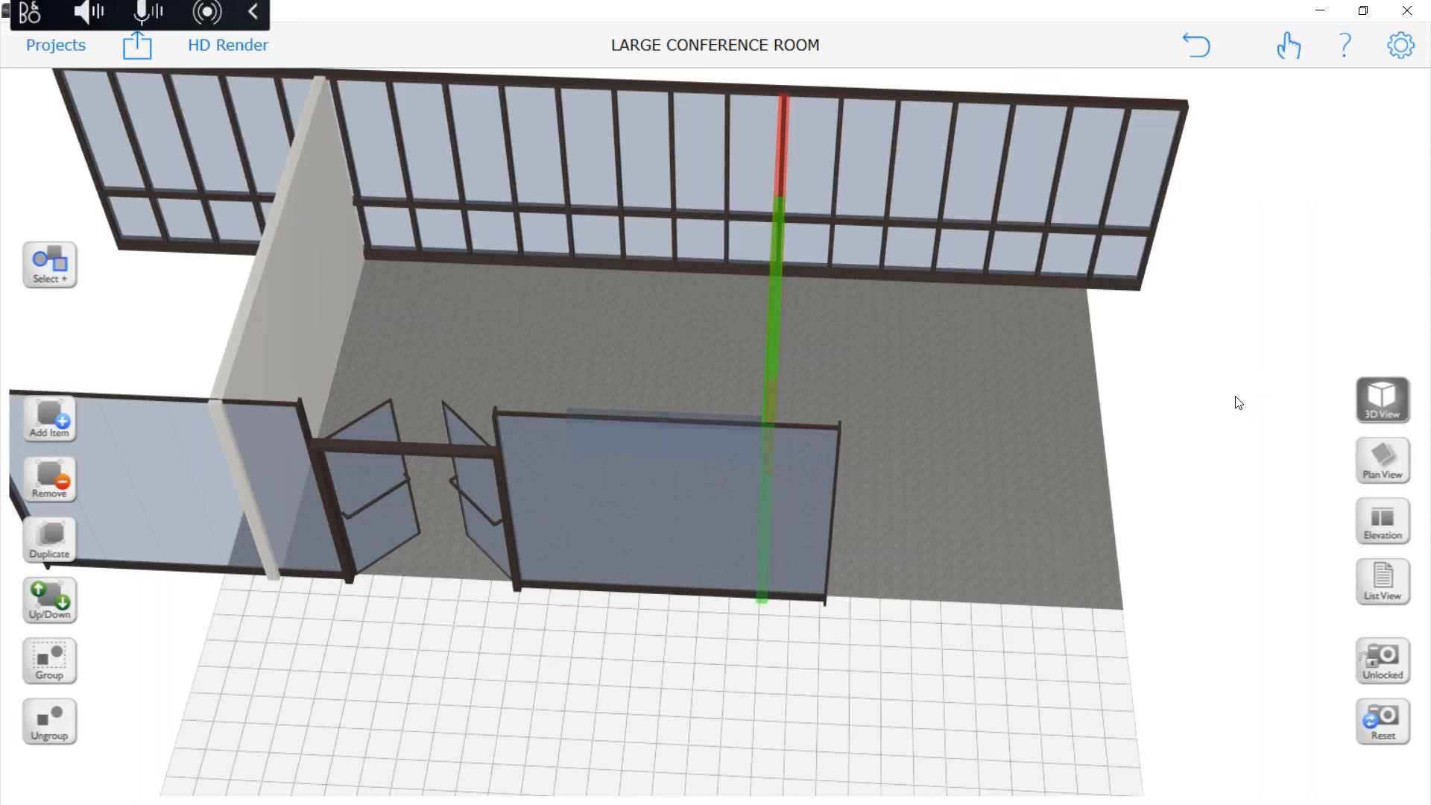
{"action": "mouse_move", "coordinate": [1237, 400]}
{"action": "left_mouse_down"}
{"action": "mouse_move", "coordinate": [997, 418]}
{"action": "mouse_move", "coordinate": [738, 307]}
{"action": "mouse_move", "coordinate": [1134, 471]}
{"action": "mouse_move", "coordinate": [527, 262]}
{"action": "left_mouse_up"}
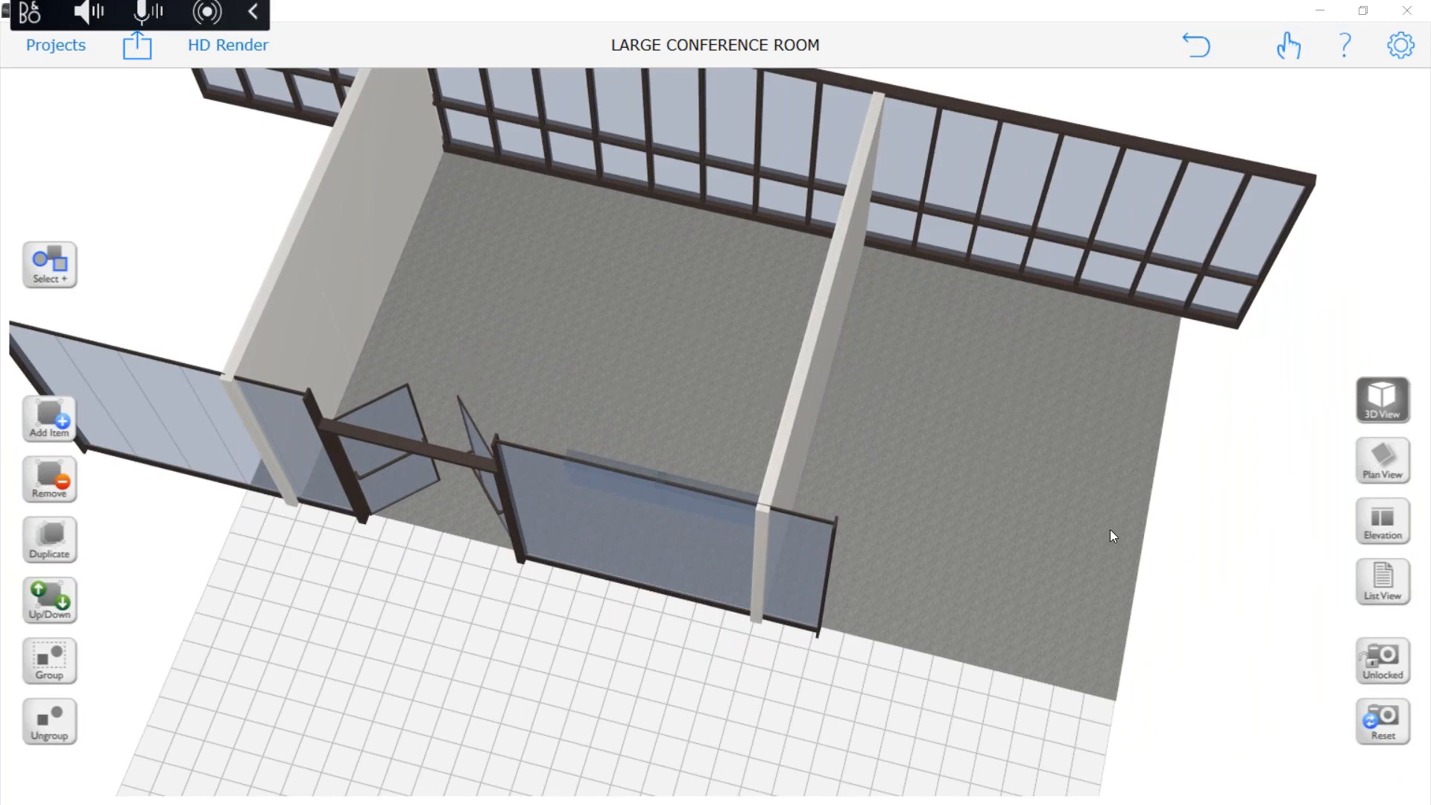
{"action": "scroll", "coordinate": [1111, 531], "scroll_direction": "down", "scroll_amount": 3}
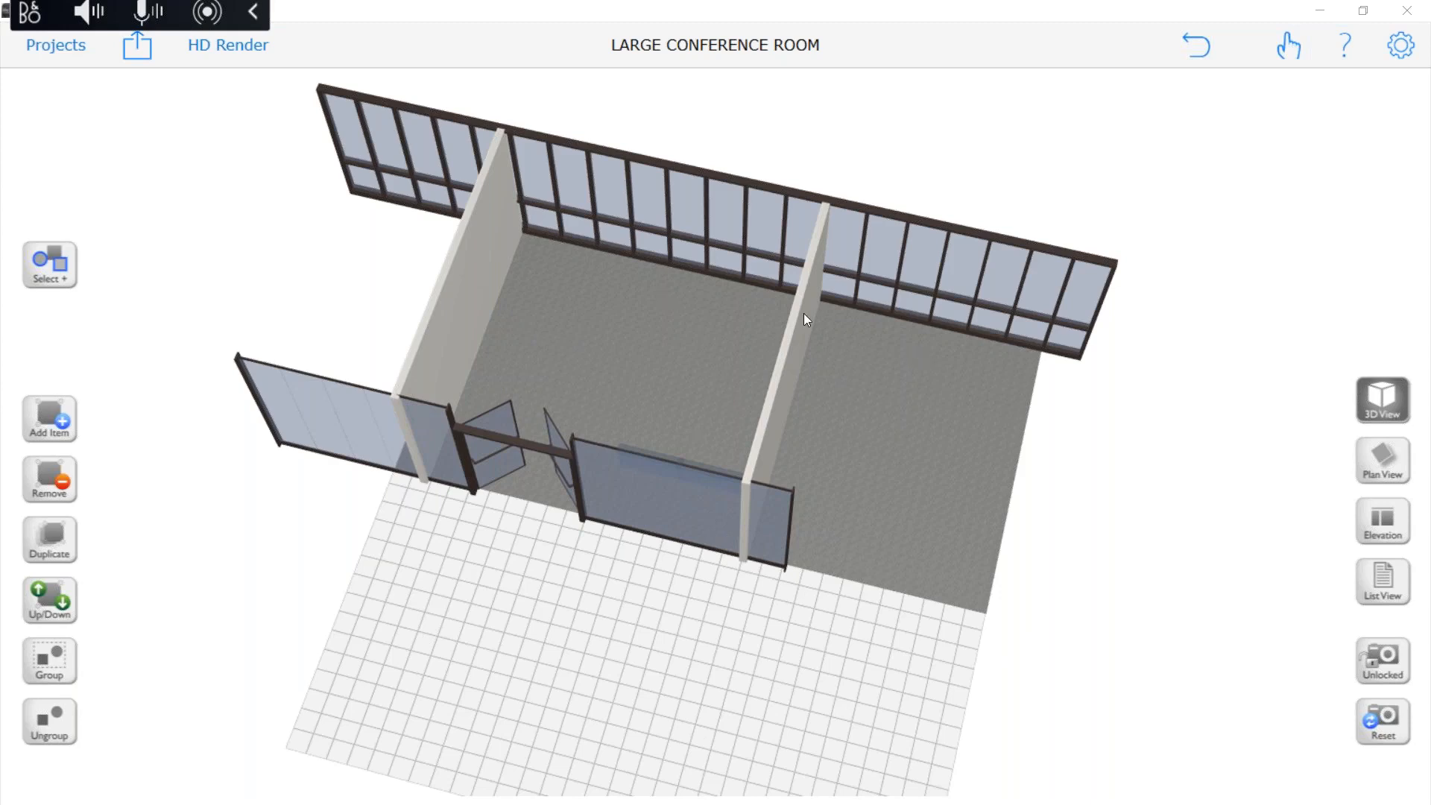
{"action": "left_click", "coordinate": [53, 48]}
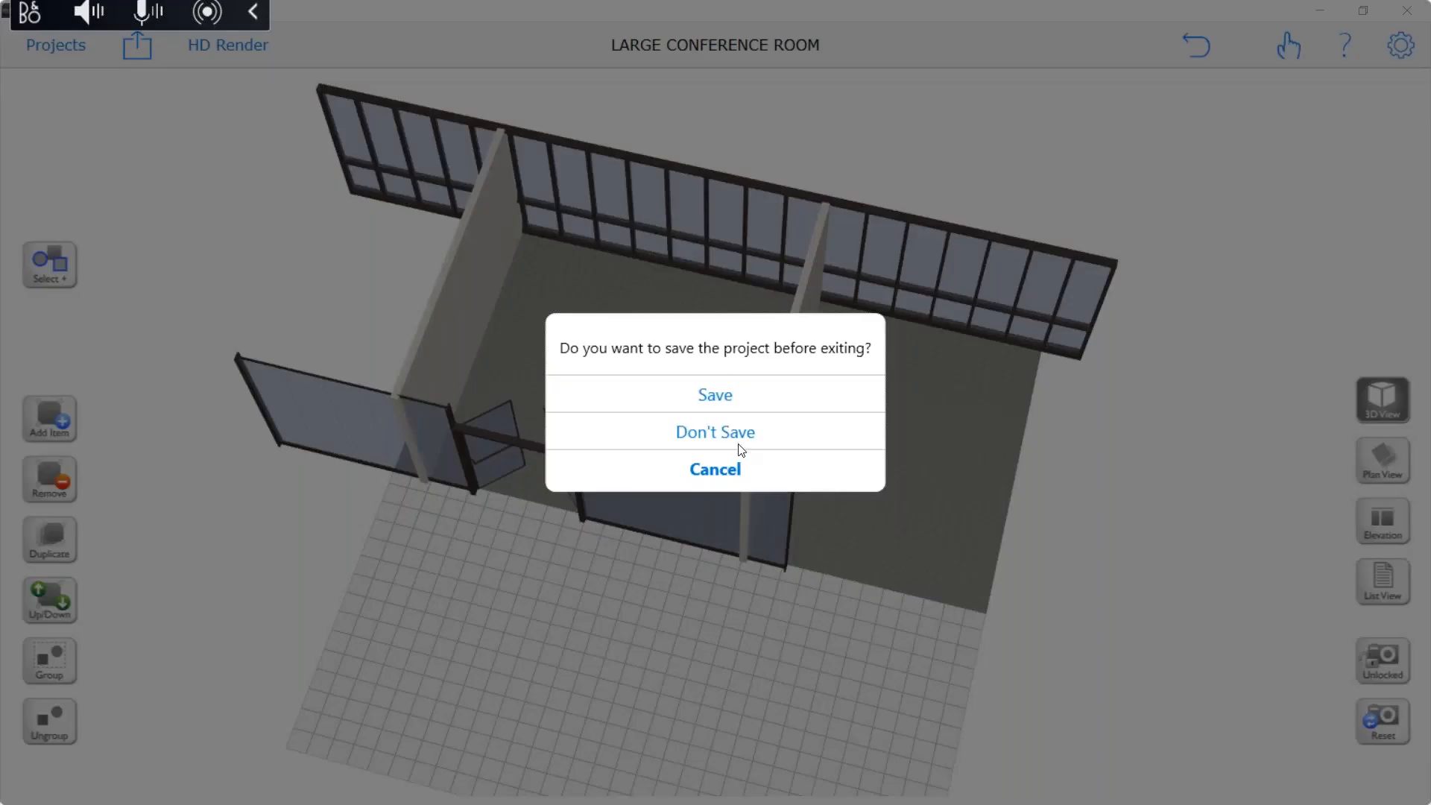
{"action": "left_click", "coordinate": [740, 448]}
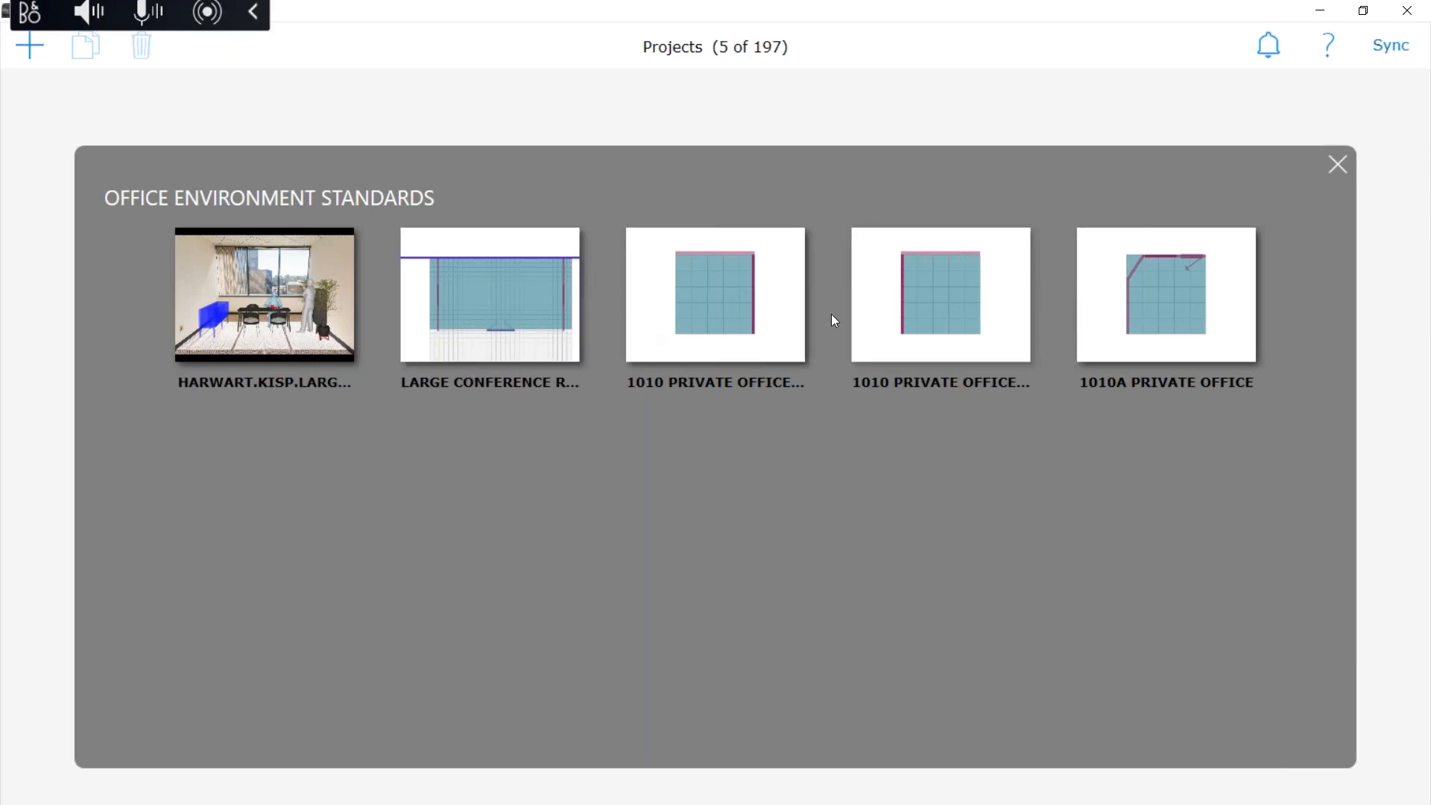
Open 1010 PRIVATE OFFICE RIGHT and place the ADP503R typical from the Global Spaces planning typicals in the walled corner
{"action": "left_click", "coordinate": [729, 307]}
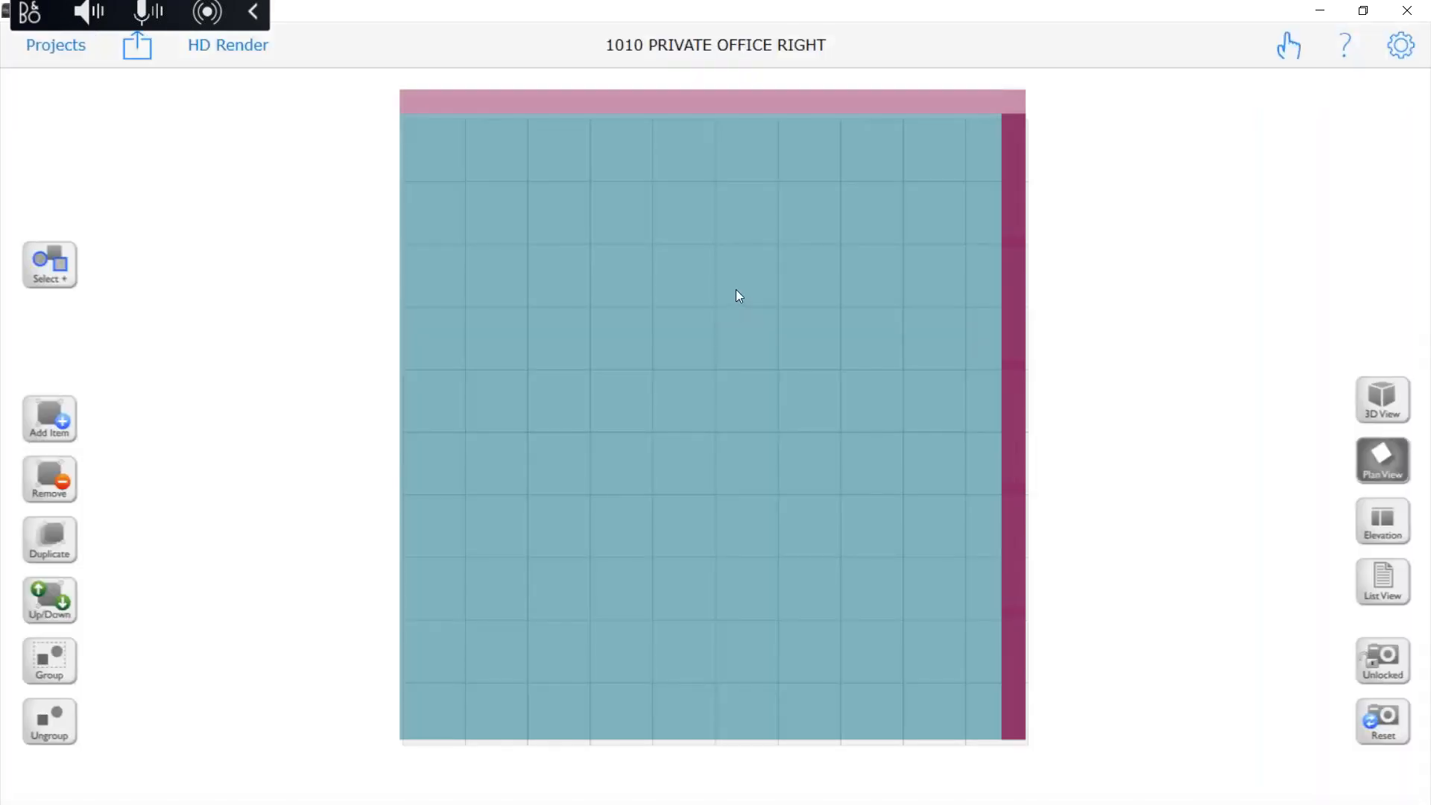
{"action": "left_click", "coordinate": [49, 418]}
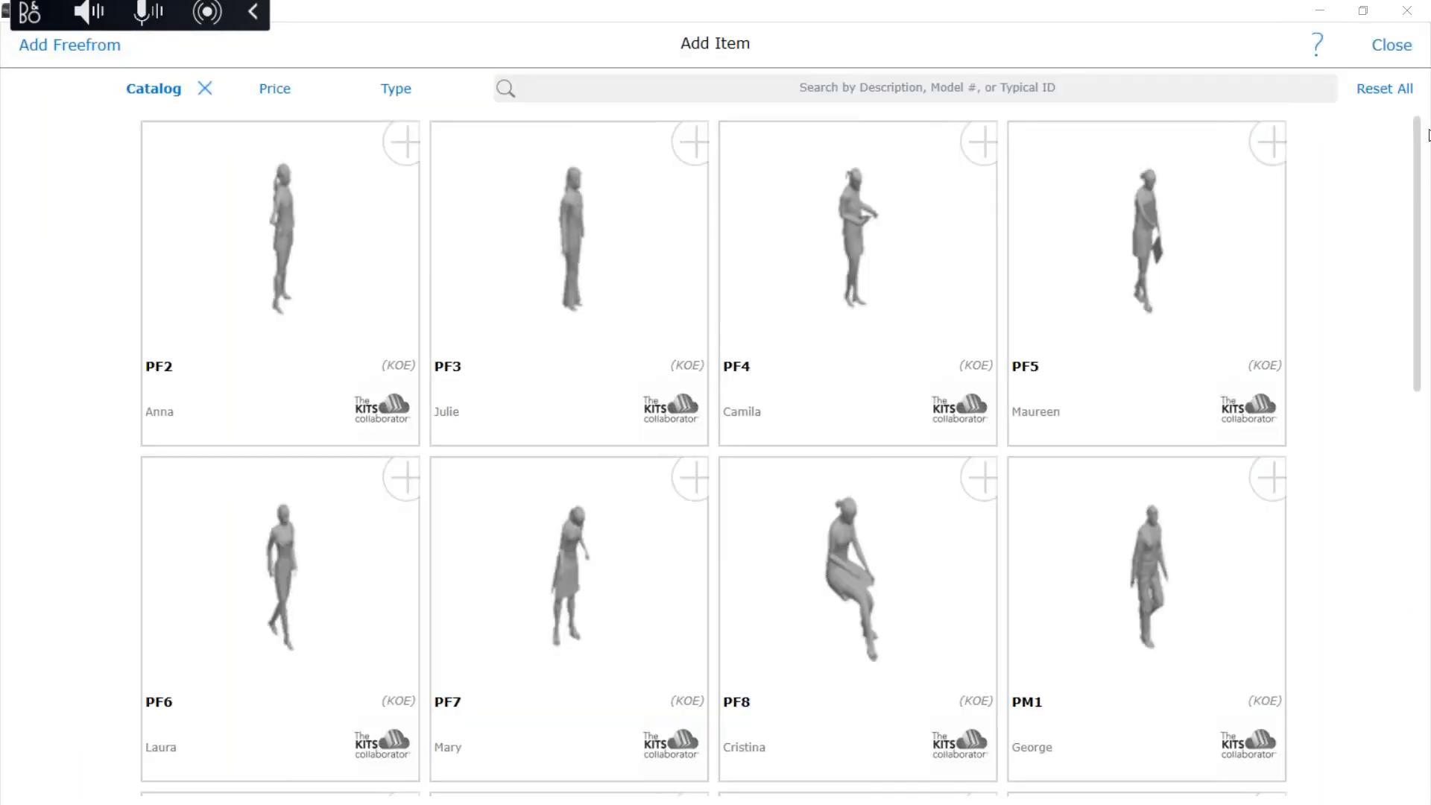
{"action": "left_click", "coordinate": [1376, 93]}
{"action": "left_click", "coordinate": [204, 249]}
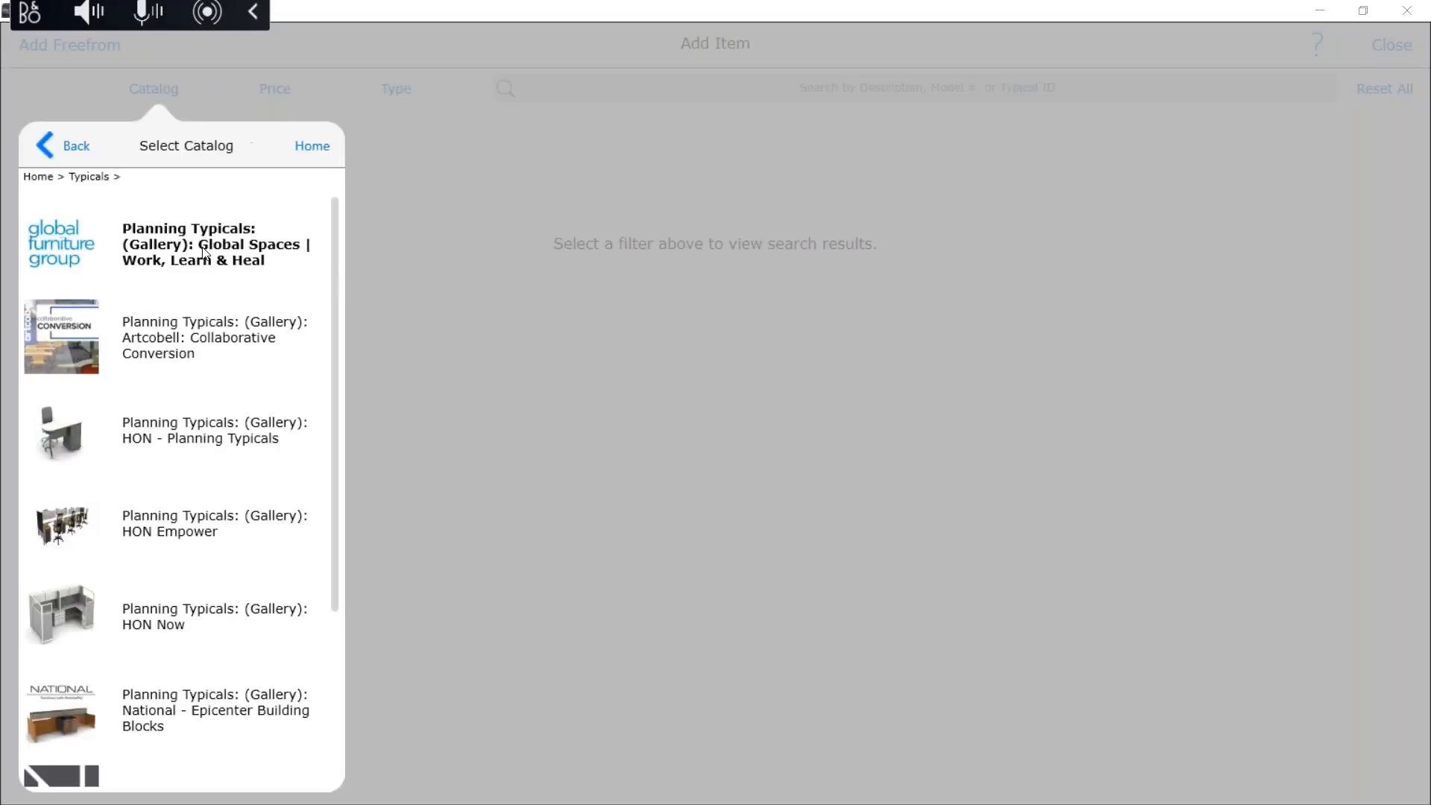
{"action": "left_click", "coordinate": [204, 253]}
{"action": "left_click", "coordinate": [208, 251]}
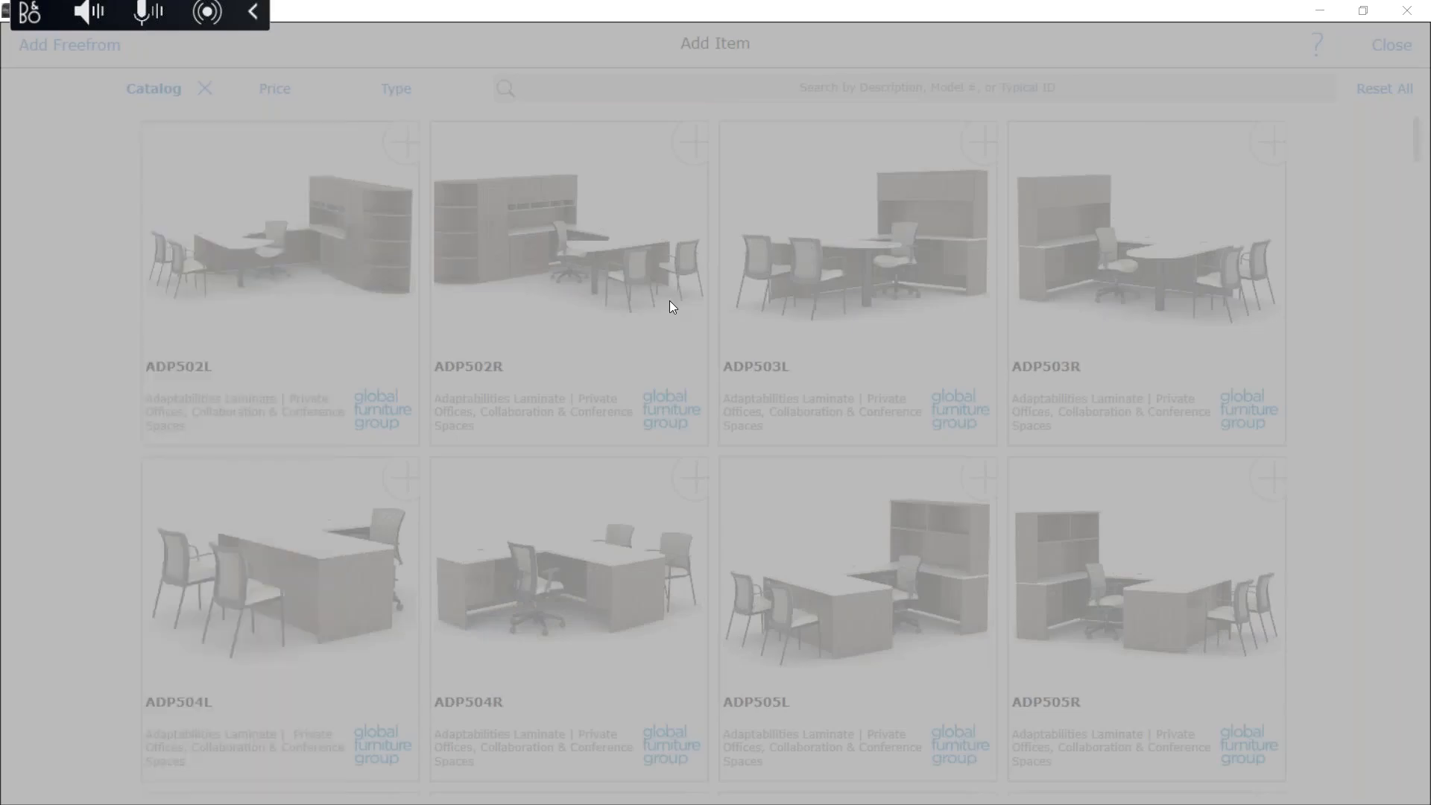
{"action": "left_click", "coordinate": [1270, 132]}
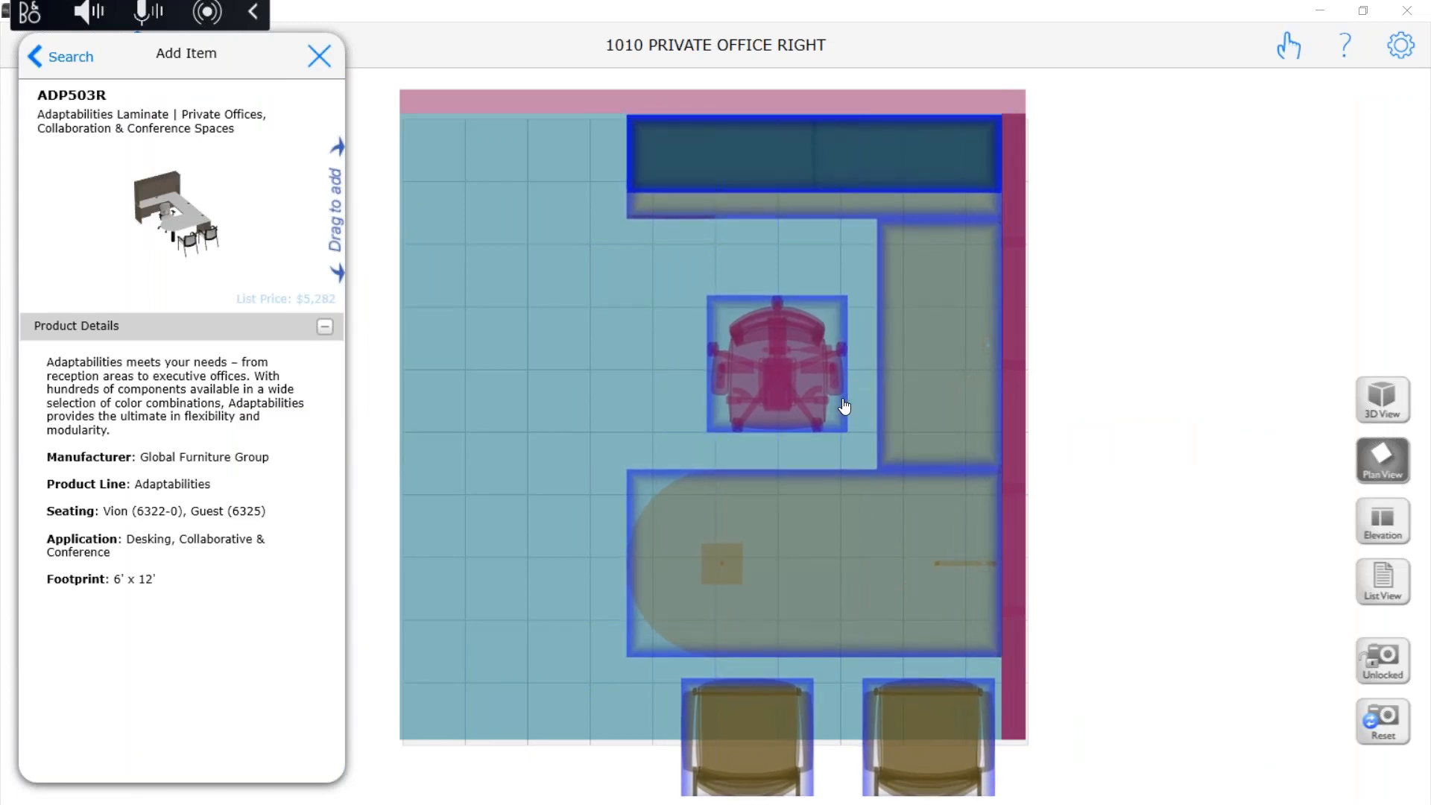
Frame the desk, hutch and seating closely in 3D and create an HD render of the furnished private office
{"action": "left_click", "coordinate": [1379, 412]}
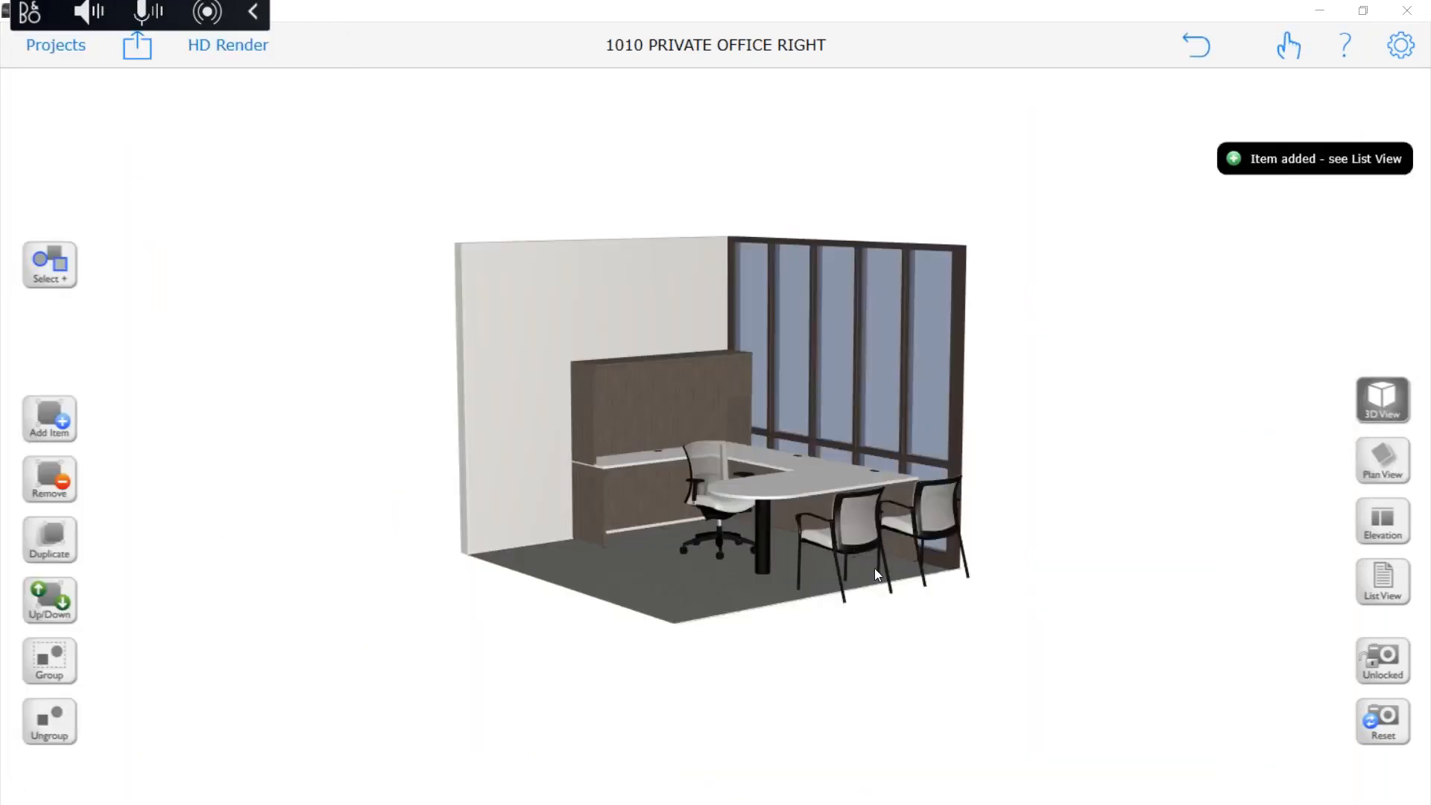
{"action": "scroll", "coordinate": [874, 570], "scroll_direction": "up", "scroll_amount": 3}
{"action": "scroll", "coordinate": [880, 593], "scroll_direction": "up", "scroll_amount": 2}
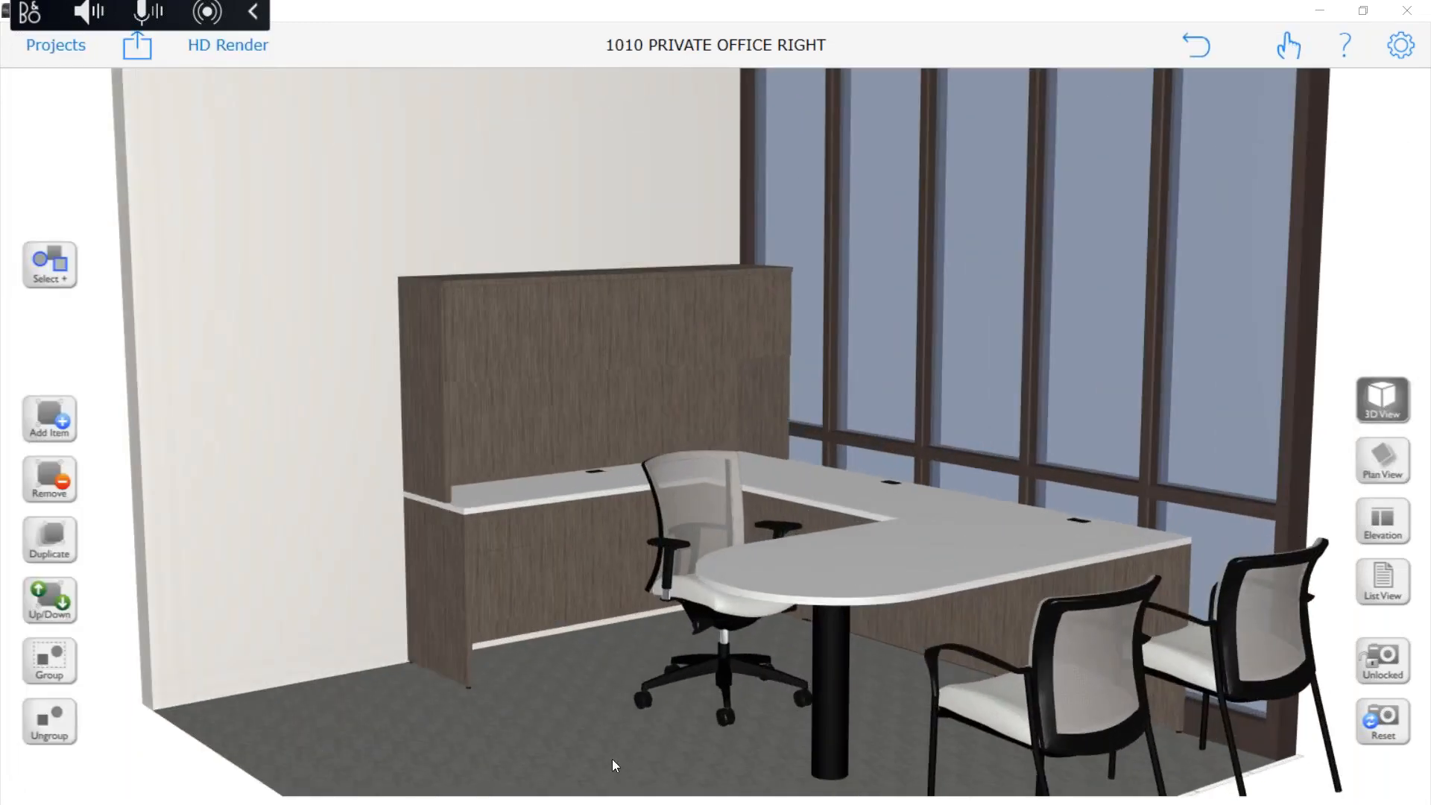
{"action": "scroll", "coordinate": [626, 745], "scroll_direction": "up", "scroll_amount": 2}
{"action": "mouse_move", "coordinate": [633, 731]}
{"action": "left_mouse_down"}
{"action": "mouse_move", "coordinate": [495, 694]}
{"action": "mouse_move", "coordinate": [611, 704]}
{"action": "mouse_move", "coordinate": [655, 728]}
{"action": "left_mouse_up"}
{"action": "scroll", "coordinate": [655, 728], "scroll_direction": "up", "scroll_amount": 3}
{"action": "scroll", "coordinate": [570, 604], "scroll_direction": "down", "scroll_amount": 5}
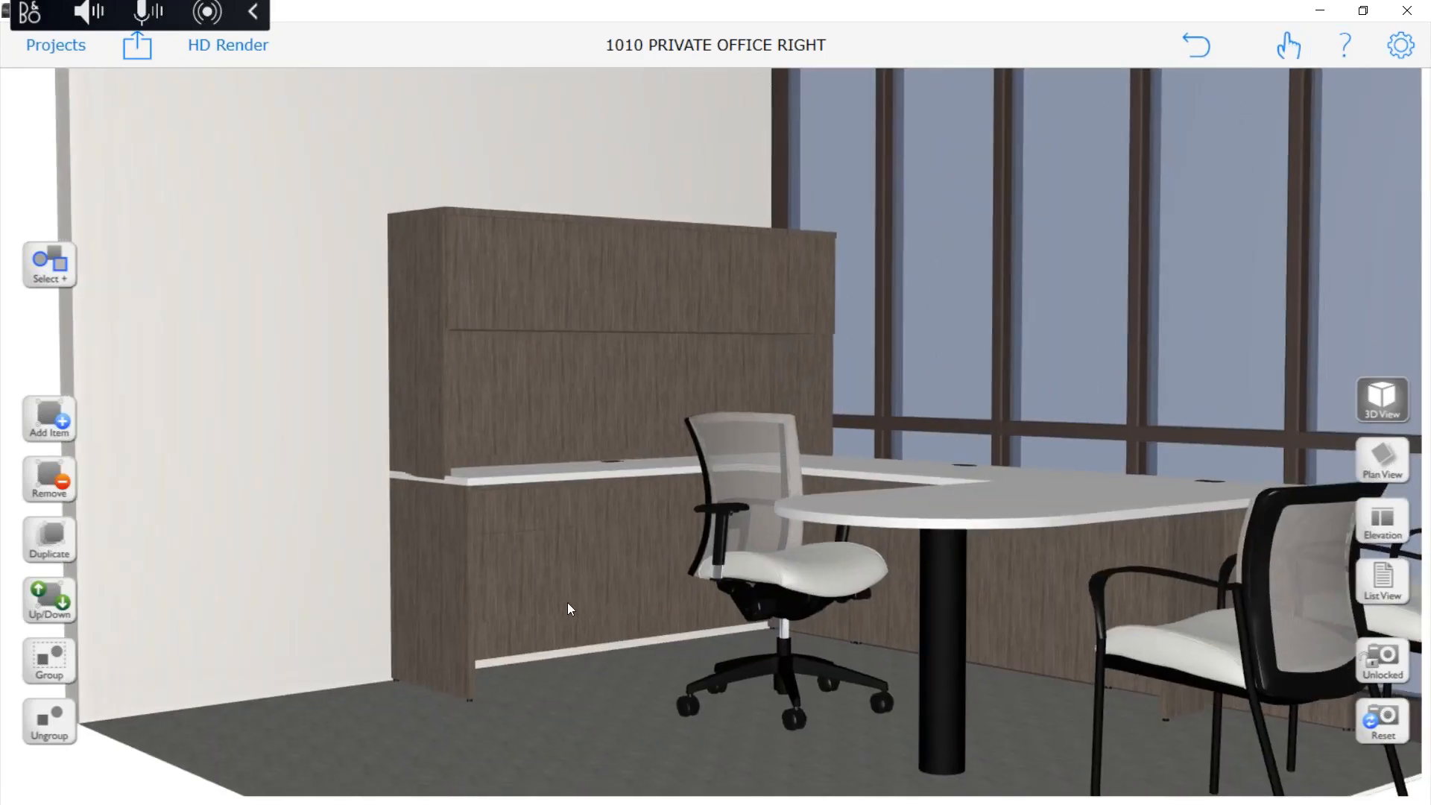
{"action": "left_click_drag", "start_coordinate": [544, 623], "coordinate": [504, 638]}
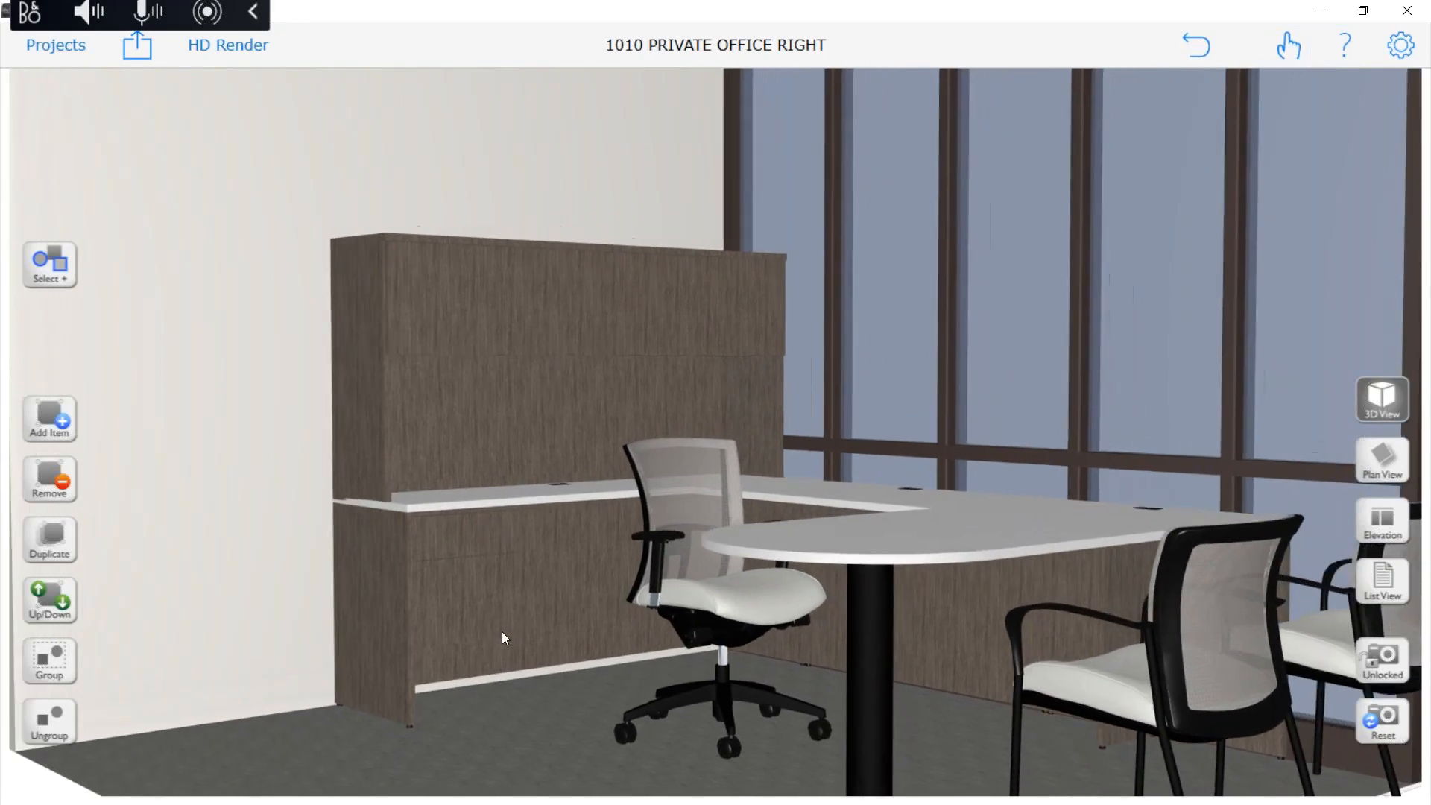
{"action": "scroll", "coordinate": [513, 549], "scroll_direction": "up", "scroll_amount": 1}
{"action": "left_click_drag", "start_coordinate": [511, 565], "coordinate": [508, 570]}
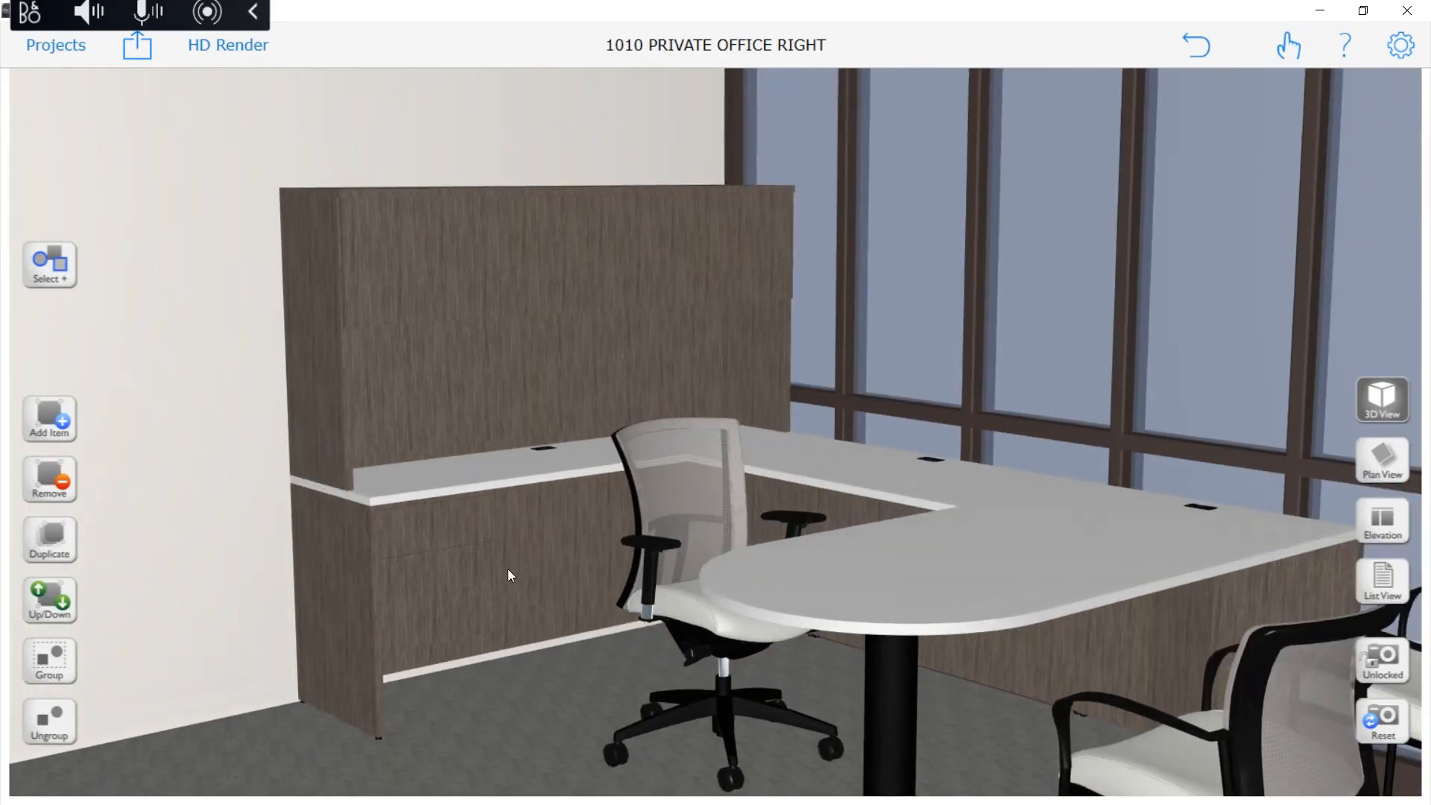
{"action": "right_click_drag", "start_coordinate": [508, 571], "coordinate": [448, 544]}
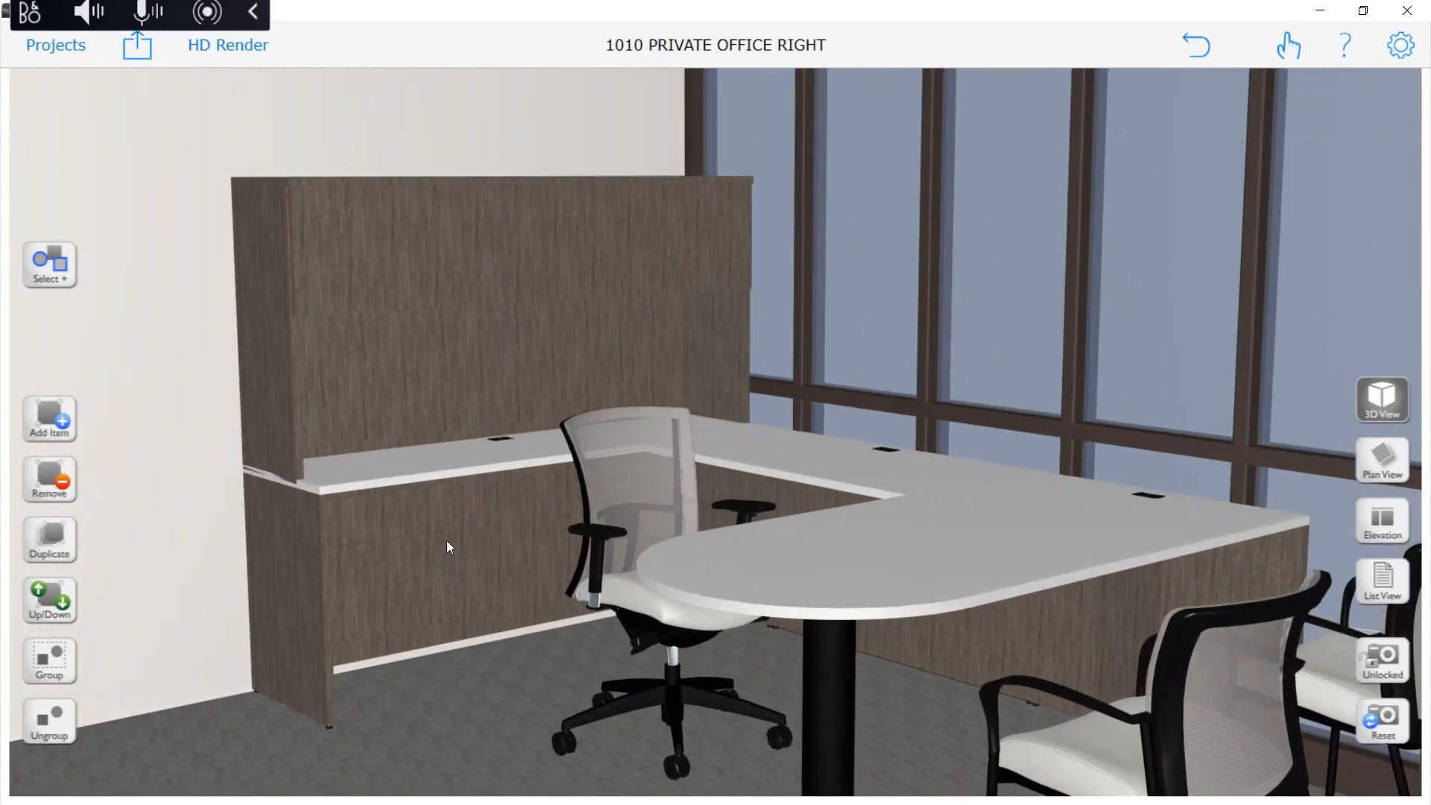
{"action": "left_click", "coordinate": [242, 47]}
{"action": "left_click", "coordinate": [277, 123]}
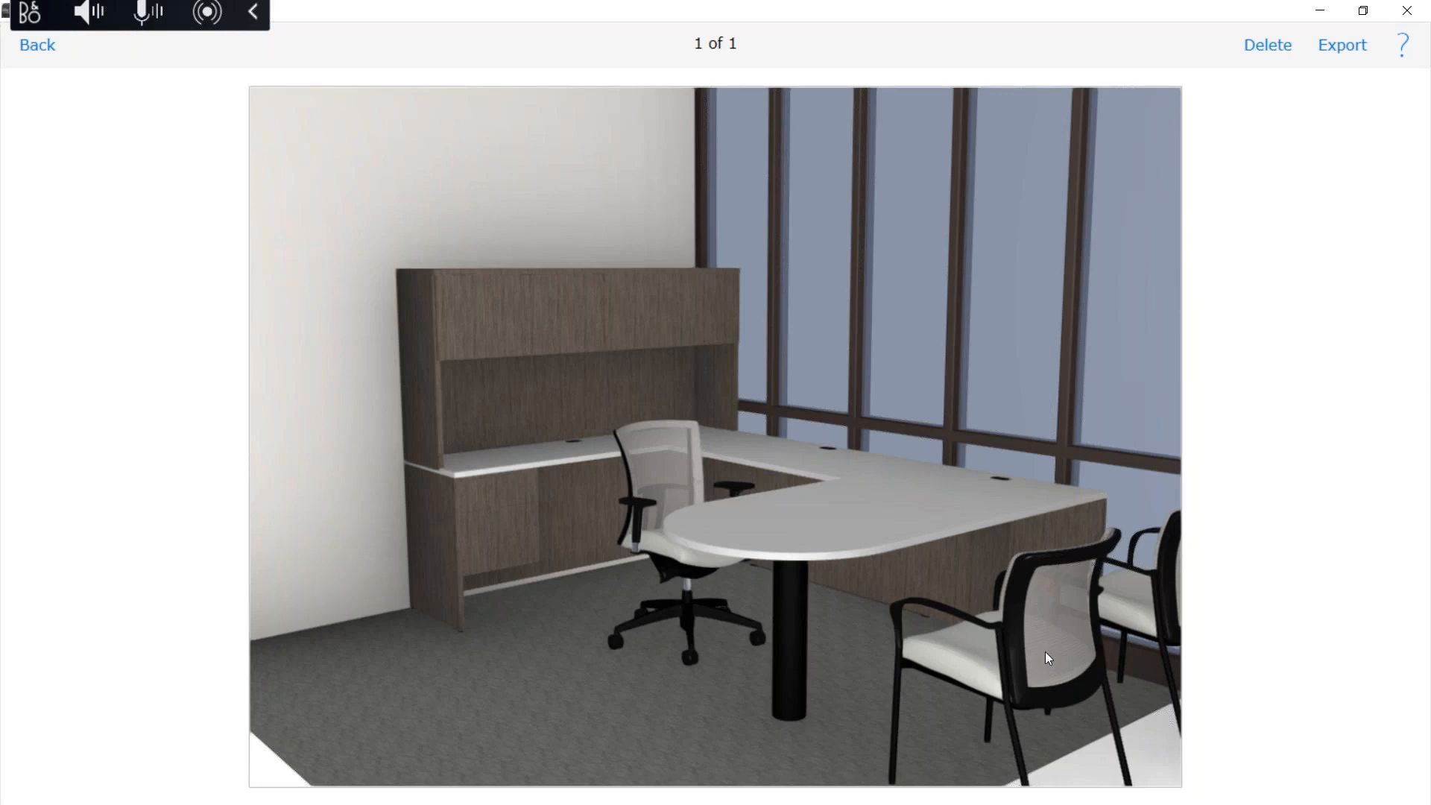
Leave the render and close the furnished private office without saving it
{"action": "left_click", "coordinate": [39, 48]}
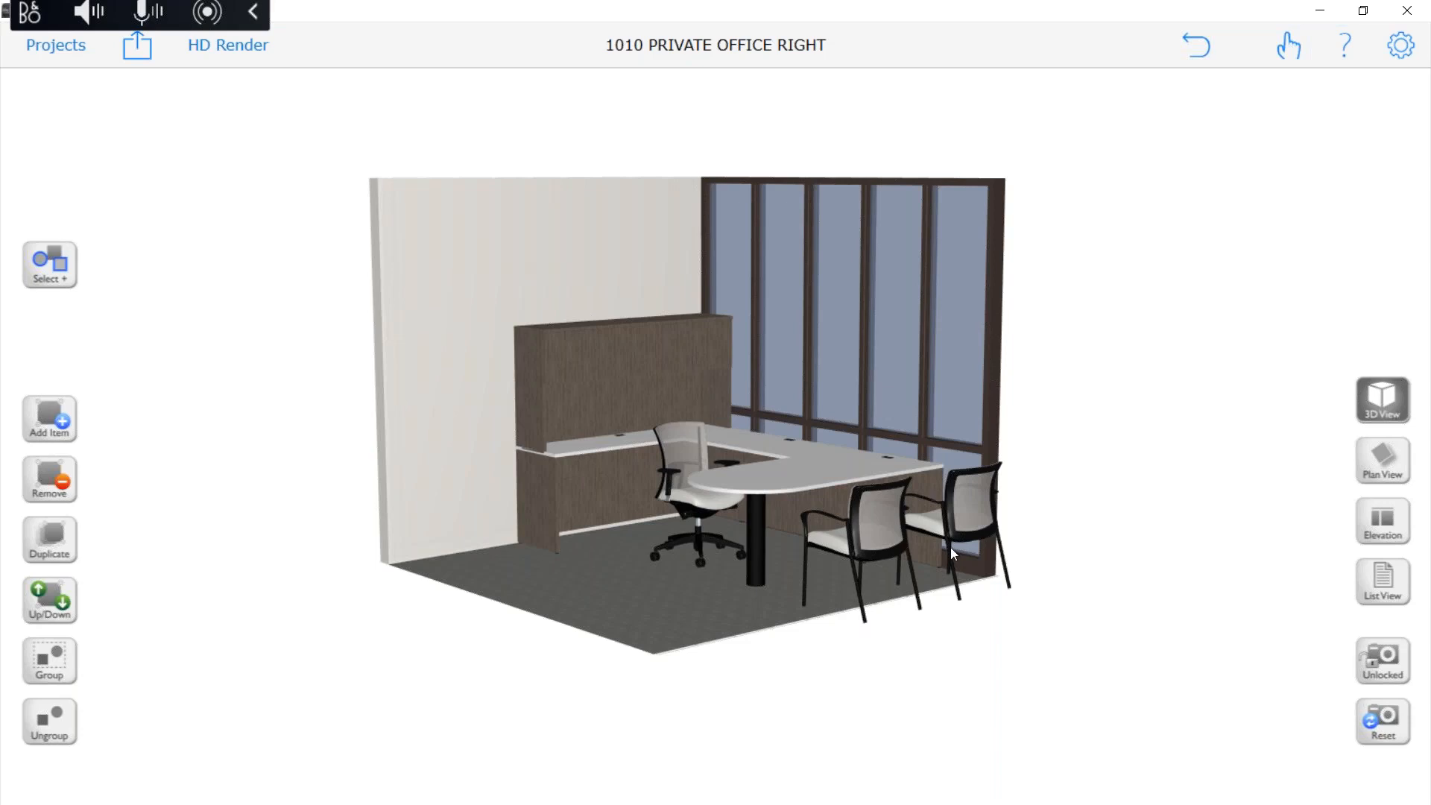
{"action": "left_click", "coordinate": [25, 53]}
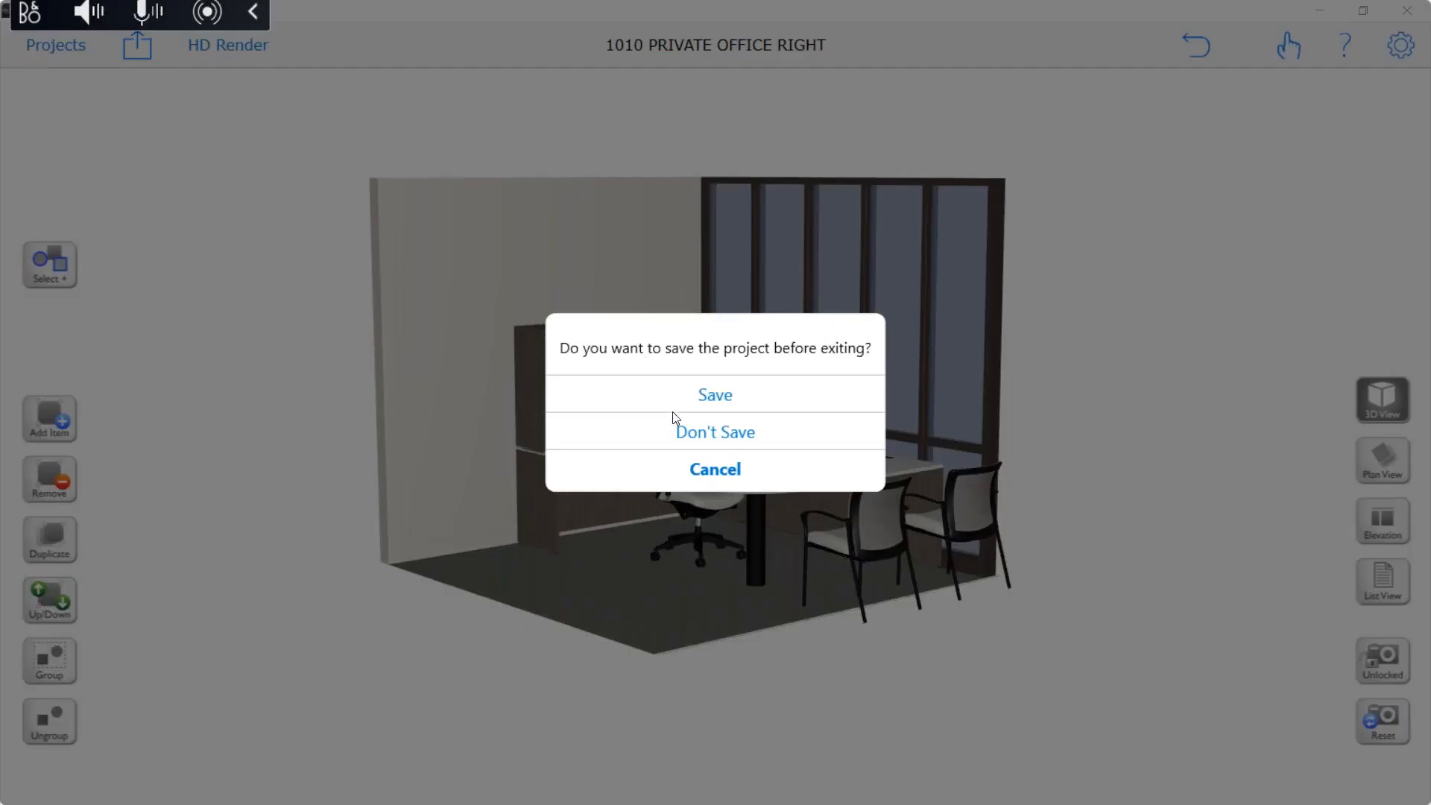
{"action": "left_click", "coordinate": [686, 437]}
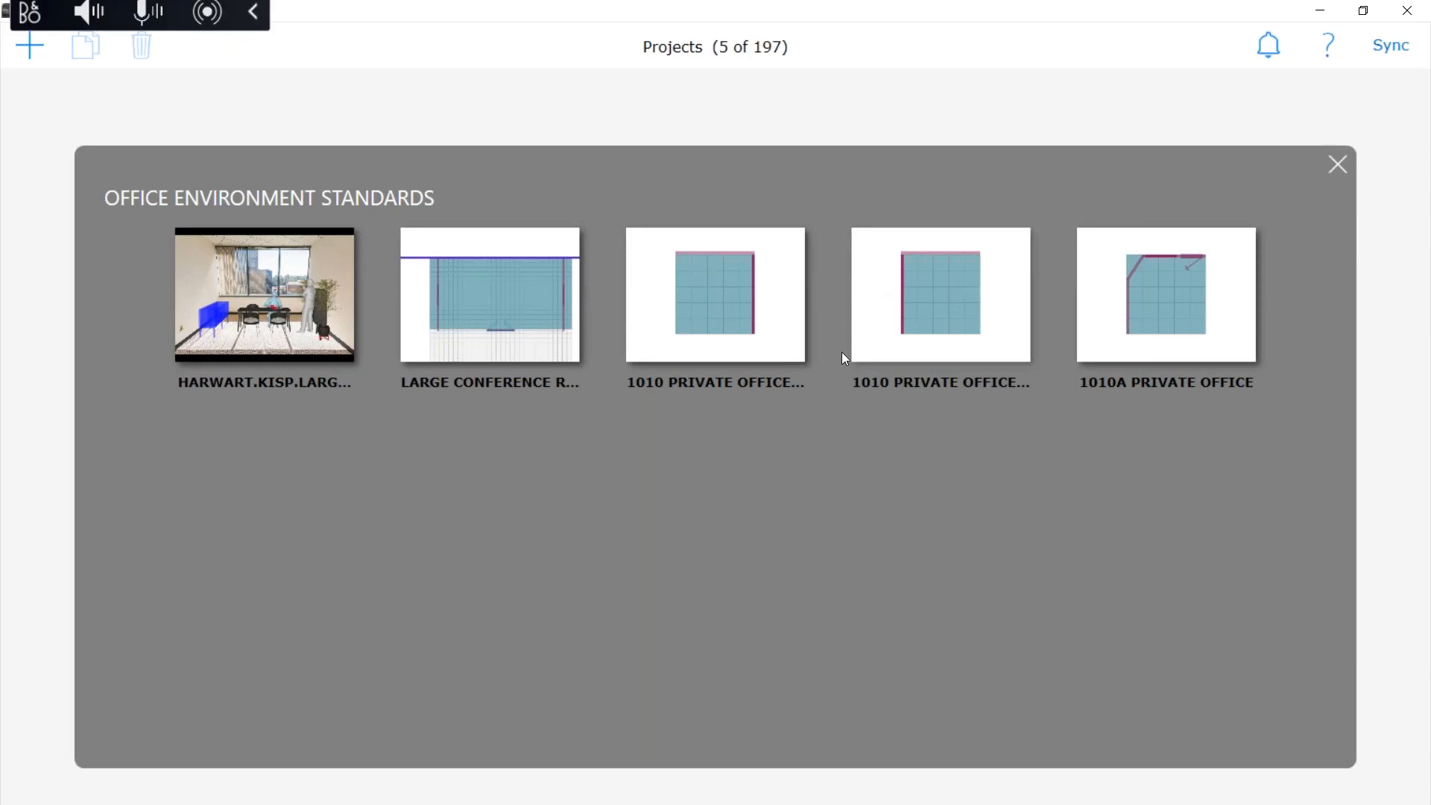
Duplicate the 1010 PRIVATE OFFICE RIGHT template and open the copy, returning to the full projects list
{"action": "left_click", "coordinate": [727, 306]}
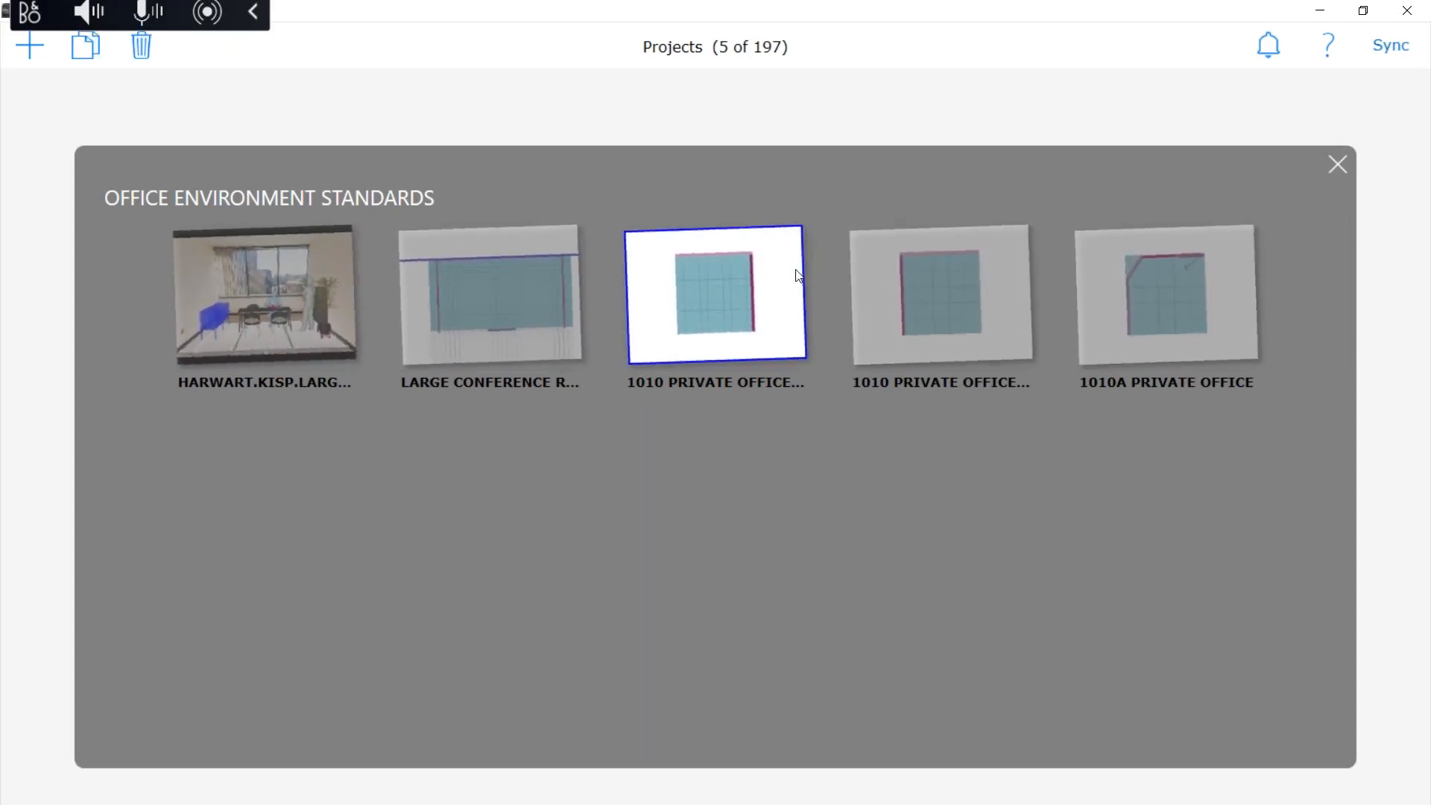
{"action": "left_click", "coordinate": [85, 47]}
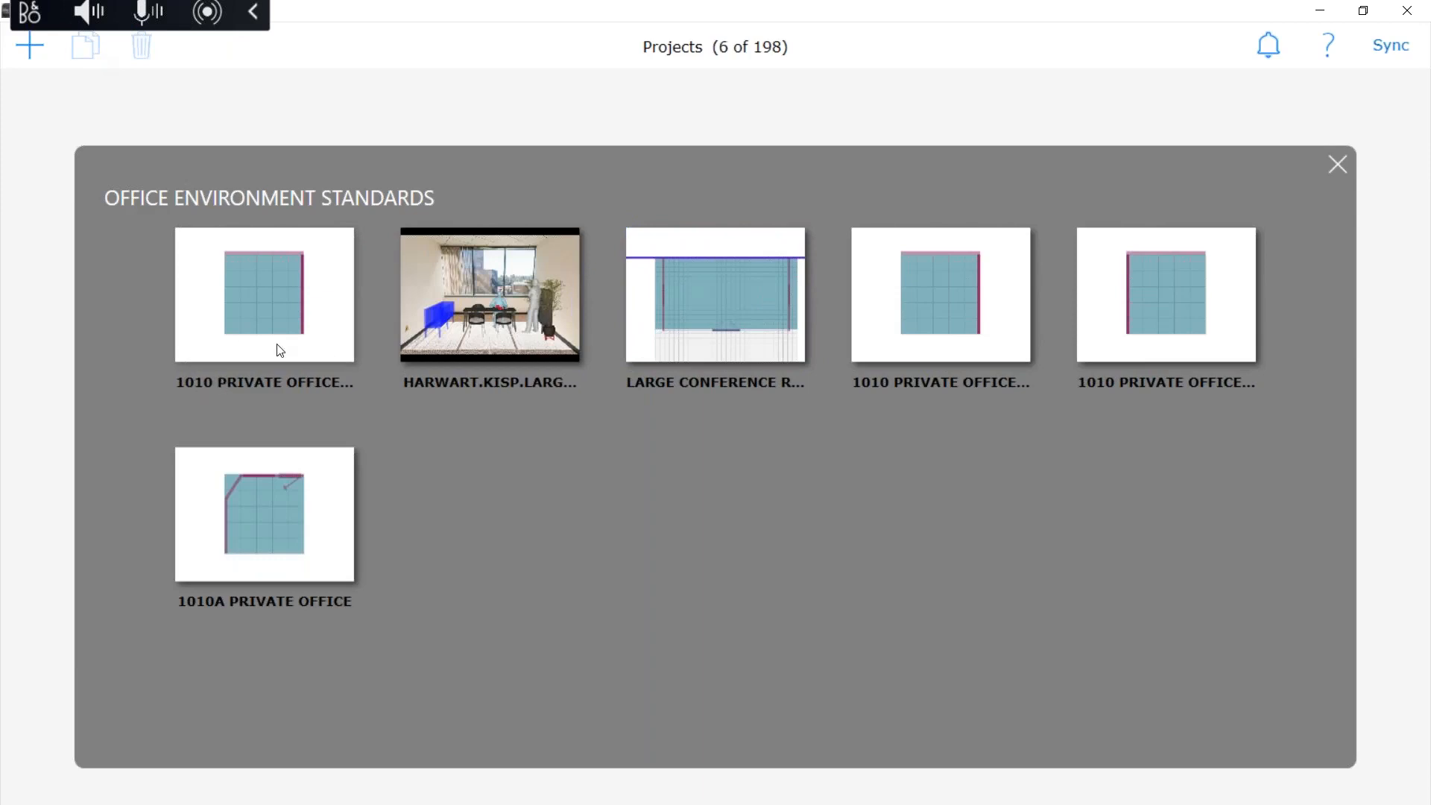
{"action": "left_click", "coordinate": [293, 313]}
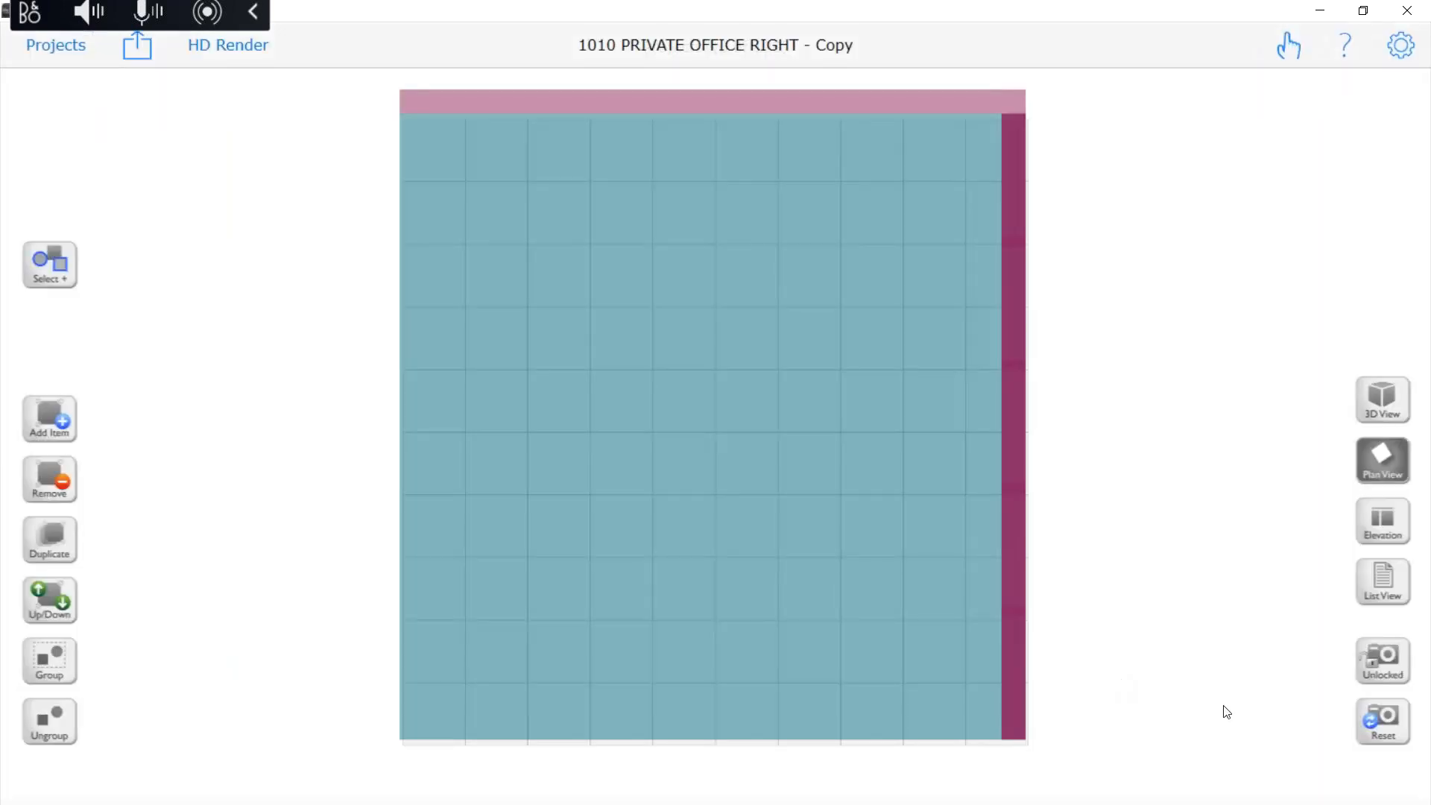
{"action": "left_click", "coordinate": [51, 44]}
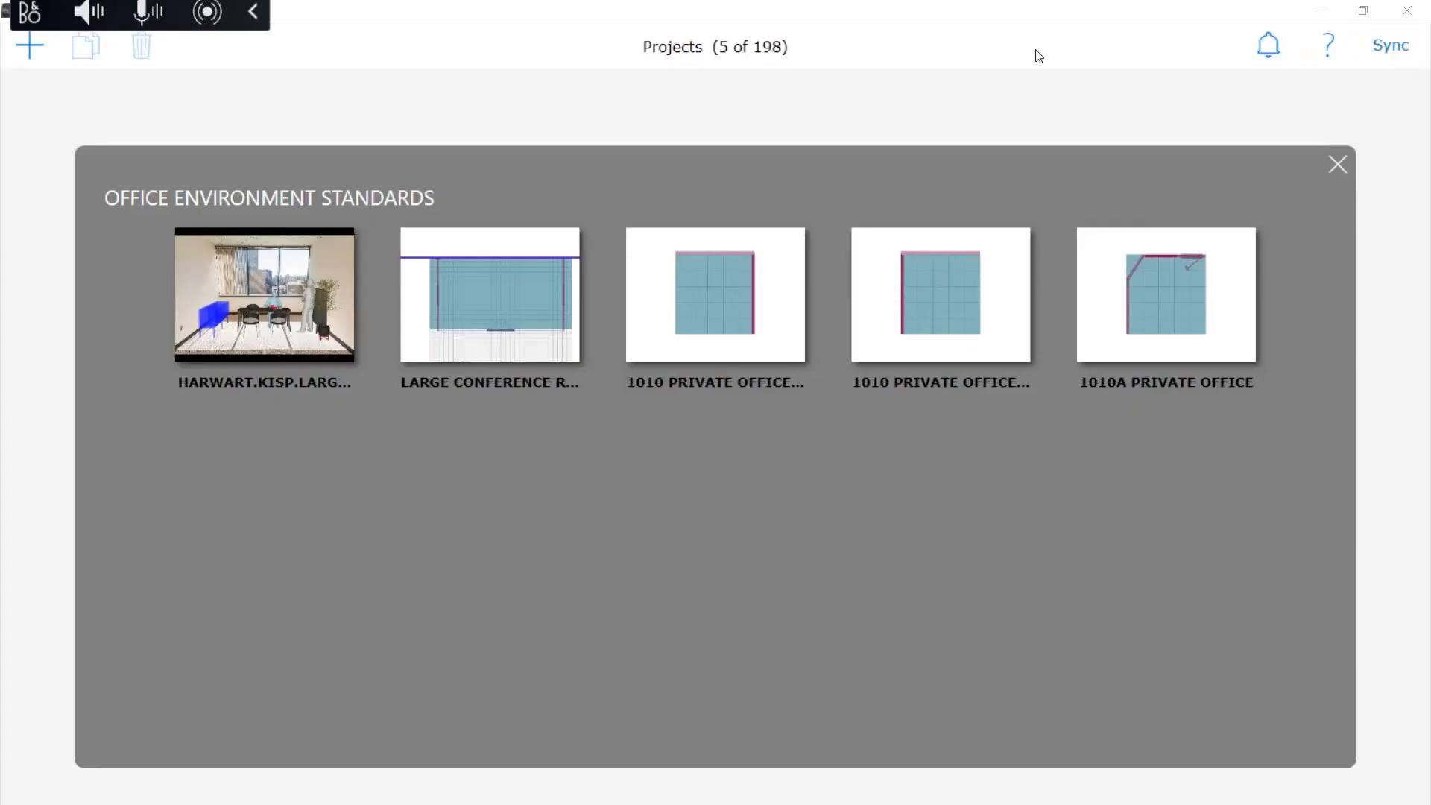
{"action": "left_click", "coordinate": [1018, 115]}
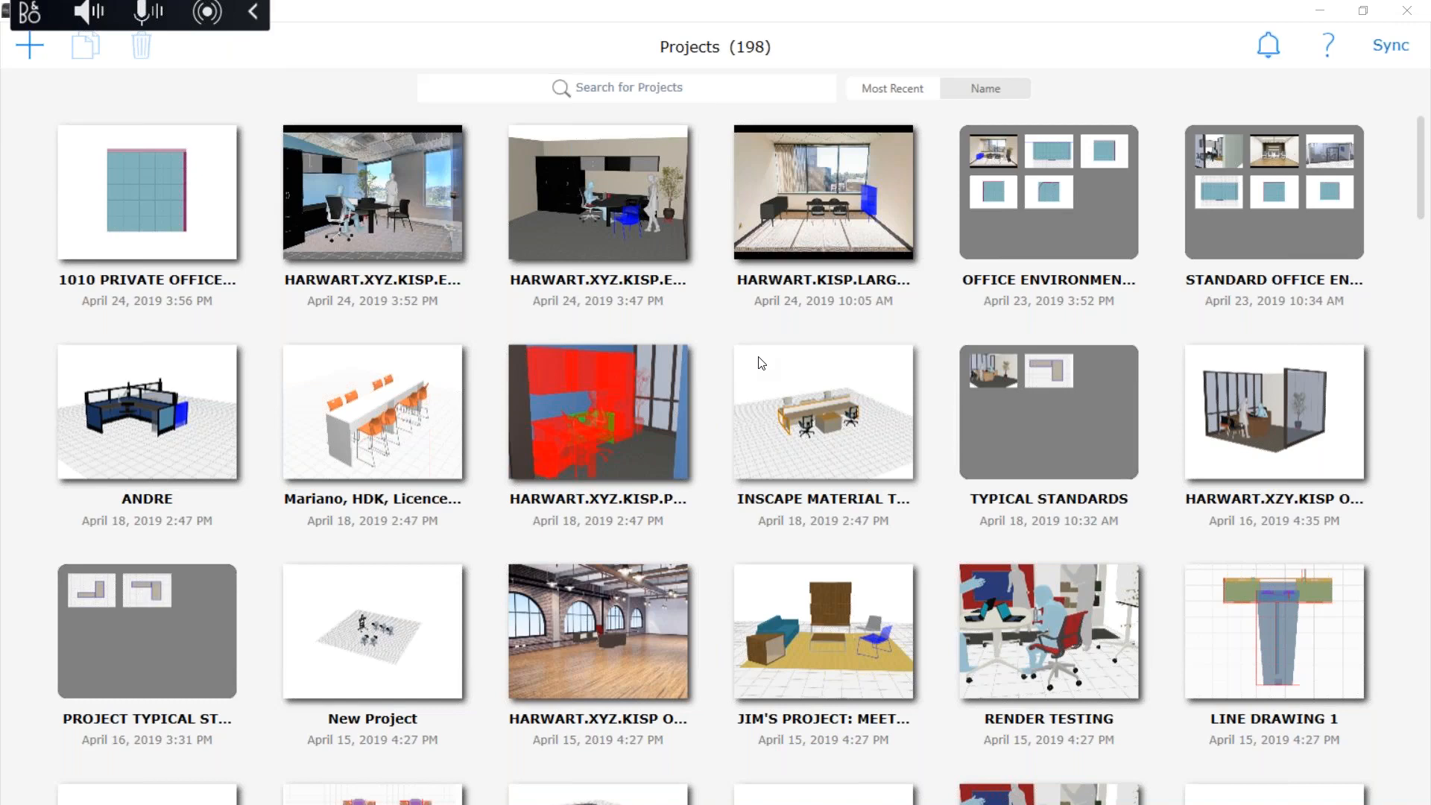
Switch to the browser, clear the KITS Mobile pictures window out of the way, and open the KITS Community page
{"action": "left_click", "coordinate": [1329, 17]}
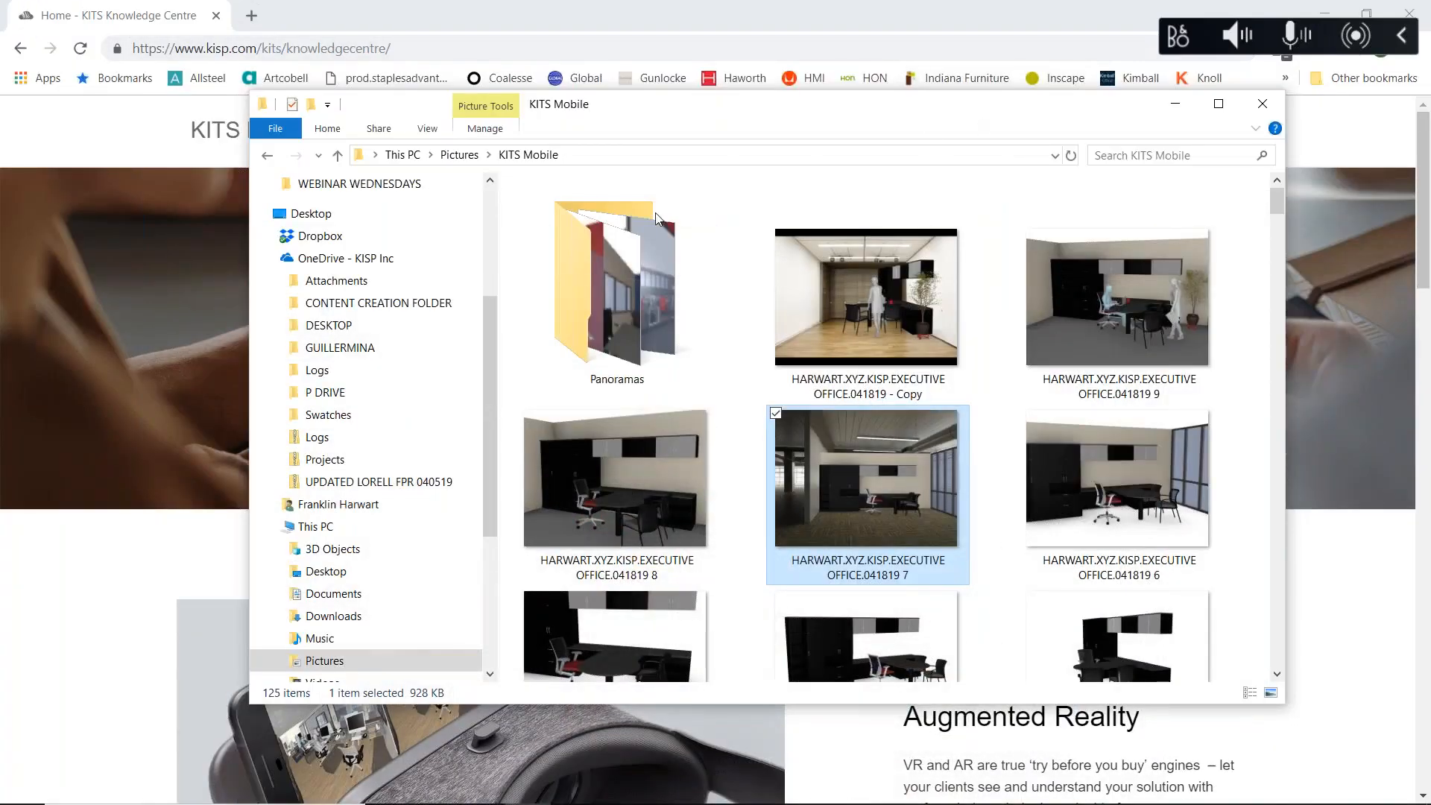
{"action": "left_click_drag", "start_coordinate": [821, 112], "coordinate": [483, 199]}
{"action": "left_click", "coordinate": [924, 191]}
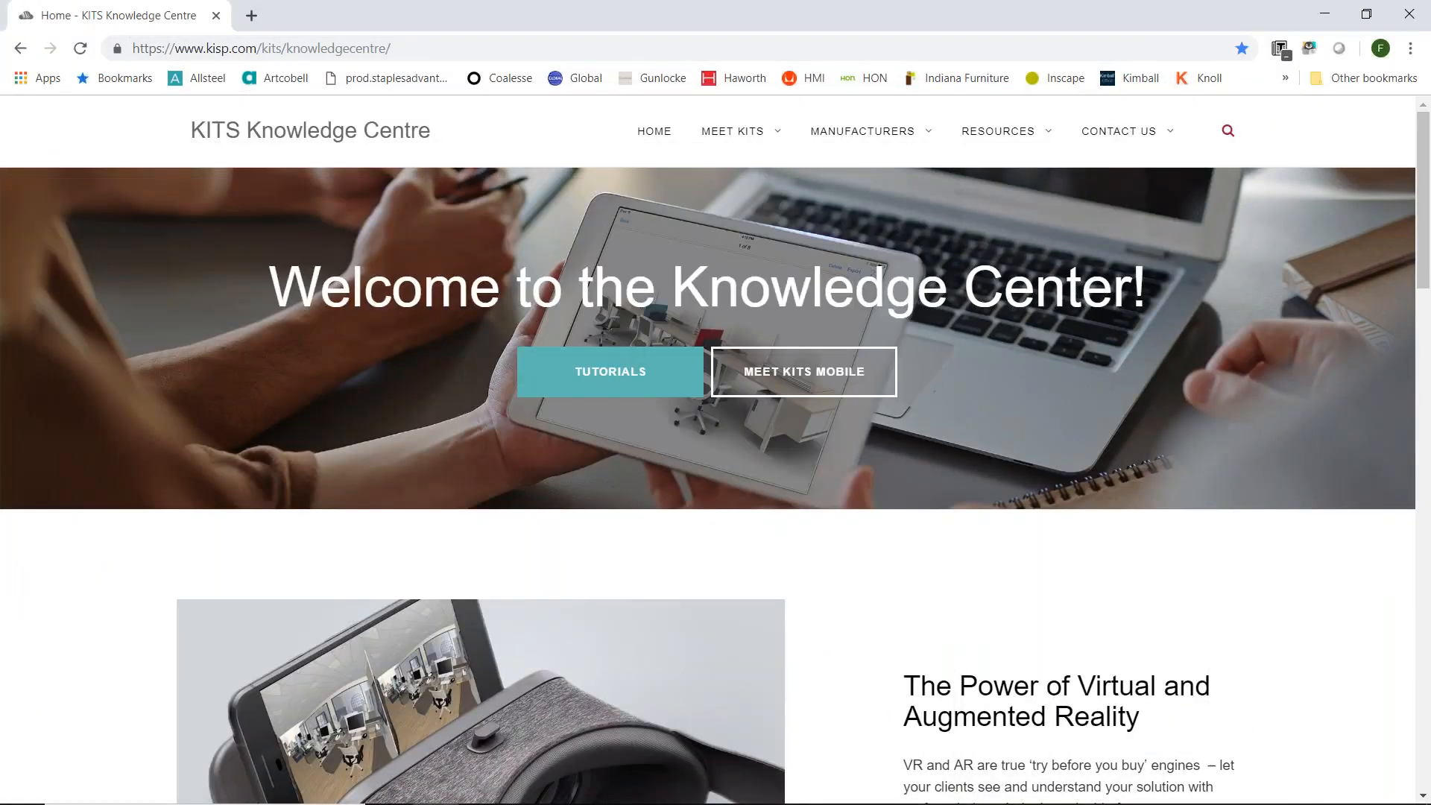
{"action": "mouse_move", "coordinate": [1118, 131]}
{"action": "left_click", "coordinate": [1032, 220]}
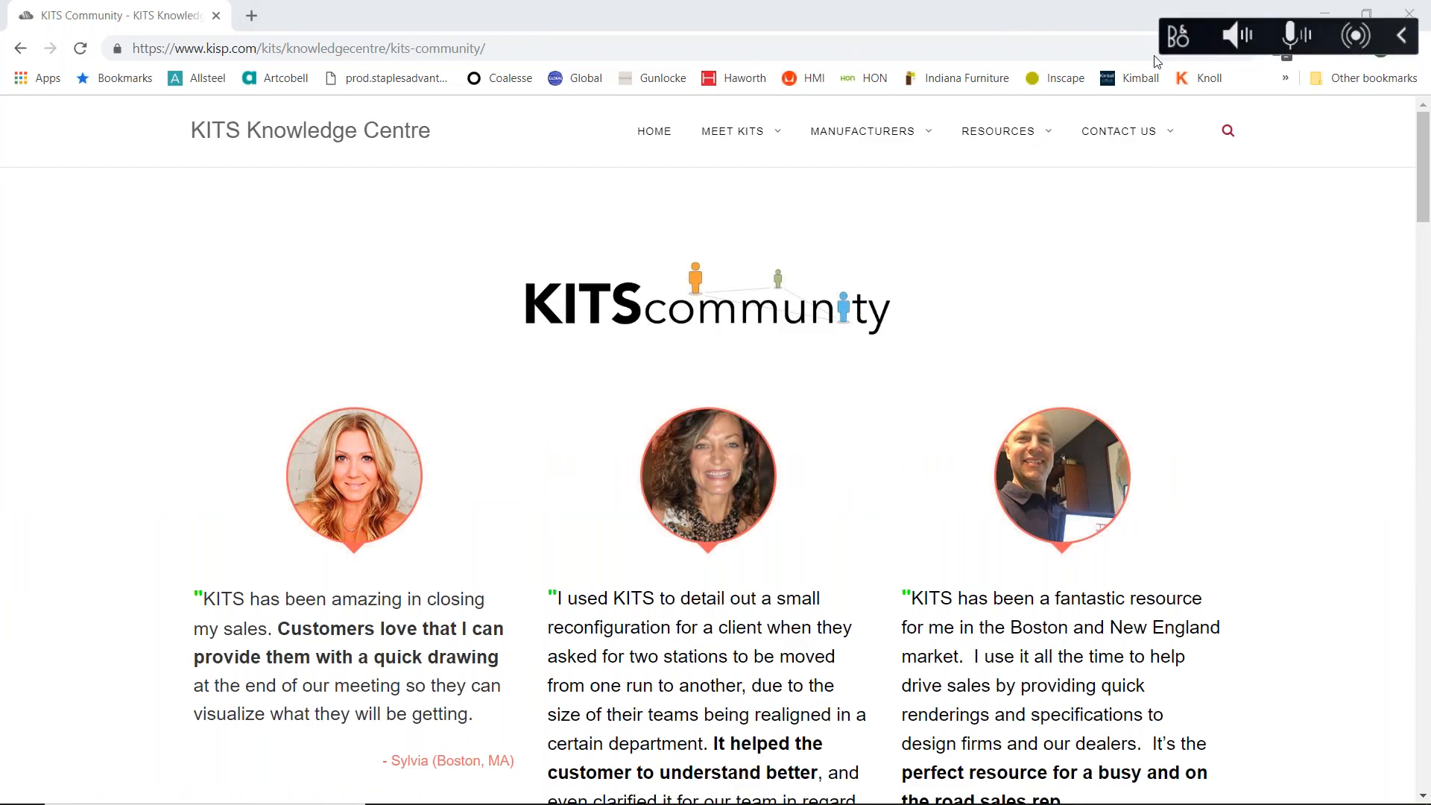
Read the customer testimonials and the Impress with environments story with its lobby rendering on the KITS Community page
{"action": "scroll", "coordinate": [1076, 284], "scroll_direction": "down", "scroll_amount": 3}
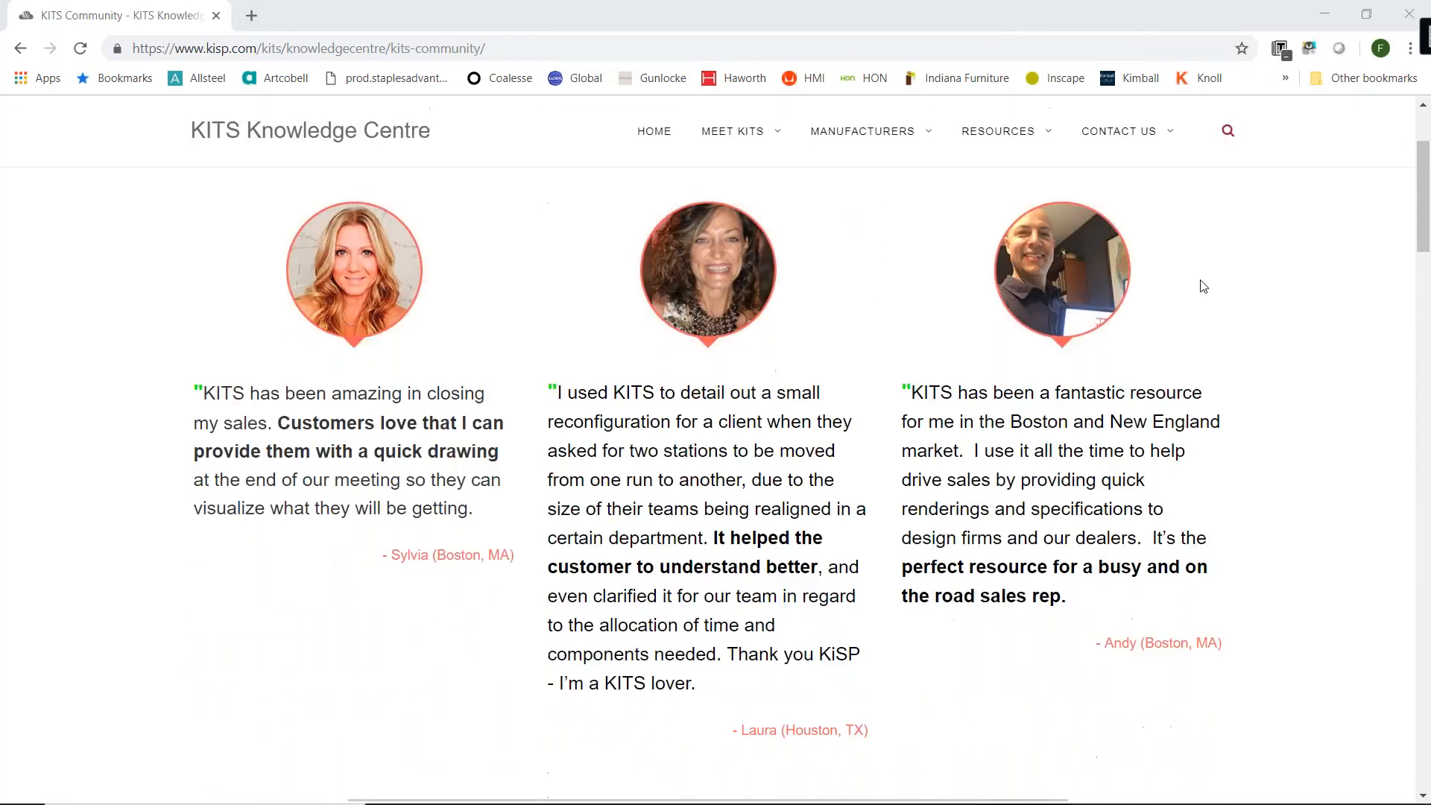
{"action": "scroll", "coordinate": [1203, 287], "scroll_direction": "down", "scroll_amount": 8}
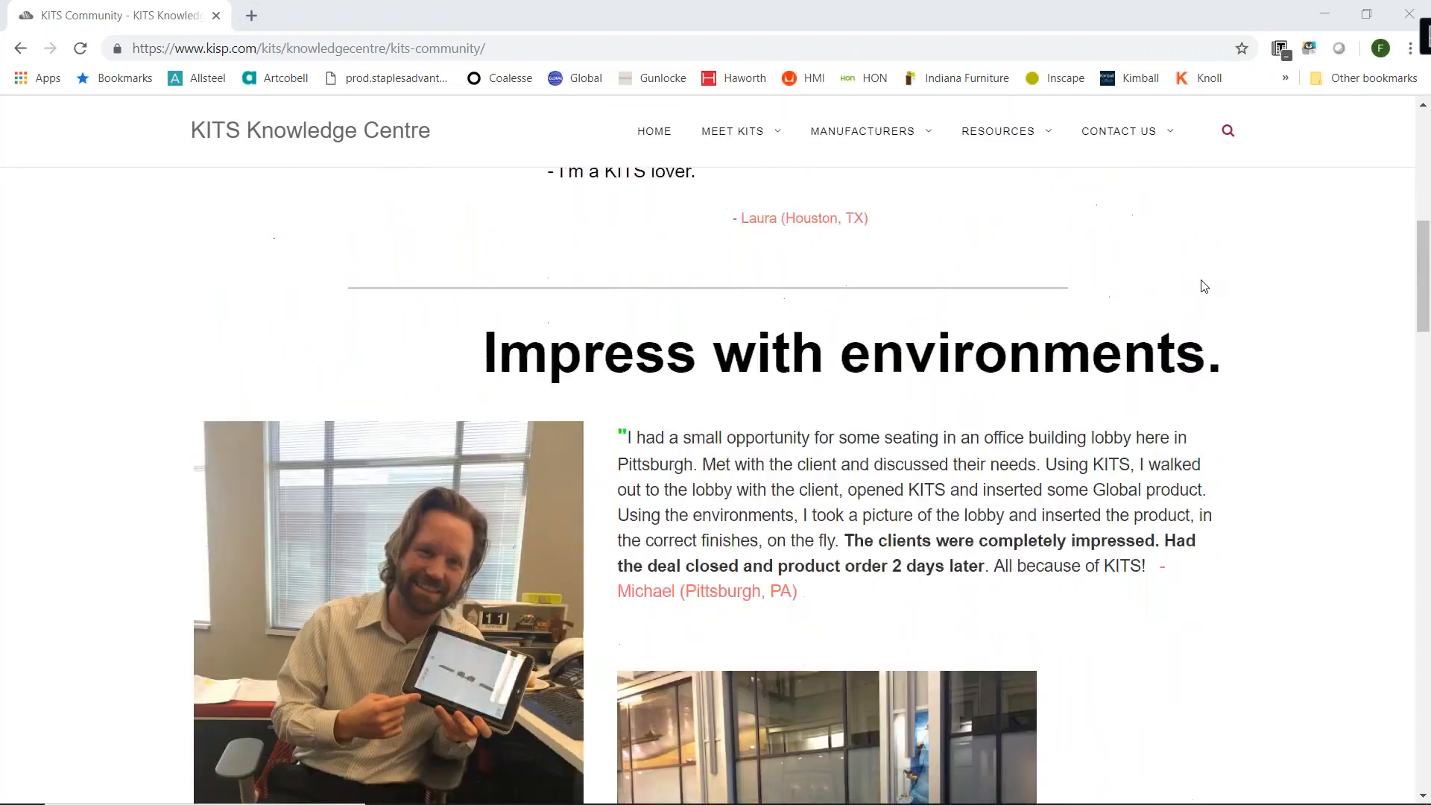
{"action": "scroll", "coordinate": [1204, 286], "scroll_direction": "down", "scroll_amount": 1}
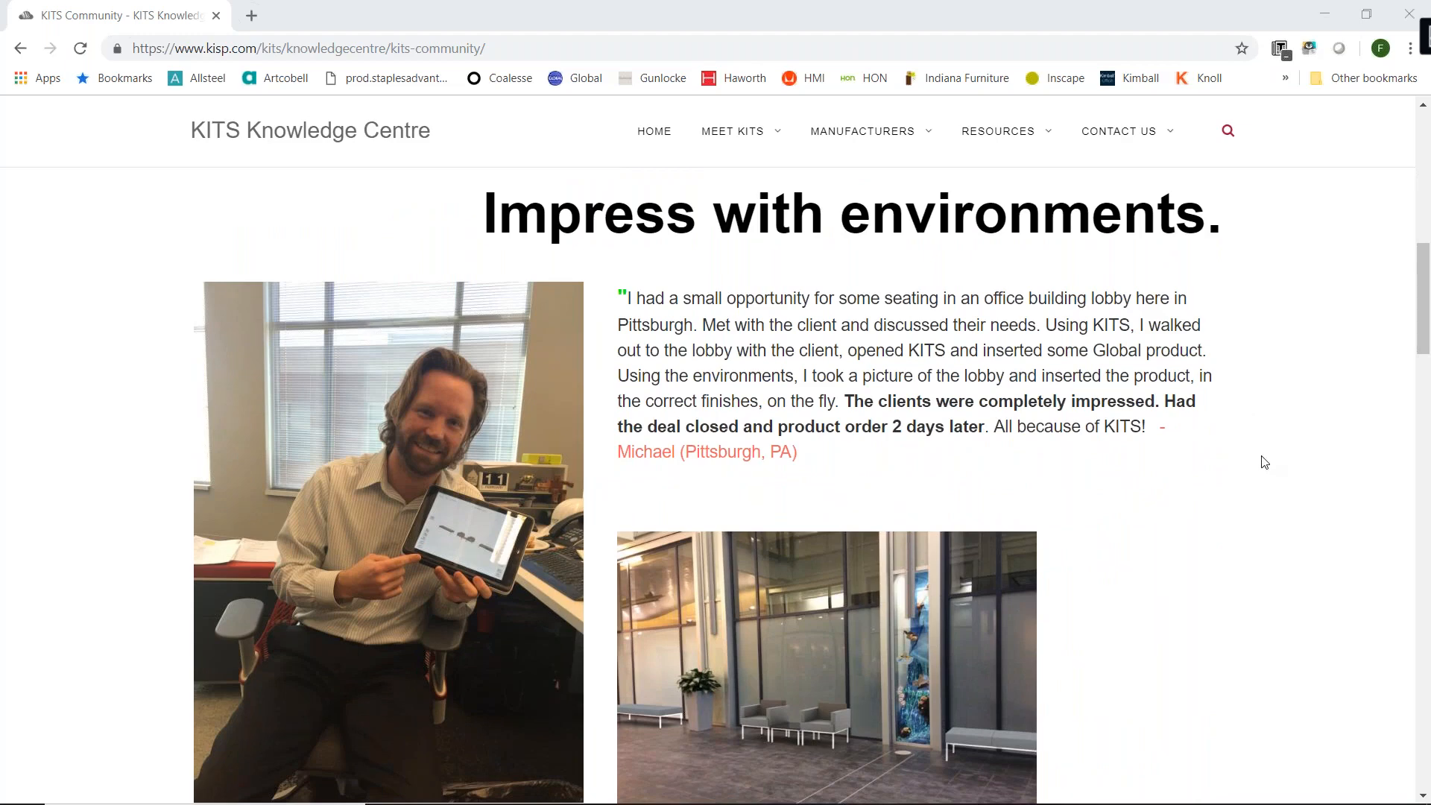
{"action": "scroll", "coordinate": [1265, 462], "scroll_direction": "down", "scroll_amount": 8}
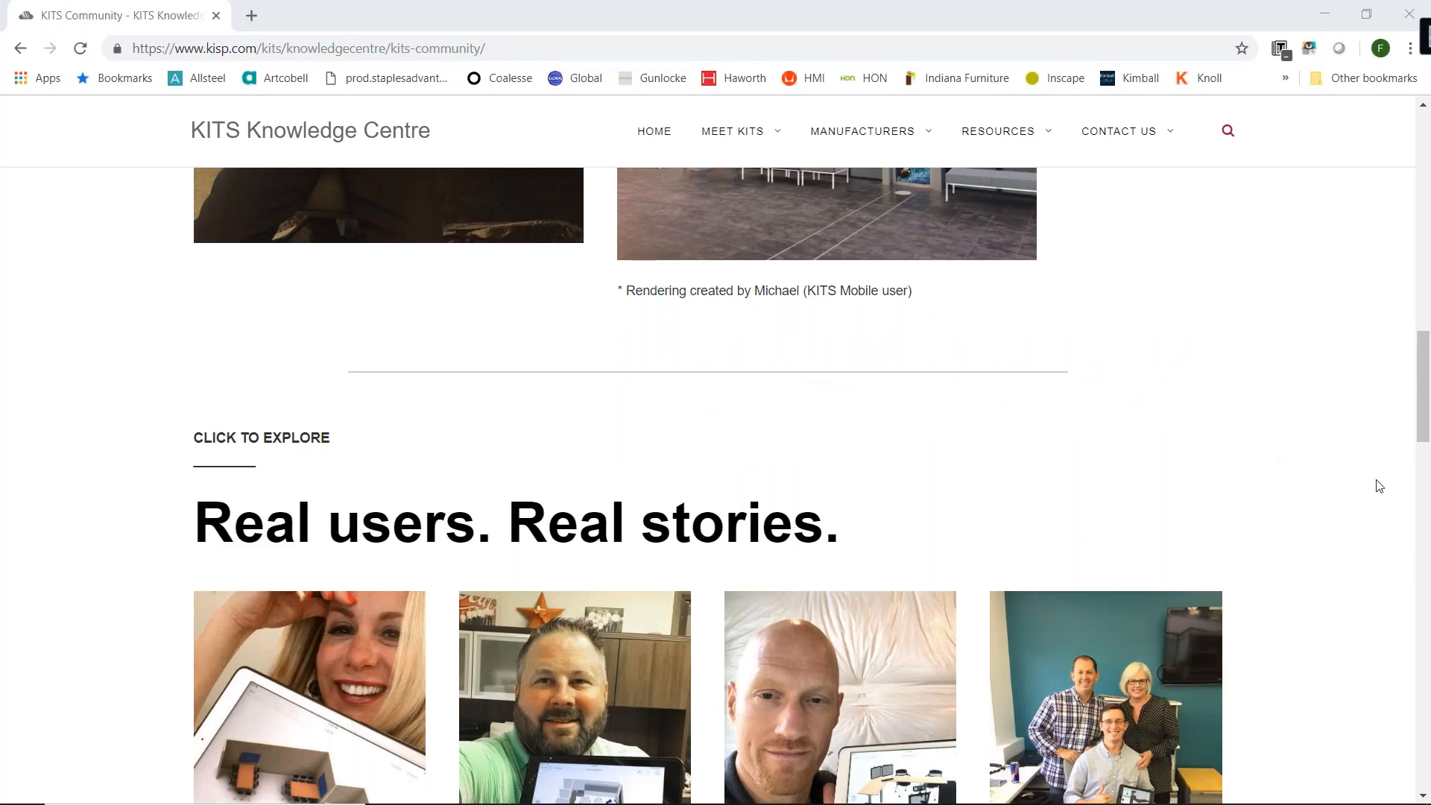
{"action": "scroll", "coordinate": [1381, 489], "scroll_direction": "up", "scroll_amount": 5}
{"action": "scroll", "coordinate": [1385, 492], "scroll_direction": "up", "scroll_amount": 1}
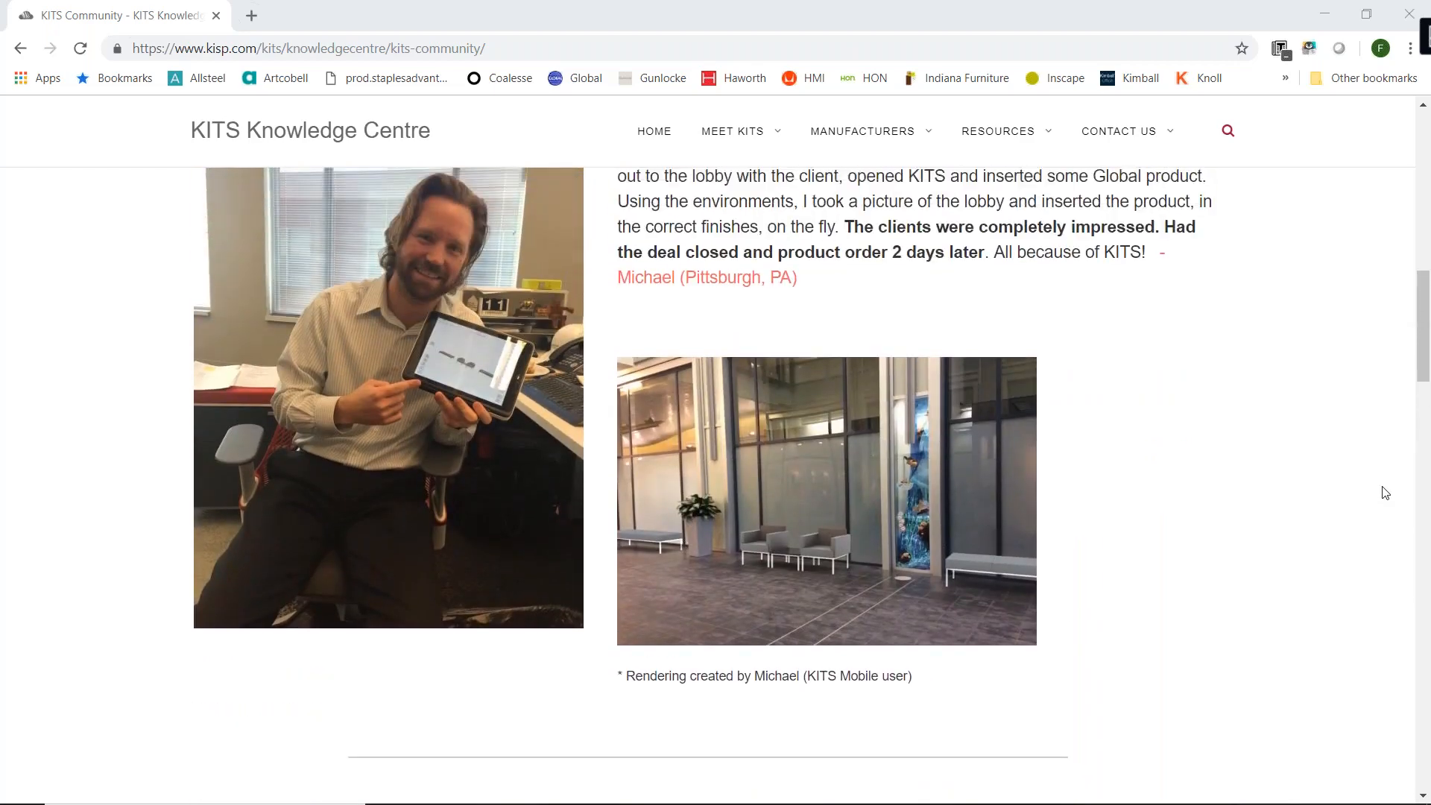
{"action": "scroll", "coordinate": [1387, 495], "scroll_direction": "down", "scroll_amount": 4}
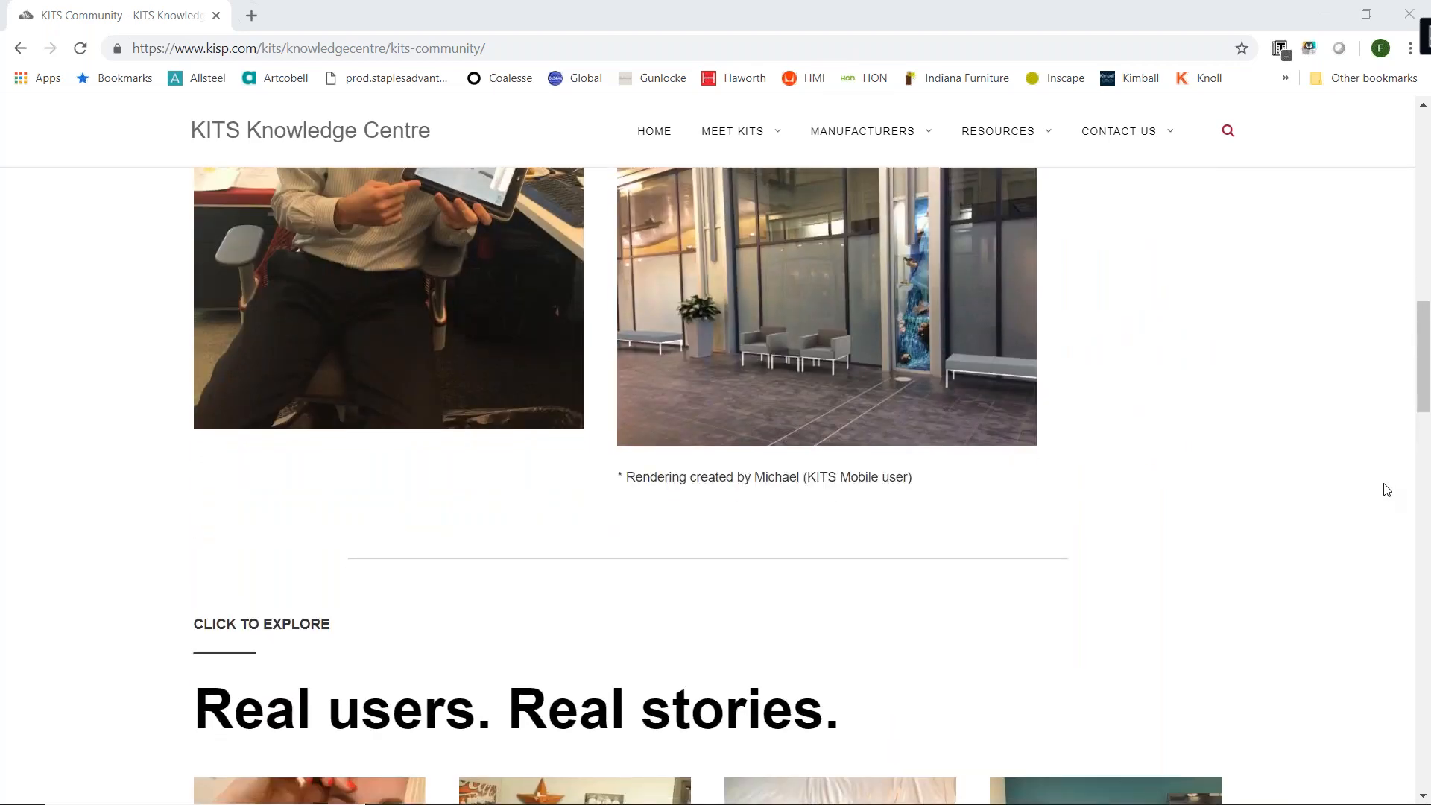
Browse the Real users. Real stories. photo gallery down to its end, and return to the lobby rendering
{"action": "scroll", "coordinate": [1398, 489], "scroll_direction": "down", "scroll_amount": 4}
{"action": "scroll", "coordinate": [1404, 489], "scroll_direction": "down", "scroll_amount": 5}
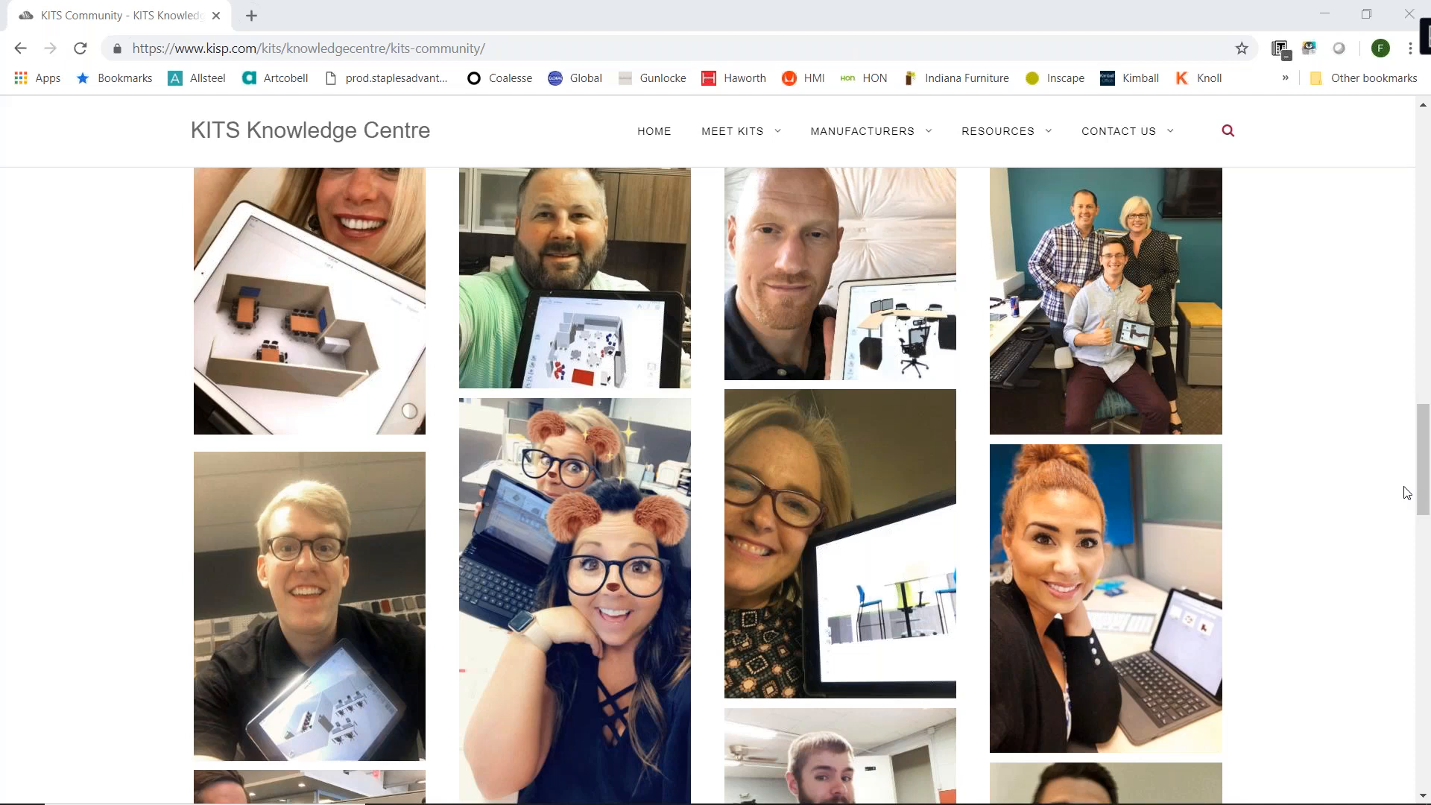
{"action": "scroll", "coordinate": [1346, 495], "scroll_direction": "down", "scroll_amount": 6}
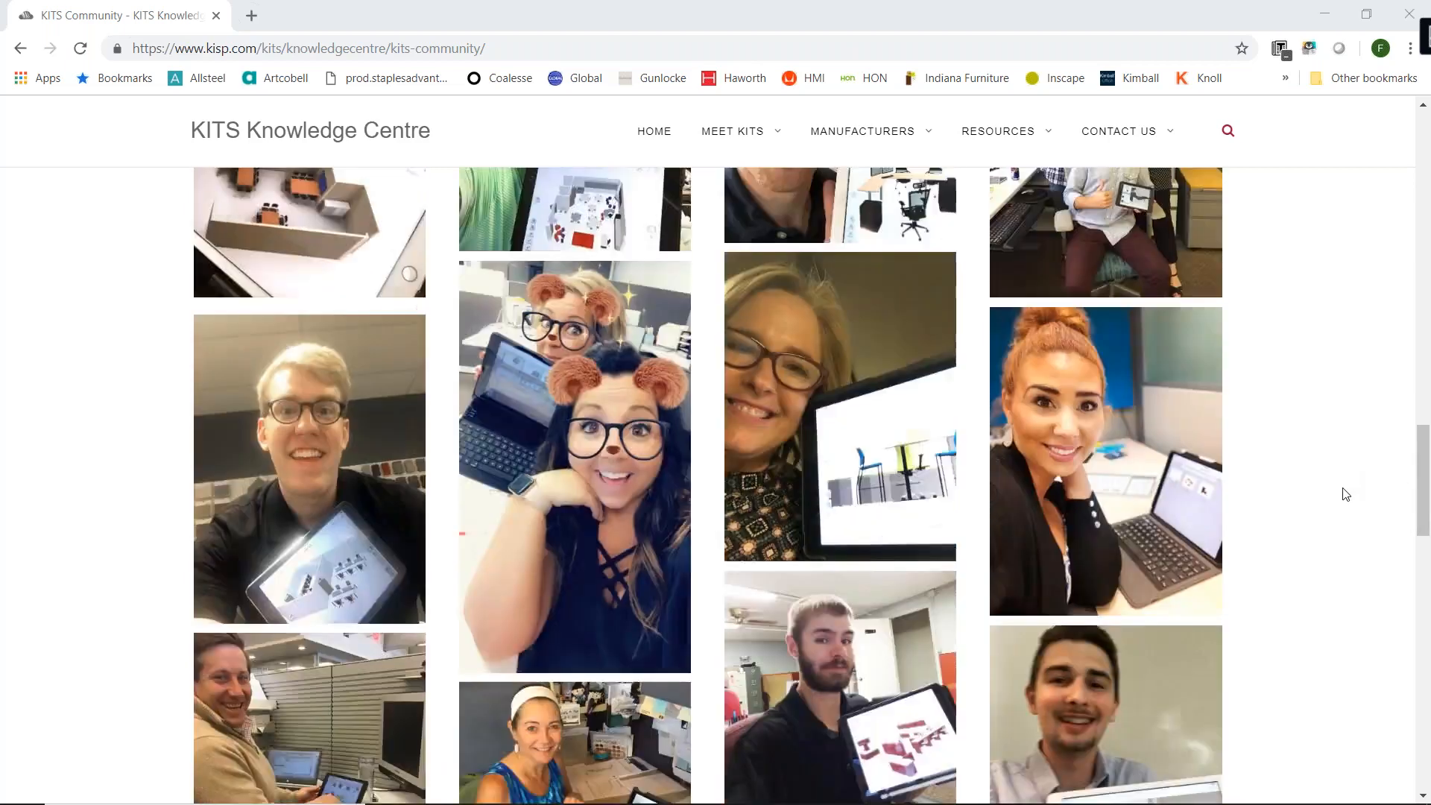
{"action": "scroll", "coordinate": [1353, 497], "scroll_direction": "down", "scroll_amount": 2}
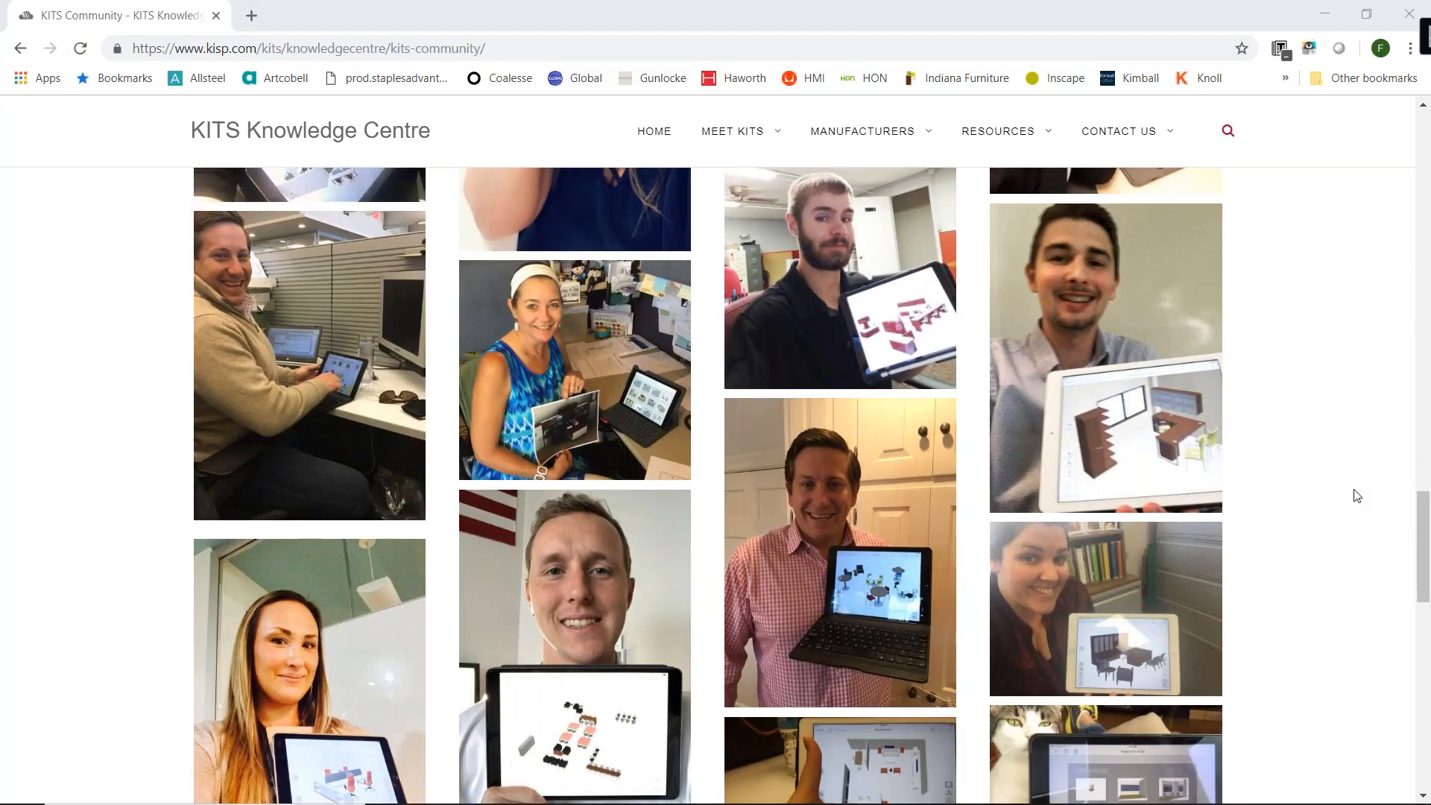
{"action": "scroll", "coordinate": [1357, 495], "scroll_direction": "down", "scroll_amount": 3}
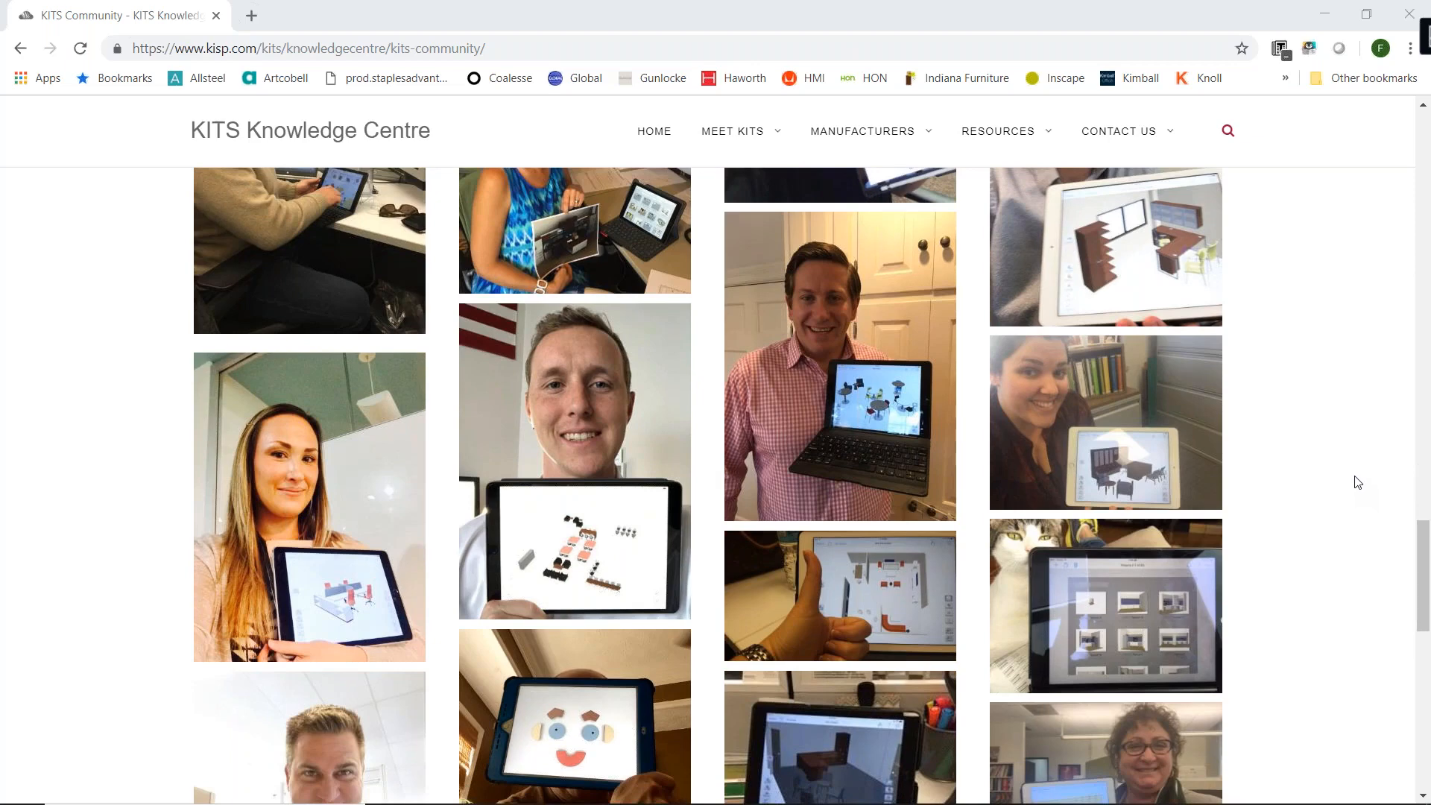
{"action": "scroll", "coordinate": [1358, 482], "scroll_direction": "down", "scroll_amount": 5}
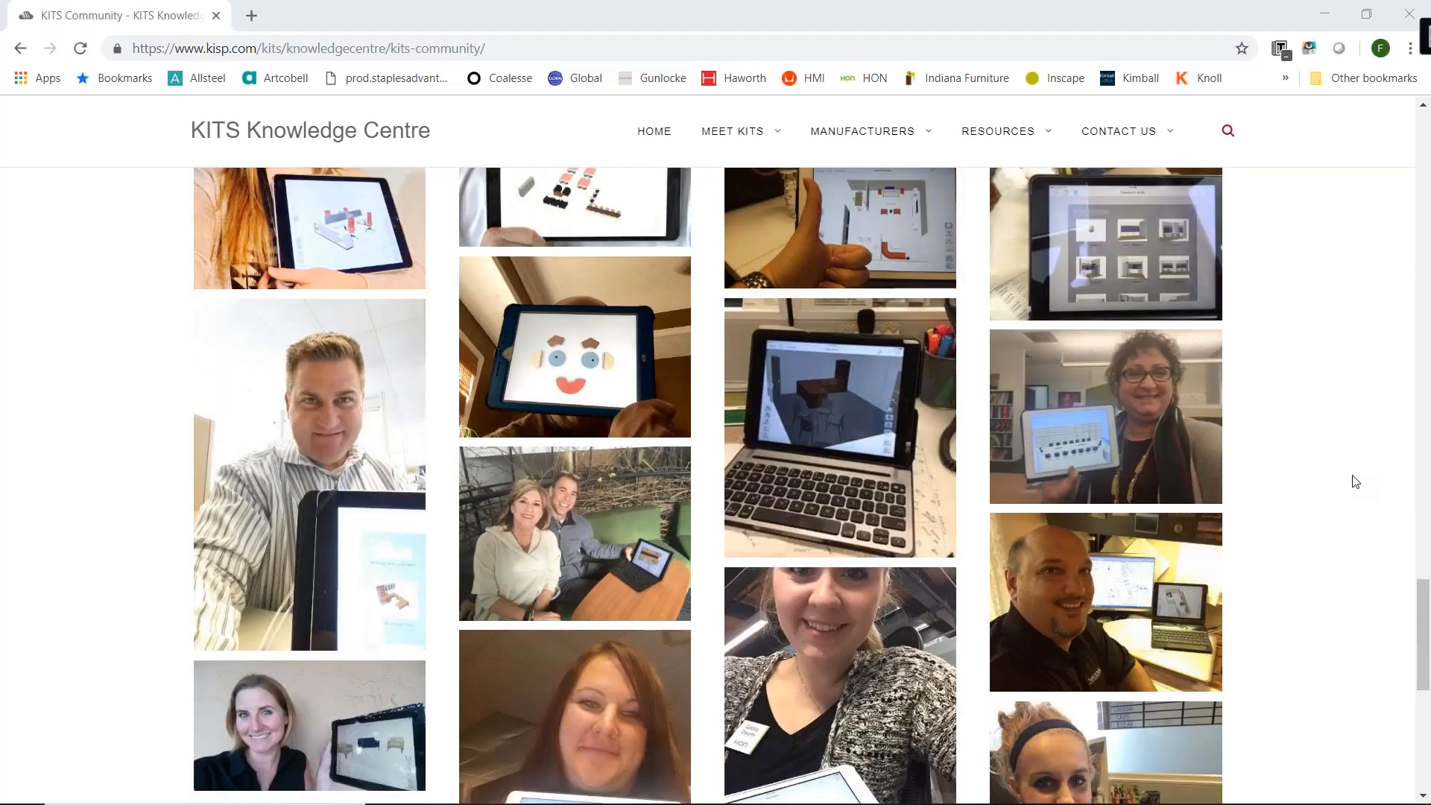
{"action": "scroll", "coordinate": [1355, 481], "scroll_direction": "down", "scroll_amount": 6}
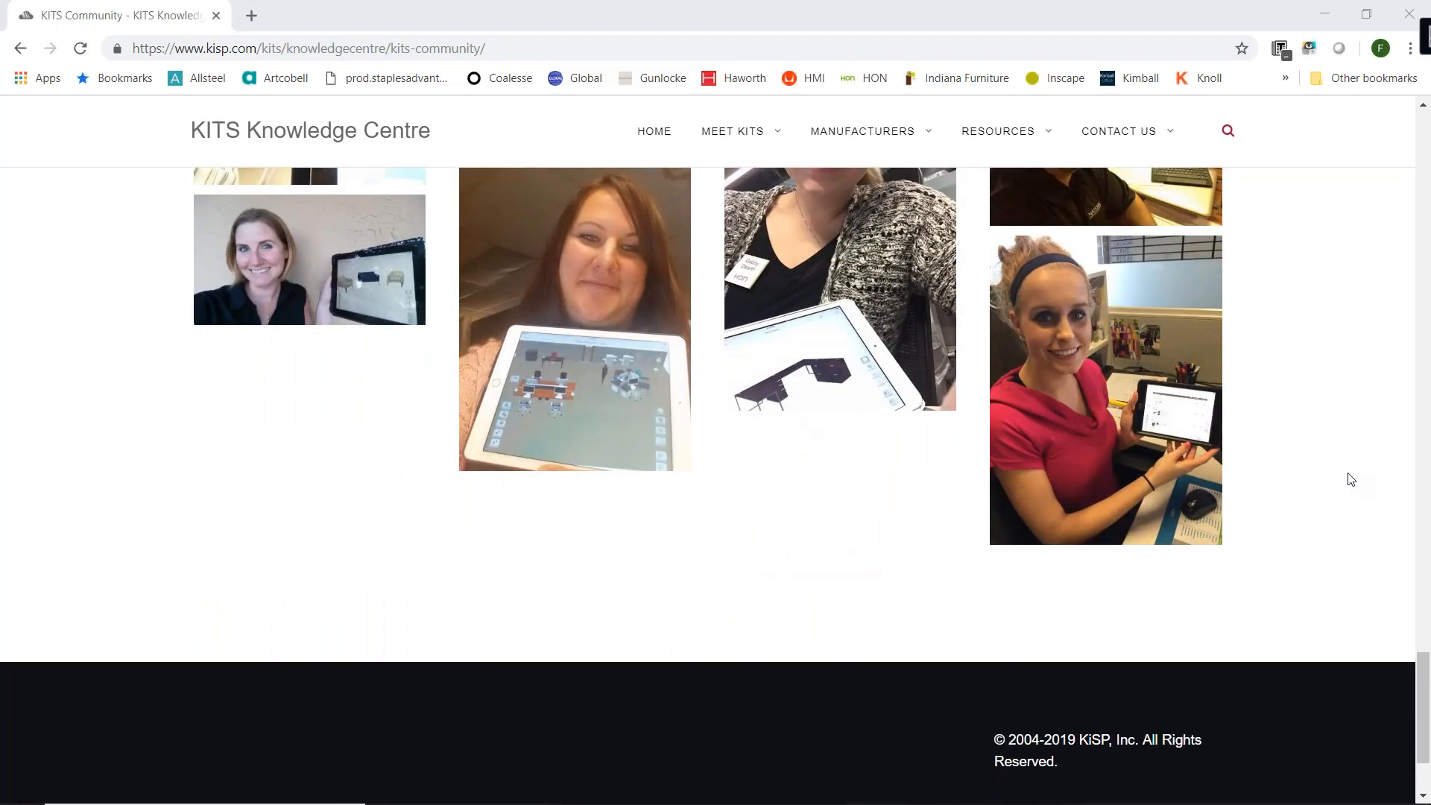
{"action": "scroll", "coordinate": [1351, 479], "scroll_direction": "up", "scroll_amount": 15}
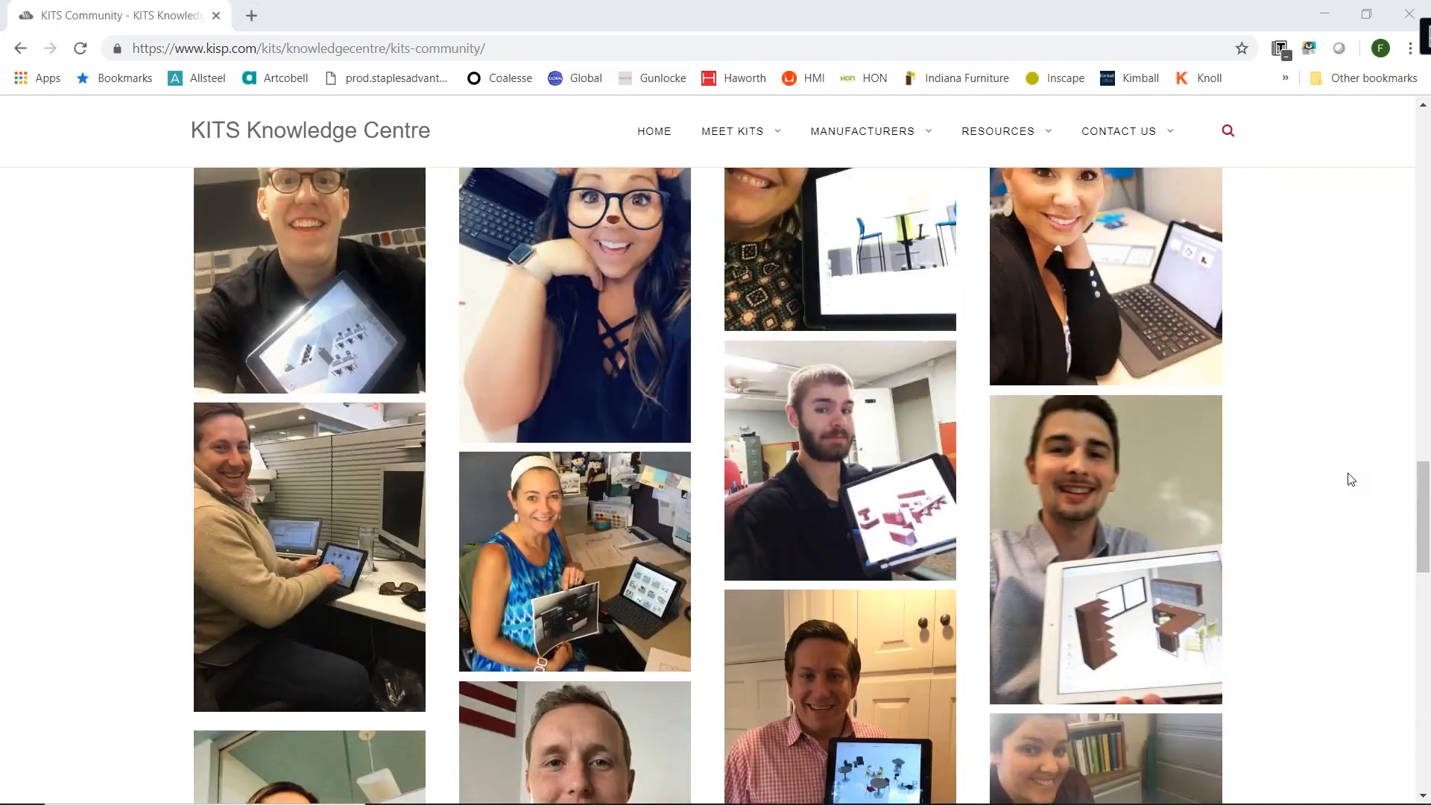
{"action": "scroll", "coordinate": [1350, 480], "scroll_direction": "up", "scroll_amount": 20}
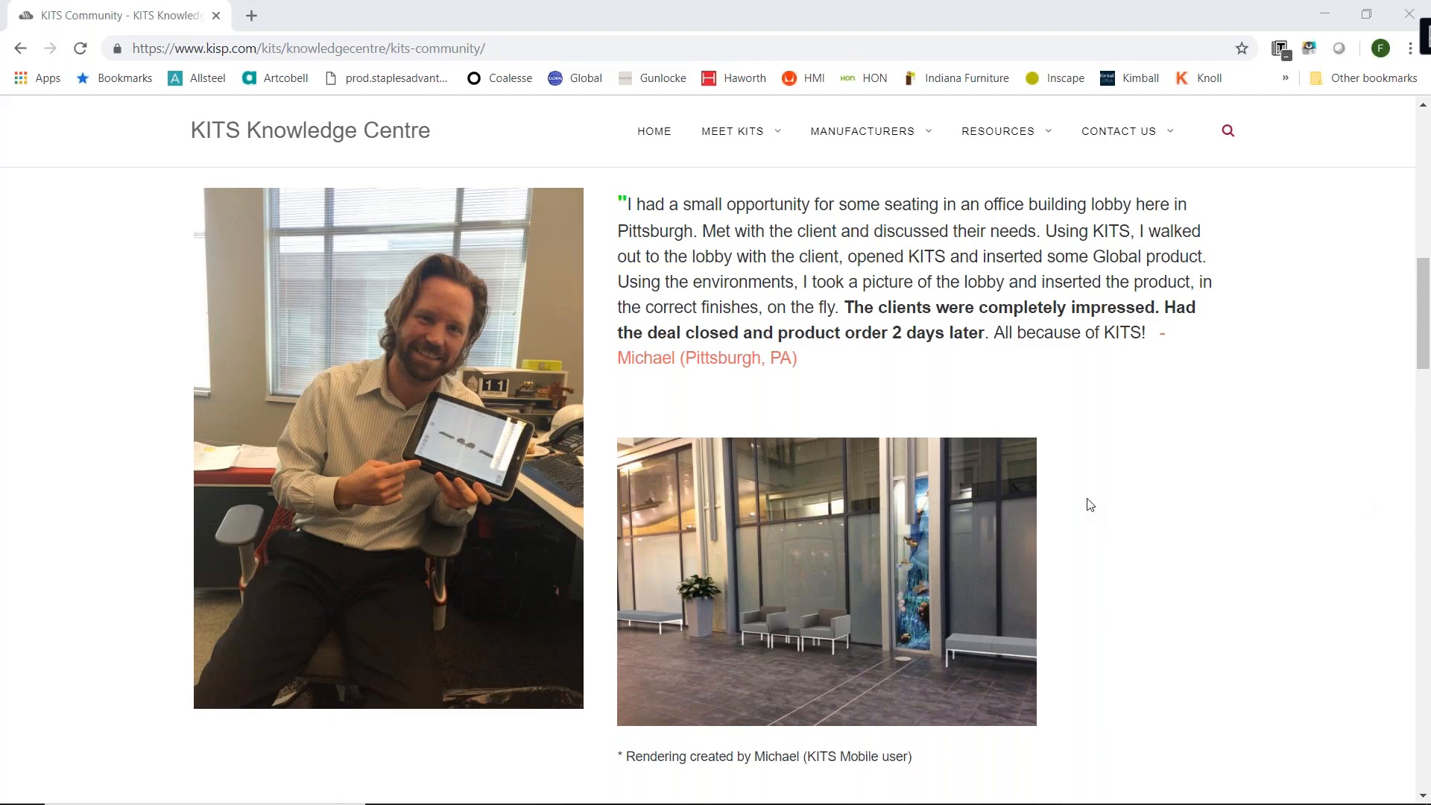
{"action": "mouse_move", "coordinate": [1419, 54]}
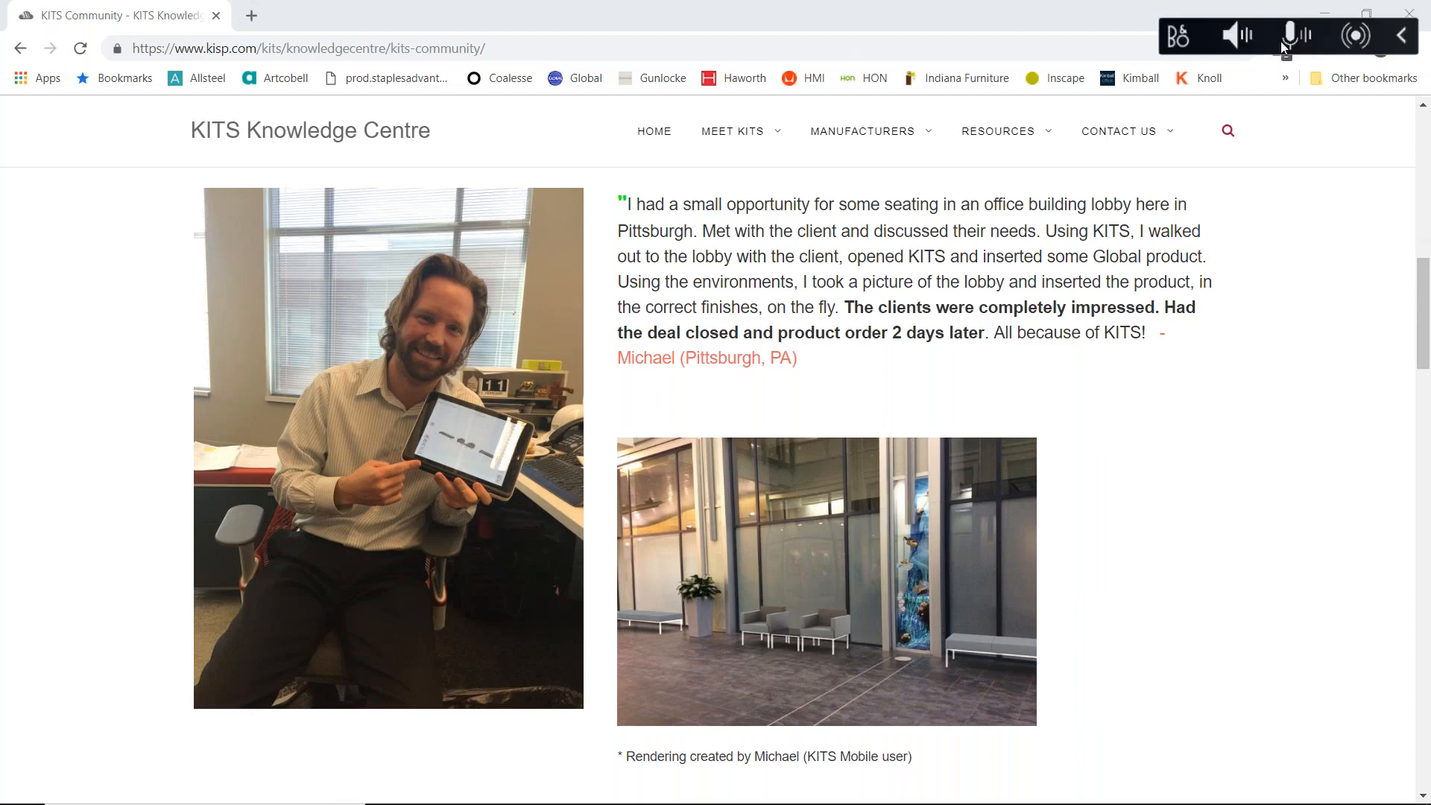